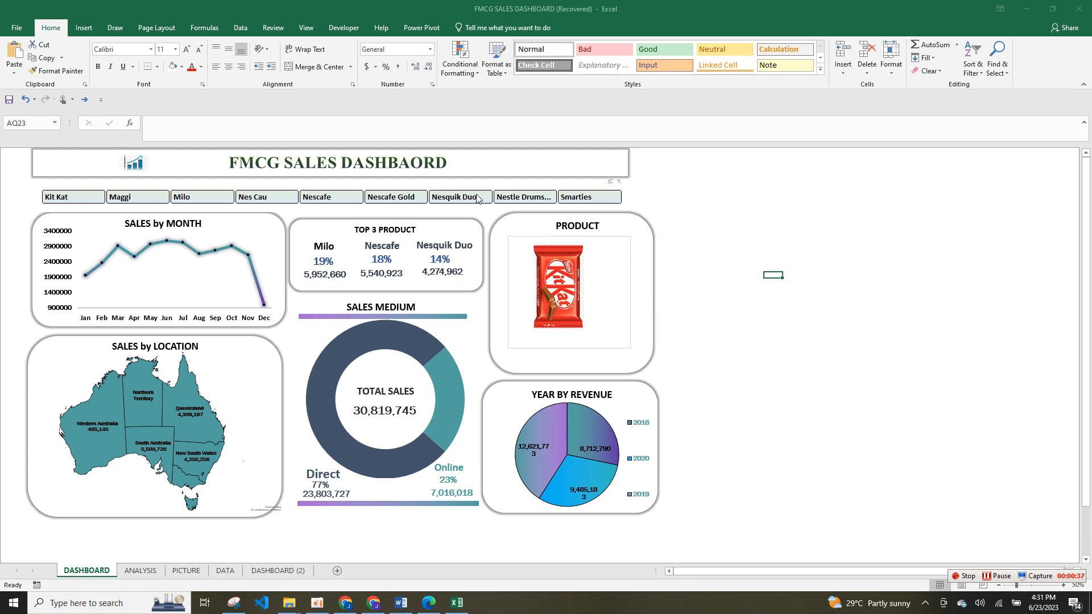
Step: Filter the finished dashboard to Nesquik Duo with the product slicer, and open the DASHBOARD (2) template sheet
click(476, 197)
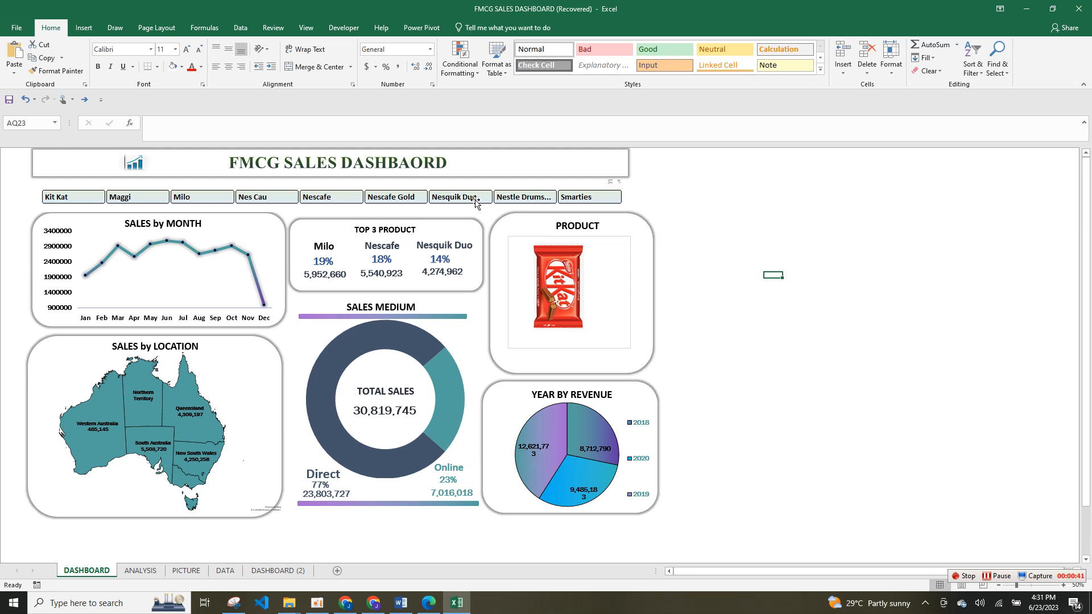
click(475, 199)
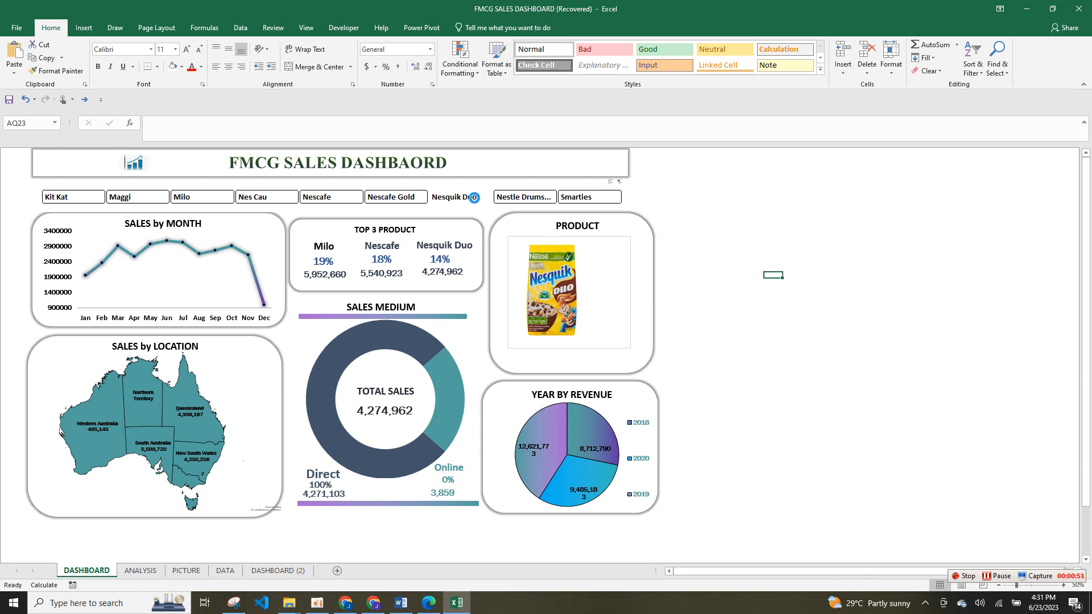
click(278, 571)
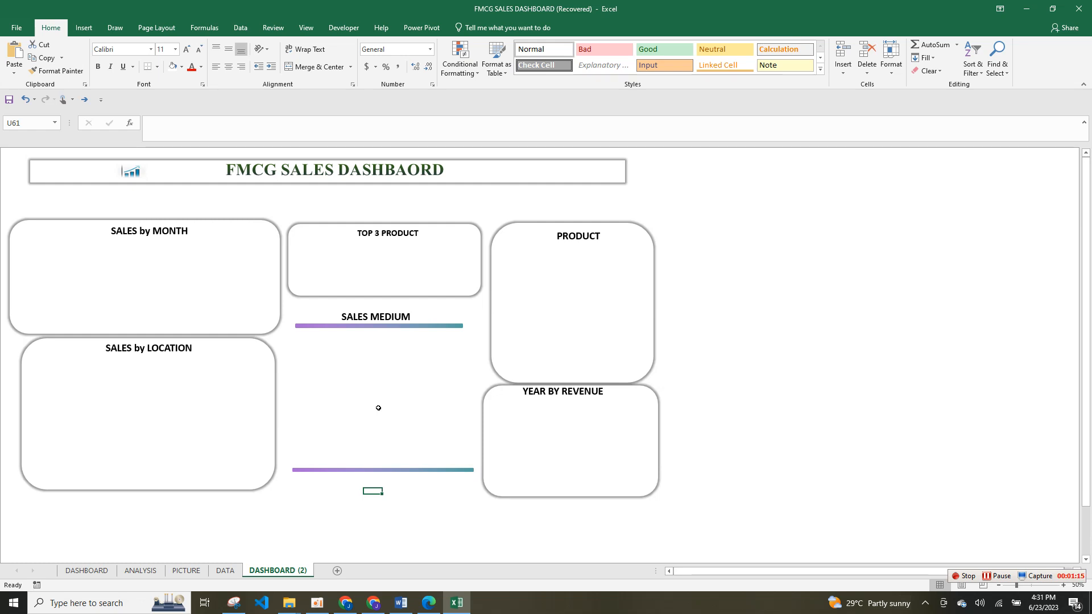
click(236, 305)
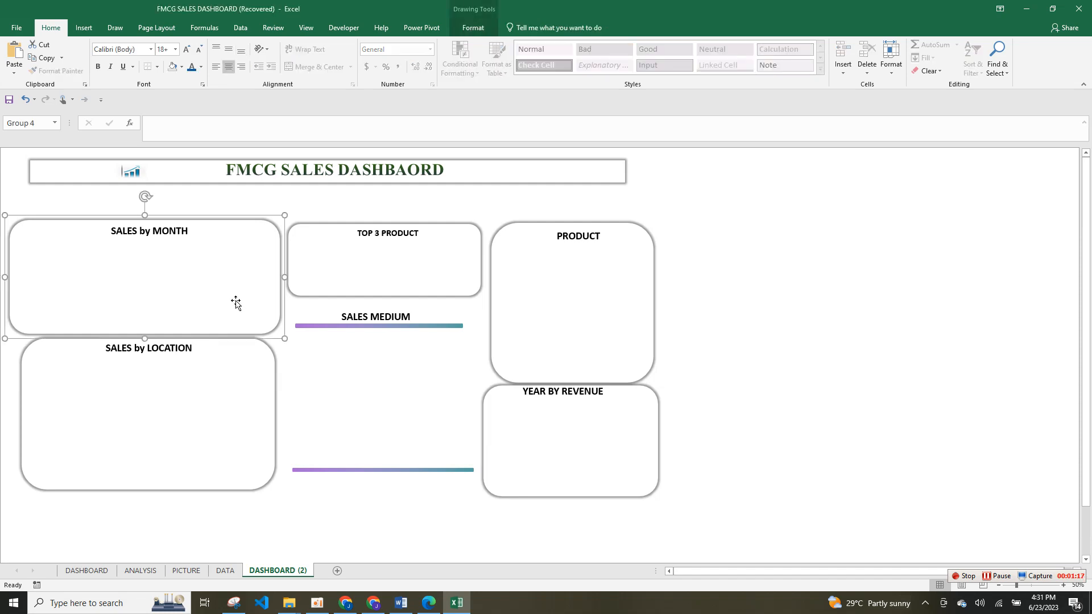
Step: Create a PivotTable on a new worksheet from the full data range on the DATA sheet, columns Sales ID through MONTH
click(236, 572)
drag(28, 165, 358, 171)
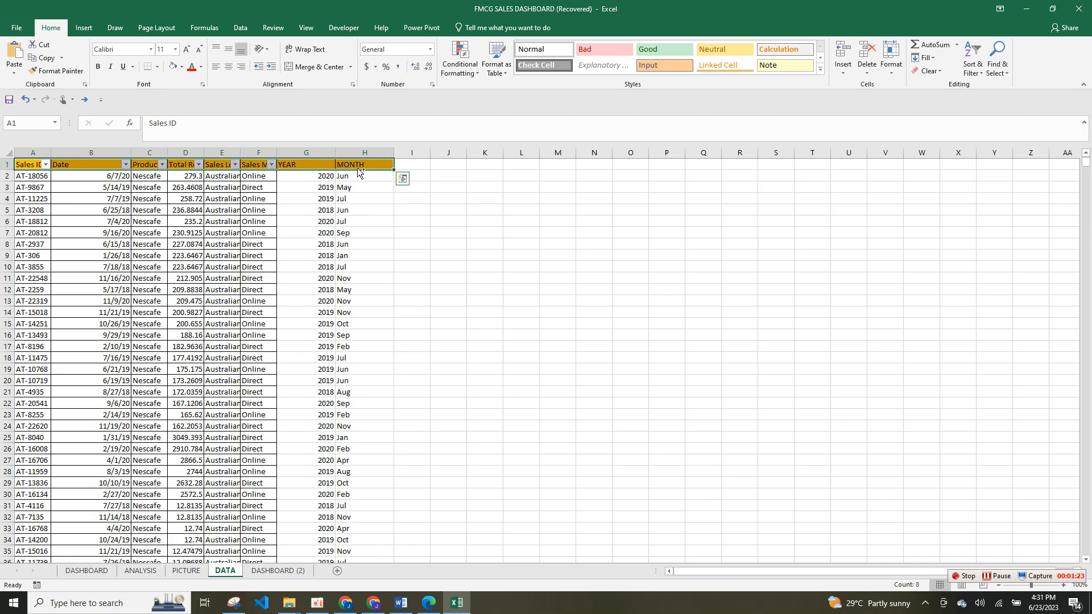
key(ctrl+shift+Down)
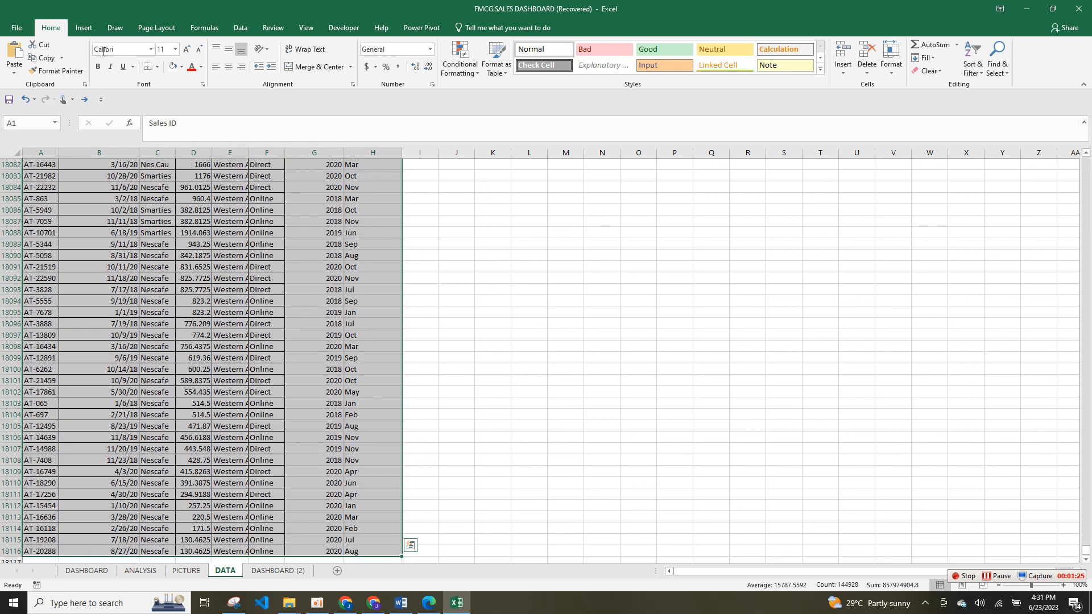
click(82, 34)
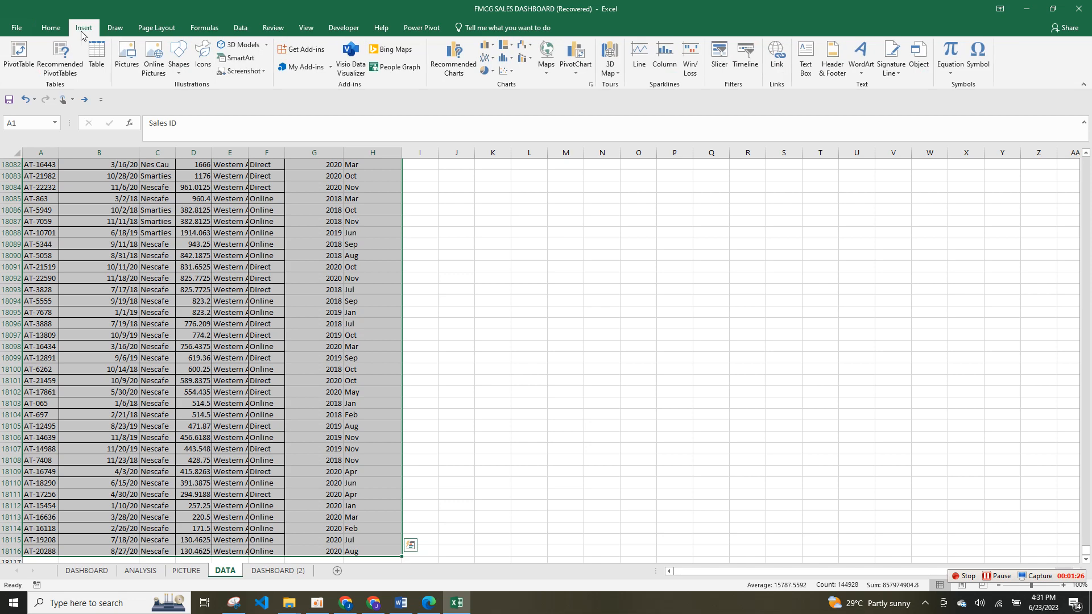
click(31, 66)
click(526, 263)
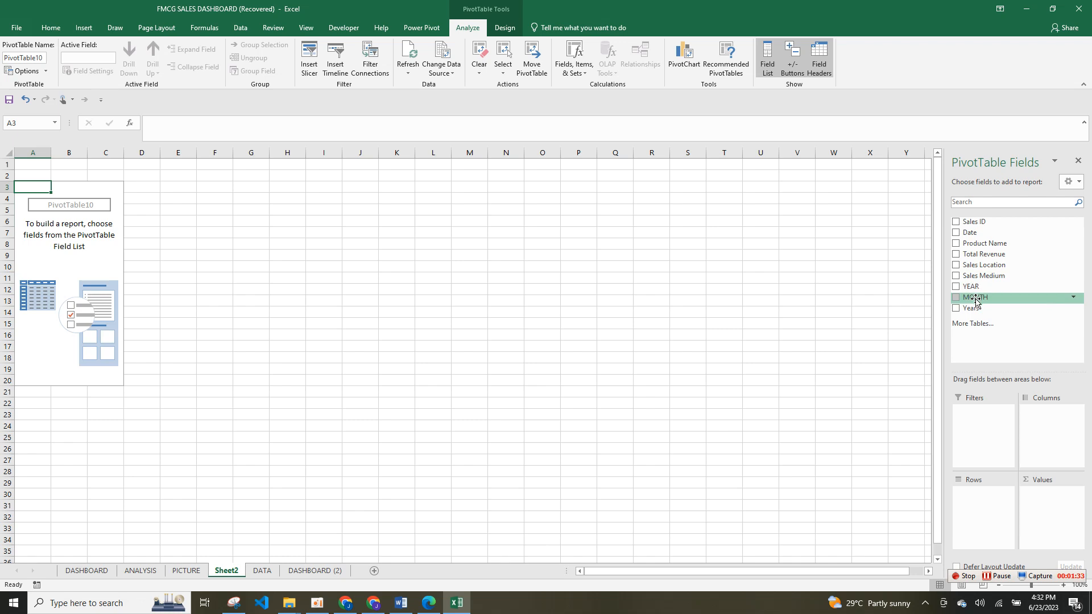
Step: Build the PivotTable with MONTH as rows and the sum of Total Revenue as values
drag(974, 301, 990, 497)
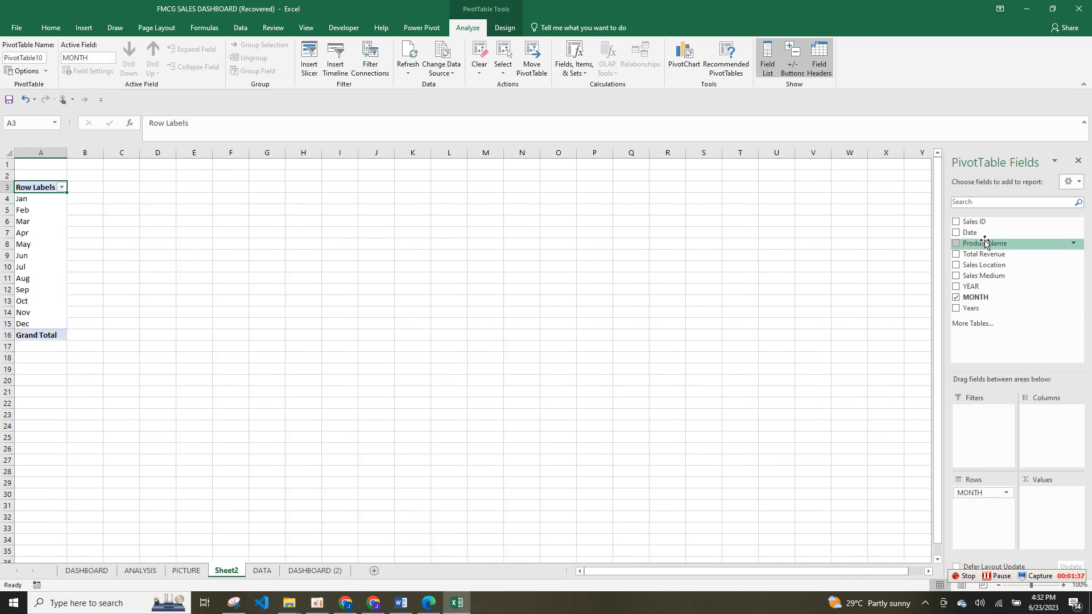
drag(984, 243, 1045, 500)
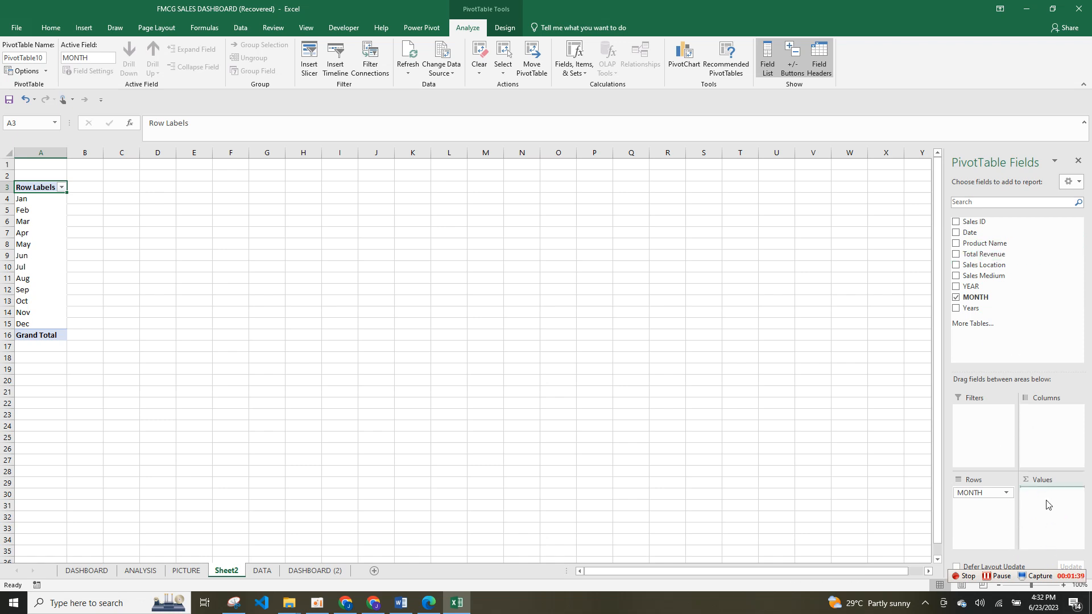
click(124, 197)
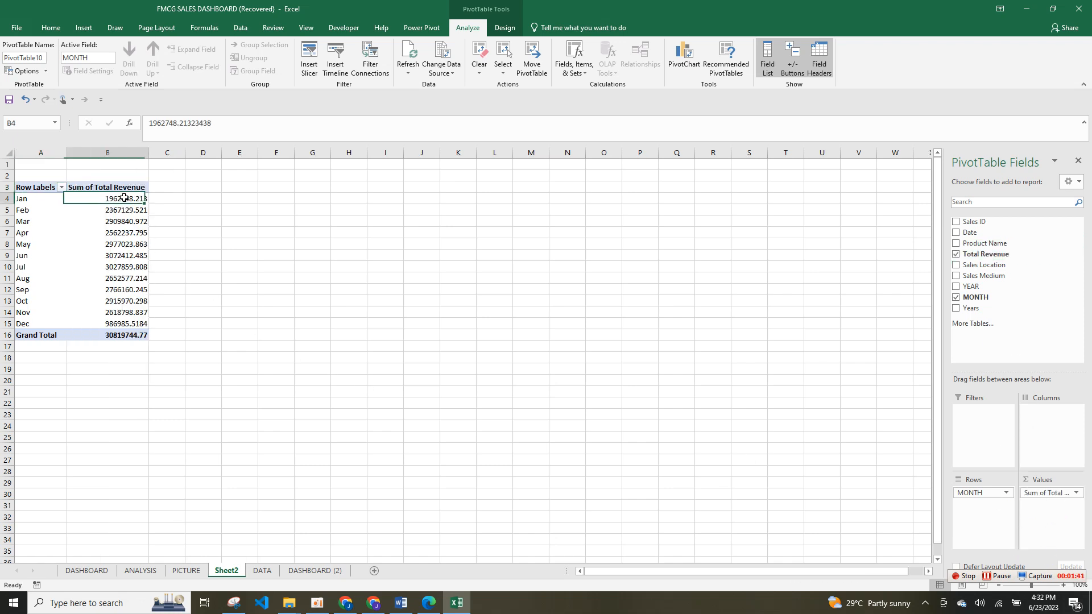
Step: Format the revenue column B with comma separators and no decimal places
click(130, 152)
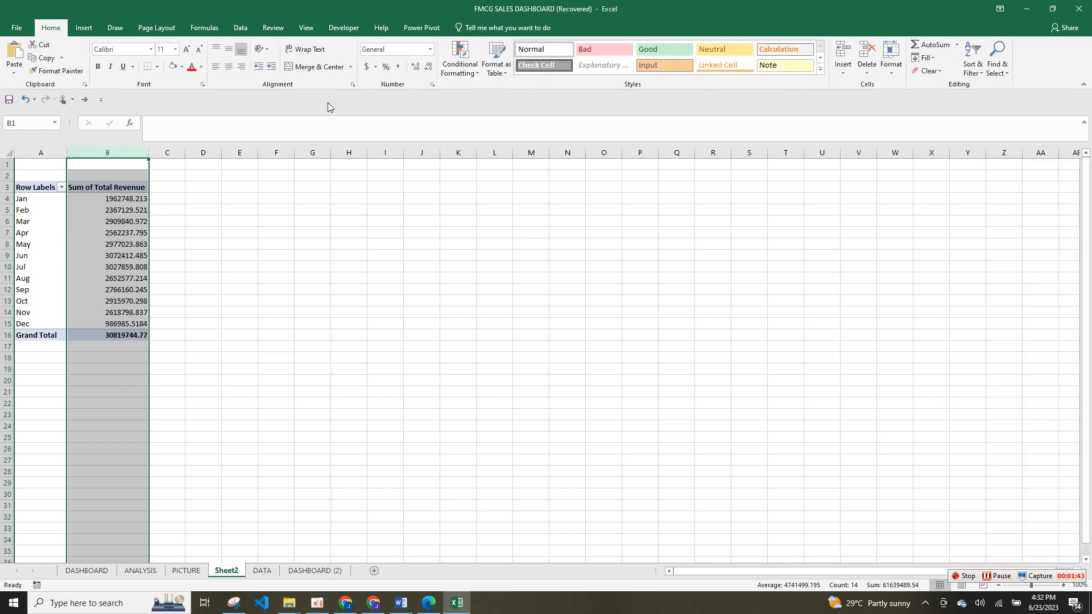
click(398, 66)
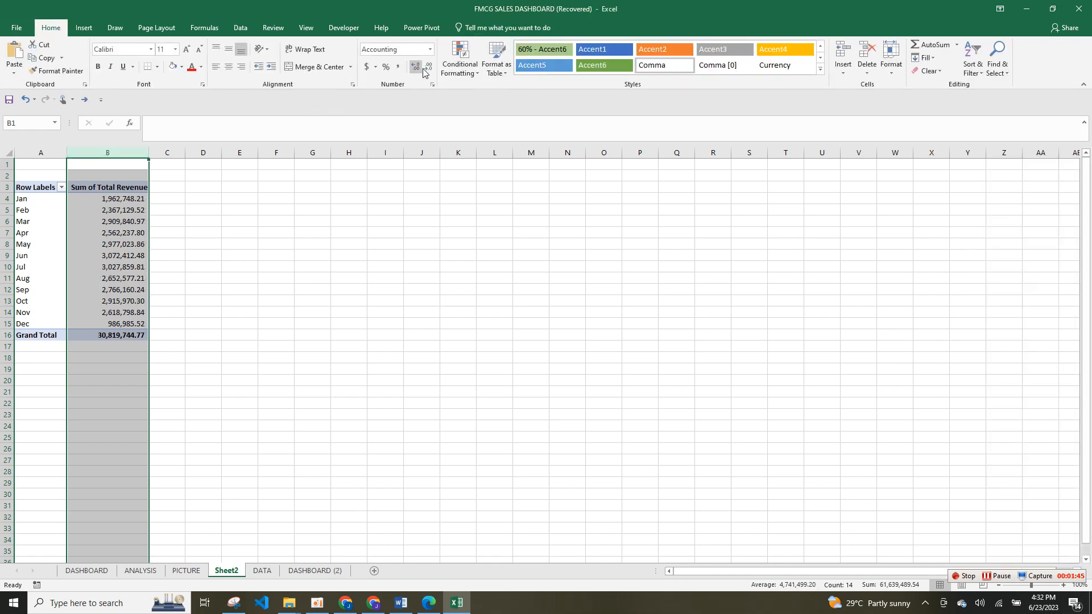
click(427, 67)
click(428, 66)
click(271, 233)
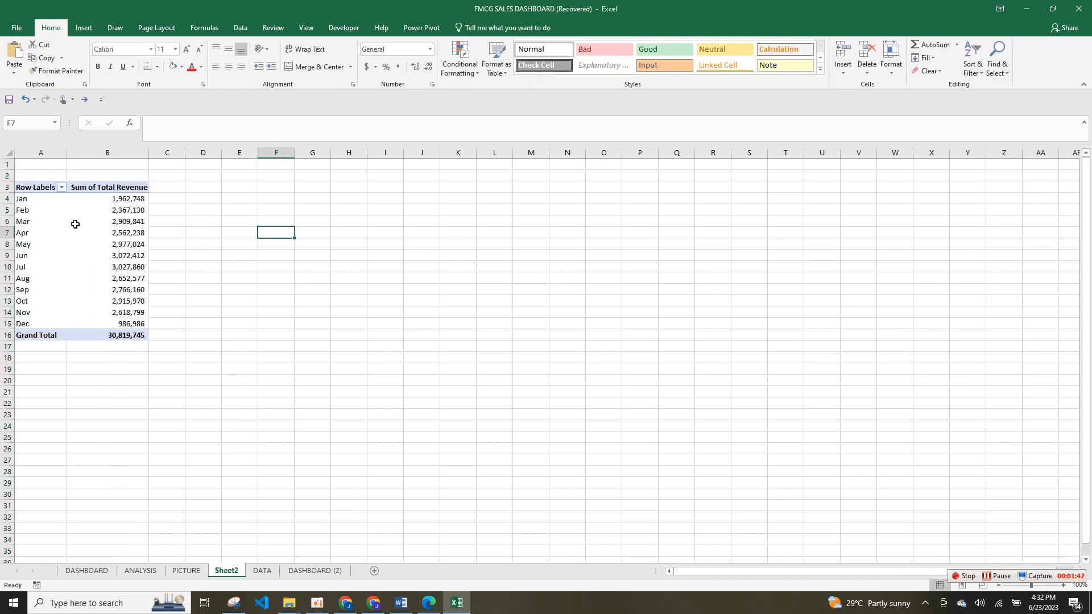
Step: Insert a basic 2-D line chart from the monthly revenue PivotTable and place it beside the table
click(42, 221)
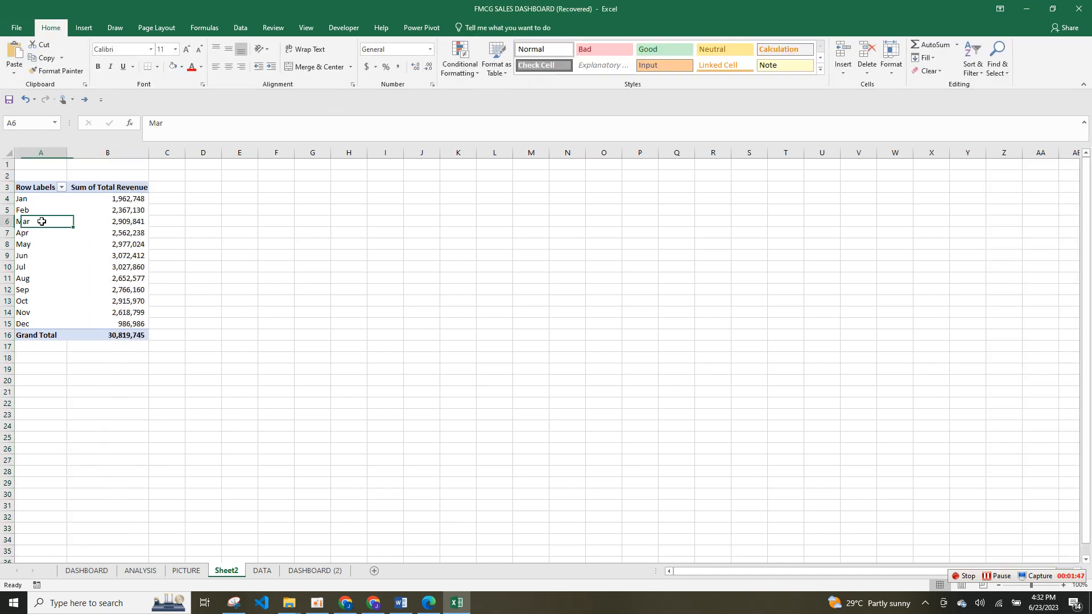
click(83, 28)
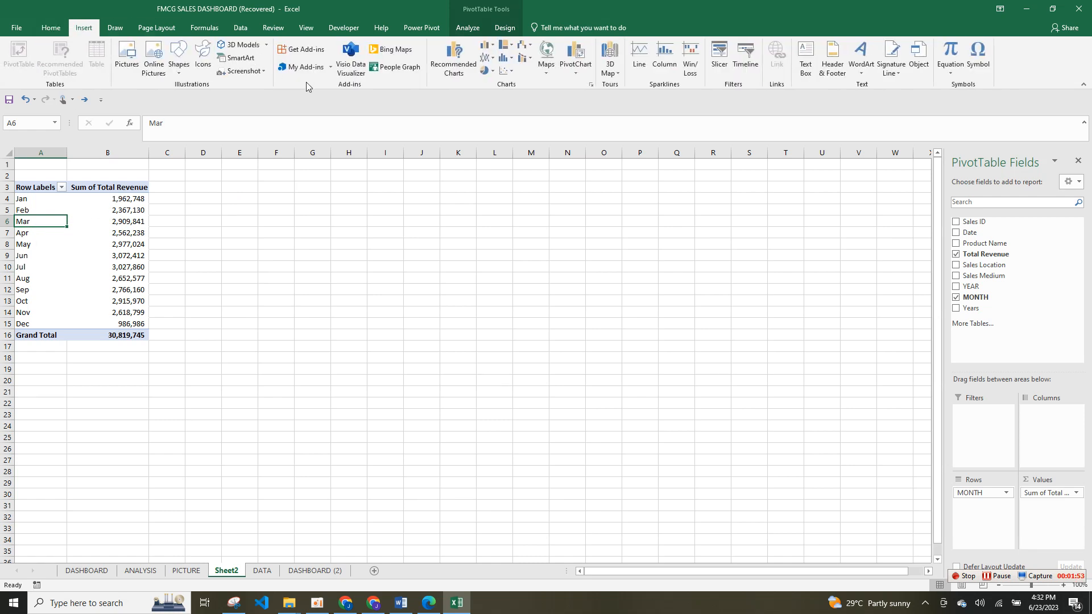
click(482, 59)
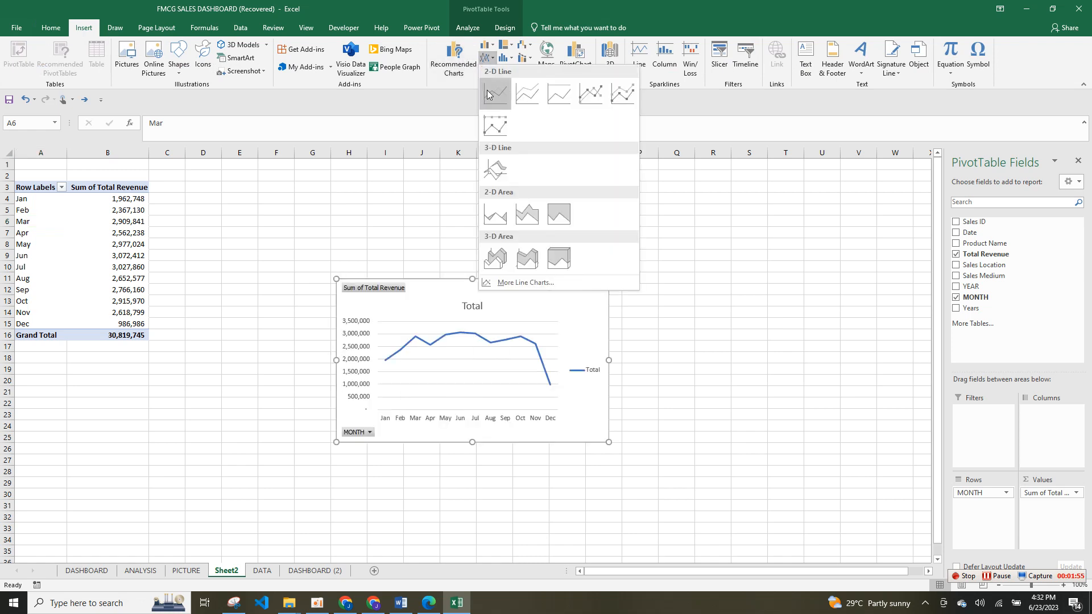
click(487, 93)
drag(516, 288, 388, 209)
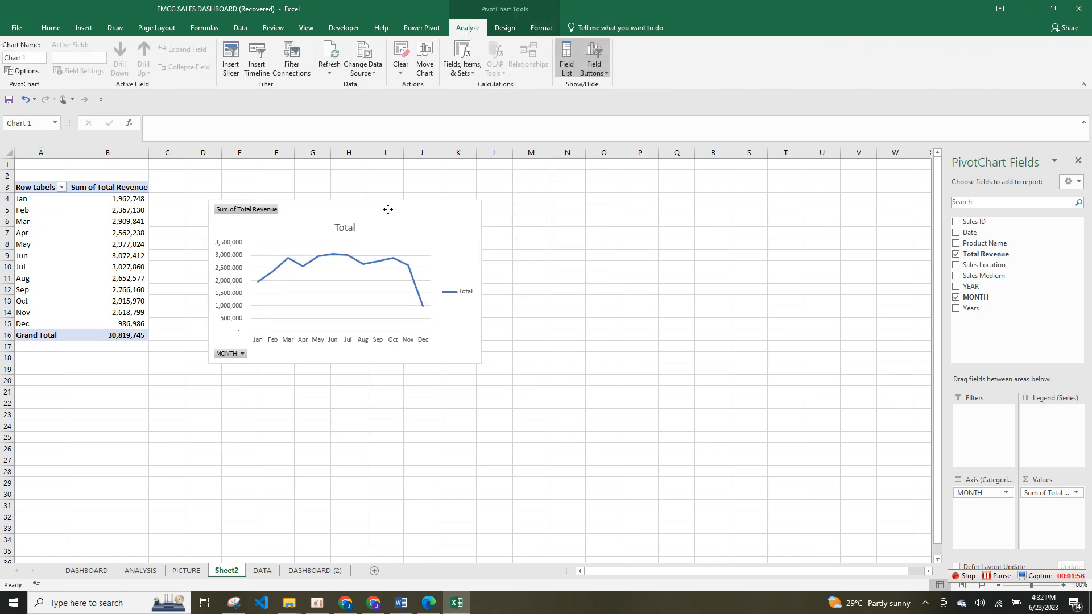
Step: Hide all field buttons on the line chart and remove its chart title, gridlines and legend
right_click(263, 215)
click(193, 341)
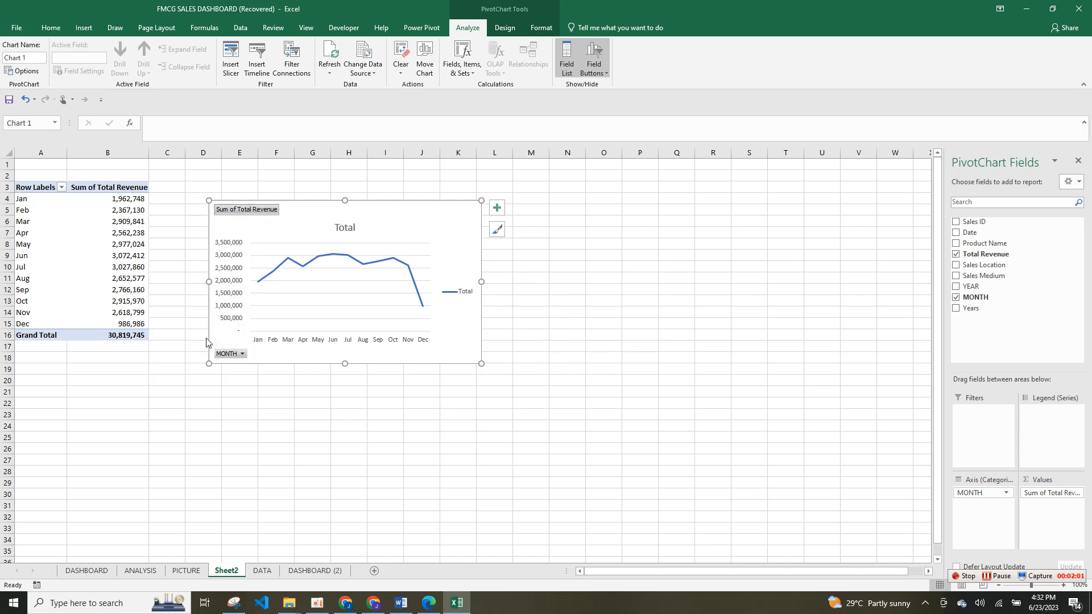
click(496, 208)
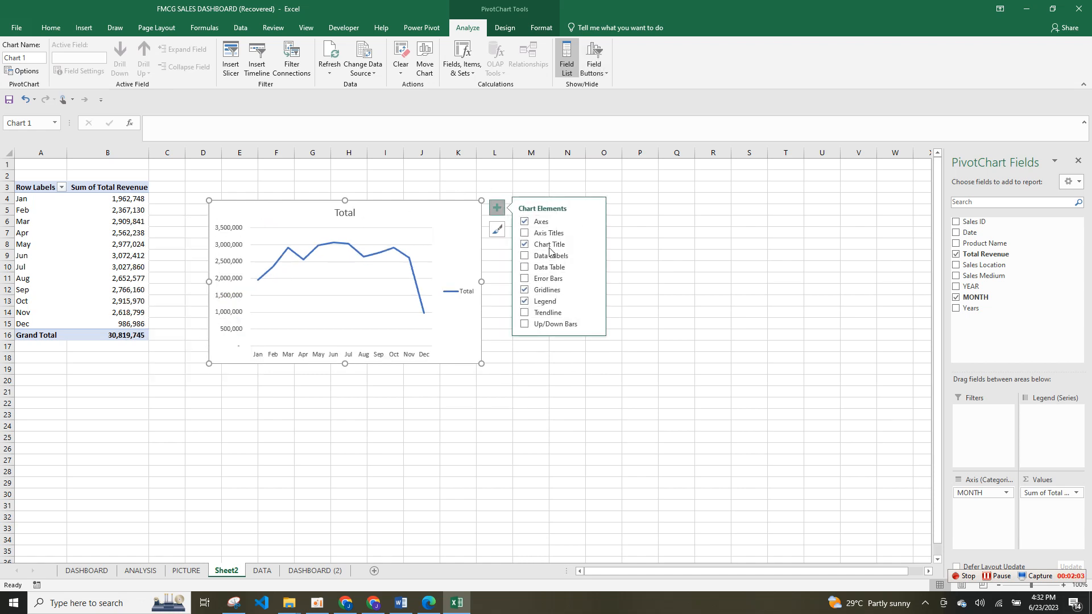
click(537, 244)
click(536, 290)
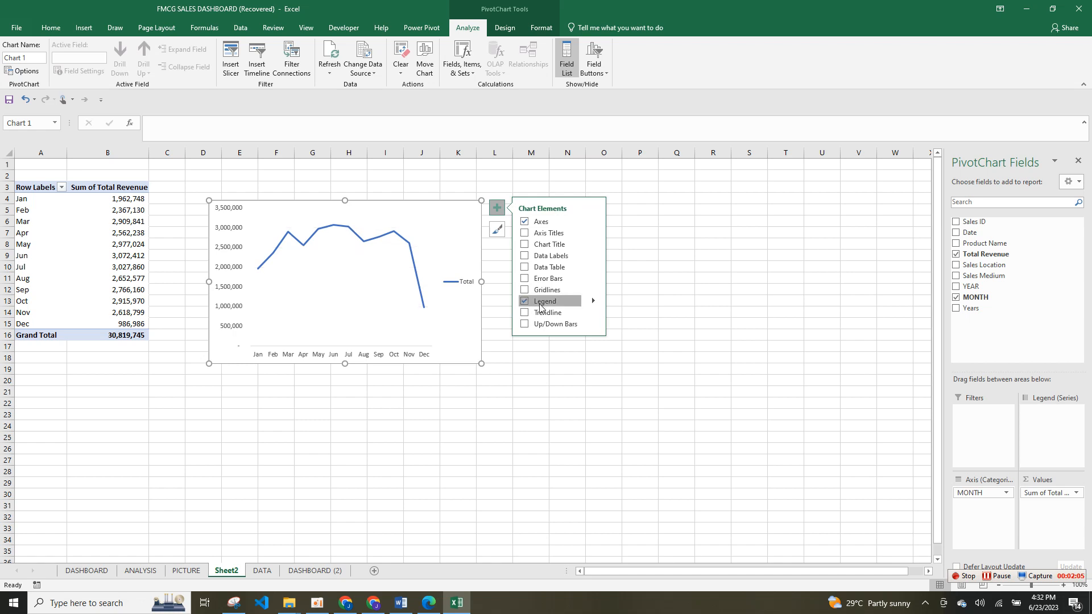
click(539, 301)
click(464, 369)
click(477, 359)
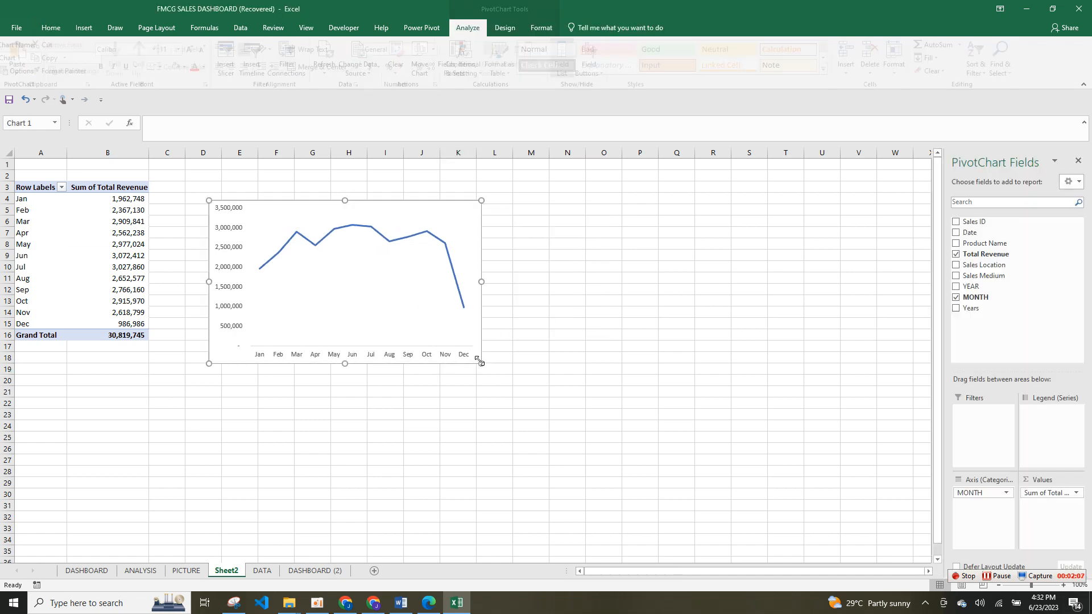
Step: Format the line chart's area with no outline and no fill
click(541, 27)
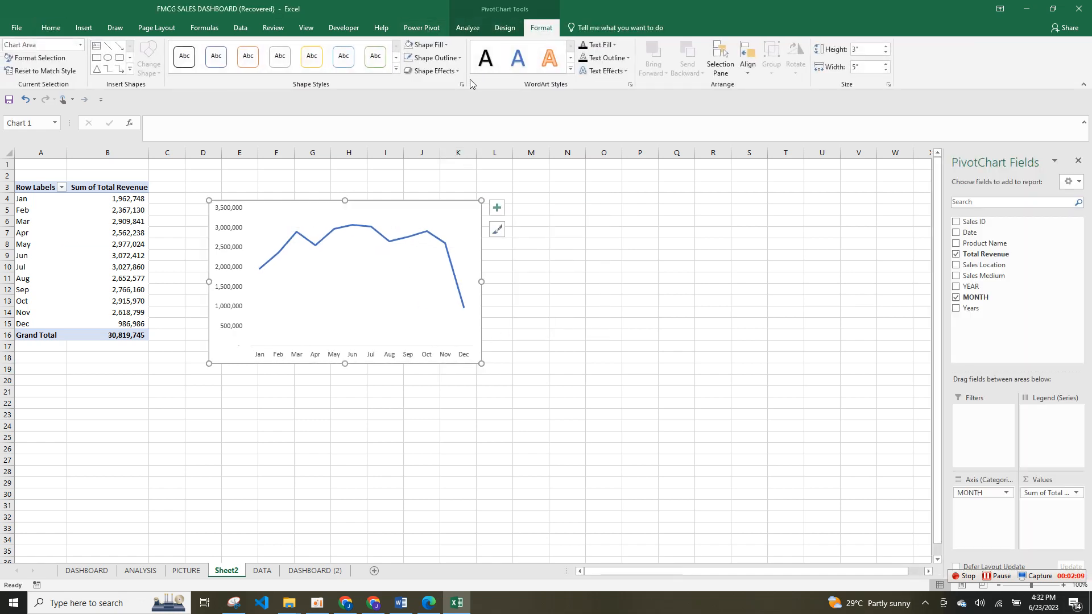
click(433, 58)
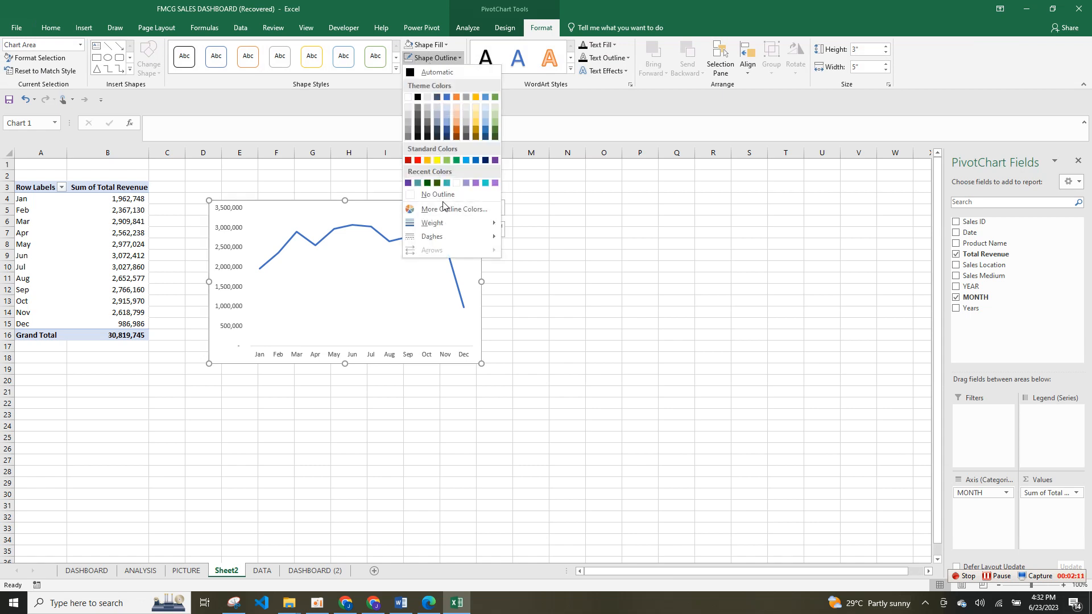
click(437, 194)
click(444, 44)
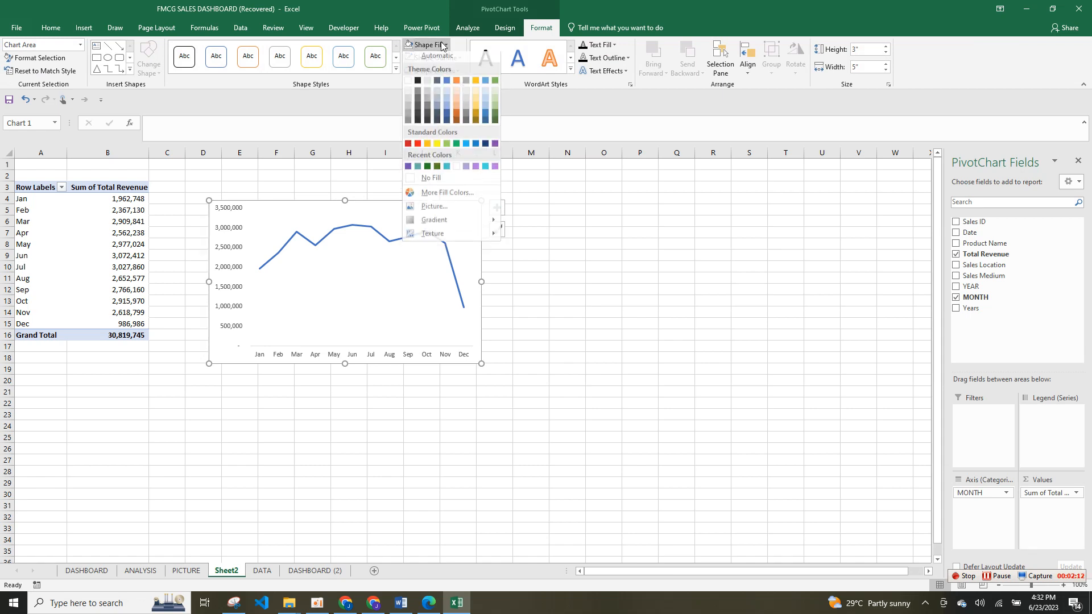
click(451, 182)
Step: Resize the line chart to about 2.92 by 6.05 inches and move it into the SALES by MONTH card on DASHBOARD (2)
drag(481, 200, 538, 204)
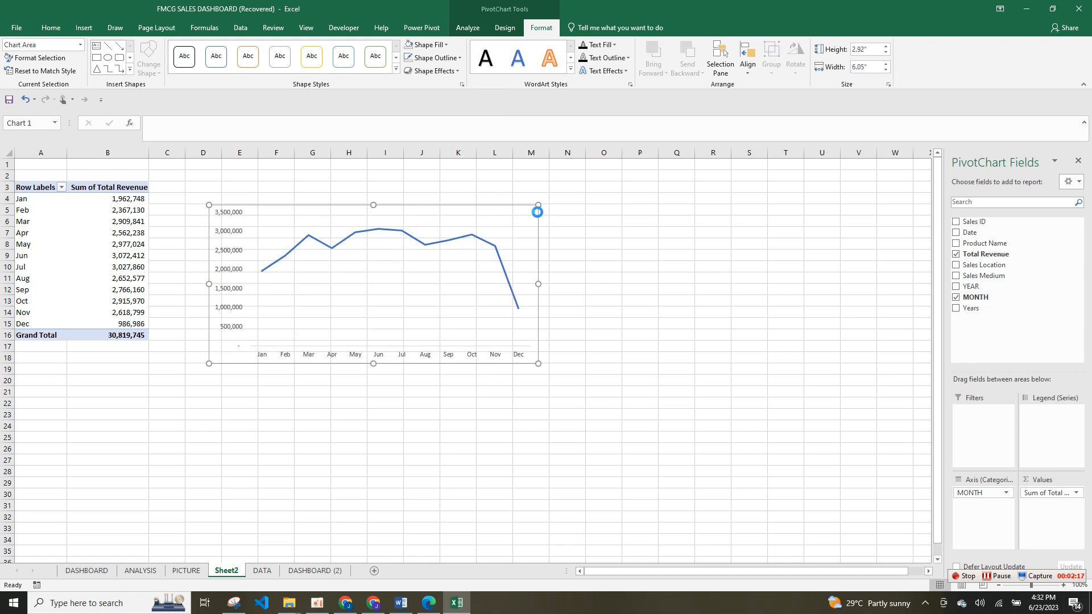
key(ctrl+x)
click(305, 571)
click(201, 309)
key(ctrl+v)
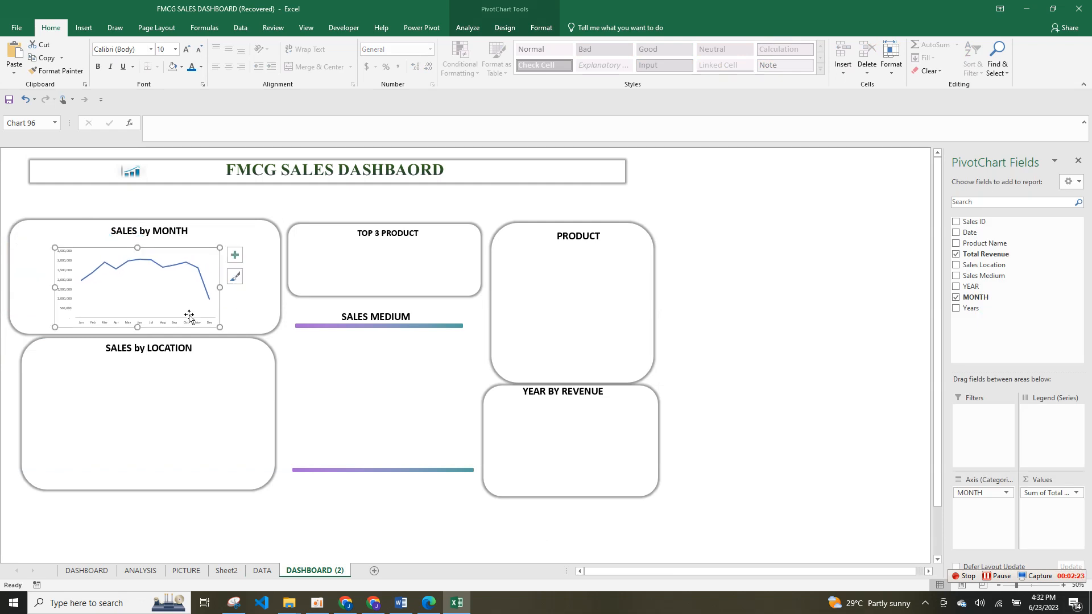
Step: Make the revenue axis labels of the SALES by MONTH chart black and bold
click(64, 293)
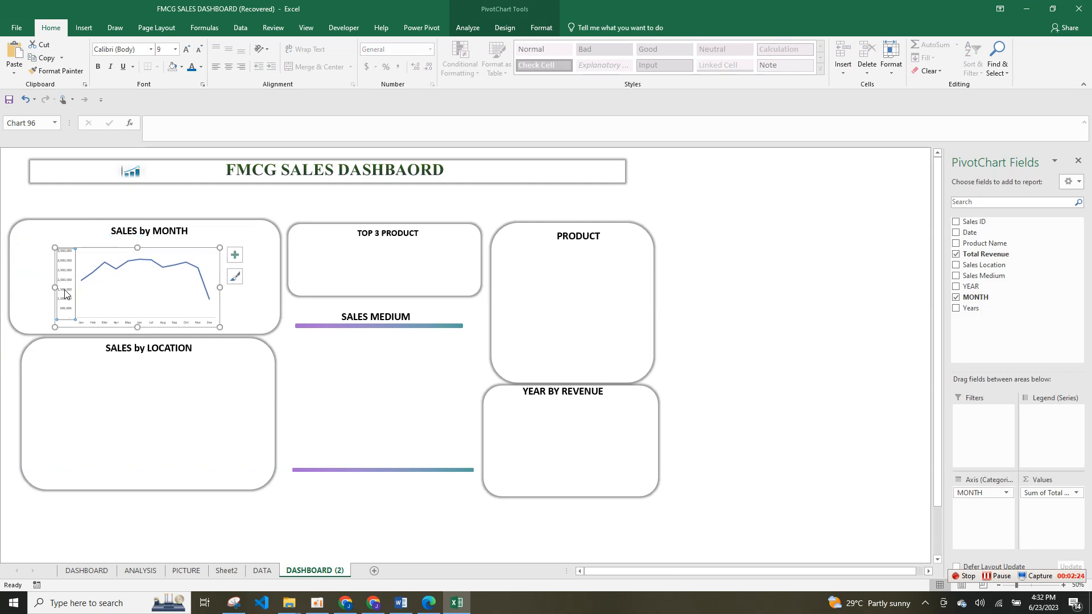
click(201, 66)
click(201, 106)
click(98, 66)
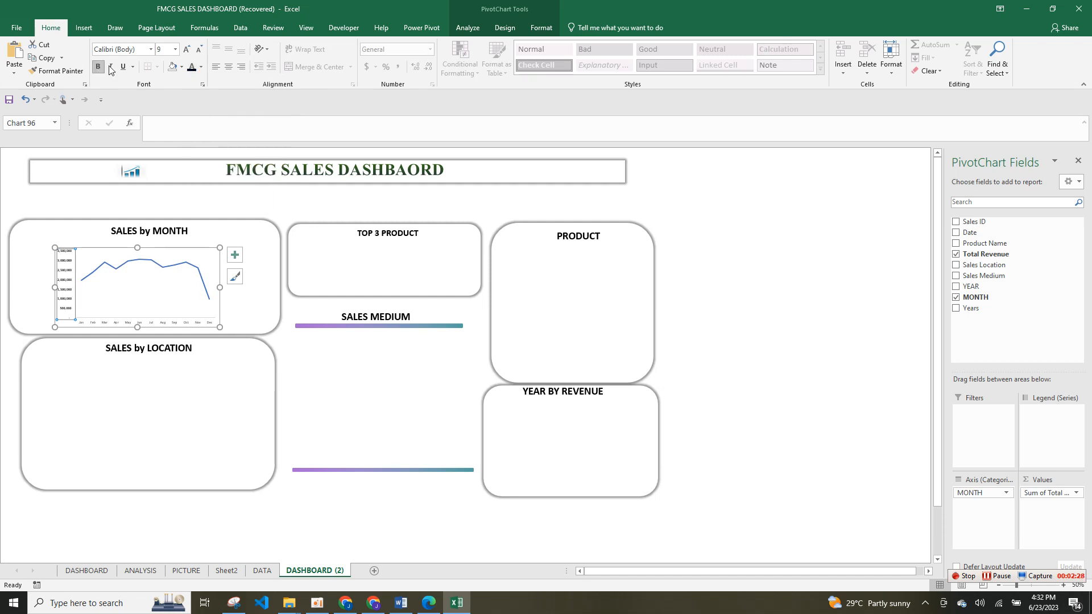
Step: Set the revenue axis labels to the Franklin Gothic Book font at size 12
click(152, 52)
text(r)
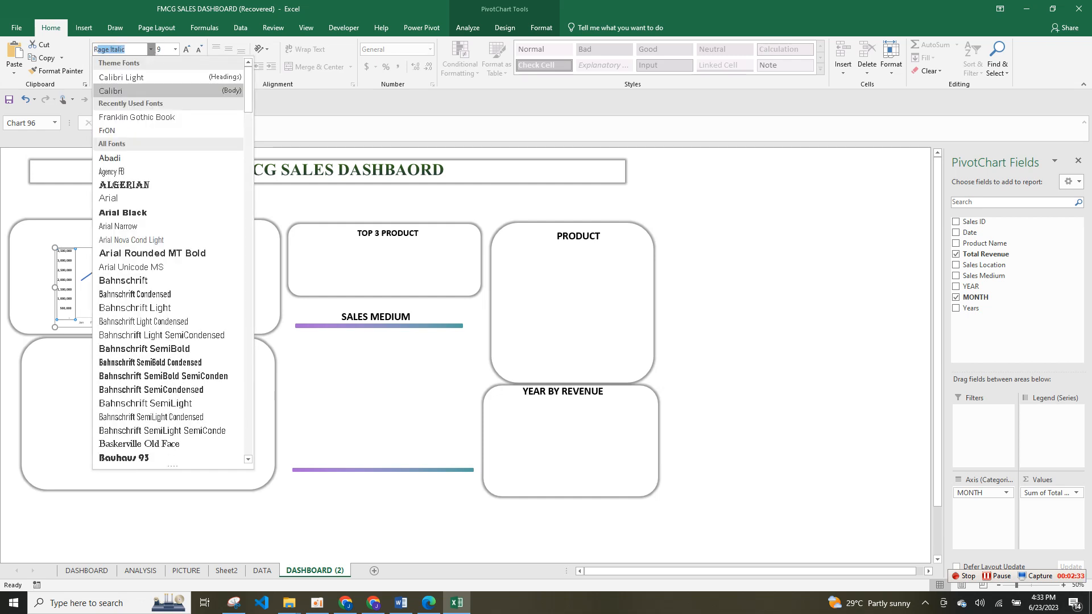
key(BackSpace)
key(BackSpace)
text(FrO)
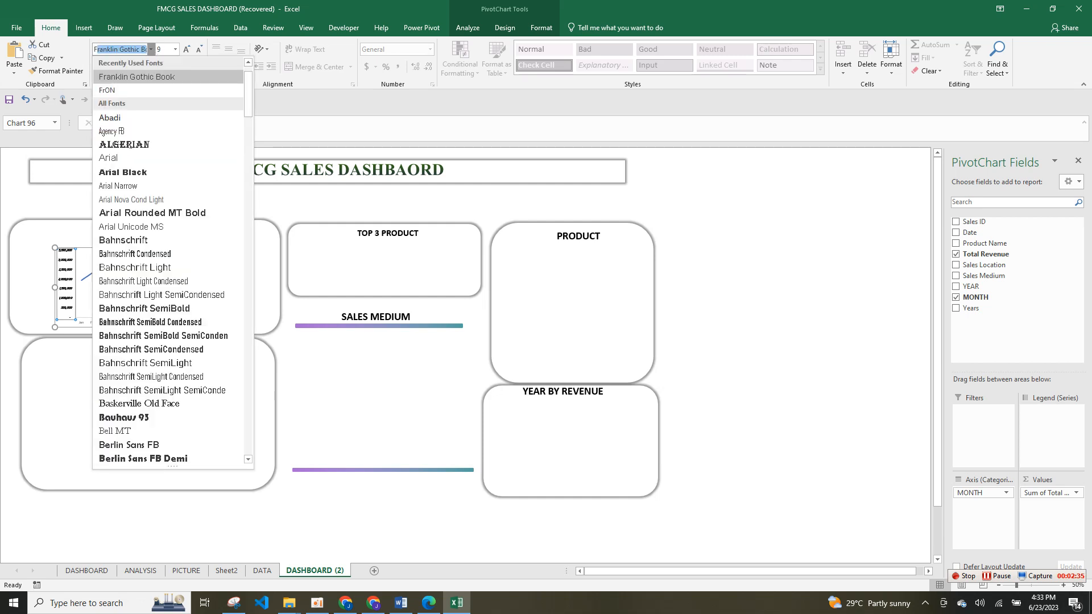
text(a)
key(Return)
click(187, 50)
click(187, 50)
click(187, 50)
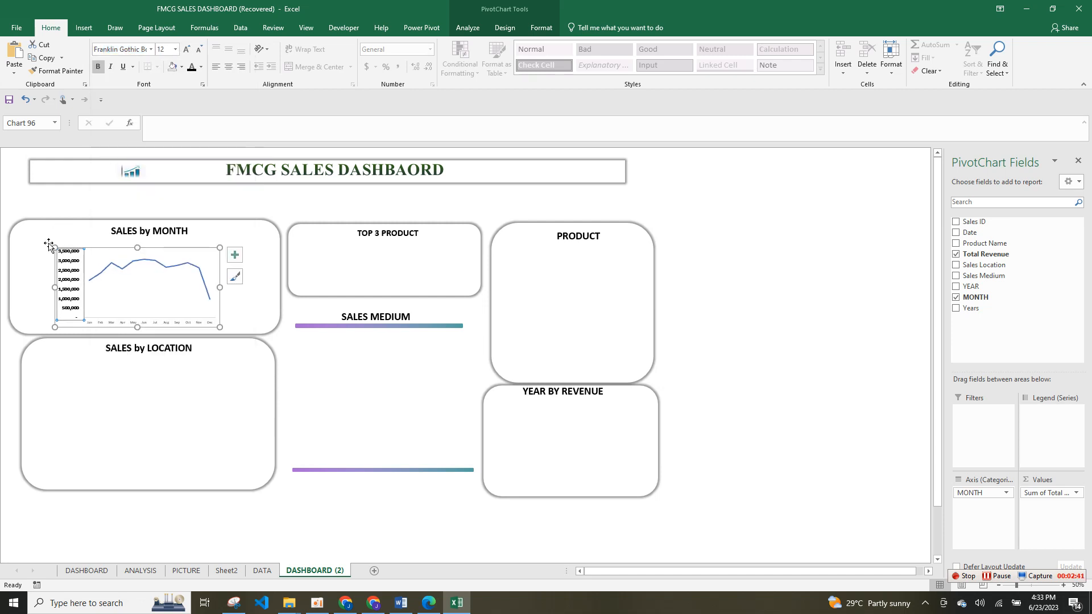
Step: Widen the SALES by MONTH chart leftward so it starts near the card's left edge
drag(54, 287, 24, 287)
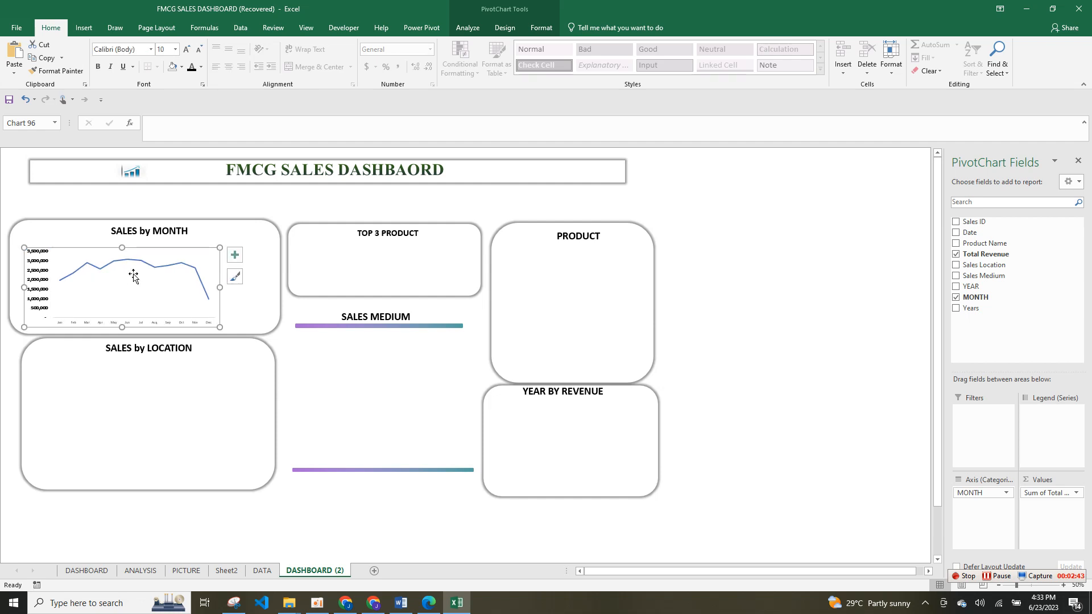
right_click(179, 325)
key(Escape)
click(92, 325)
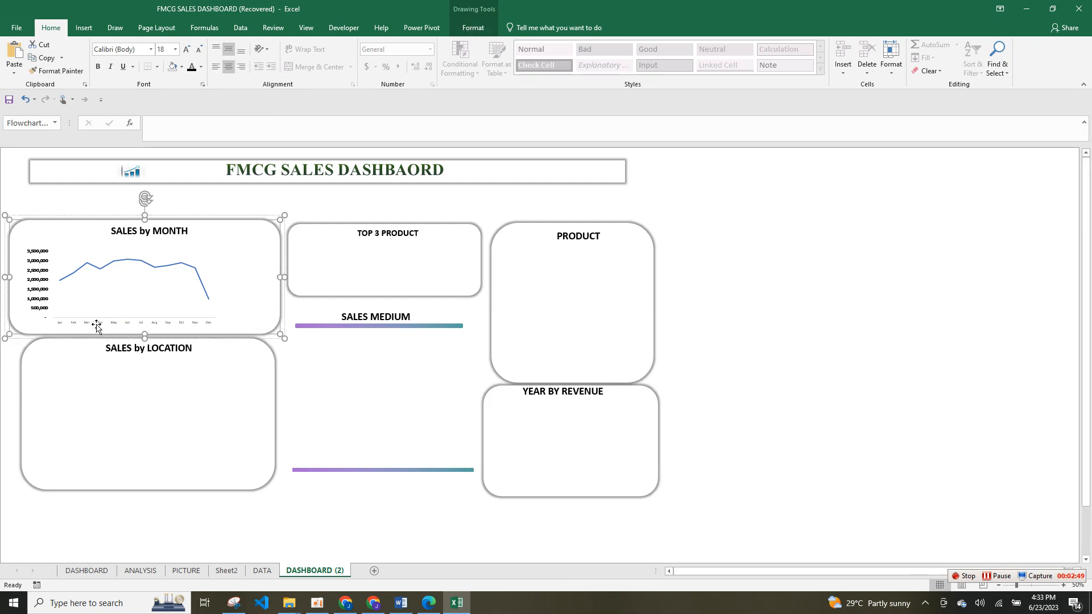
Step: Make the chart's month axis labels black and bold at size 20, and widen the chart toward the card's right edge
click(167, 324)
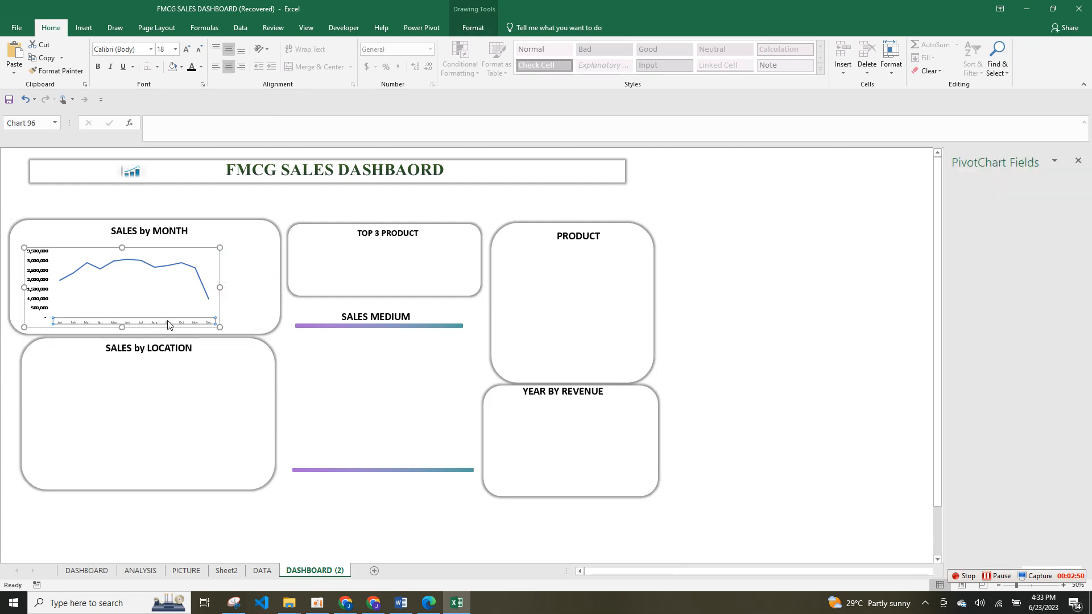
click(186, 52)
click(186, 51)
click(186, 51)
click(184, 51)
click(185, 51)
click(184, 51)
click(184, 51)
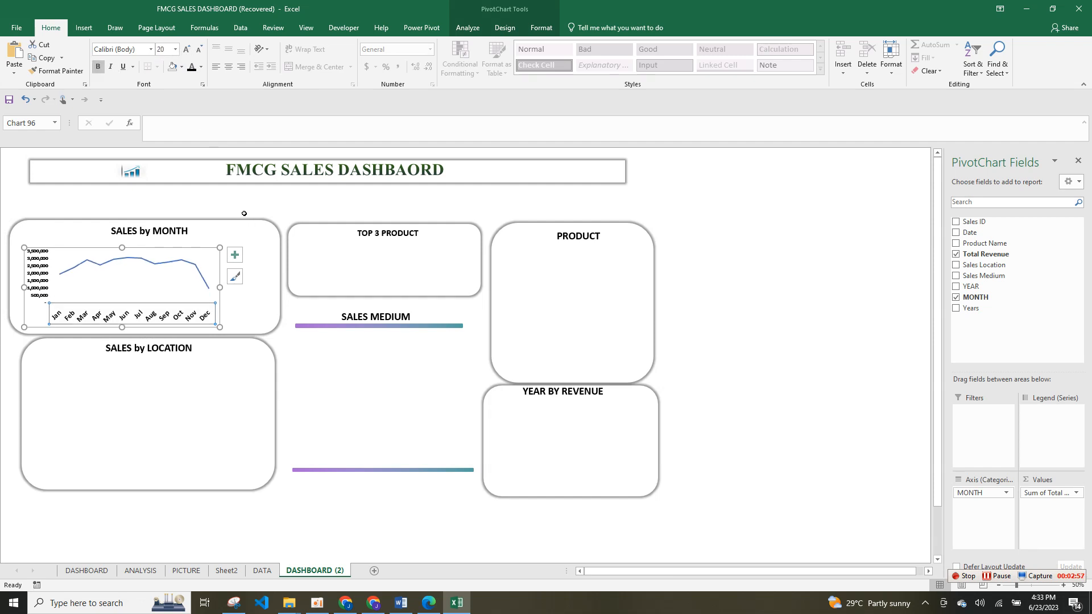
drag(220, 287, 265, 288)
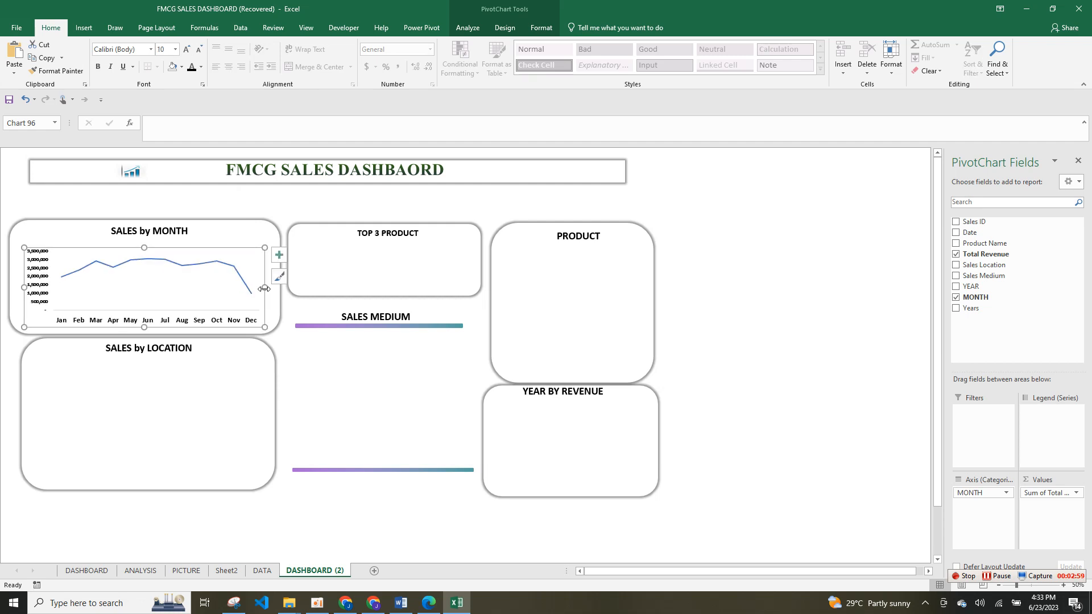
Step: Set the revenue axis labels of the SALES by MONTH chart to size 14
click(33, 274)
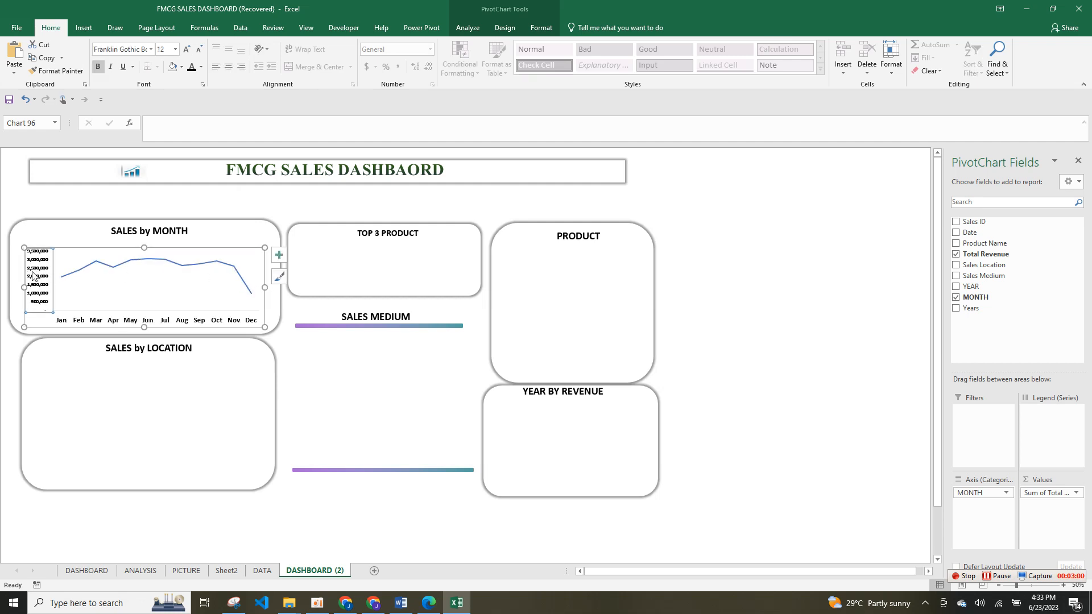
click(184, 51)
click(185, 50)
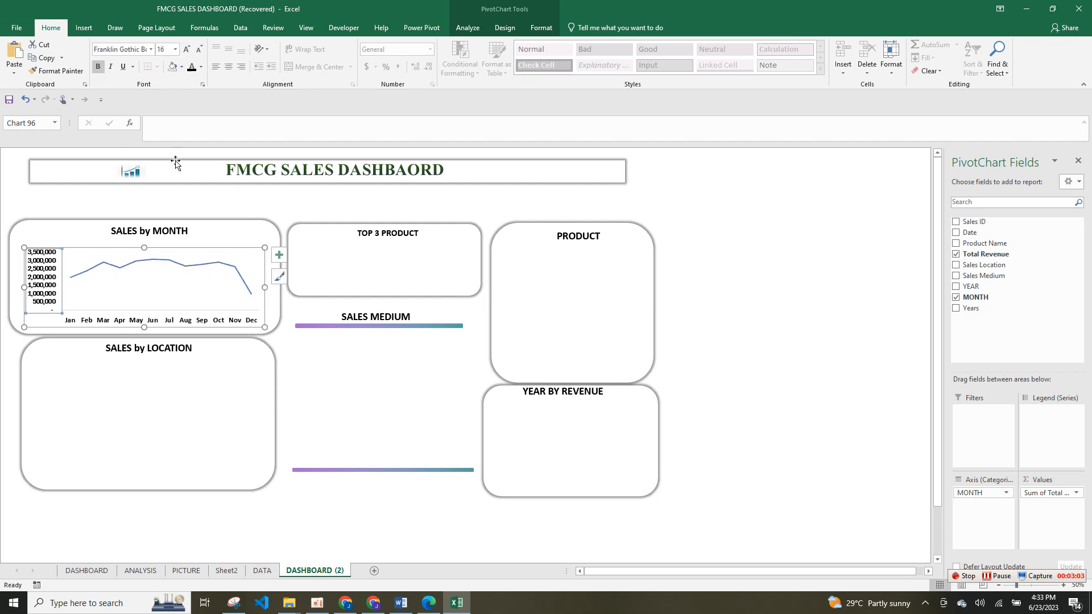
click(199, 50)
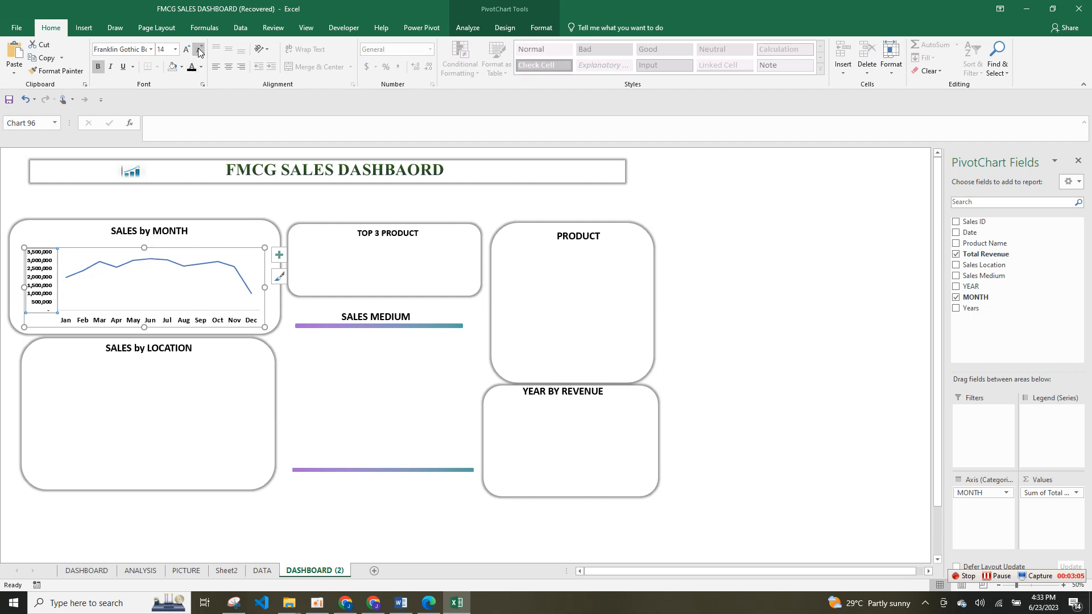
Step: Give the SALES by MONTH line series built-in diamond markers at size 11
click(179, 267)
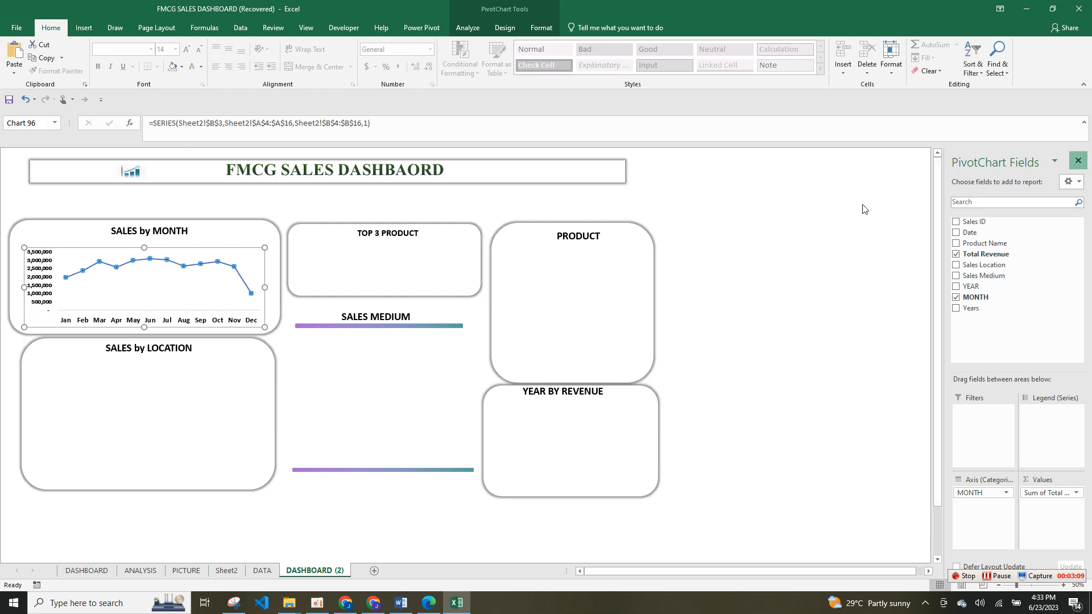
click(1078, 161)
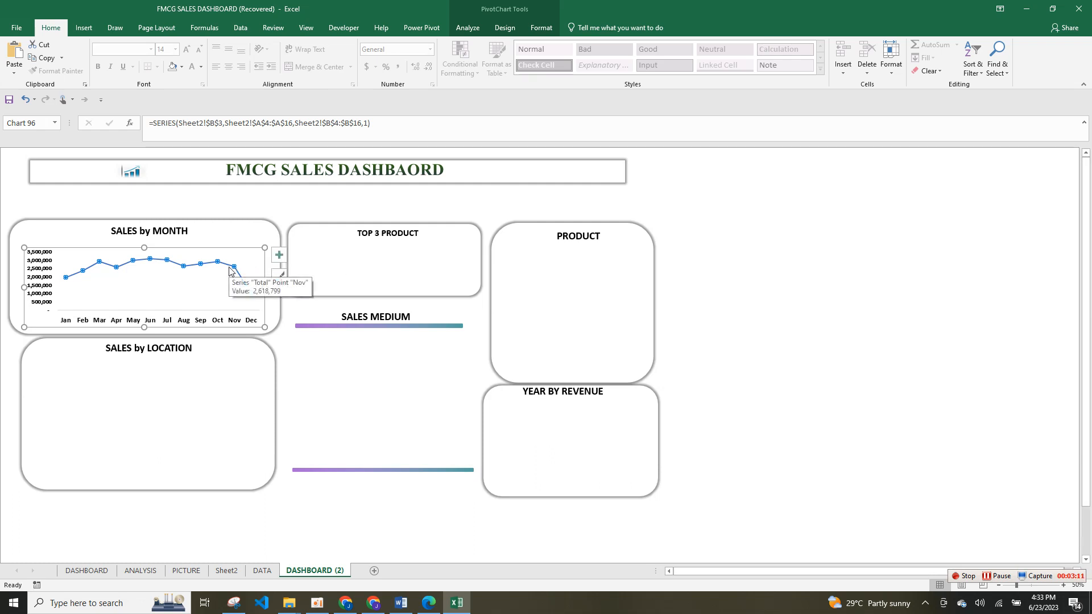
right_click(230, 268)
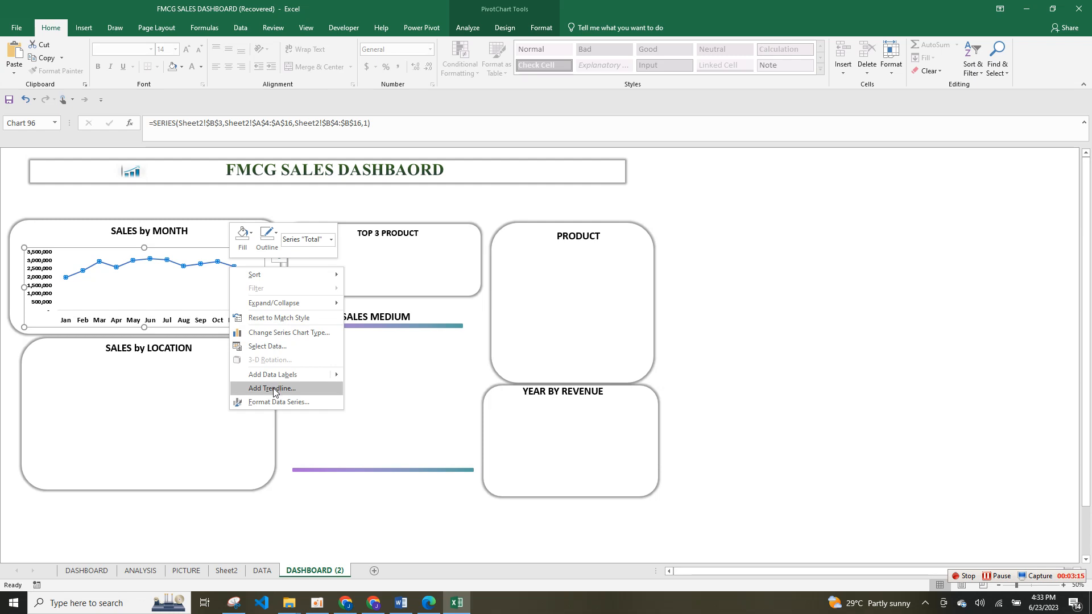
click(277, 402)
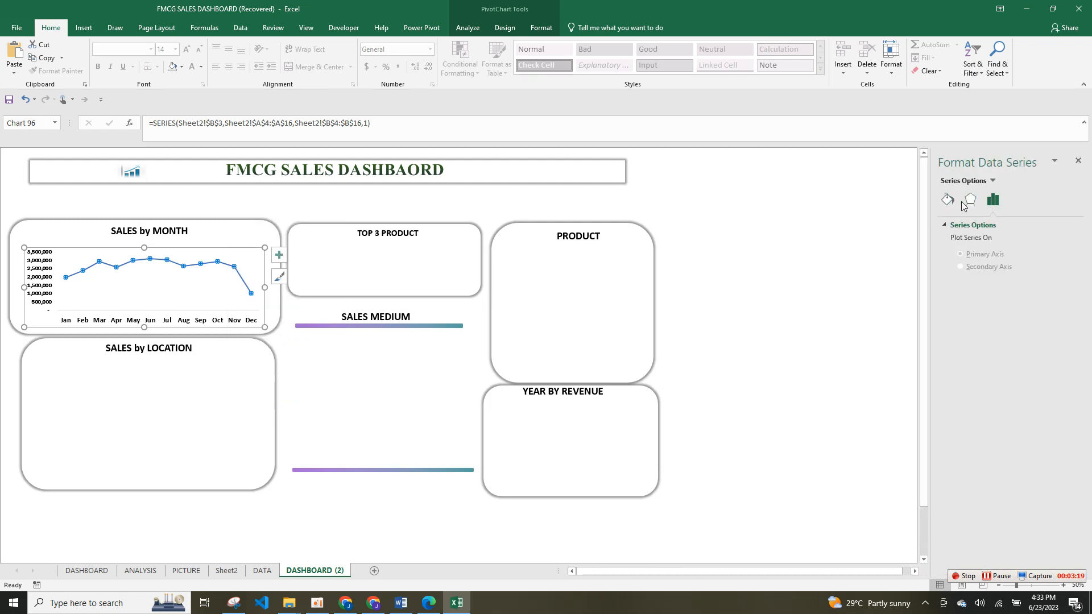
click(944, 200)
click(985, 226)
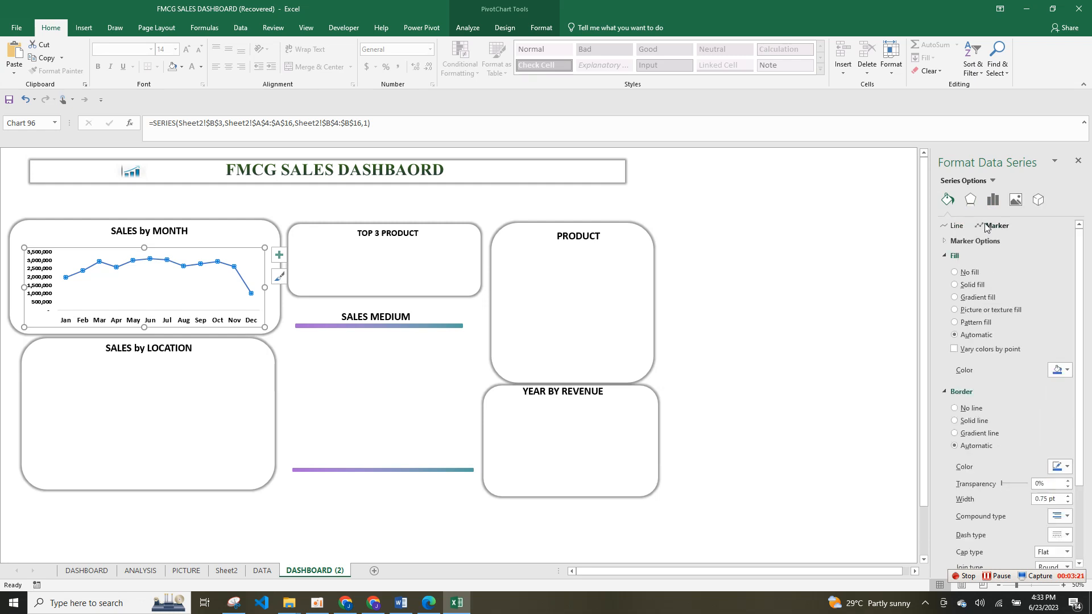
click(983, 239)
click(969, 282)
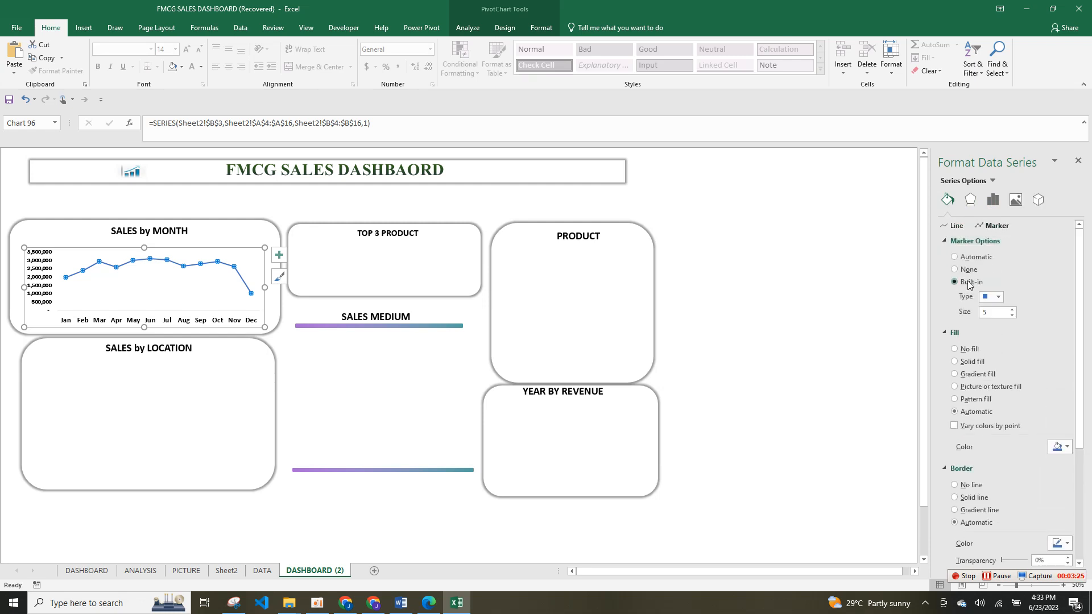
click(998, 297)
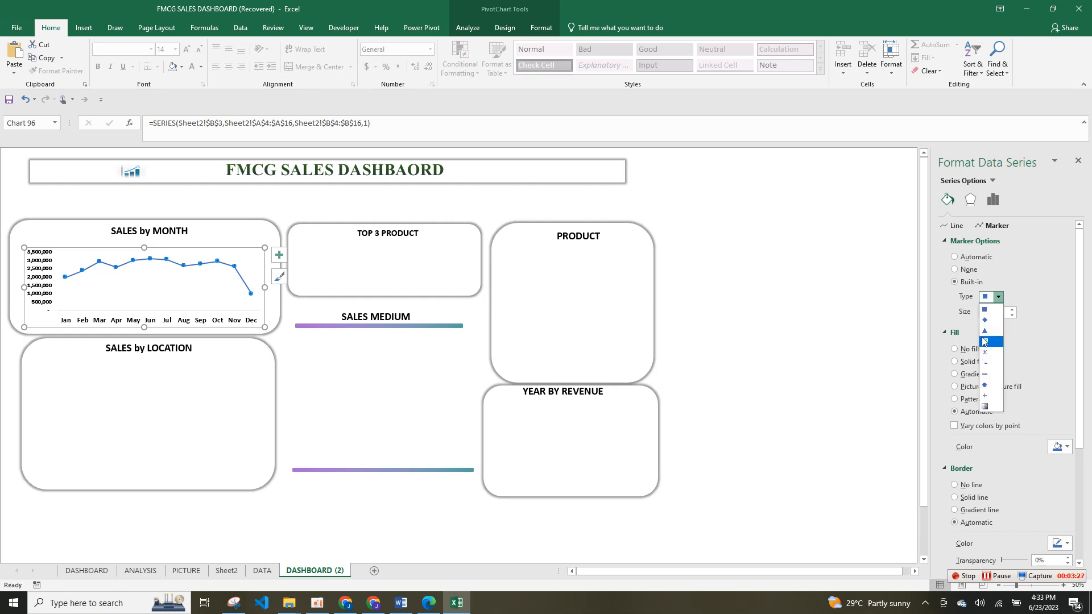
click(985, 320)
click(1010, 310)
click(1011, 310)
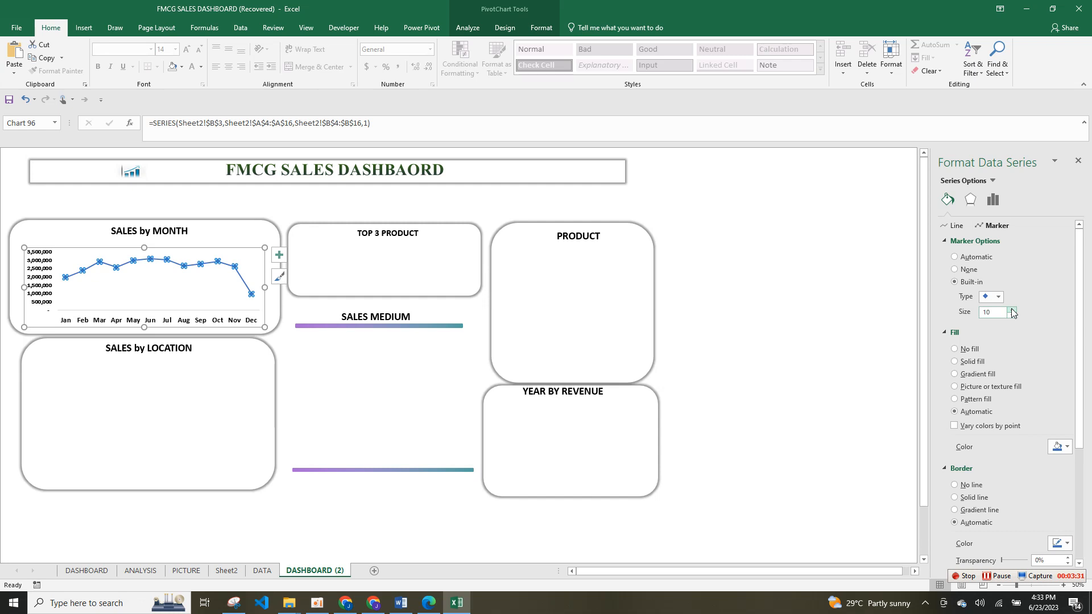
Step: Fill the line series' diamond markers with black
click(1065, 446)
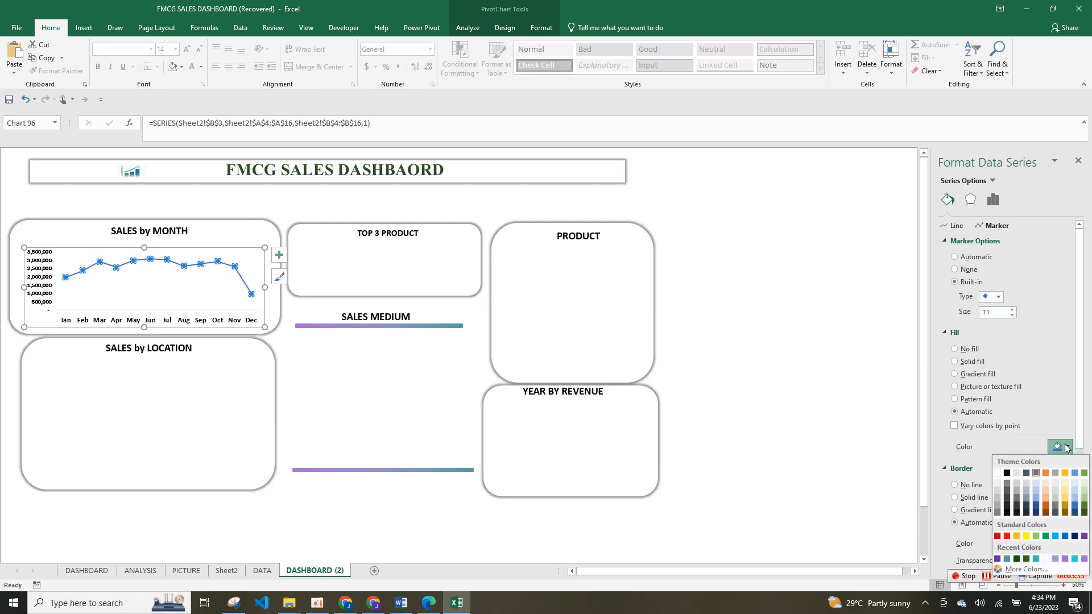
click(1006, 473)
click(960, 241)
Step: Format the series as a gradient line with two stops, from the recent purple to the recent teal
click(954, 228)
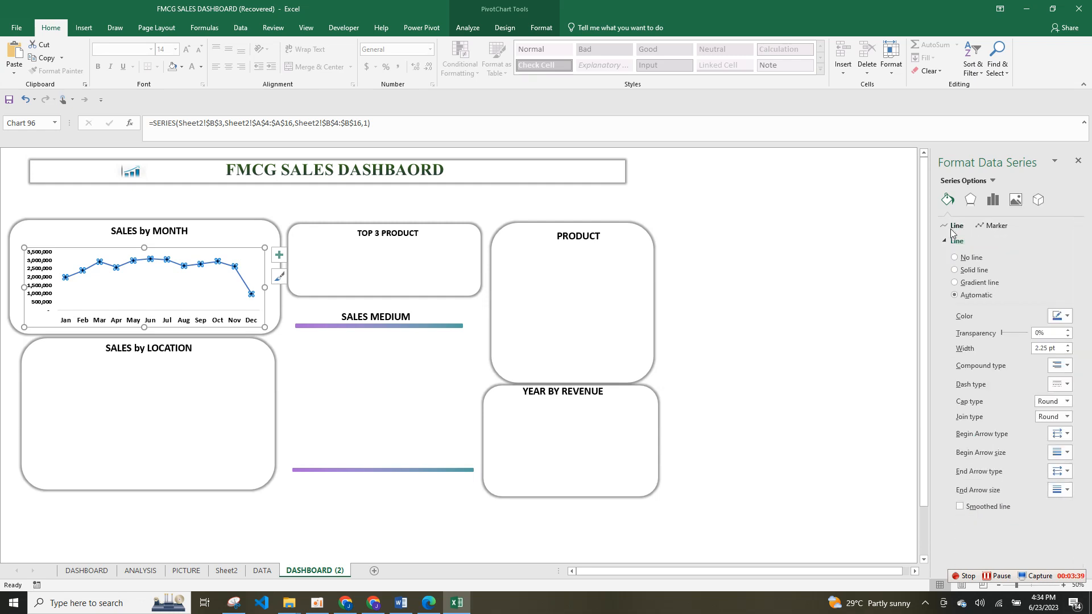
click(975, 283)
click(1062, 397)
click(1062, 397)
drag(1020, 401, 966, 398)
click(1060, 417)
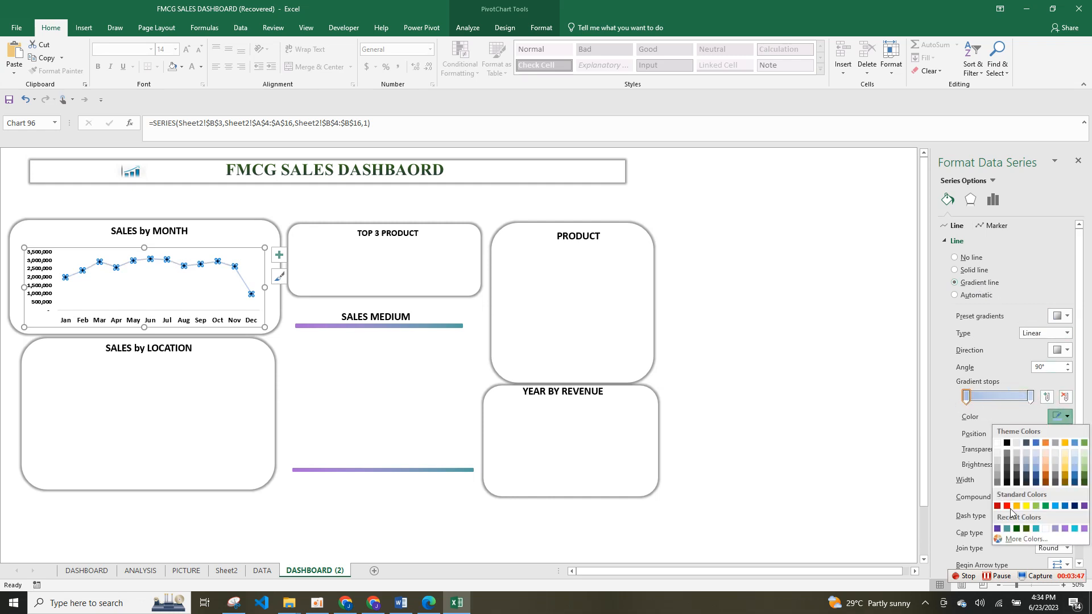
click(998, 529)
click(1031, 398)
click(1060, 416)
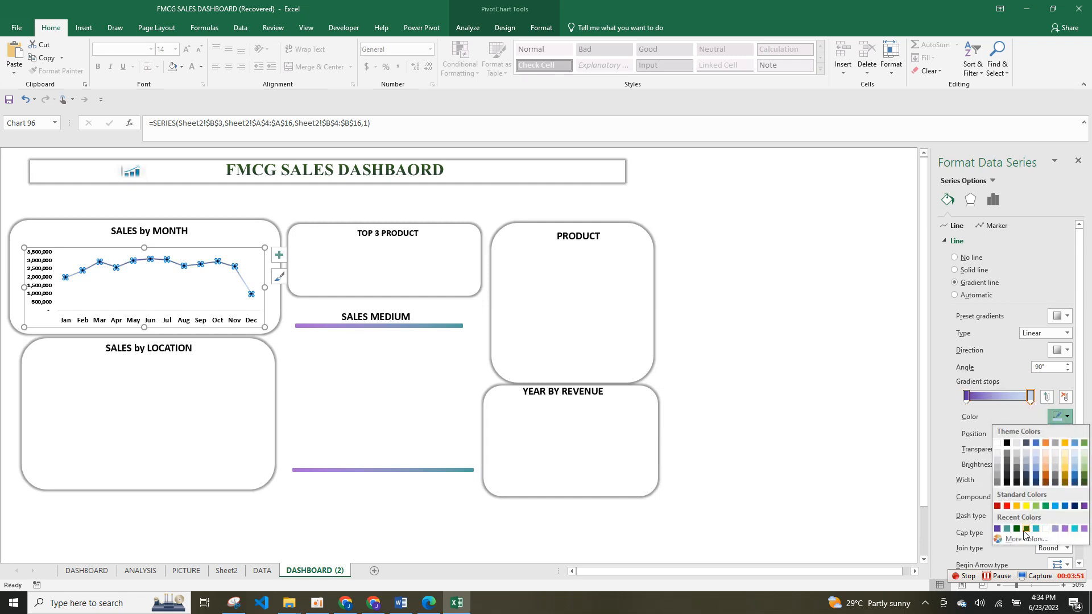
click(1006, 530)
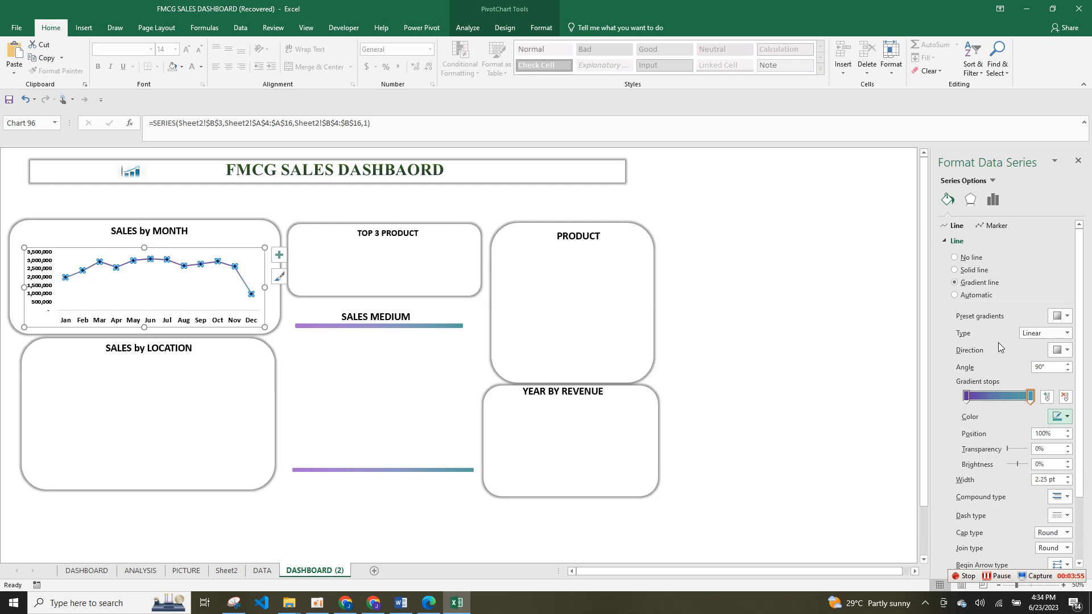
Step: Set the gradient line's width to 7.75 pt
click(1067, 482)
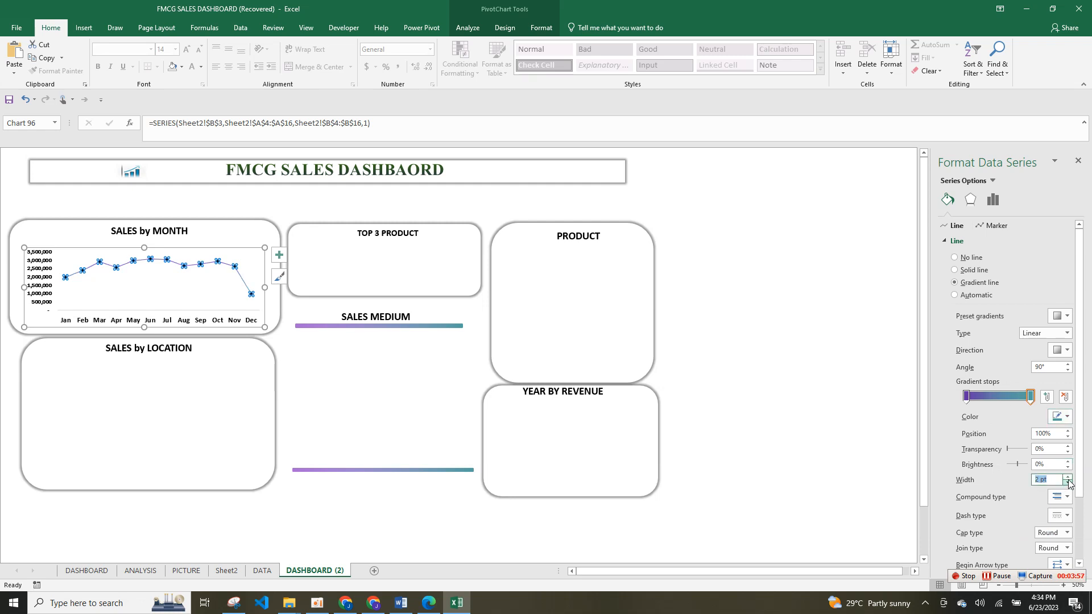
click(1068, 477)
click(1068, 477)
click(1068, 477)
click(1068, 477)
click(1068, 477)
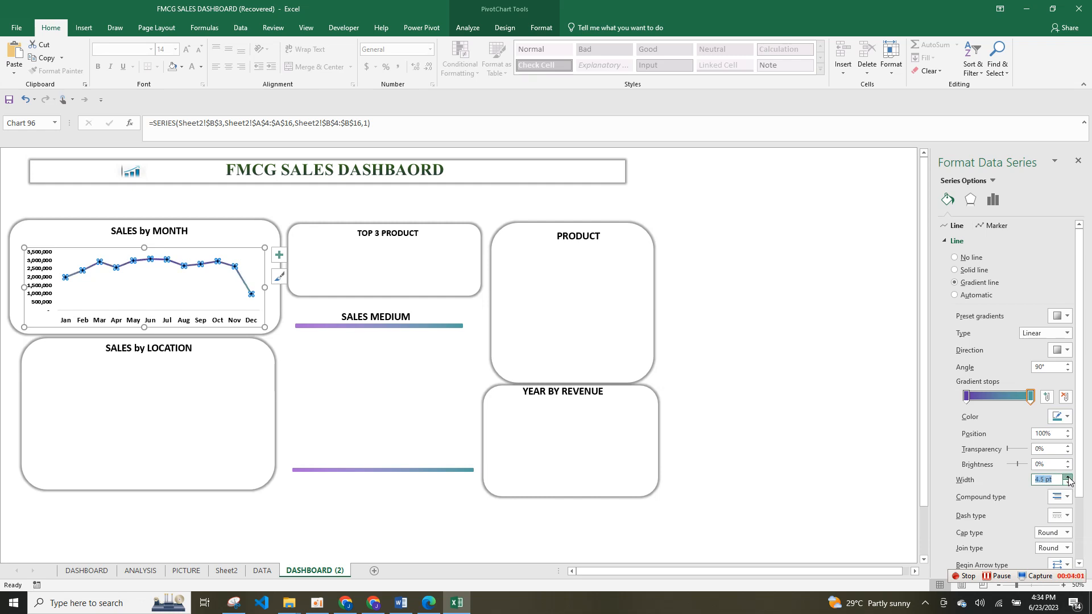
click(1068, 477)
click(1068, 477)
click(1068, 477)
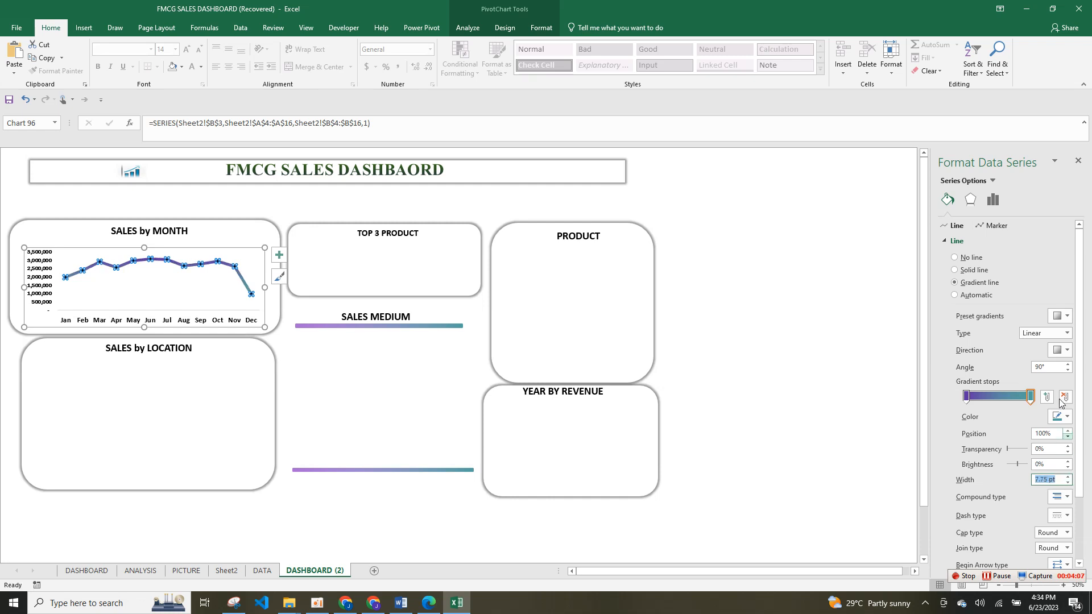
click(1065, 351)
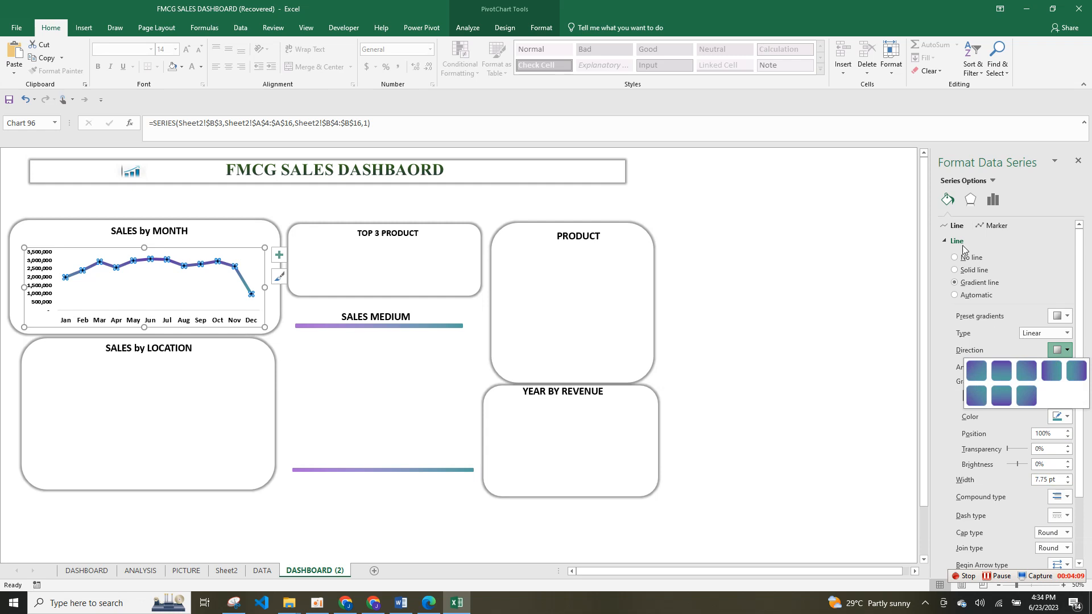
Step: Apply the gray 11 pt glow preset to the SALES by MONTH line series
click(968, 202)
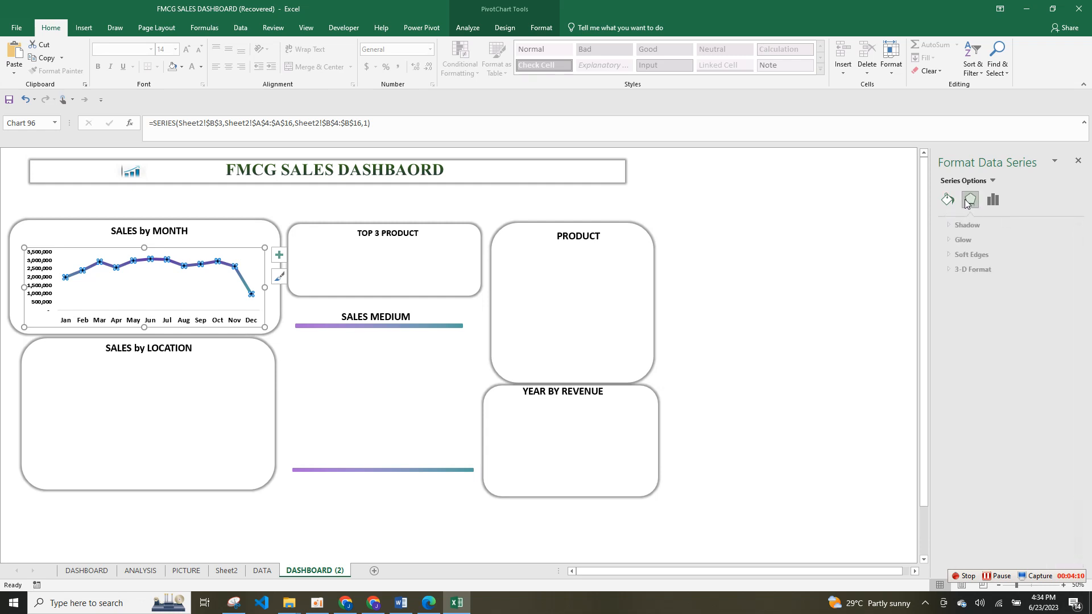
click(966, 228)
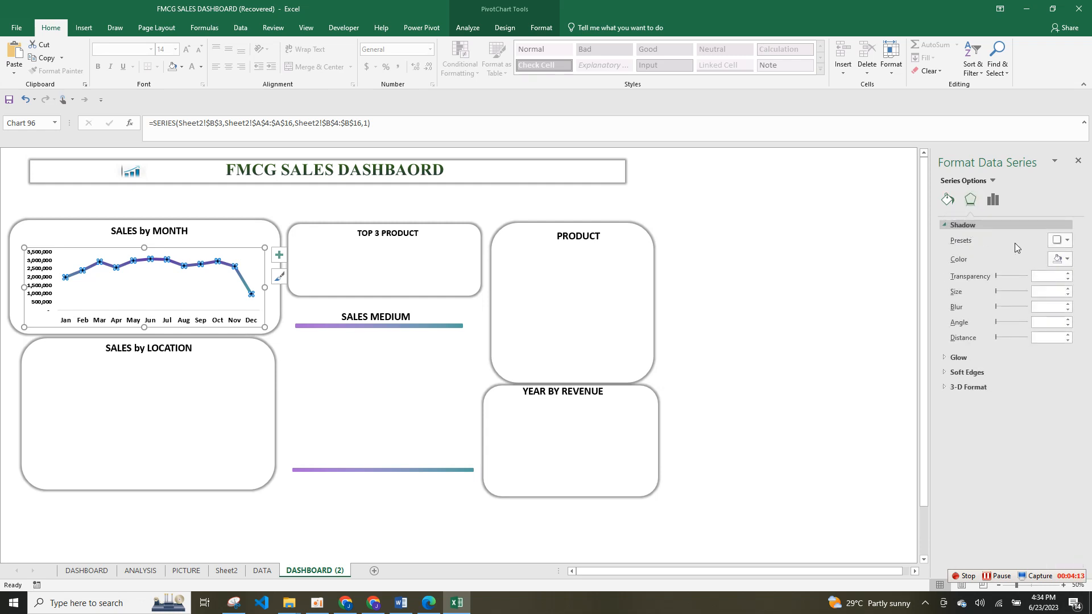
click(955, 225)
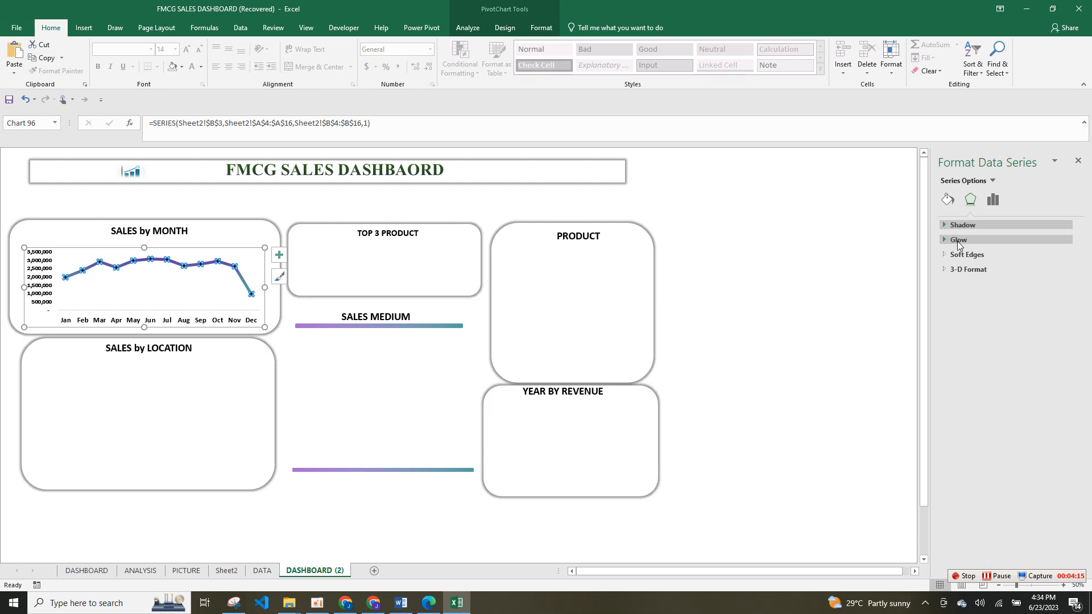
click(974, 240)
click(1060, 254)
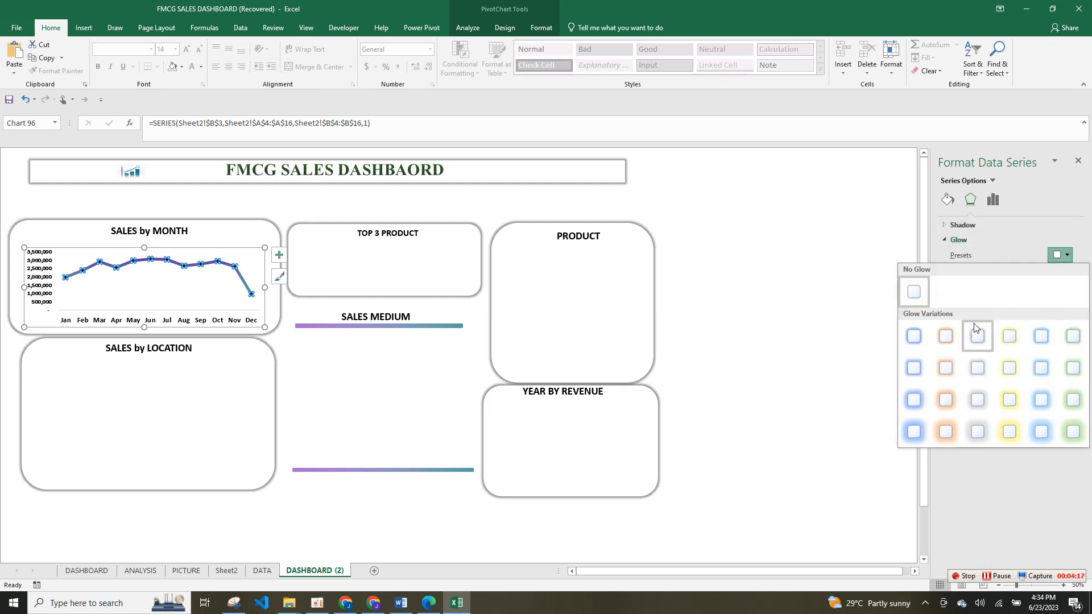
click(979, 393)
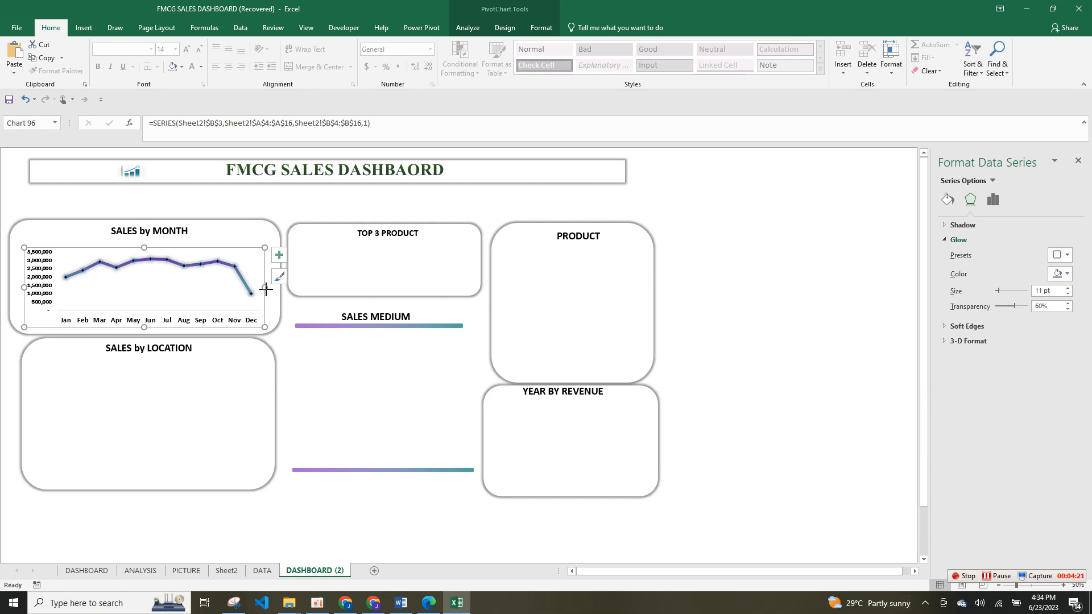
Step: Widen the SALES by MONTH chart to the card's right edge and set its line markers to size 16
drag(266, 288, 281, 288)
click(252, 273)
click(947, 200)
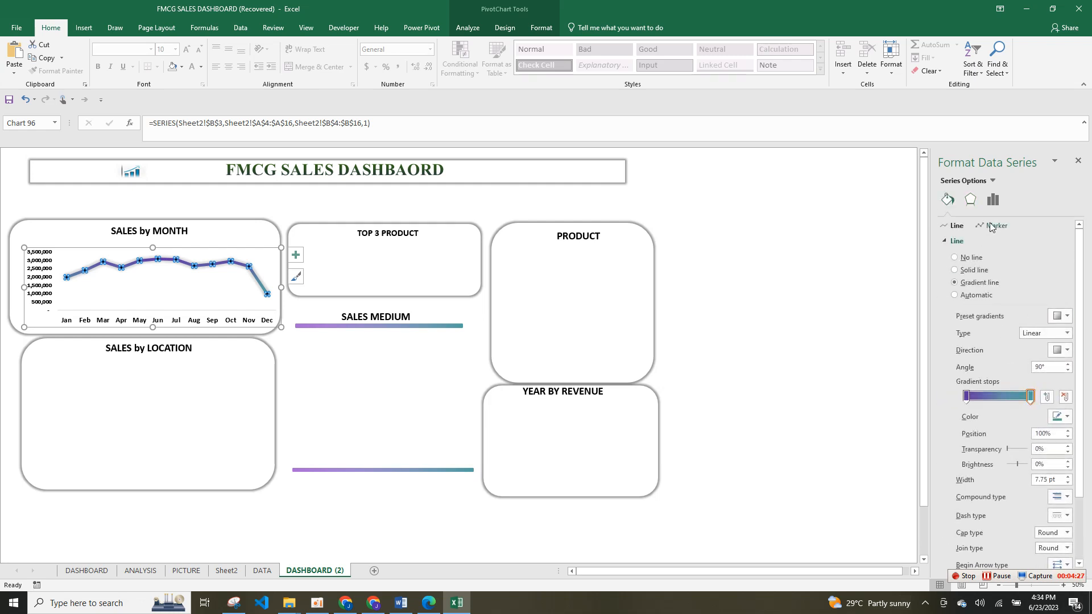
click(992, 226)
click(974, 241)
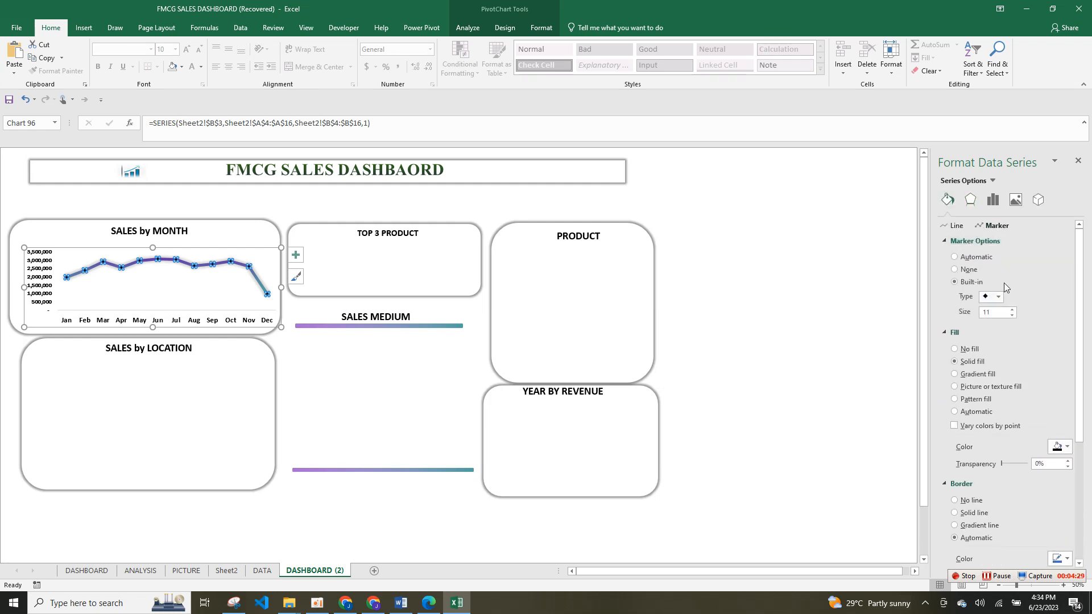
click(998, 296)
click(1012, 312)
click(1011, 310)
click(1011, 310)
click(1012, 310)
click(1012, 310)
click(1012, 310)
click(809, 276)
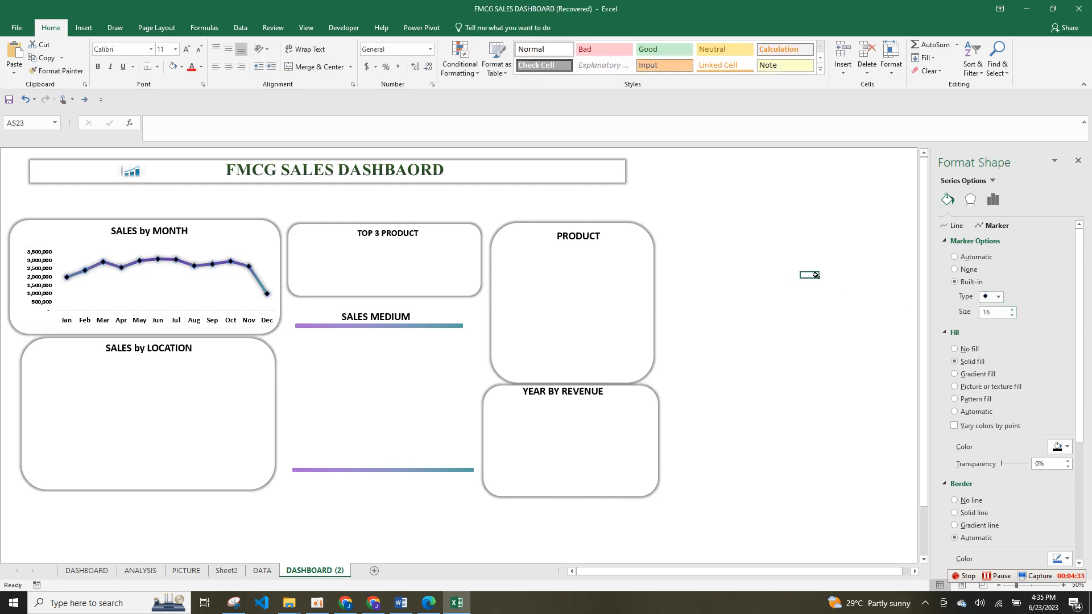
Step: Try enlarging the SALES by MONTH card from its upper-right corner, and undo the resize
click(271, 249)
drag(281, 214, 287, 206)
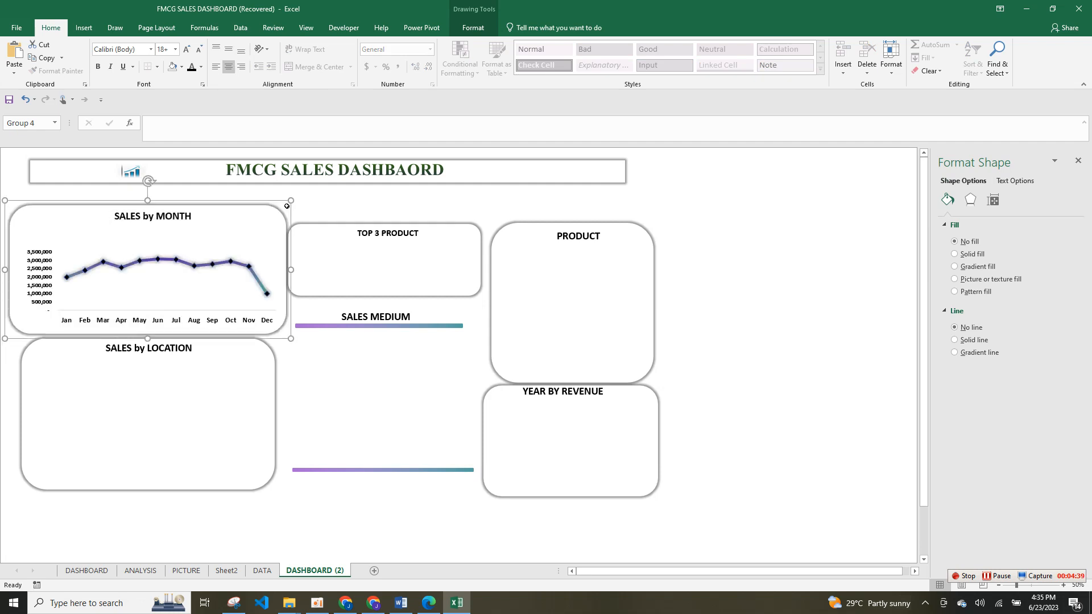
key(ctrl+z)
click(767, 360)
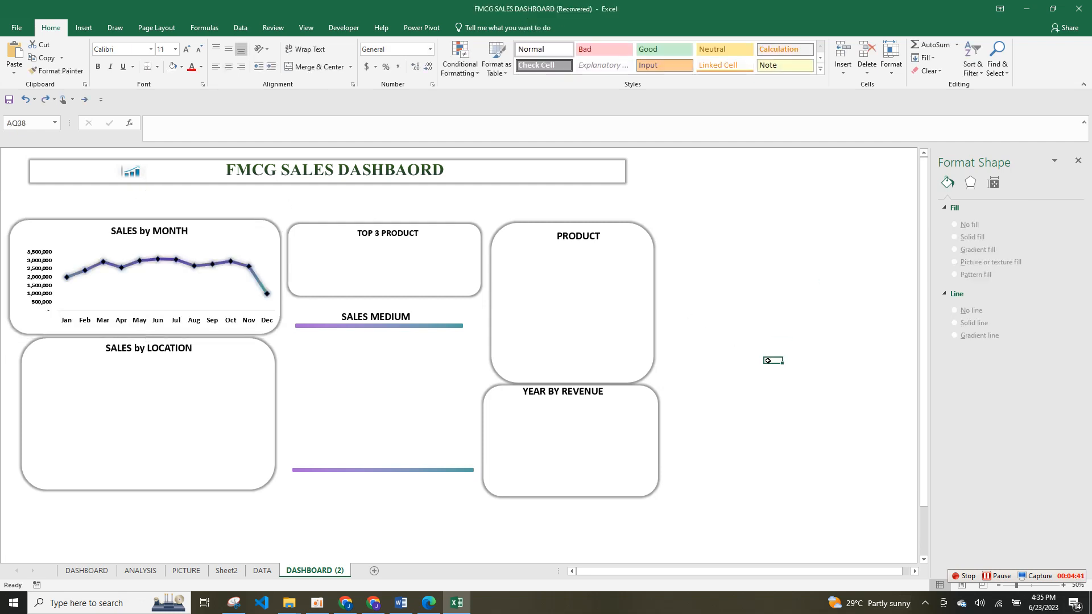
Step: Move Sheet2 after the DATA sheet and duplicate its monthly revenue pivot table at cell E3
click(187, 373)
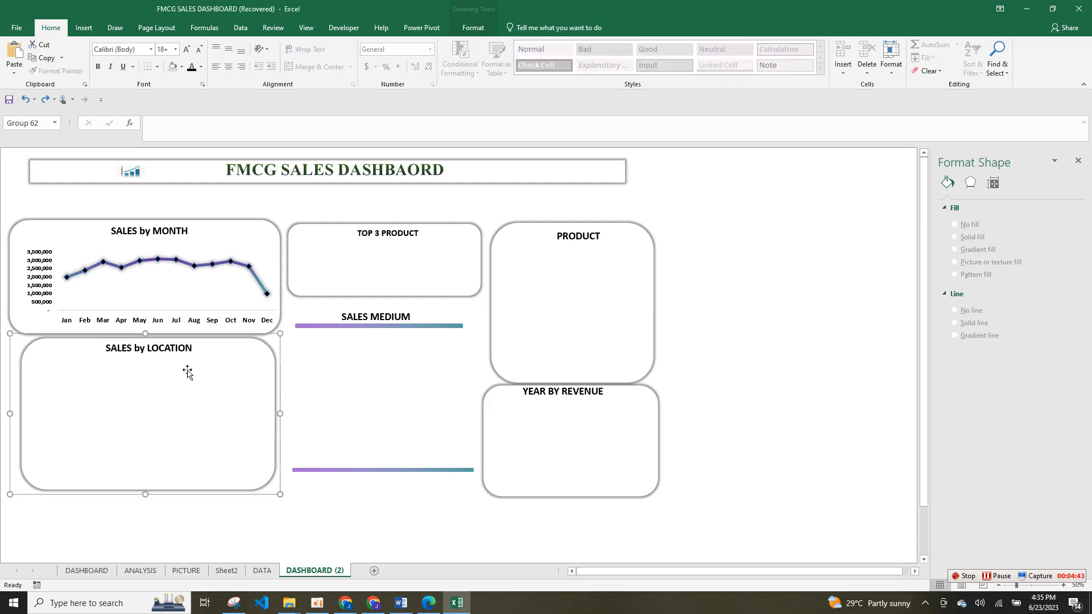
click(262, 571)
click(226, 571)
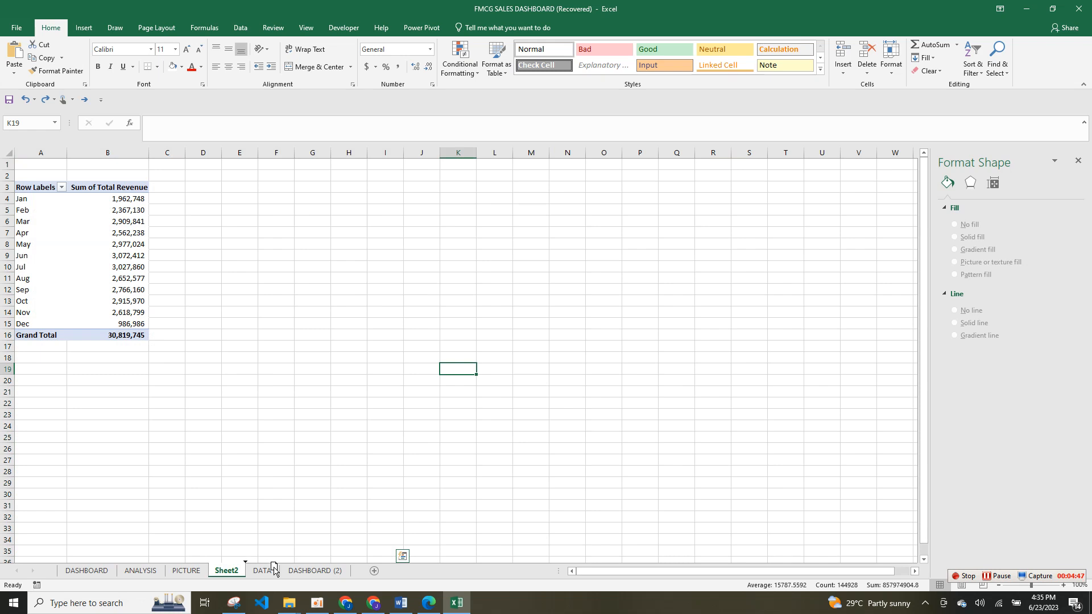
drag(45, 188, 115, 337)
key(ctrl+c)
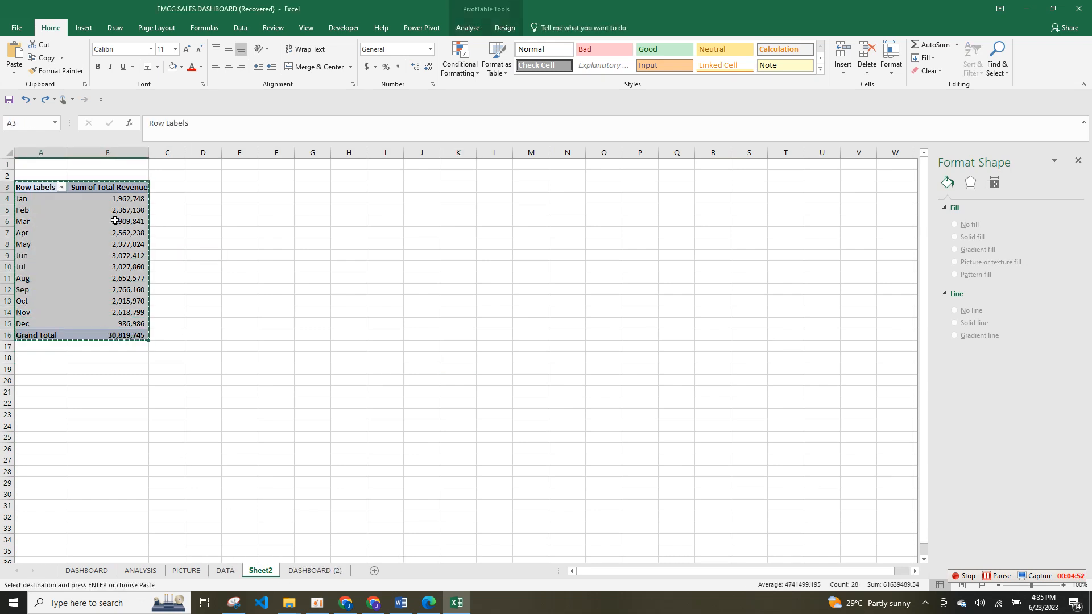
click(246, 186)
key(ctrl+v)
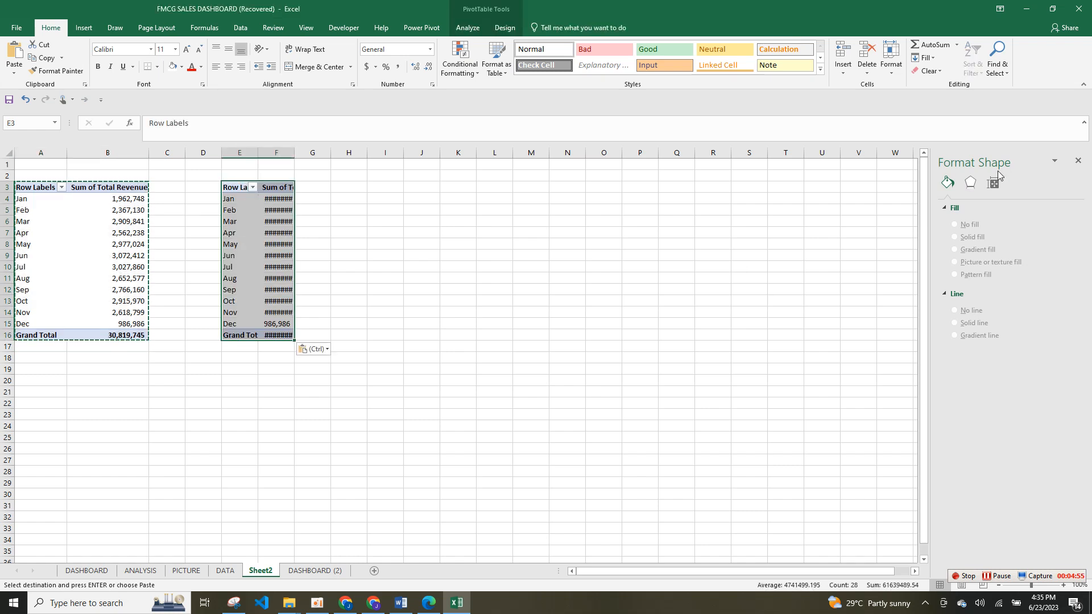
Step: Replace MONTH with Sales Location as the row field of the copied pivot table
right_click(266, 248)
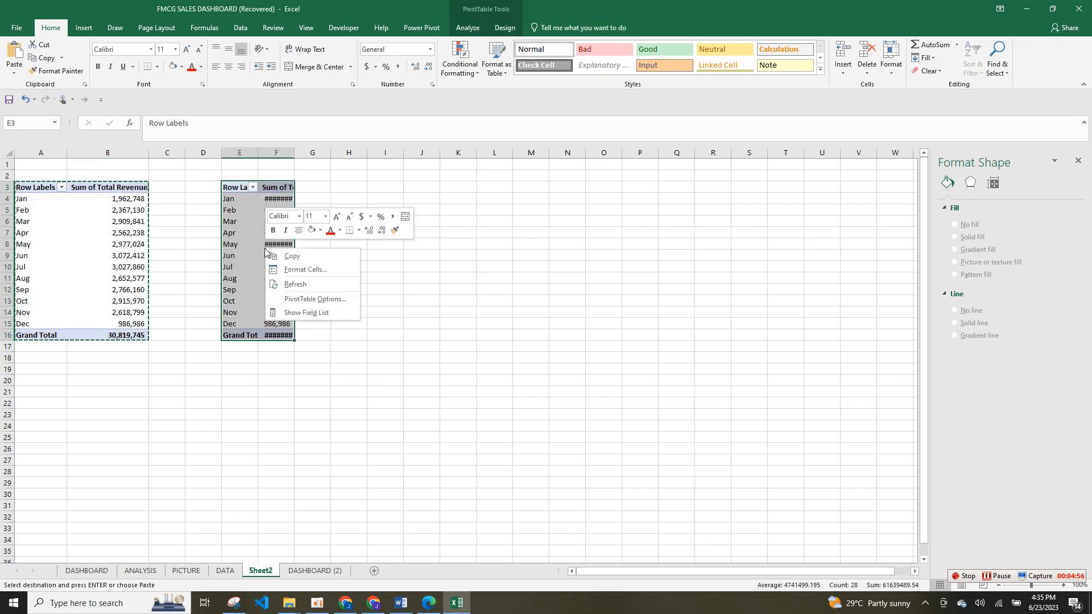
click(287, 312)
click(1079, 163)
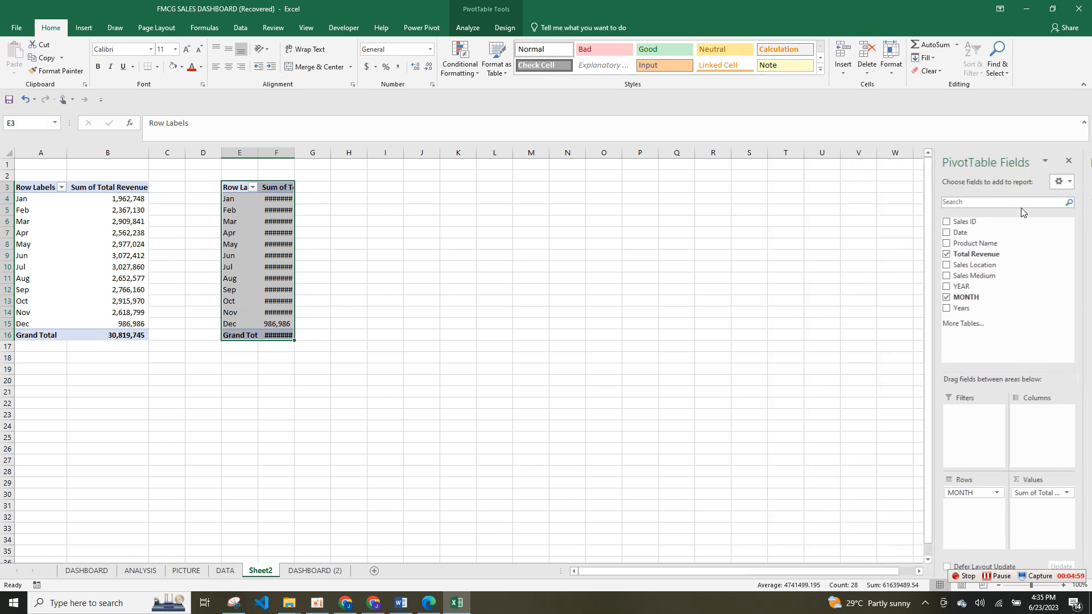
mouse_move(984, 264)
mouse_down()
mouse_move(984, 514)
mouse_move(990, 278)
mouse_up()
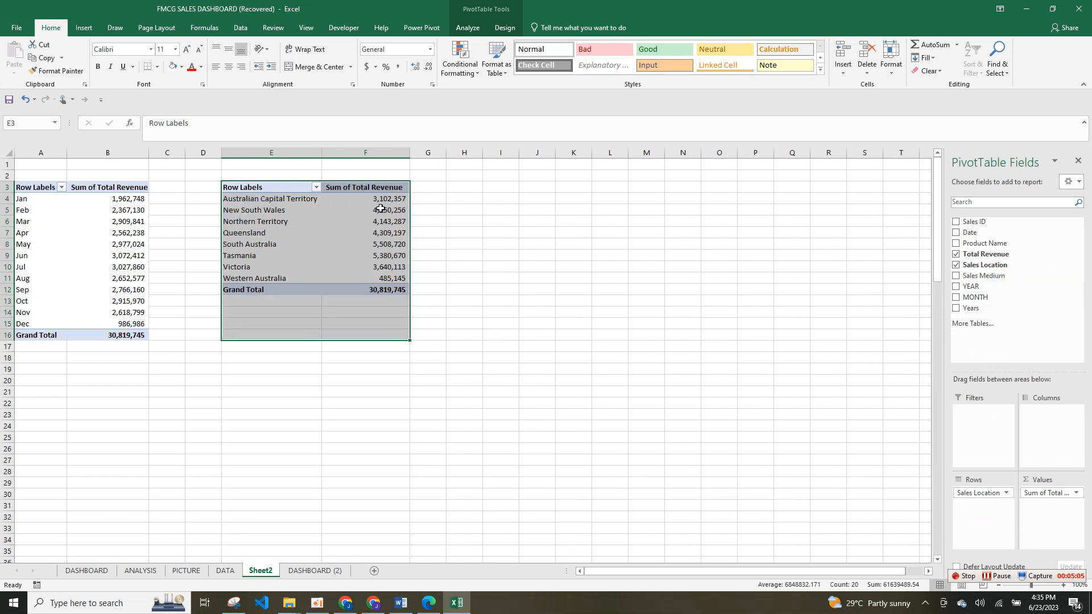
Step: Copy the location rows and revenue values without header or grand total to cell E16
click(266, 215)
drag(260, 203, 362, 275)
key(ctrl+c)
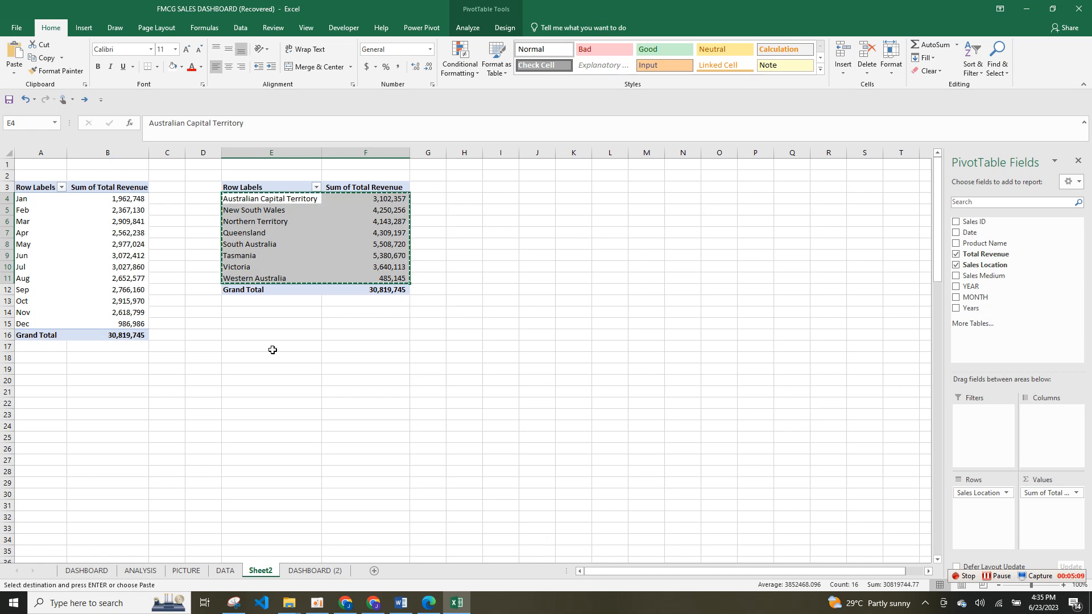
click(247, 335)
key(ctrl+v)
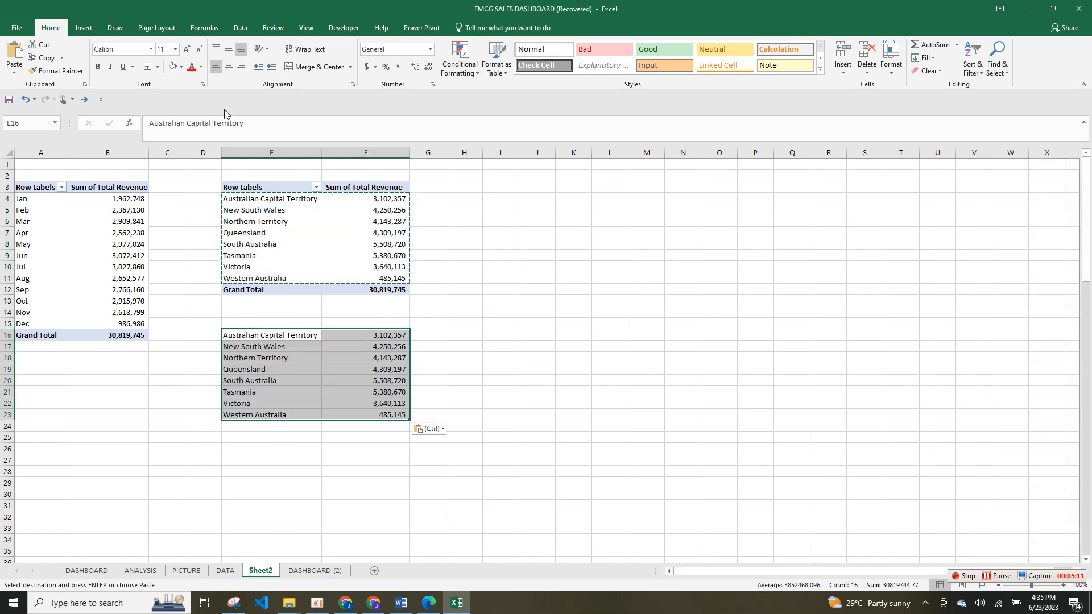
Step: Insert a filled map chart from the copied location data and place it to the right of the tables
click(83, 28)
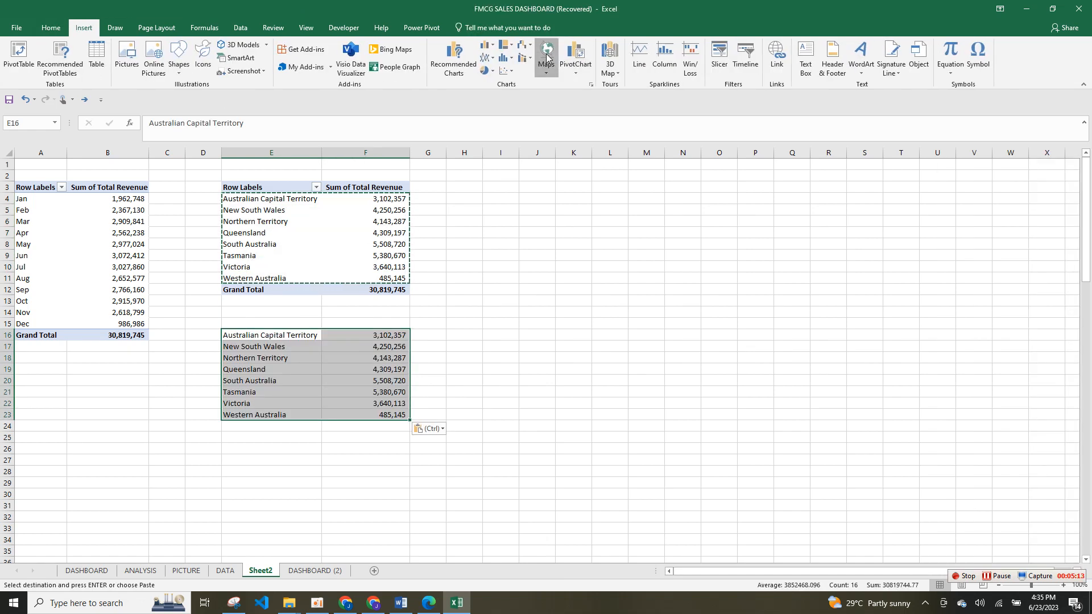
click(546, 57)
click(551, 107)
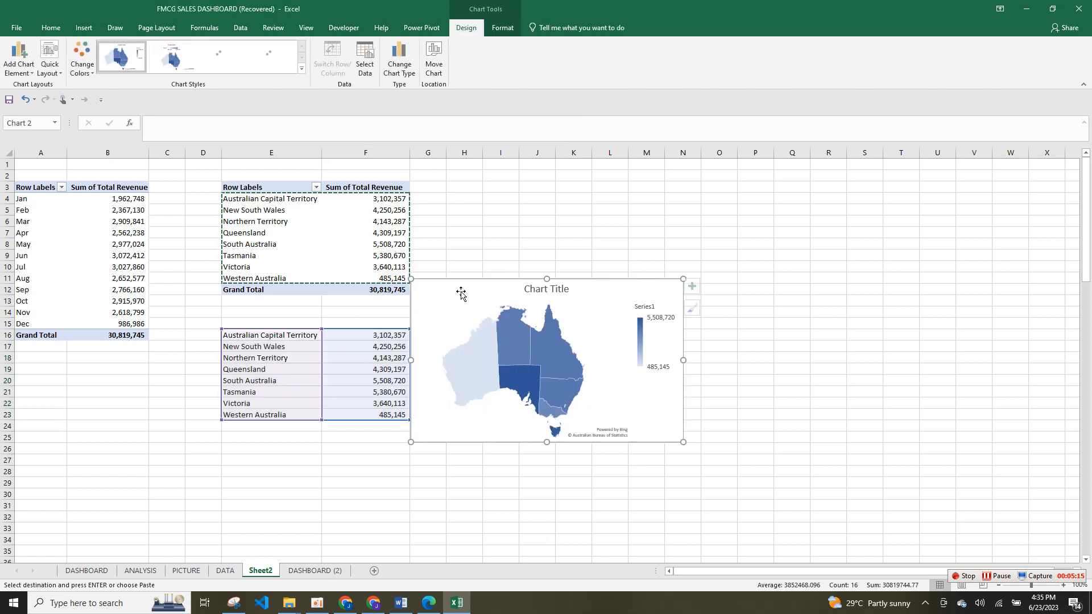
drag(480, 287, 554, 262)
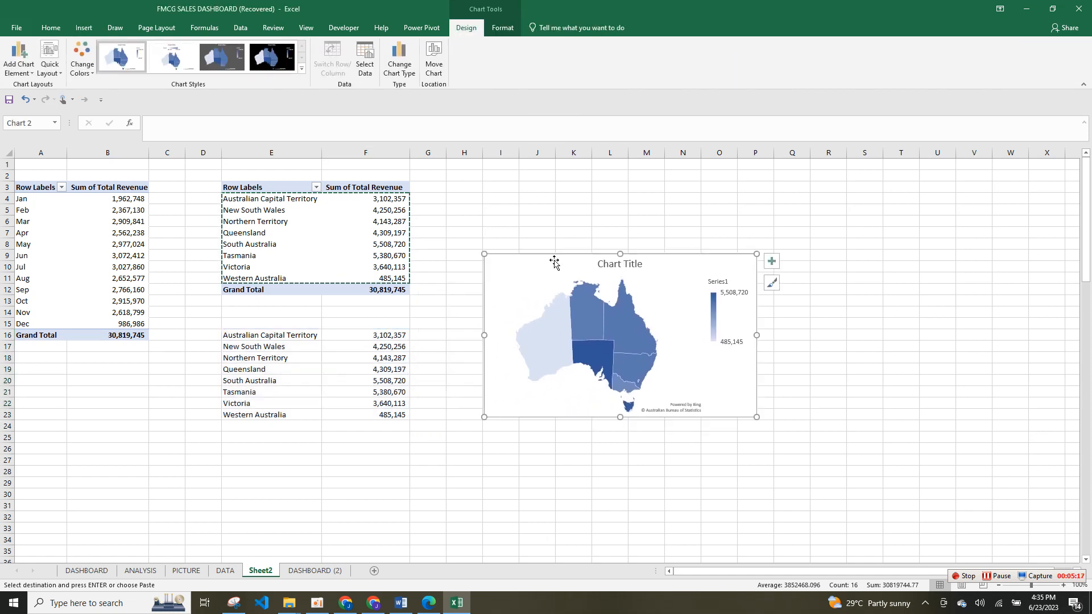
Step: Set the map chart area to no outline and no fill
click(503, 28)
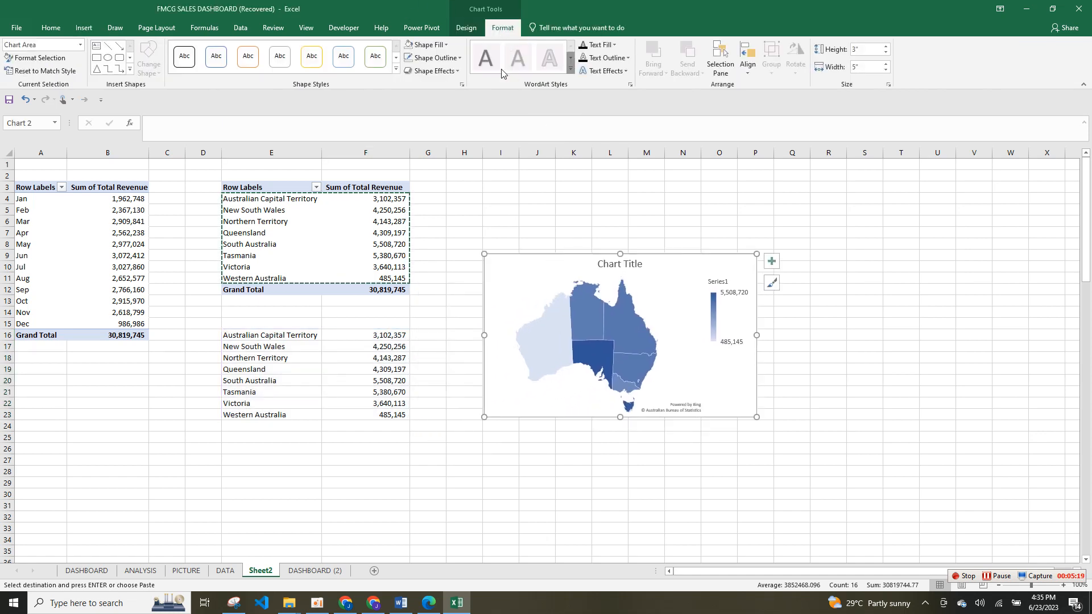
click(441, 60)
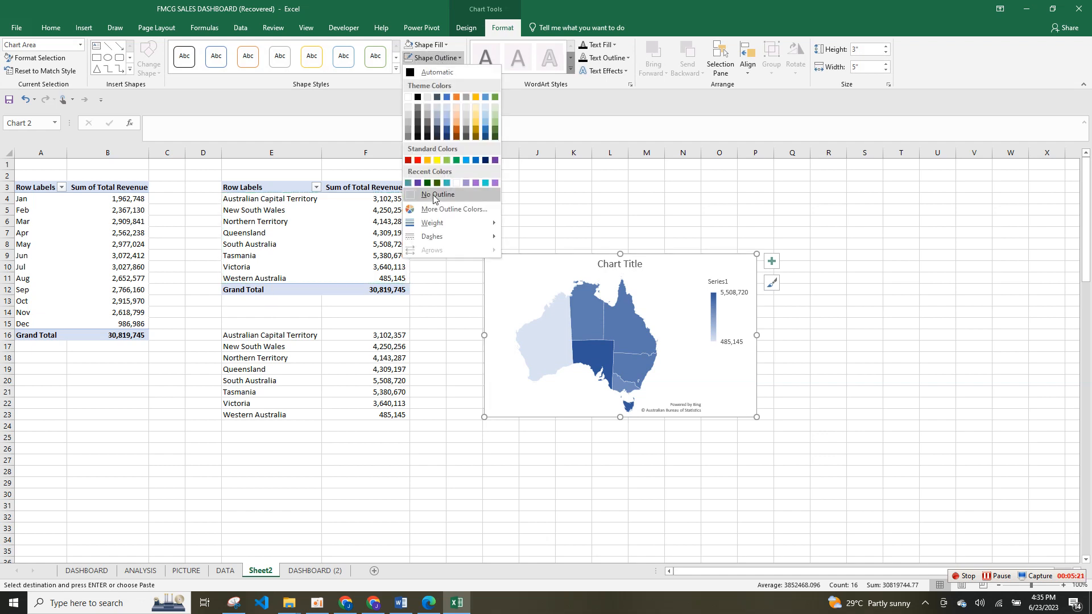
click(433, 196)
click(426, 45)
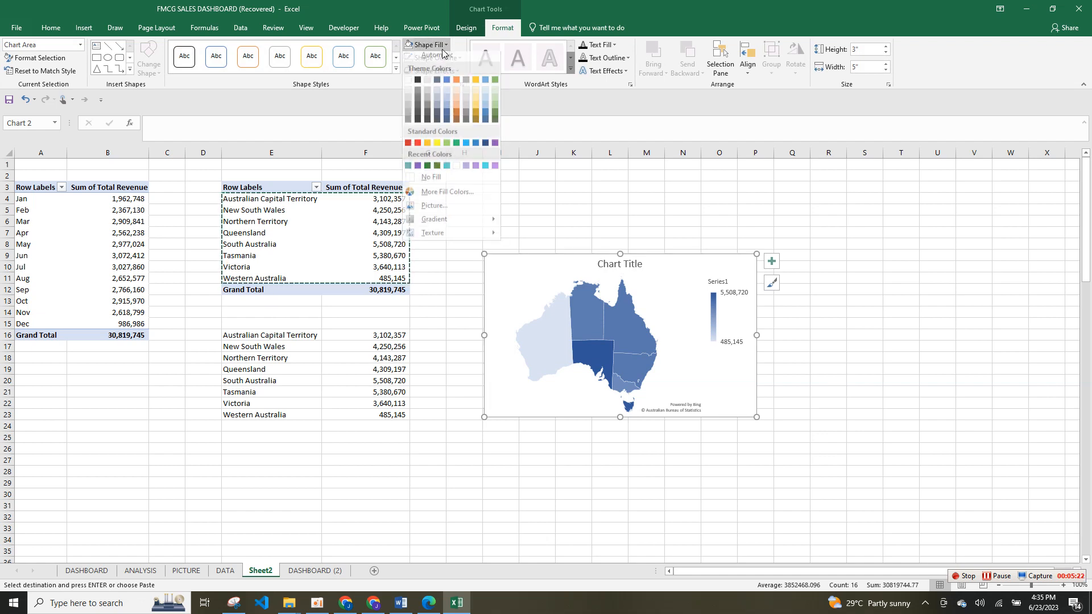
click(435, 182)
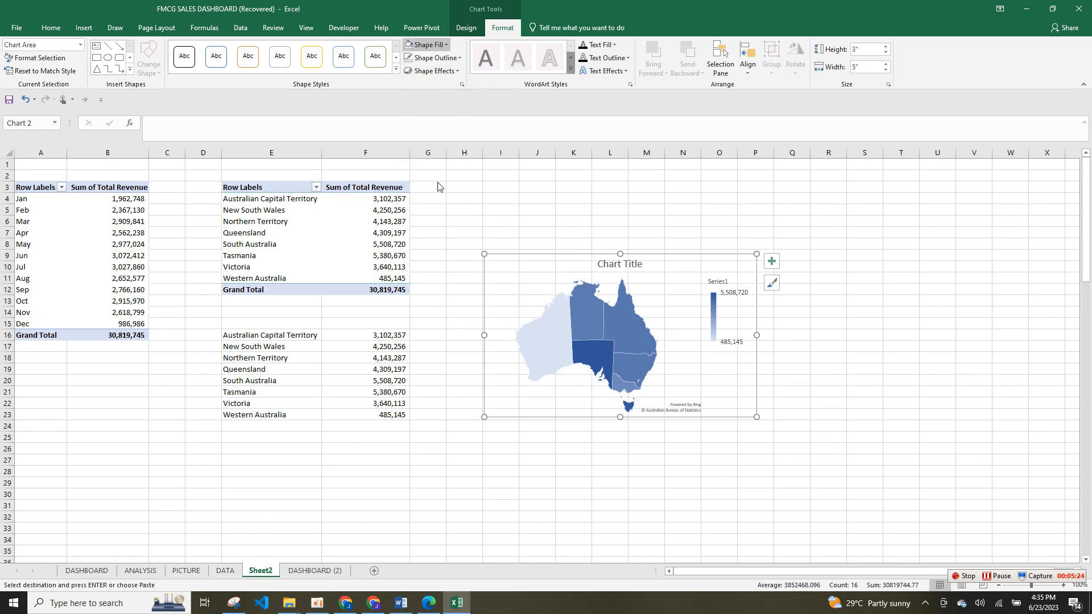
Step: Remove the chart title and the legend from the map chart
click(771, 261)
click(799, 275)
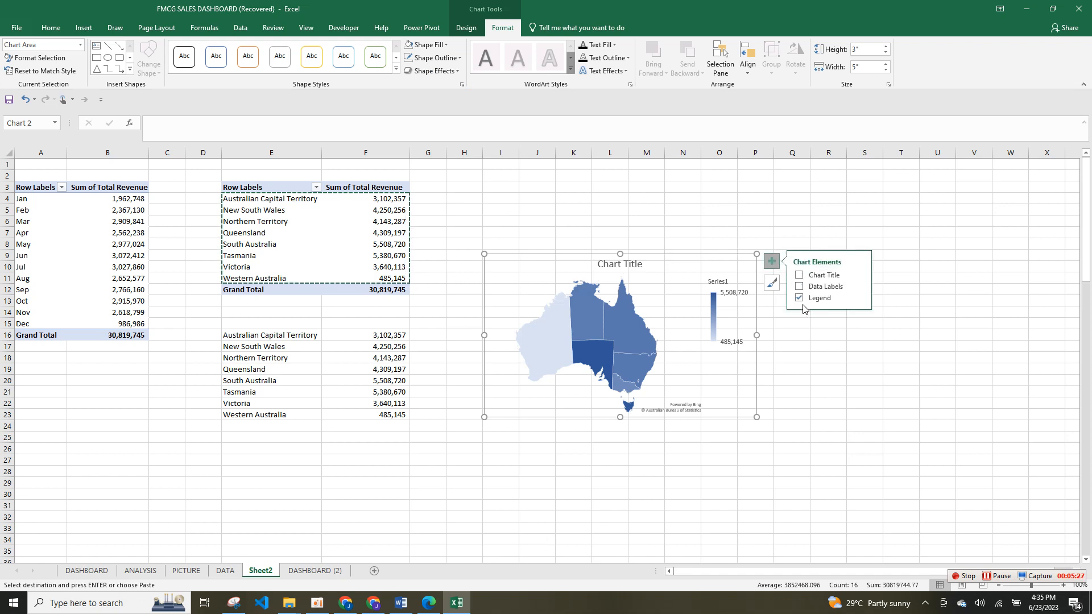
click(800, 298)
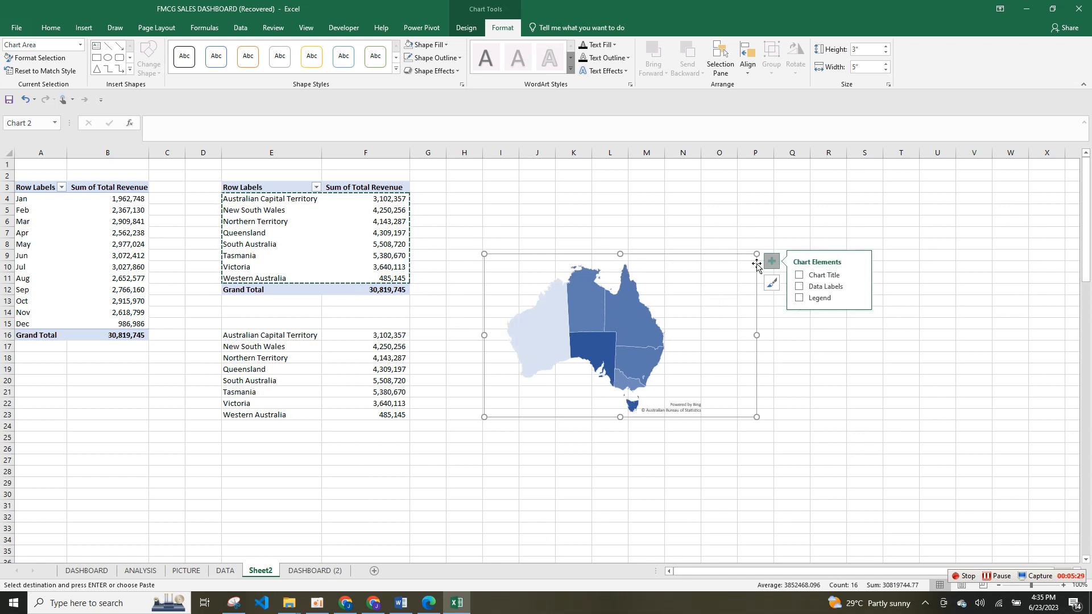
Step: Copy the map chart into the SALES by LOCATION card on the DASHBOARD (2) sheet
key(ctrl+c)
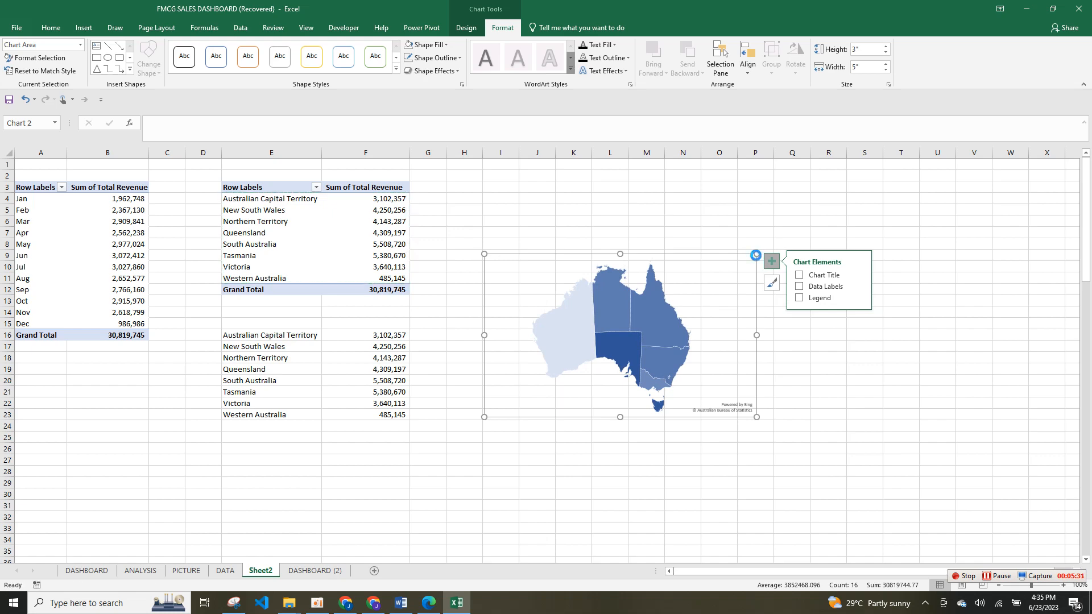
click(338, 573)
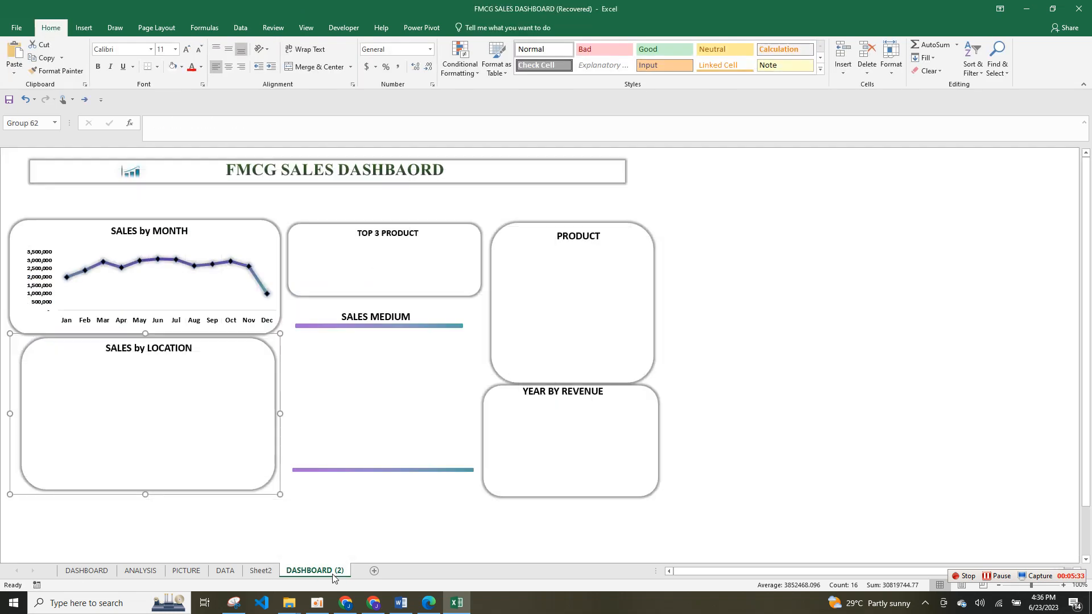
click(126, 394)
click(126, 394)
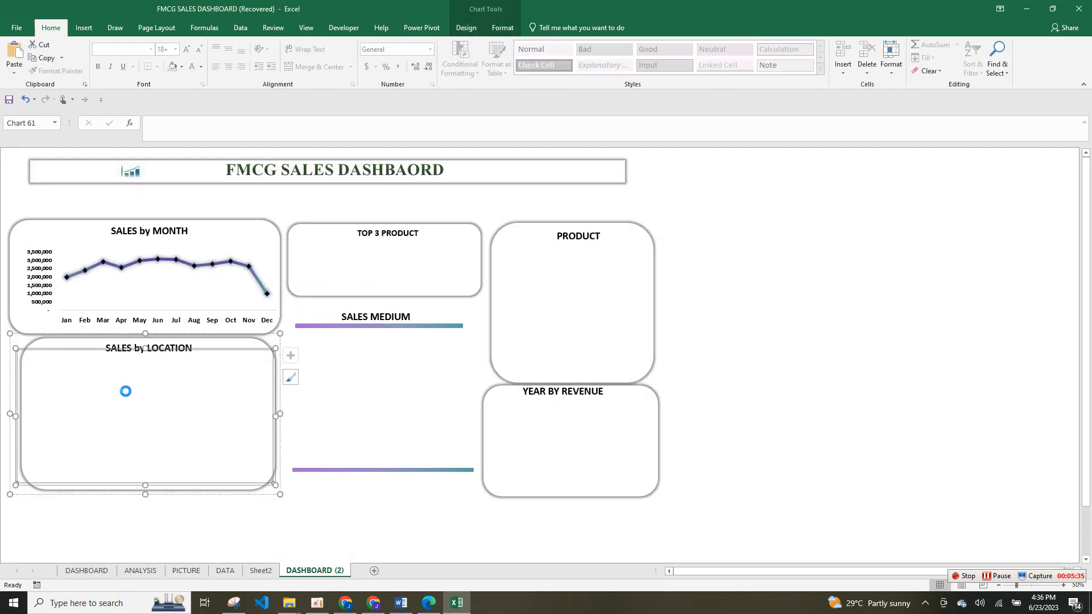
key(ctrl+v)
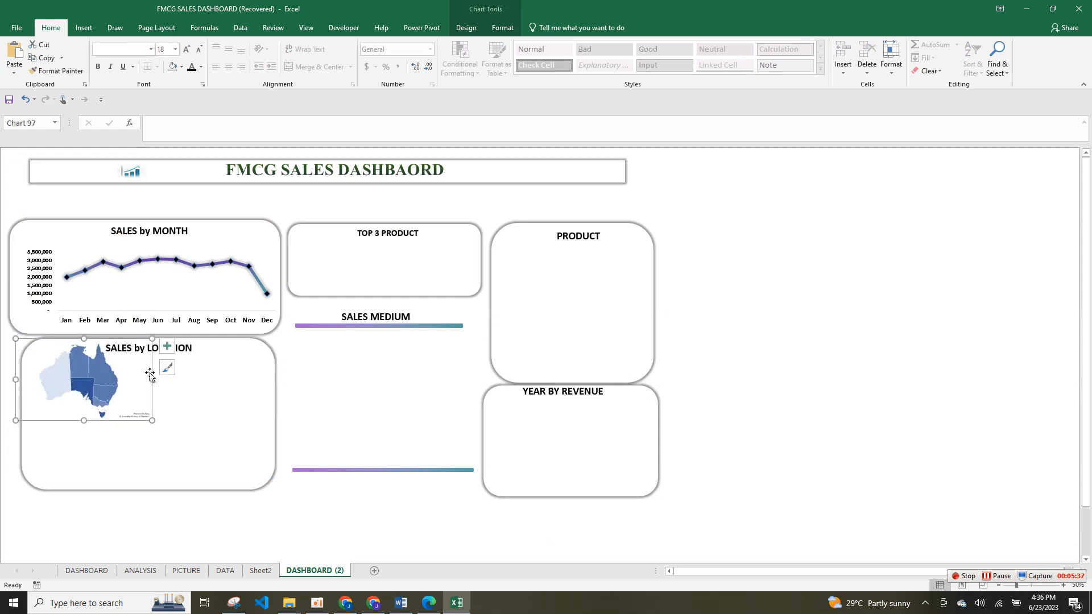
Step: Move and enlarge the map chart to fill the SALES by LOCATION card below its title
drag(151, 372, 253, 359)
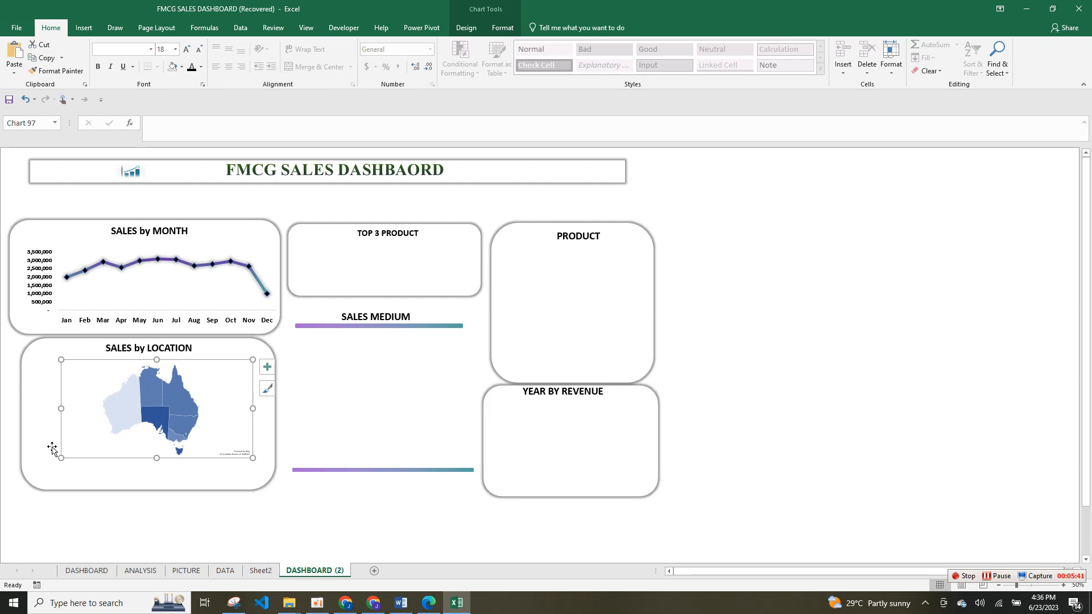
drag(61, 459, 19, 475)
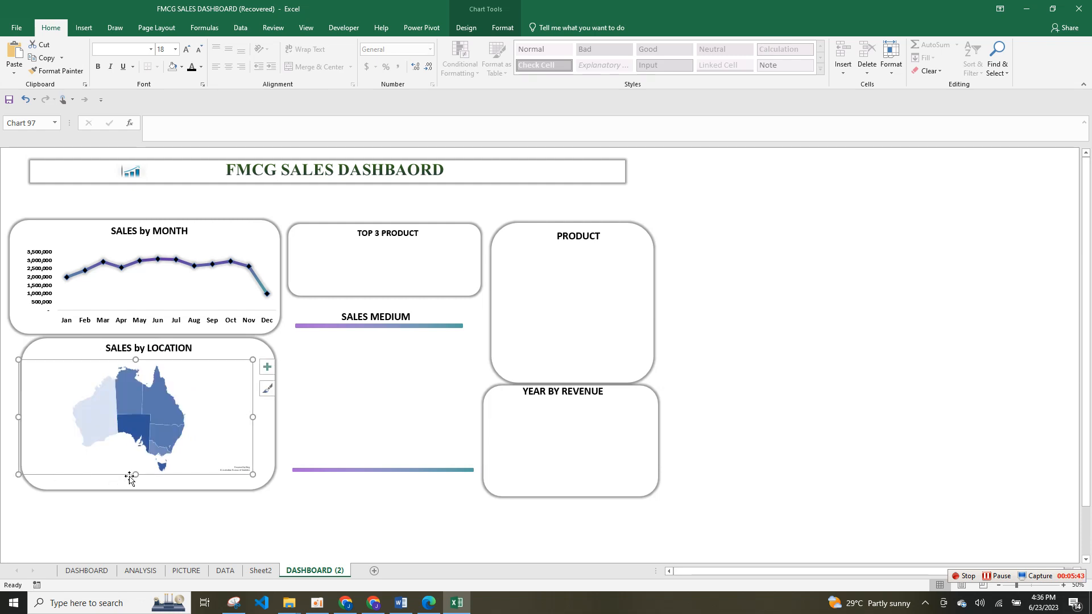
drag(251, 474, 275, 483)
Step: Set the lowest-value color of the map's sequential two-color scale to the recently used teal
right_click(159, 420)
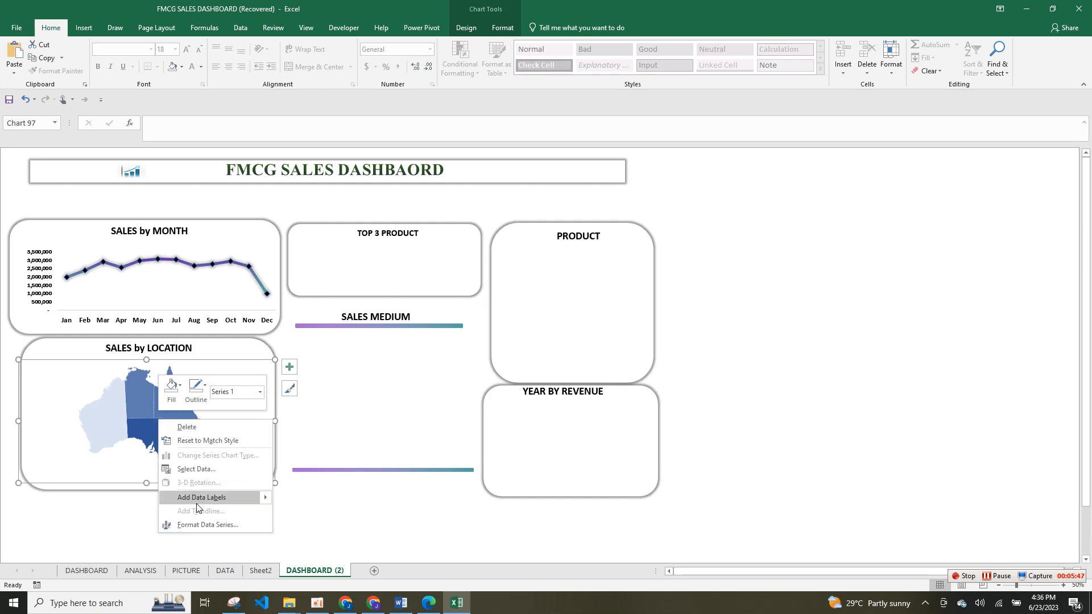
click(206, 524)
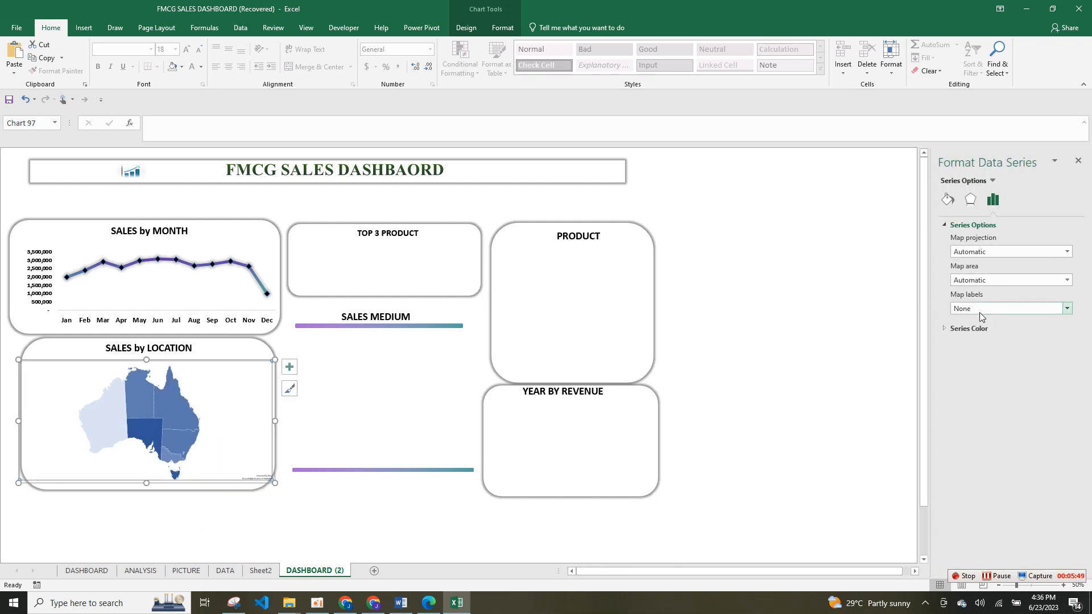
click(944, 224)
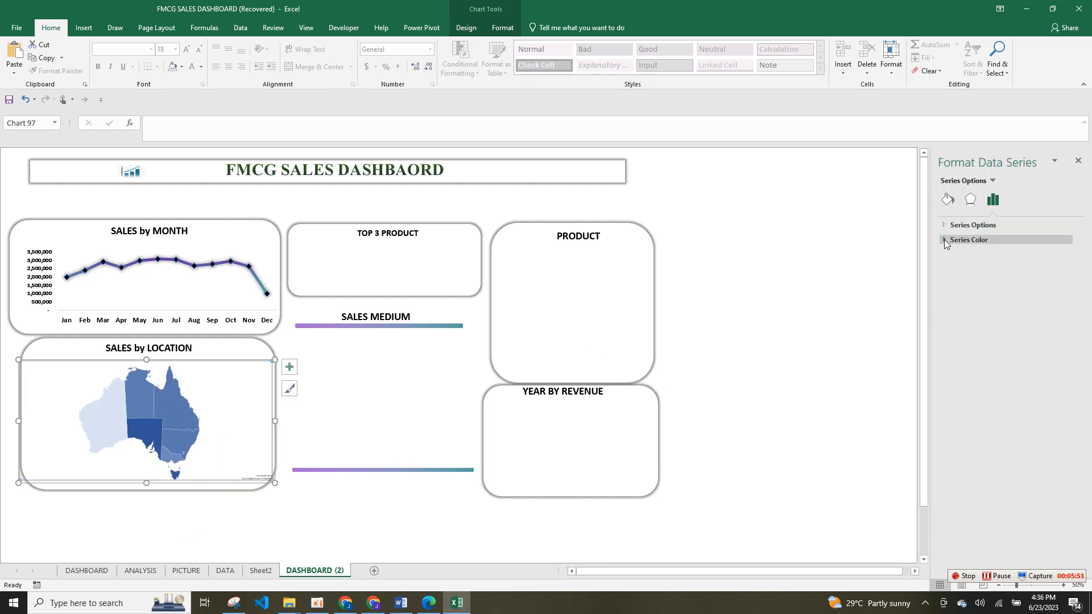
click(968, 239)
click(1065, 293)
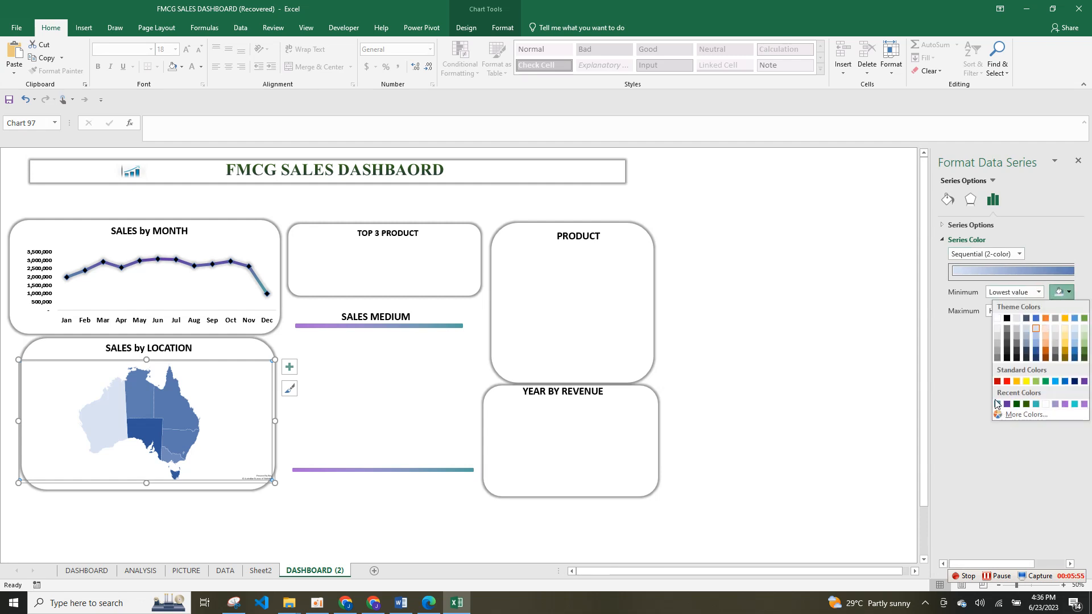
click(997, 404)
click(1061, 311)
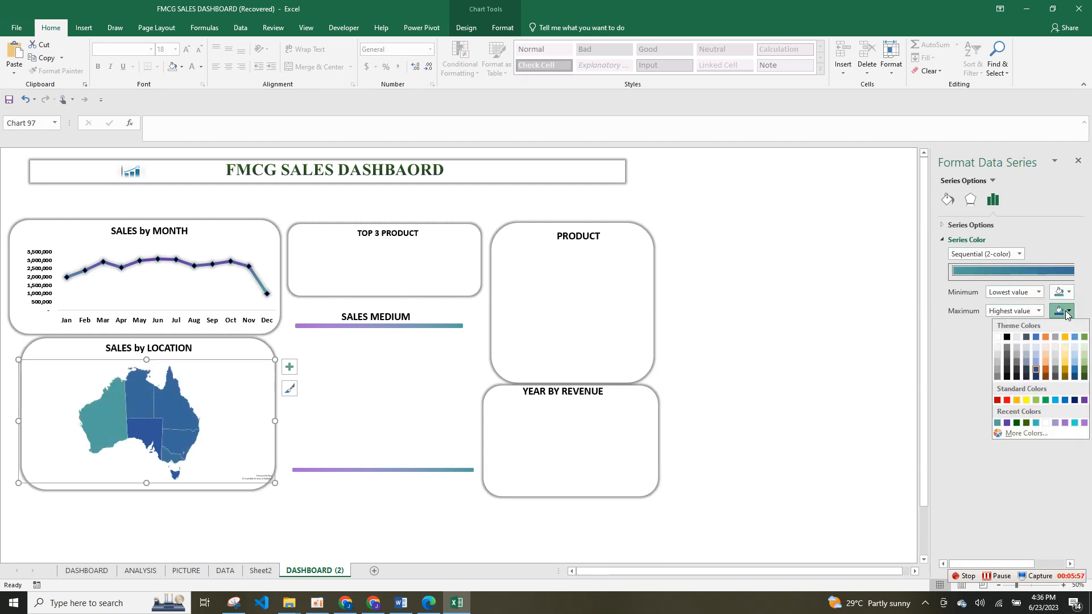
click(844, 378)
Step: Add data labels to the SALES by LOCATION map
click(172, 422)
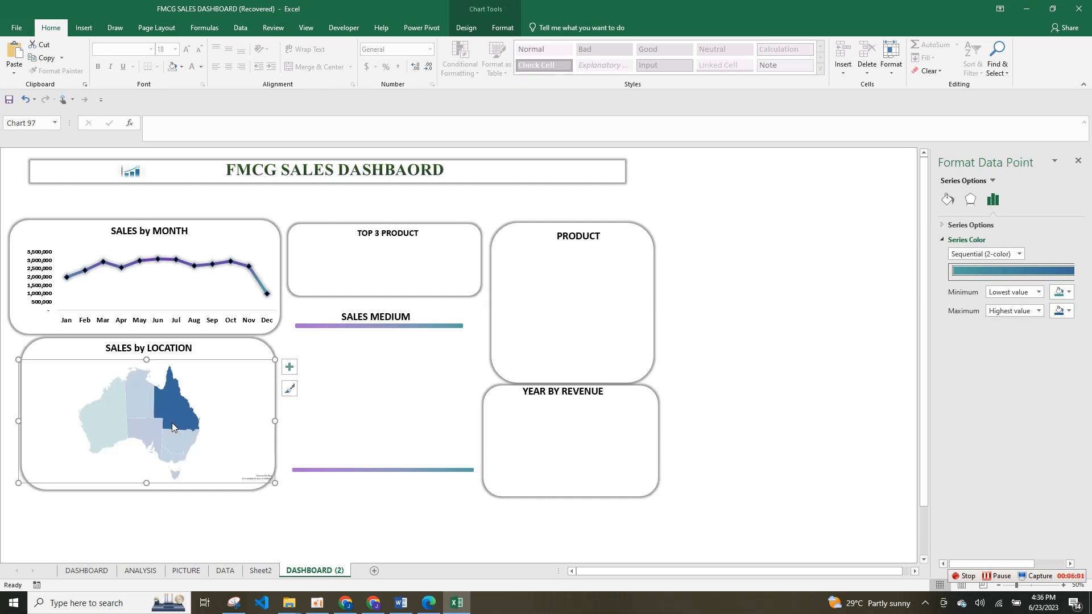
click(244, 415)
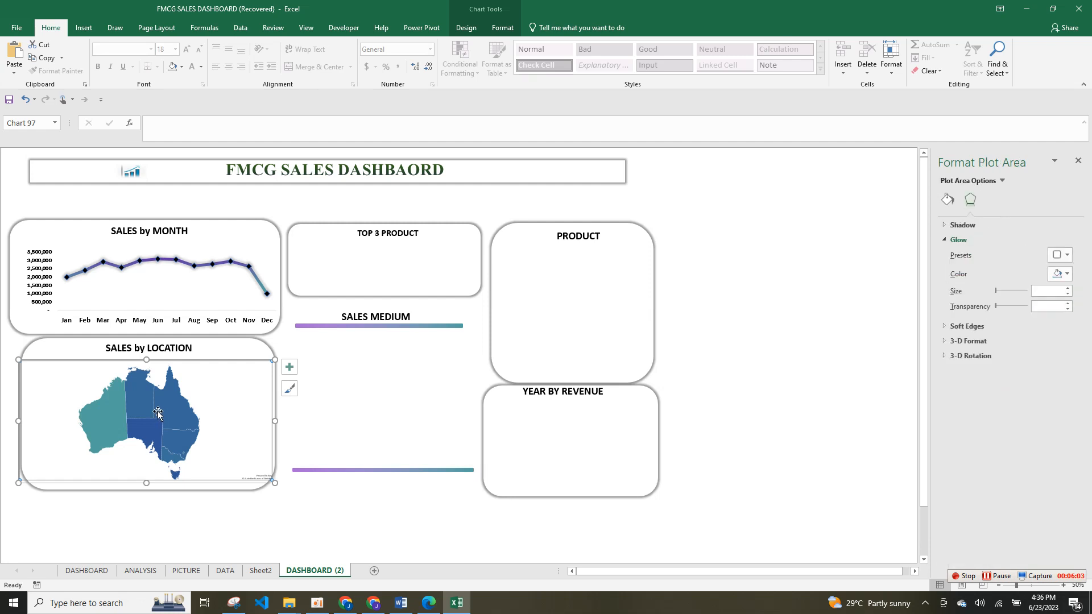
click(289, 367)
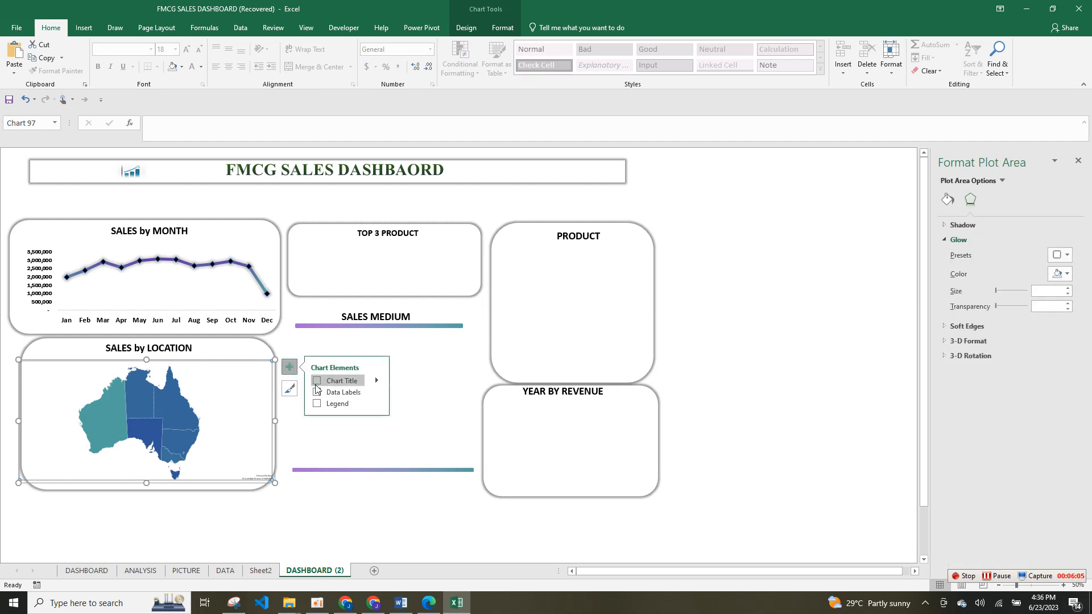
click(317, 393)
Step: Show category name and value in the SALES by LOCATION map's data labels, separated by a new line
right_click(177, 406)
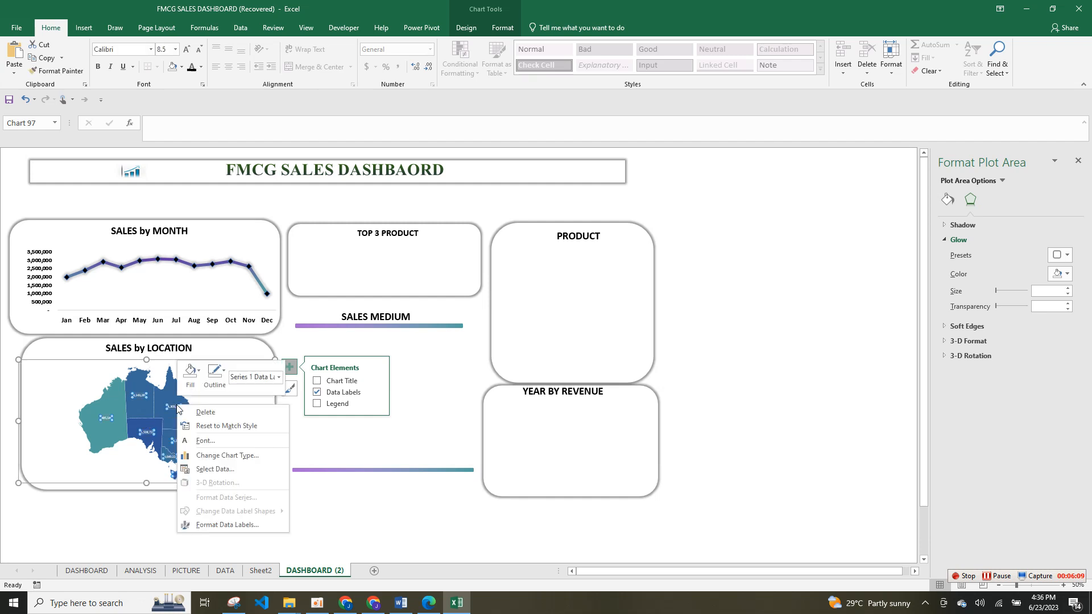
click(225, 523)
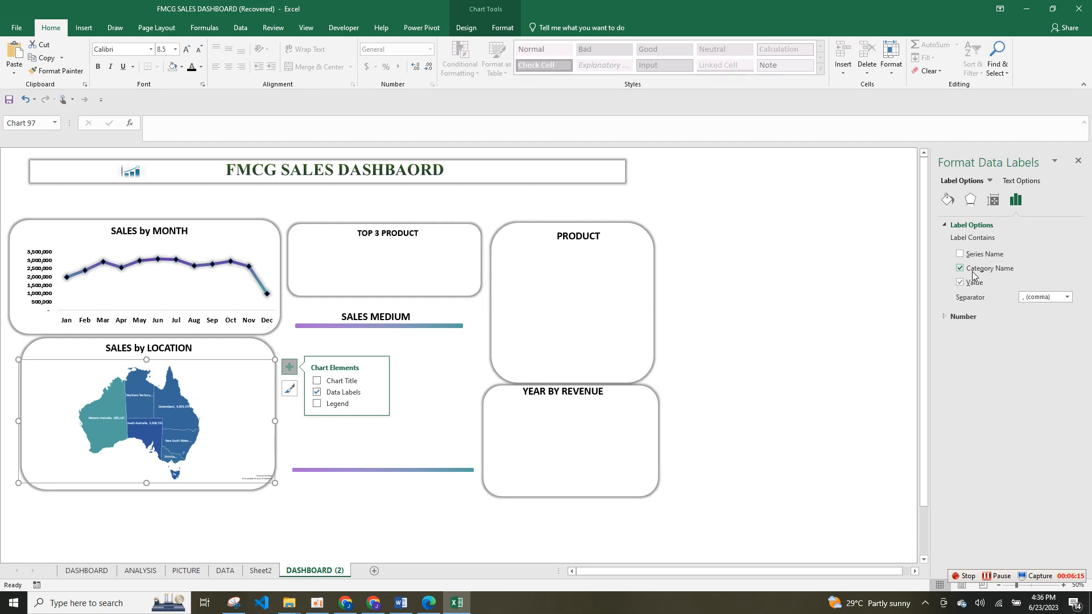
click(1053, 299)
click(1066, 298)
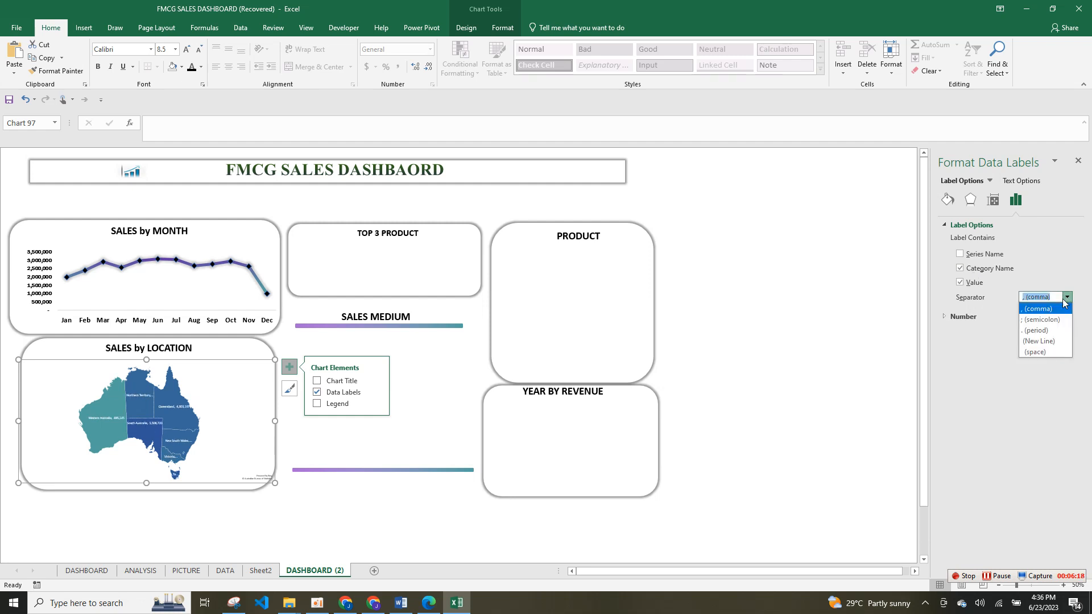
click(1039, 343)
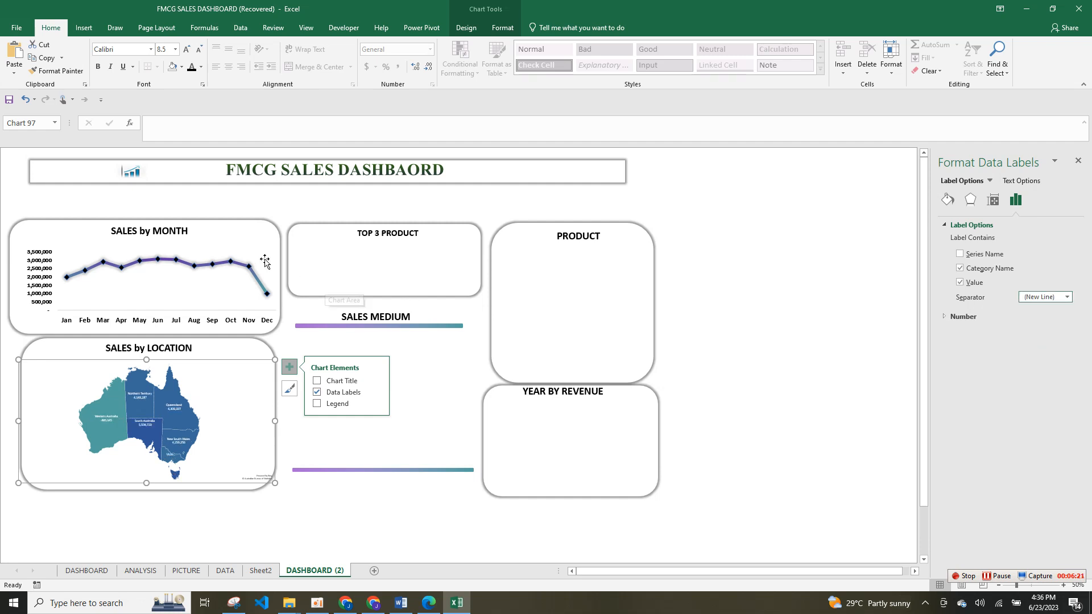
Step: Set the map's data labels to the bold Franklin Gothic Book font
click(145, 401)
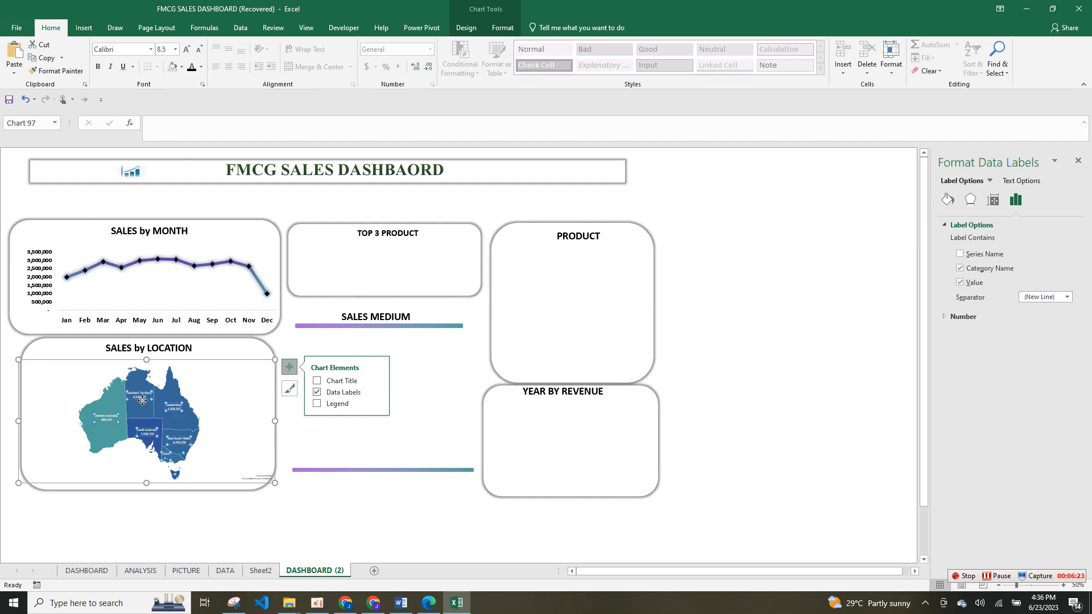
click(151, 49)
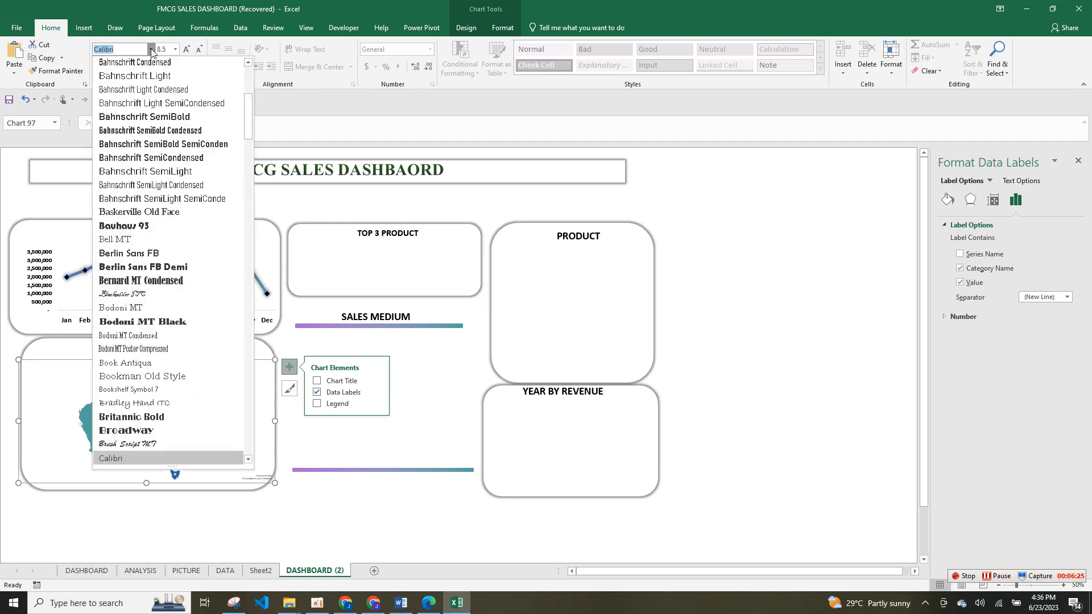
click(151, 49)
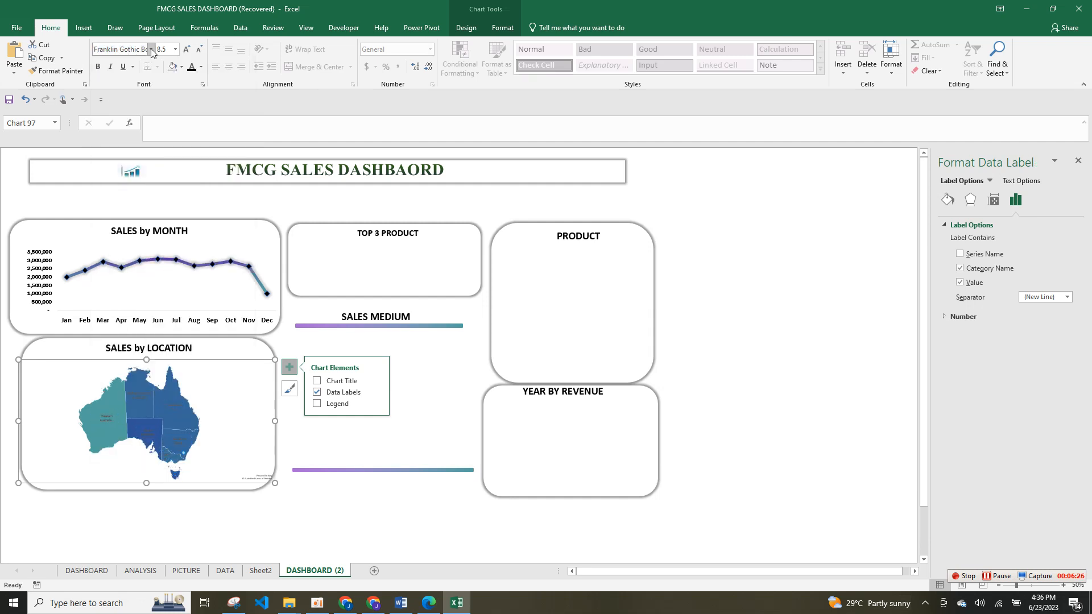
click(98, 72)
click(201, 51)
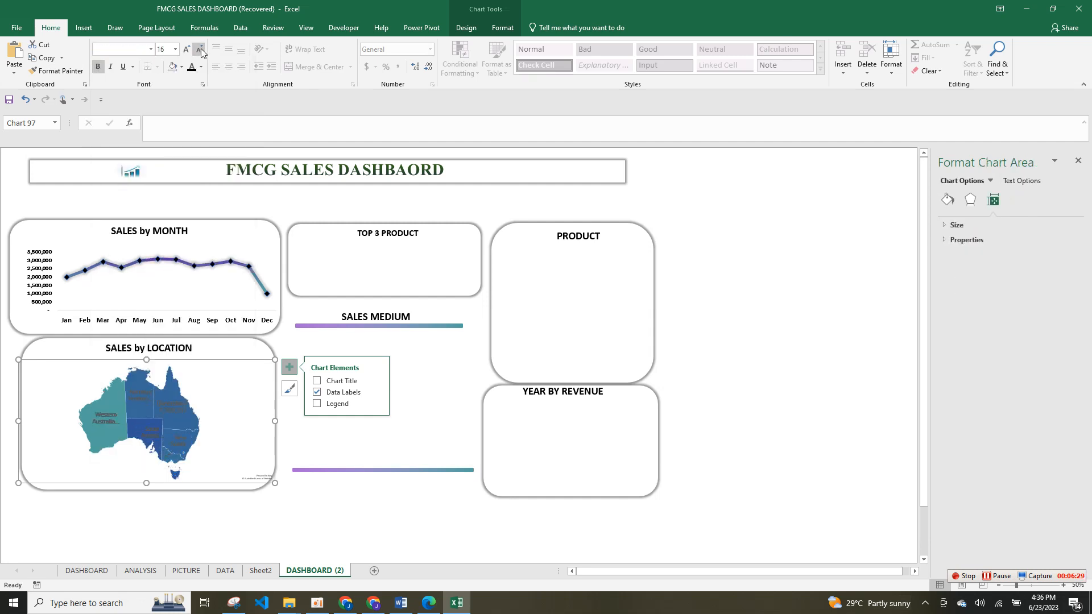
Step: Color the map's data labels black and reduce their font size to 14
click(137, 398)
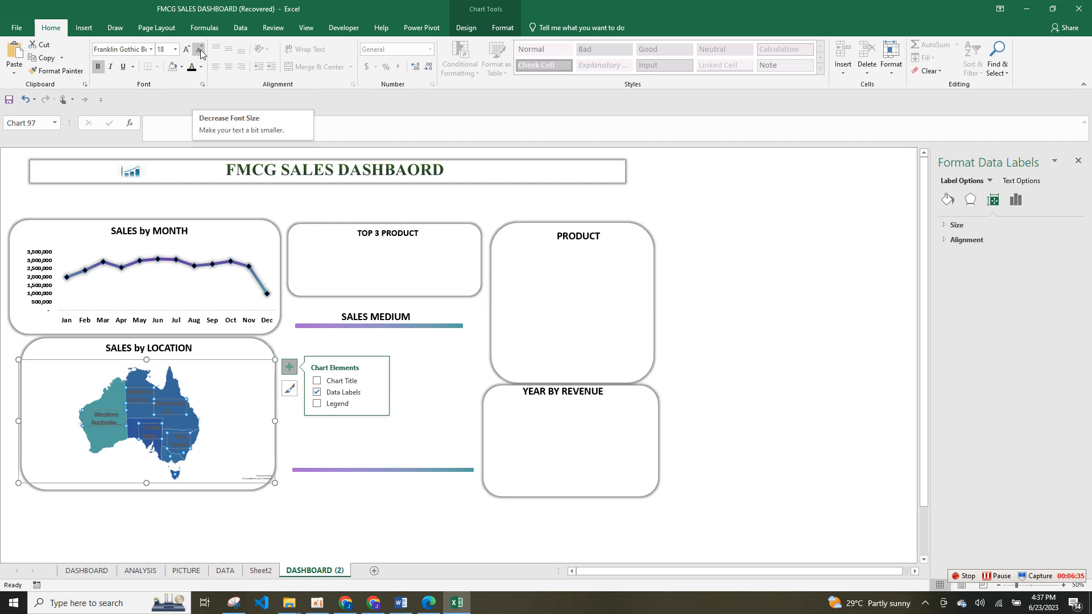
click(195, 50)
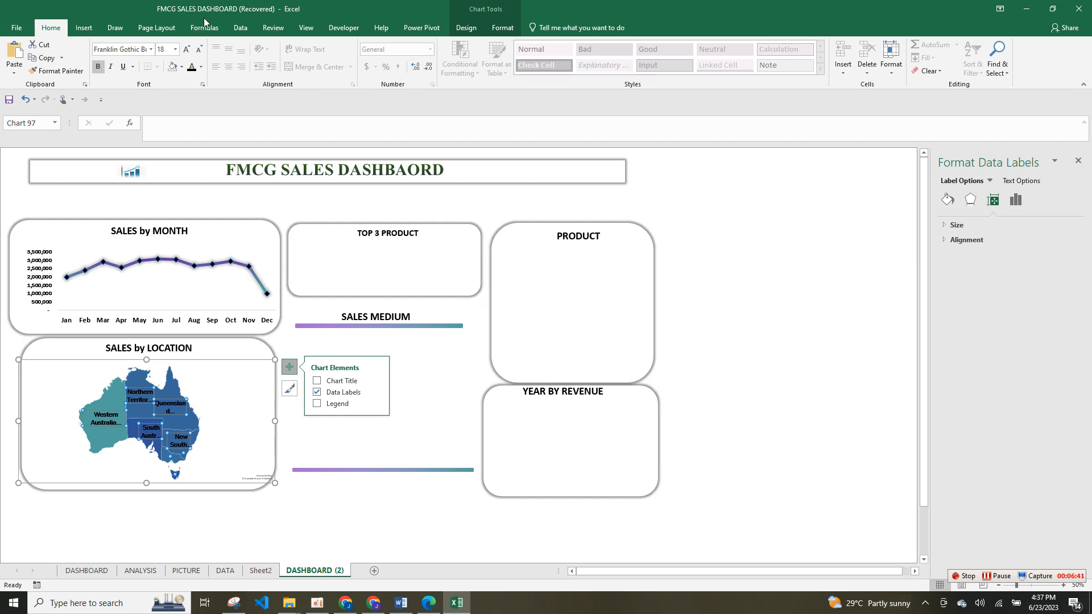
click(197, 50)
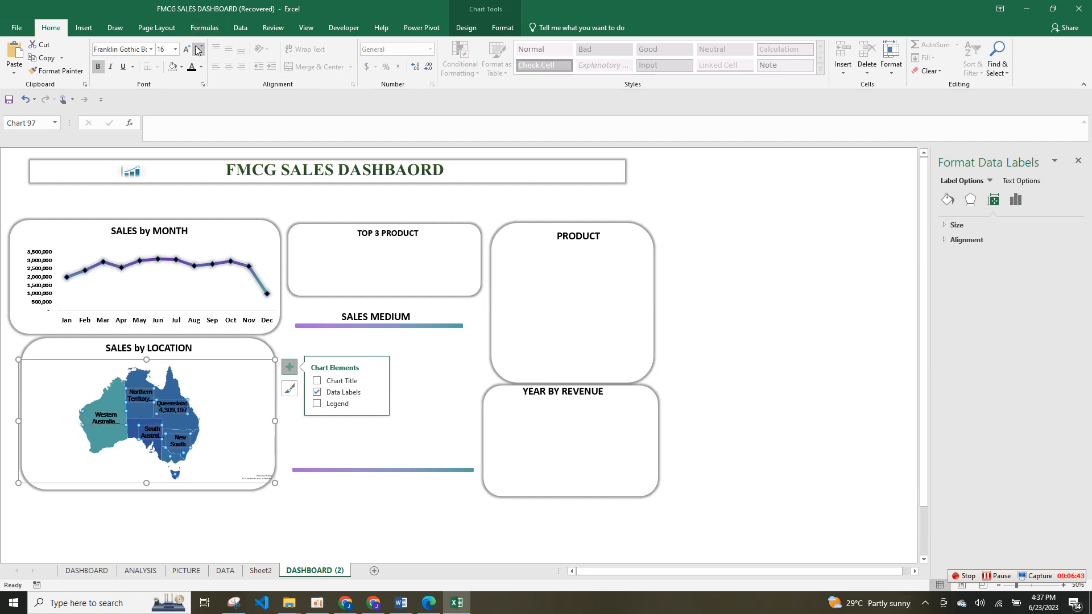
click(198, 50)
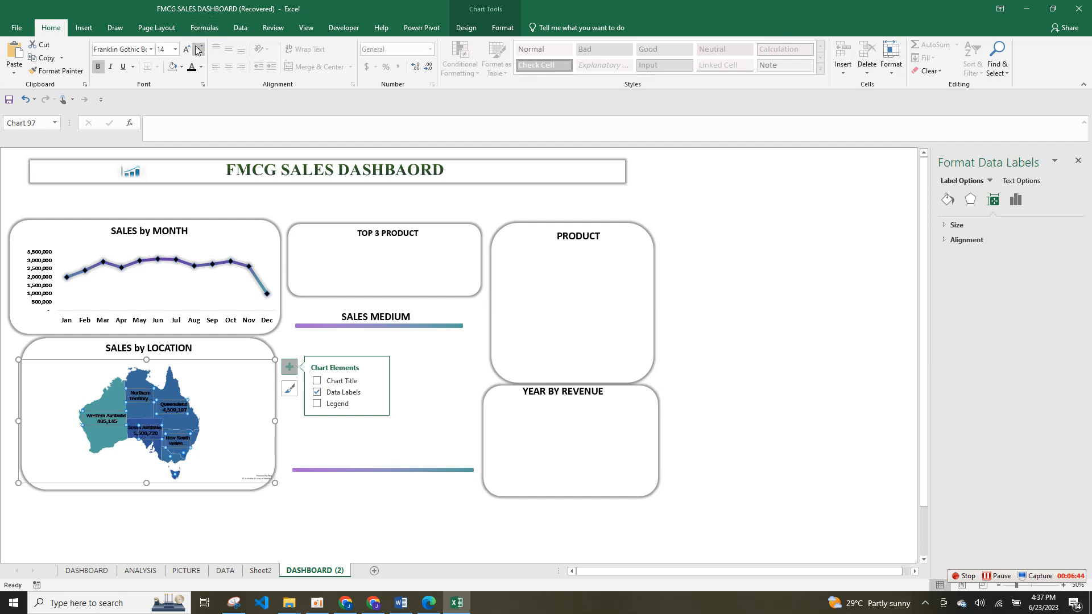
click(259, 372)
click(335, 537)
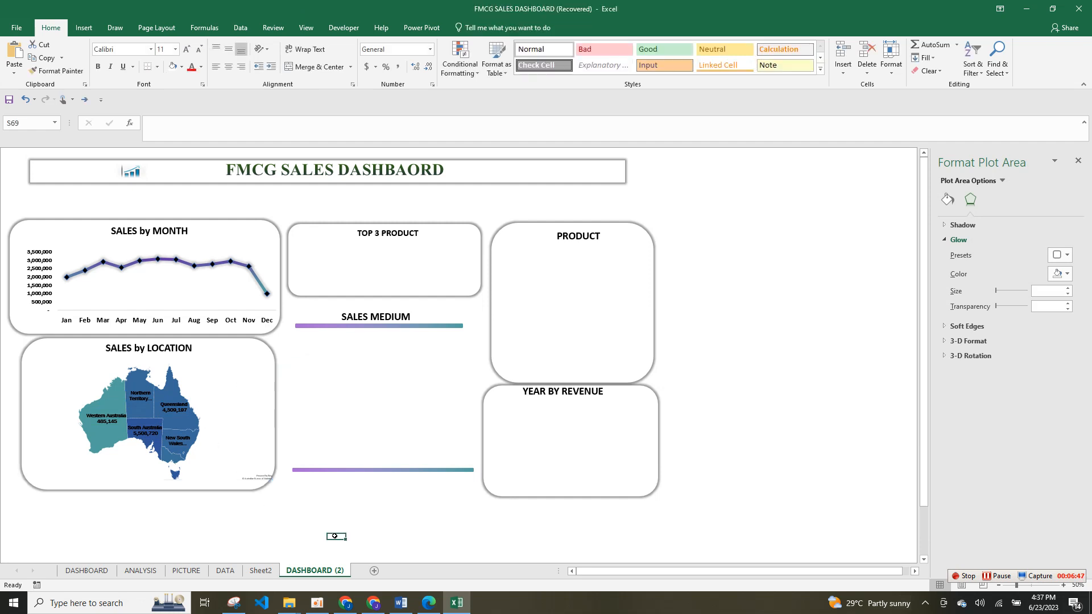
click(195, 444)
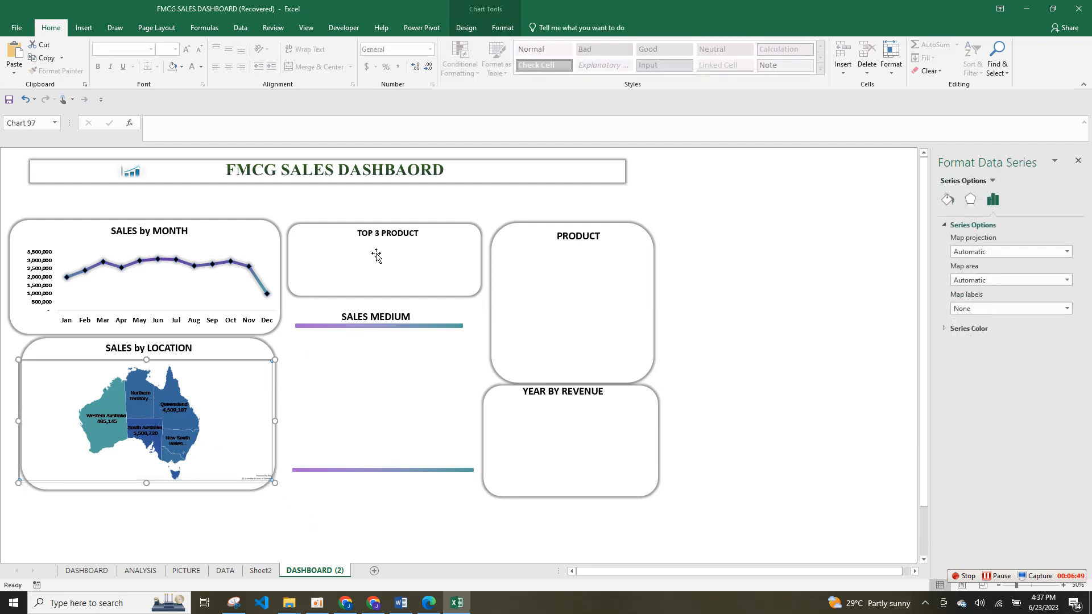
click(621, 289)
key(Escape)
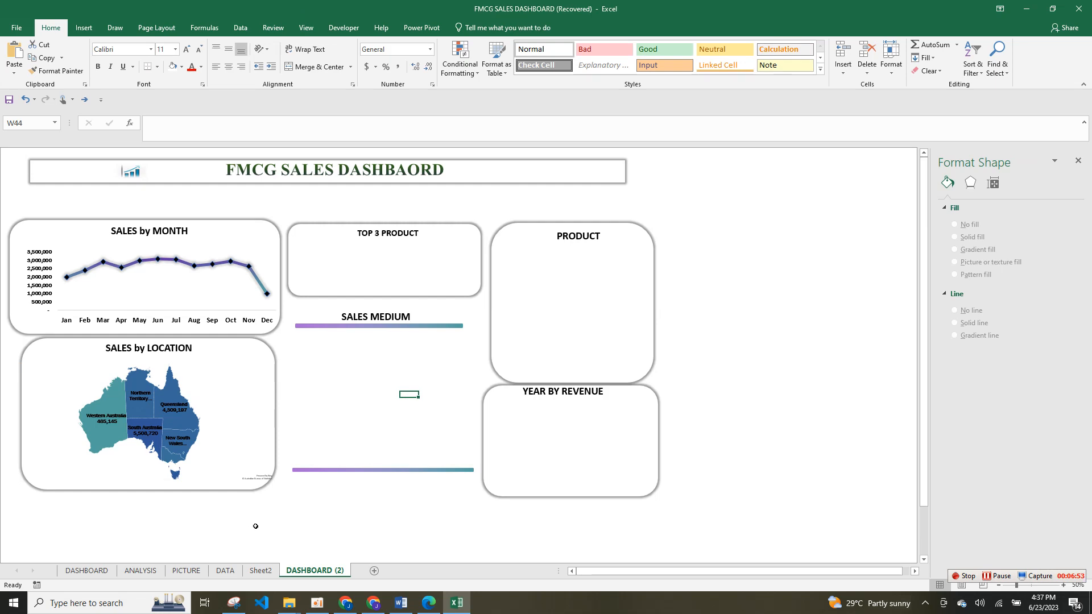
Step: Copy the Sales Location pivot table on Sheet2 to cell I3 of the same sheet
click(250, 573)
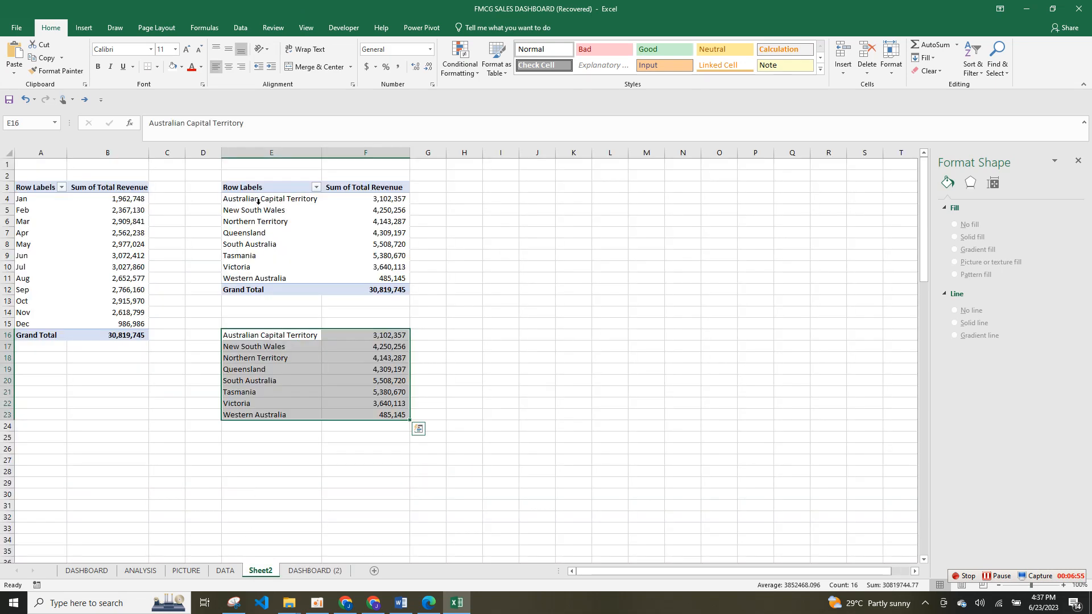
drag(265, 189, 382, 291)
key(ctrl+c)
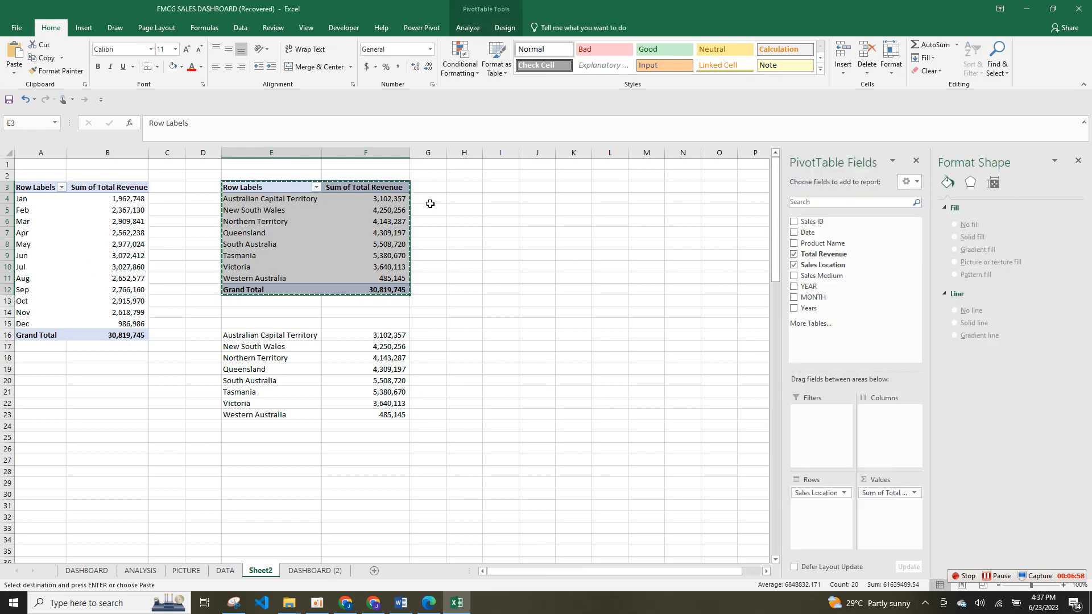
click(496, 182)
key(ctrl+v)
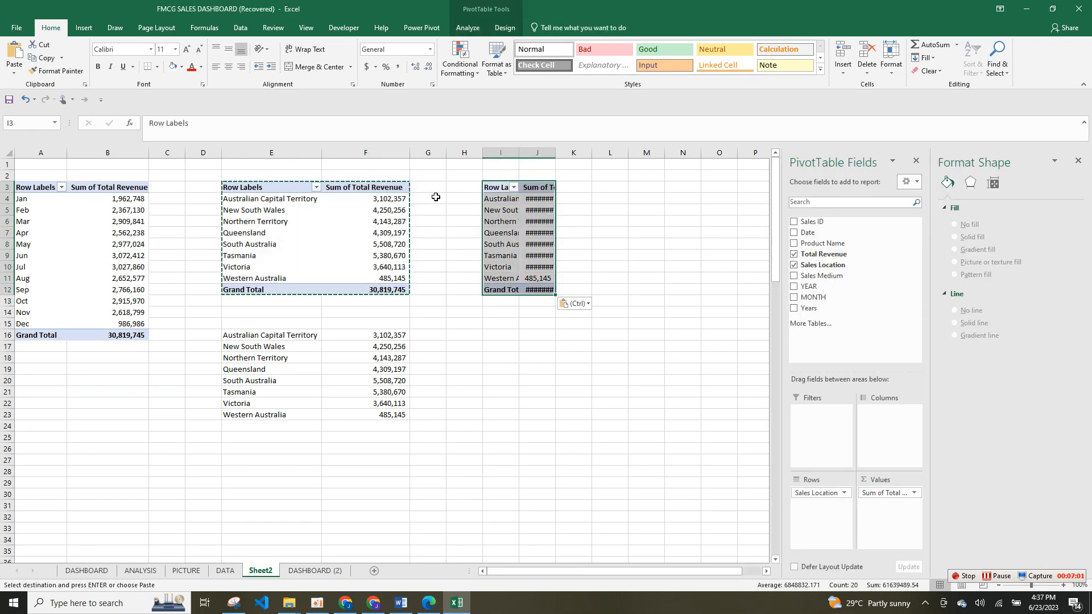
Step: Widen column I and replace Sales Location with Sales Medium as the row field of the pivot table at I3
drag(523, 153, 554, 154)
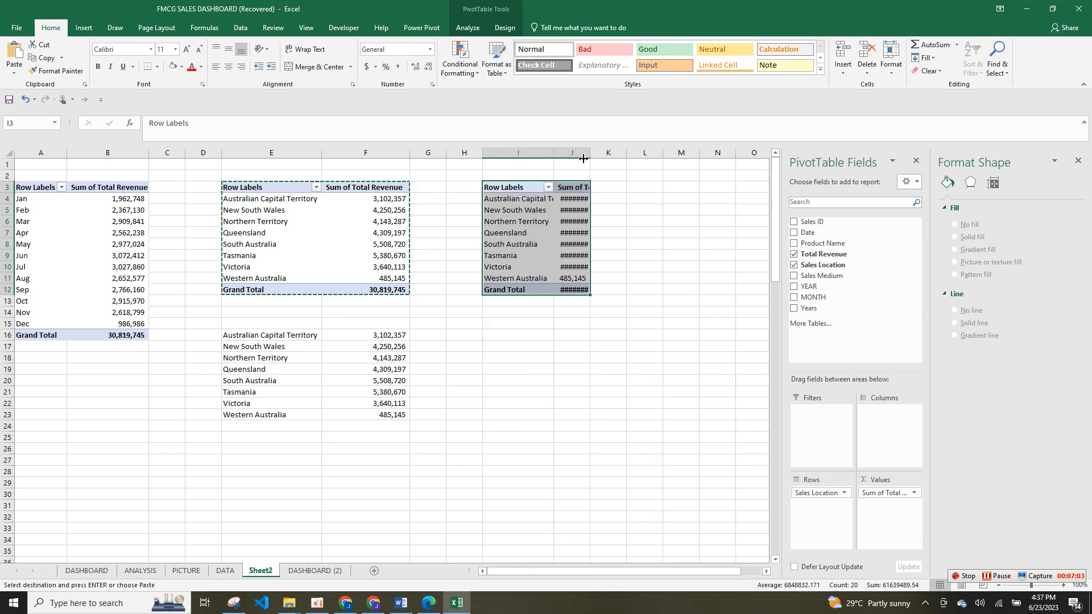
mouse_move(816, 492)
mouse_down()
mouse_move(826, 276)
mouse_move(802, 496)
mouse_move(819, 499)
mouse_up()
click(1077, 160)
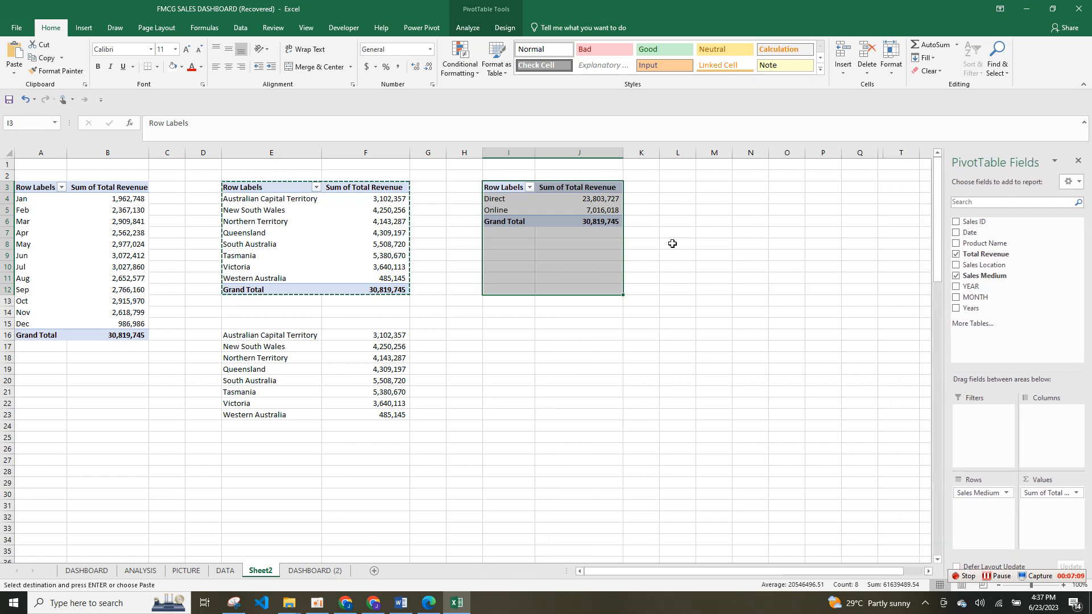
Step: Add Total Revenue a second time to the values of the Sales Medium pivot table
drag(504, 201, 580, 213)
click(84, 27)
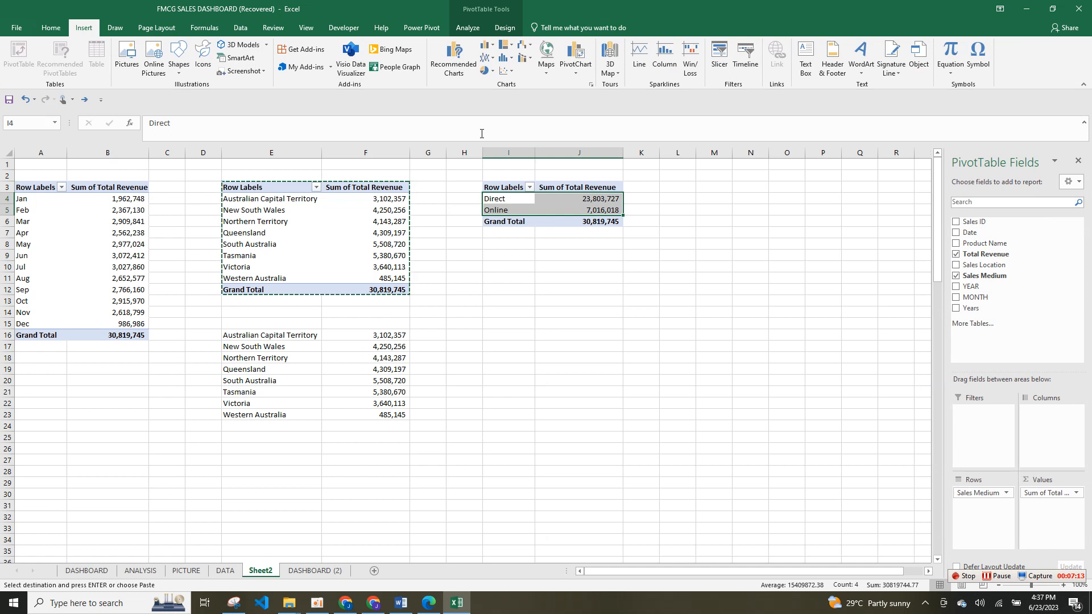
click(518, 187)
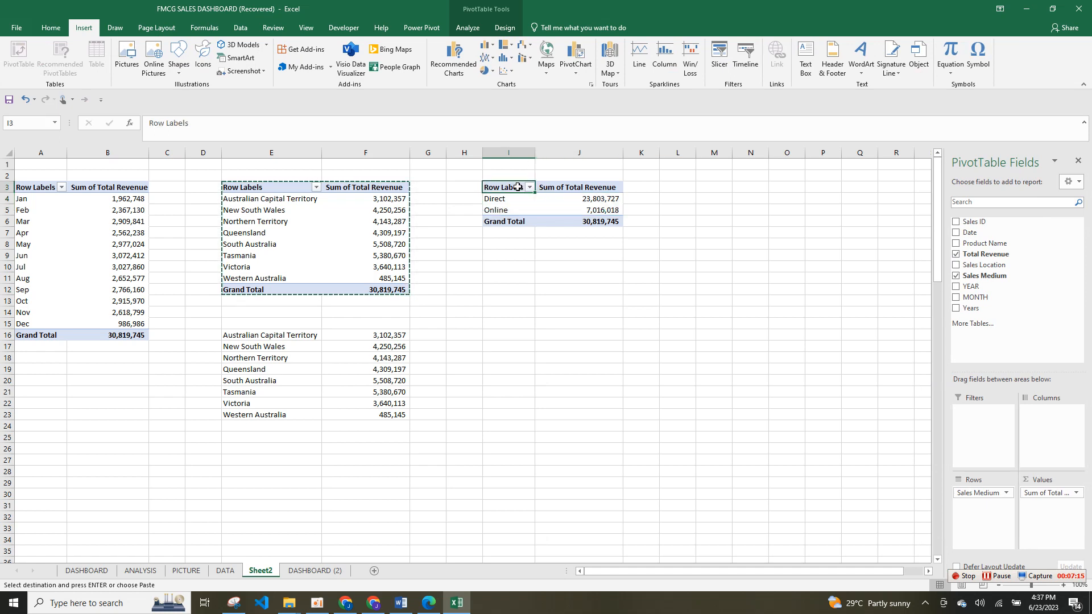
drag(518, 187, 598, 220)
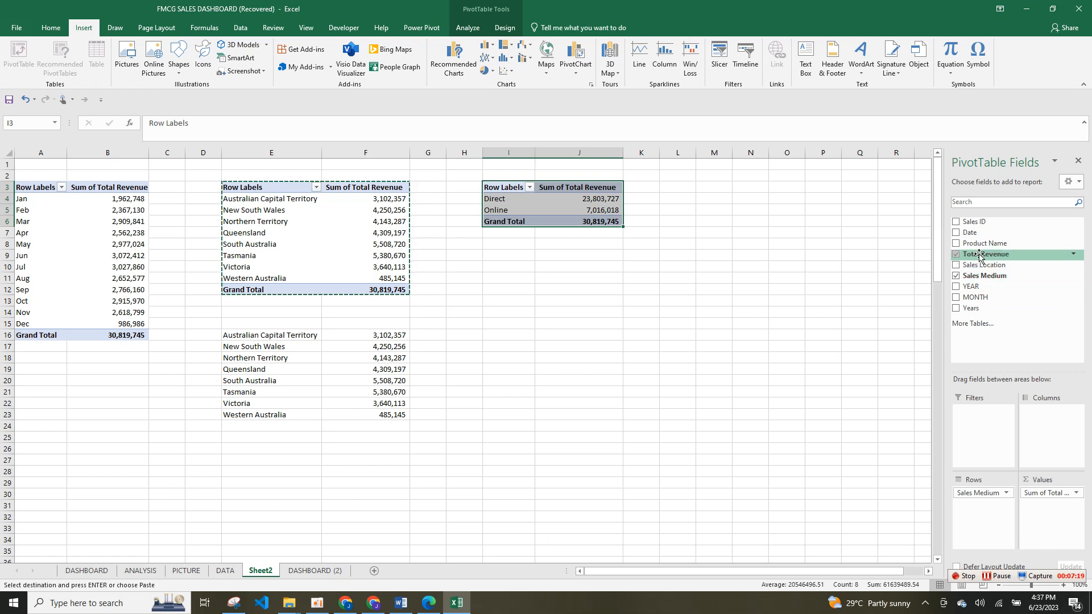
drag(1057, 522, 1061, 520)
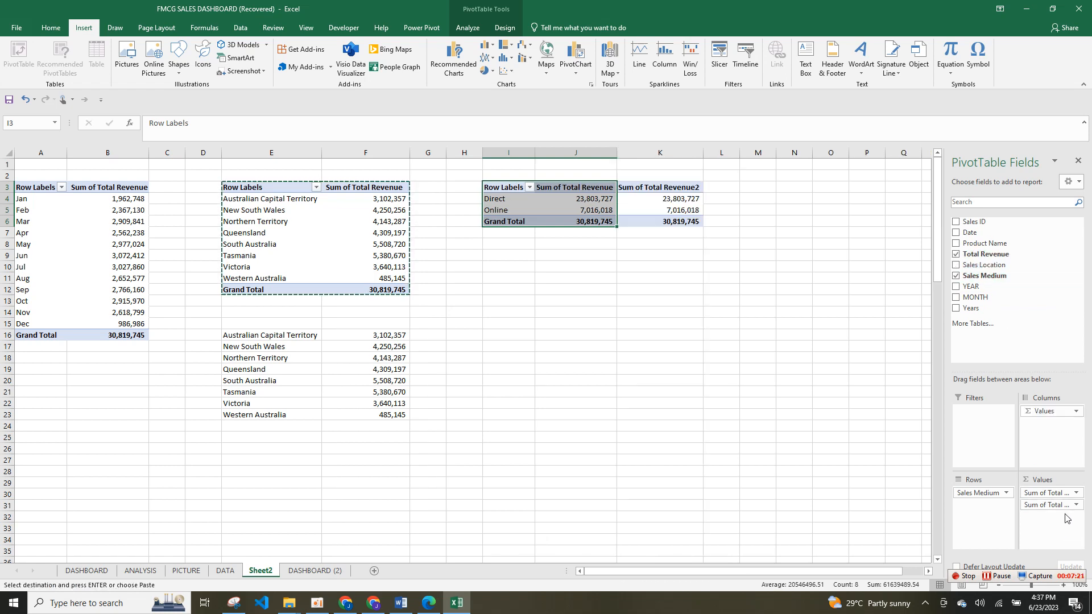
Step: Summarize the second Total Revenue value field of the Sales Medium pivot table by Average
click(1068, 508)
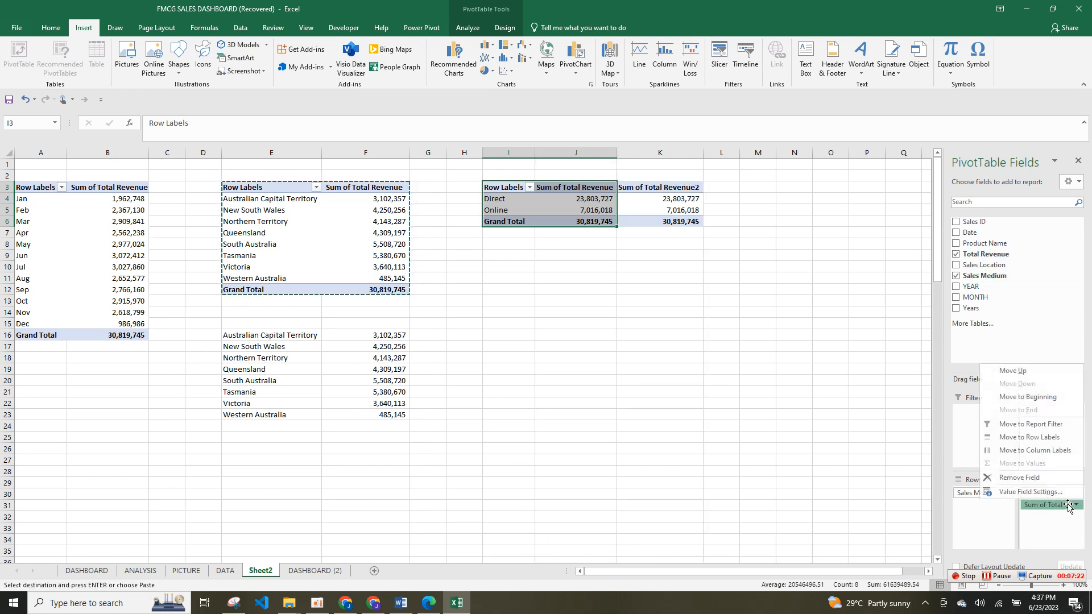
click(1041, 493)
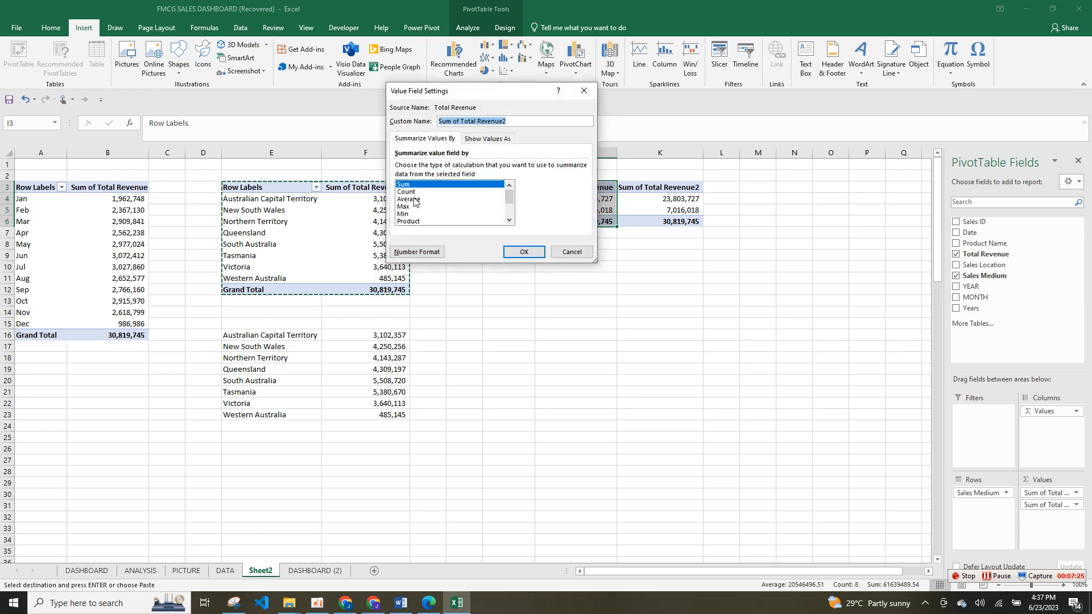
key(Down)
key(Down)
click(523, 252)
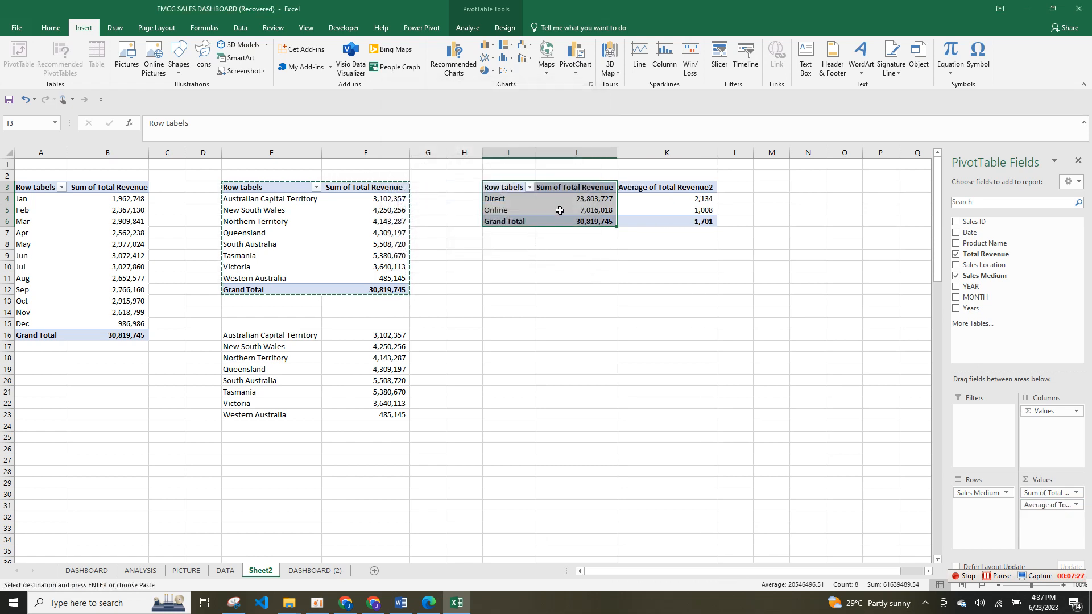
Step: Copy the whole Sales Medium pivot table to cell J10
drag(535, 189, 678, 225)
key(ctrl+c)
click(547, 268)
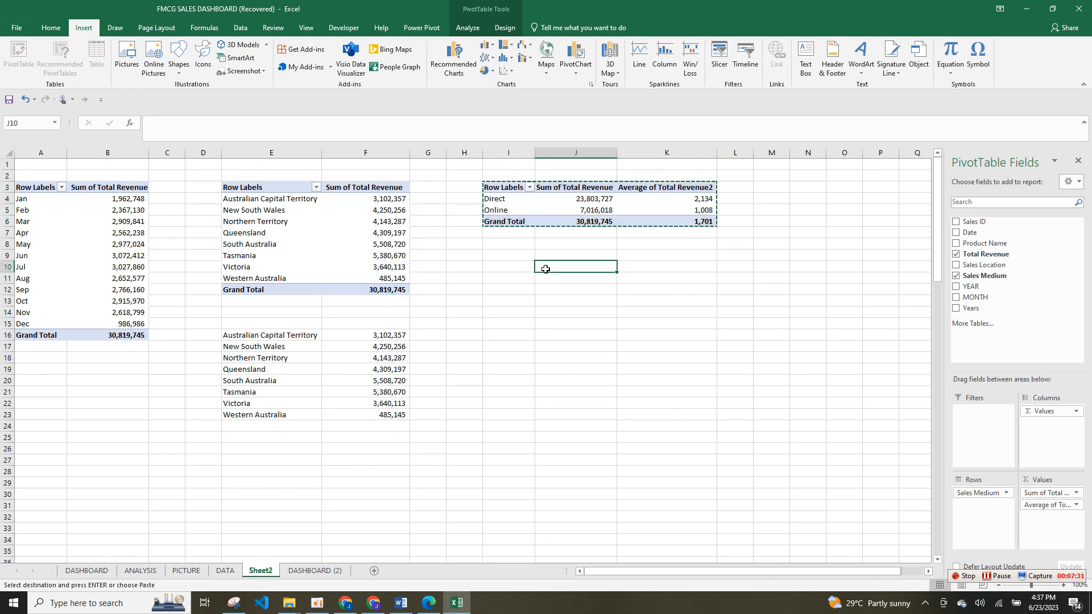
key(ctrl+v)
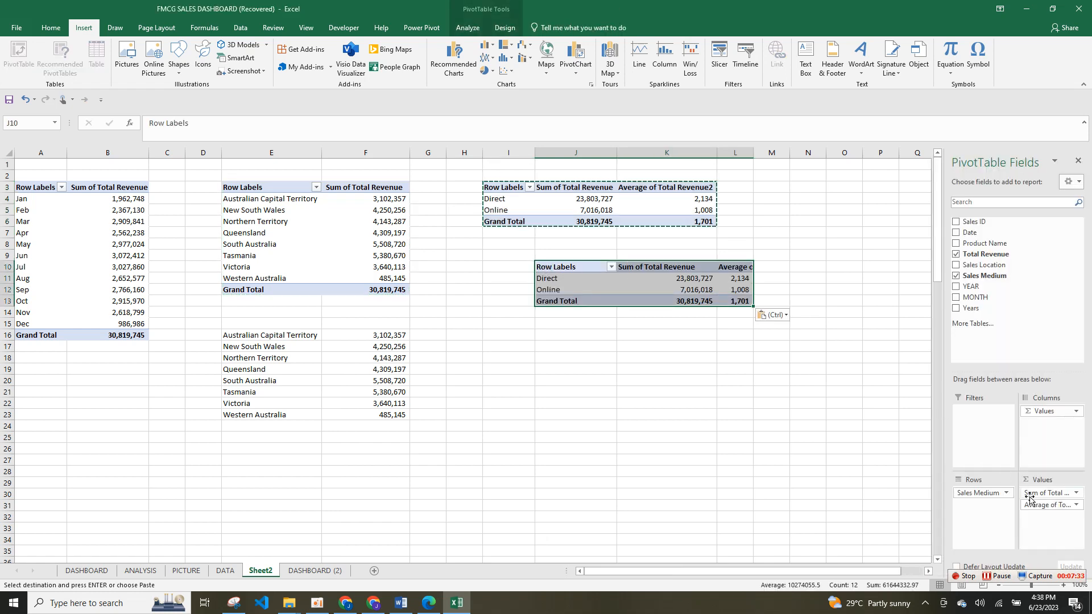
Step: Remove Sales Medium and Sum of Total Revenue from the pivot table at J10, leaving only the revenue average
click(1048, 492)
drag(987, 496, 1032, 324)
drag(1050, 493, 675, 268)
Step: Summarize the second Total Revenue field of the Sales Medium pivot table at I3 by Sum
click(711, 199)
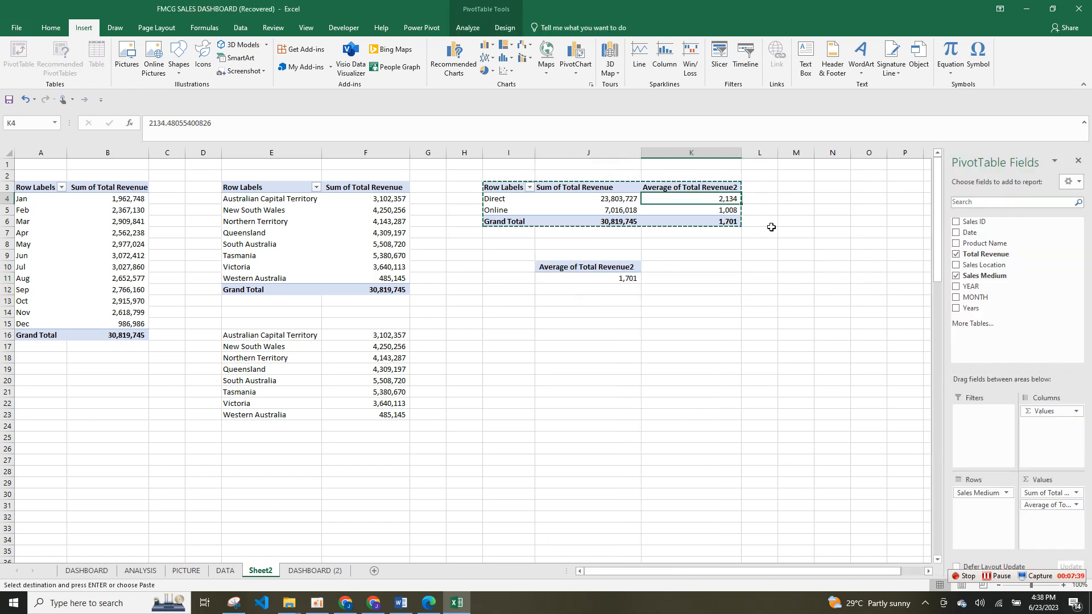
click(1066, 505)
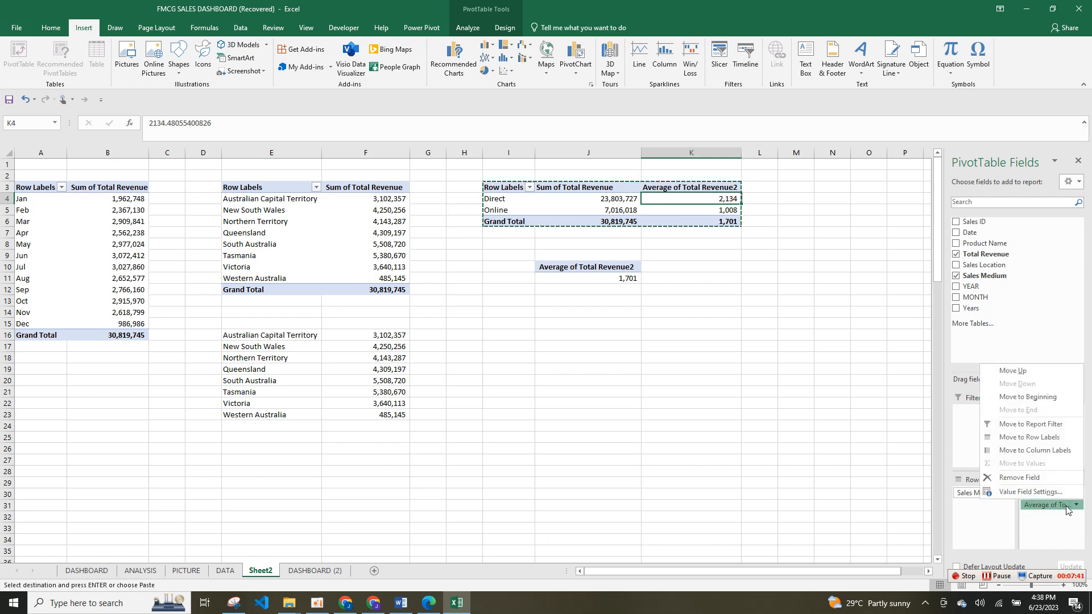
click(1036, 494)
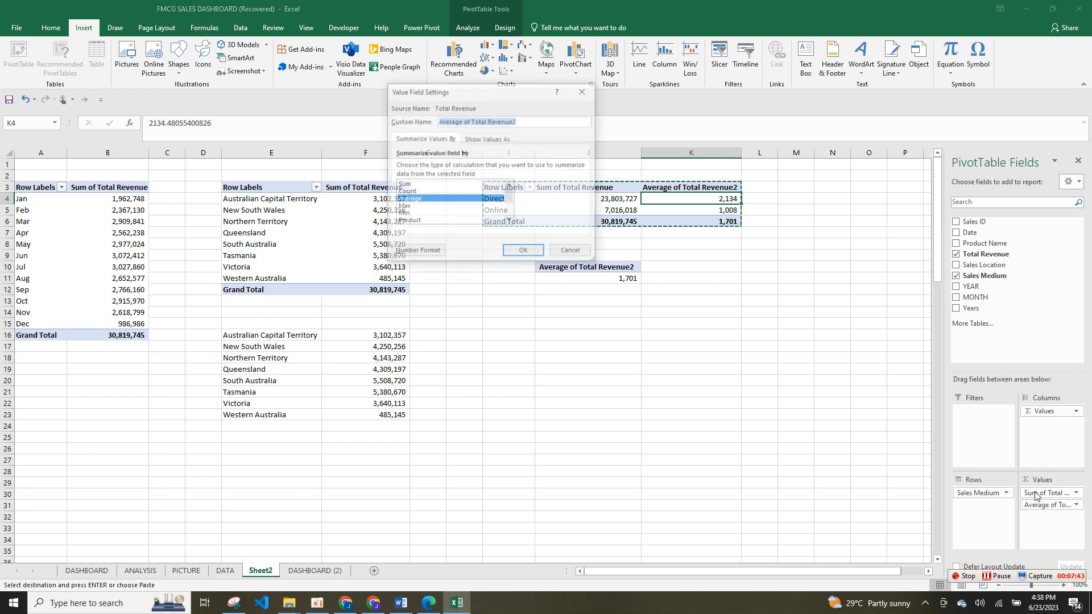
click(410, 184)
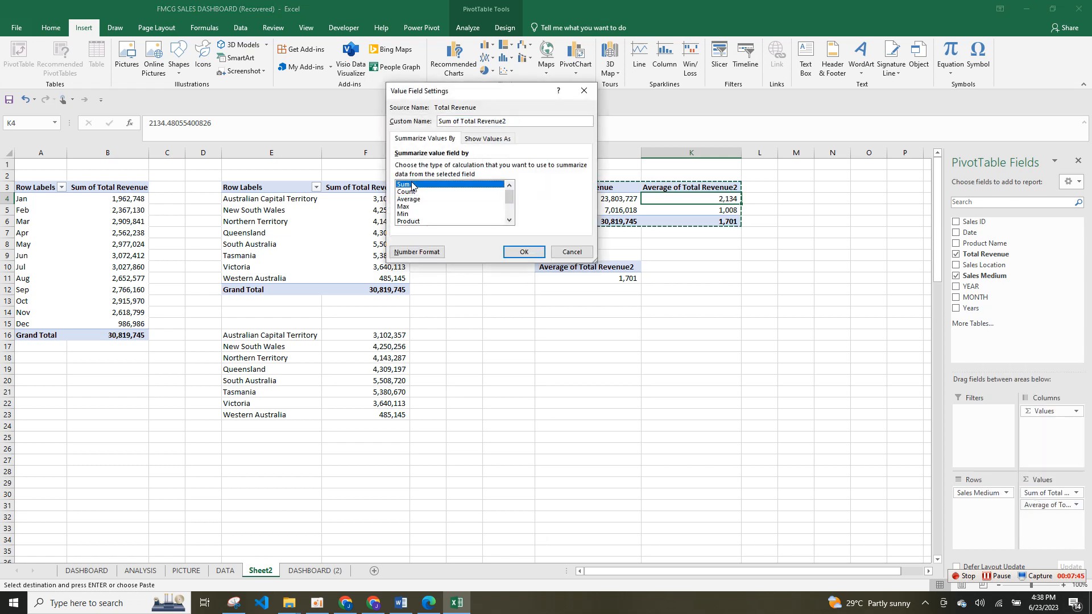
click(523, 256)
Step: Show the second Total Revenue value field of the Sales Medium pivot table as % of Column Total
click(1058, 505)
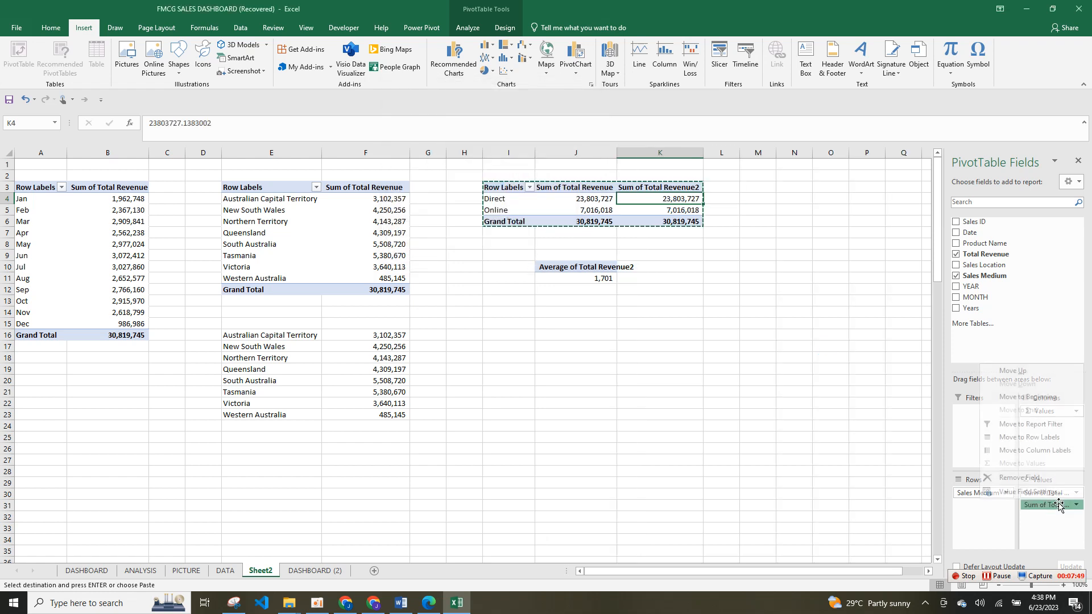
click(1032, 492)
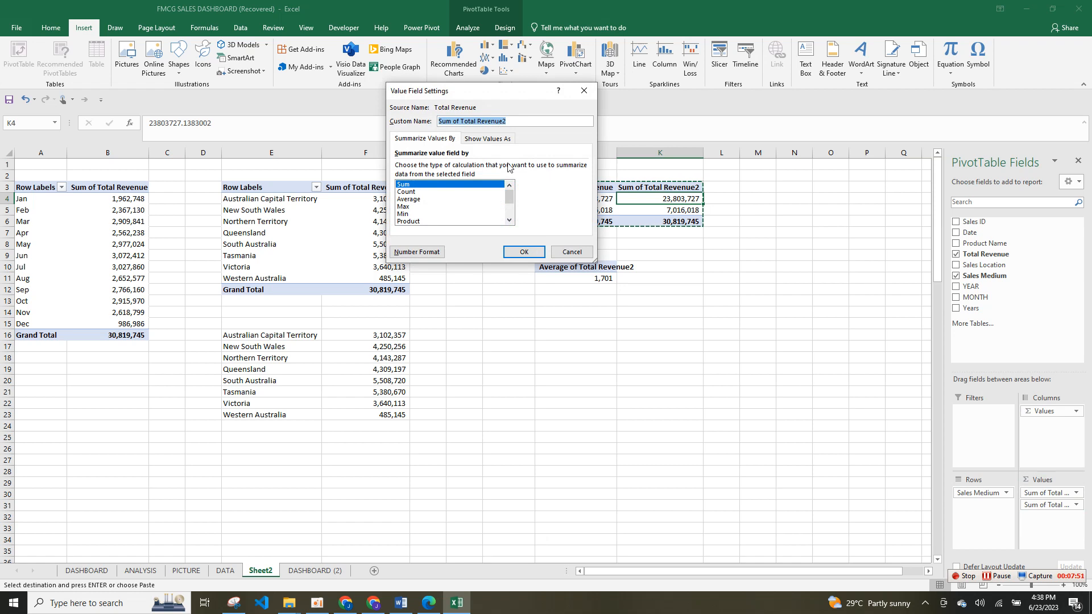
click(493, 141)
click(582, 167)
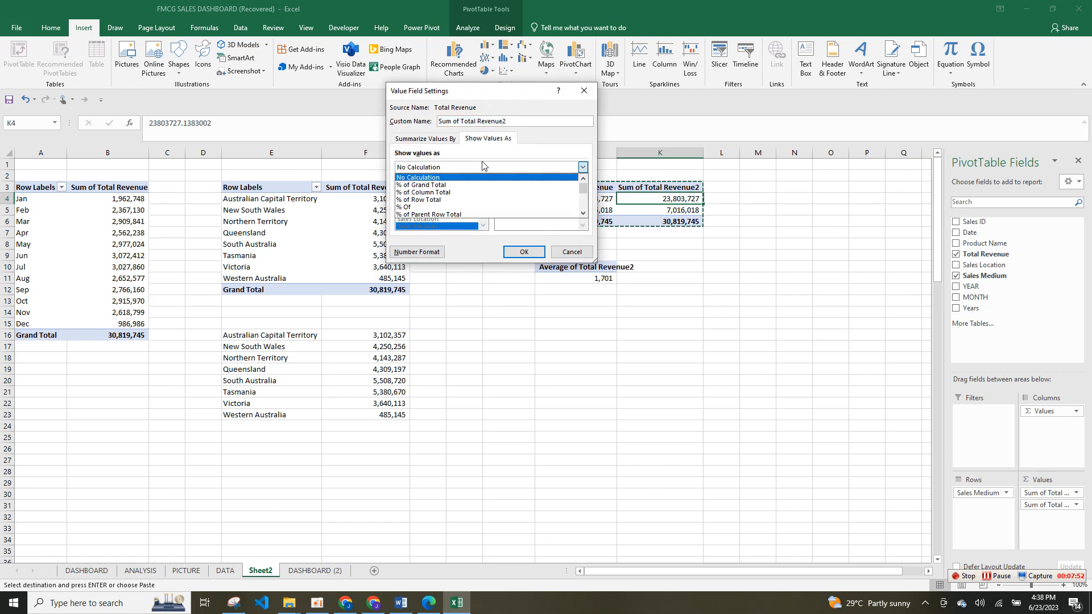
click(458, 192)
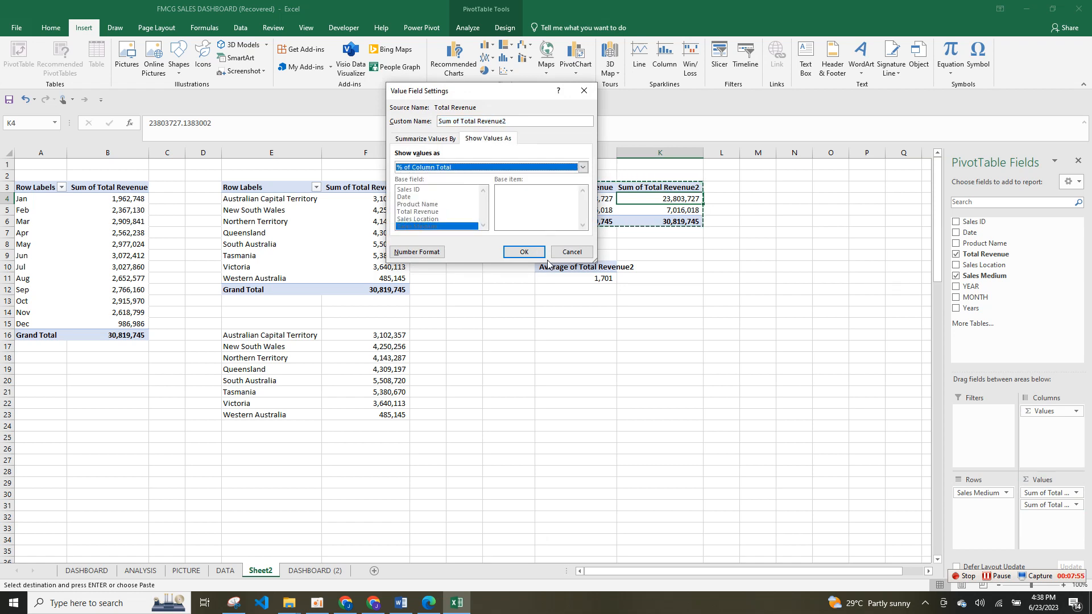
click(524, 252)
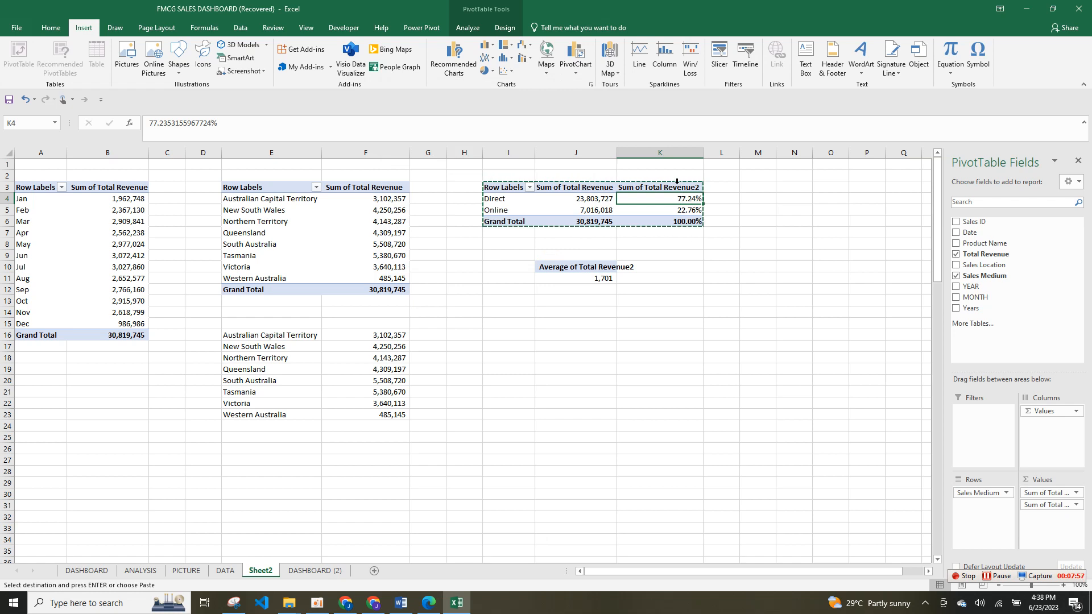
Step: Format the Direct and Online percentages in K4:K5 to show no decimal places
click(672, 147)
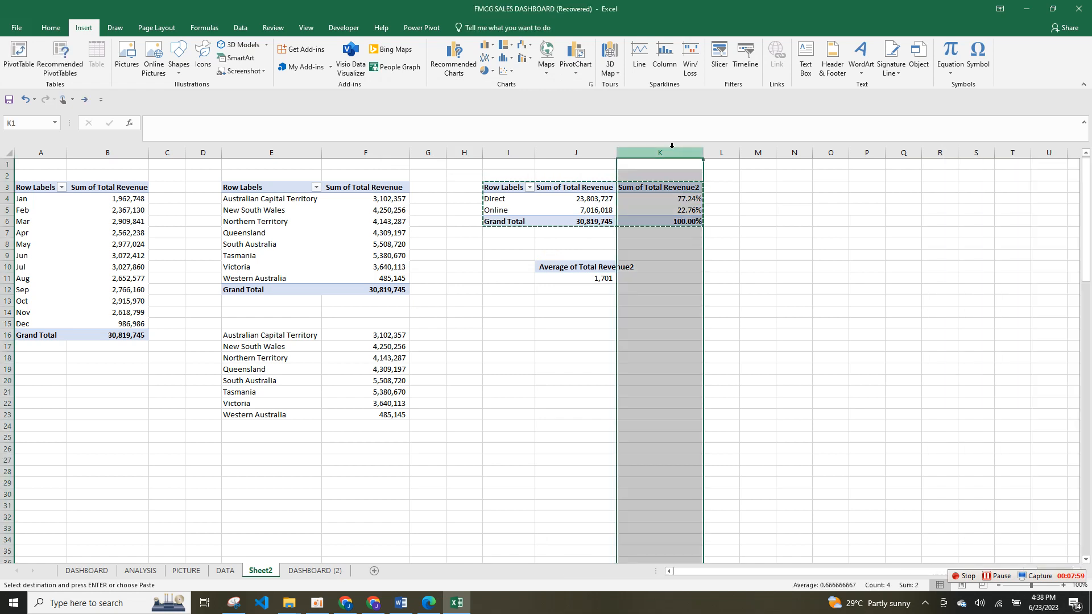
click(51, 27)
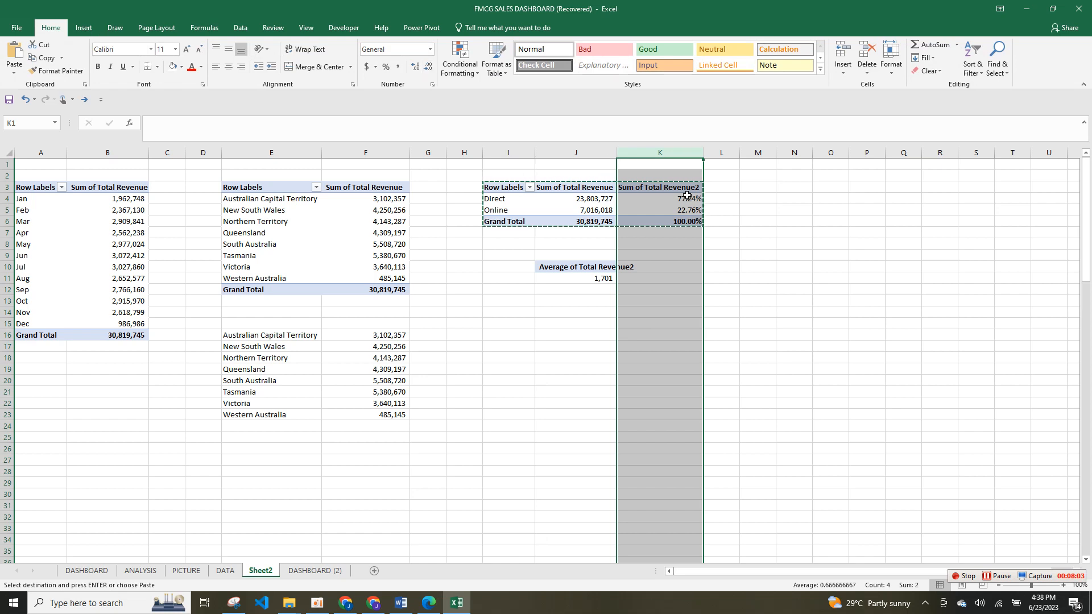
drag(690, 198, 690, 210)
click(429, 67)
click(429, 67)
click(561, 360)
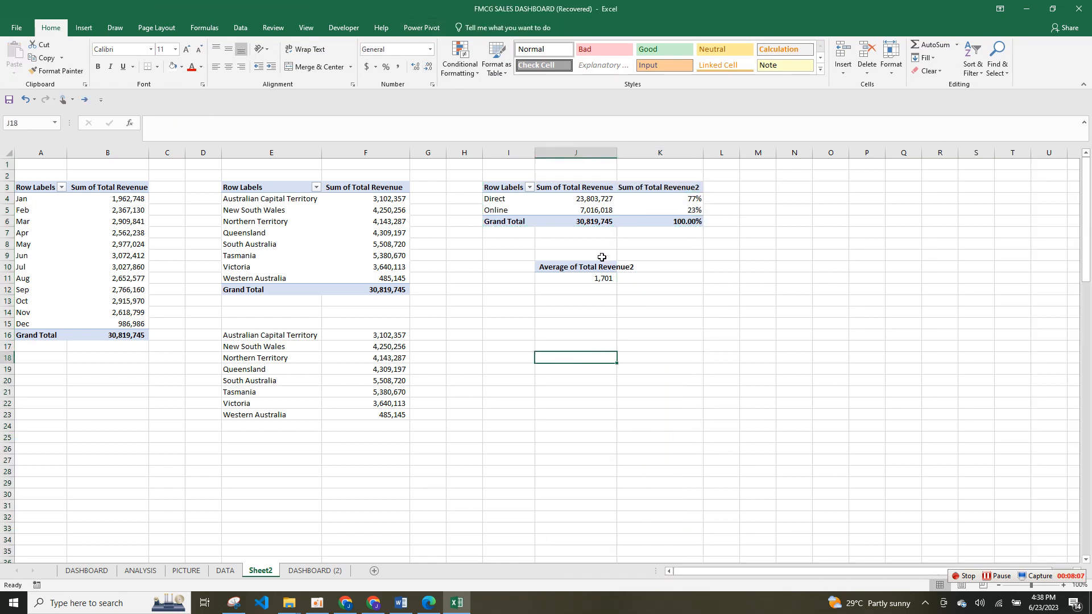
Step: Replace the revenue average in the pivot table at J10 with Sum of Total Revenue
click(600, 277)
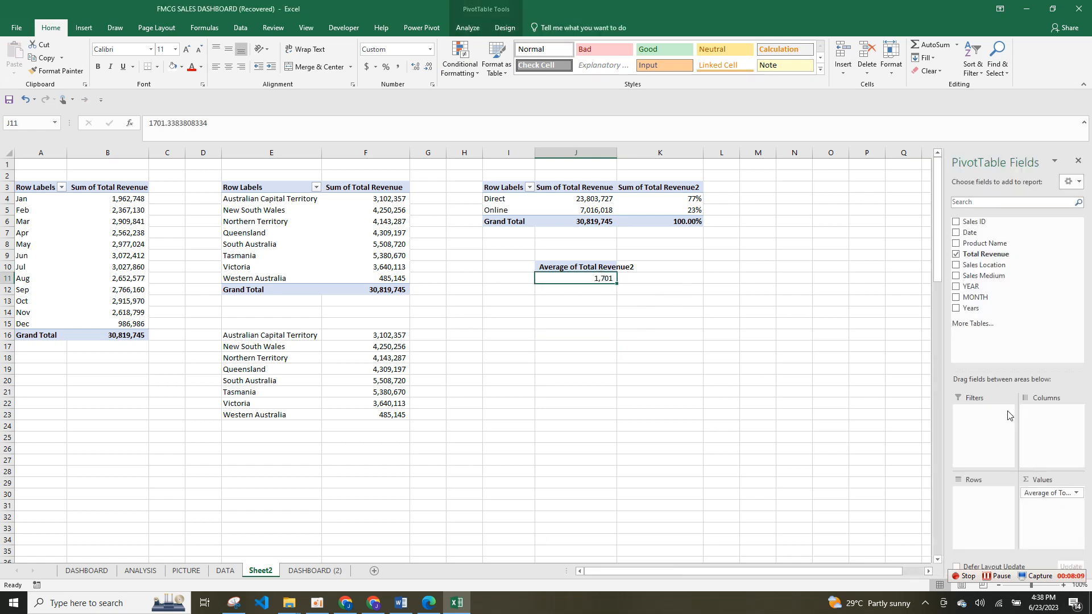
drag(985, 254, 1016, 344)
click(684, 233)
Step: Copy the Direct and Online rows of the Sales Medium pivot table to I7 and clear the copied percentages in K7:K8
click(511, 201)
drag(512, 201, 653, 205)
key(ctrl+c)
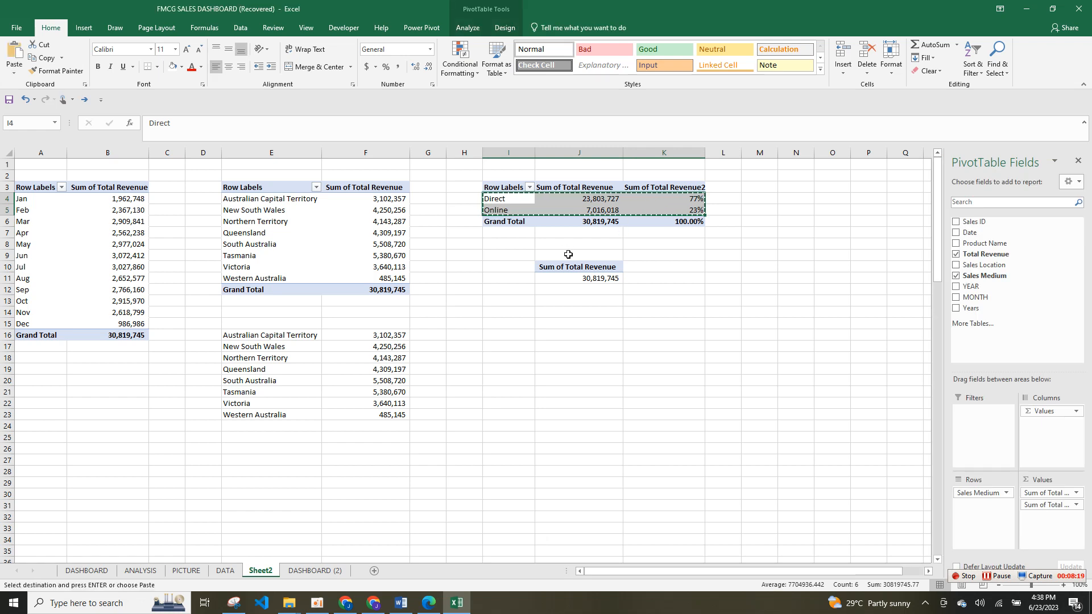
click(429, 243)
click(506, 239)
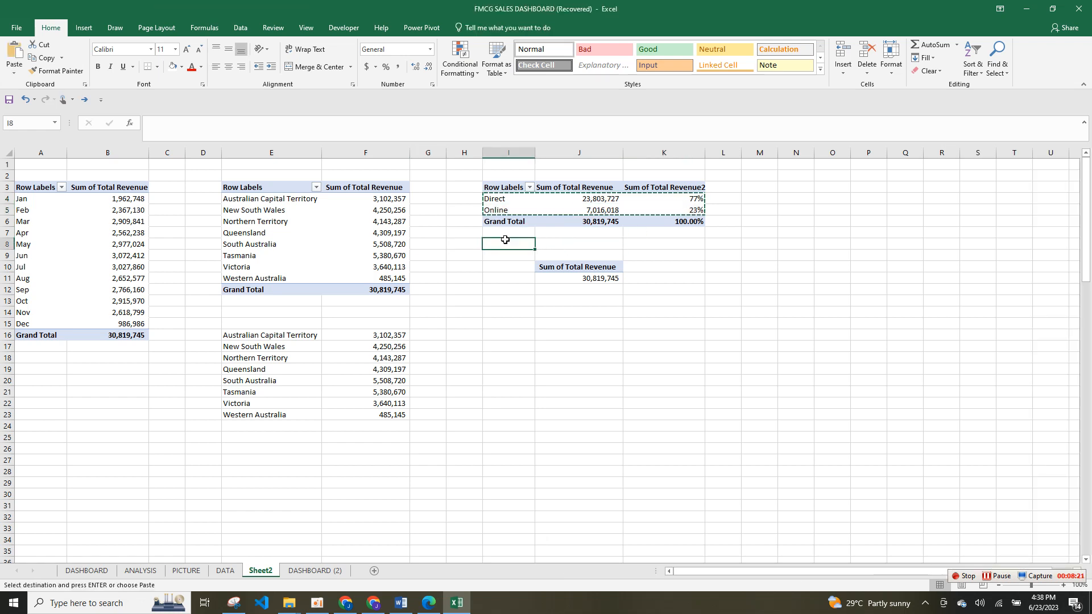
click(511, 233)
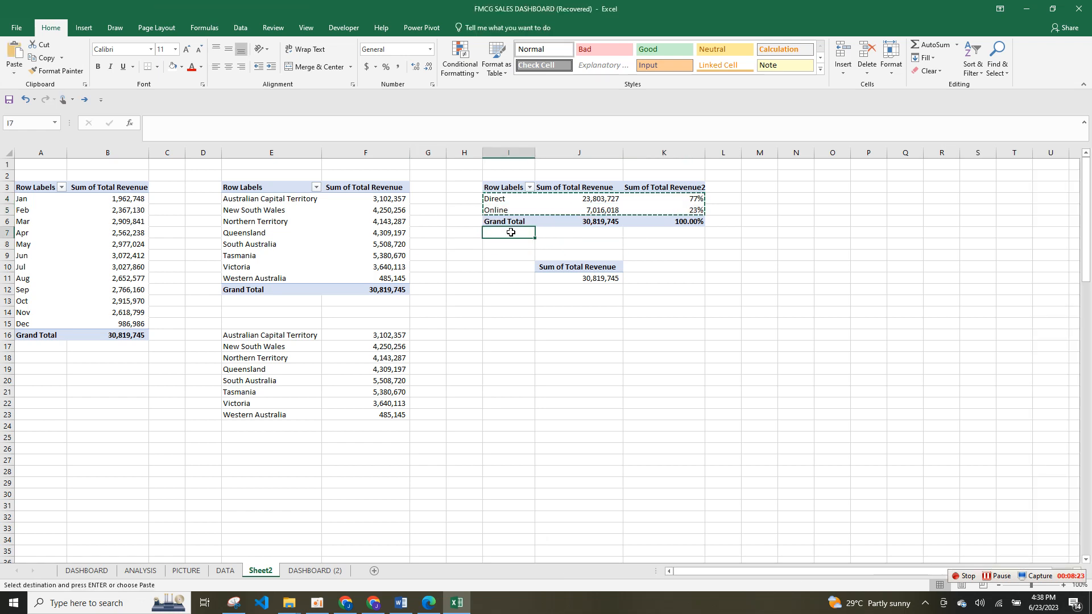
key(ctrl+v)
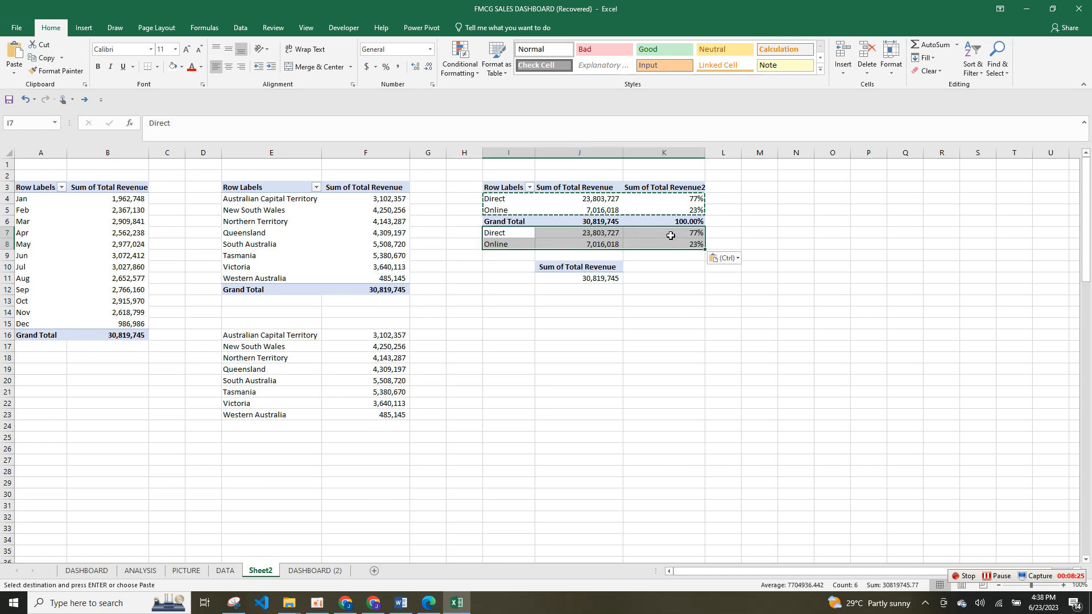
drag(664, 235, 667, 243)
key(Delete)
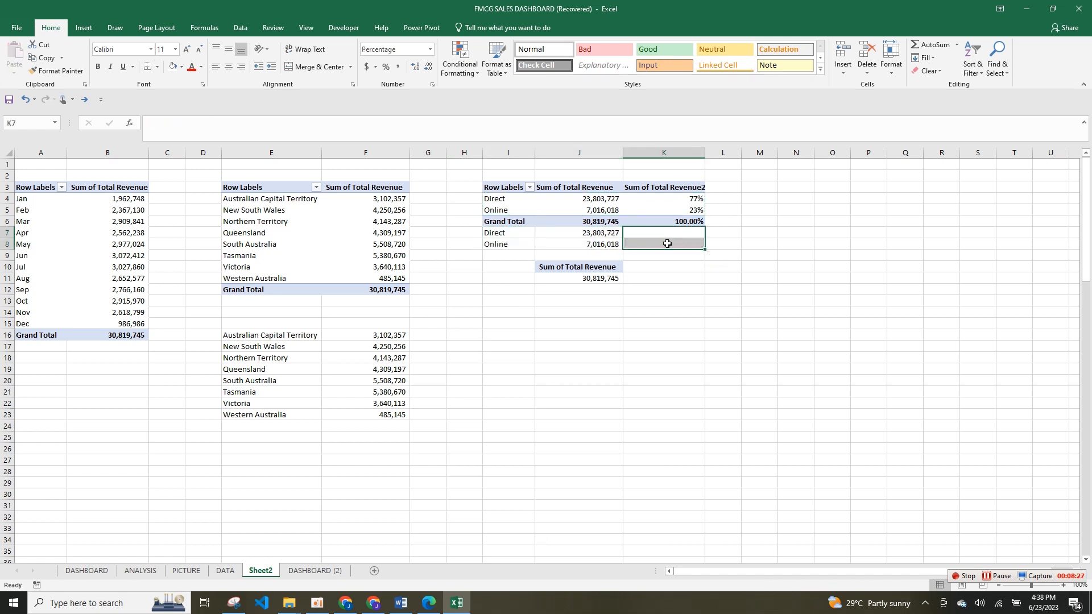
click(572, 234)
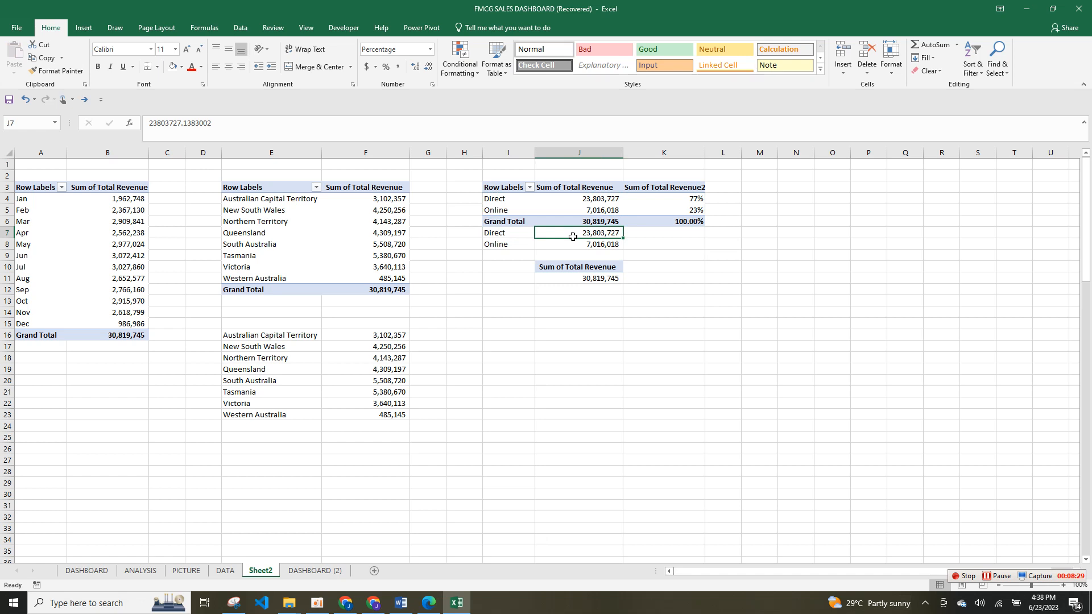
Step: Insert a doughnut chart from the copied Direct and Online revenue in I7:J8
drag(498, 234, 575, 243)
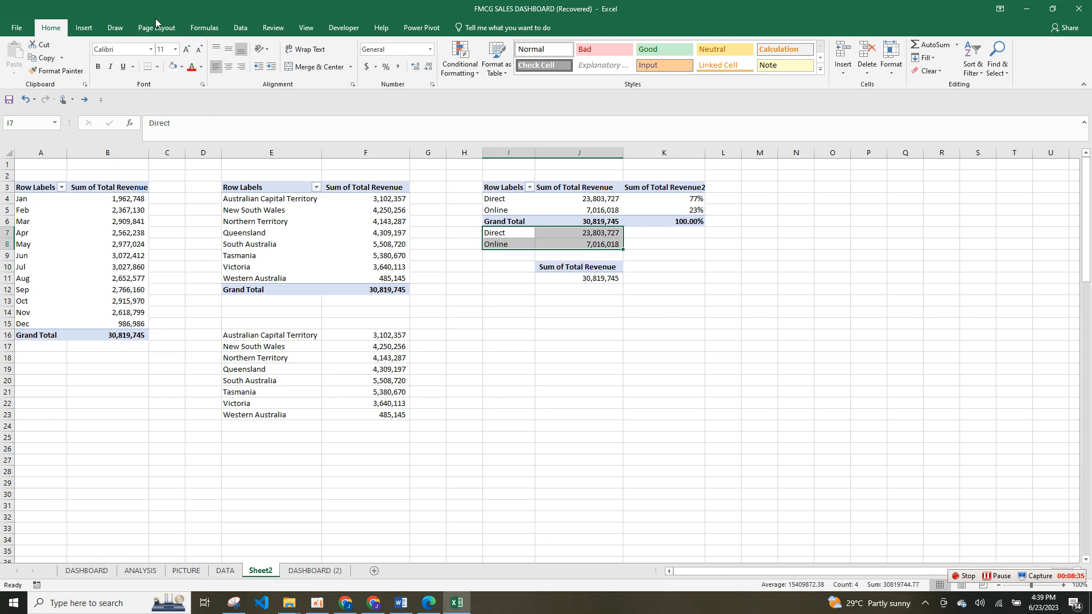
click(86, 28)
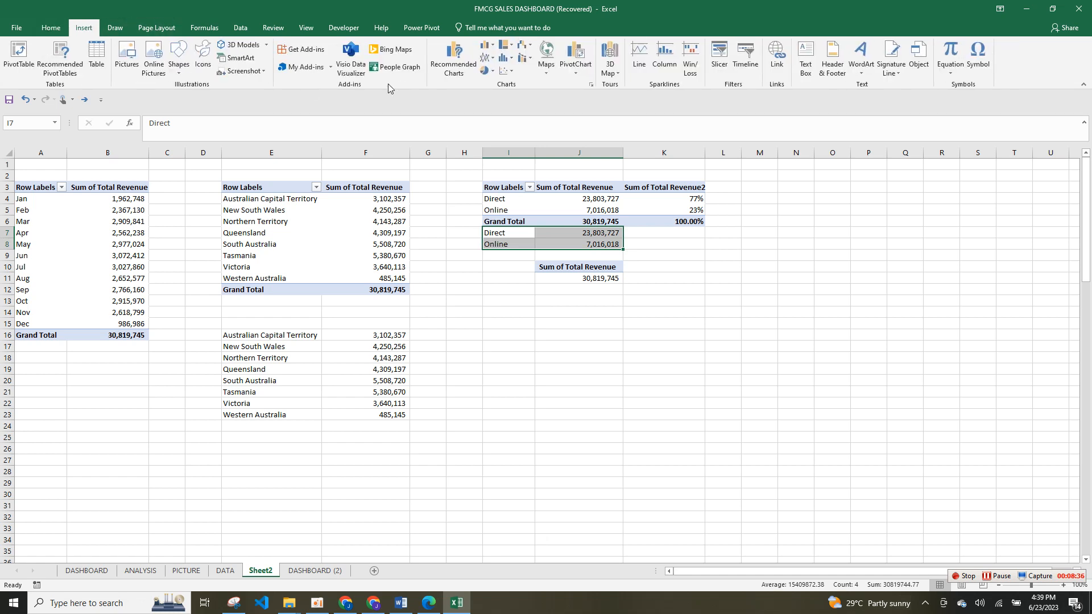
click(487, 70)
click(495, 196)
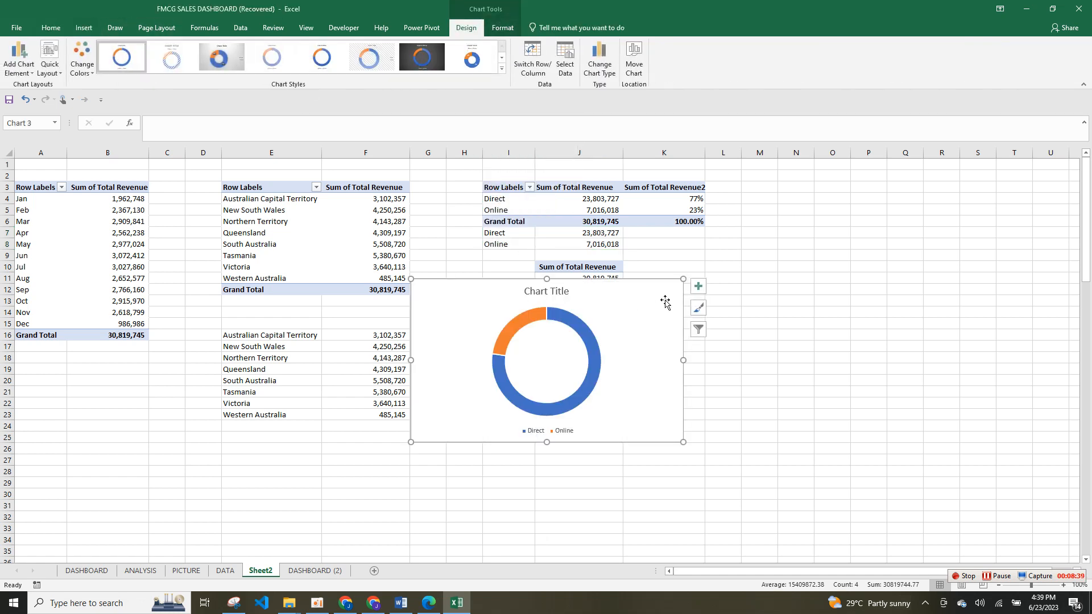
drag(674, 290, 676, 292)
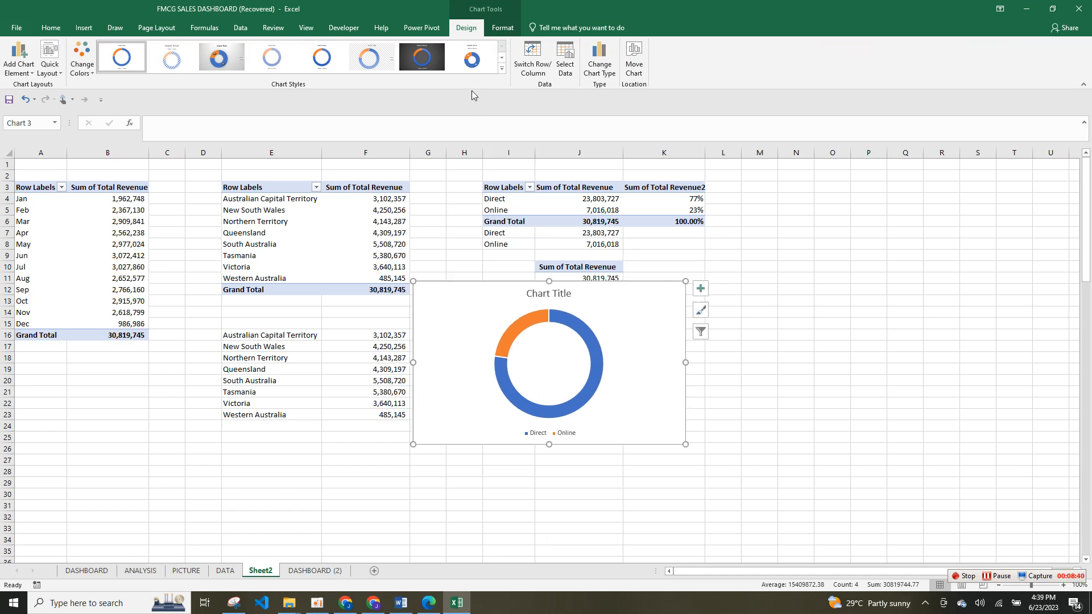
Step: Set the doughnut chart area to no fill and no outline
click(503, 29)
click(426, 45)
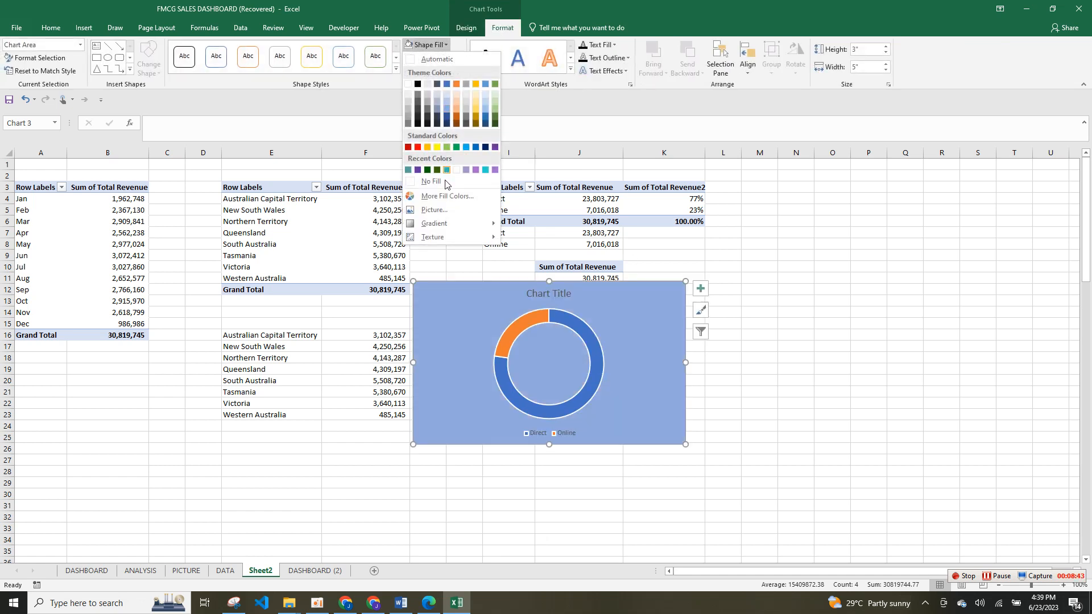
click(446, 187)
click(435, 58)
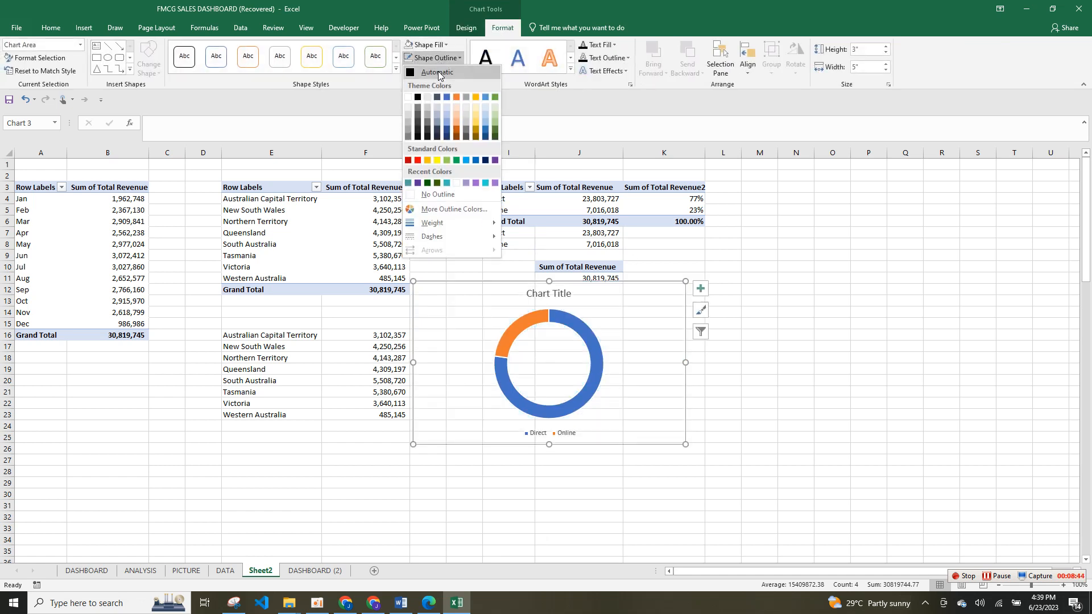
click(438, 194)
Step: Remove the chart title and legend from the doughnut chart
click(701, 290)
click(728, 302)
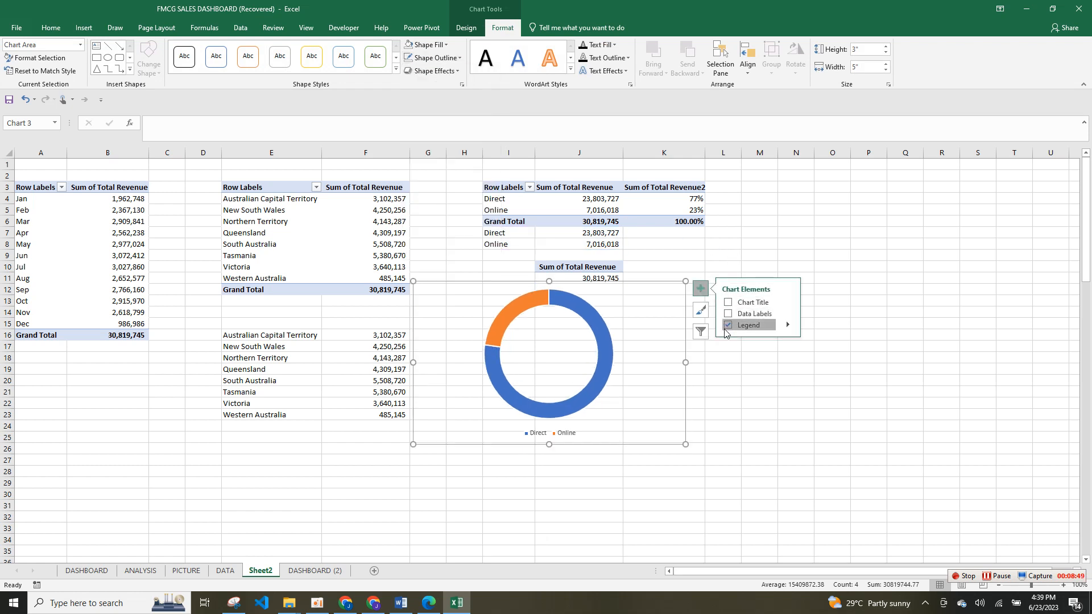
click(728, 325)
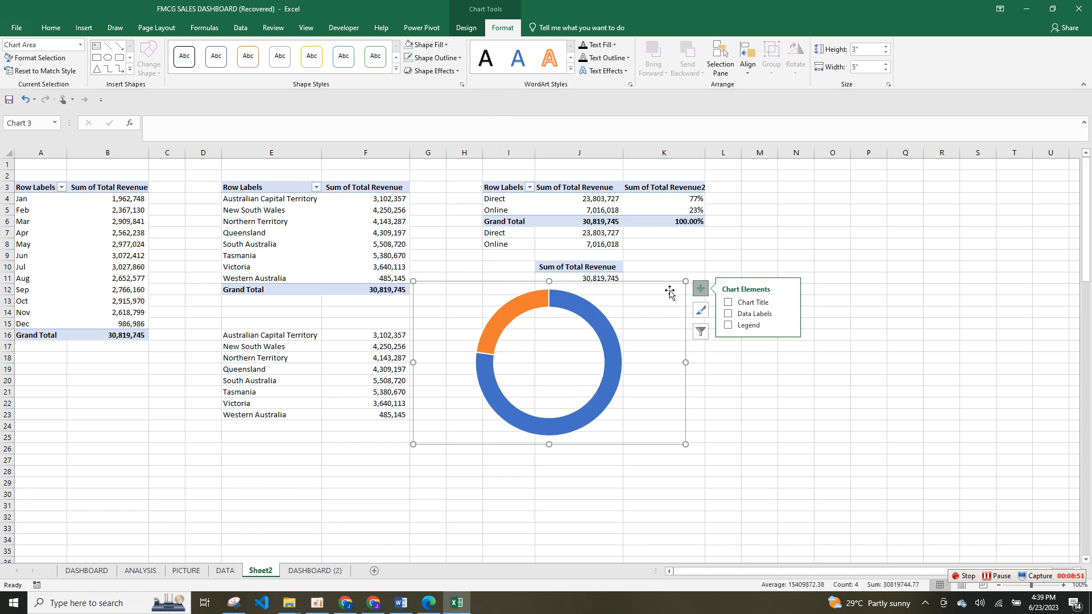
Step: Rotate the doughnut series by setting its angle of first slice to 130°
right_click(595, 327)
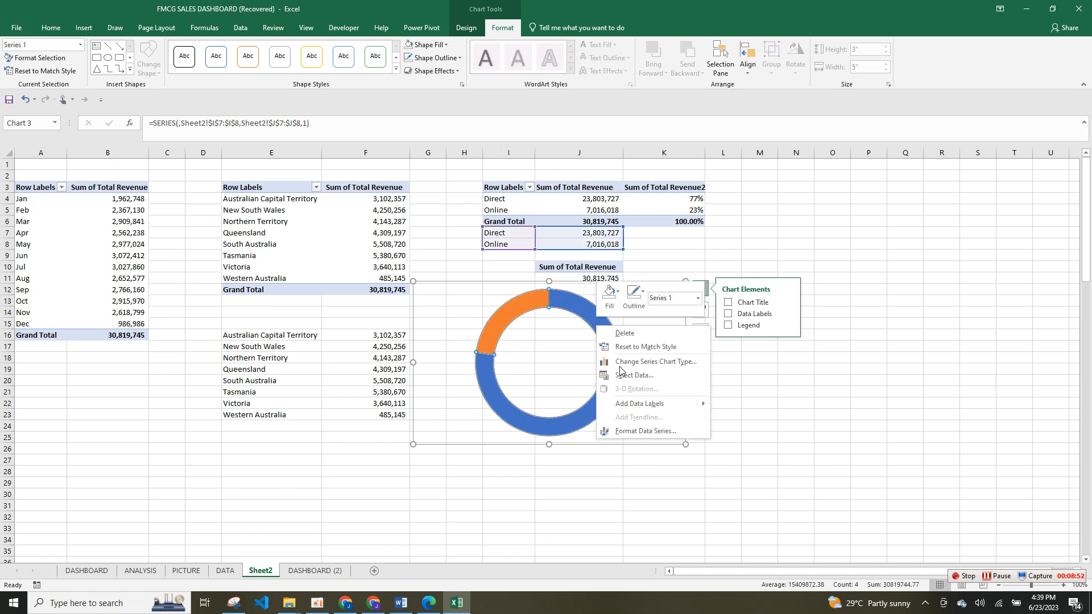
click(657, 436)
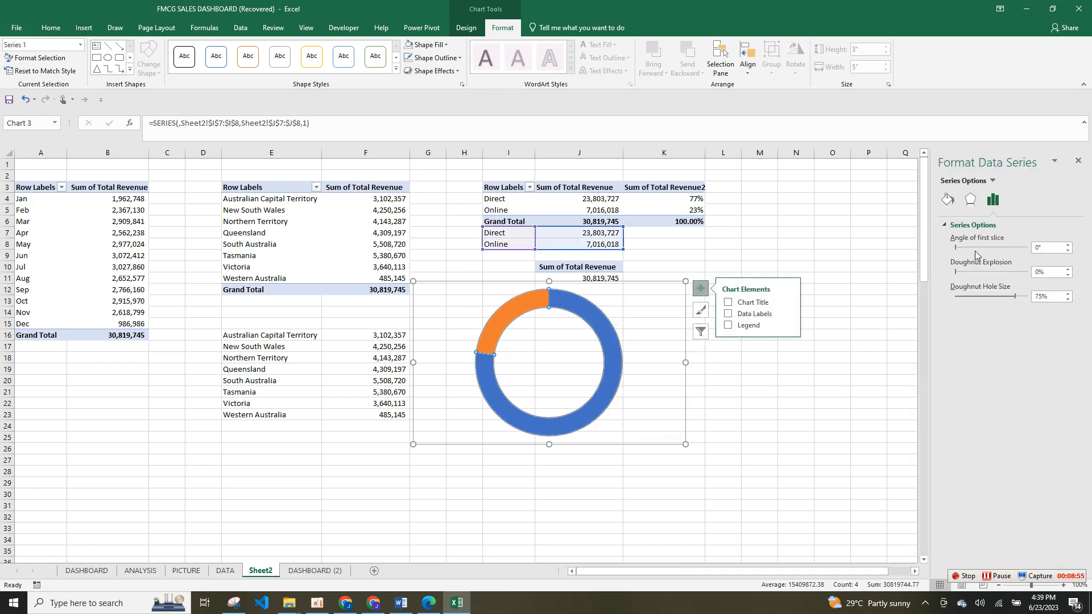
click(977, 250)
click(977, 250)
click(990, 247)
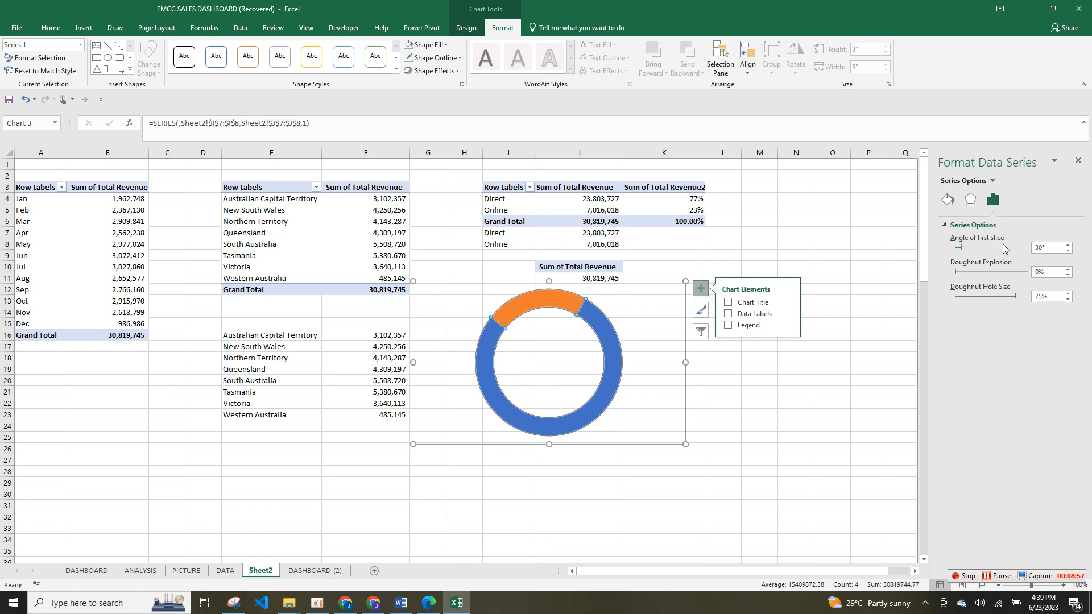
click(1013, 248)
click(1014, 249)
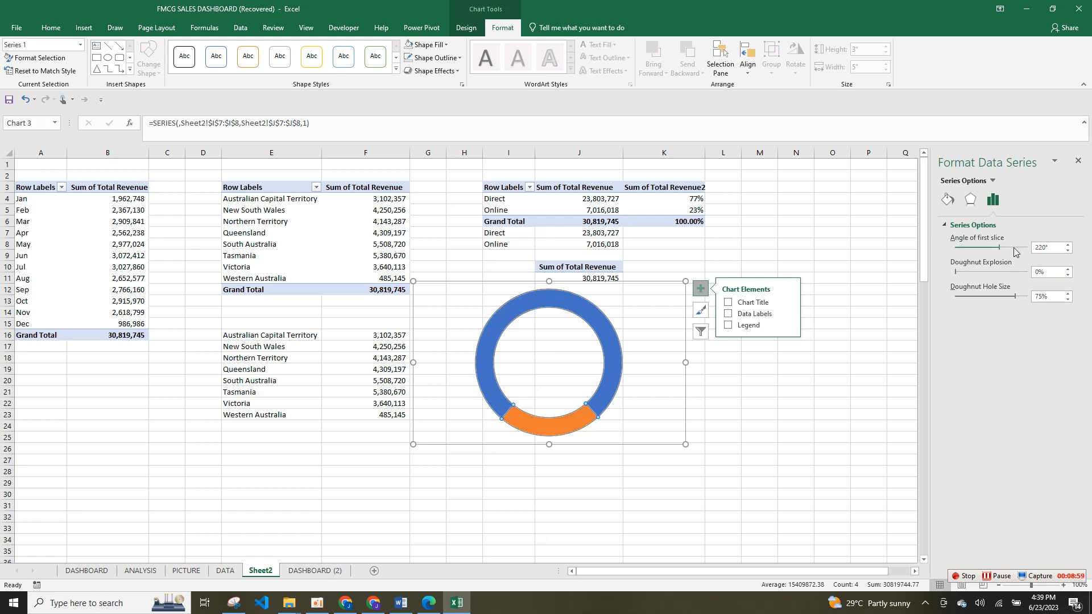
click(994, 250)
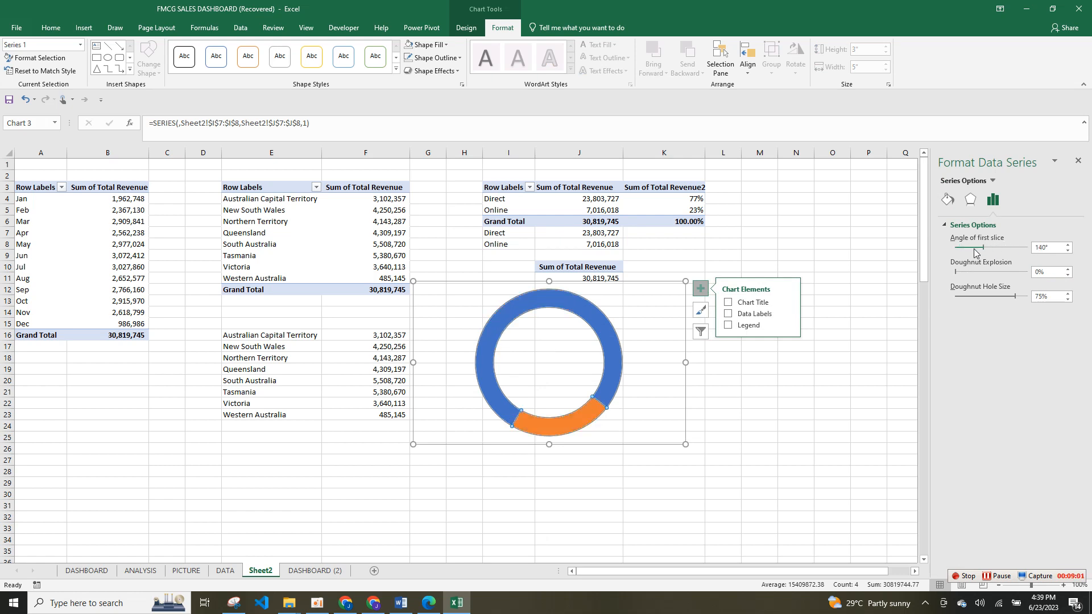
click(974, 251)
click(974, 251)
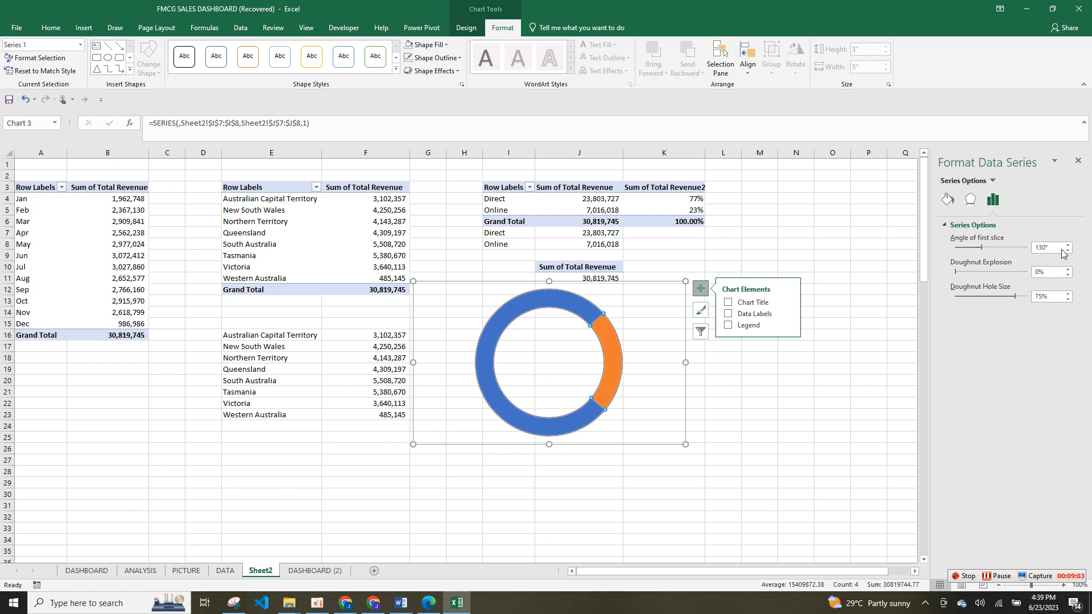
click(771, 457)
click(598, 402)
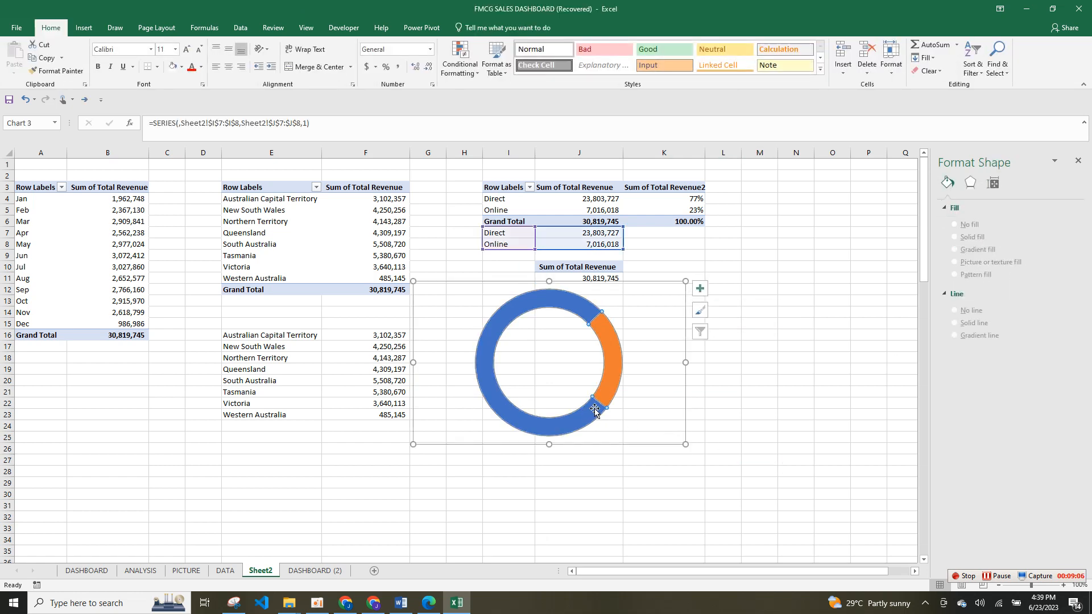
Step: Move the doughnut chart to the DASHBOARD (2) sheet and enlarge it to fill the space under the SALES MEDIUM heading
click(683, 445)
key(Delete)
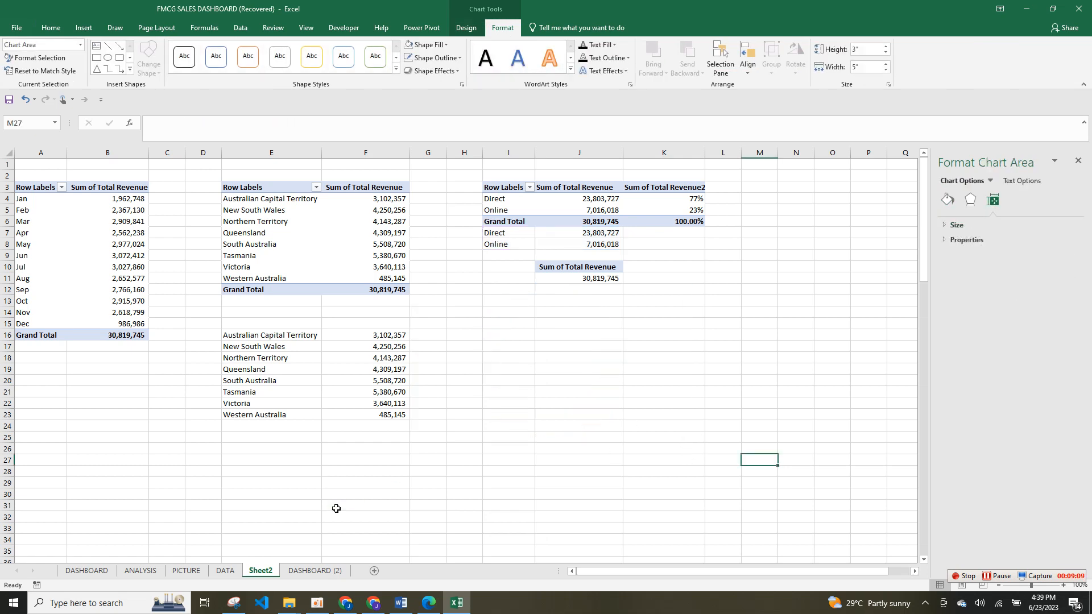
click(311, 571)
click(362, 393)
key(ctrl+v)
drag(369, 391, 308, 347)
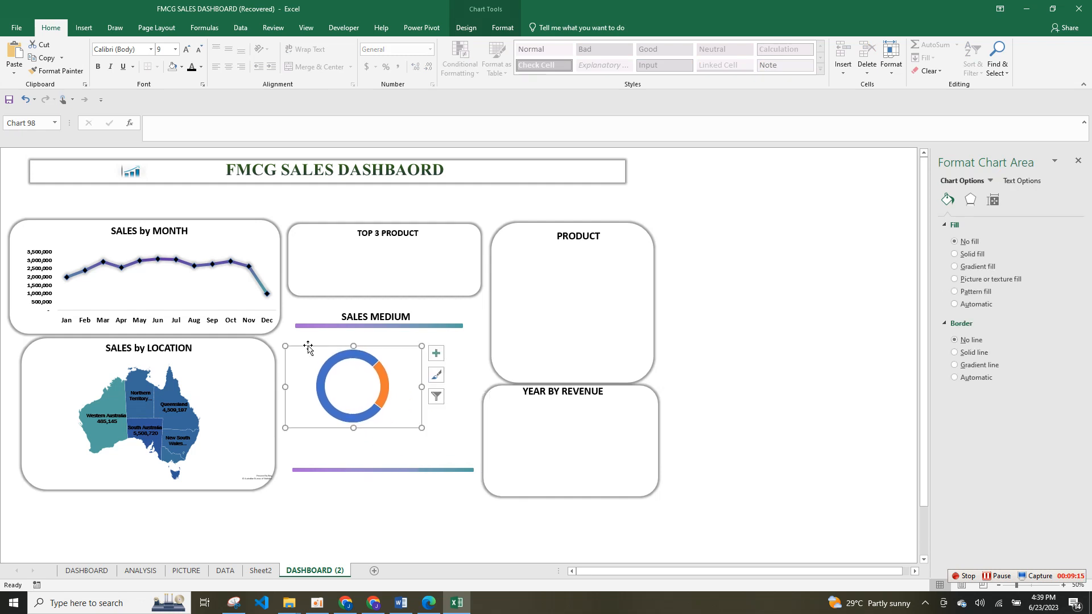
drag(421, 428, 458, 445)
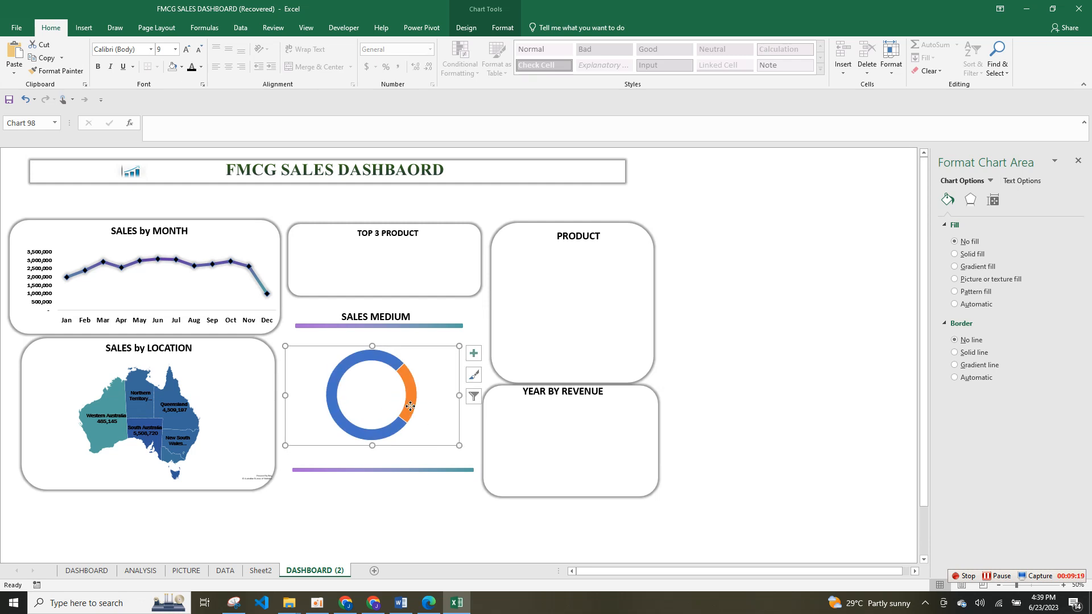
Step: Recolour the doughnut chart's small slice teal and its large slice purple using the recent colours
click(410, 406)
click(410, 406)
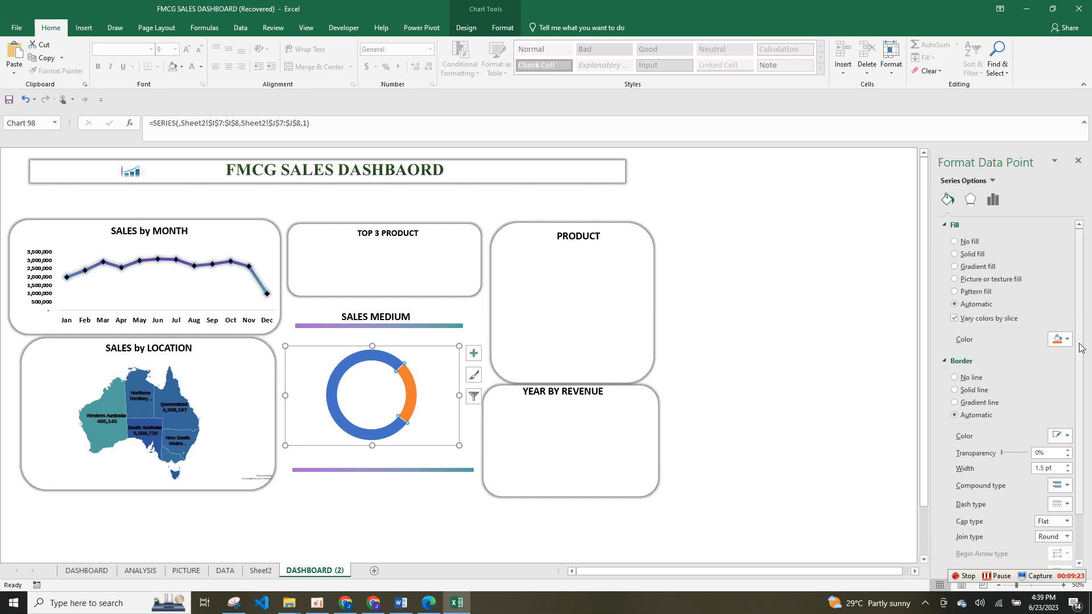
click(1059, 340)
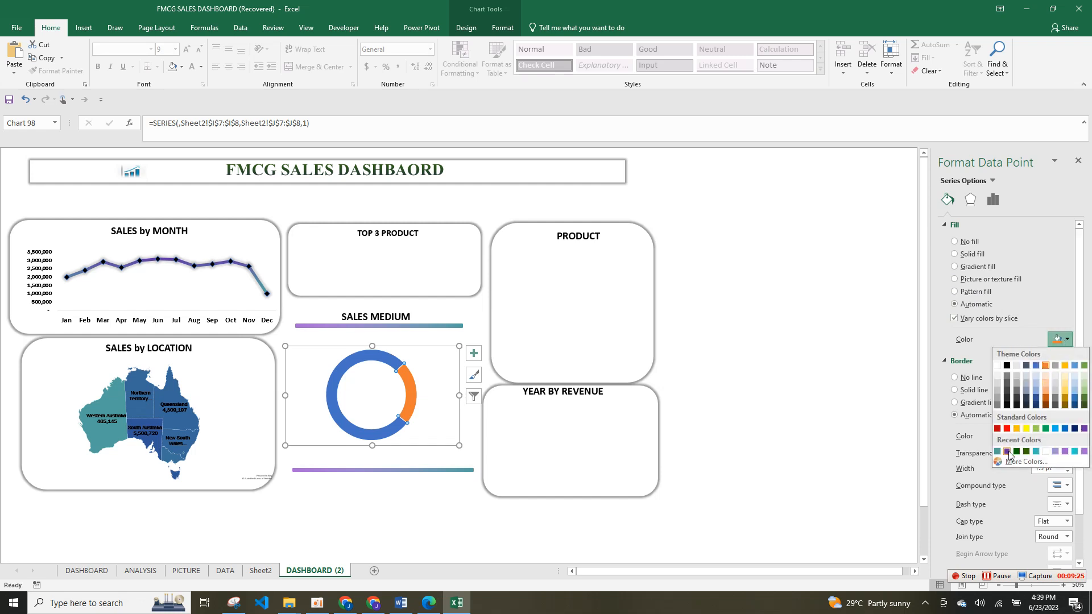
click(998, 452)
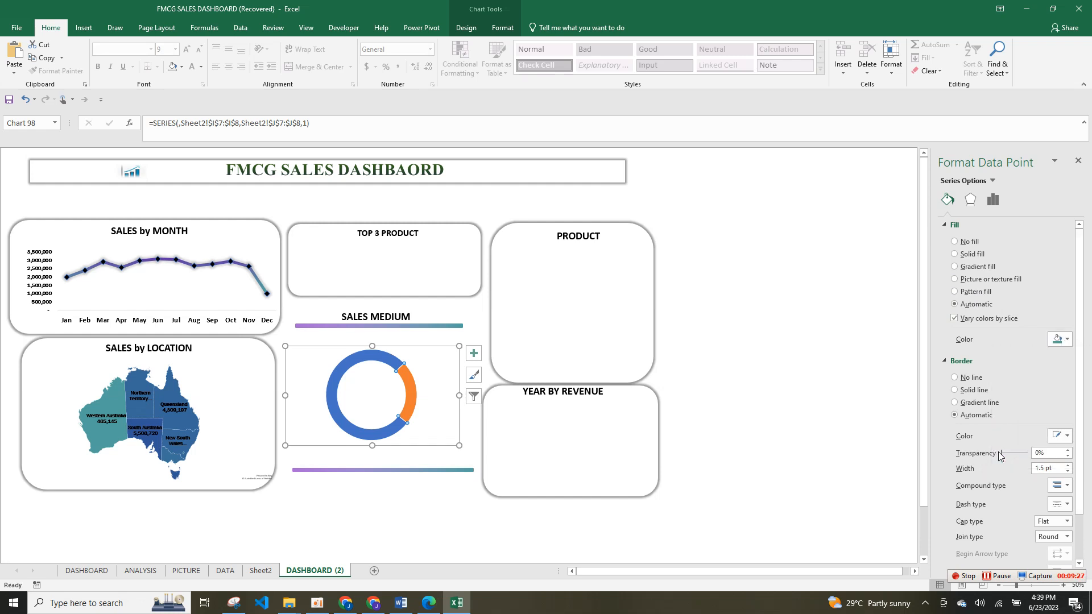
click(346, 370)
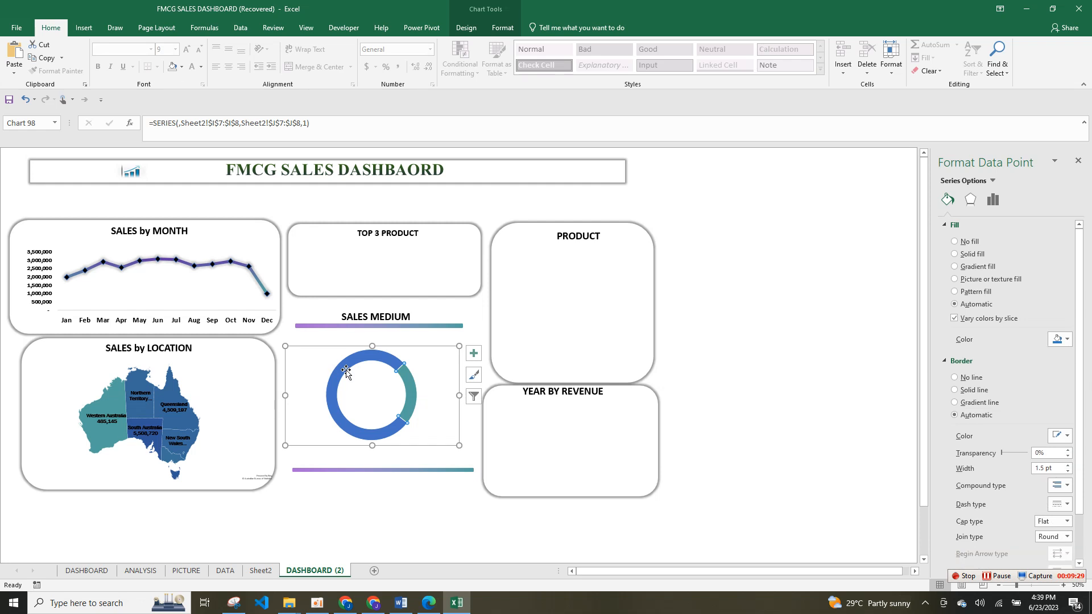
click(1059, 339)
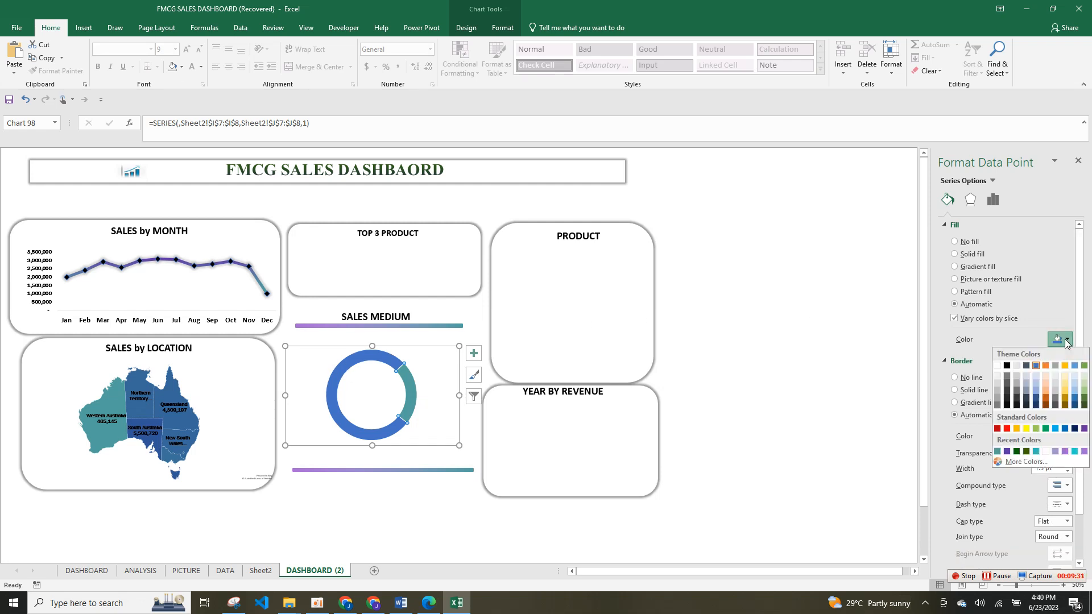
click(1007, 452)
click(756, 434)
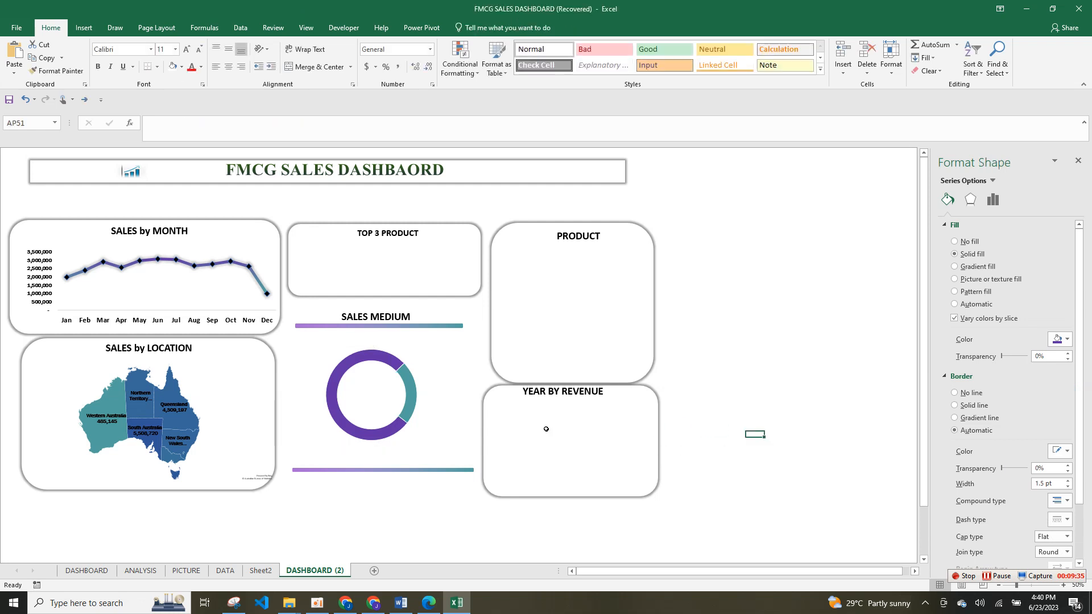
Step: Draw a text box in the empty area beside the PRODUCT panel
mouse_move(404, 426)
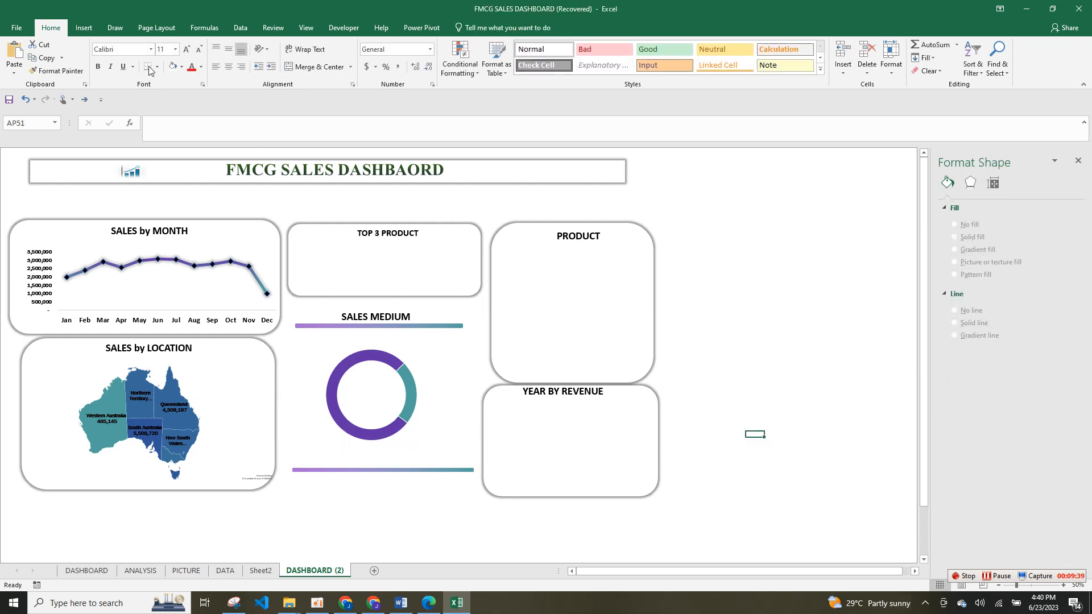
click(91, 26)
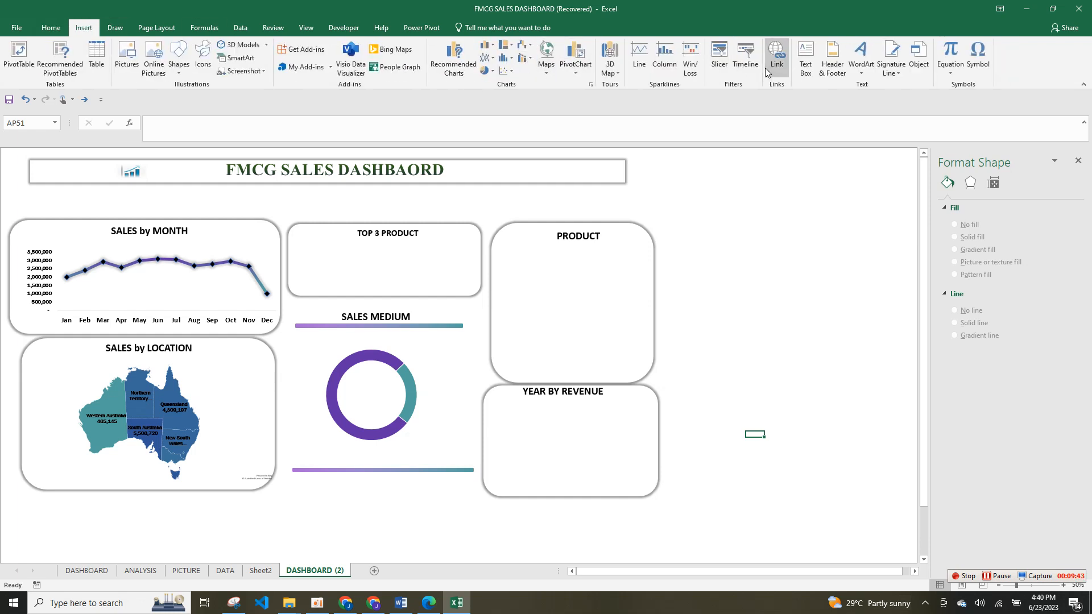
click(801, 51)
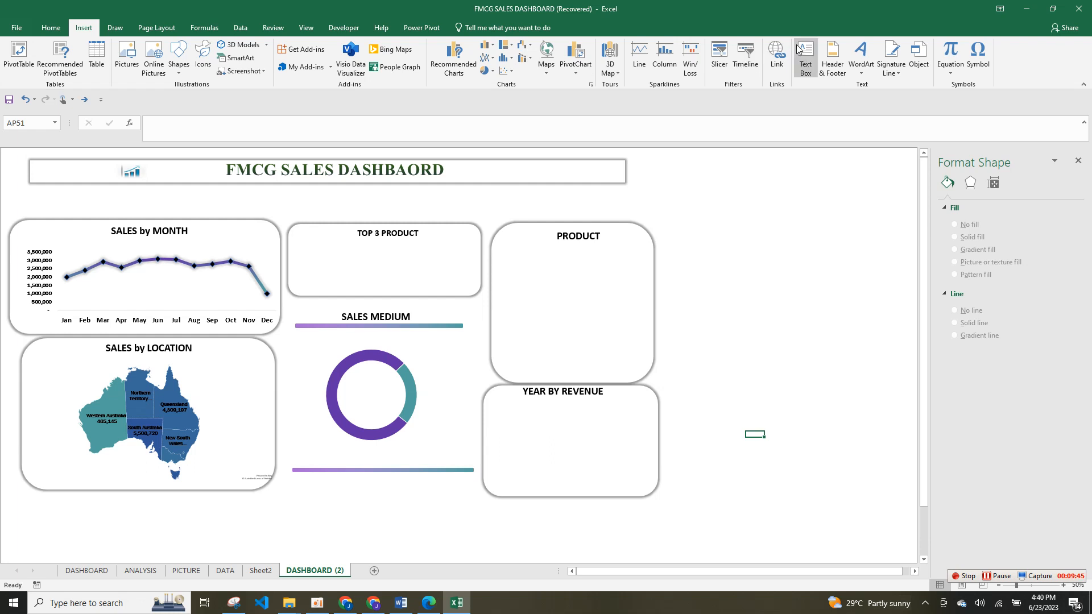
drag(731, 207, 841, 243)
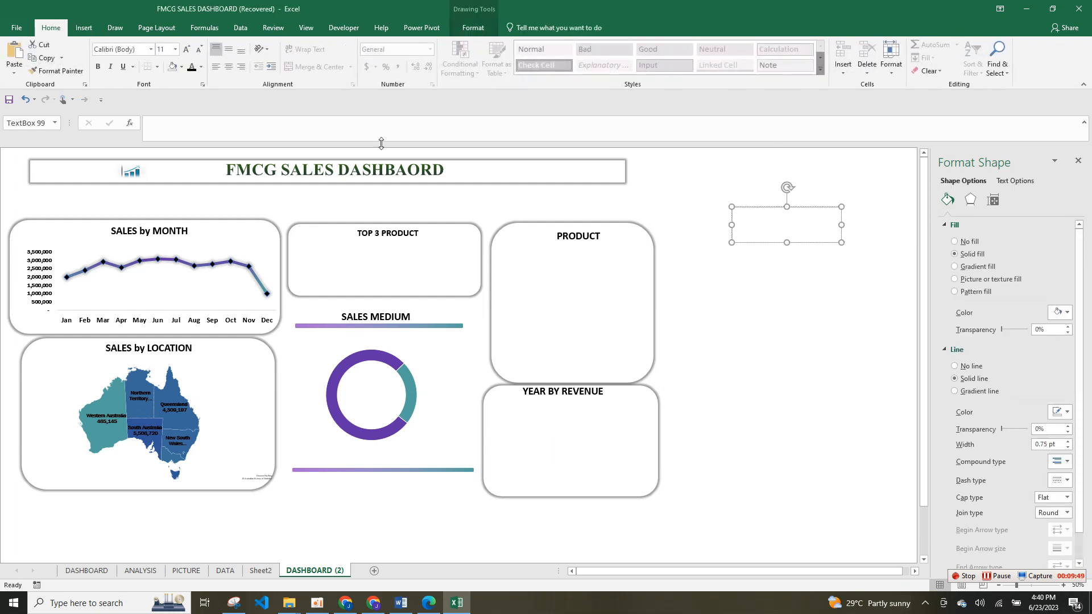
Step: Link the new text box to the total revenue value on Sheet2 with the formula =Sheet2!$J$11
click(374, 124)
text(=)
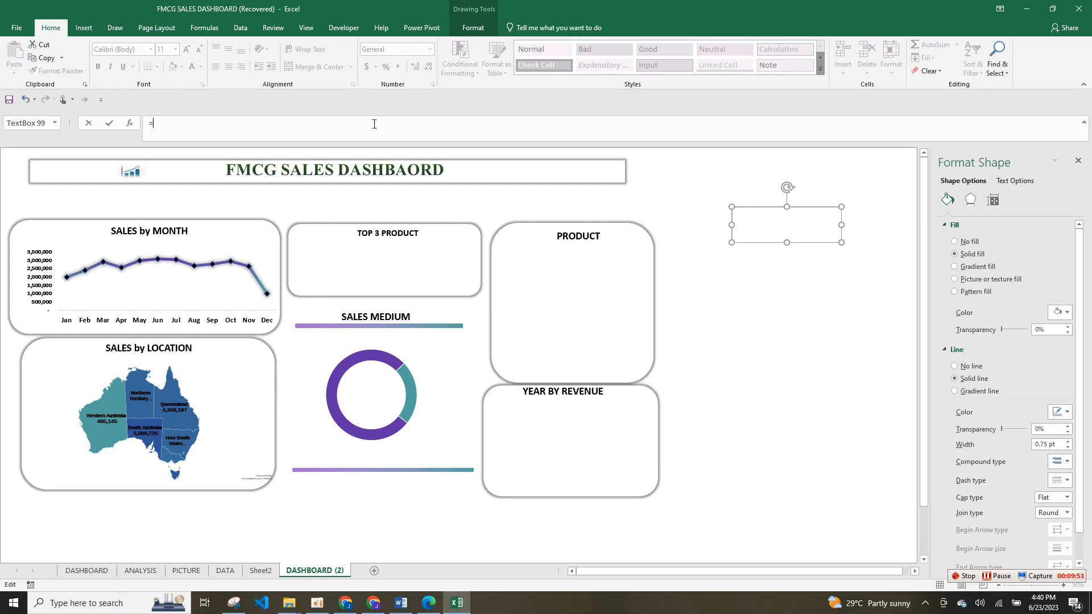
click(248, 576)
click(598, 277)
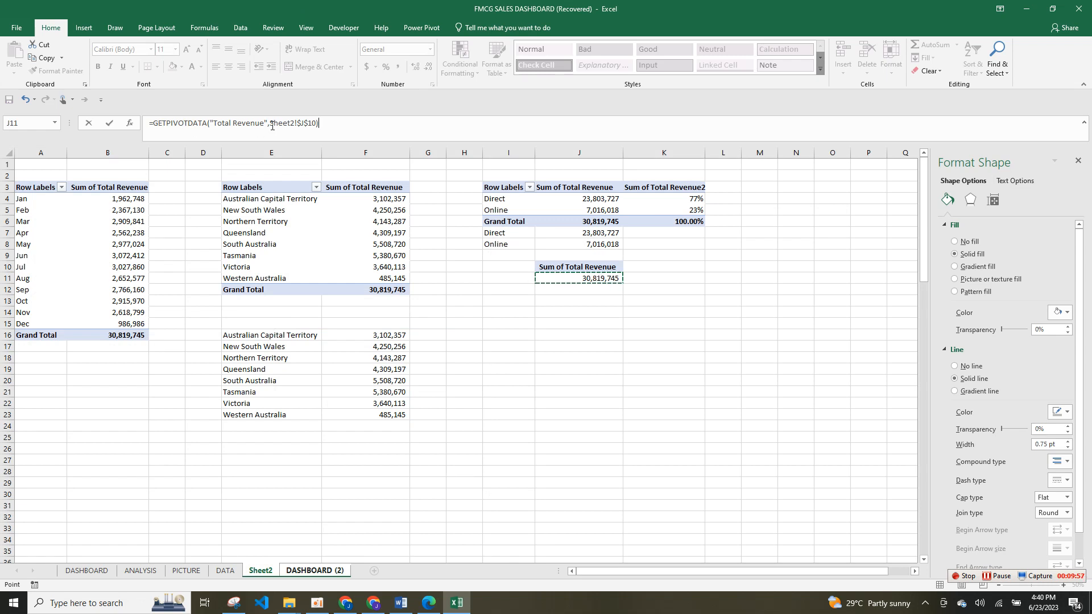
drag(272, 122, 144, 123)
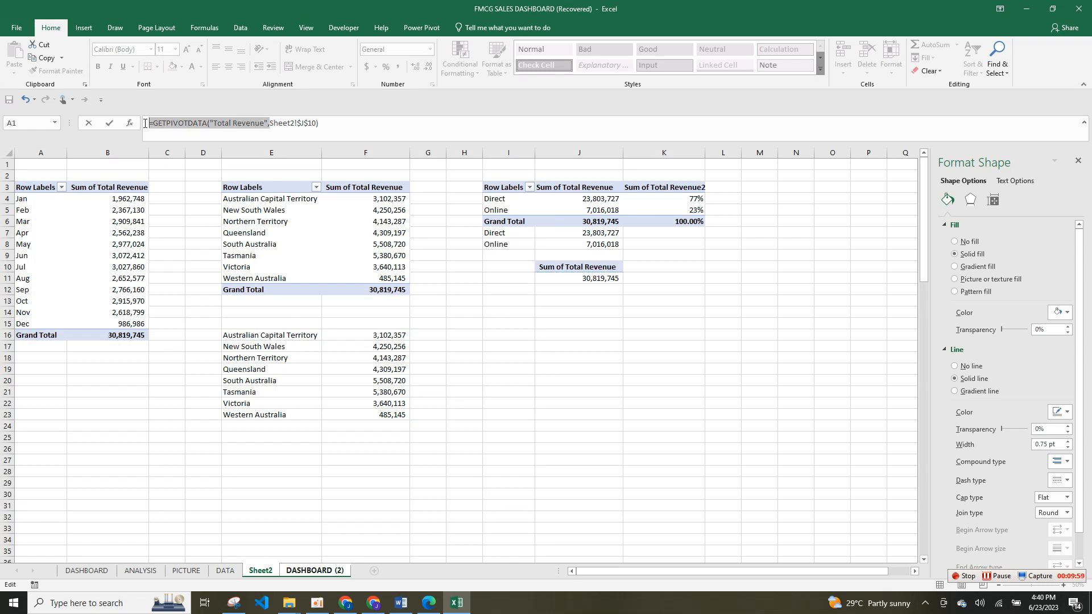
key(BackSpace)
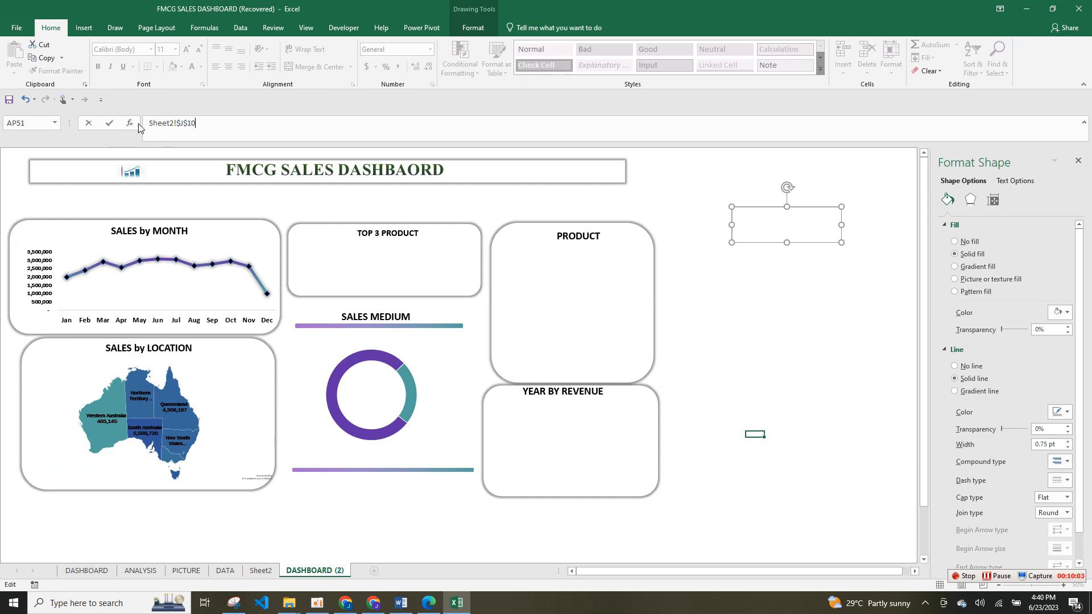
text(=)
key(Return)
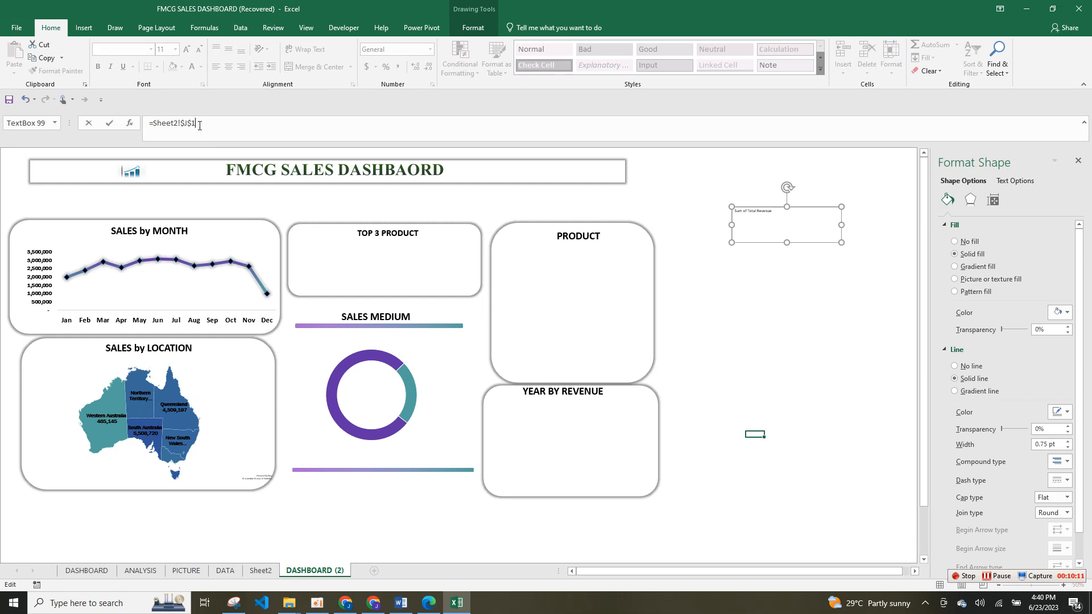
key(Return)
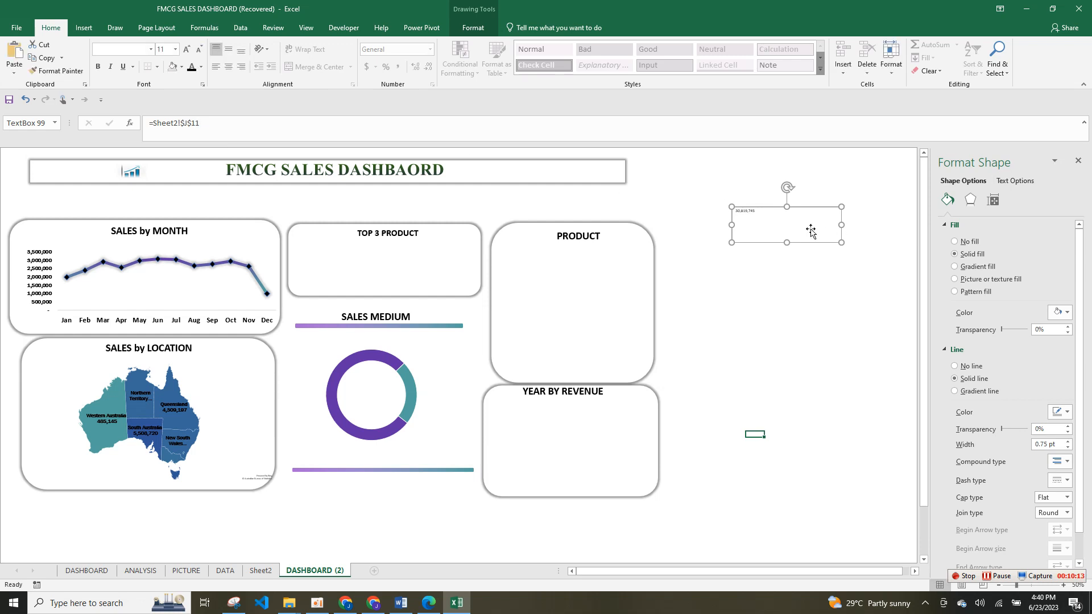
Step: Change the font of the linked revenue figure to Franklin Gothic Book
click(753, 211)
double_click(753, 210)
click(151, 50)
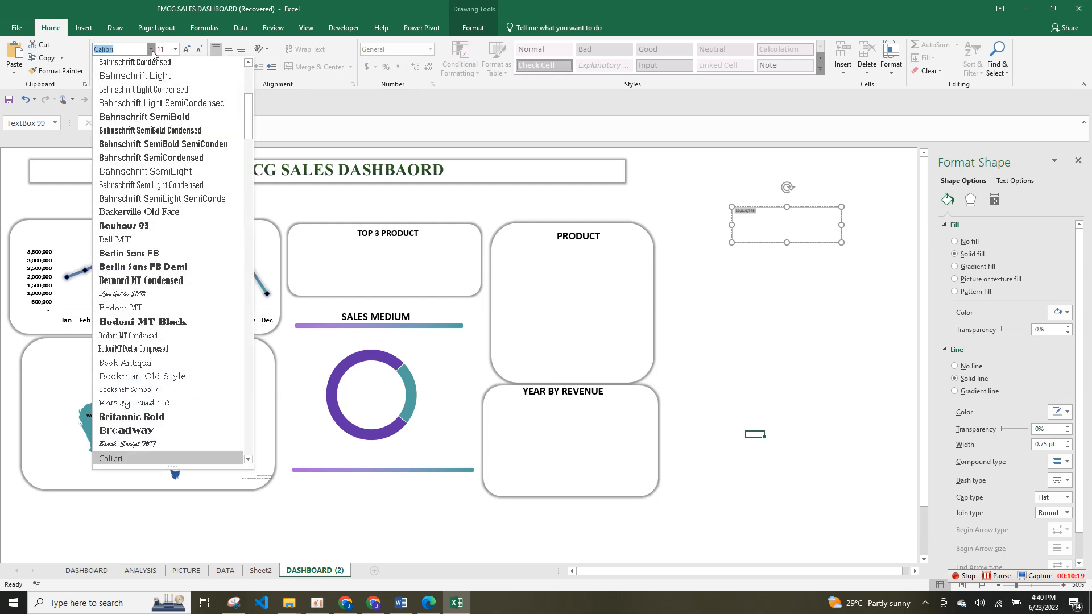
click(151, 51)
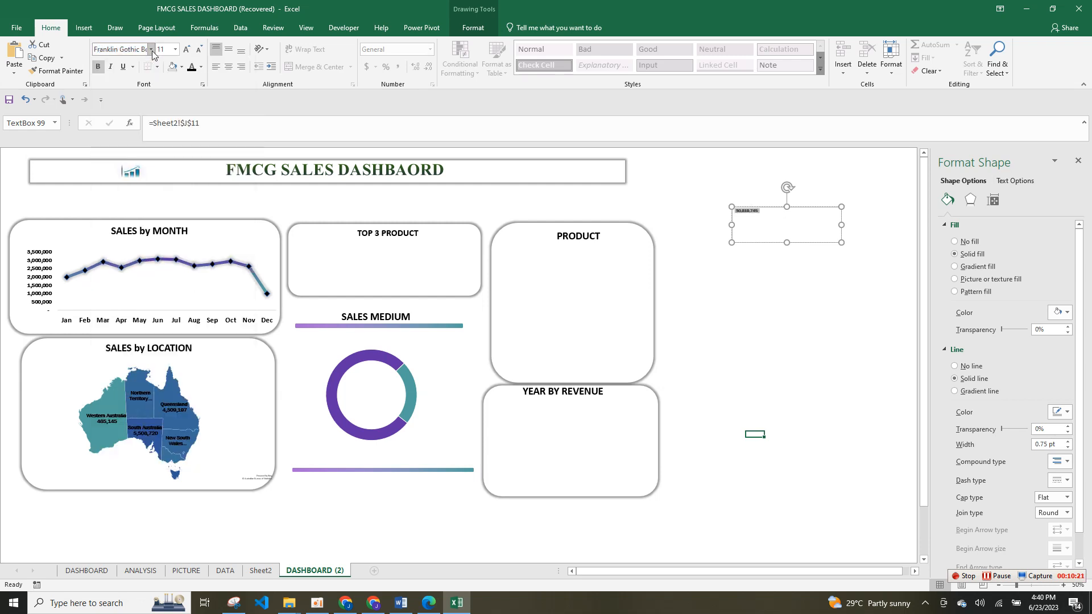
Step: Set the revenue figure to centred 28 pt text and shrink its text box to about 3.4" wide and 0.92" high
click(186, 50)
click(186, 50)
click(187, 50)
click(186, 50)
click(187, 50)
click(186, 50)
click(186, 50)
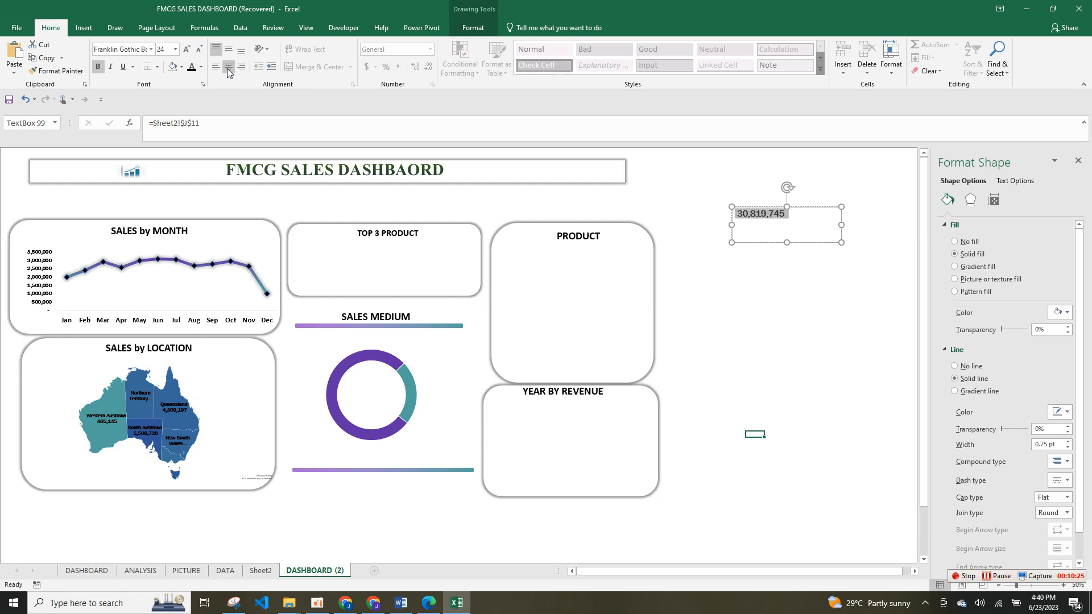
click(228, 67)
click(187, 50)
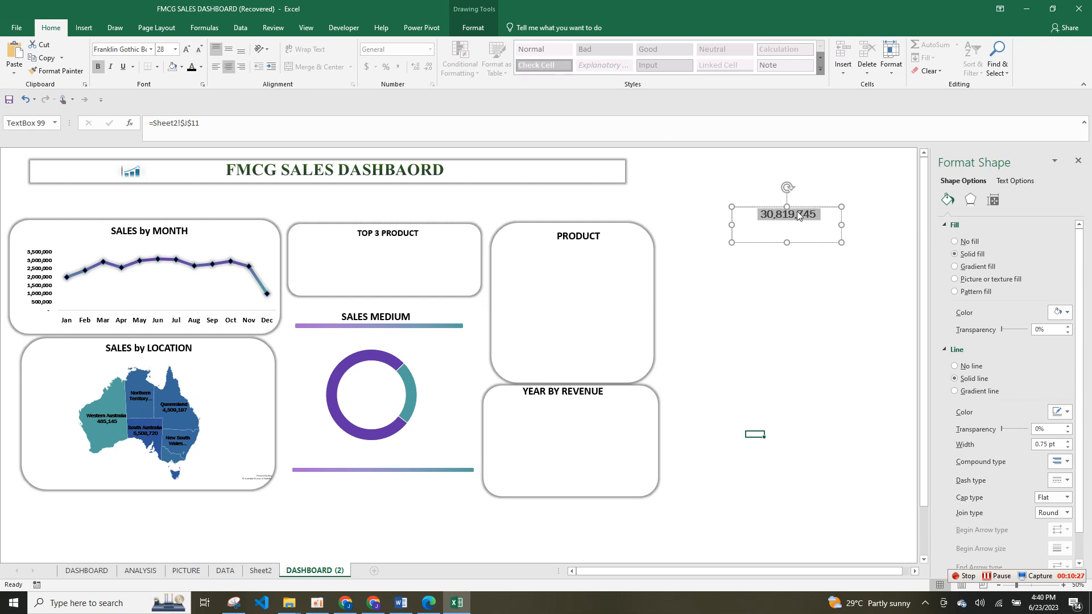
drag(786, 242, 747, 220)
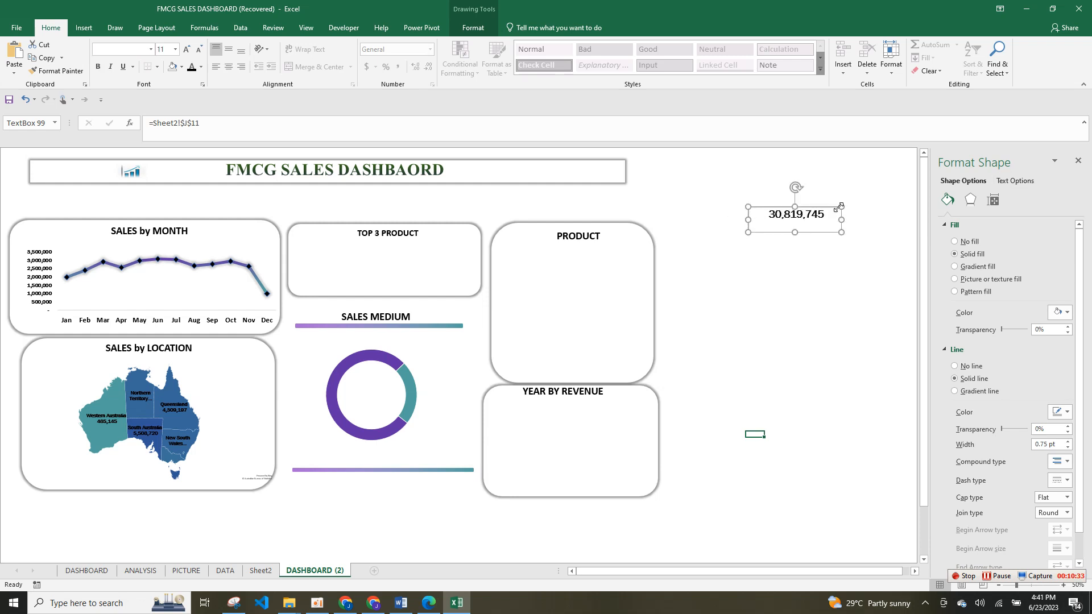
key(ctrl+d)
drag(823, 231, 812, 296)
key(ctrl+d)
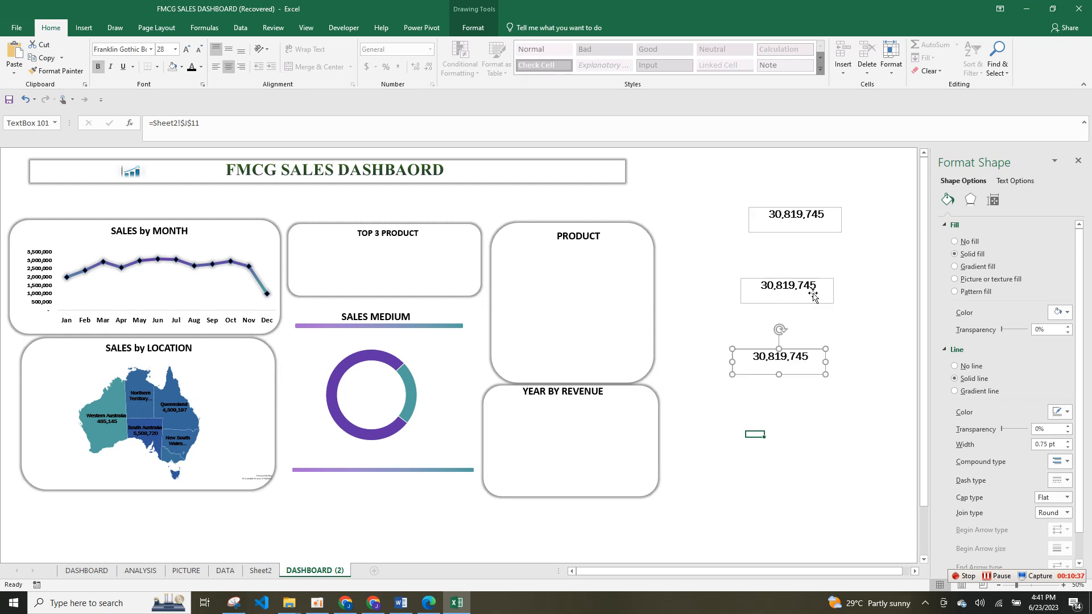
key(ctrl+z)
key(ctrl+z)
key(ctrl+z)
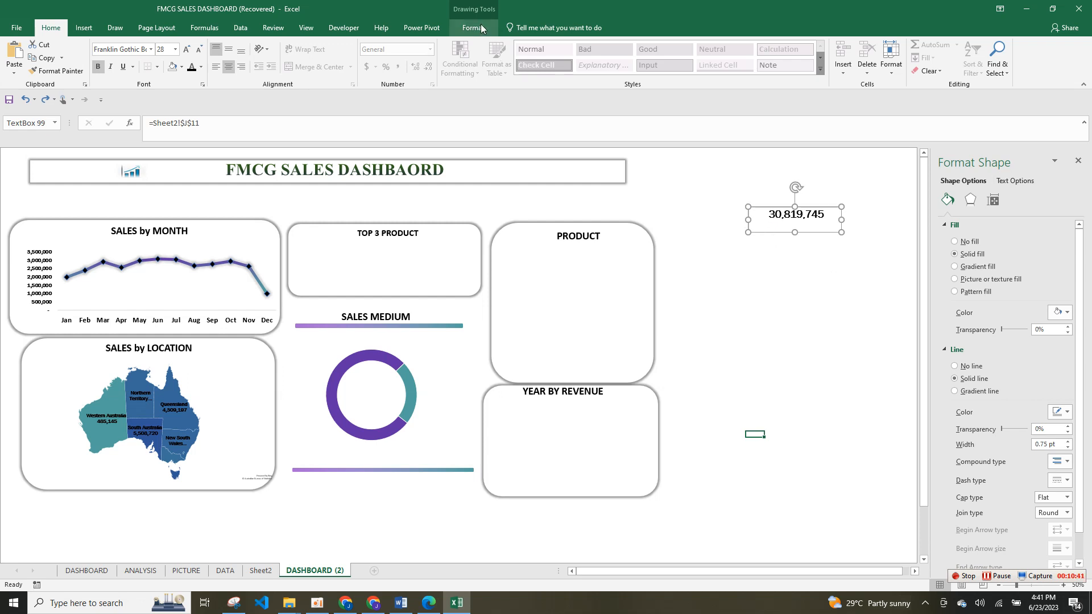
Step: Set the revenue text box to no outline and no fill
click(472, 28)
click(408, 57)
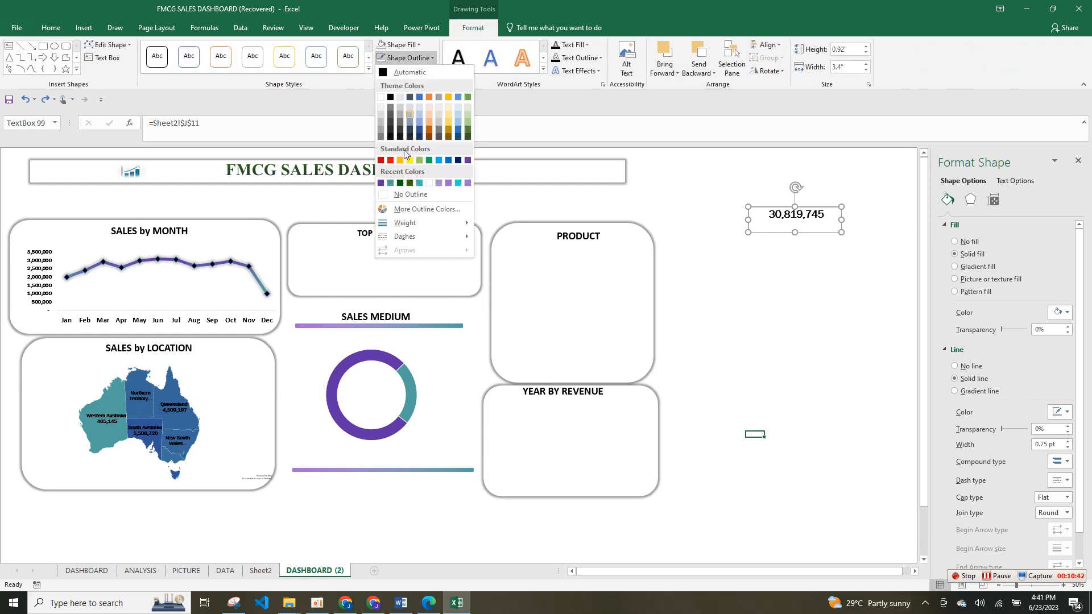
click(406, 195)
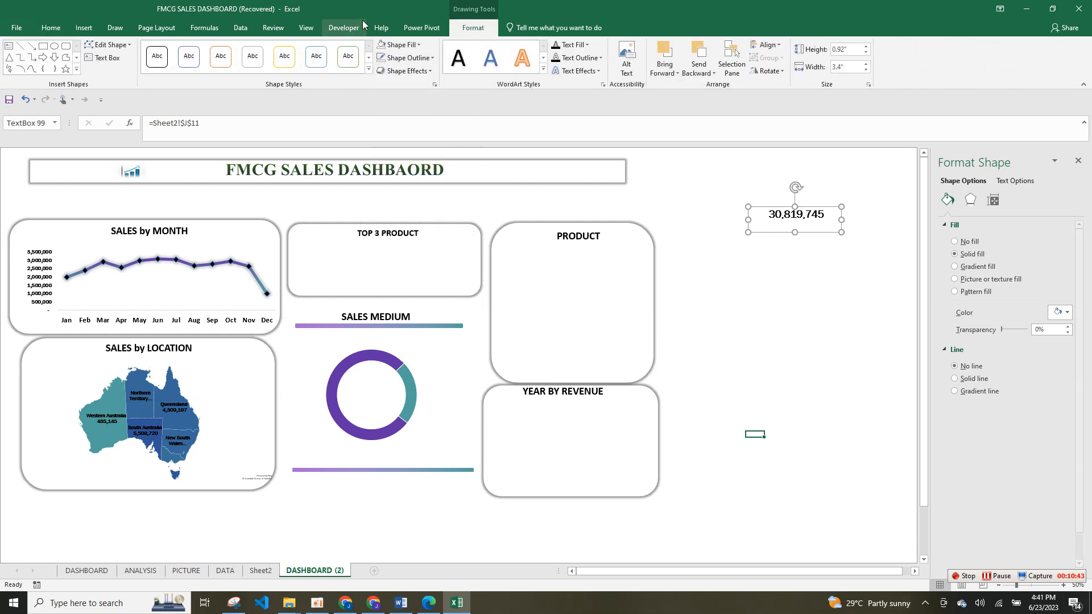
click(420, 59)
click(398, 180)
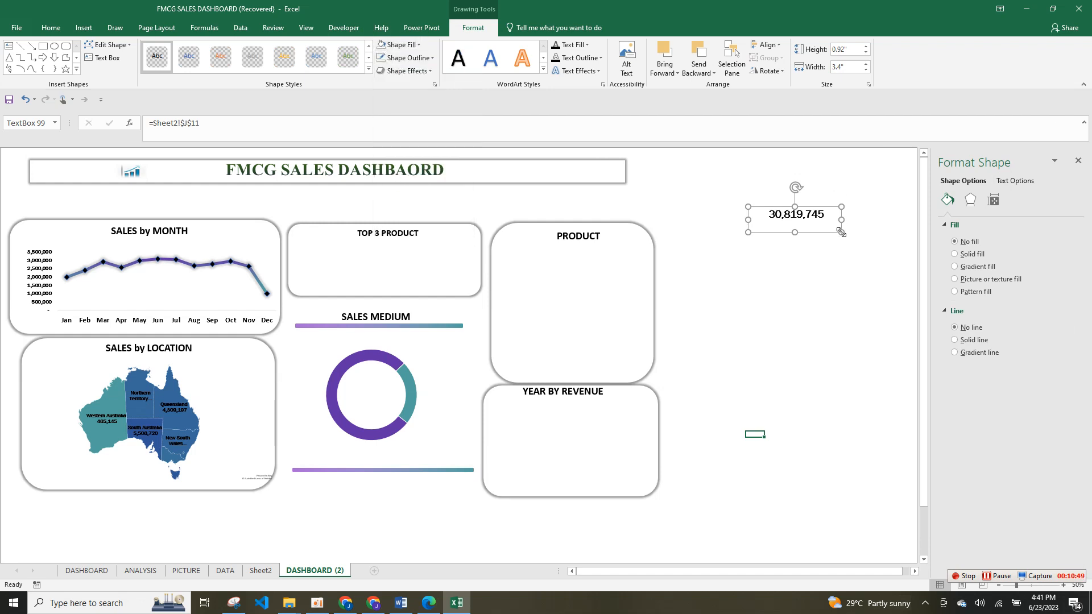
Step: Duplicate the revenue text box twice and move the original into the centre of the doughnut chart
key(ctrl+d)
drag(813, 227, 802, 334)
drag(792, 218, 786, 284)
click(763, 234)
drag(763, 234, 373, 402)
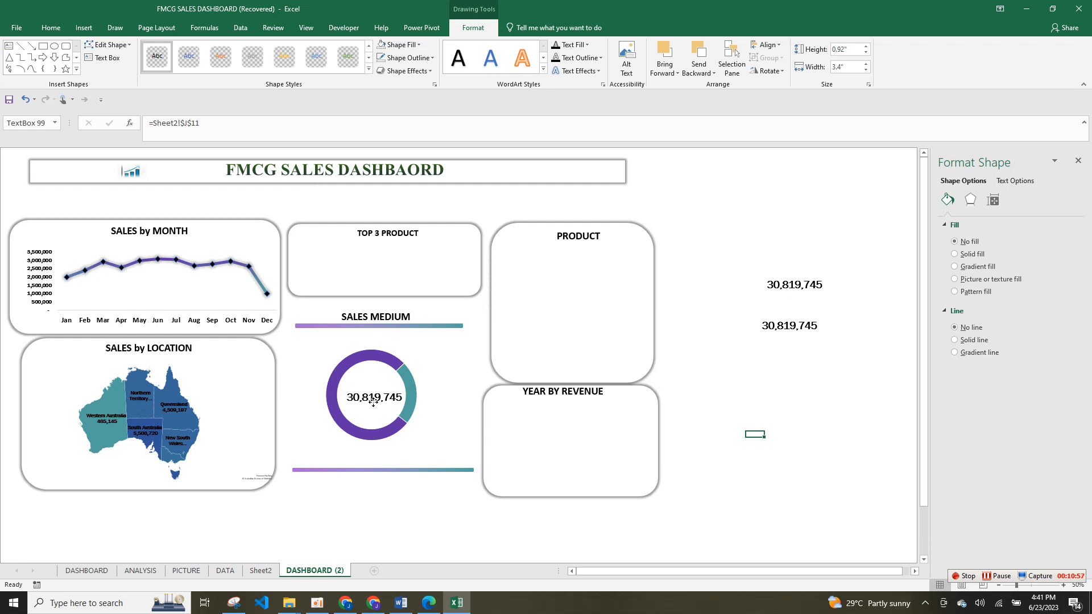
click(790, 290)
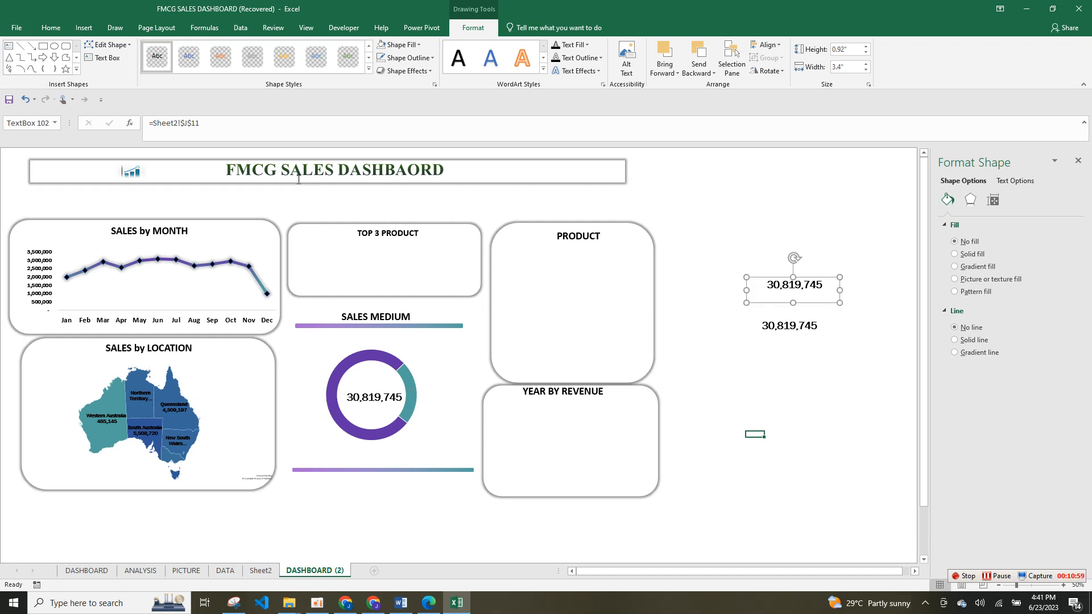
ctrl+click(759, 333)
key(ctrl+a)
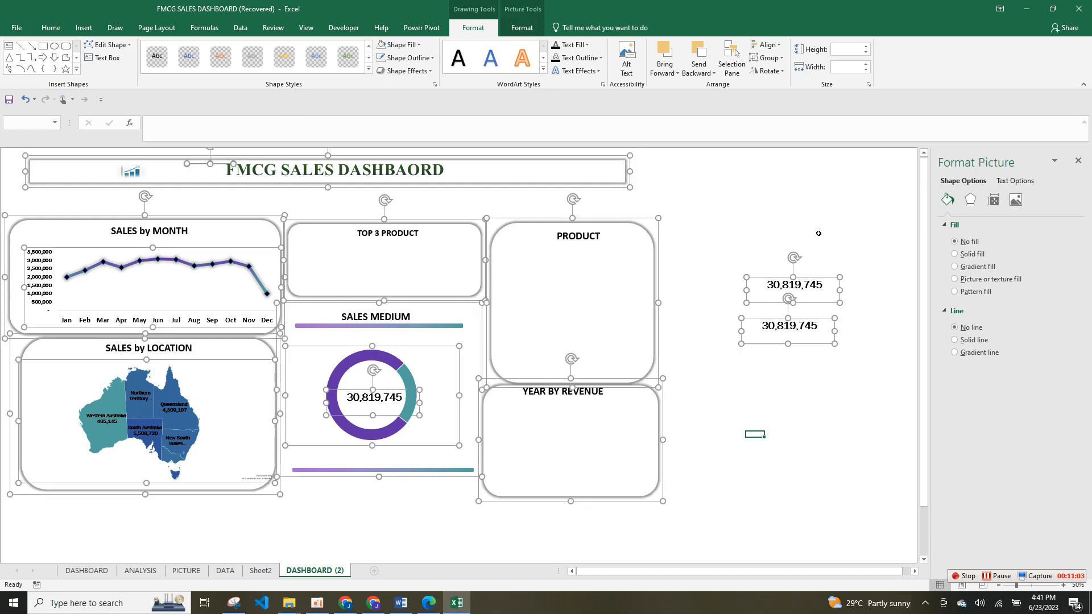
key(Escape)
Step: Replace the text of the upper duplicate with TOTAL SALE and set its font to Calibri (Body)
click(817, 291)
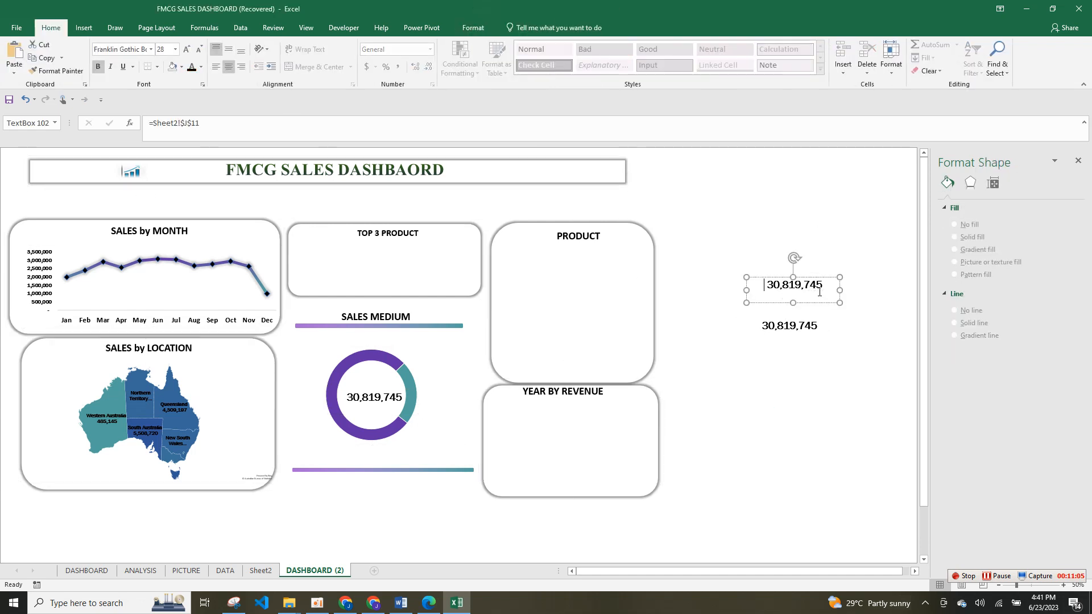
key(ctrl+a)
text(T)
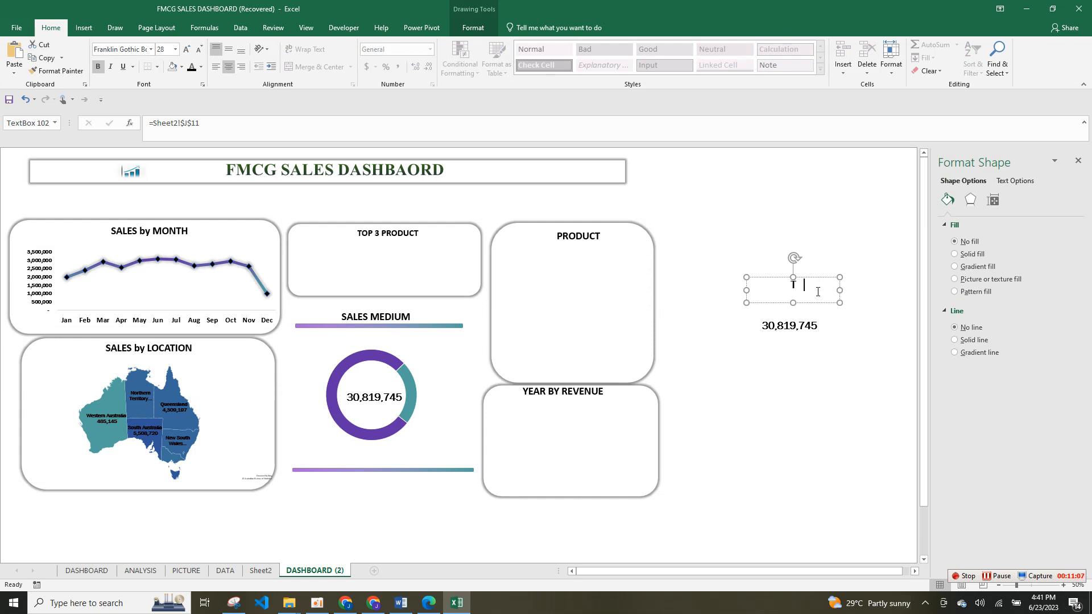
text(OTAL SALE)
key(ctrl+a)
click(151, 49)
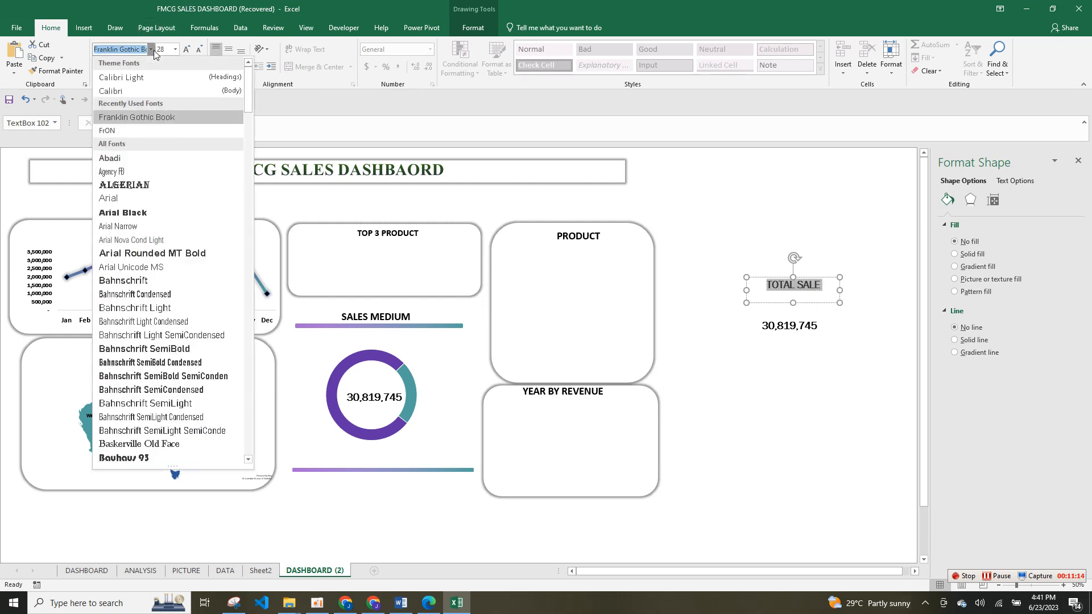
click(143, 92)
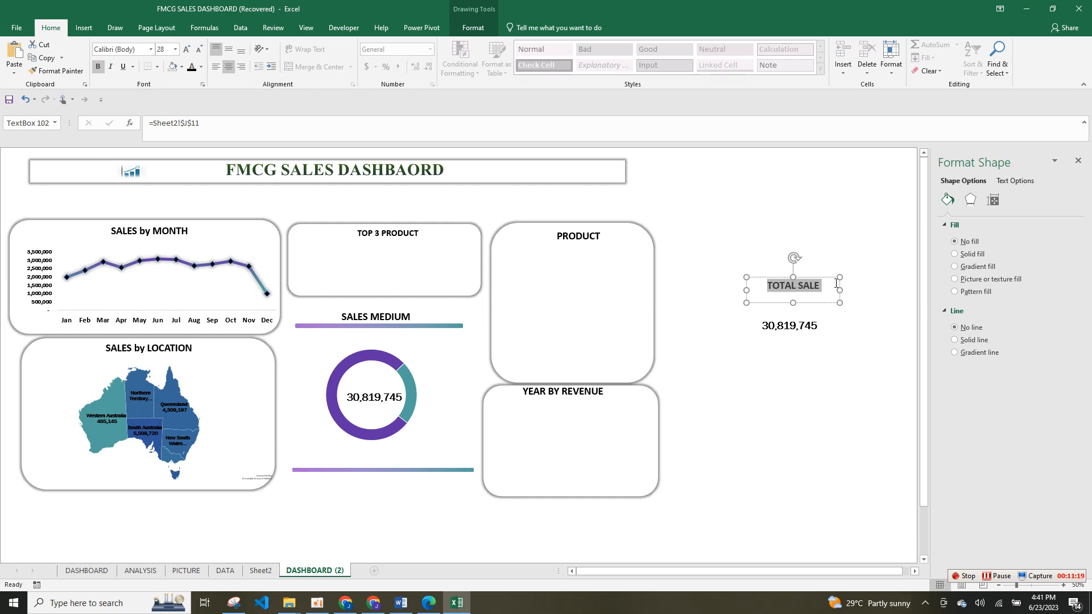
Step: Move the TOTAL SALE text box above the revenue figure inside the doughnut chart and group the two boxes
drag(836, 284, 384, 409)
shift+click(380, 387)
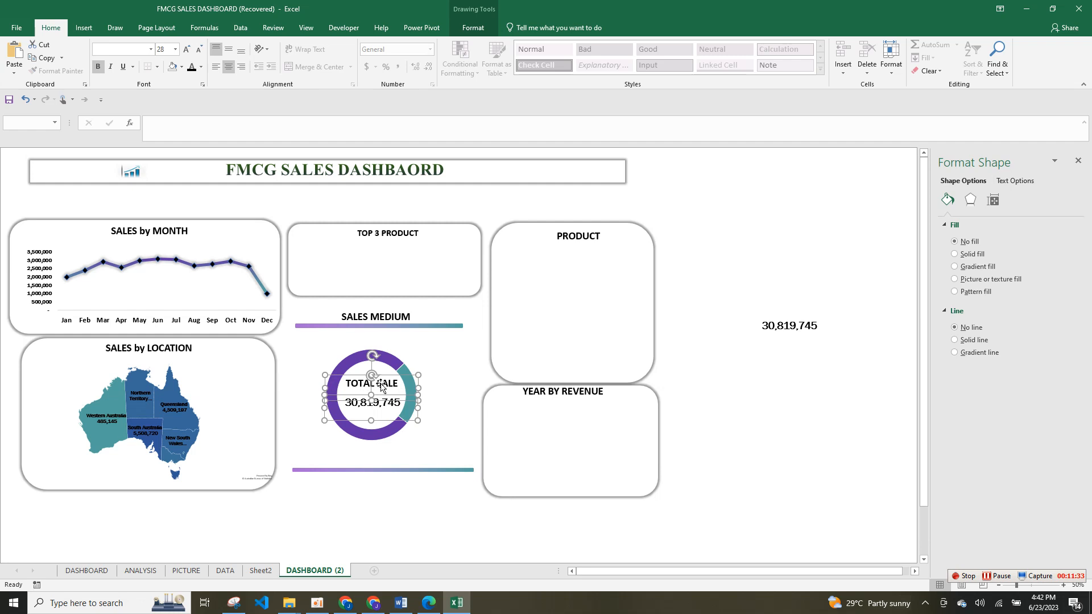
right_click(418, 375)
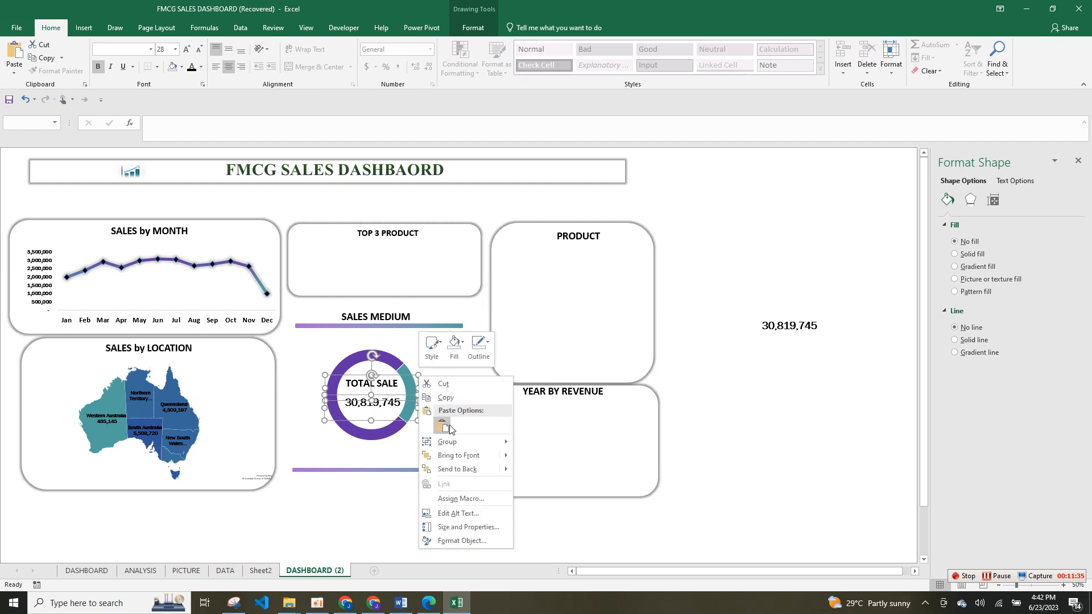
mouse_move(447, 442)
click(556, 446)
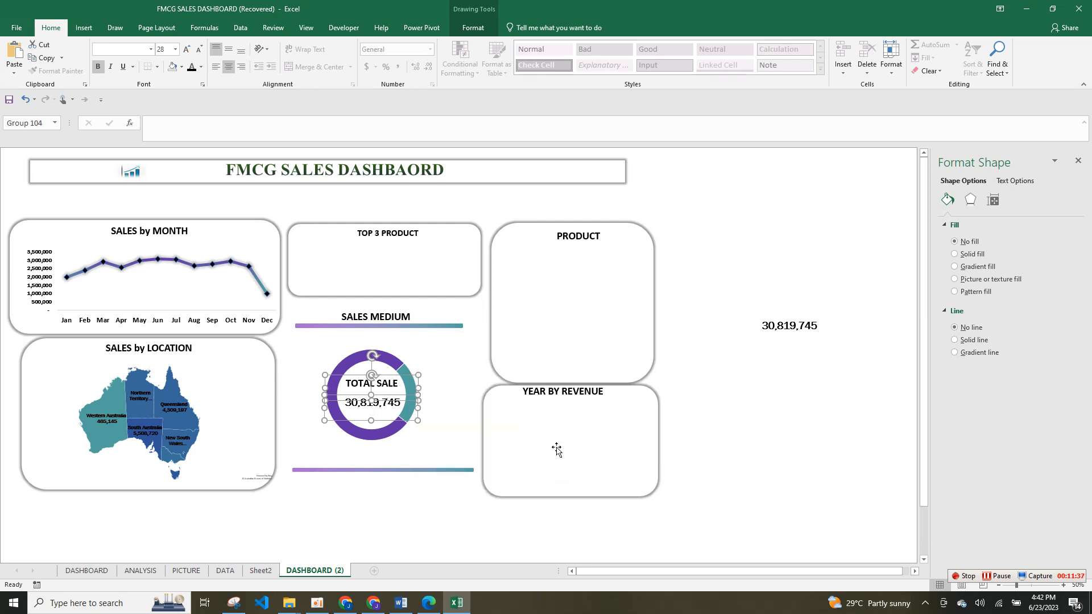
click(780, 414)
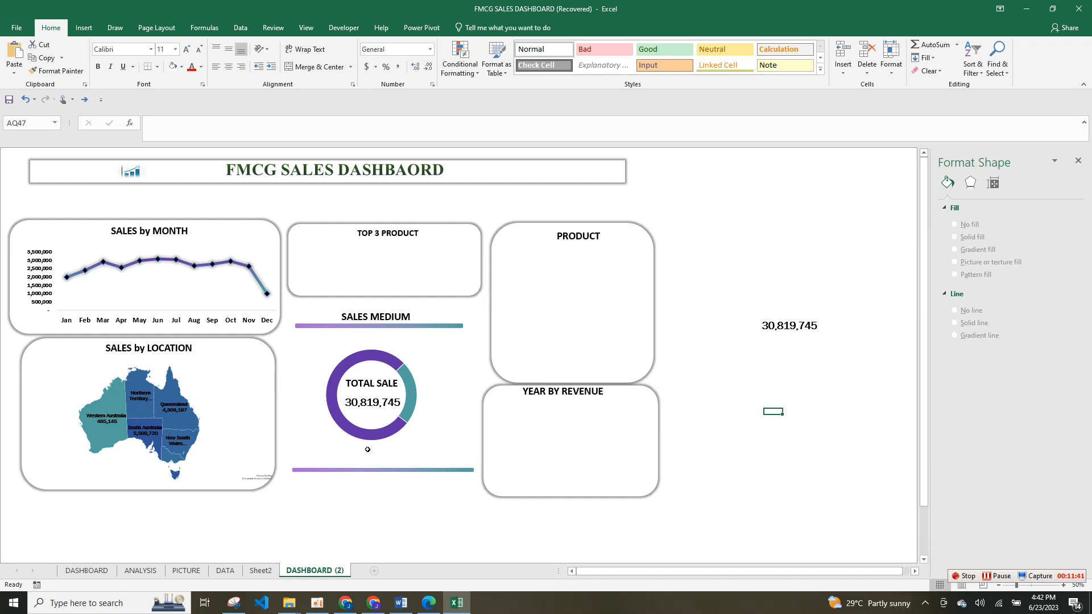
Step: Move the remaining revenue text box closer to the dashboard, duplicate it twice and stack the three boxes vertically
click(824, 323)
drag(823, 323, 772, 297)
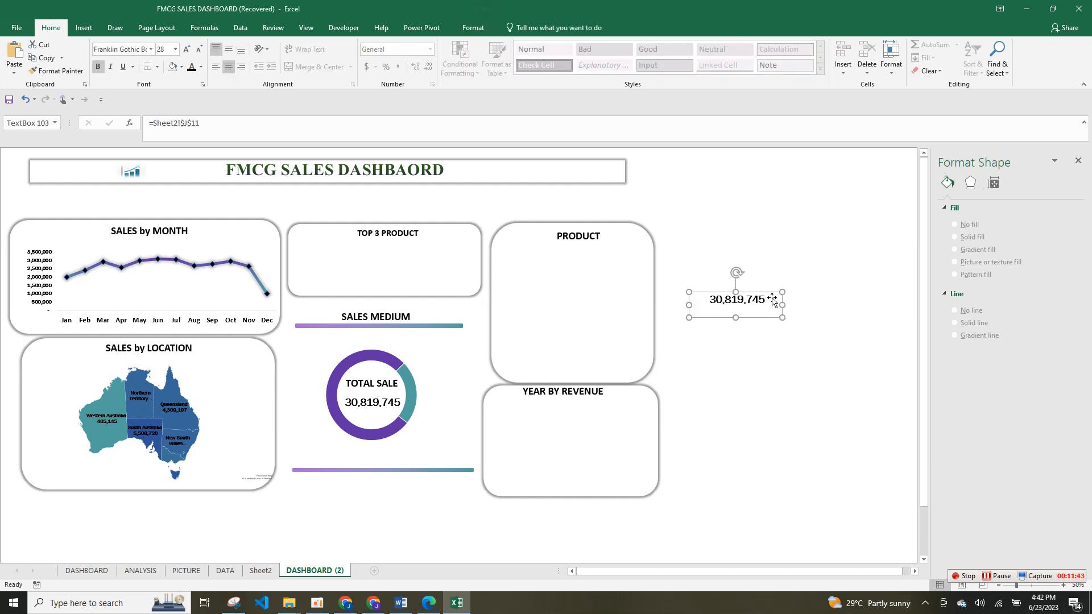
key(ctrl+d)
key(ctrl+d)
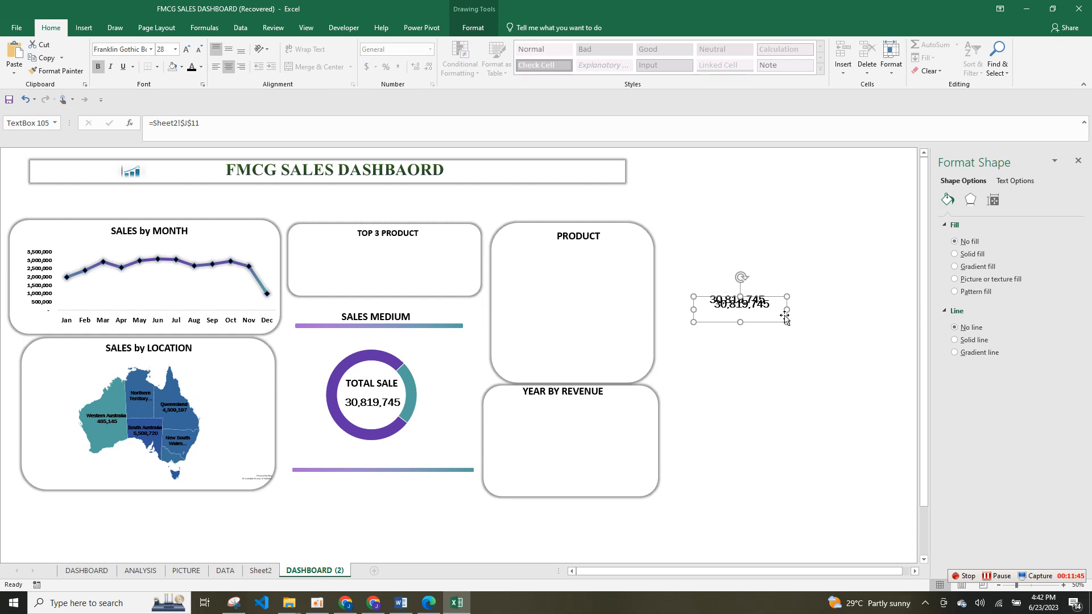
drag(784, 317, 763, 367)
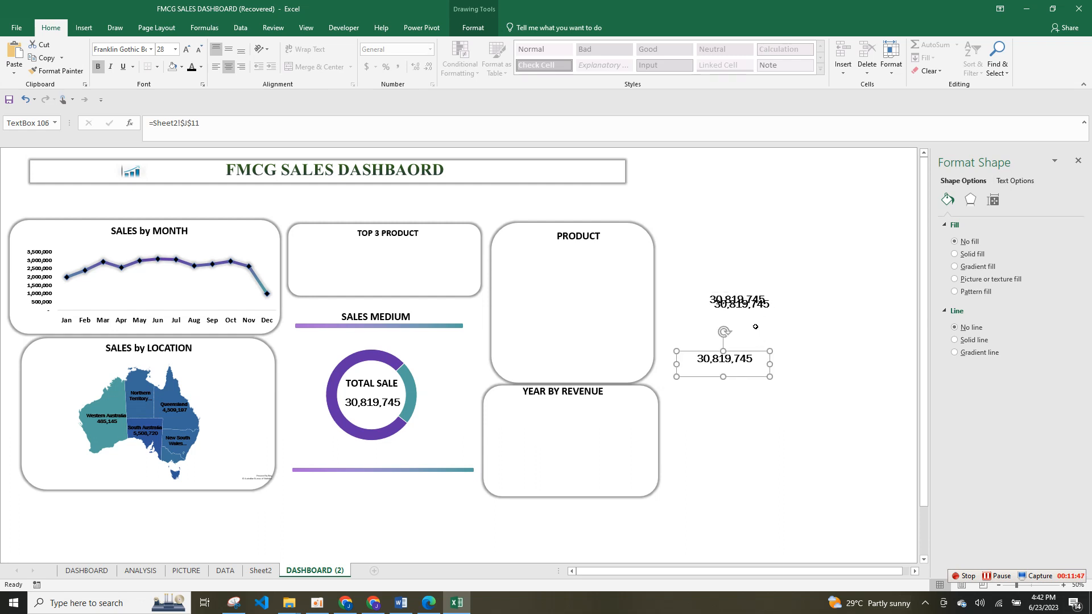
drag(752, 302, 724, 331)
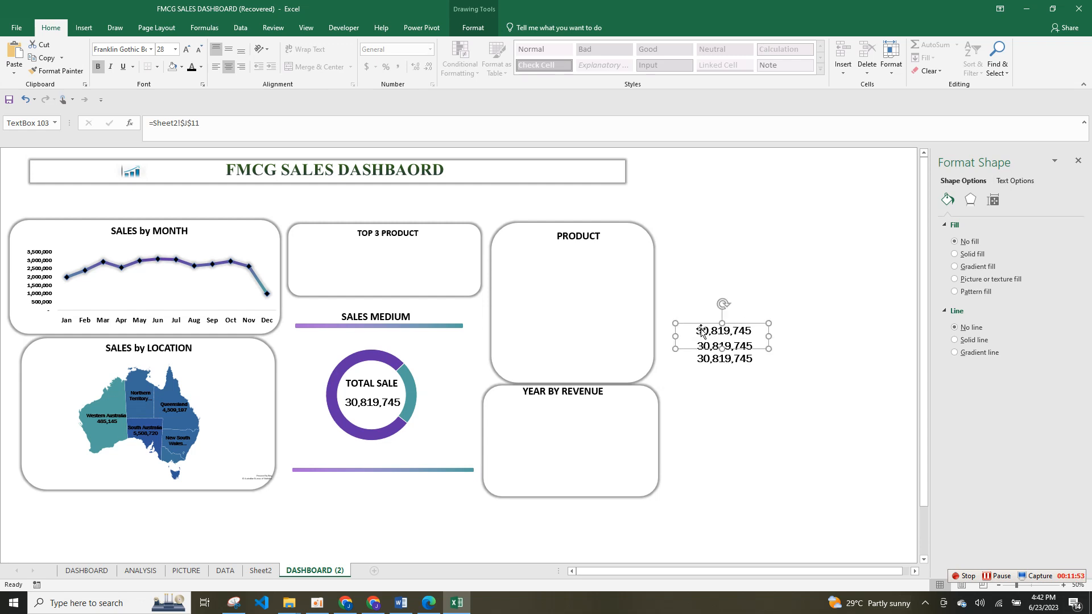
Step: Replace the top stacked box's text with DIRECT and format it in purple Calibri (Body)
click(700, 331)
double_click(700, 332)
text(DIRECT)
drag(763, 326, 766, 301)
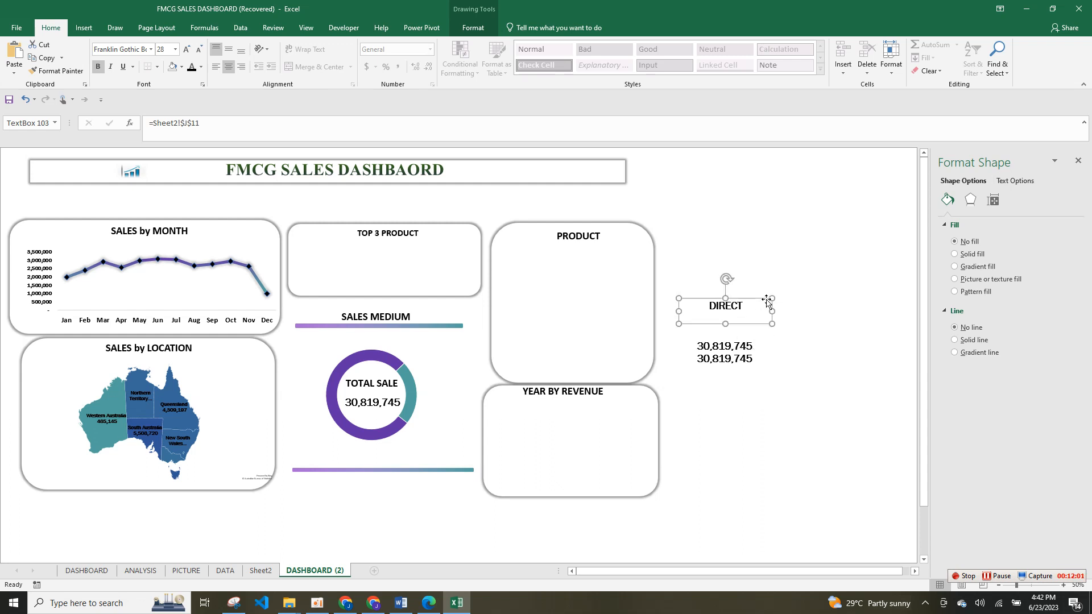
click(151, 49)
click(139, 87)
click(201, 66)
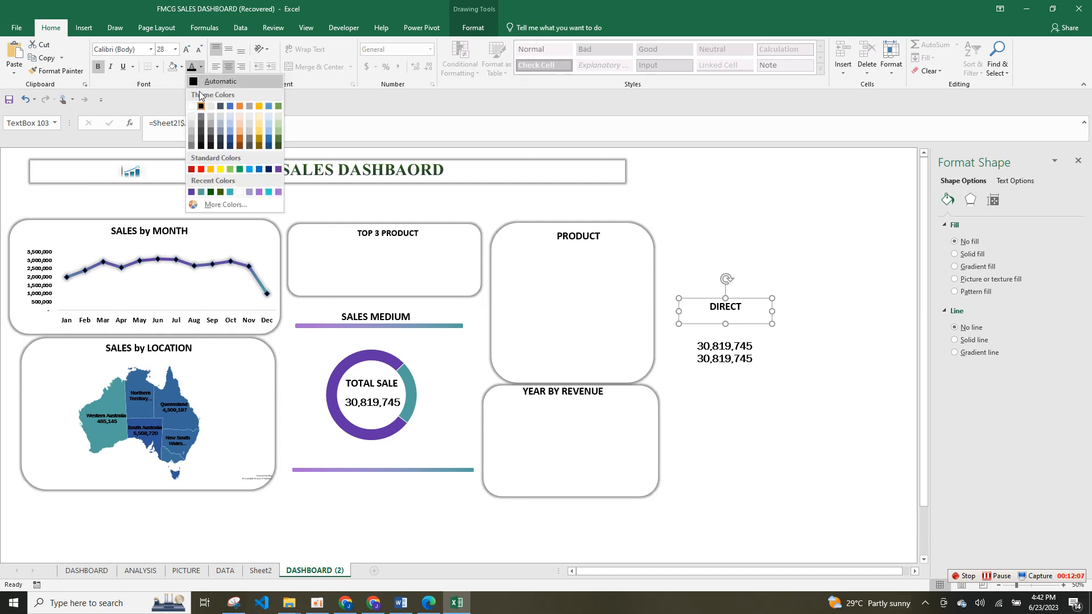
click(192, 192)
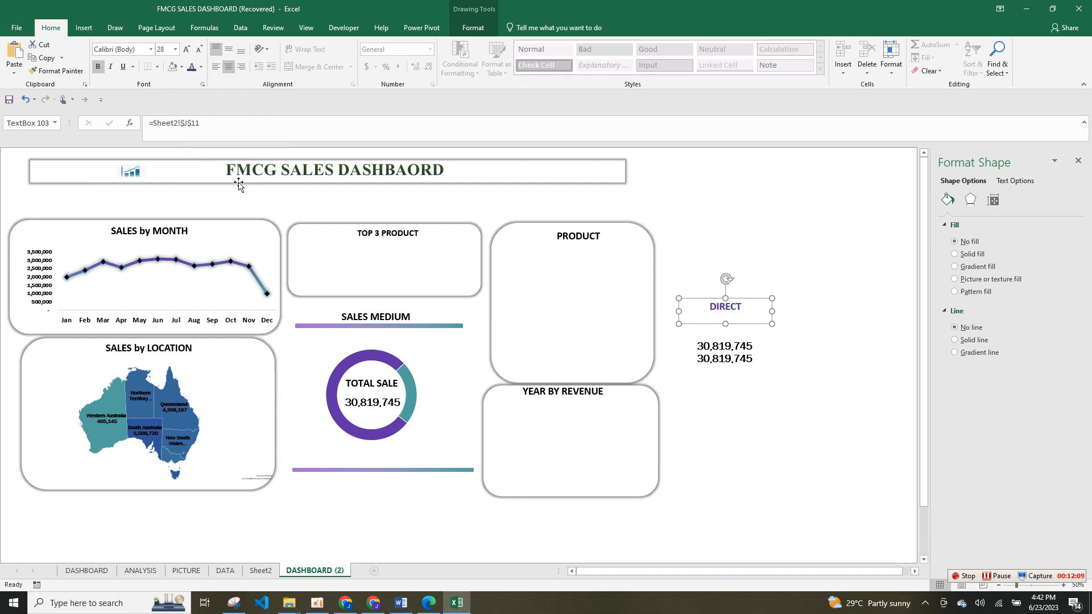
Step: Place the middle revenue box directly under DIRECT and link it to the Direct percentage with =Sheet2!$K$4
drag(729, 346, 729, 327)
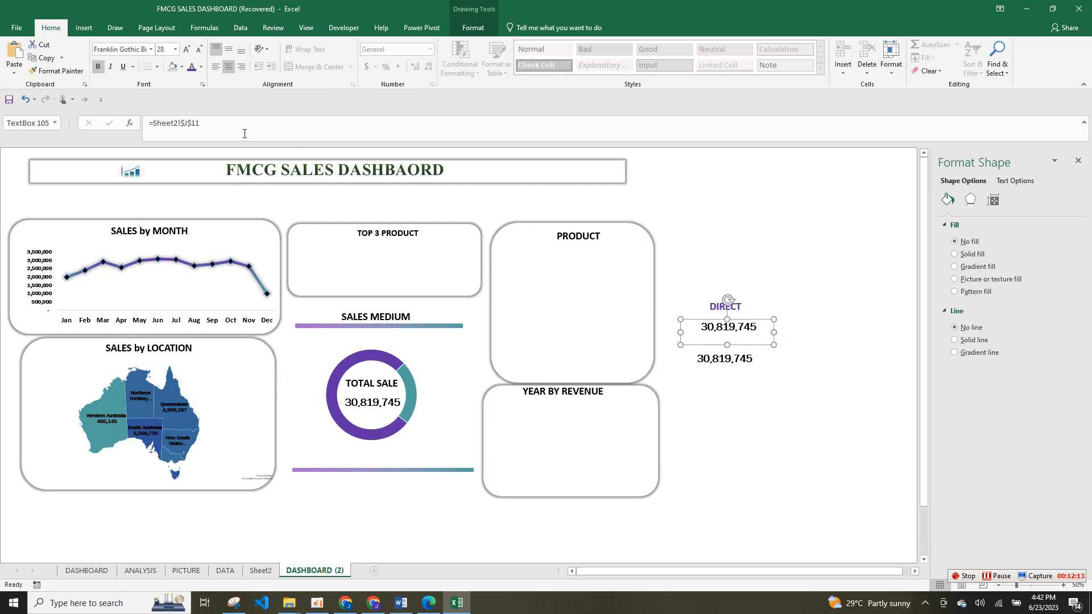
drag(218, 126, 157, 125)
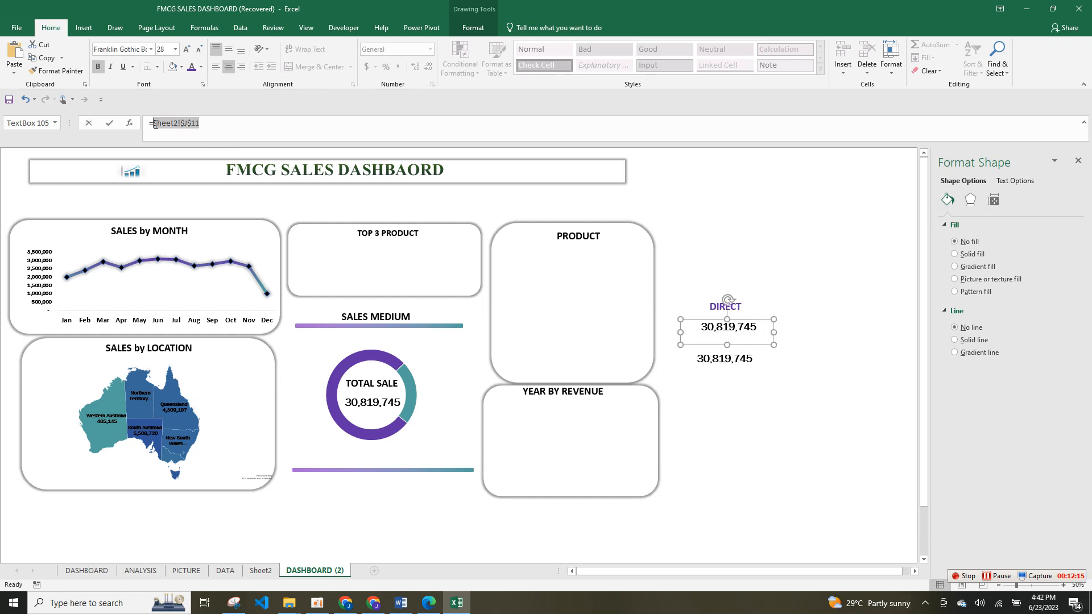
key(BackSpace)
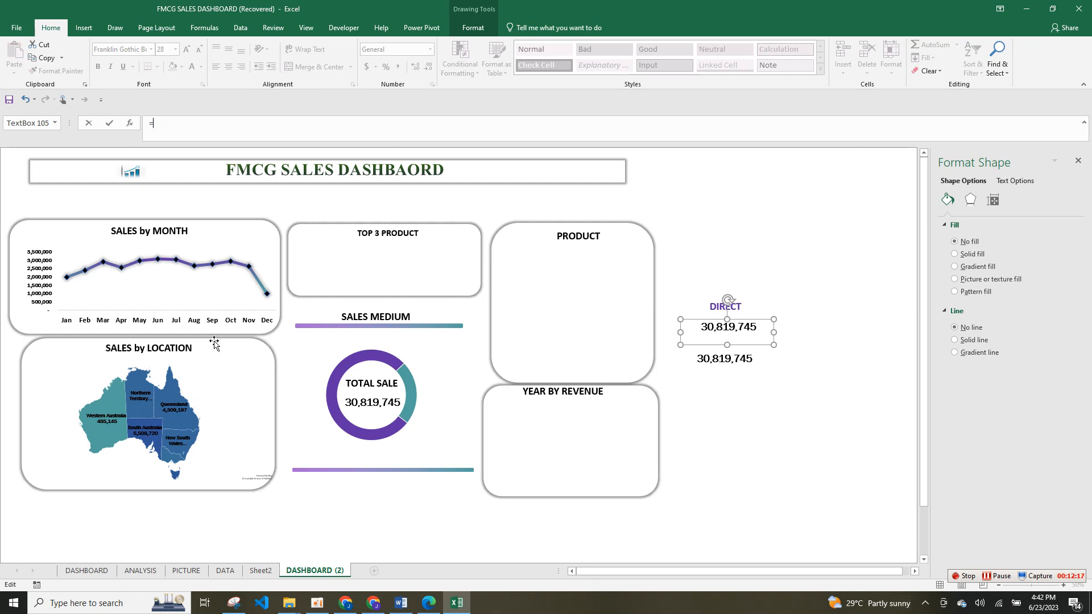
click(261, 571)
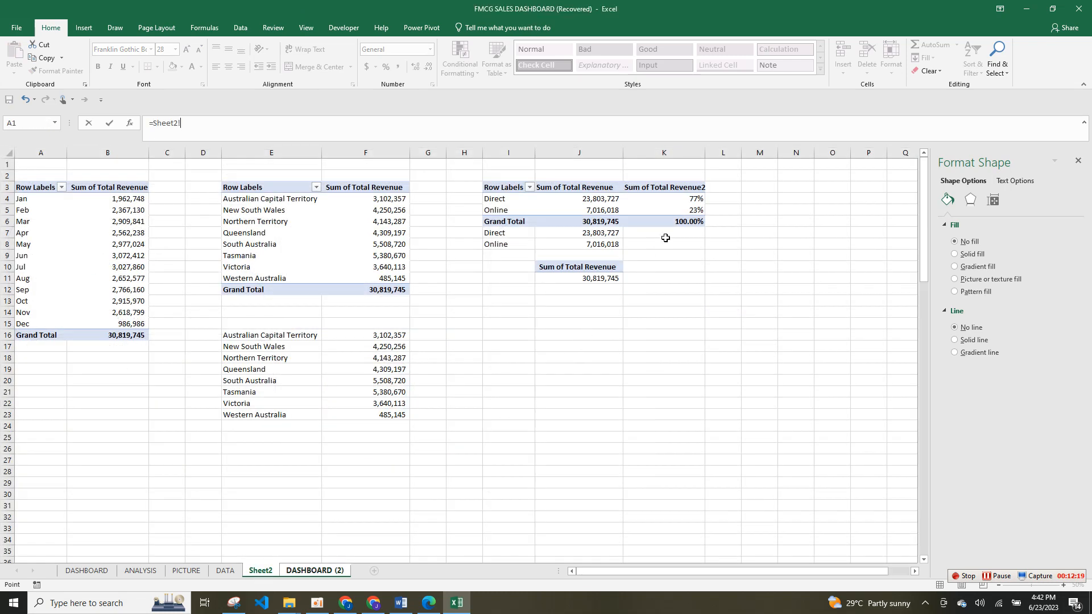
click(696, 200)
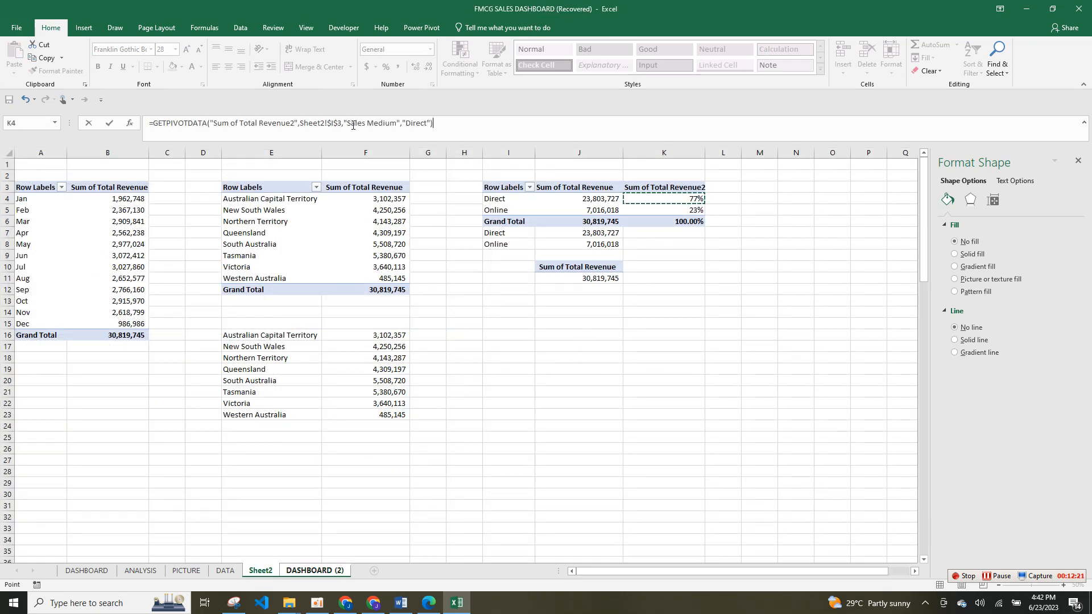
drag(301, 124, 154, 121)
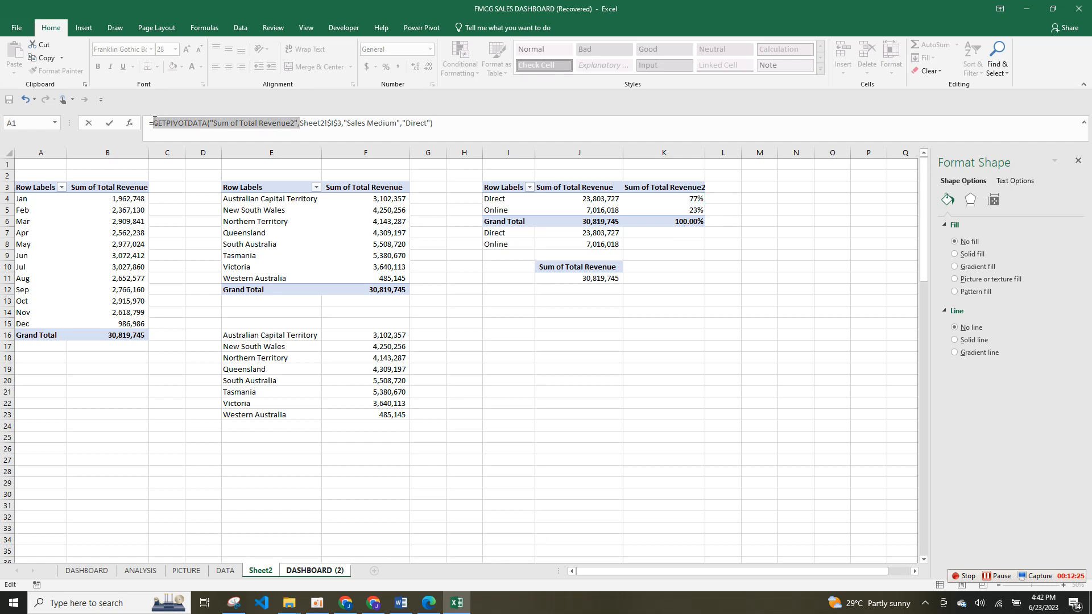
key(BackSpace)
drag(288, 122, 196, 125)
key(BackSpace)
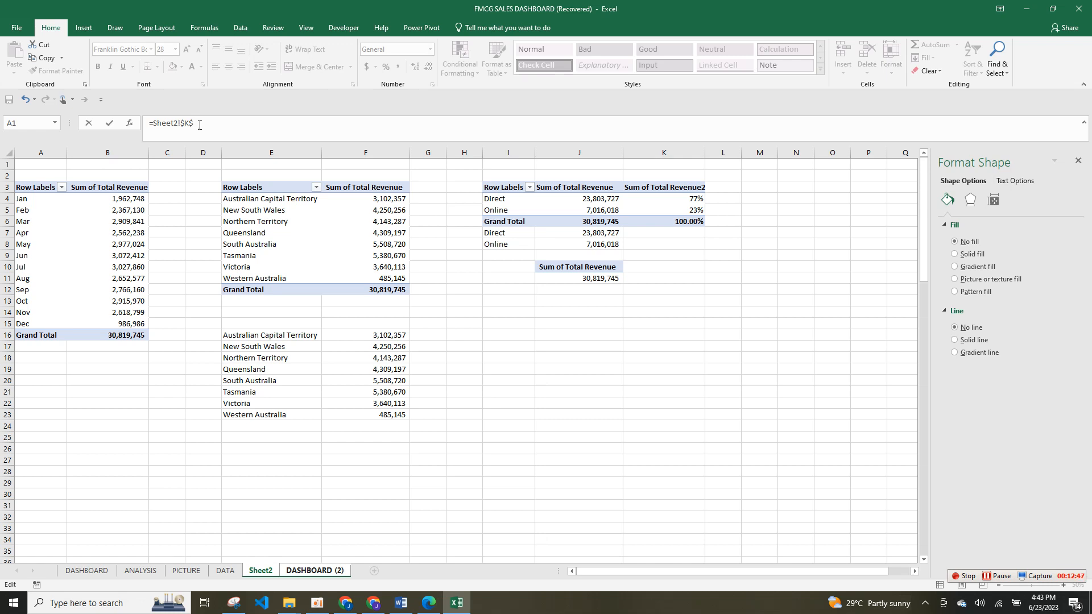
key(Return)
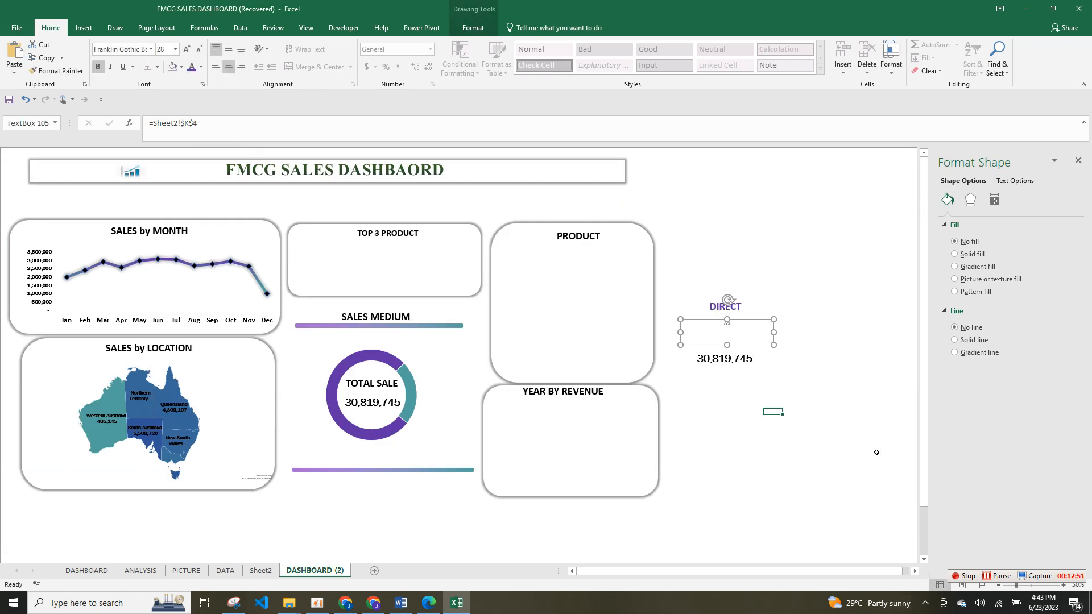
Step: Format the linked percentage under DIRECT as bold, purple, 28 pt Franklin Gothic Book
click(727, 328)
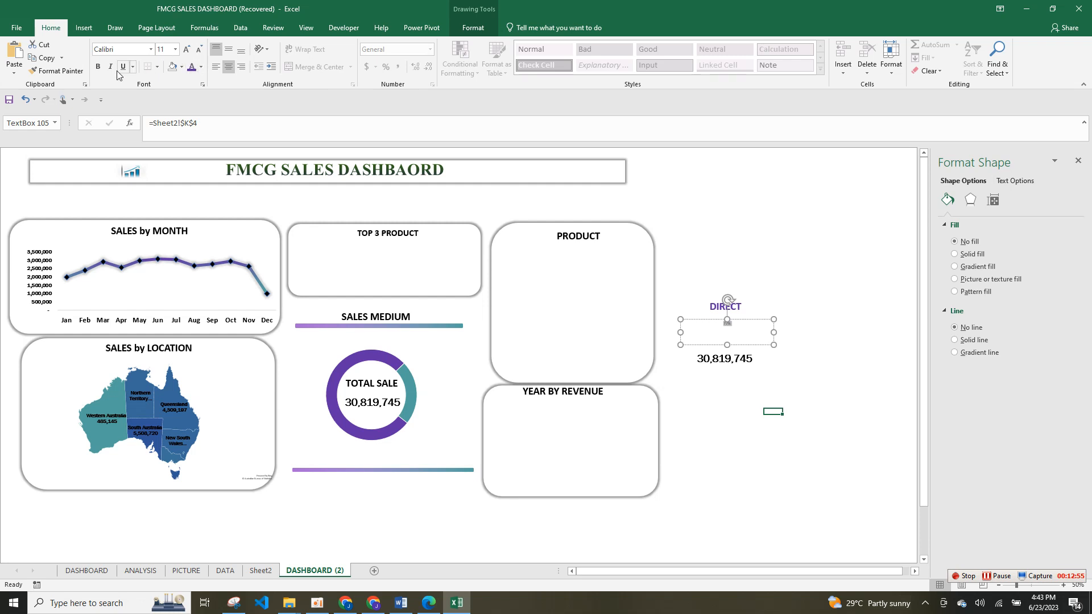
click(98, 67)
click(151, 51)
text(Franklin Gothic Book)
key(Return)
click(185, 54)
click(184, 54)
click(185, 53)
click(185, 53)
click(185, 54)
click(185, 54)
click(185, 53)
click(185, 54)
click(185, 54)
Step: Duplicate the percentage text box just below the original and link the copy to the Direct revenue with =Sheet2!J7
click(773, 344)
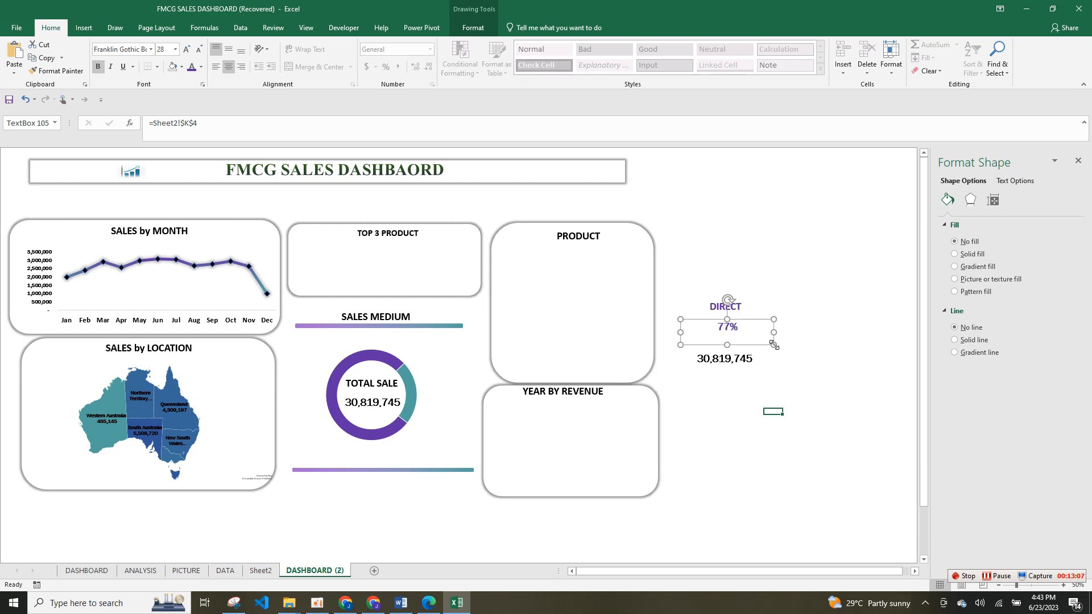
key(ctrl+d)
drag(757, 348, 753, 358)
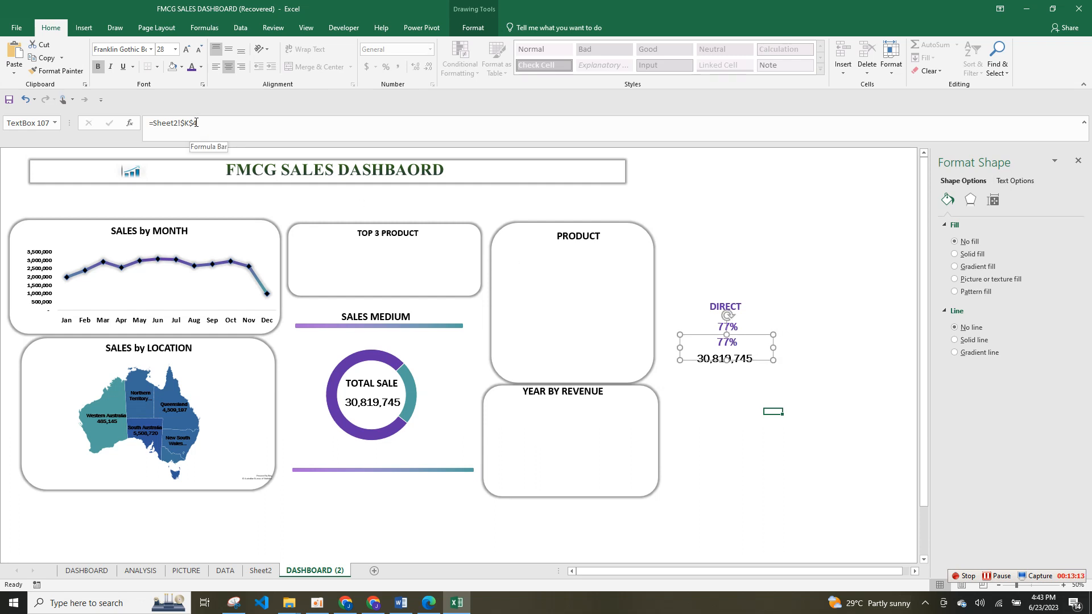
drag(208, 124, 157, 122)
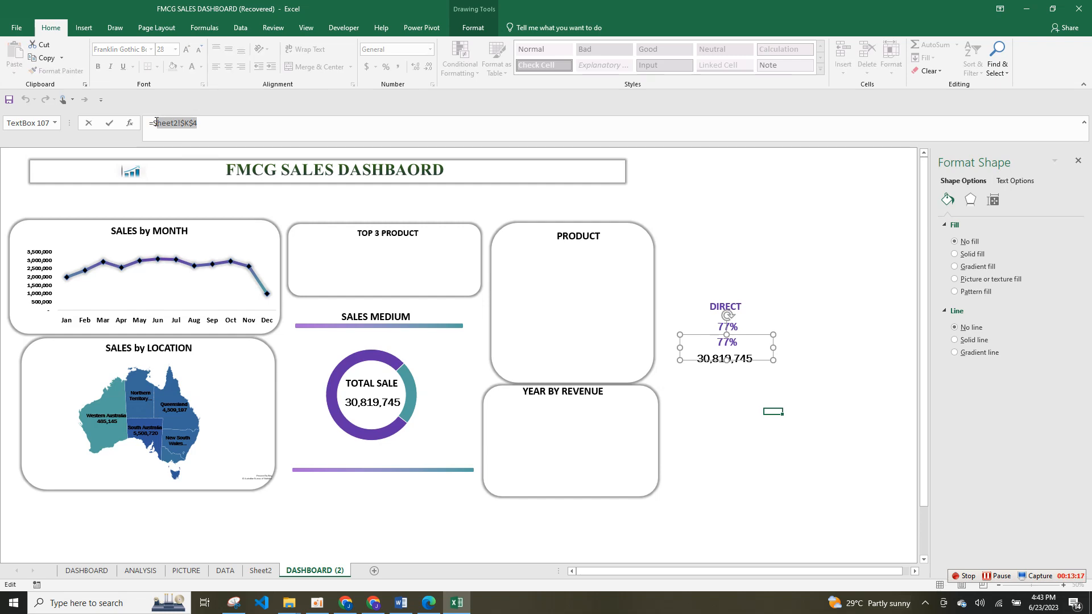
text(S)
key(BackSpace)
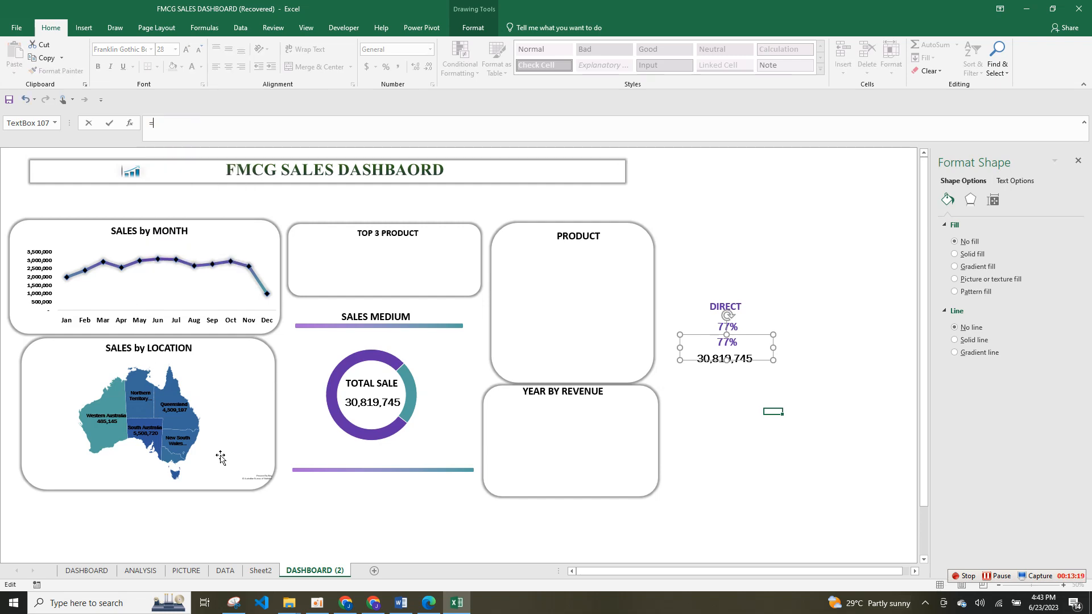
click(259, 571)
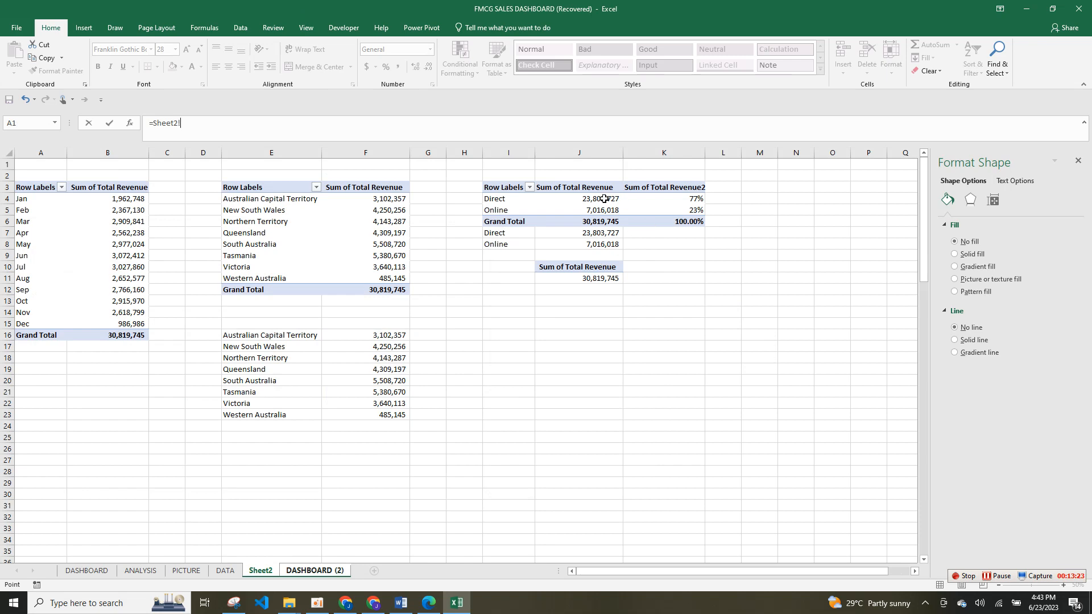
click(592, 232)
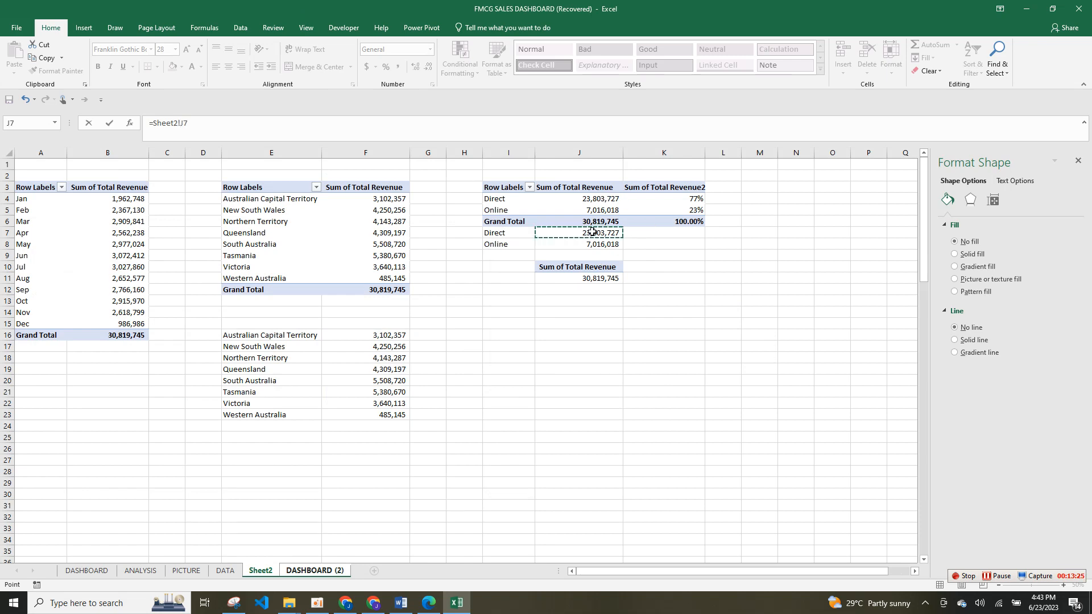
key(Return)
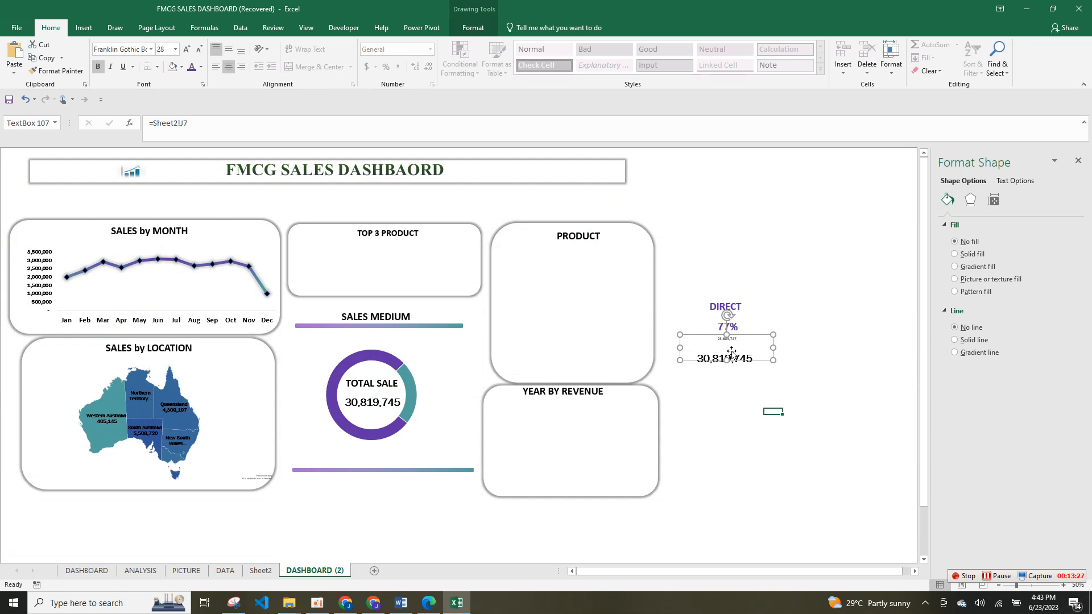
Step: Format the linked Direct revenue figure as bold, purple, 28 pt Franklin Gothic Book
double_click(729, 340)
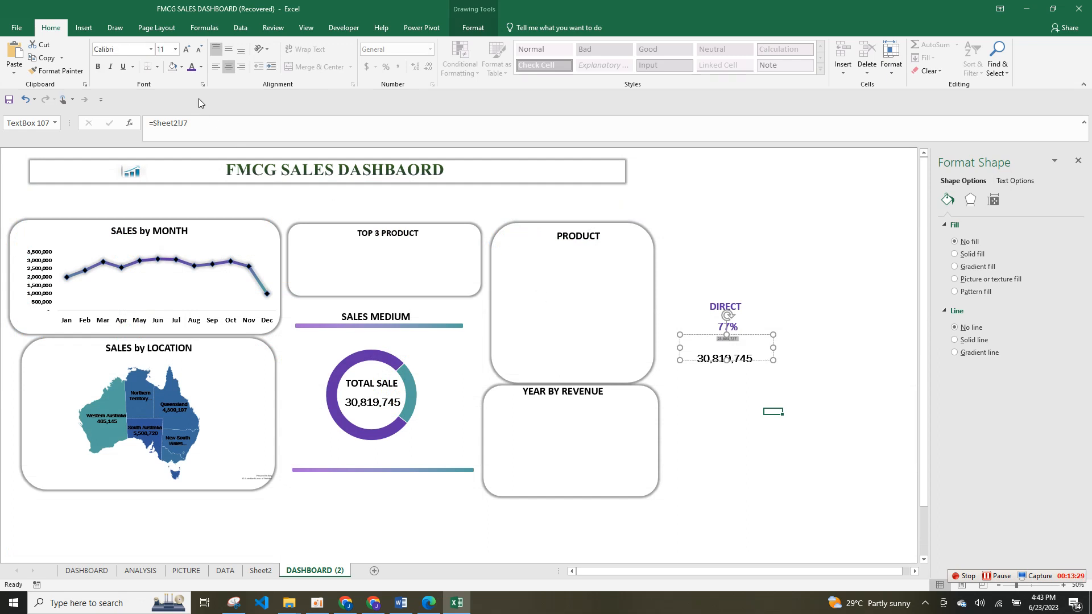
click(182, 67)
click(190, 69)
click(97, 66)
click(151, 49)
click(126, 59)
click(185, 53)
click(187, 53)
click(187, 53)
click(186, 53)
click(186, 54)
click(187, 53)
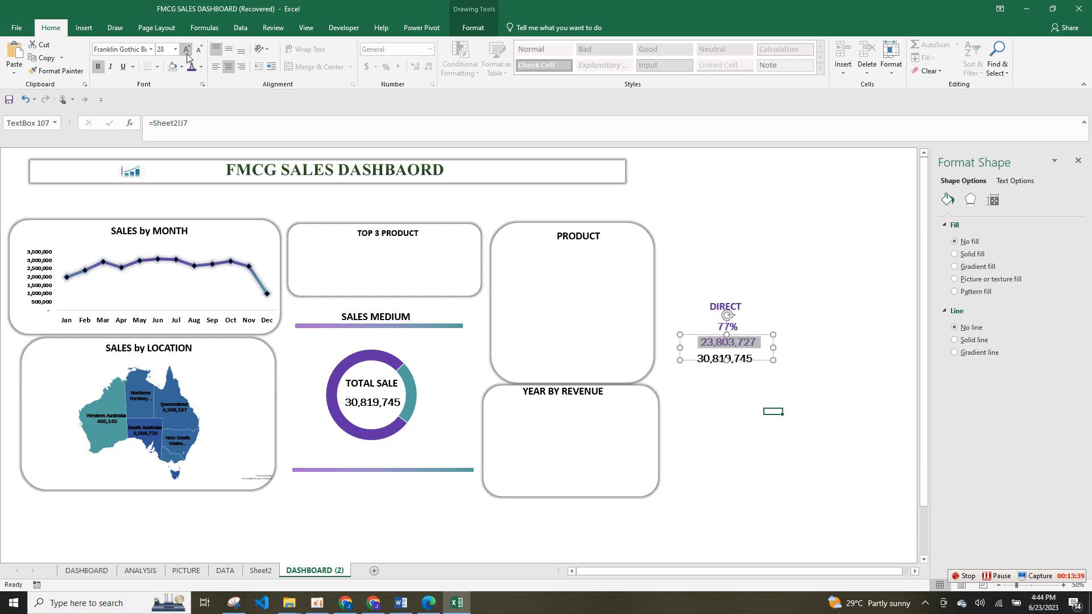
click(811, 342)
Step: Tighten the stack of DIRECT, percentage and revenue boxes and copy all three above and to the right of the originals
click(757, 342)
drag(756, 343, 731, 307)
shift+click(735, 323)
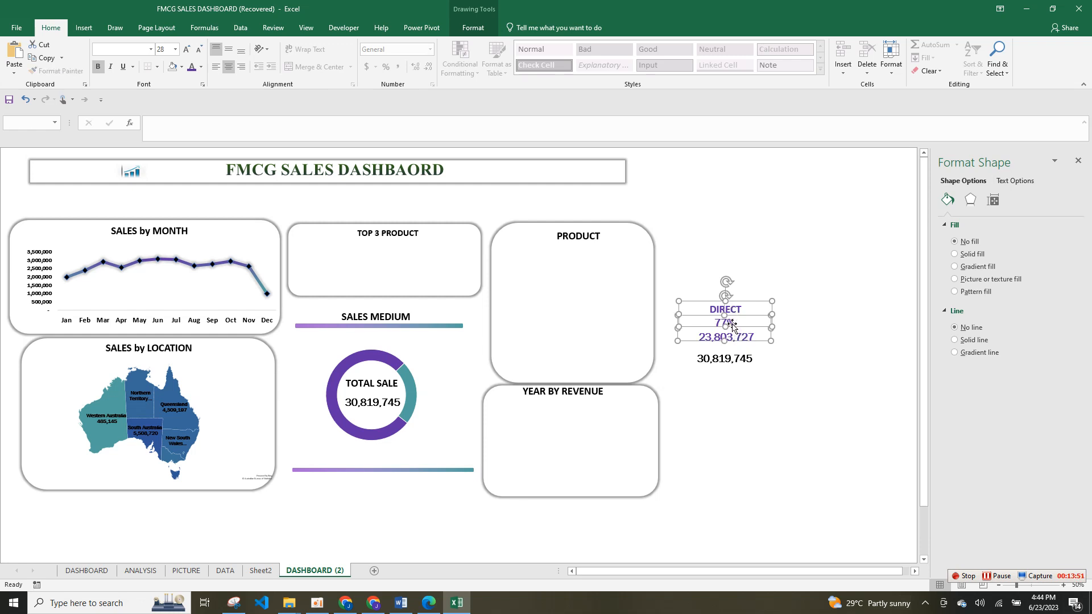
drag(731, 326, 822, 296)
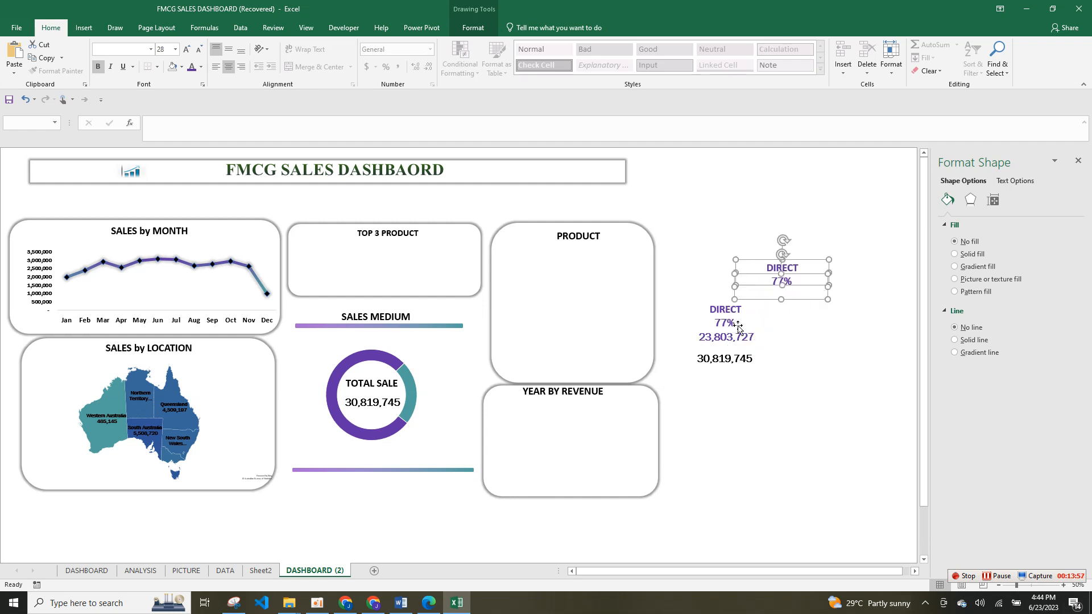
click(729, 336)
drag(730, 336, 800, 303)
Step: Group the original DIRECT label, percentage and revenue boxes and move the group to the lower left of the sales medium doughnut
shift+click(735, 340)
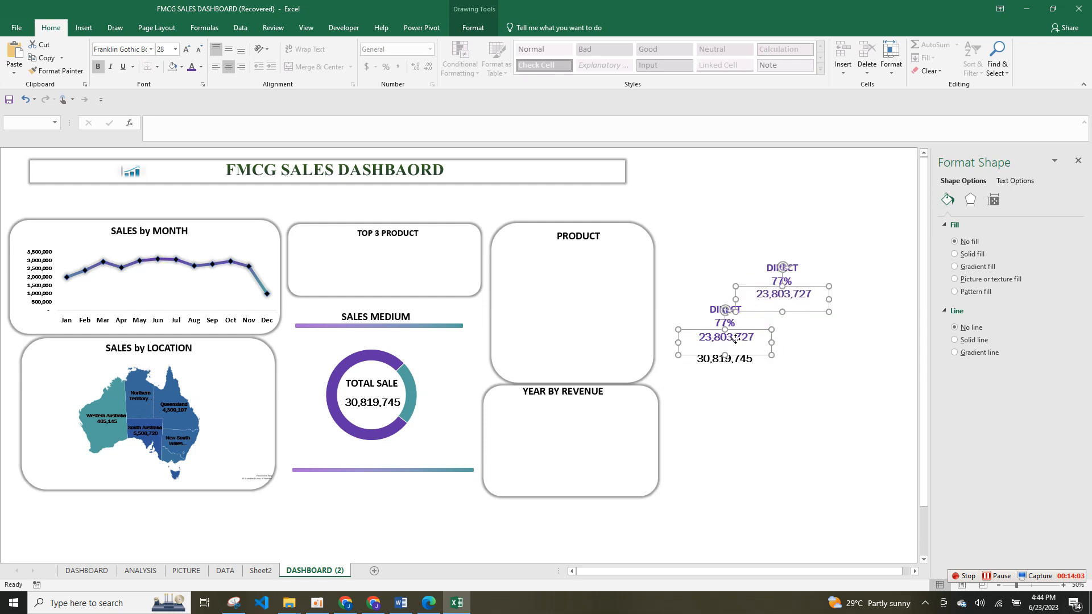
shift+click(716, 322)
shift+click(715, 310)
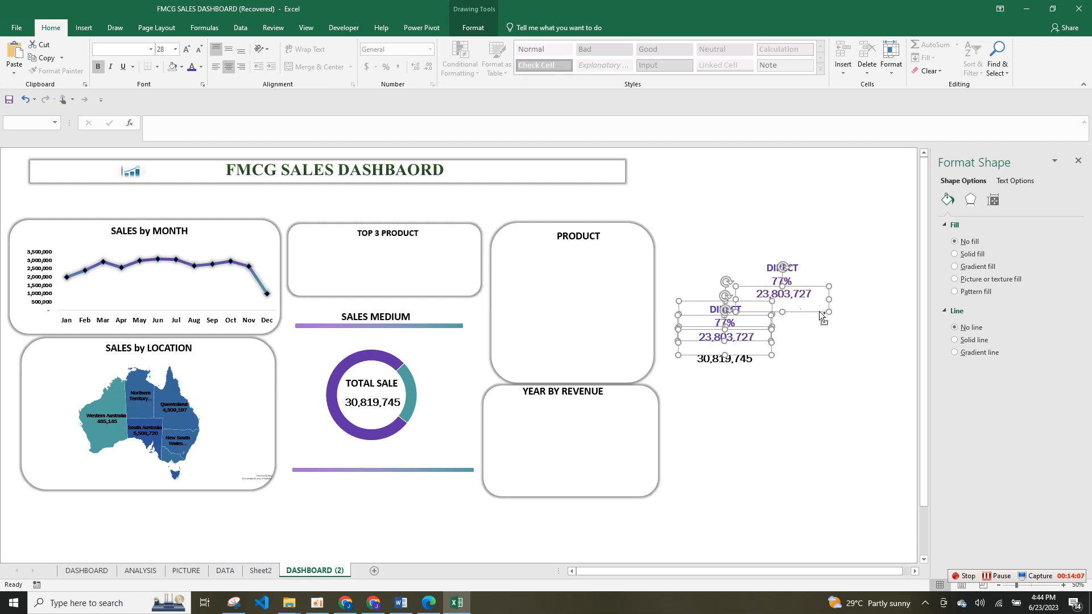
shift+click(827, 289)
right_click(771, 302)
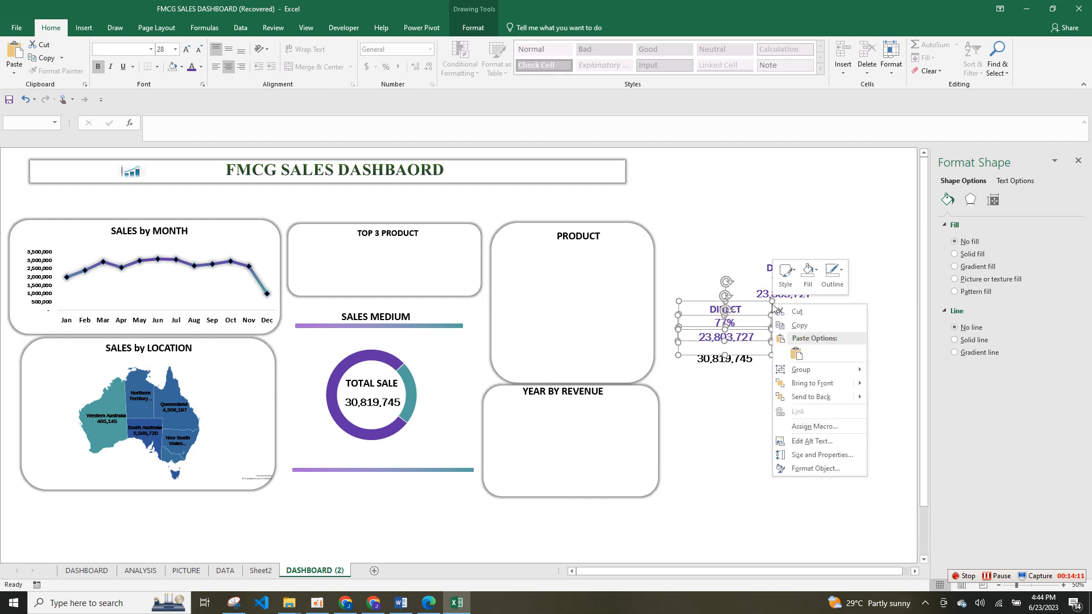
mouse_move(813, 371)
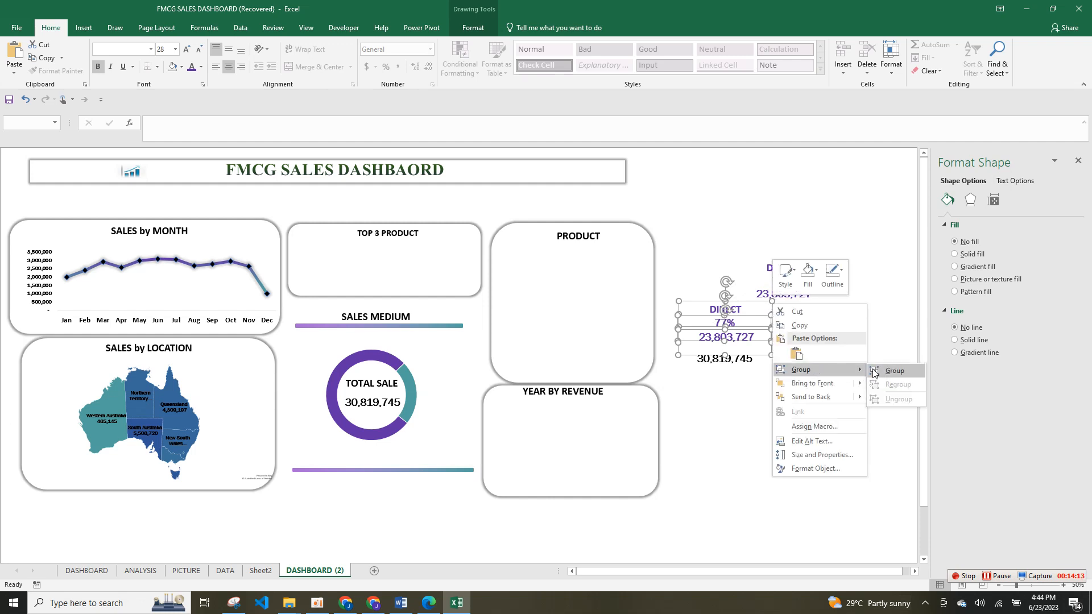
click(881, 371)
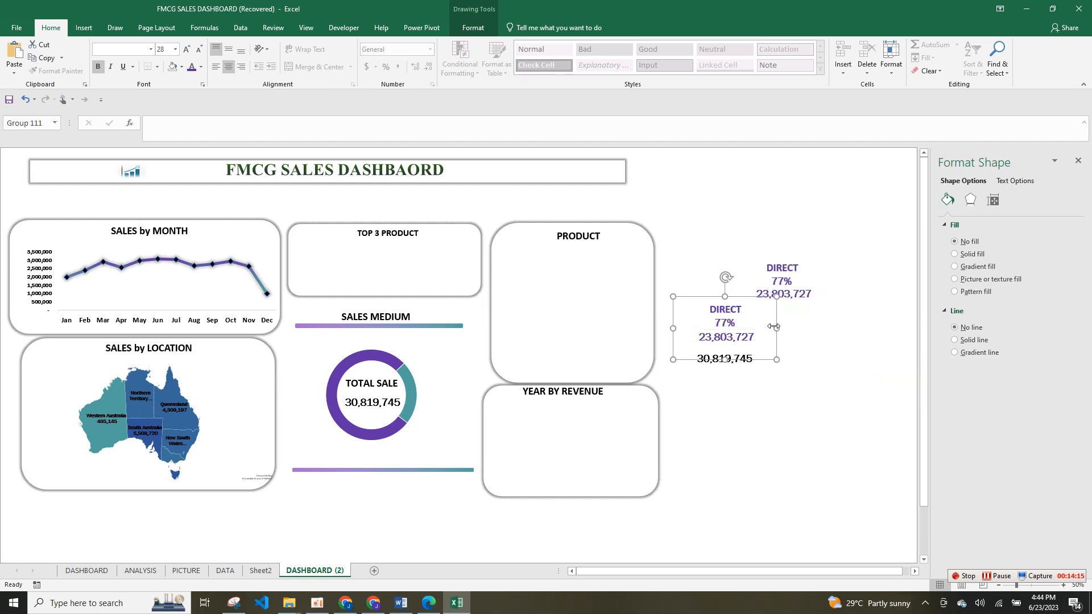
mouse_move(773, 326)
mouse_down()
mouse_move(358, 449)
mouse_move(349, 427)
mouse_move(367, 441)
mouse_up()
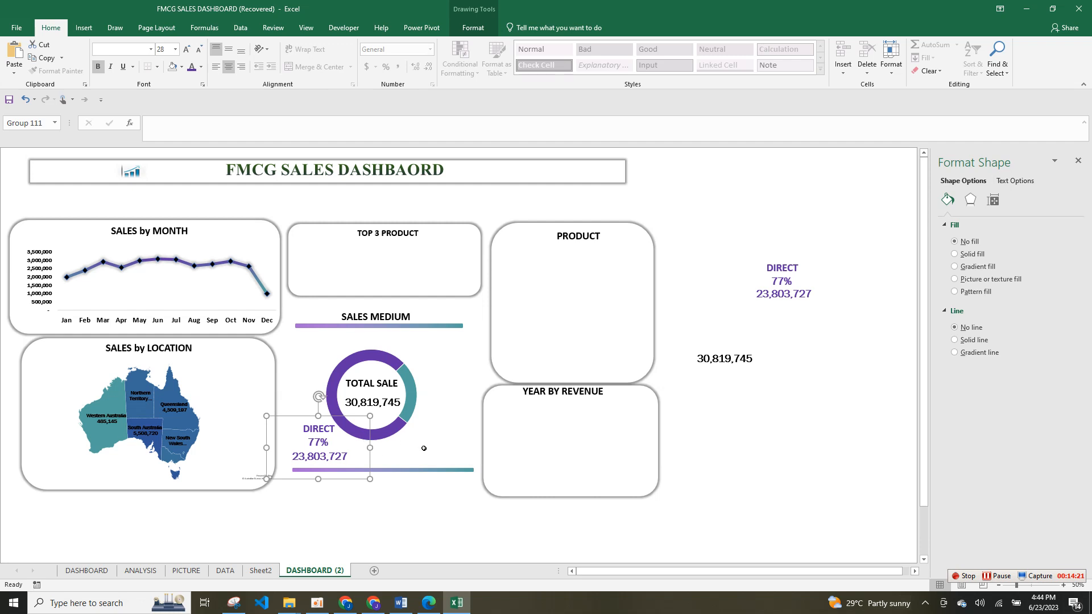
click(427, 451)
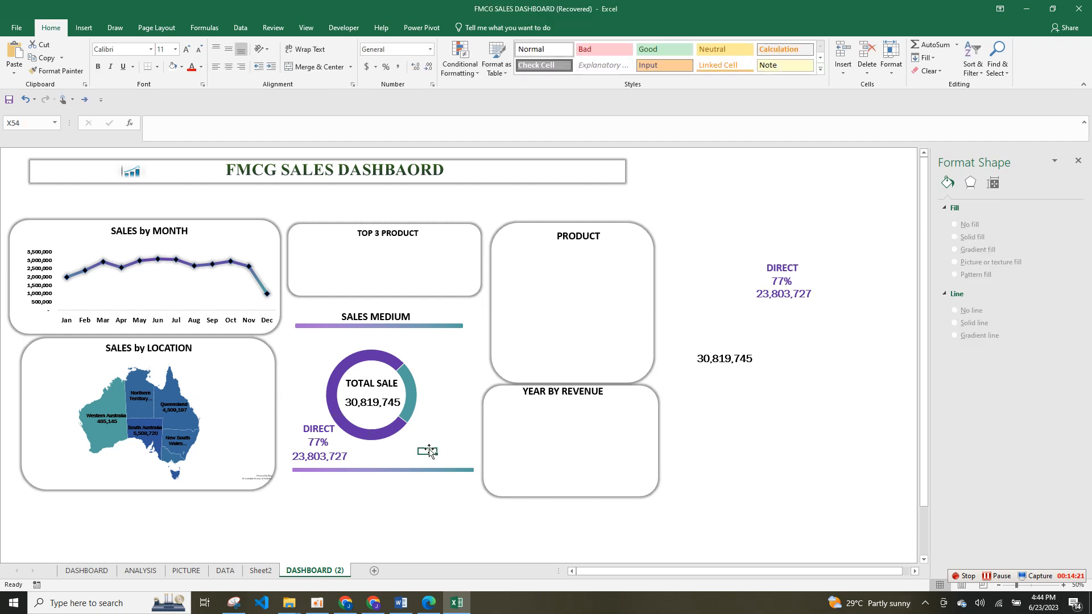
Step: Link the copied DIRECT label to =Sheet2!$J$12 and move it up, clear of the copied percentage
click(789, 281)
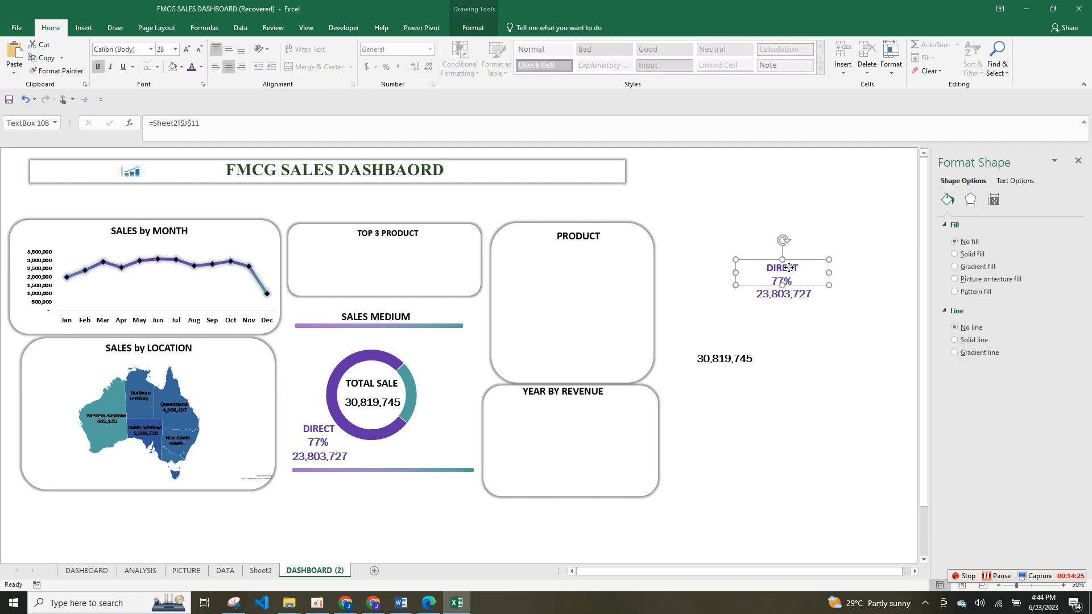
drag(789, 273, 791, 283)
click(793, 272)
click(793, 270)
click(201, 123)
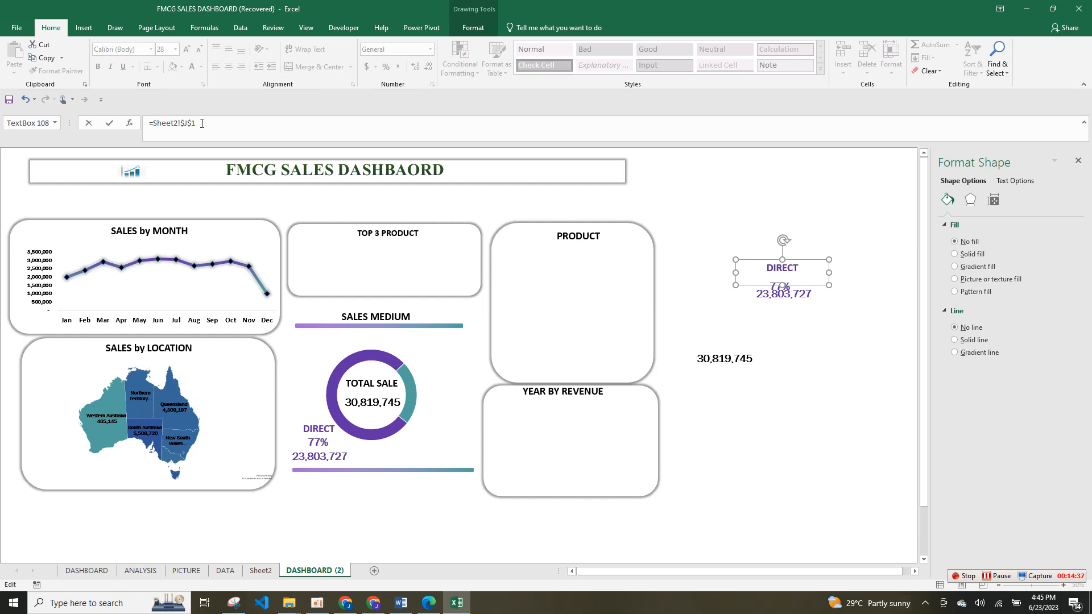
key(Return)
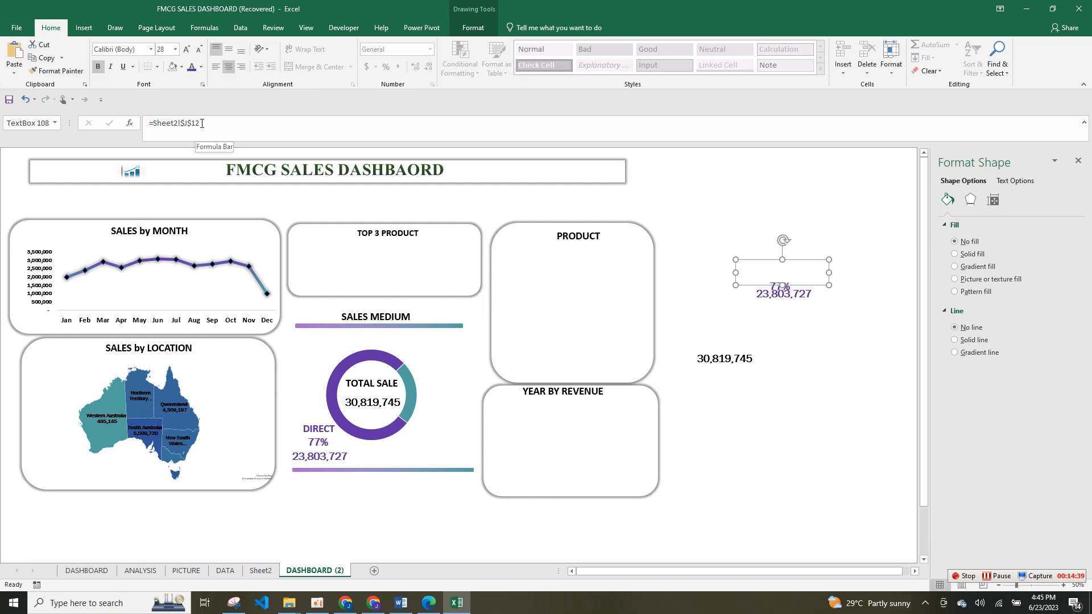
click(777, 274)
click(805, 379)
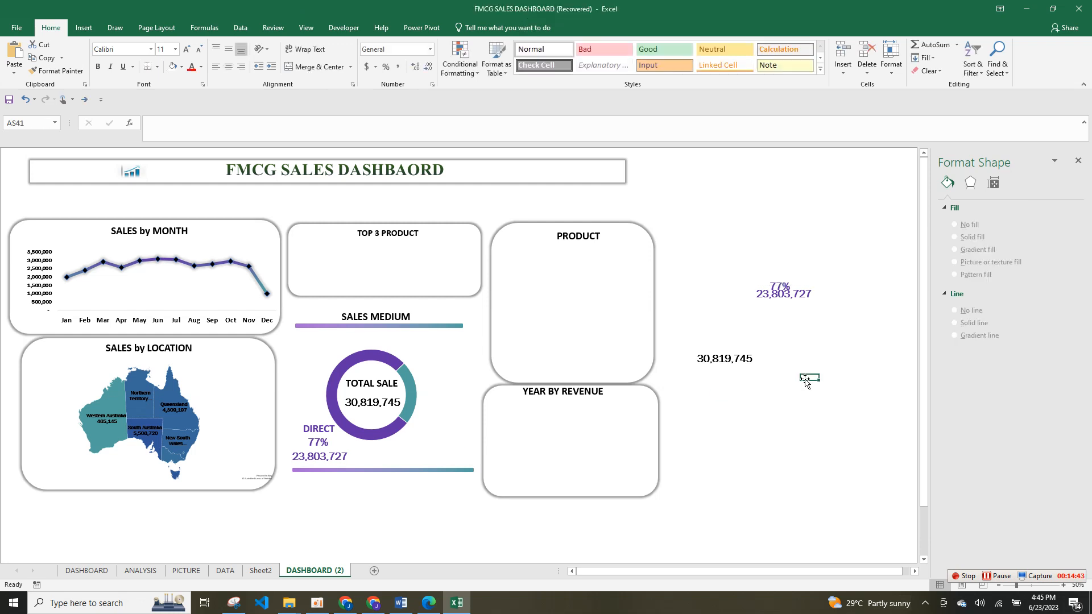
click(775, 275)
click(761, 251)
click(761, 252)
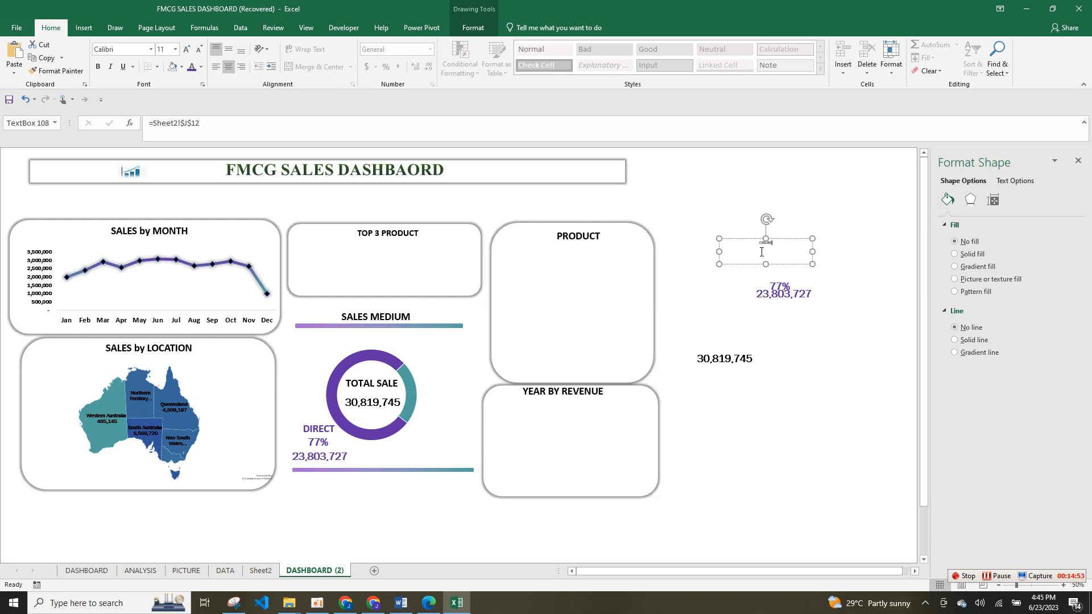
Step: Make the text of the relinked ONLINE label teal and bold
key(Escape)
key(Escape)
click(766, 241)
key(ctrl+a)
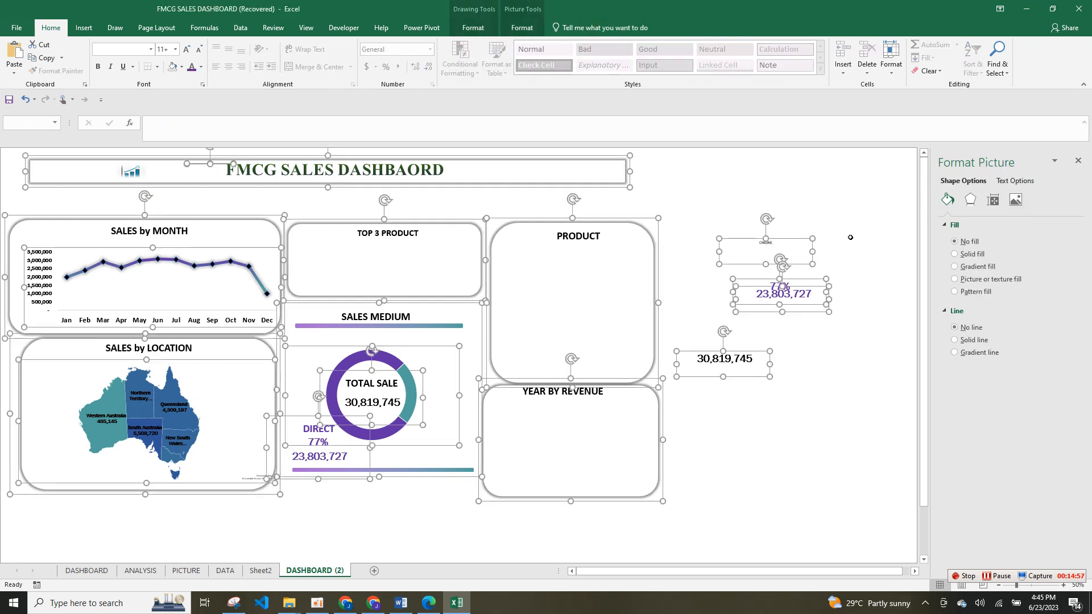
click(850, 238)
click(766, 244)
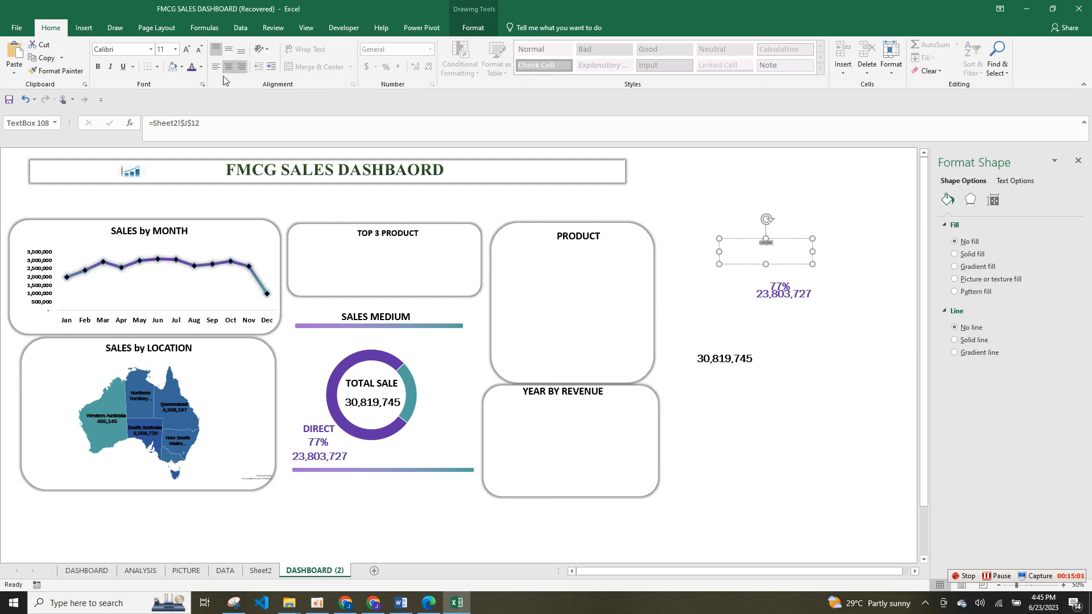
click(200, 69)
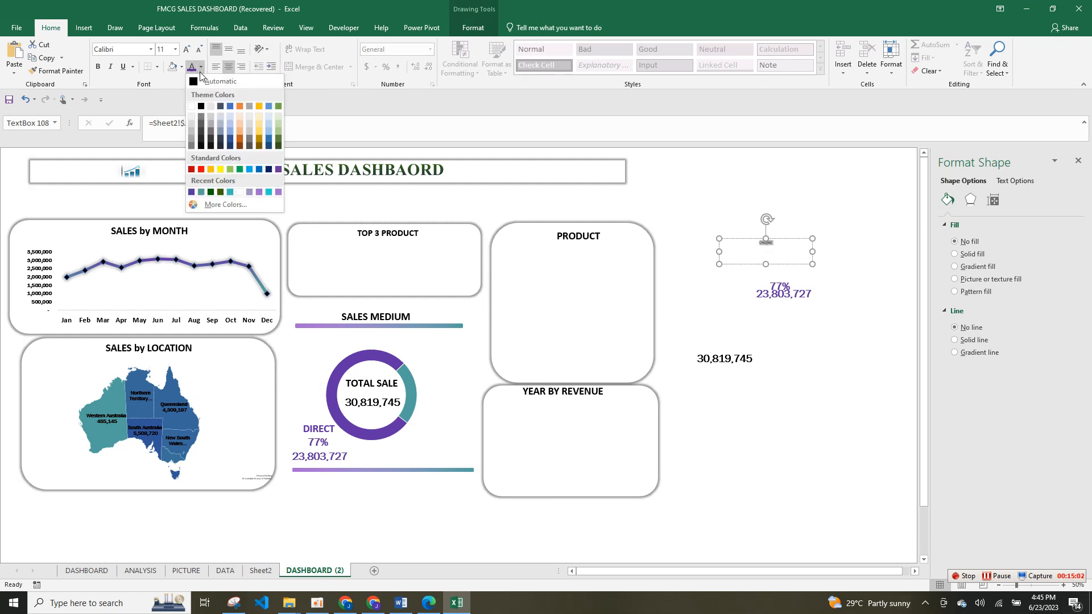
click(201, 191)
click(98, 68)
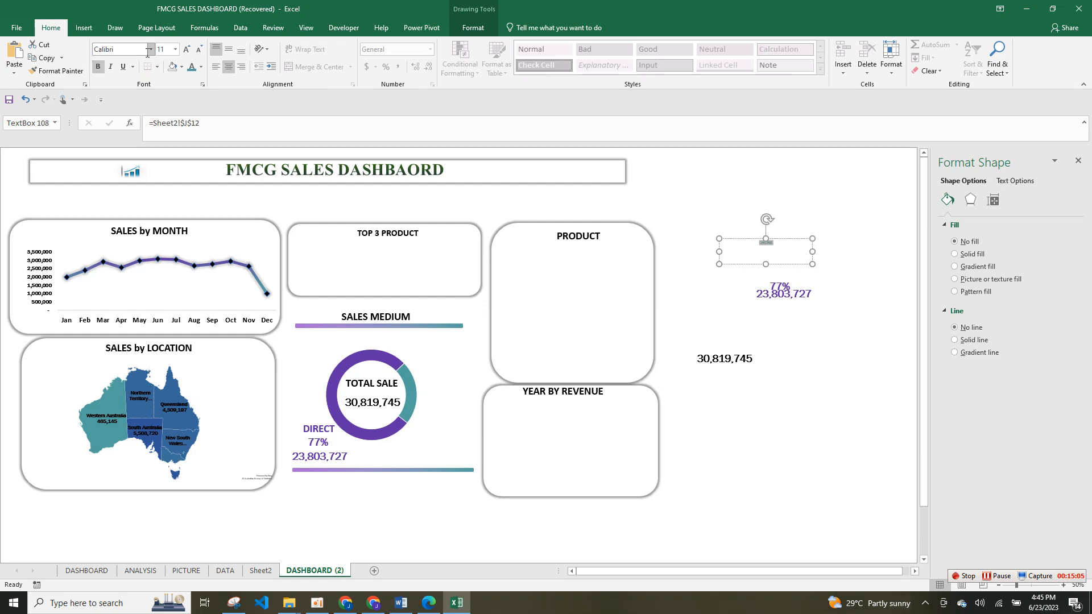
Step: Set the ONLINE label's font to Calibri (Body) at 28 pt
click(152, 50)
text(pr)
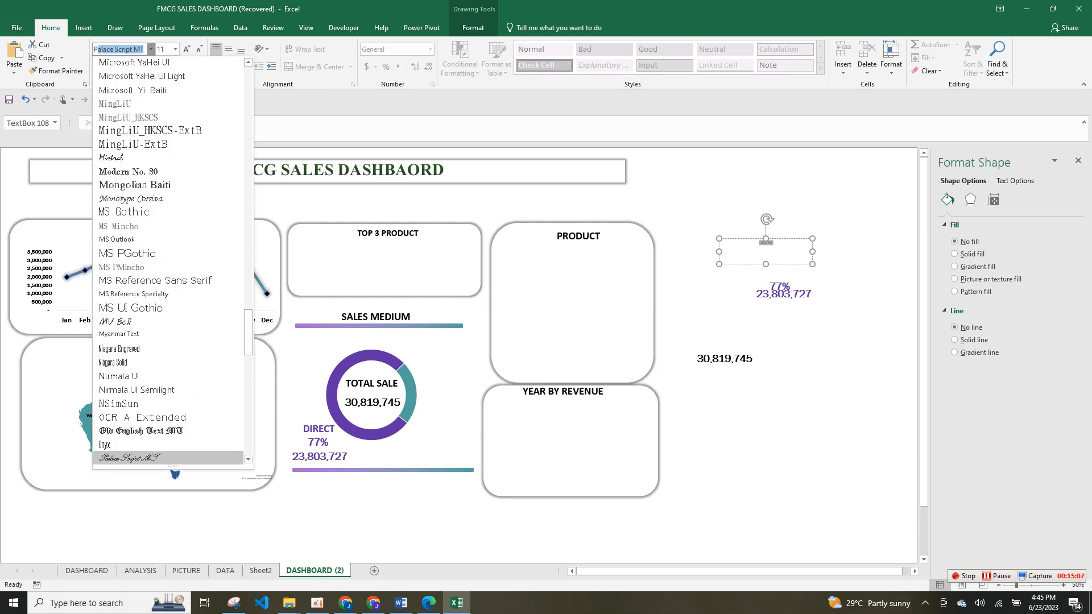
key(BackSpace)
key(BackSpace)
key(BackSpace)
click(151, 50)
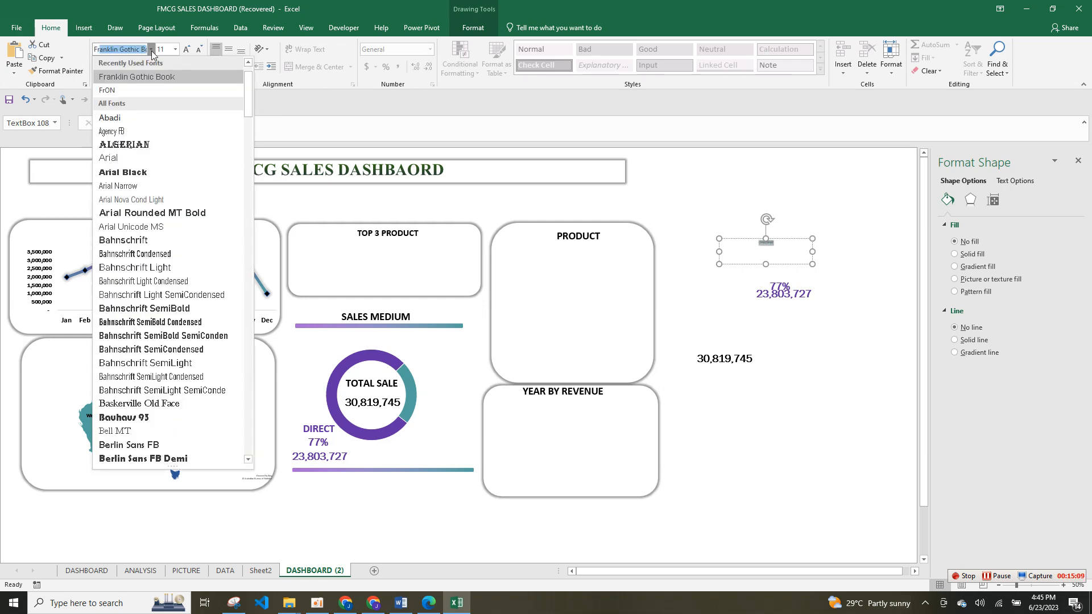
text(Fr\)
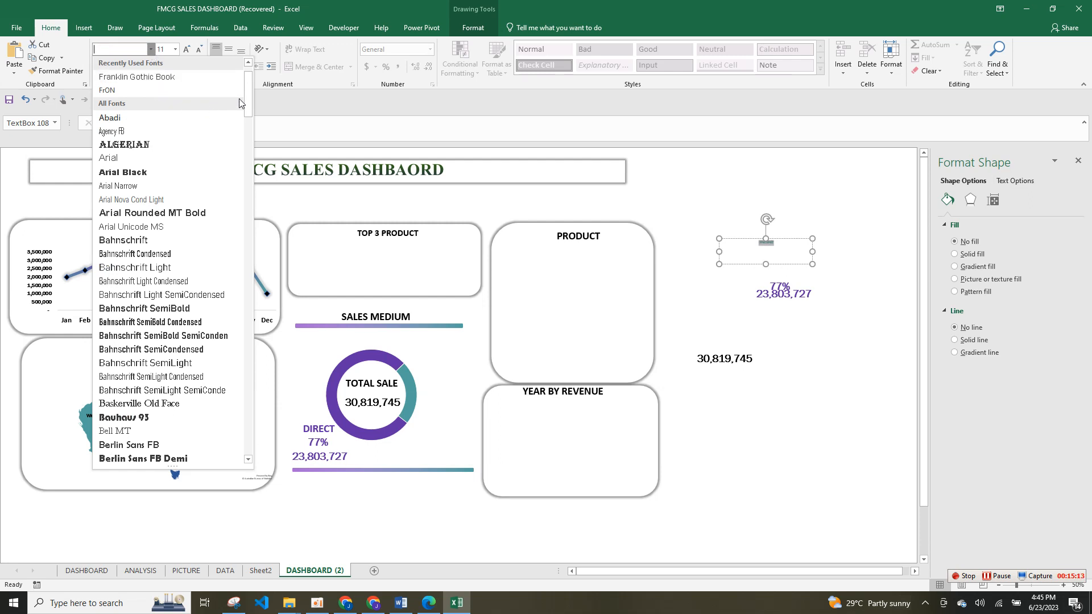
scroll(248, 93, up, 1)
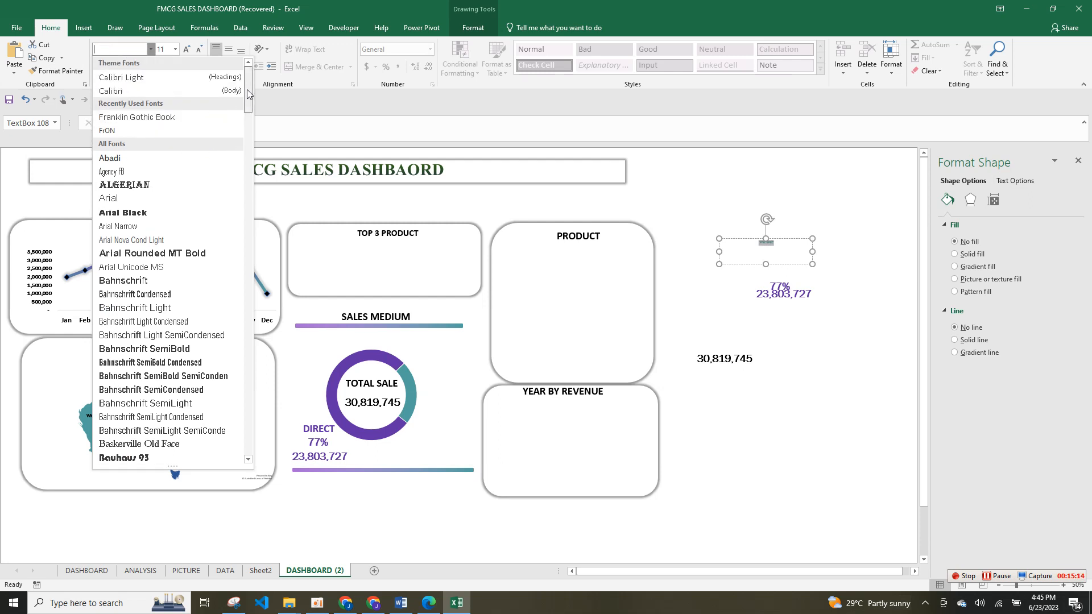
click(196, 92)
click(185, 49)
click(184, 49)
click(185, 49)
click(184, 49)
click(184, 49)
click(185, 49)
click(184, 49)
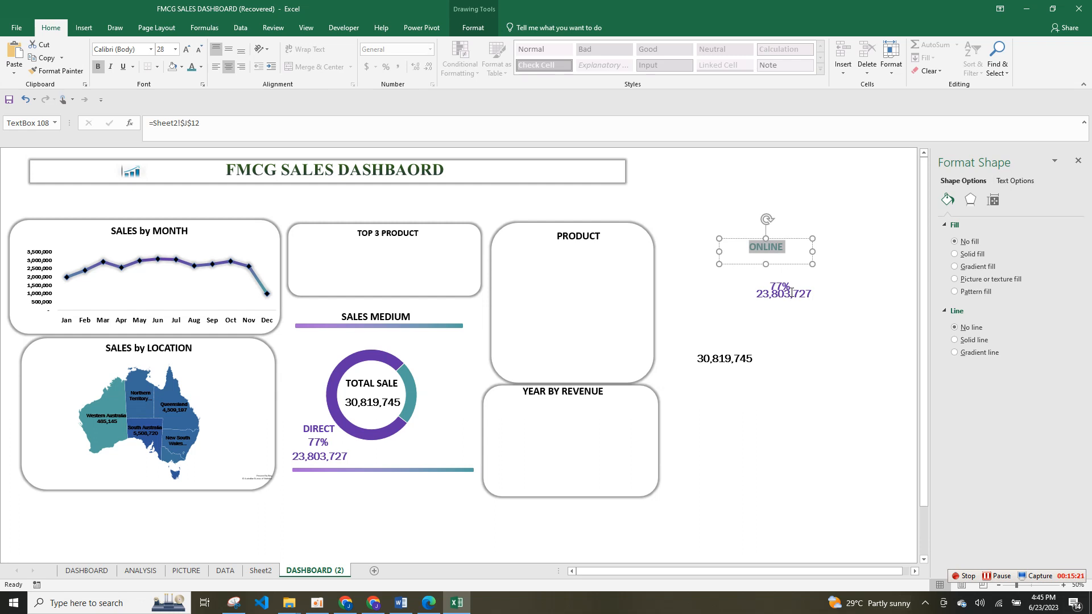
click(818, 352)
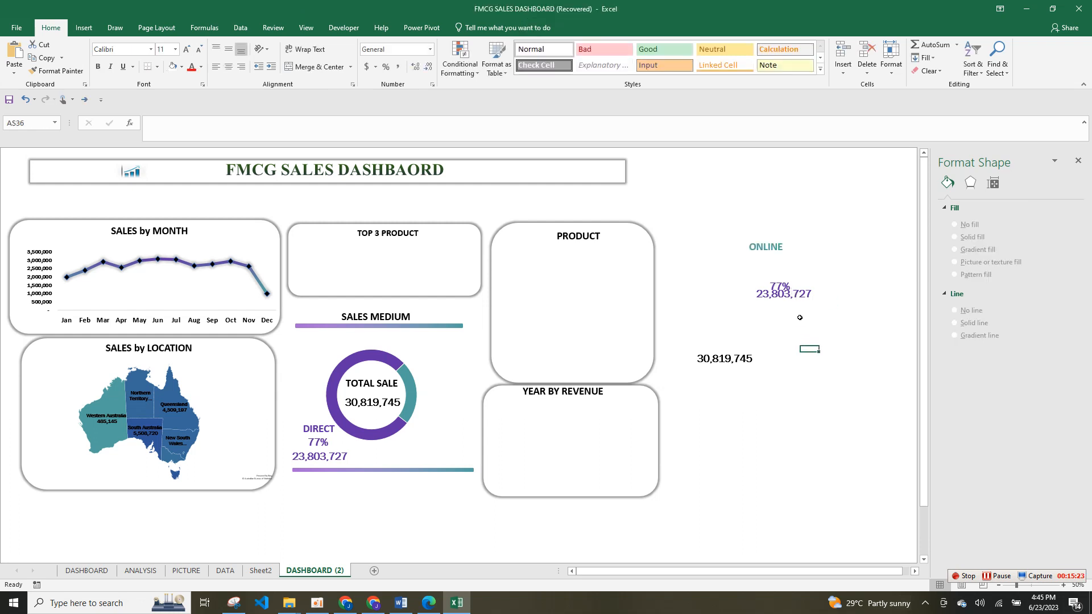
Step: Separate the copied percentage and revenue boxes, place the percentage under ONLINE and link it to =Sheet2!$K$5
drag(791, 293, 771, 273)
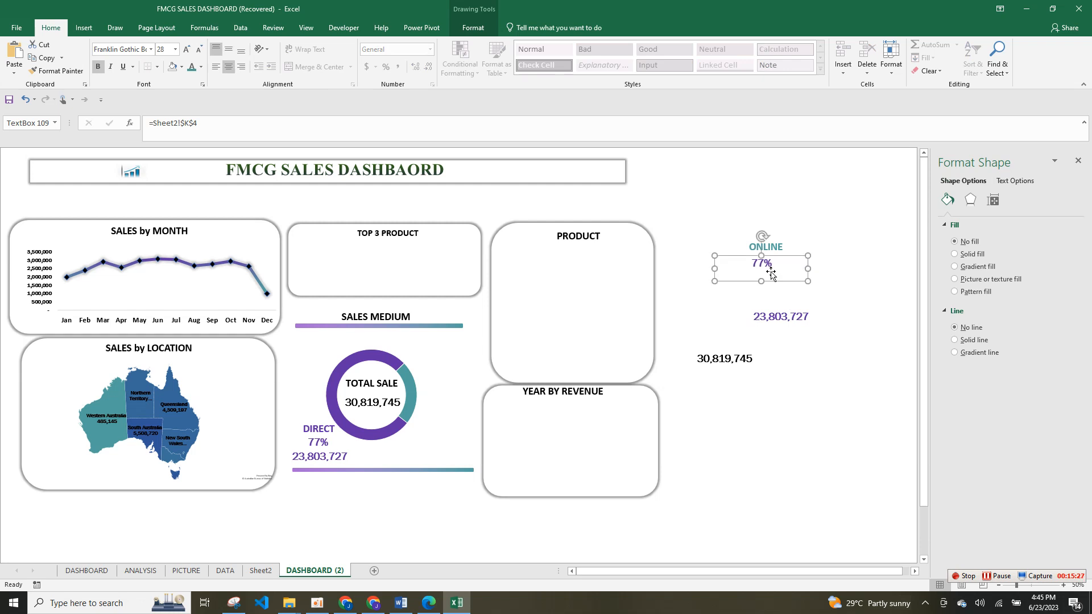
click(198, 123)
key(Return)
Step: Format the linked percentage under ONLINE as bold, teal, 28 pt Franklin Gothic Book
double_click(764, 262)
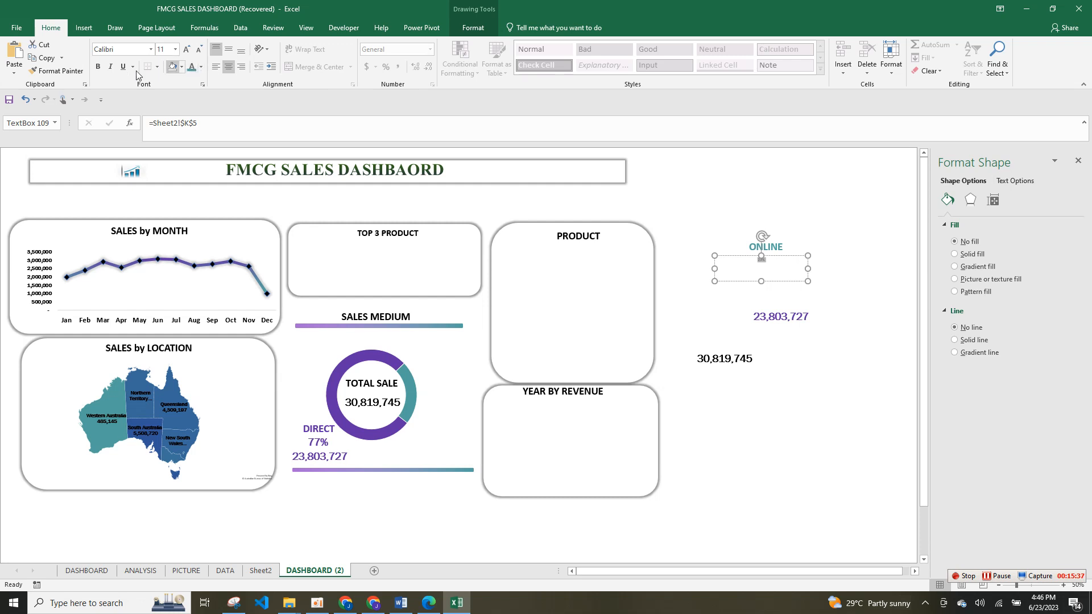
click(152, 48)
text(Franklin Gothic Bo)
key(Return)
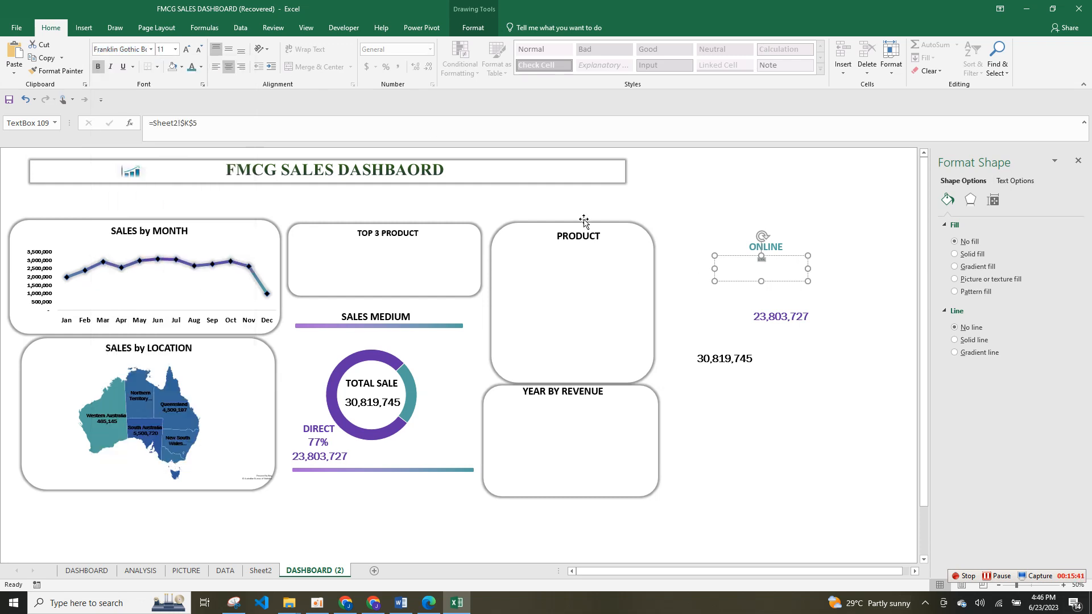
click(187, 49)
click(187, 49)
click(187, 49)
click(186, 48)
click(186, 49)
click(186, 49)
click(187, 49)
click(187, 49)
click(187, 49)
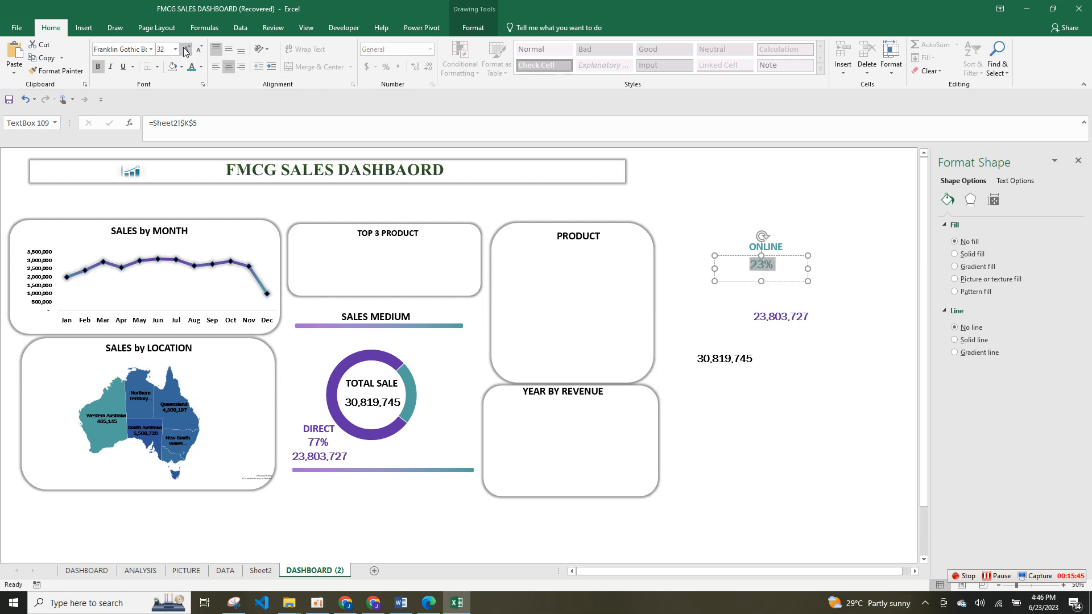
click(201, 48)
Step: Move the copied revenue box directly below the ONLINE percentage and link it to =Sheet2!J8
drag(782, 323, 771, 282)
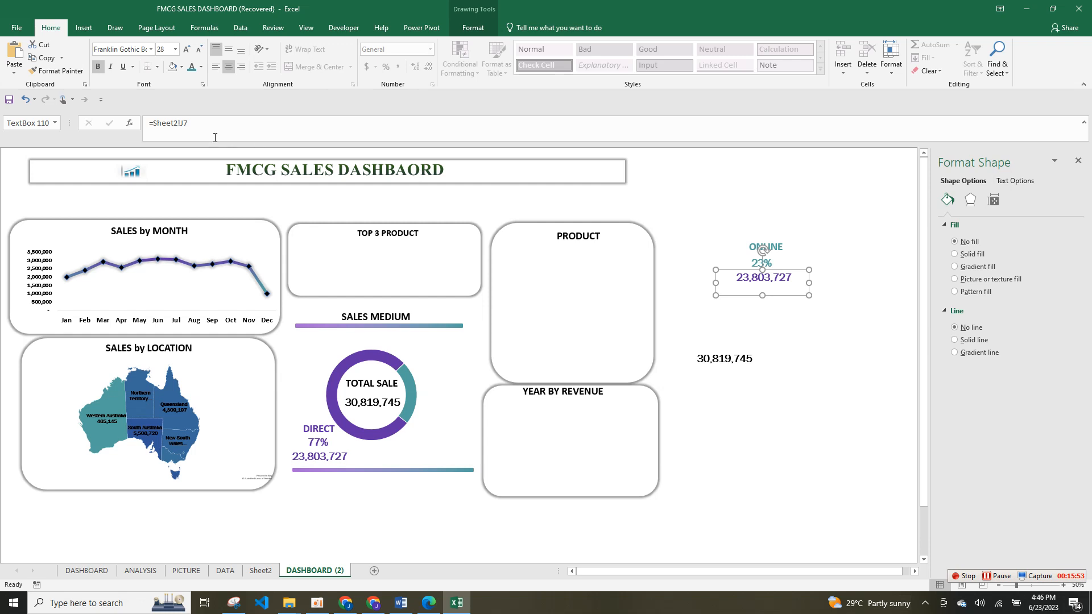
click(188, 120)
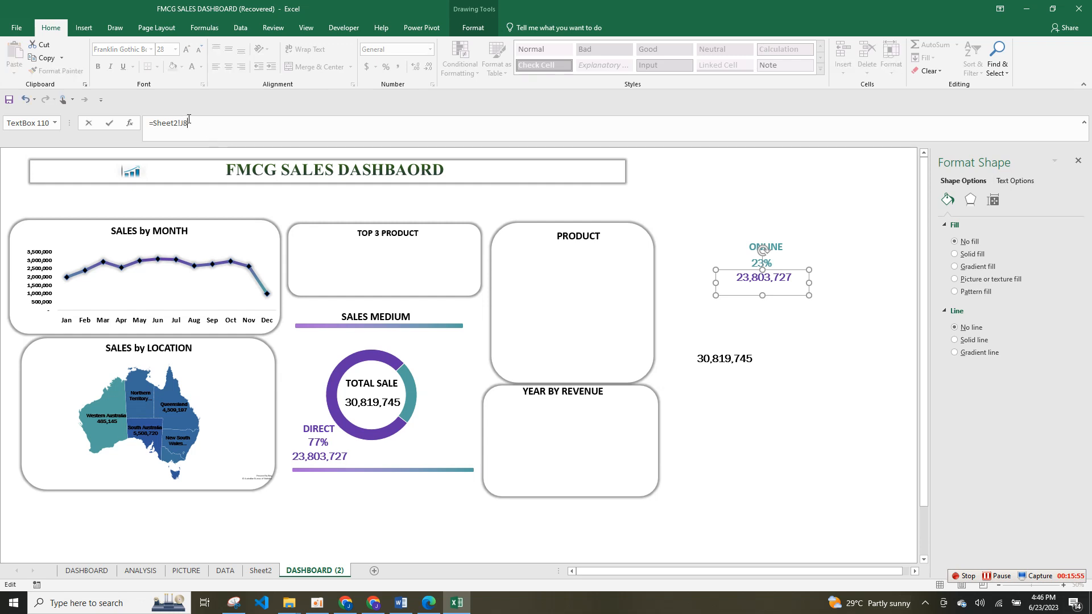
text(8)
key(Return)
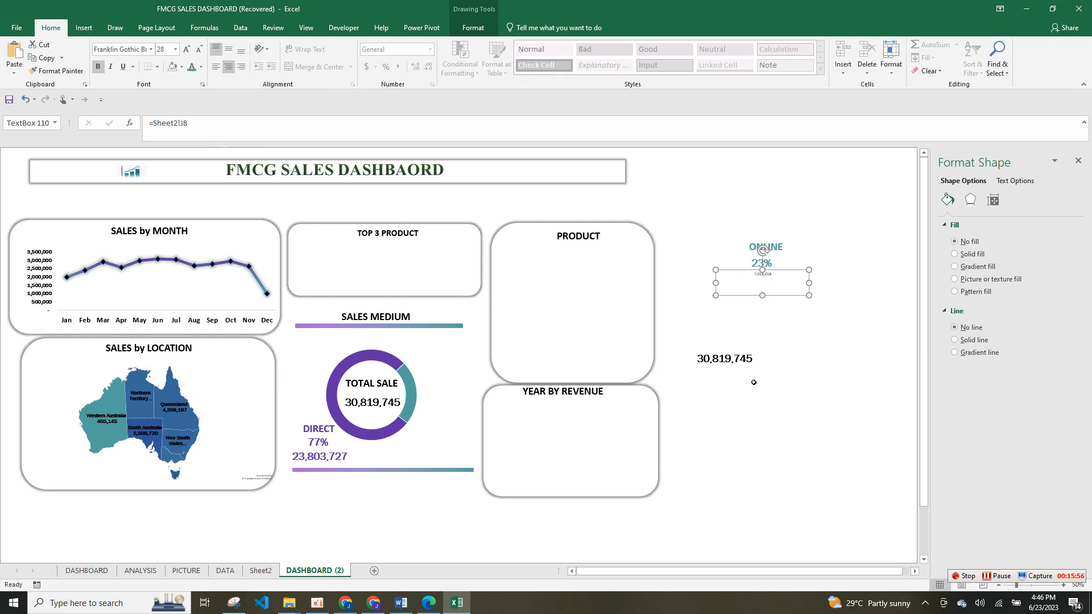
Step: Format the linked Online revenue figure as bold, teal, 28 pt Franklin Gothic Book
click(762, 276)
double_click(762, 276)
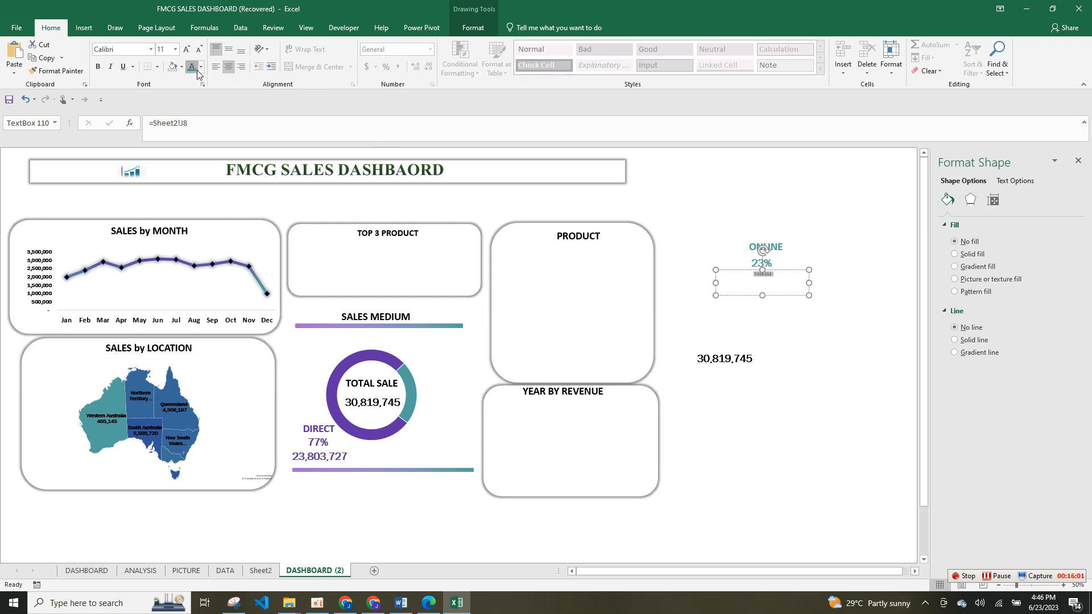
click(97, 67)
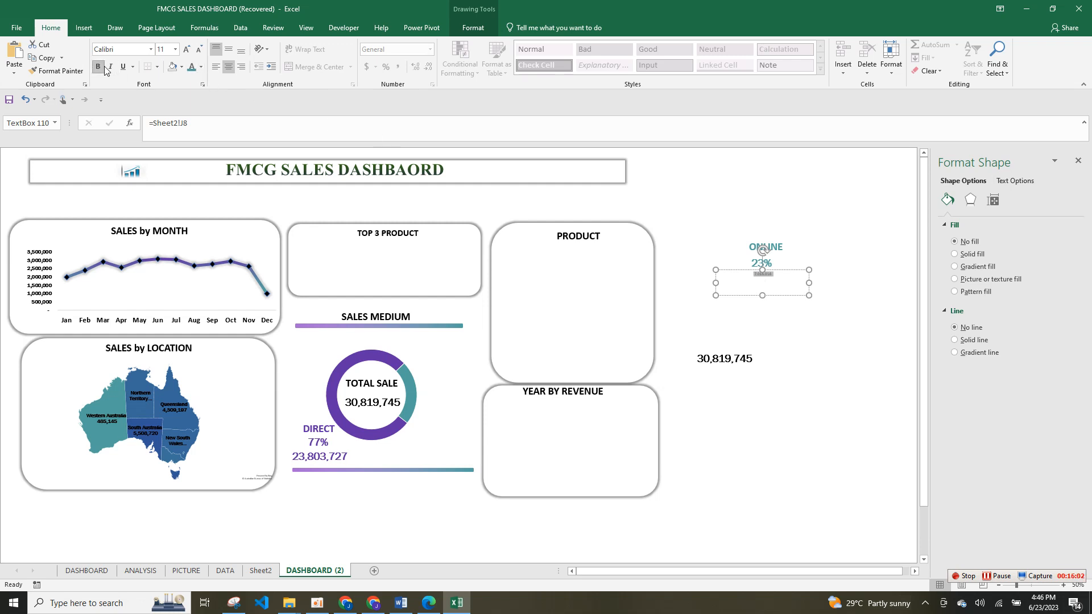
click(186, 49)
click(186, 49)
click(186, 49)
click(186, 49)
click(186, 50)
click(186, 49)
click(186, 50)
click(186, 50)
click(187, 49)
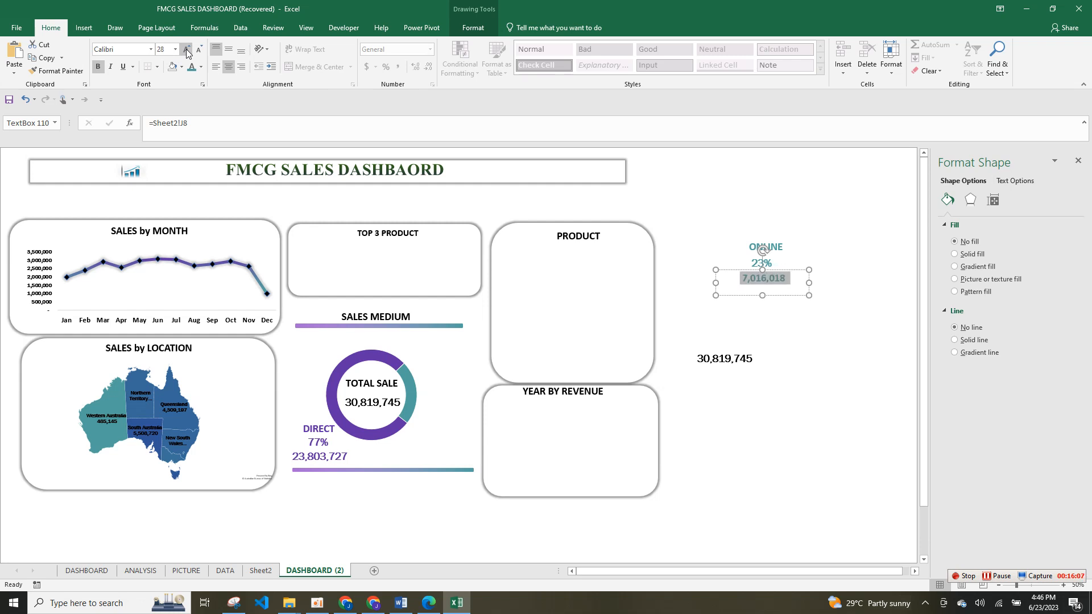
click(804, 307)
click(777, 281)
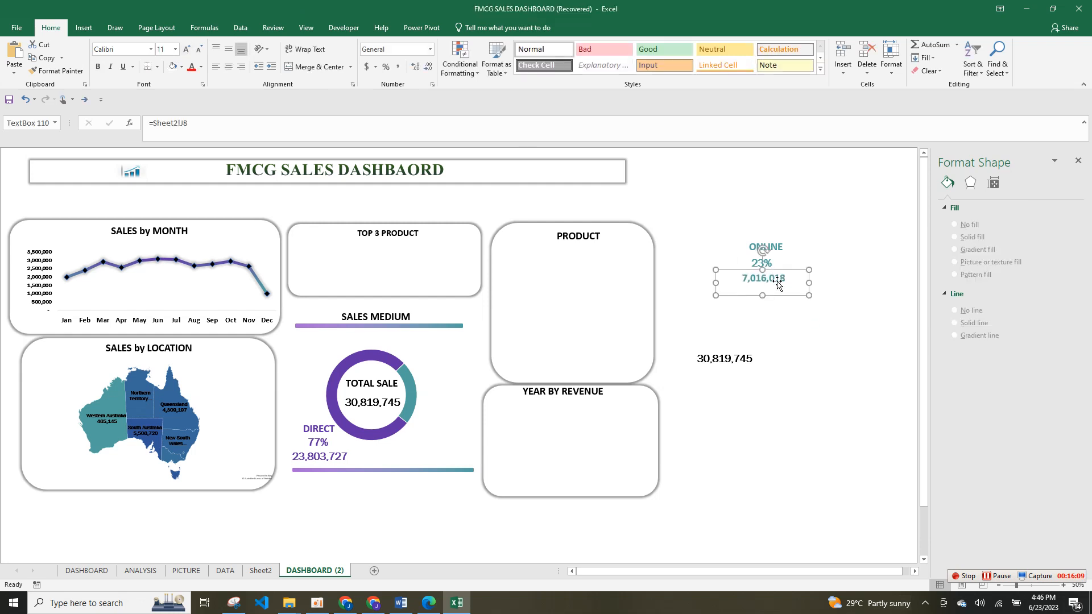
click(151, 50)
text(Franklin Gothic Book)
key(Return)
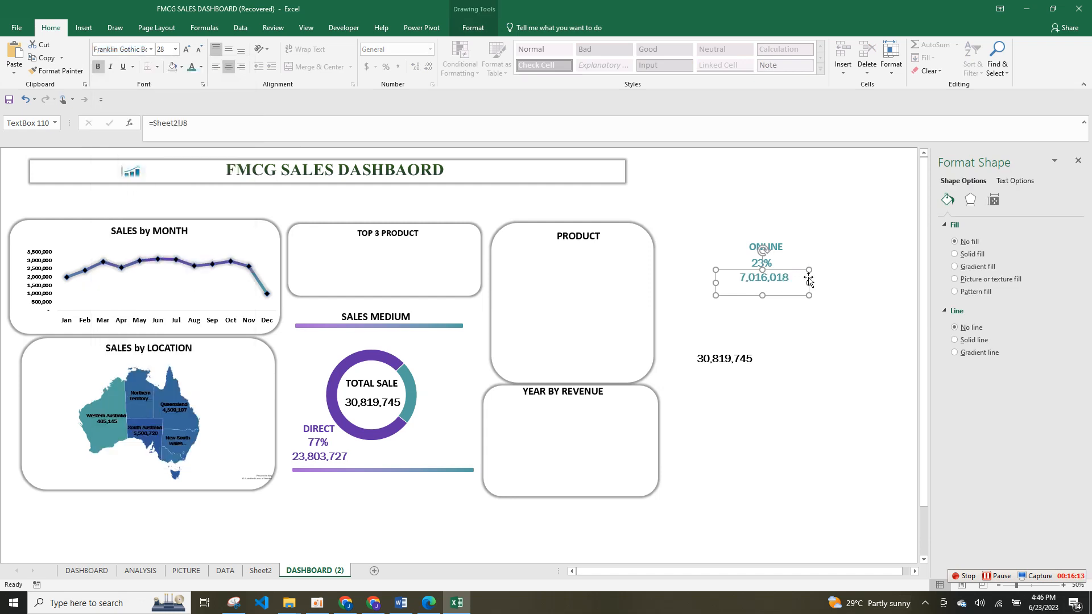
Step: Group the ONLINE heading with its percentage and revenue boxes and place the group below the doughnut, opposite the DIRECT labels
shift+click(774, 265)
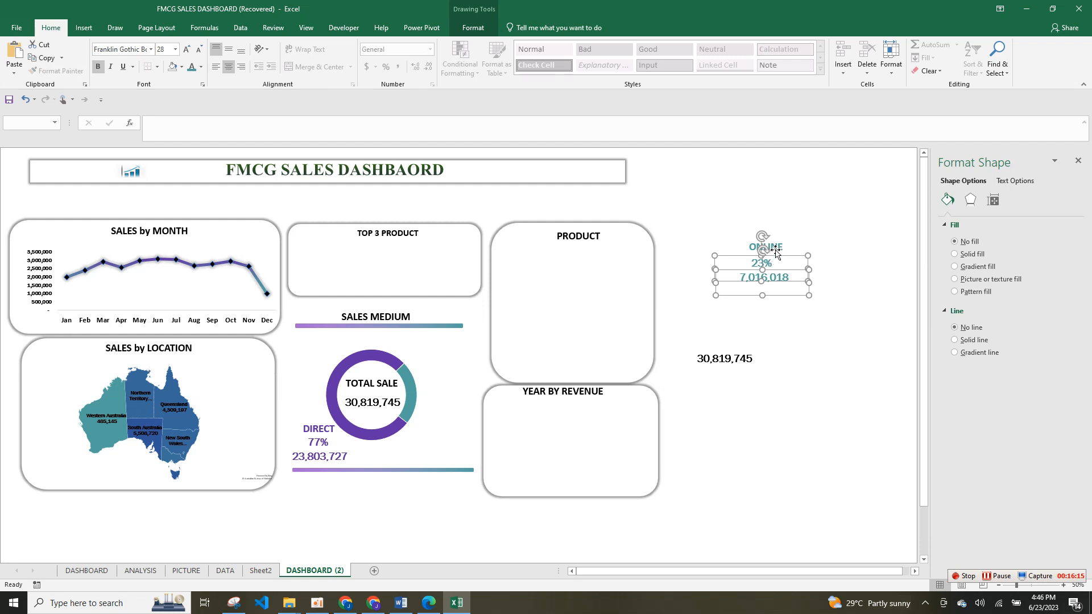
shift+click(776, 250)
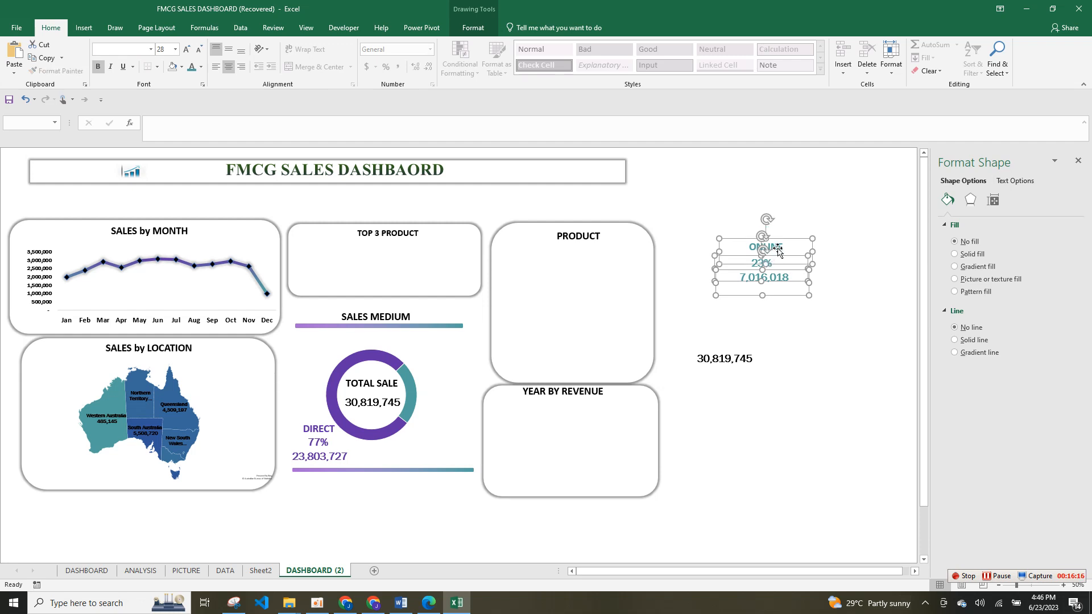
right_click(813, 240)
mouse_move(852, 302)
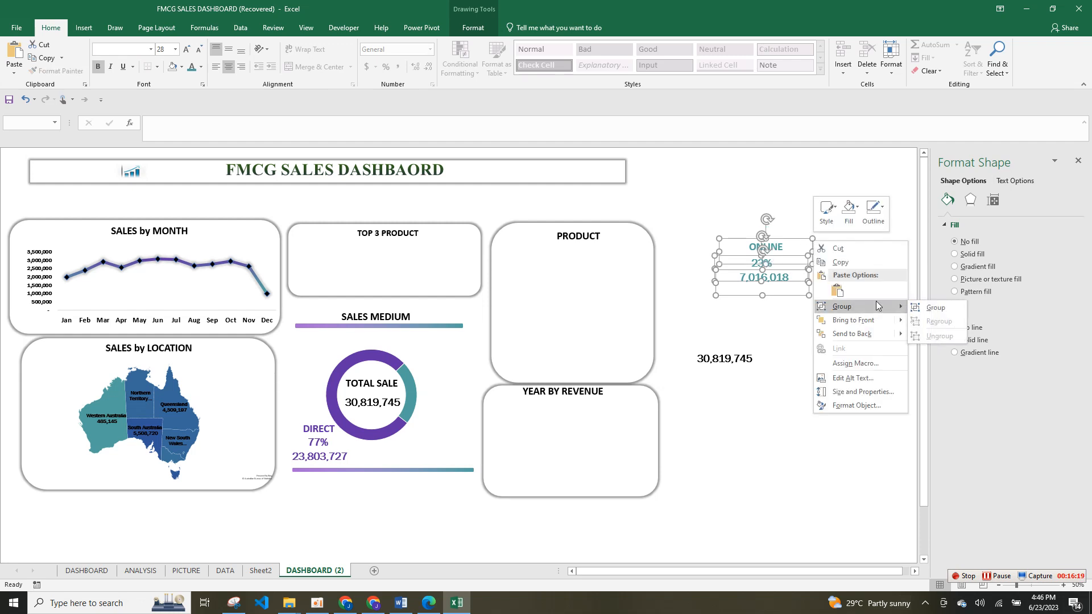
click(934, 307)
drag(807, 296, 477, 471)
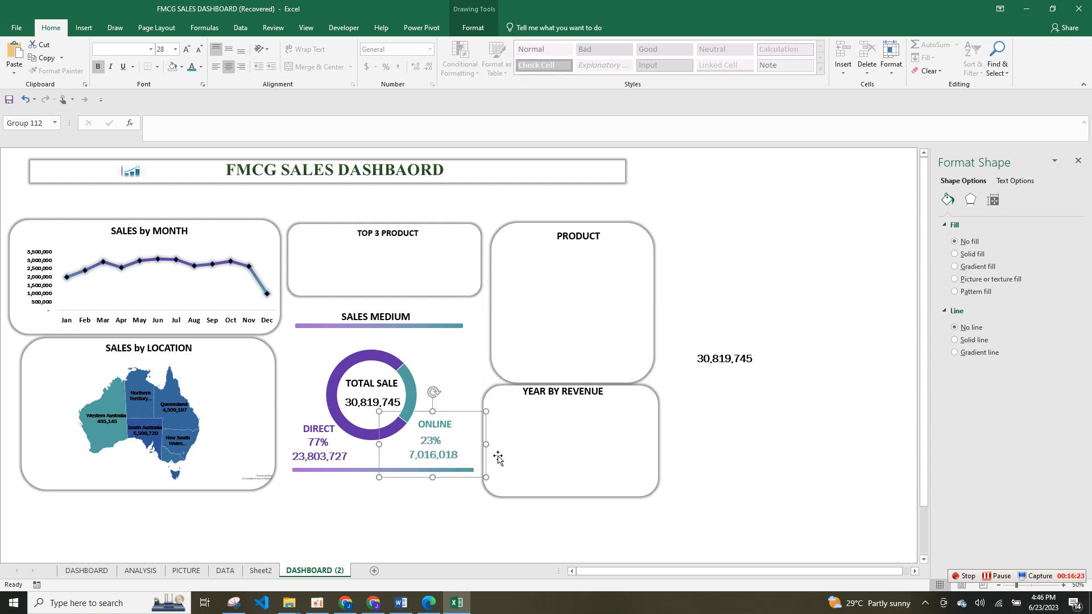
click(788, 412)
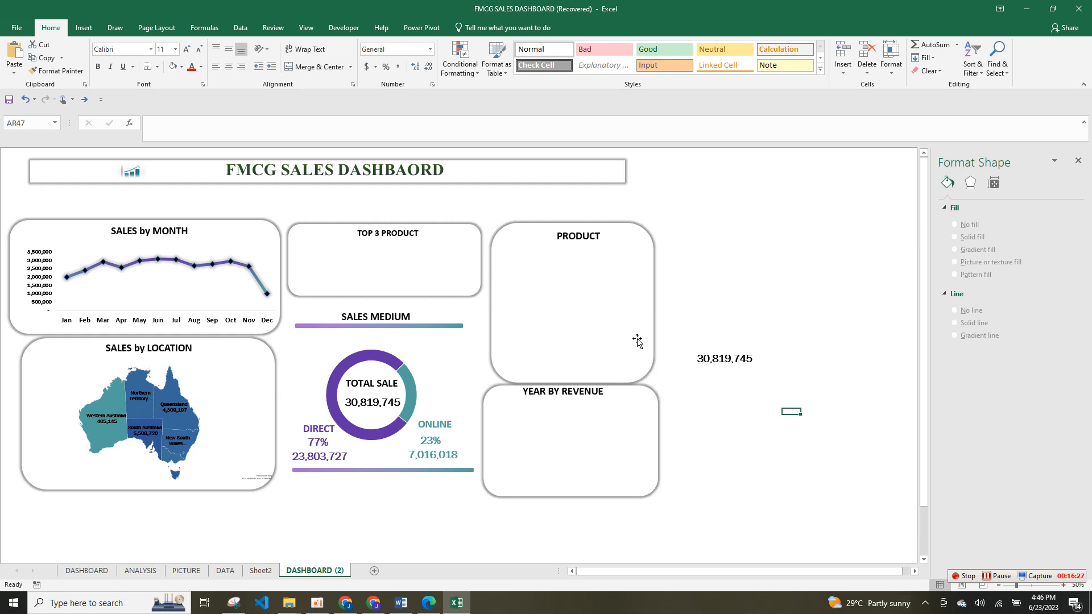
Step: Shift the PRODUCT and YEAR BY REVENUE frames slightly upward on the dashboard, leaving a small gap between them
drag(636, 340, 637, 332)
click(445, 287)
click(582, 414)
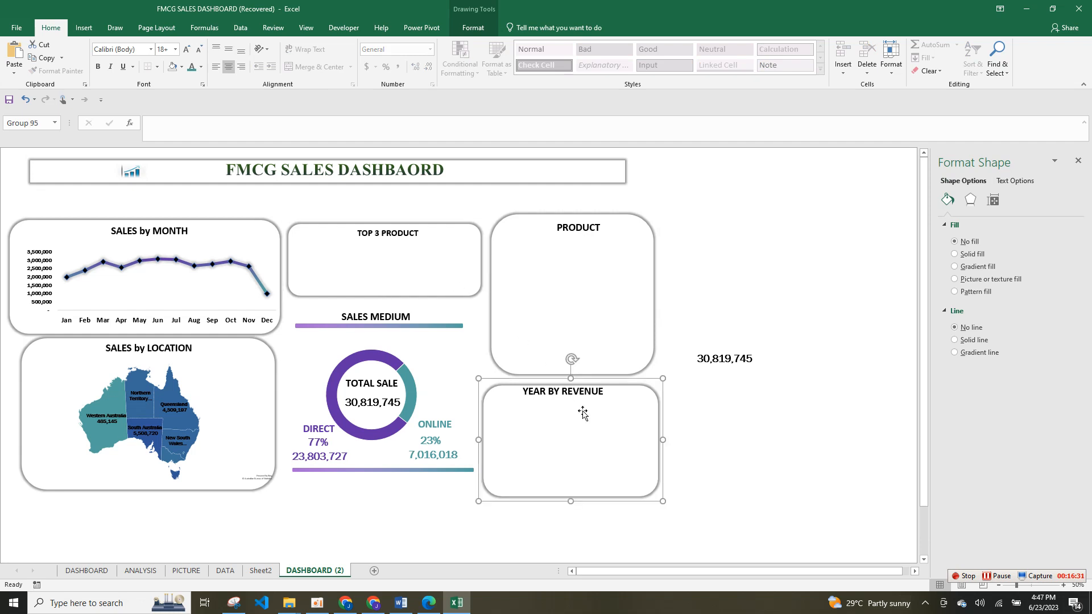
click(648, 373)
click(657, 397)
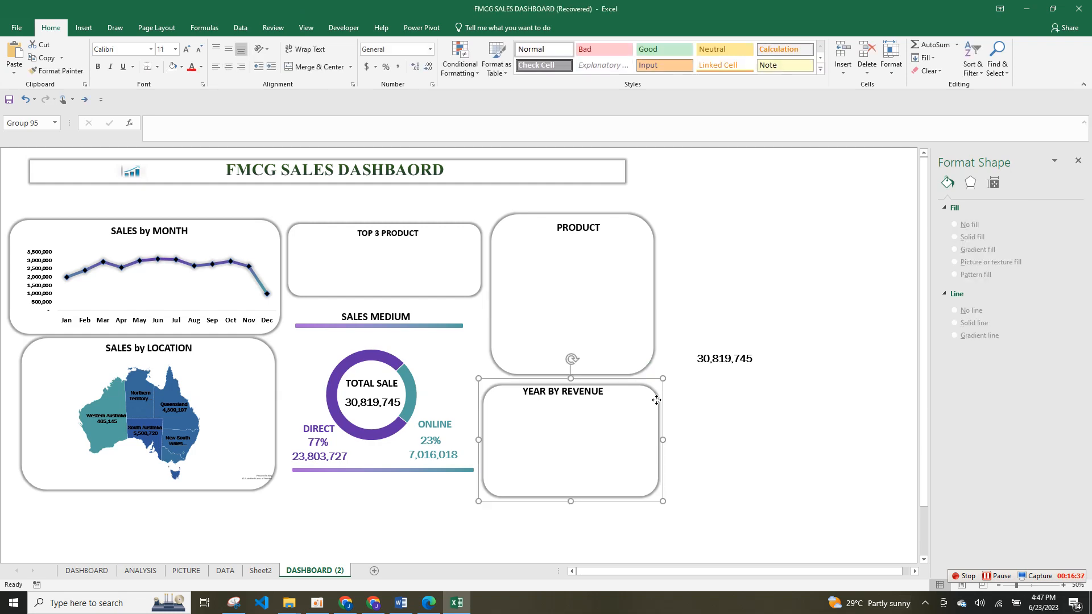
drag(658, 398, 656, 396)
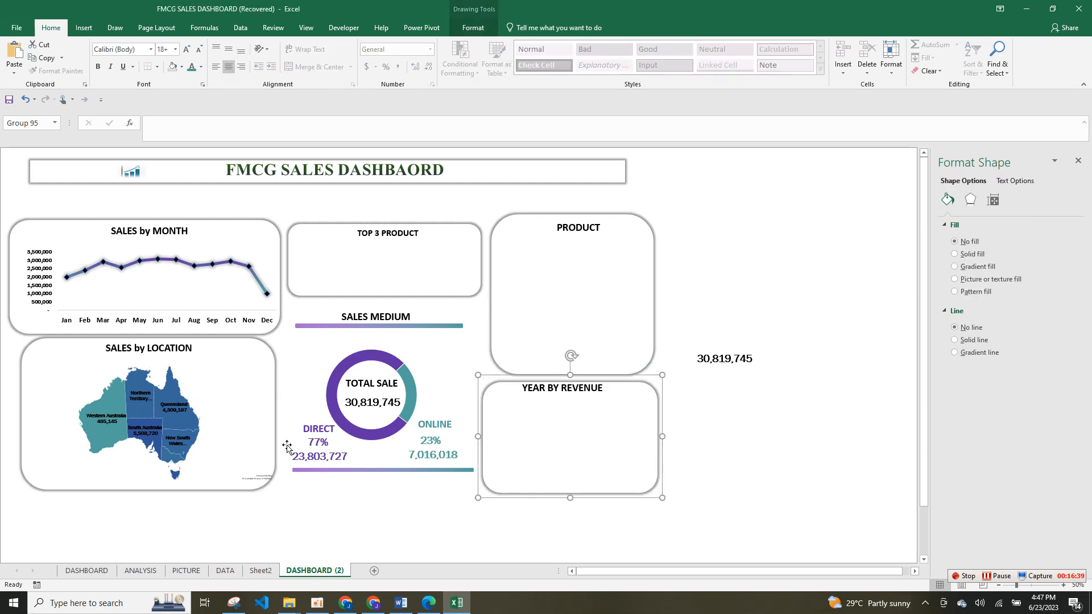
Step: Copy the sales medium pivot table on Sheet2 to I14, replace Sales Medium with Years and keep only Sum of Total Revenue2 as the value
click(261, 571)
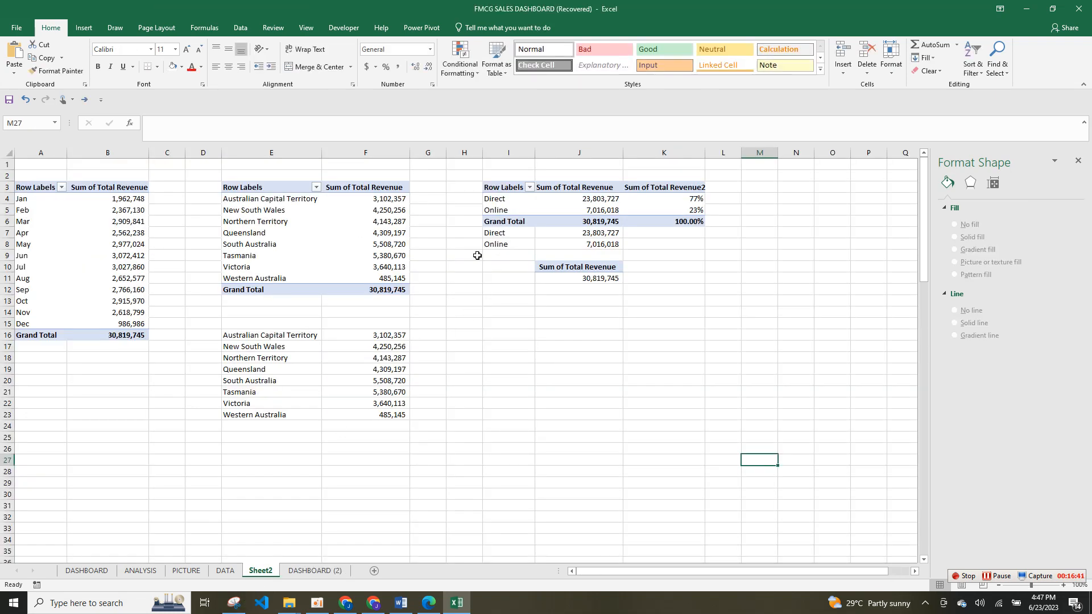
drag(499, 190, 664, 228)
key(ctrl+c)
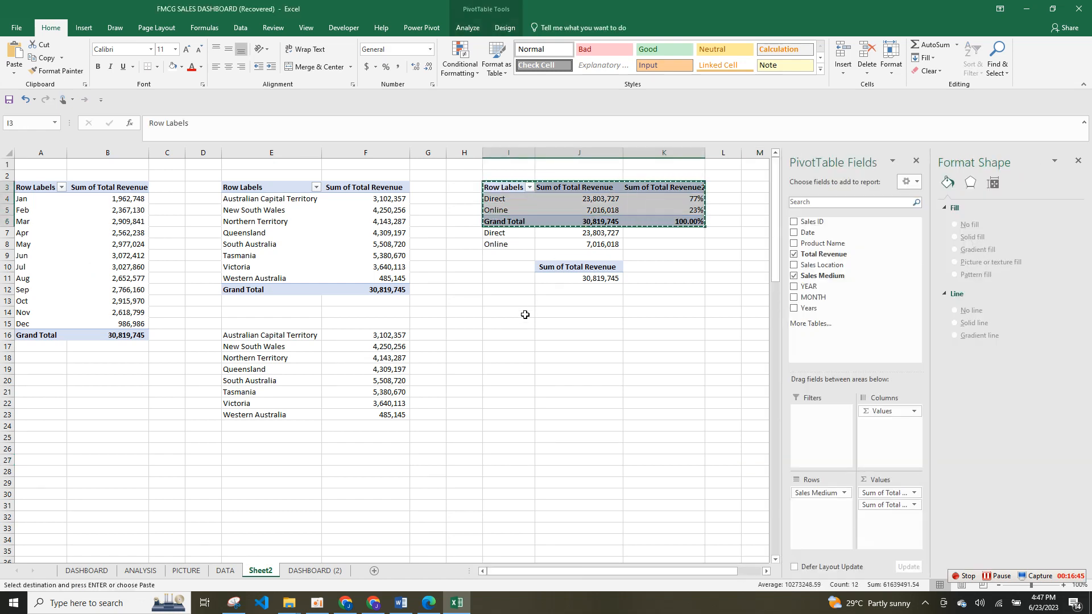
click(515, 312)
key(ctrl+v)
drag(882, 493, 826, 285)
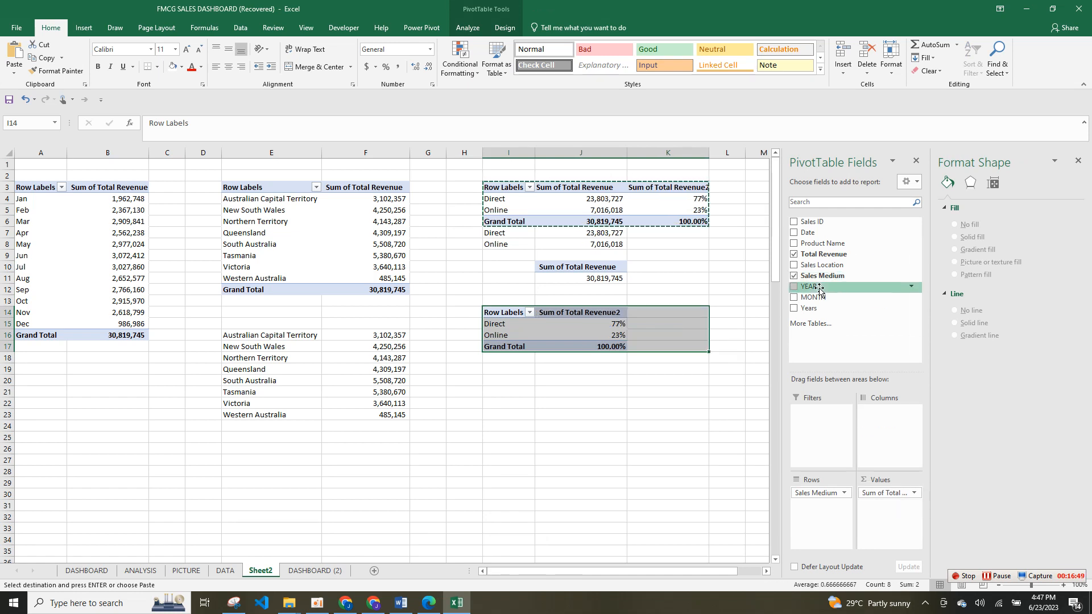
drag(822, 493, 752, 348)
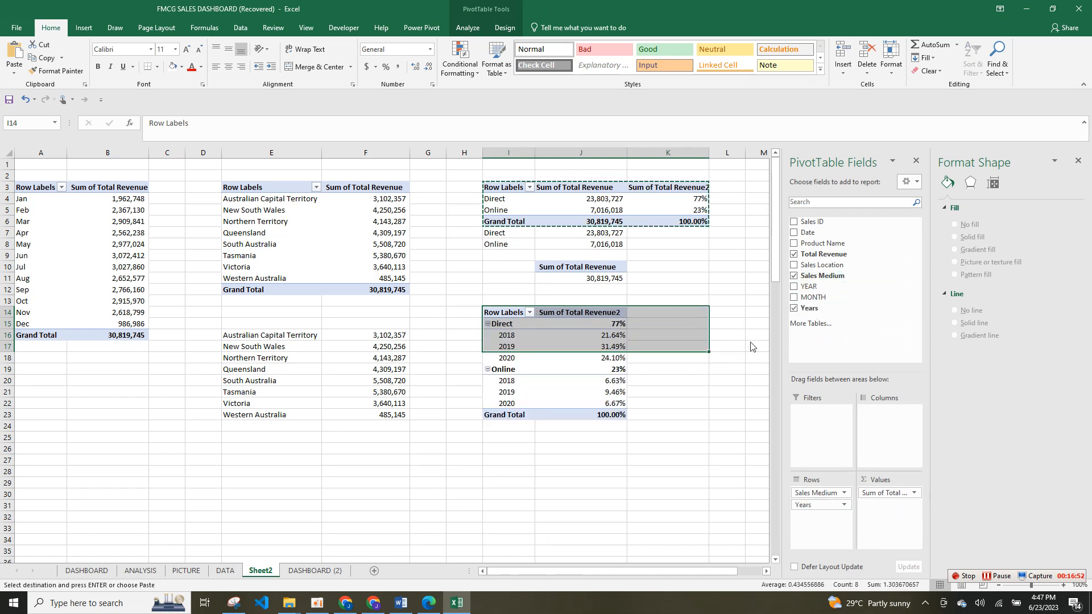
Step: Insert a 2-D pie chart based on the Years pivot table at I14
click(569, 336)
shift+click(493, 335)
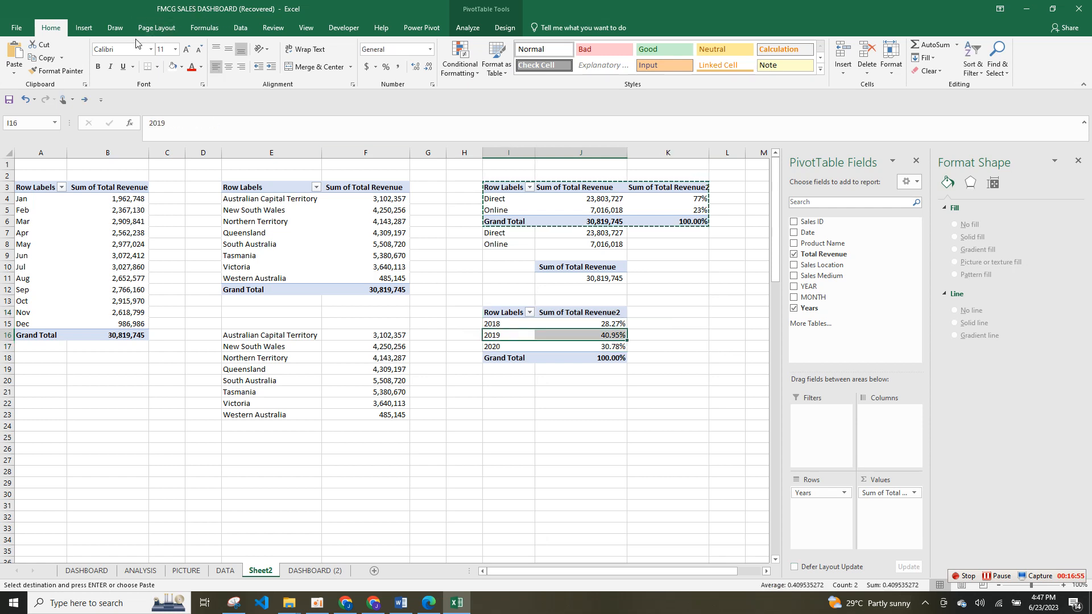
click(84, 27)
click(493, 71)
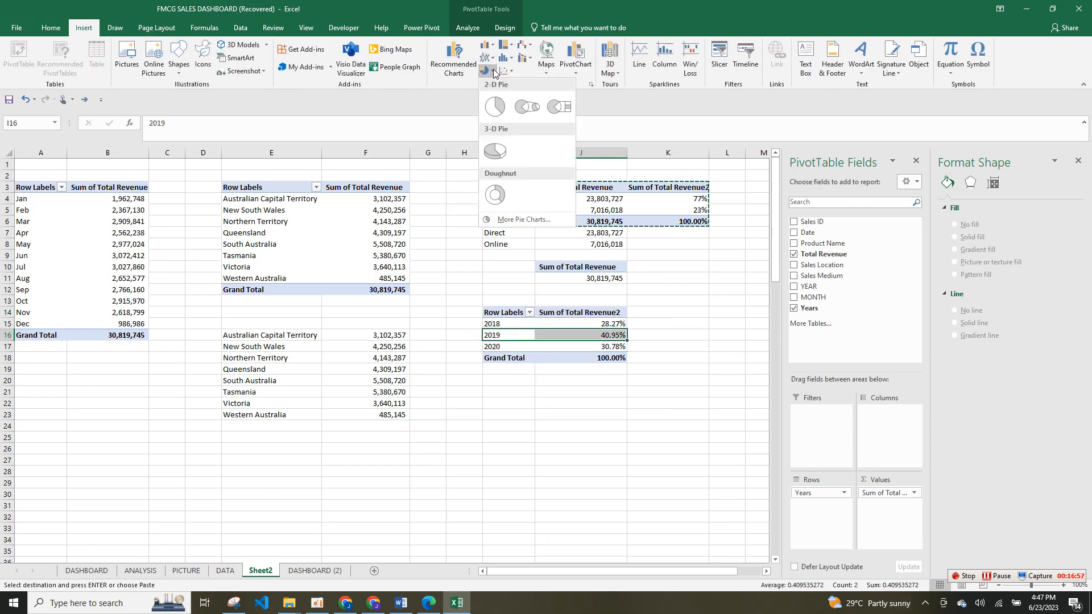
click(494, 107)
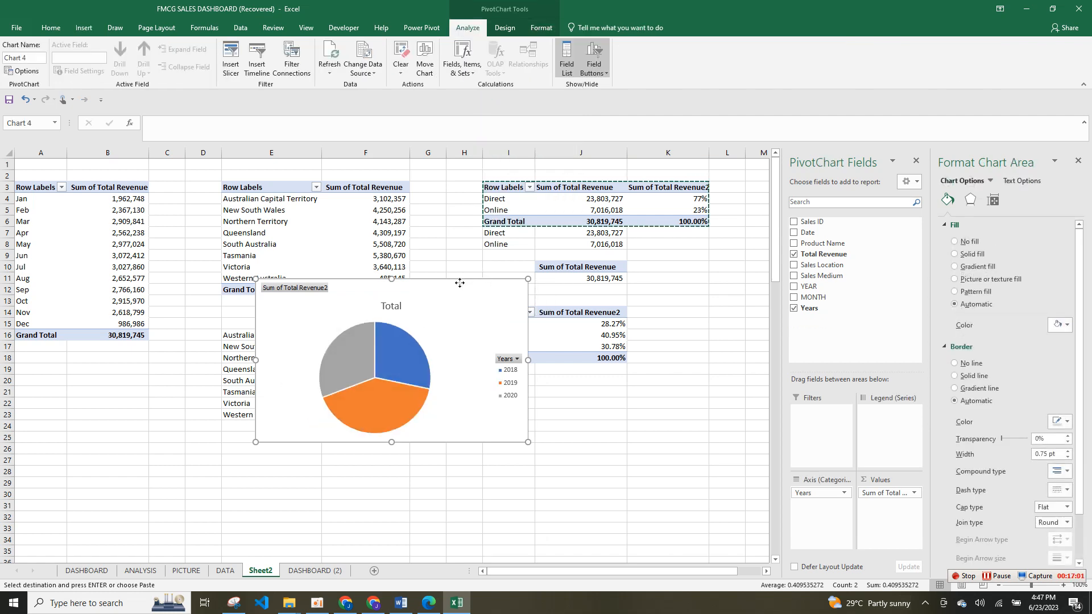
Step: Hide all field buttons on the new pie chart and remove its chart title
drag(458, 280, 405, 238)
right_click(254, 254)
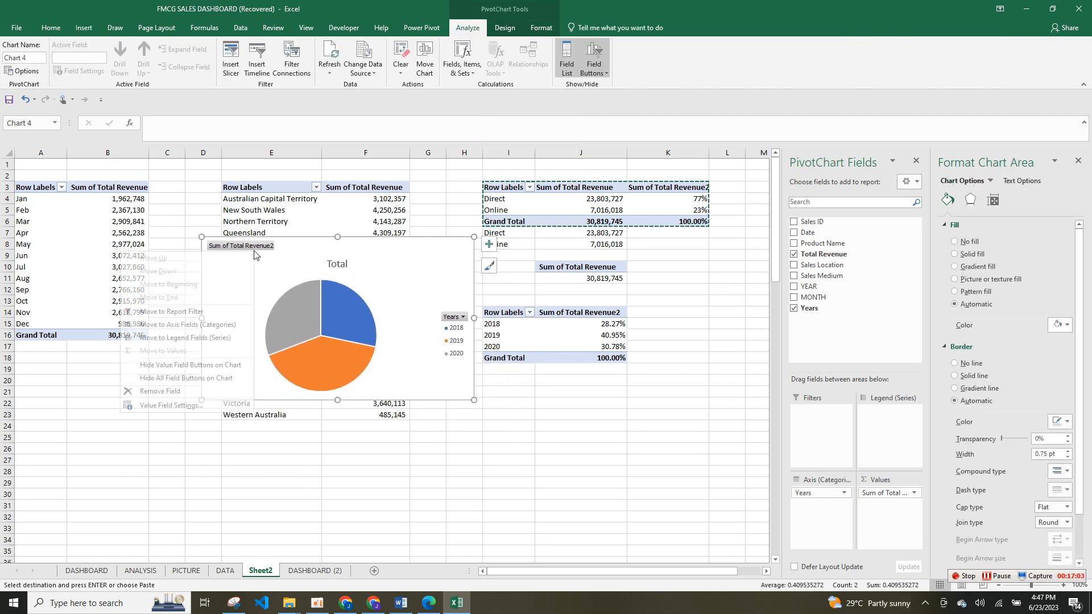
click(211, 379)
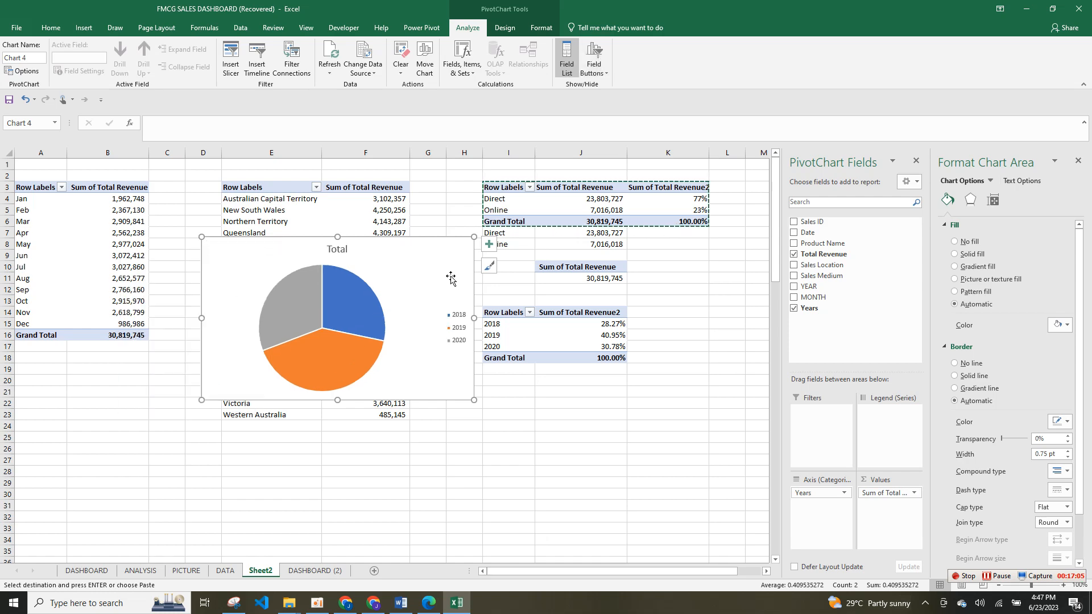
click(487, 255)
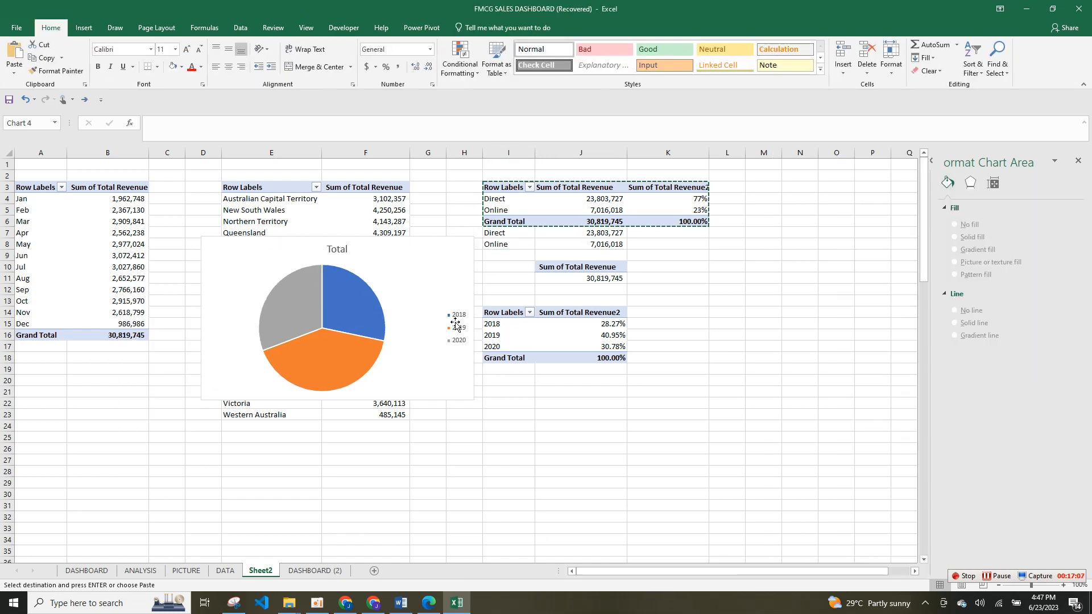
click(454, 321)
double_click(419, 253)
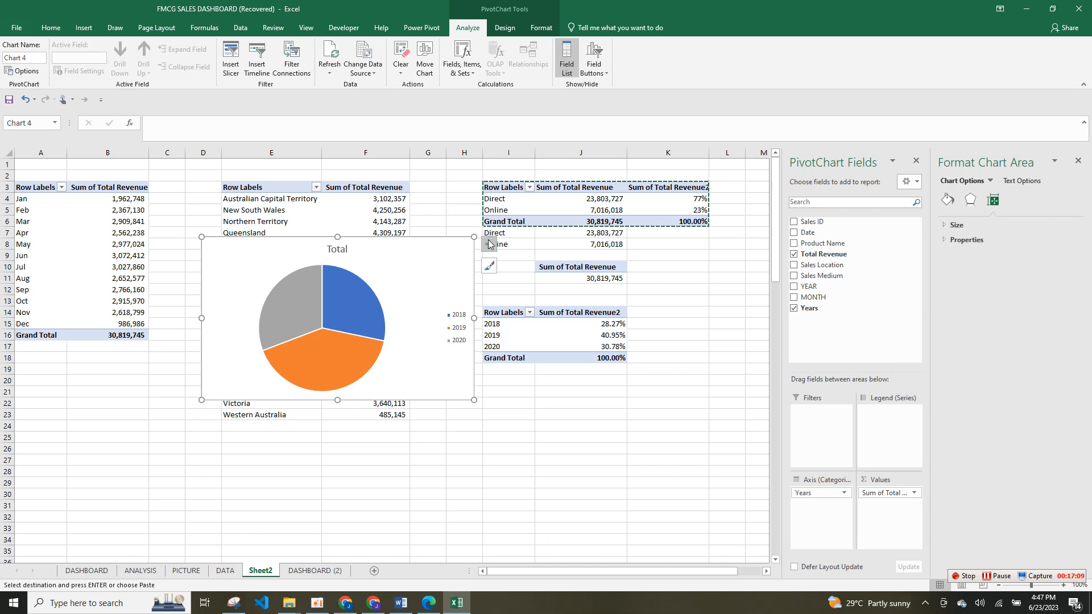
click(489, 245)
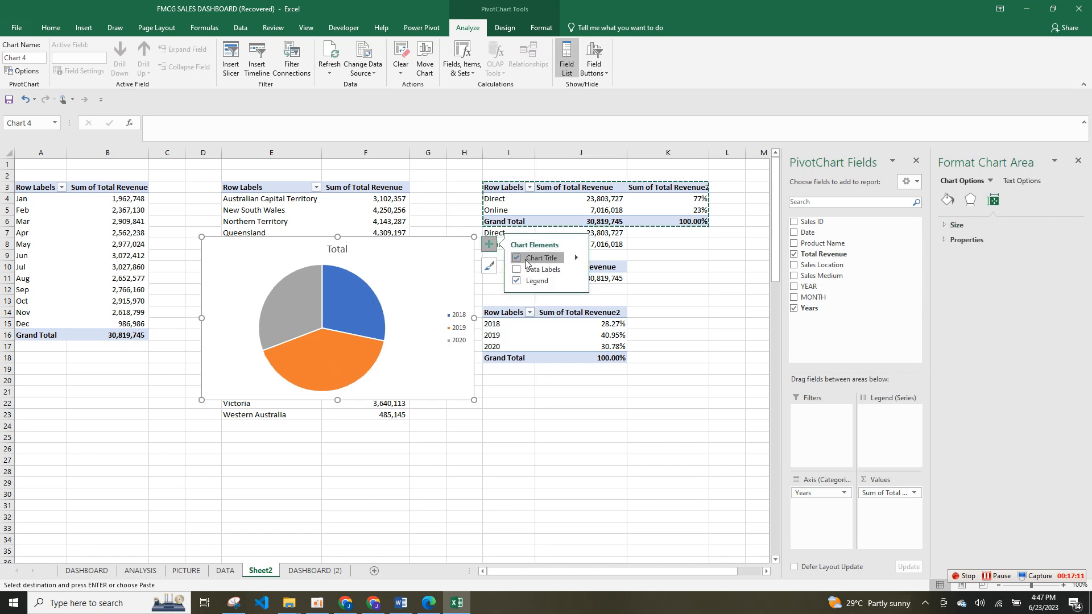
click(516, 257)
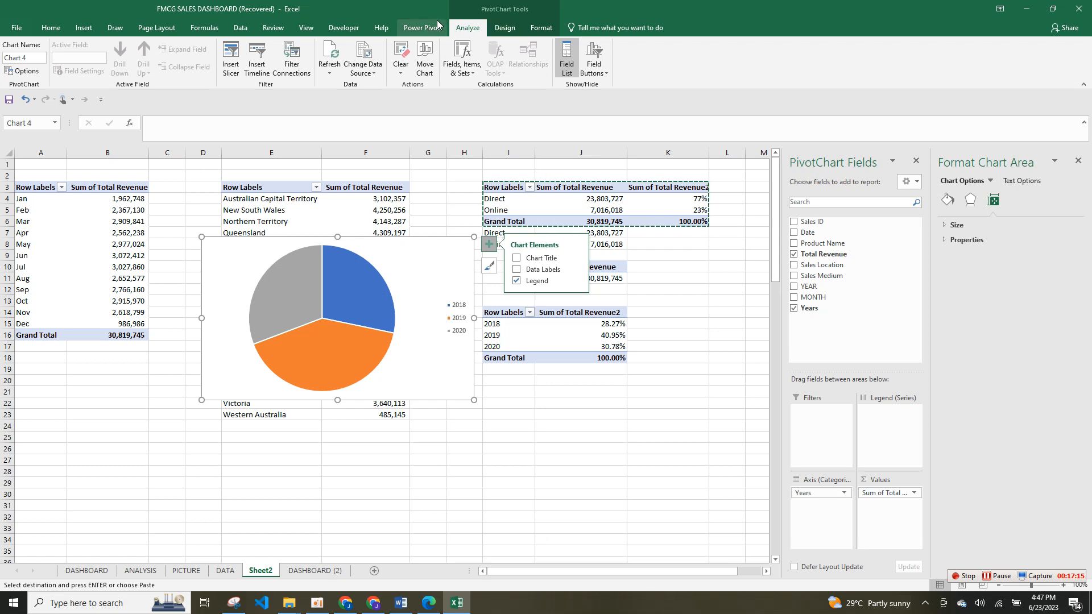
Step: Remove the pie chart area's outline and set its shape fill to No Fill
click(544, 29)
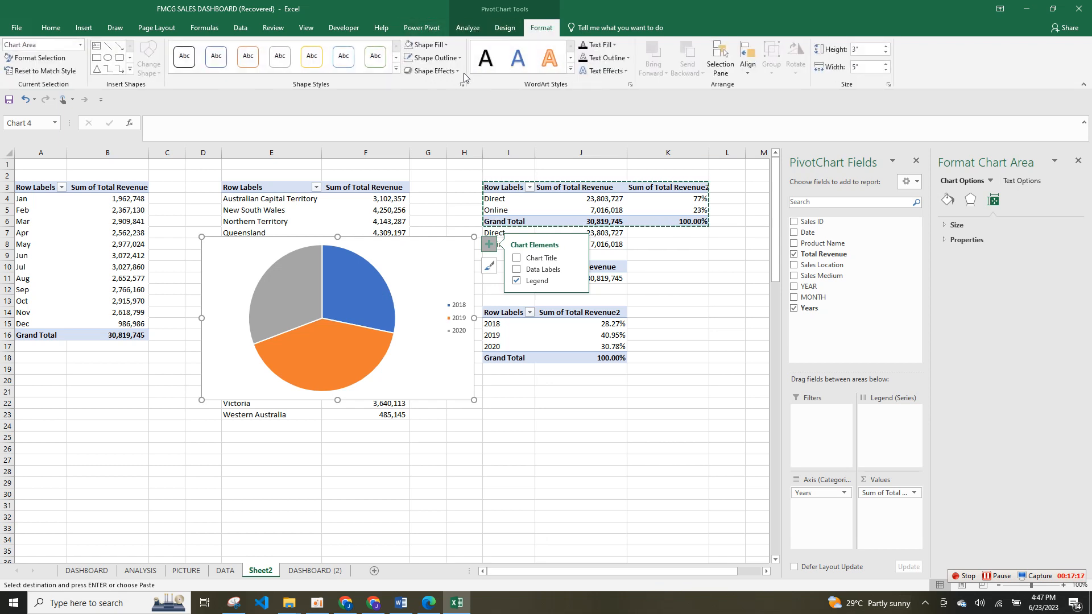
click(433, 58)
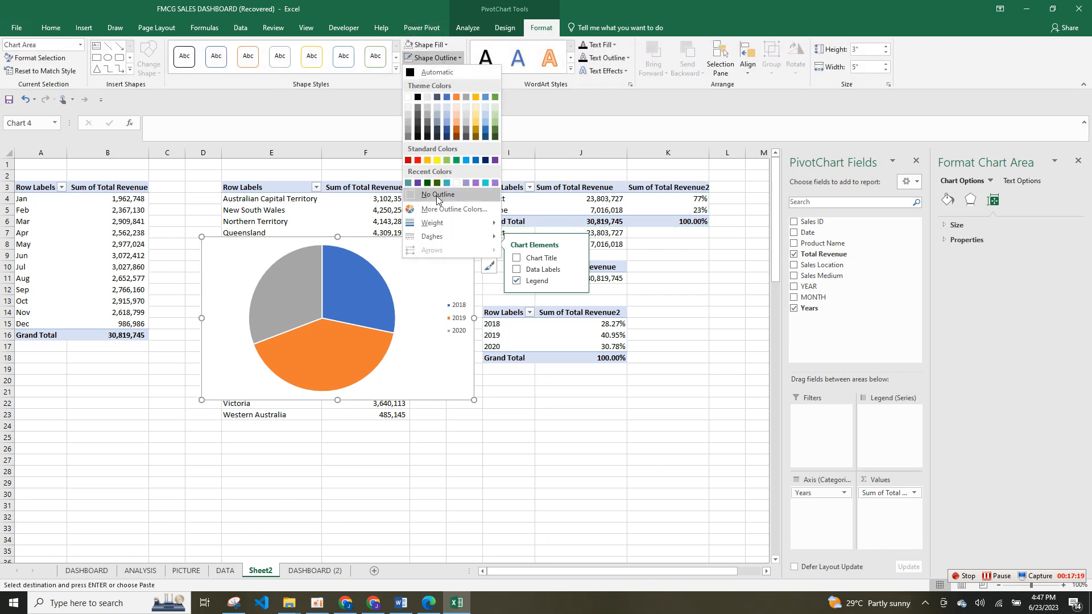
click(437, 185)
click(428, 45)
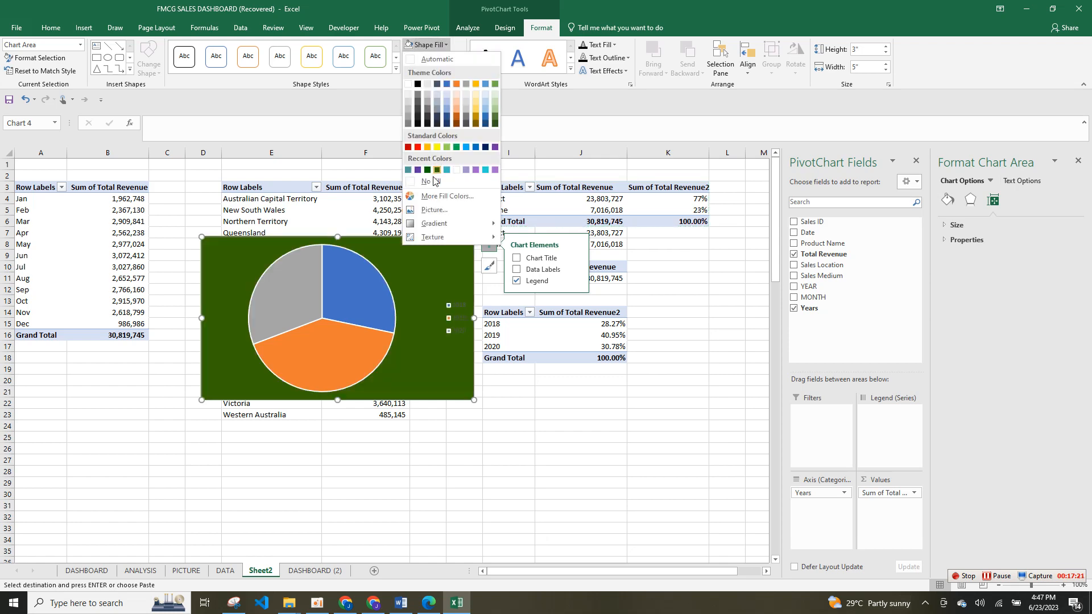
click(431, 180)
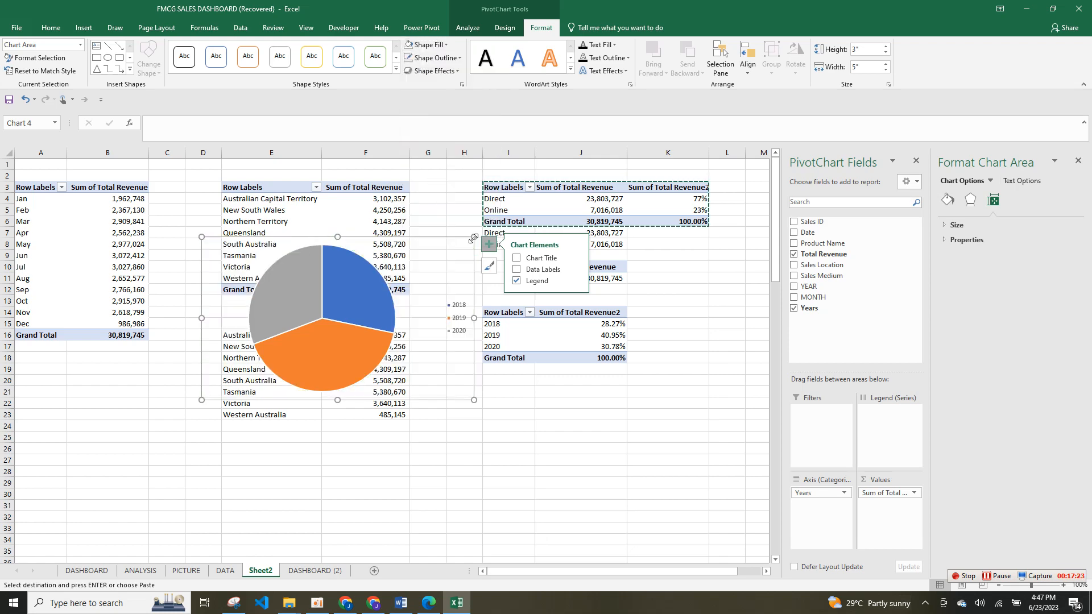
Step: Move the pie chart from Sheet2 to DASHBOARD (2) and position it inside the YEAR BY REVENUE frame
key(Escape)
key(Delete)
click(336, 578)
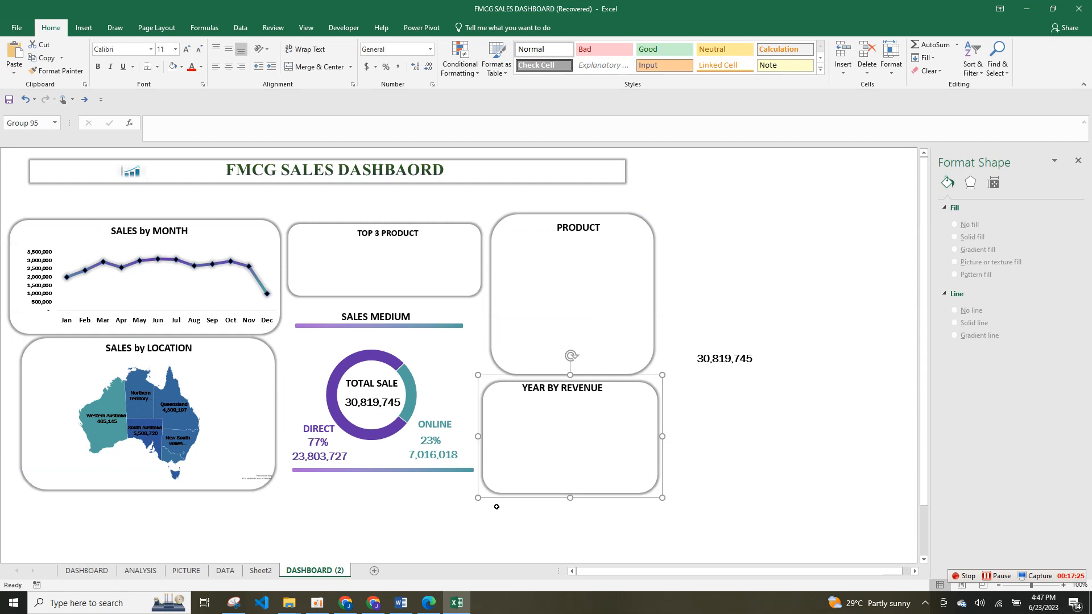
click(547, 458)
key(ctrl+v)
double_click(574, 458)
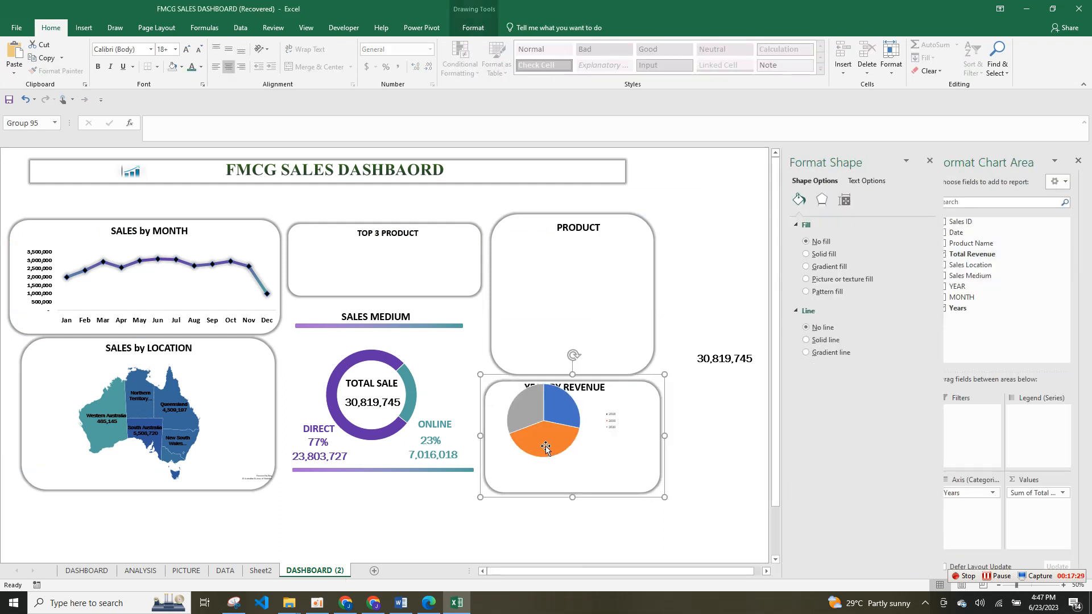
click(551, 456)
click(551, 461)
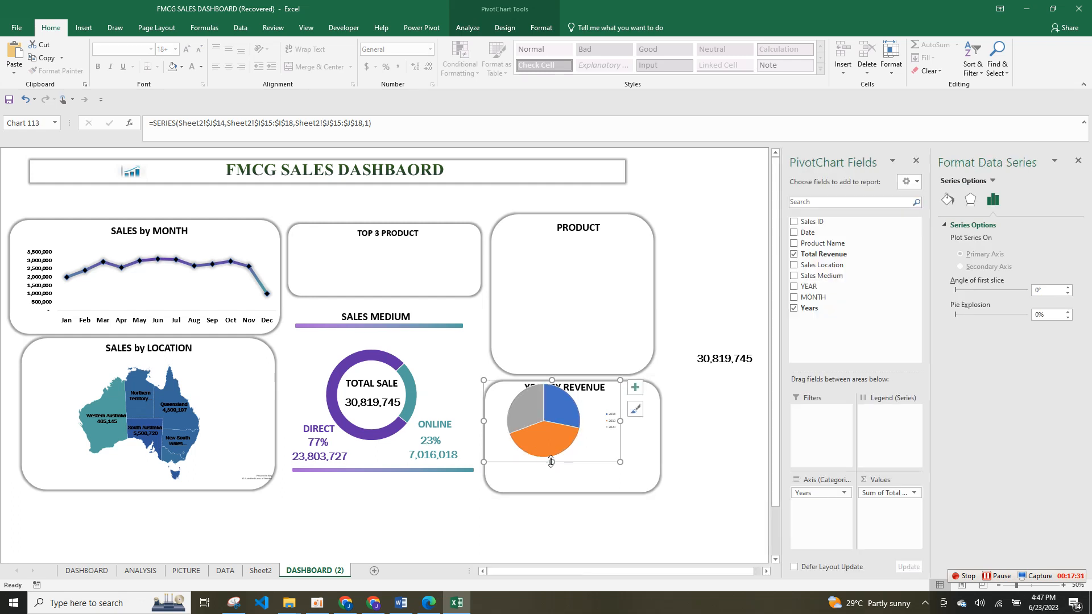
drag(571, 463, 586, 482)
Step: Format the pie chart's legend text as bold, black Franklin Gothic Book
click(626, 447)
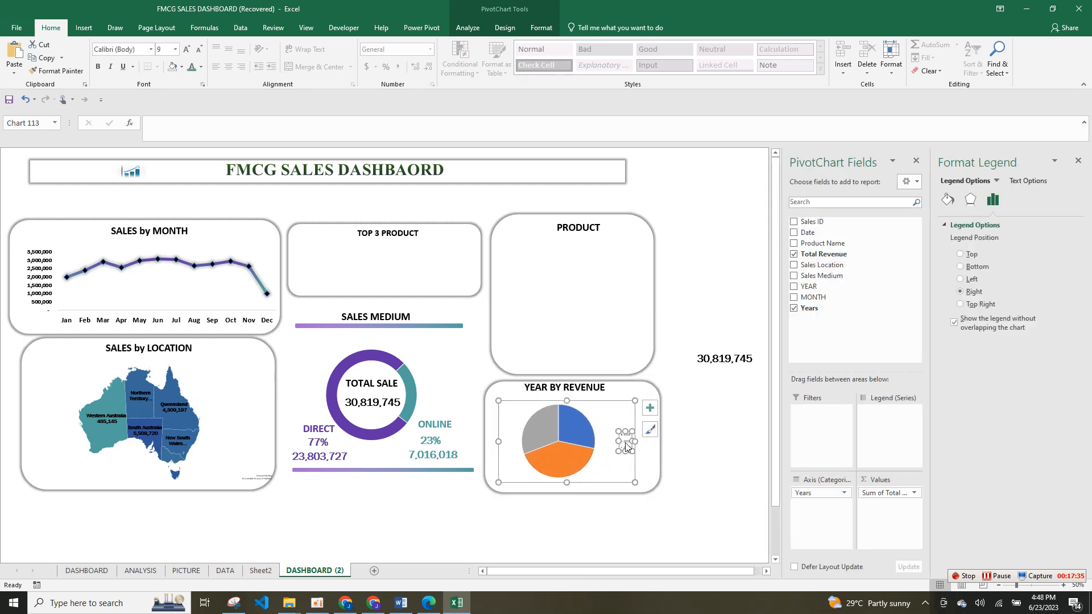
click(97, 67)
click(201, 67)
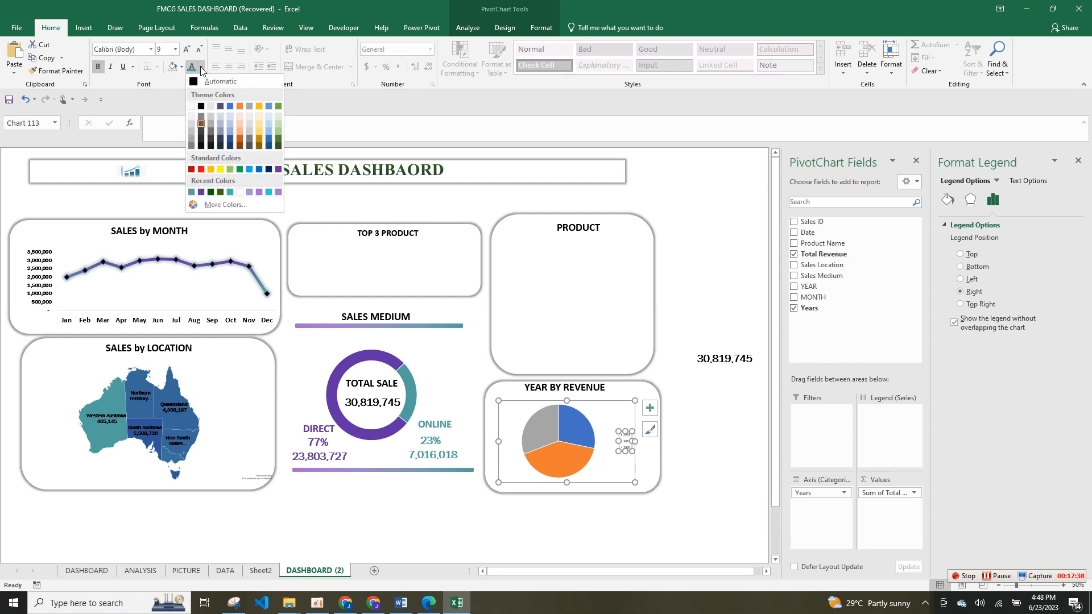
click(201, 107)
click(150, 51)
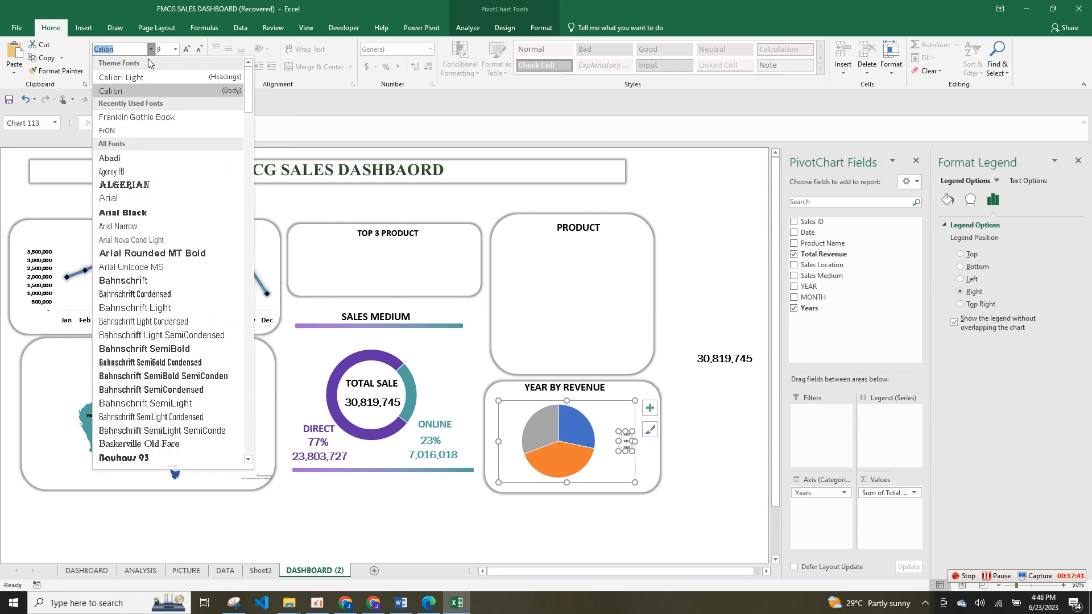
click(151, 113)
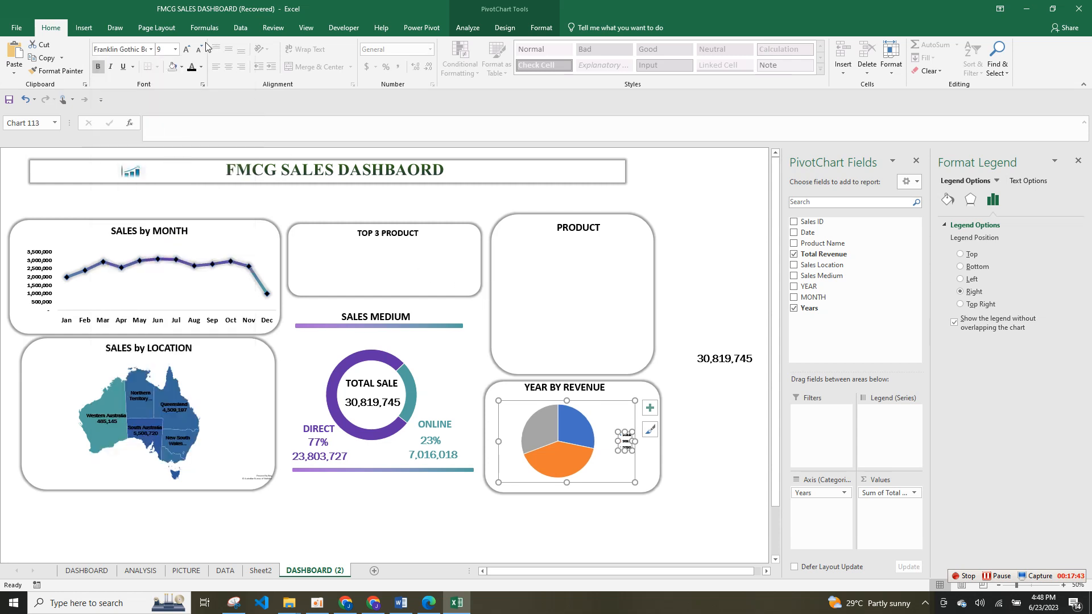
Step: Enlarge the pie chart's legend text to 20 pt
click(186, 53)
click(186, 53)
click(186, 52)
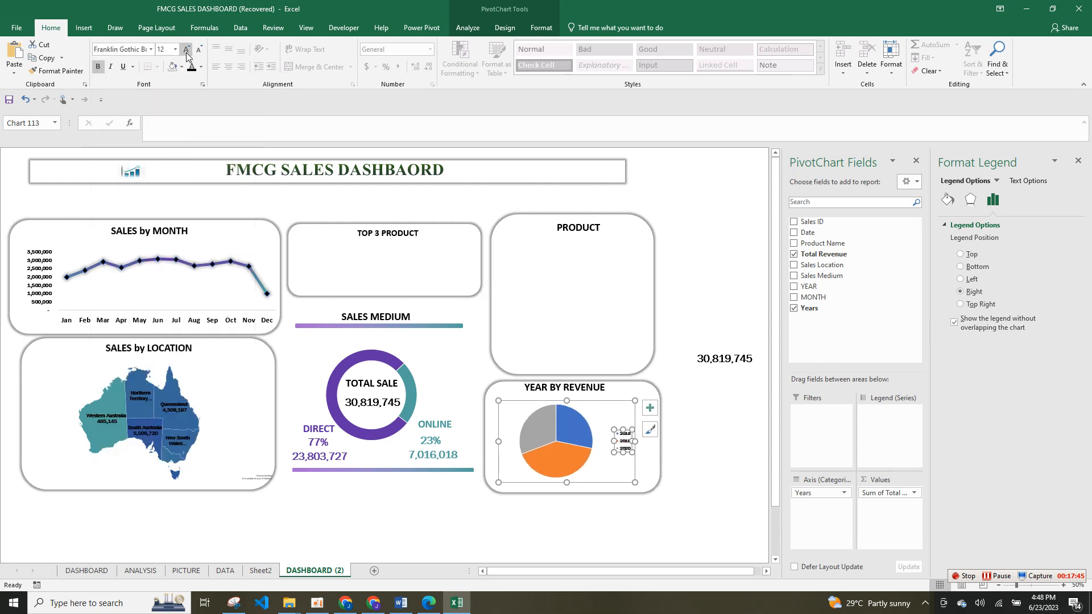
click(186, 52)
click(186, 52)
click(185, 52)
click(186, 52)
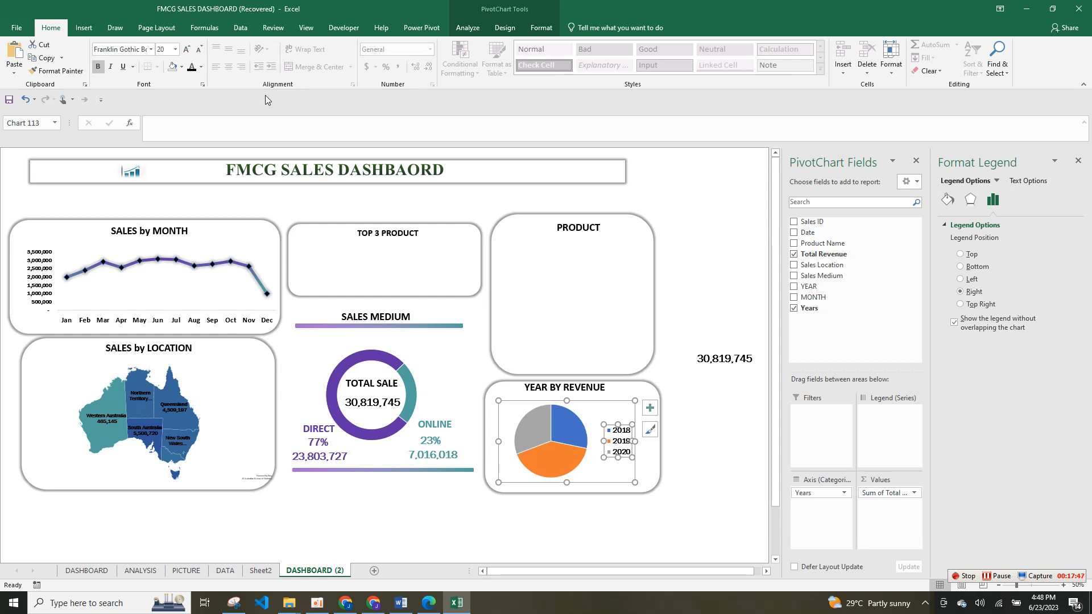
Step: Fill the pie chart's 2018 slice with the recently used teal that matches the SALES MEDIUM doughnut
click(677, 431)
click(559, 436)
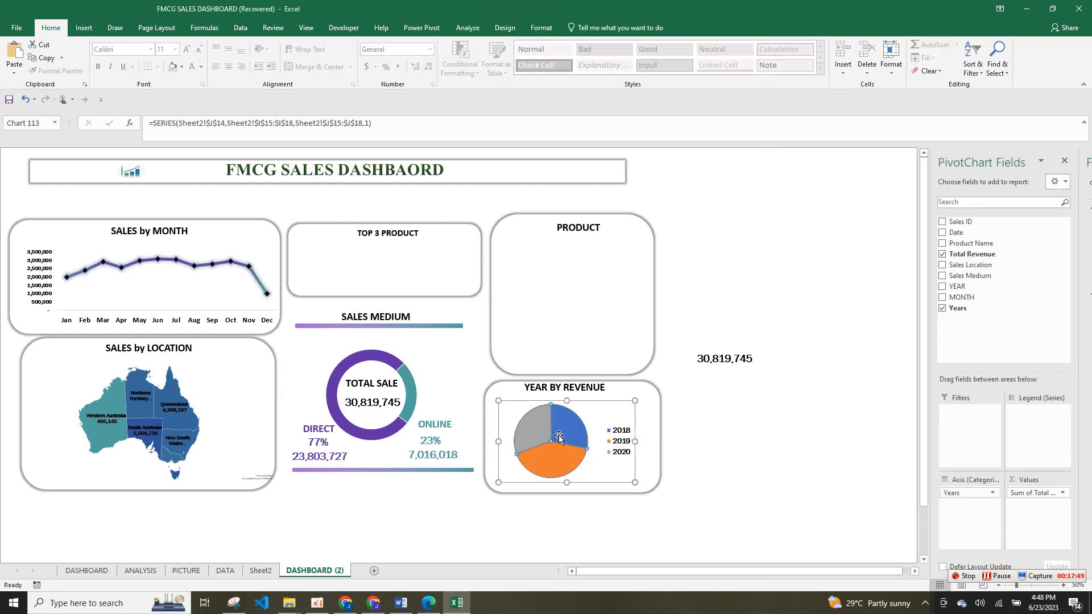
double_click(559, 437)
click(559, 436)
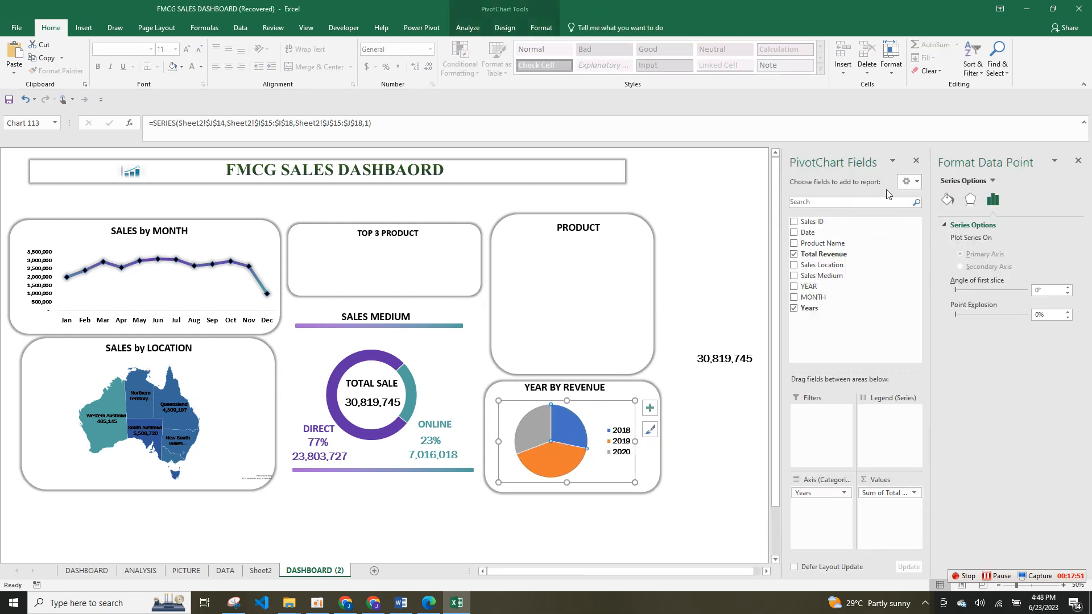
click(917, 163)
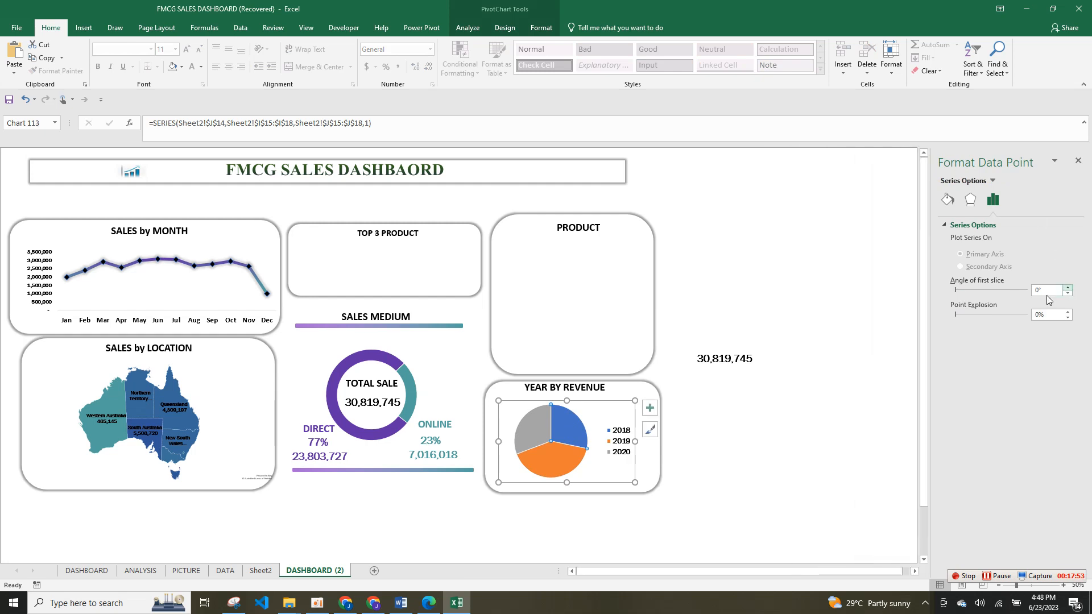
click(945, 200)
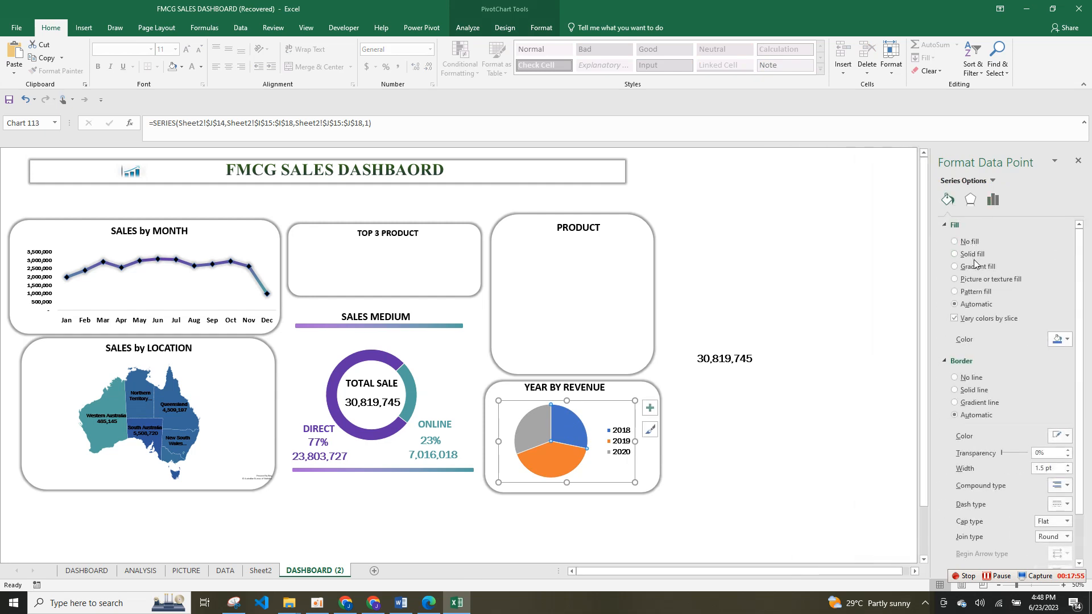
click(1067, 340)
click(998, 451)
Step: Fill the pie chart's 2019 slice with the recently used purple and the 2020 slice with the standard light blue
click(576, 455)
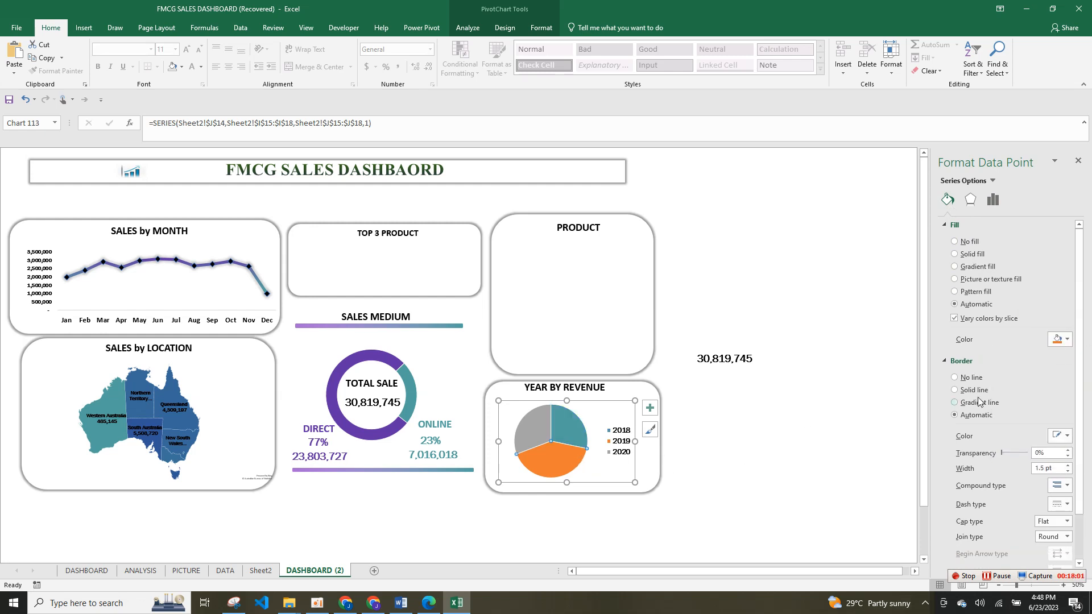
click(1059, 340)
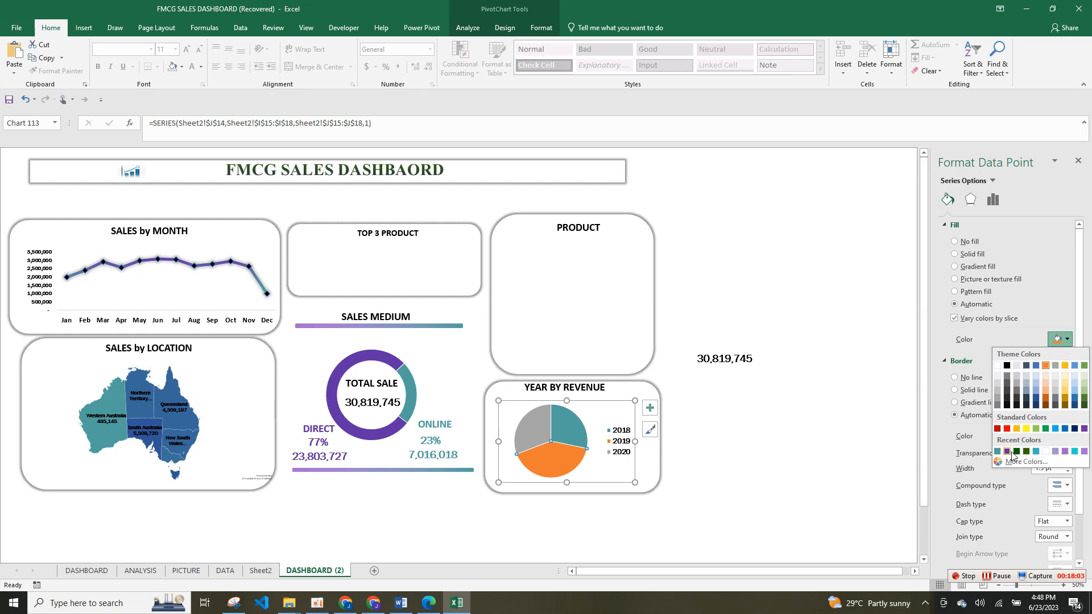
click(1008, 452)
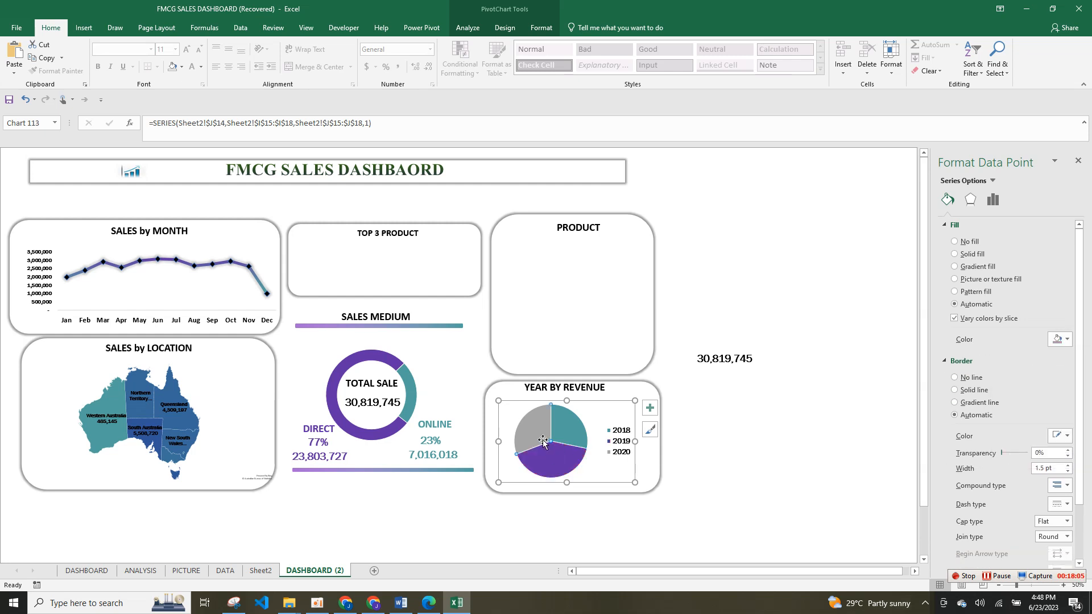
click(1059, 340)
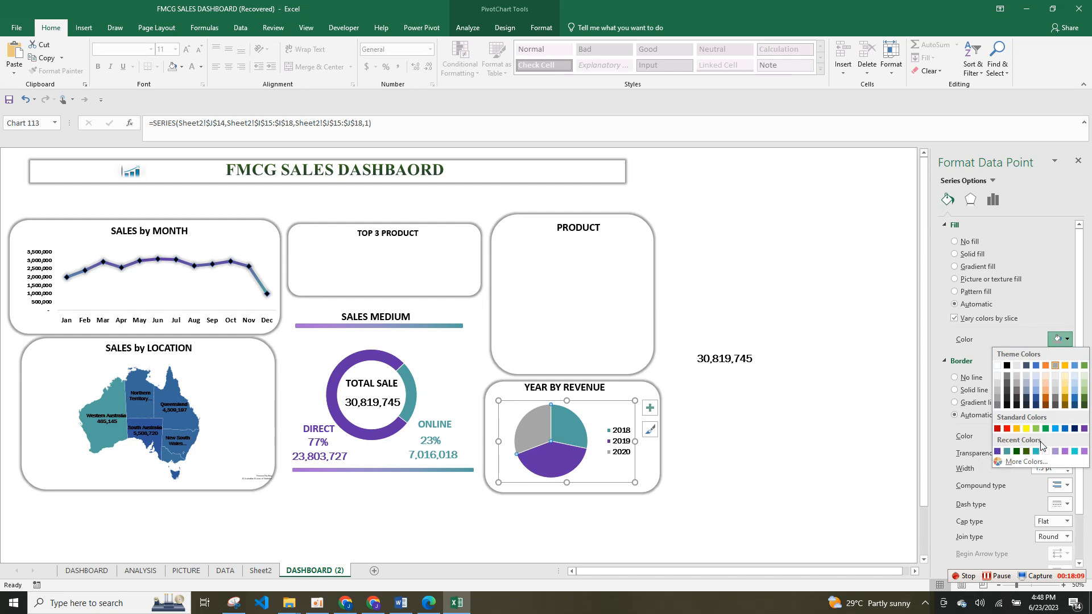
click(1054, 428)
click(828, 429)
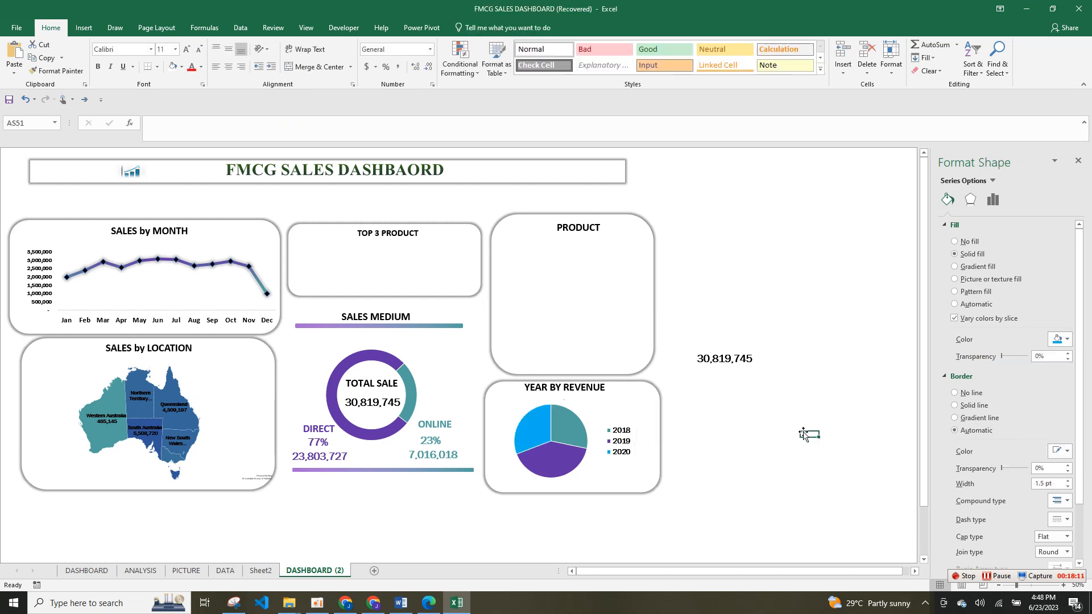
Step: Shift the pie chart slightly to the right inside the YEAR BY REVENUE frame
click(618, 436)
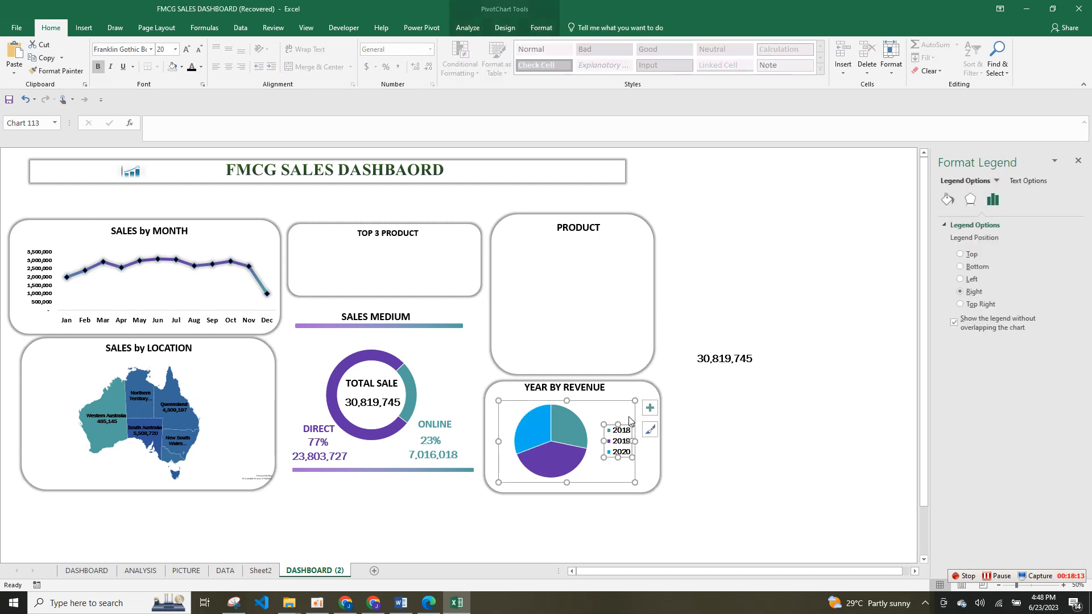
drag(633, 412, 638, 413)
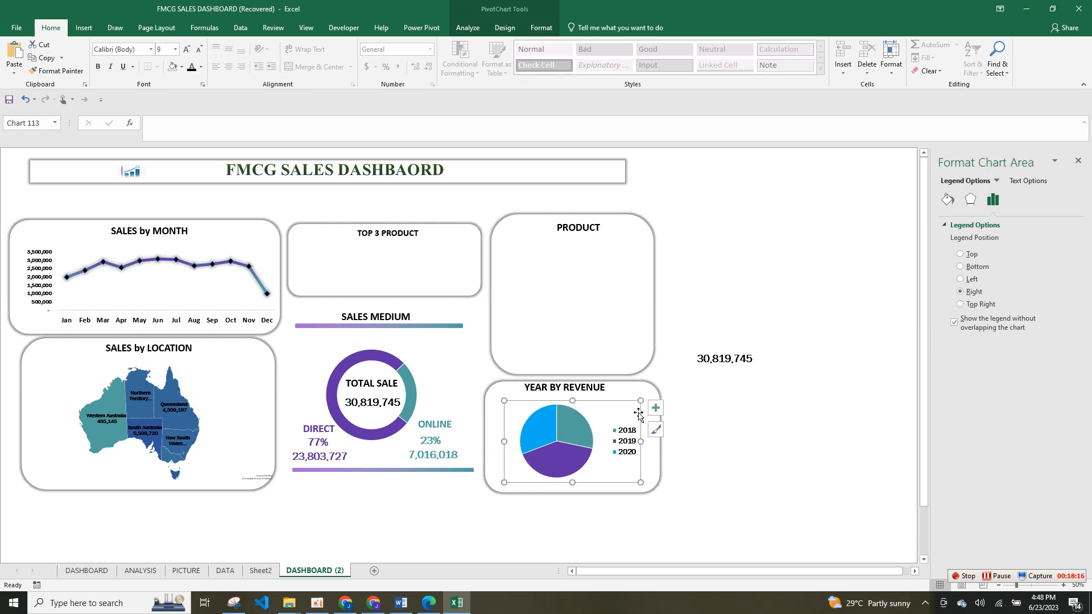
click(734, 434)
click(566, 431)
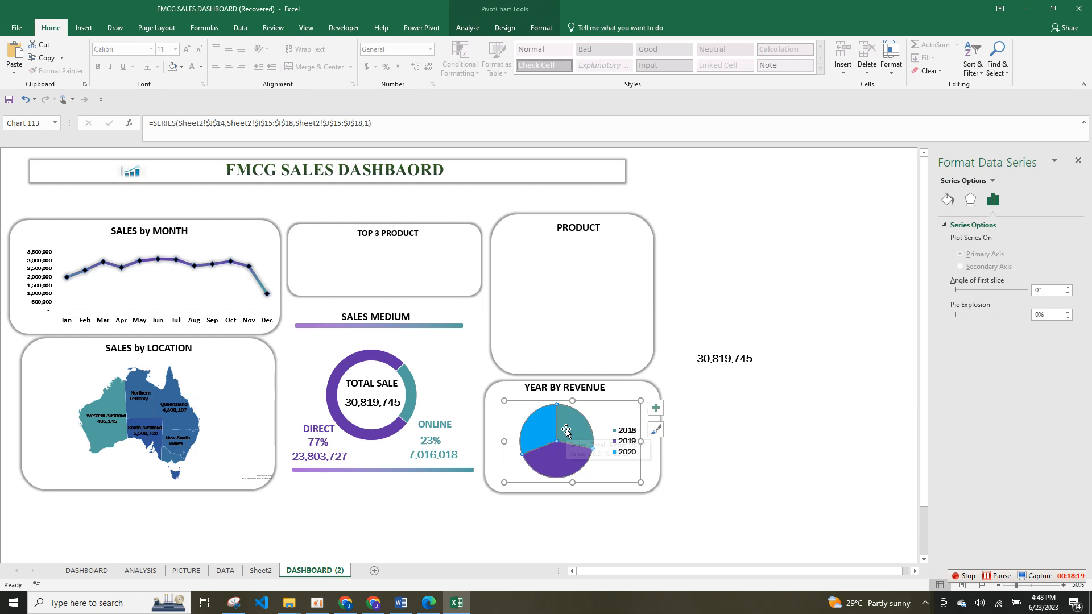
click(755, 421)
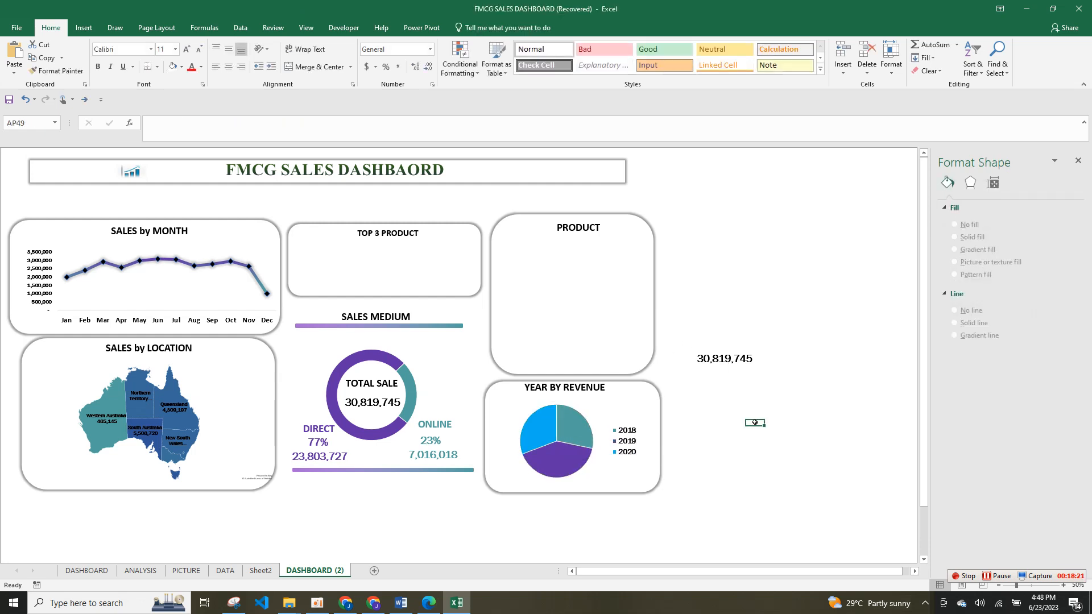
Step: Nudge the TOTAL SALE label and its value slightly right and down inside the SALES MEDIUM doughnut
click(577, 341)
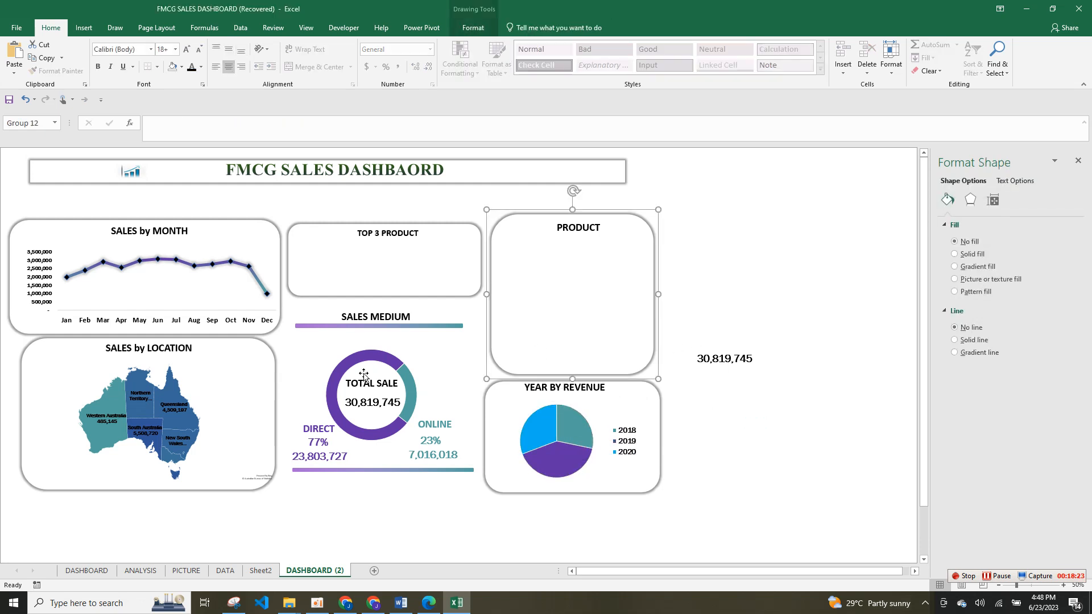
click(372, 386)
drag(370, 384, 373, 386)
Step: Add data labels to the YEAR BY REVENUE pie slices and select the labels
click(577, 431)
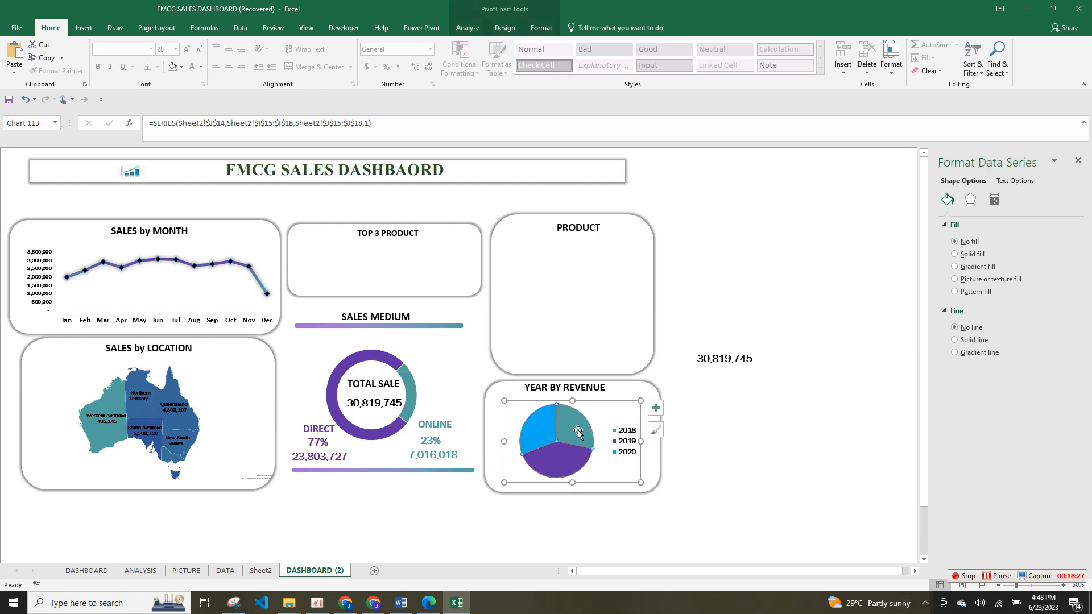
right_click(578, 431)
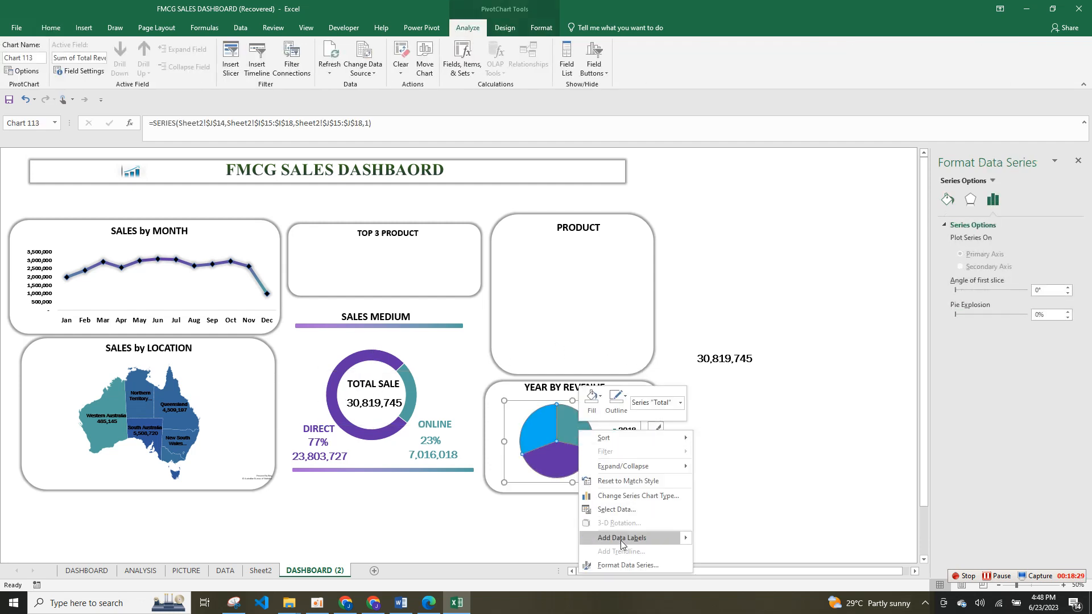
click(620, 540)
click(577, 428)
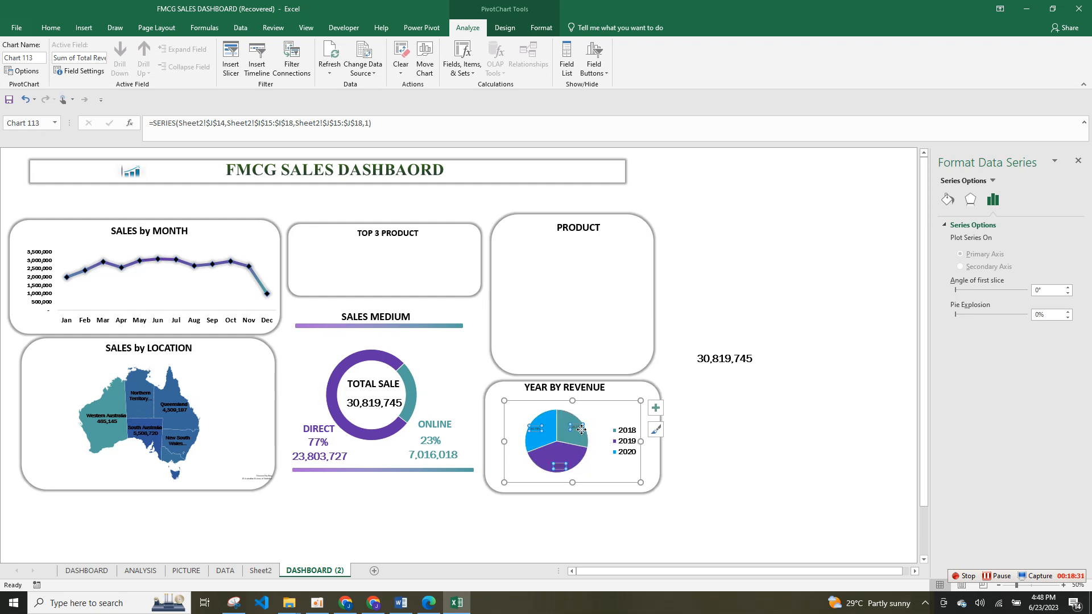
Step: Format the YEAR BY REVENUE pie chart's data labels in bold white Franklin Gothic, size 16
click(52, 27)
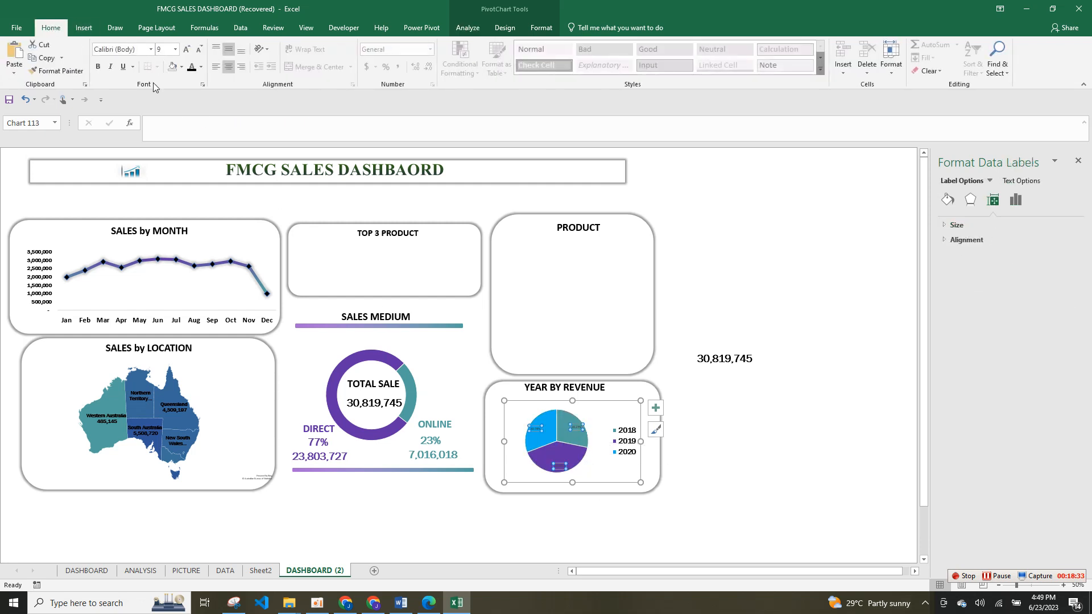
click(151, 49)
click(143, 116)
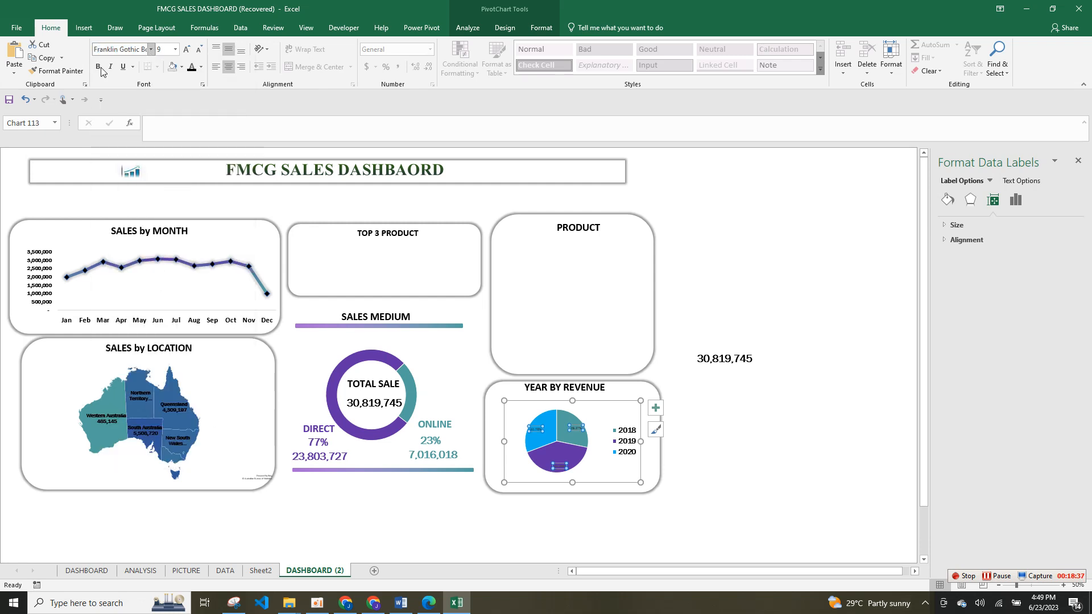
click(185, 53)
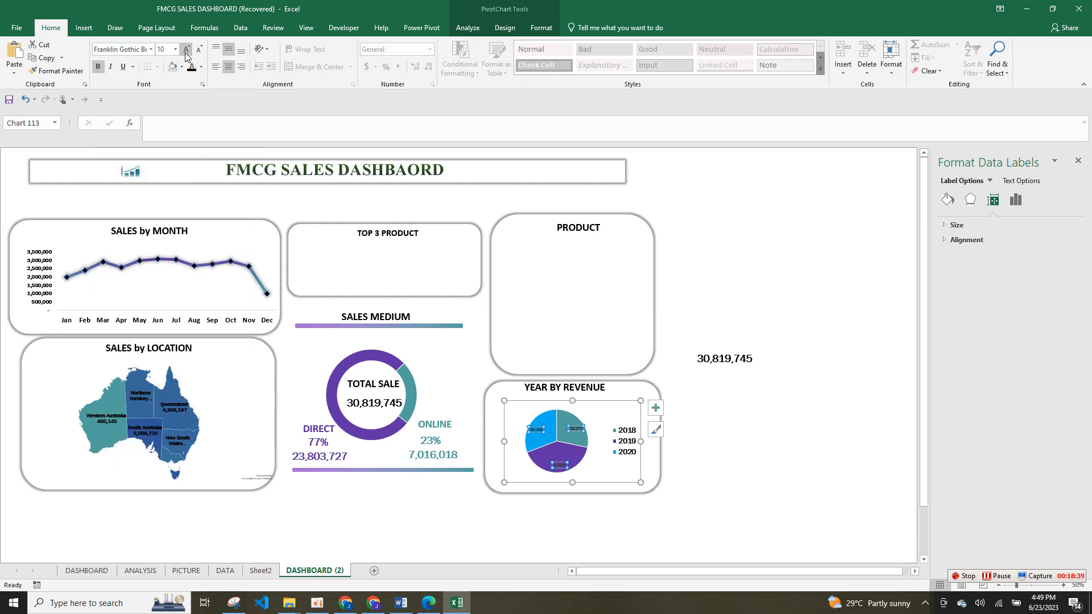
click(185, 53)
click(185, 52)
click(185, 52)
click(201, 66)
click(192, 107)
click(798, 457)
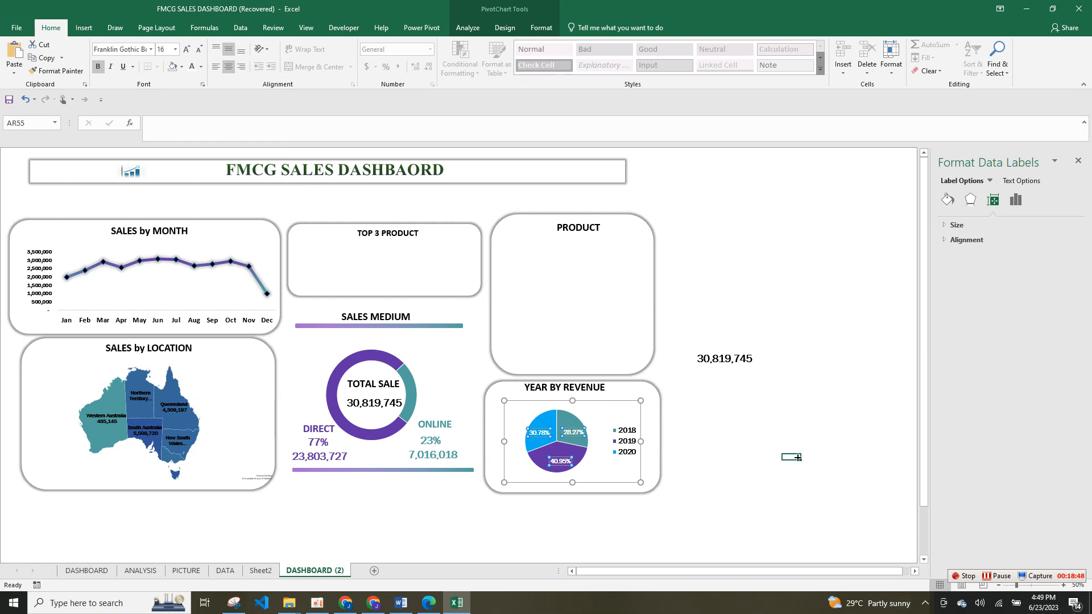
Step: Examine the label options of the YEAR BY REVENUE pie chart's data labels
click(578, 434)
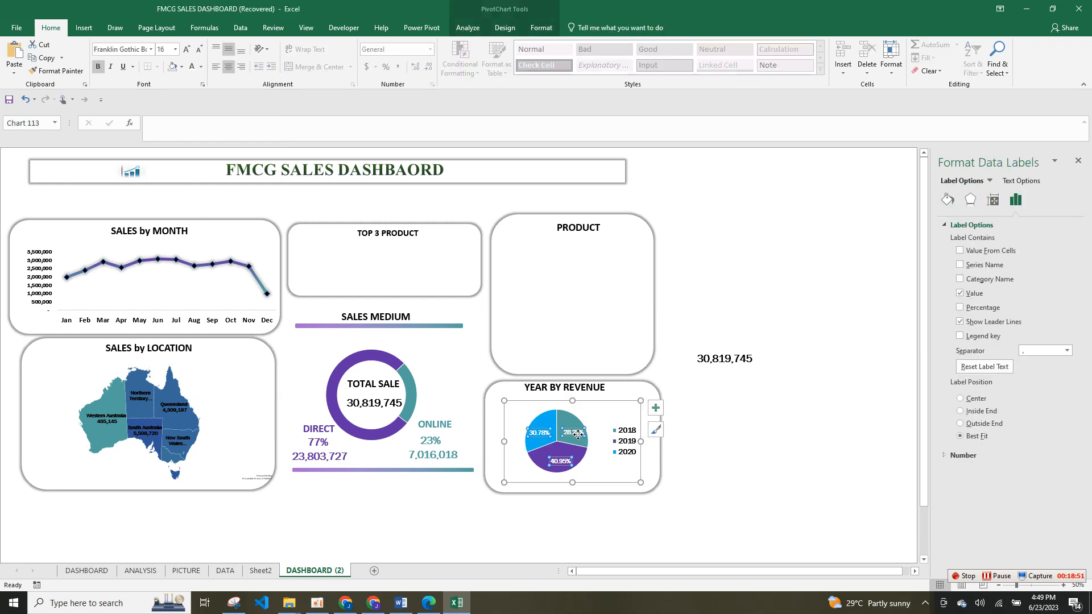
right_click(577, 435)
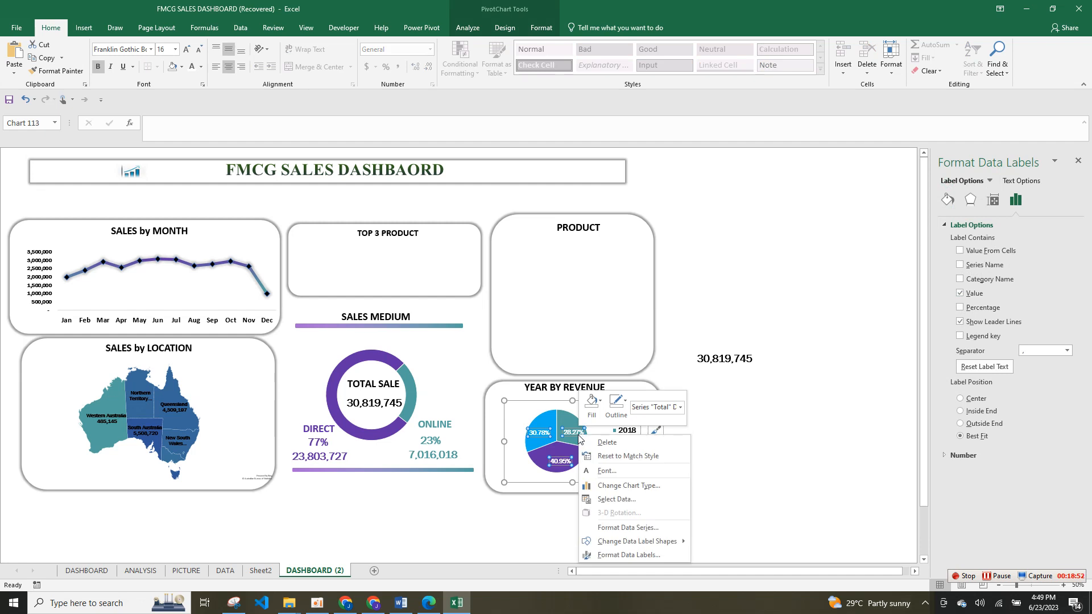
click(619, 555)
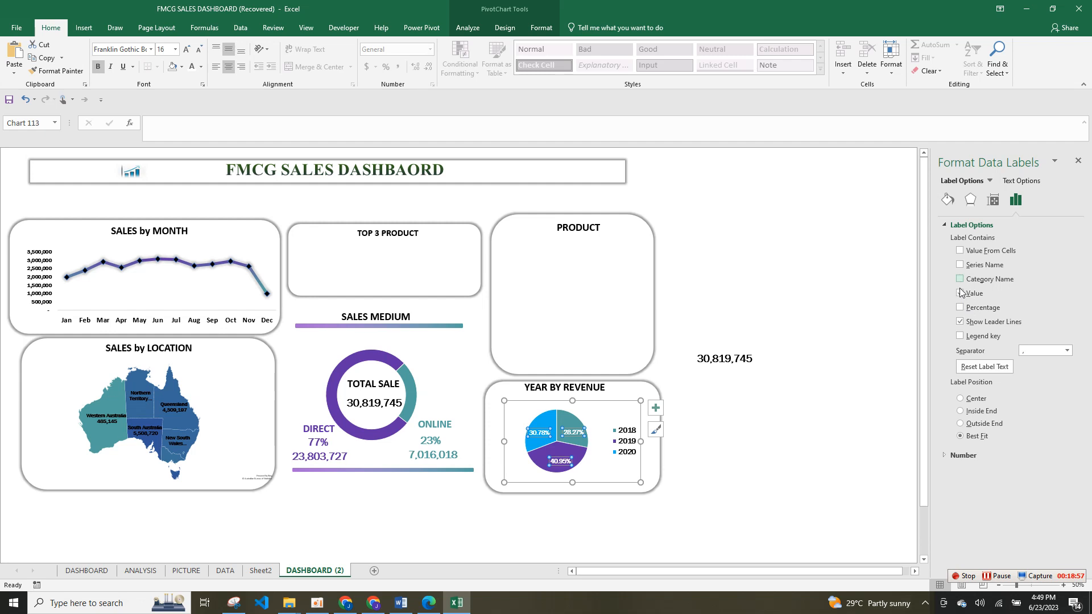
click(667, 440)
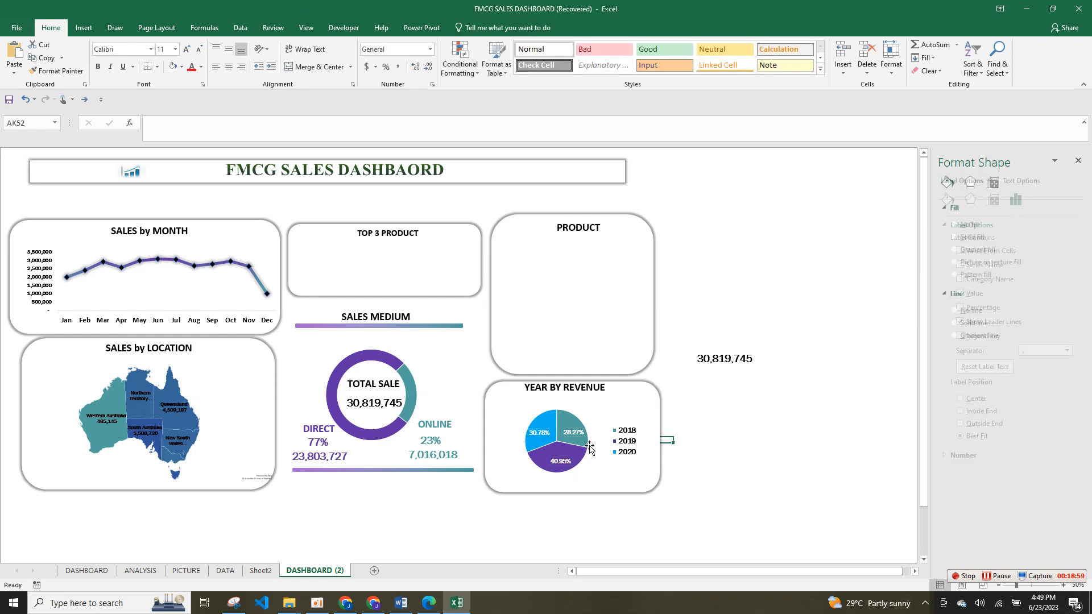
click(578, 434)
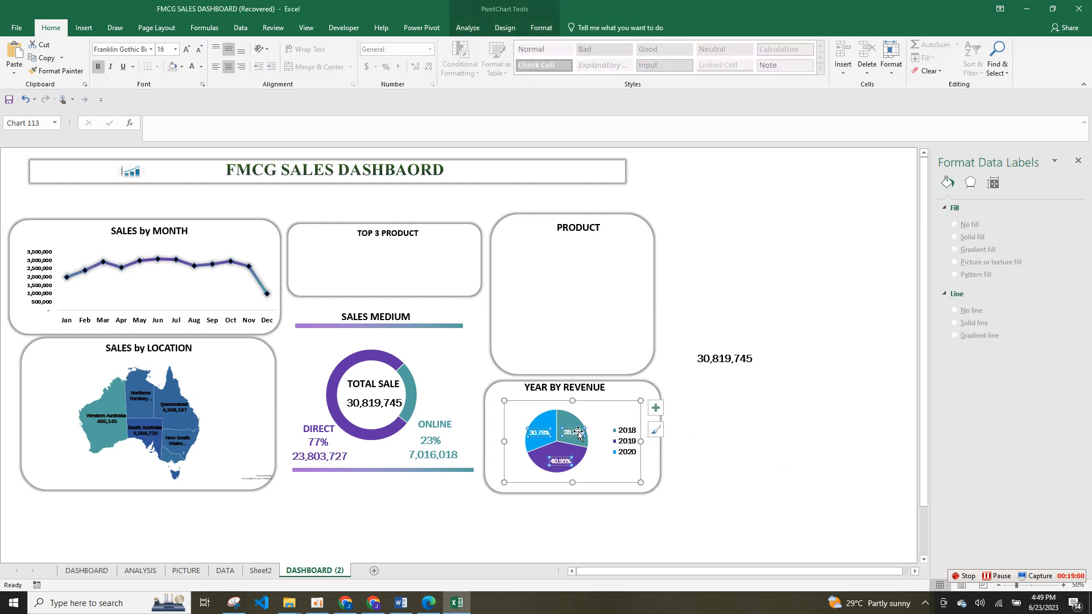
click(809, 479)
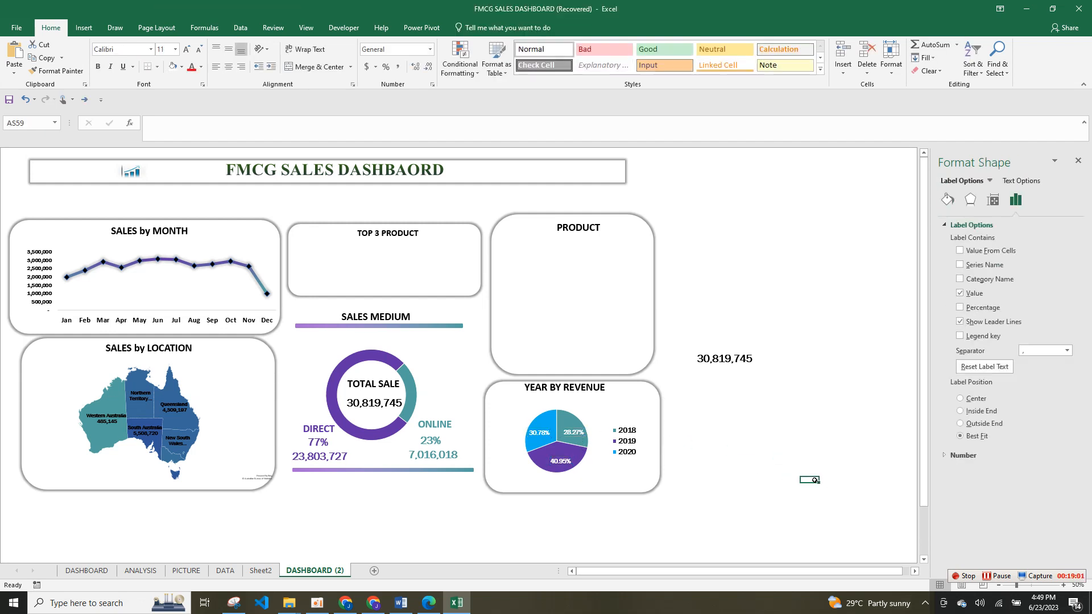
click(690, 406)
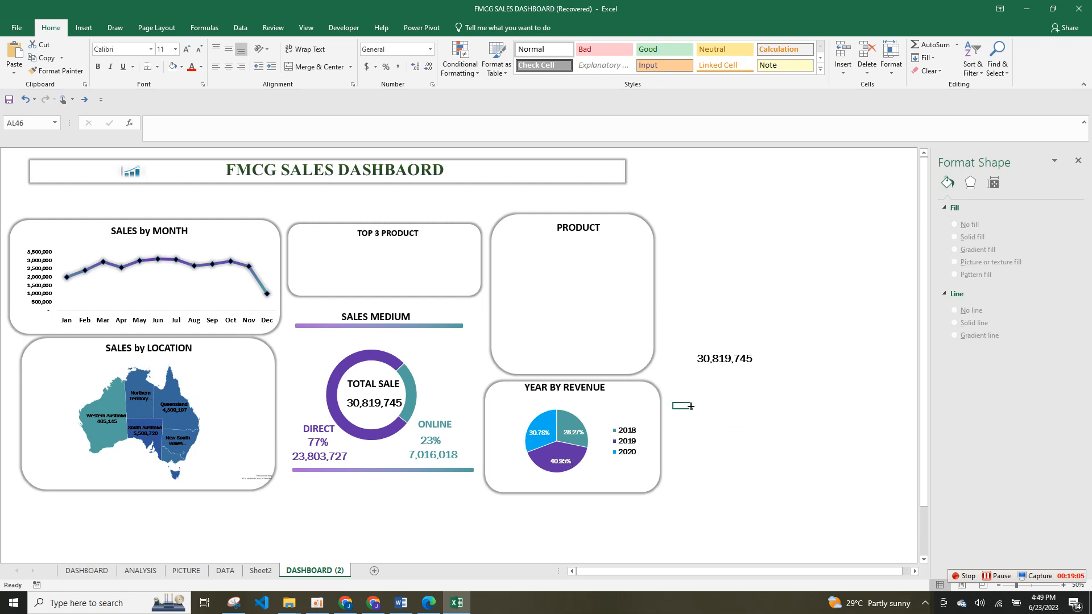
click(574, 433)
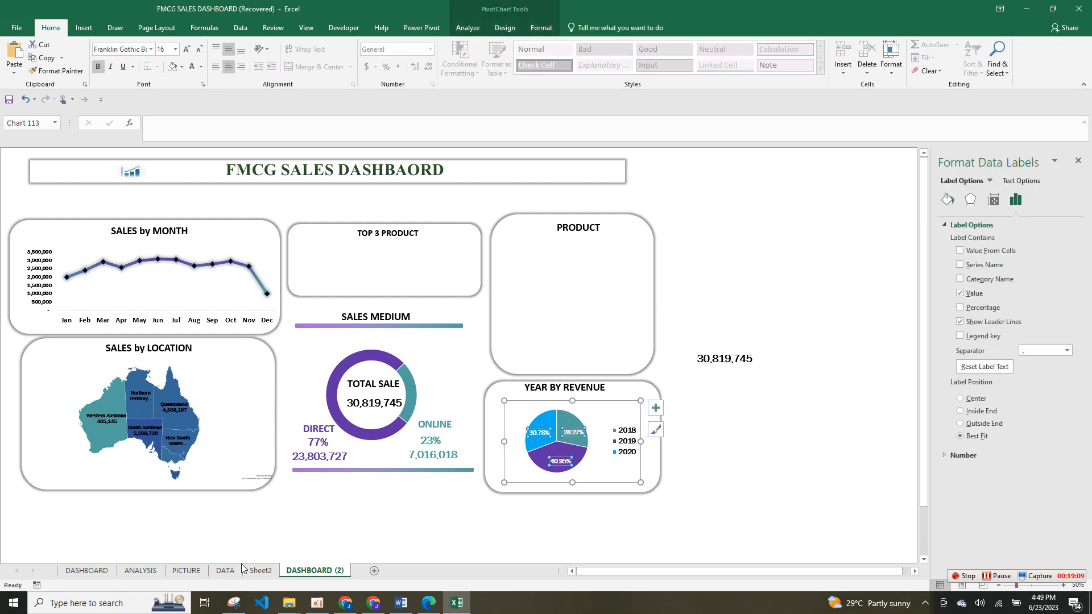
Step: In Sheet2's pivot table by year, replace the percentage values field with the plain Sum of Total Revenue
click(261, 571)
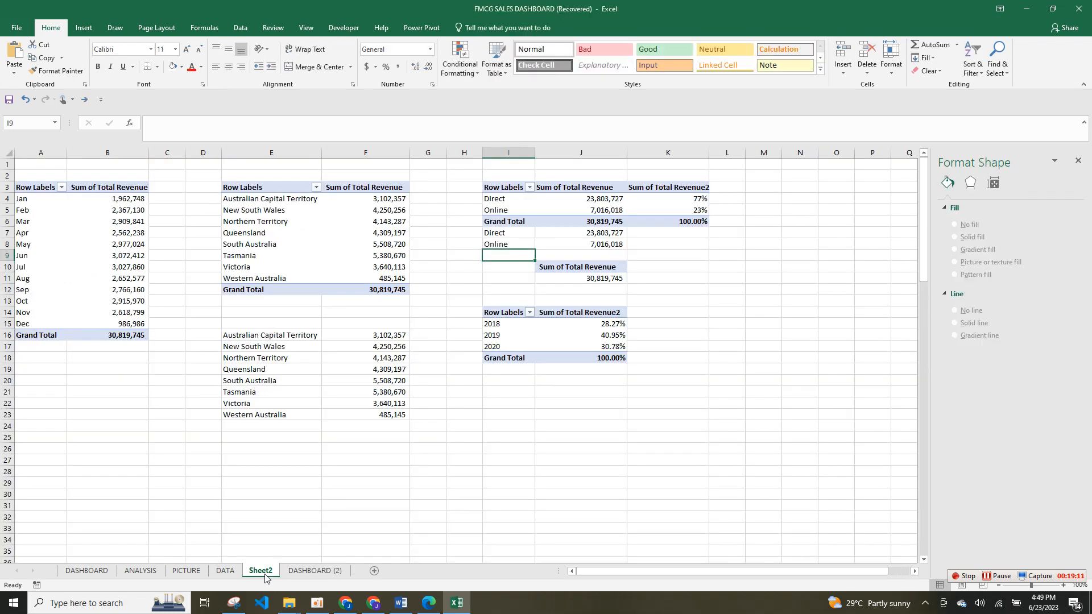
click(540, 326)
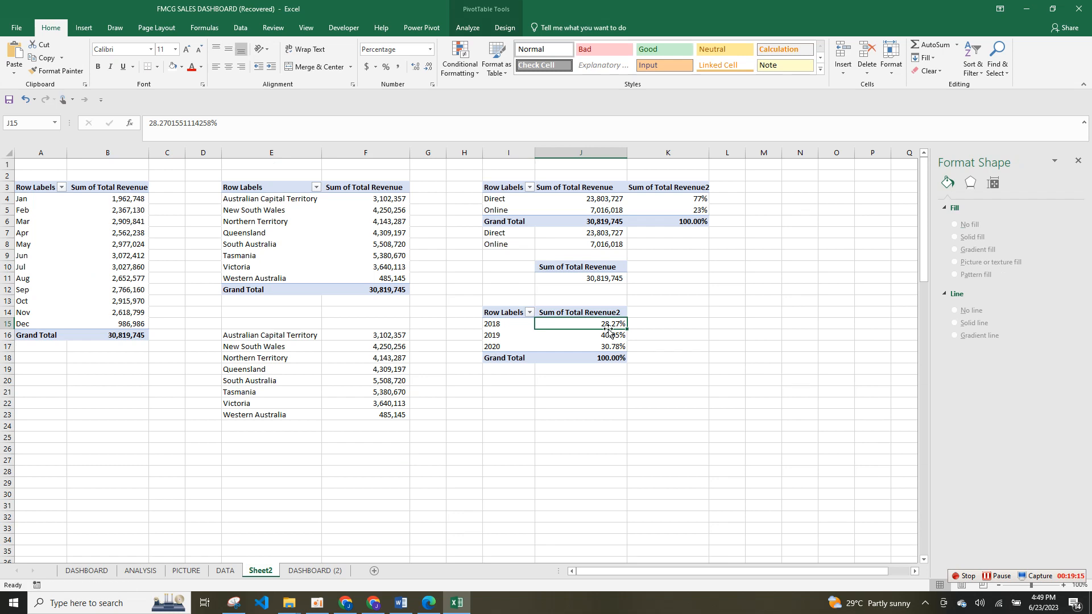
right_click(505, 332)
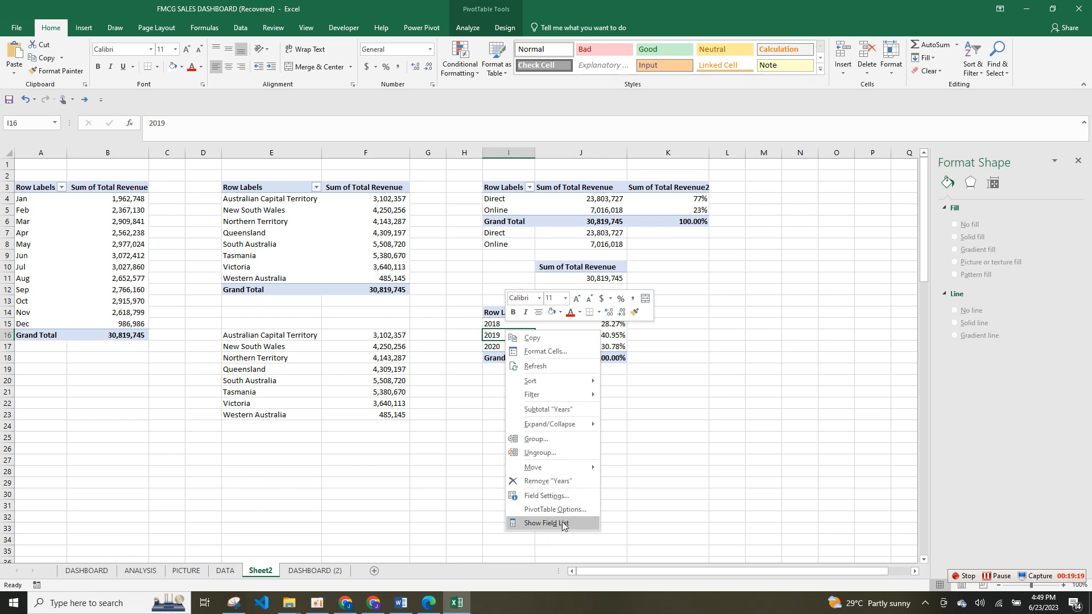
click(554, 524)
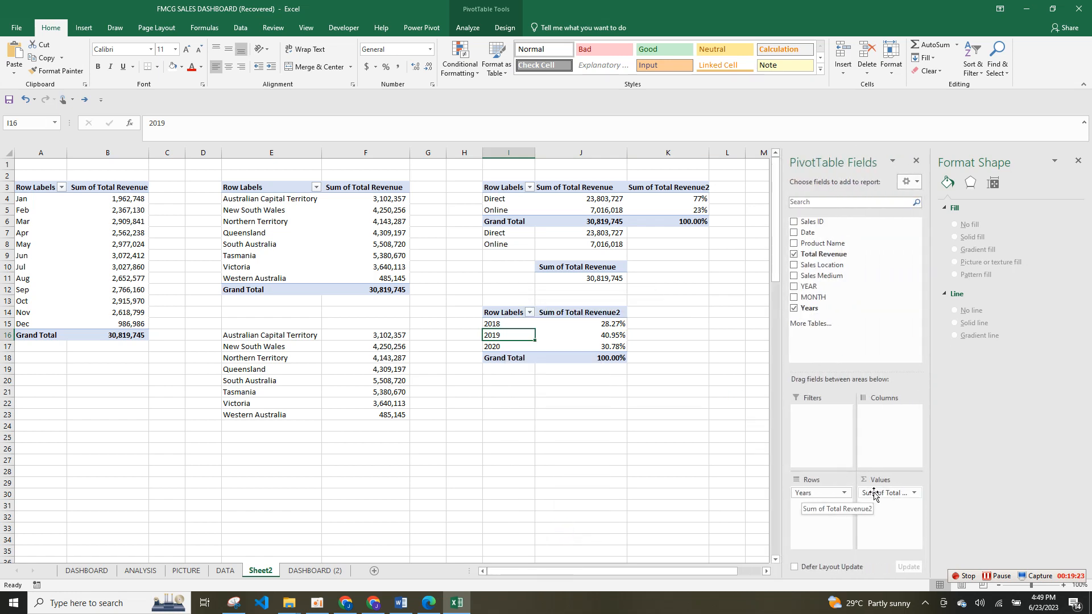
click(609, 338)
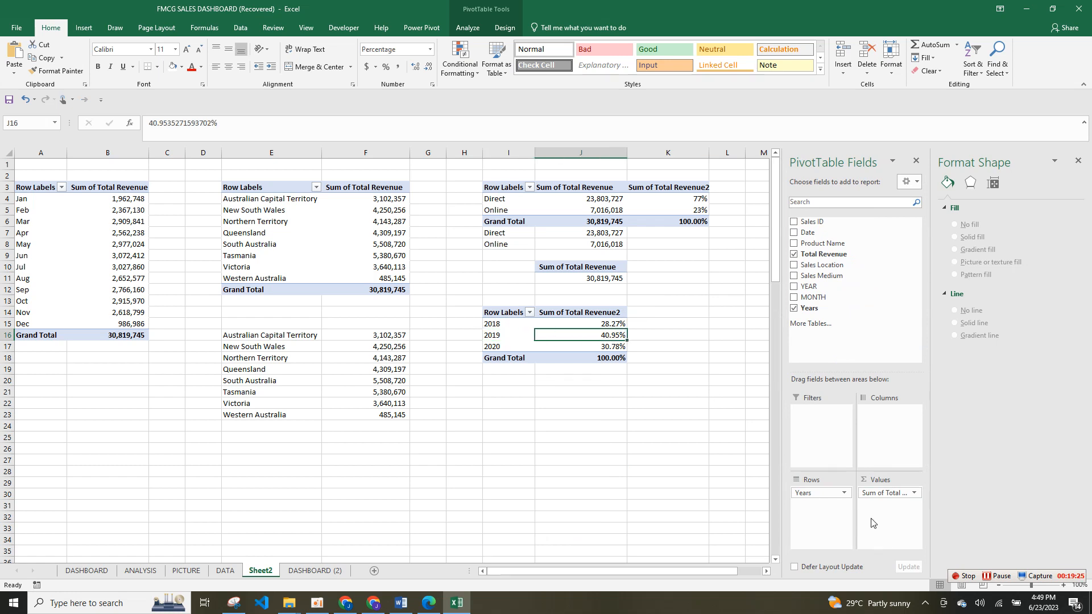
drag(864, 494, 889, 492)
click(464, 359)
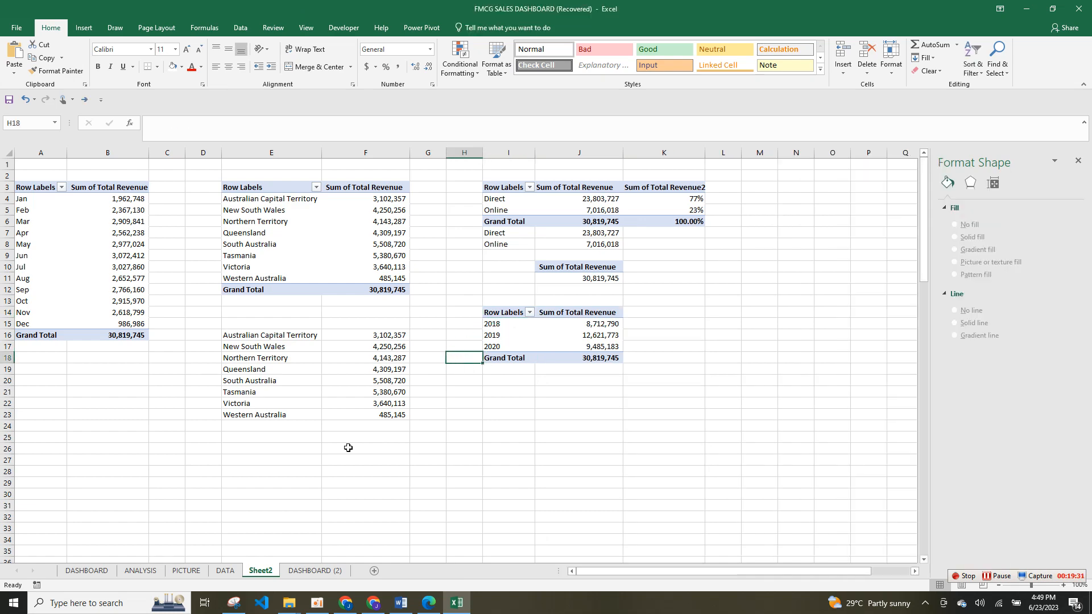
Step: Return to the DASHBOARD (2) sheet and add data labels to the YEAR BY REVENUE pie chart
click(310, 571)
click(575, 435)
right_click(576, 435)
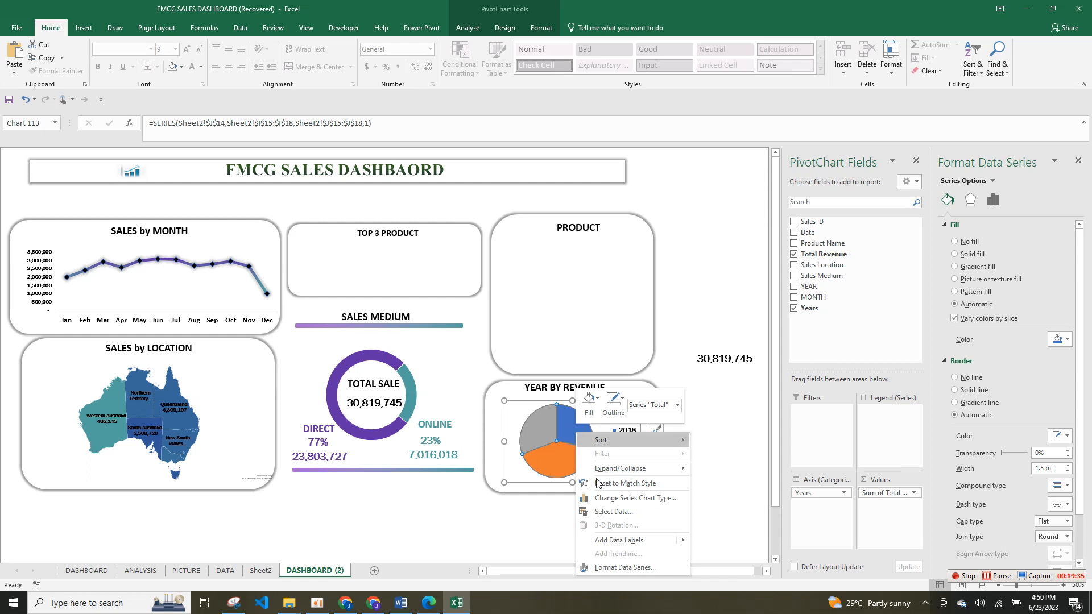
click(610, 535)
Step: Format the pie chart's new data labels in bold Franklin Gothic, size 16
click(576, 430)
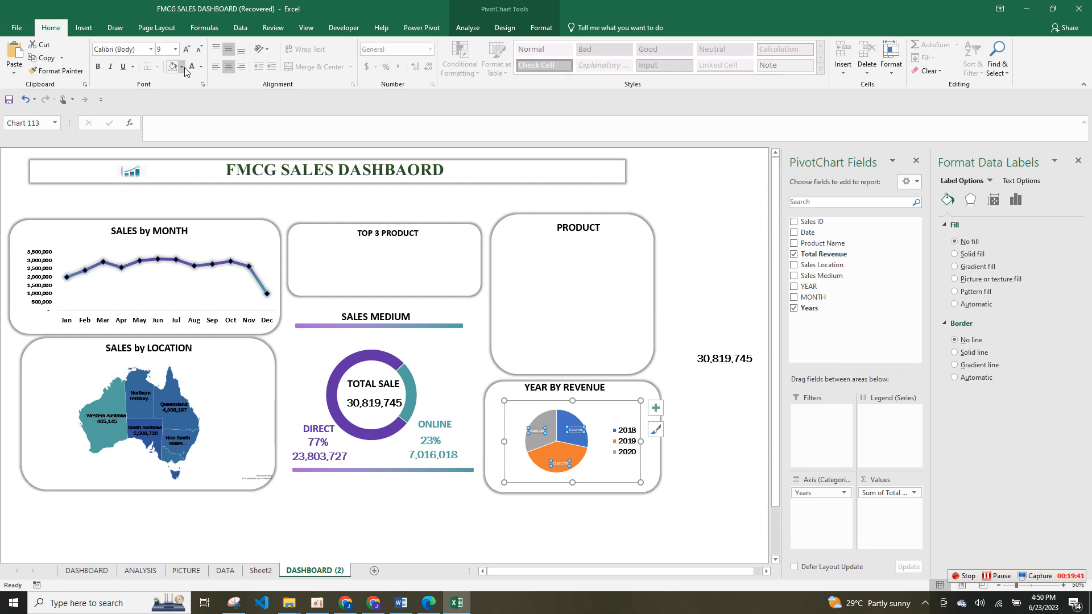
click(151, 50)
click(149, 117)
click(186, 50)
click(186, 49)
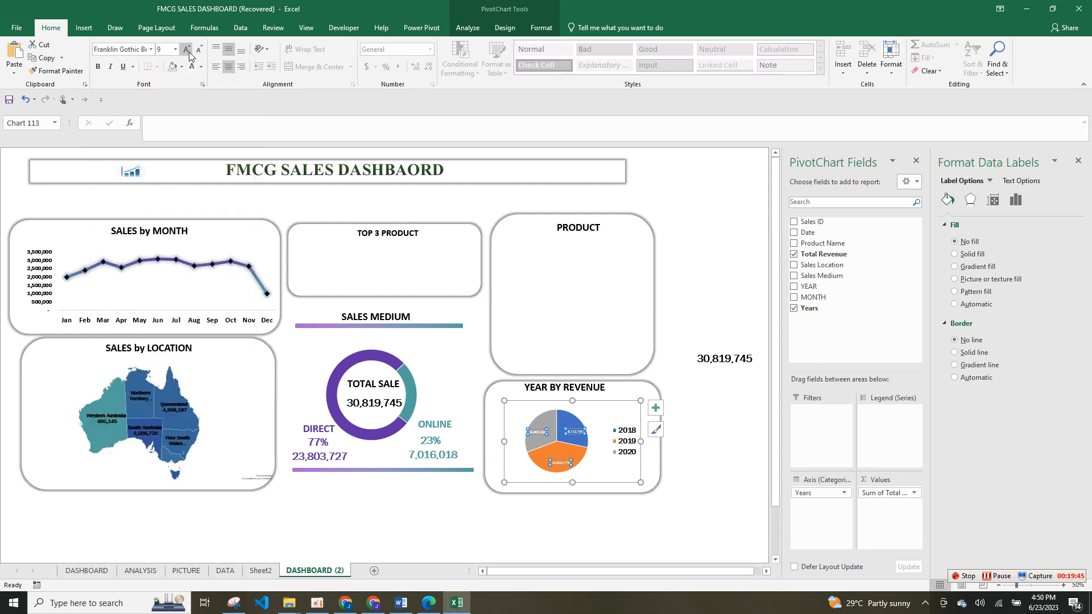
click(186, 49)
click(187, 50)
click(187, 49)
click(97, 67)
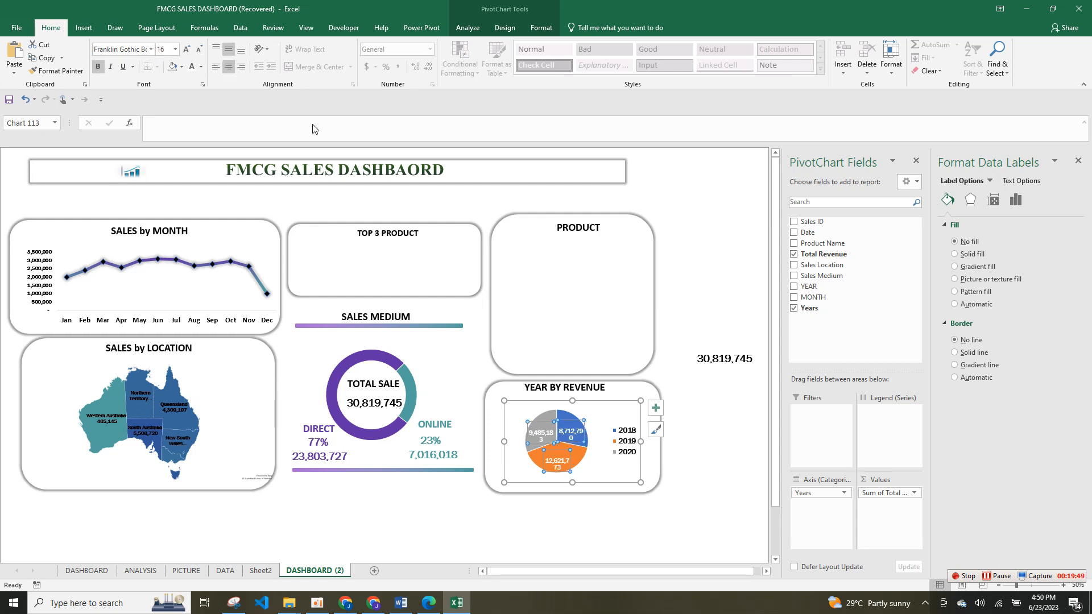
Step: Enlarge the plot area of the YEAR BY REVENUE pie chart inside its frame
click(517, 420)
click(541, 429)
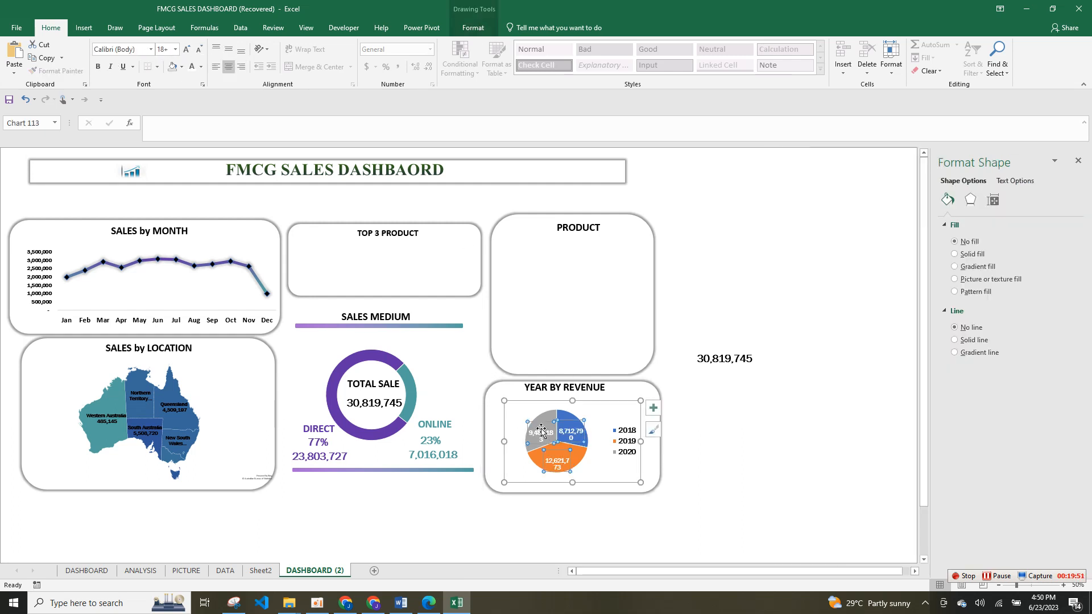
double_click(530, 420)
click(526, 418)
drag(525, 409, 512, 411)
click(587, 427)
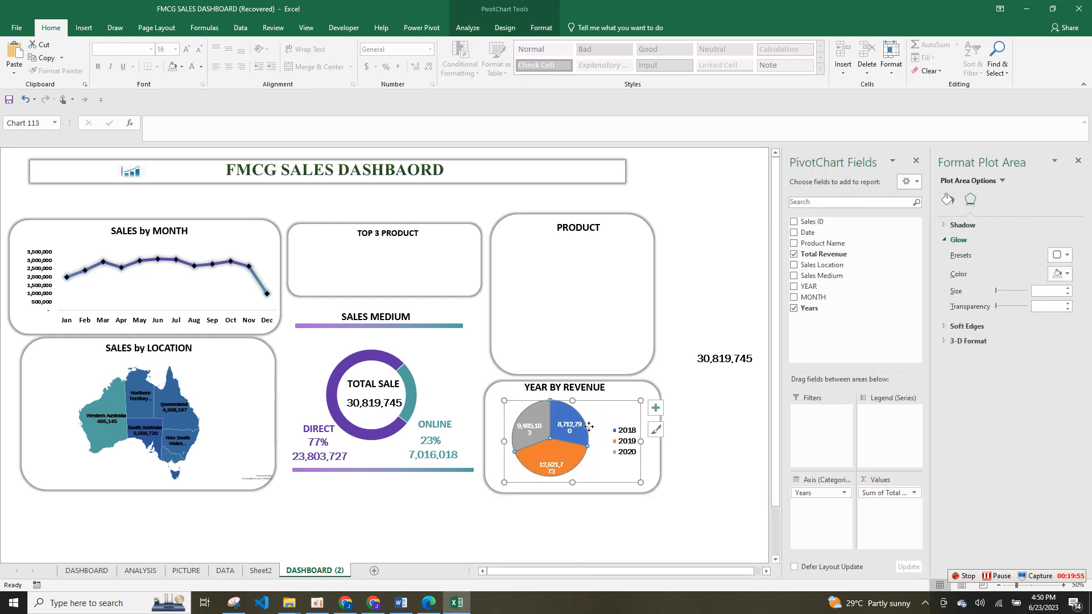
click(587, 470)
Step: Reduce the pie chart's data label font size to 14 and deselect the chart
click(570, 428)
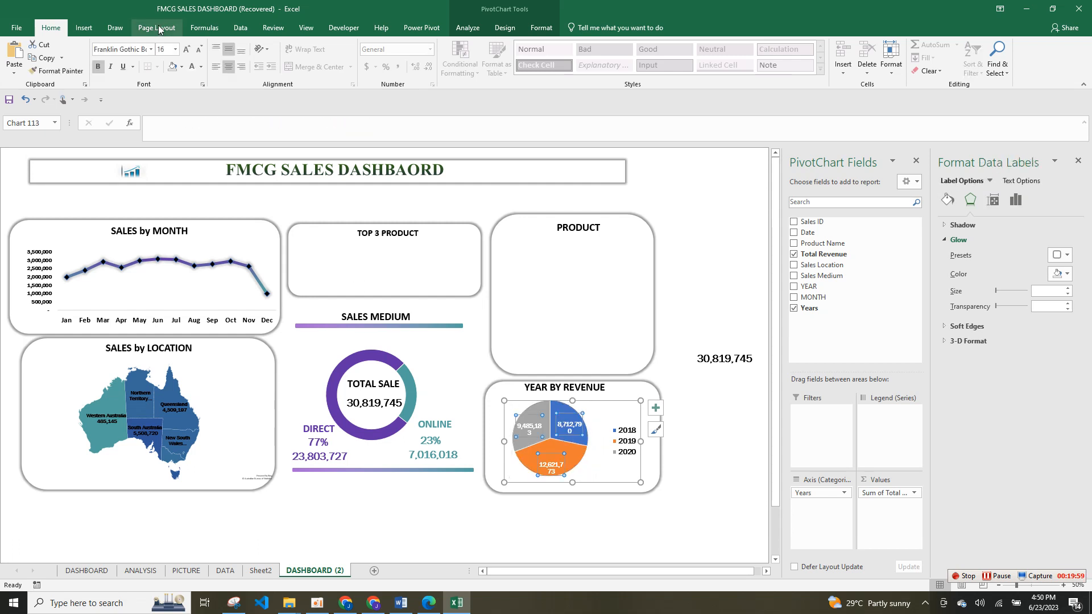
click(203, 50)
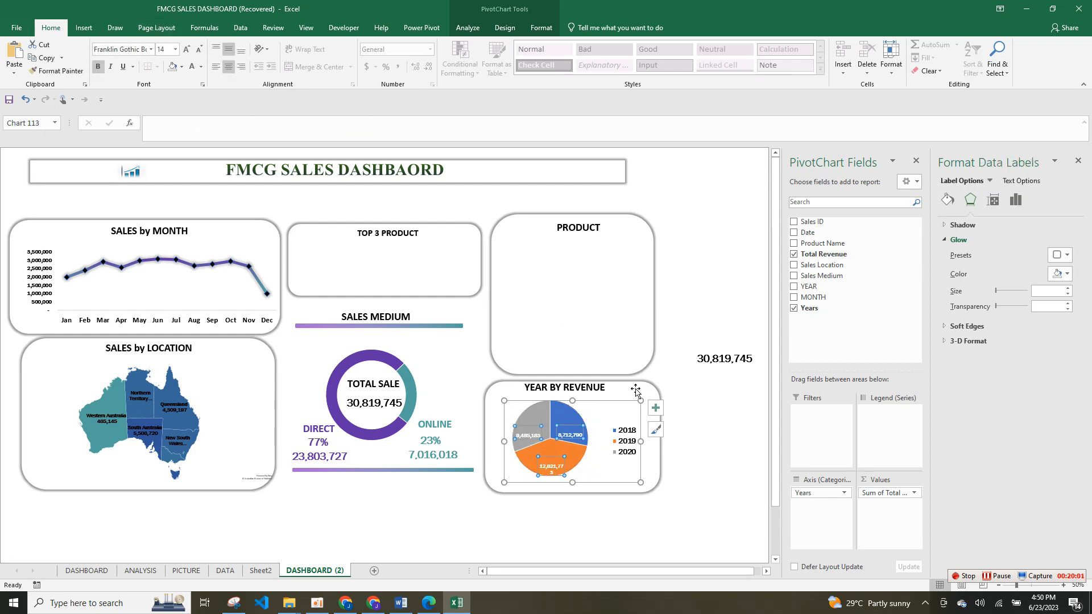
click(700, 485)
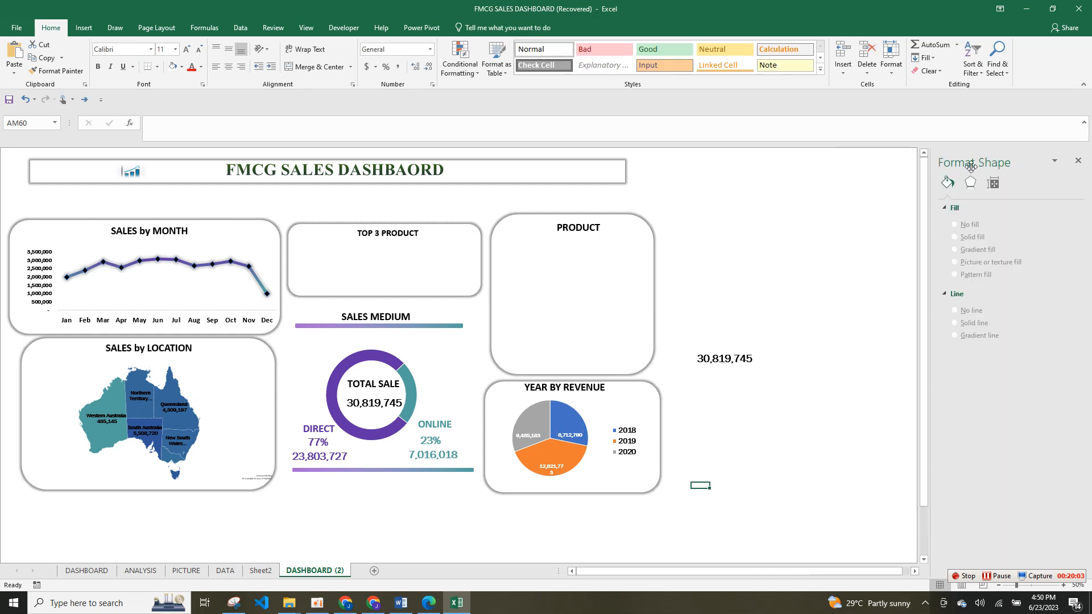
Step: Hide the PivotChart field list and open the fill and border settings of the pie series
click(574, 423)
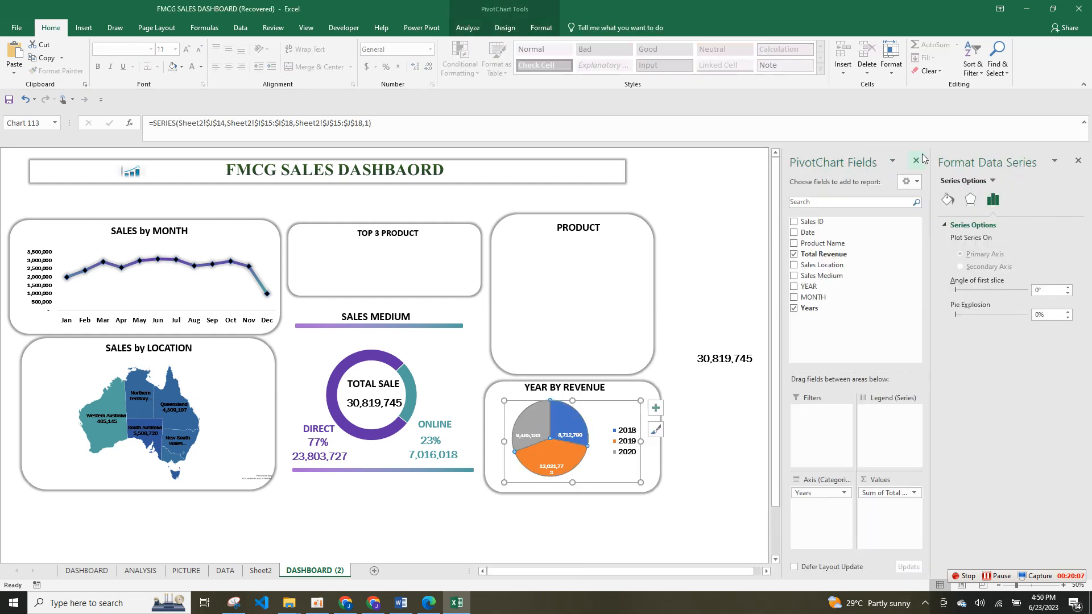
click(916, 161)
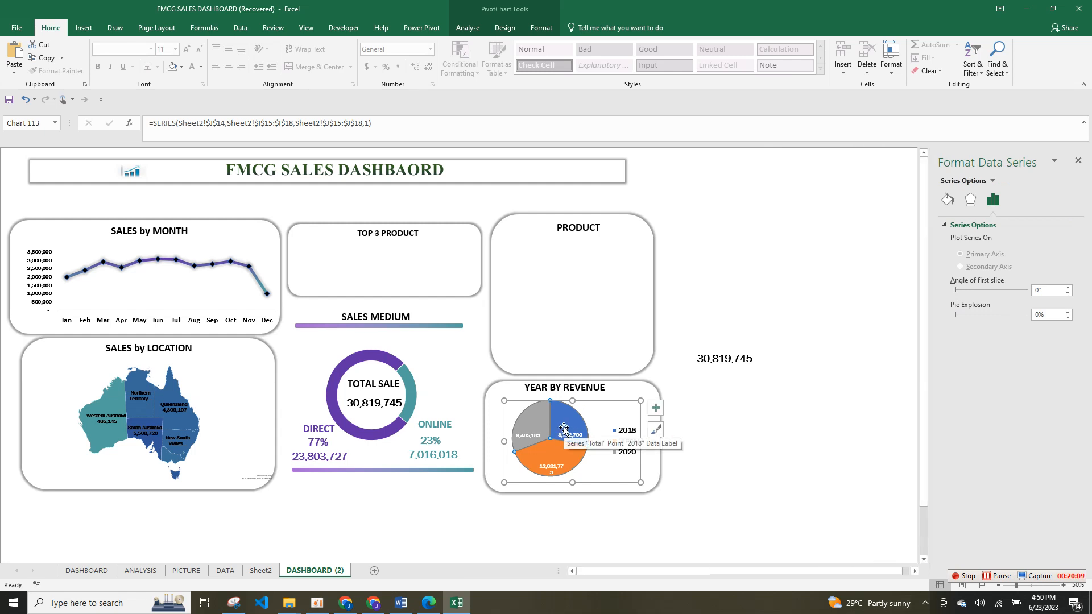
click(563, 427)
click(563, 426)
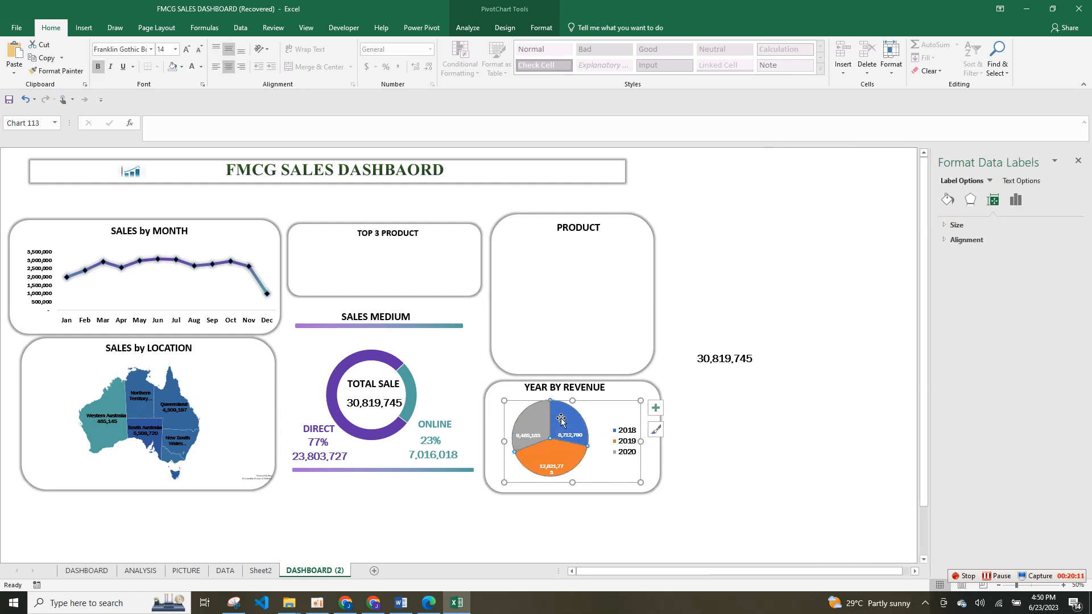
right_click(562, 422)
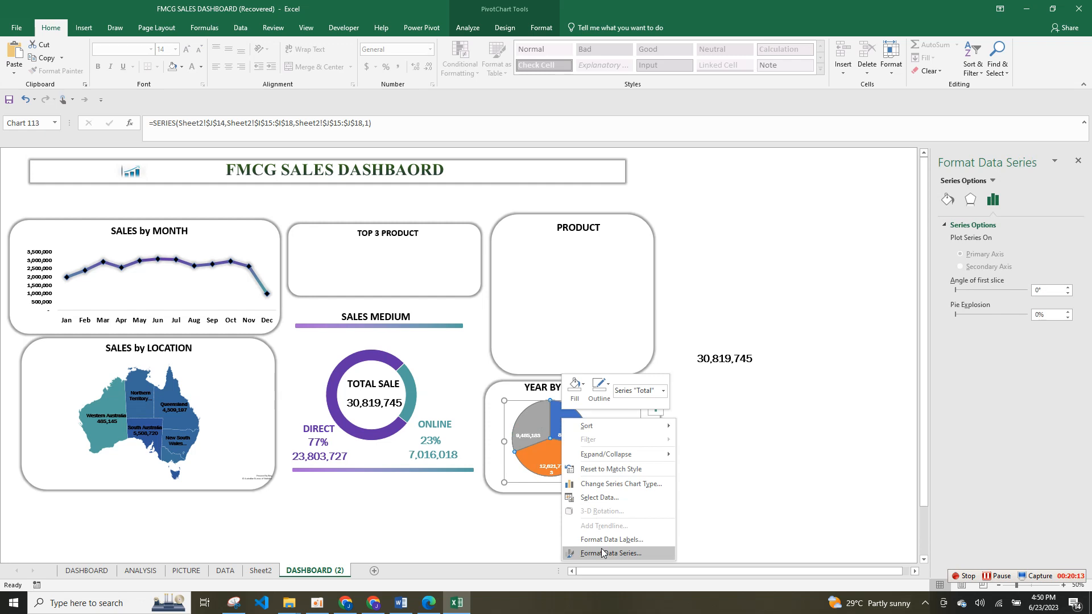
click(949, 200)
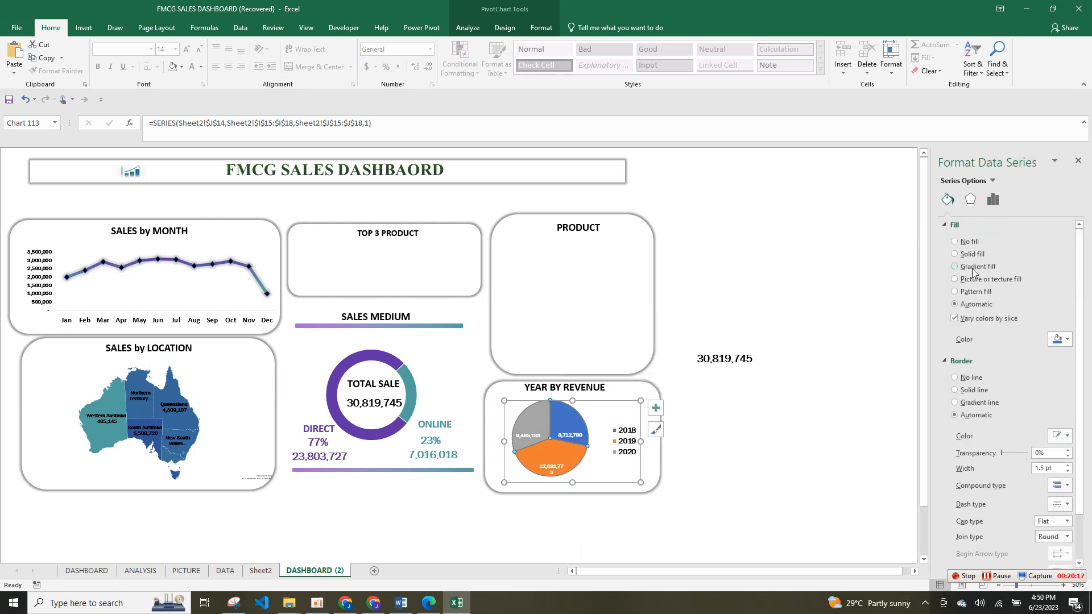
click(955, 267)
click(954, 319)
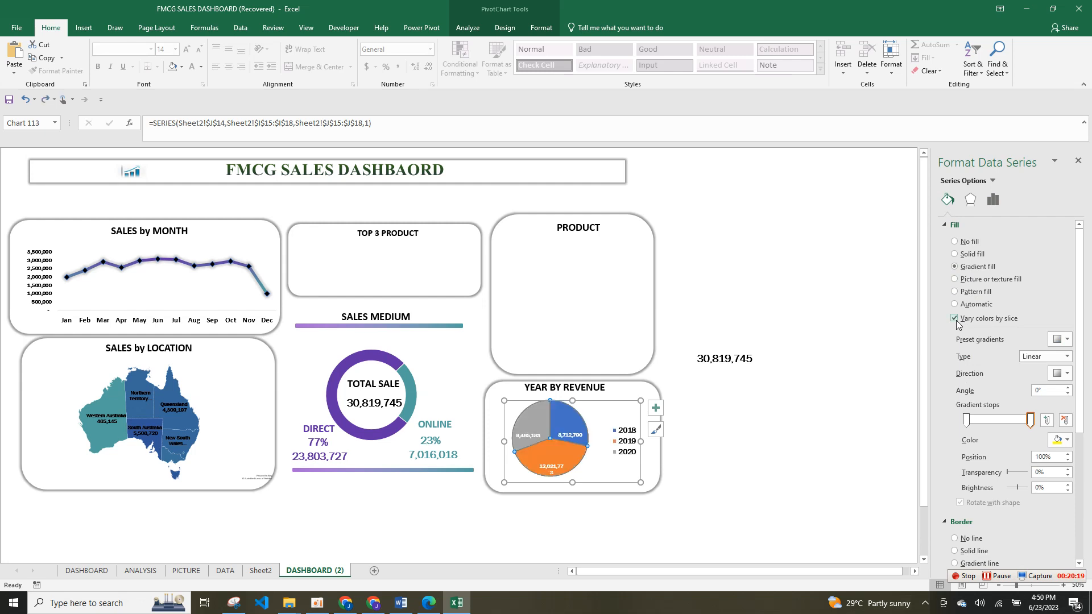
click(955, 304)
Step: Give the 2018 slice of the YEAR BY REVENUE pie a gradient from light blue at the first stop to teal at the last
click(576, 426)
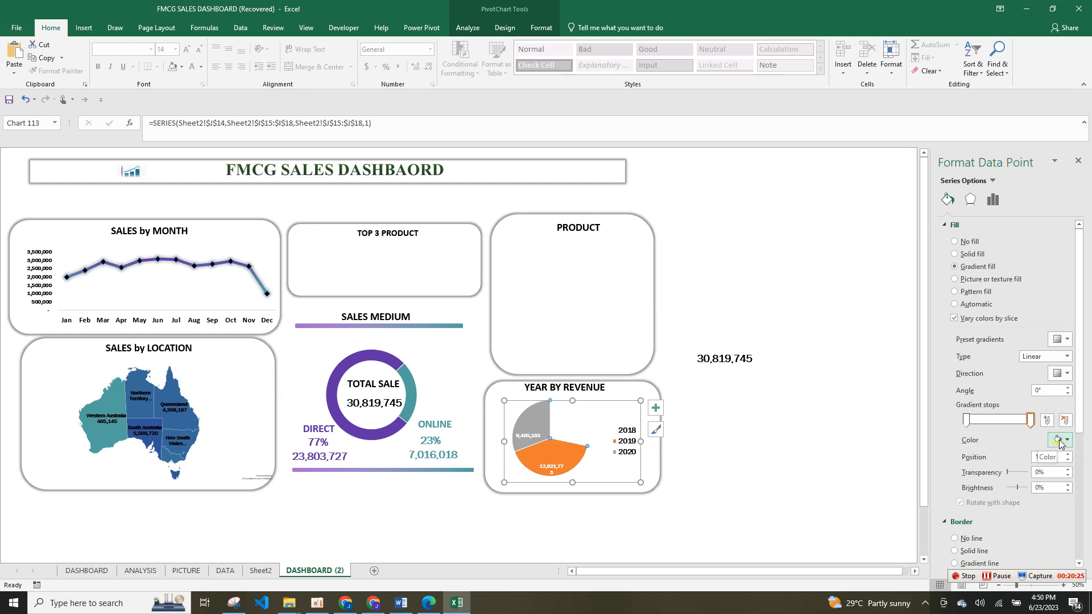
click(1059, 441)
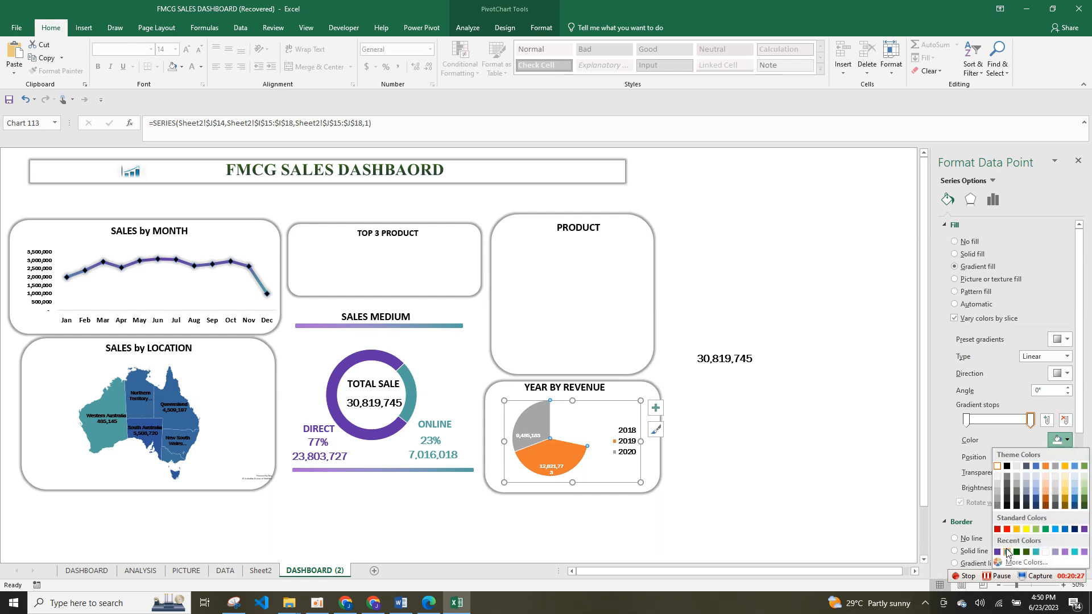
click(1007, 551)
click(965, 420)
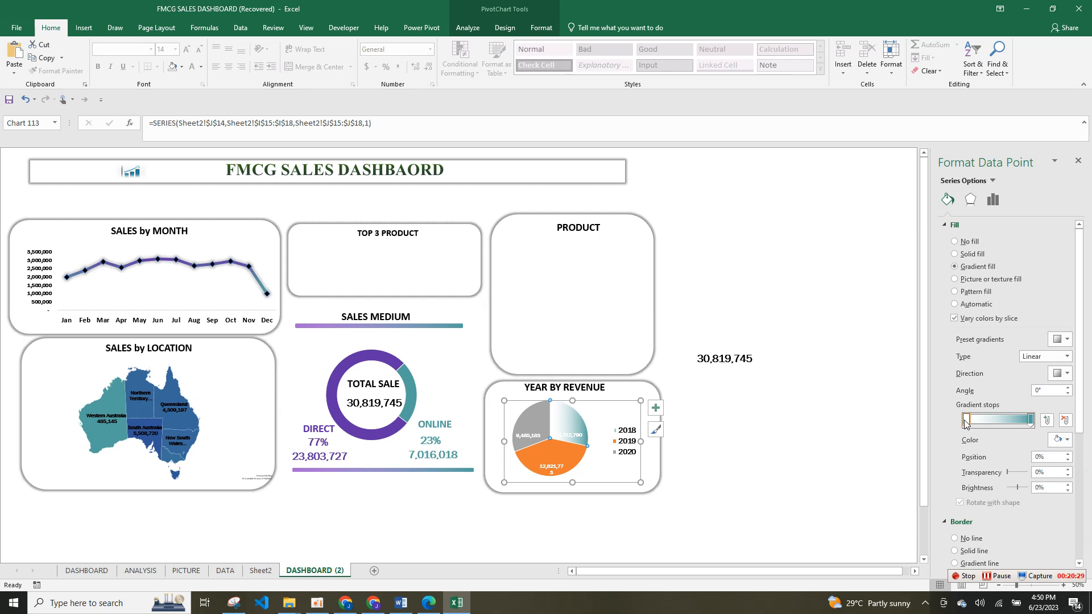
click(1060, 440)
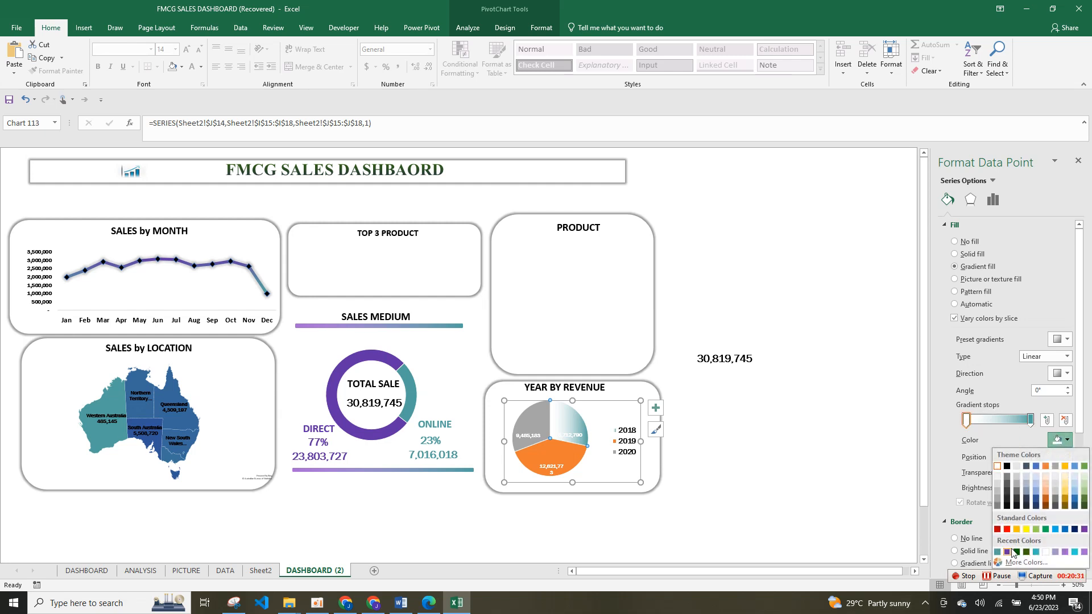
click(1056, 530)
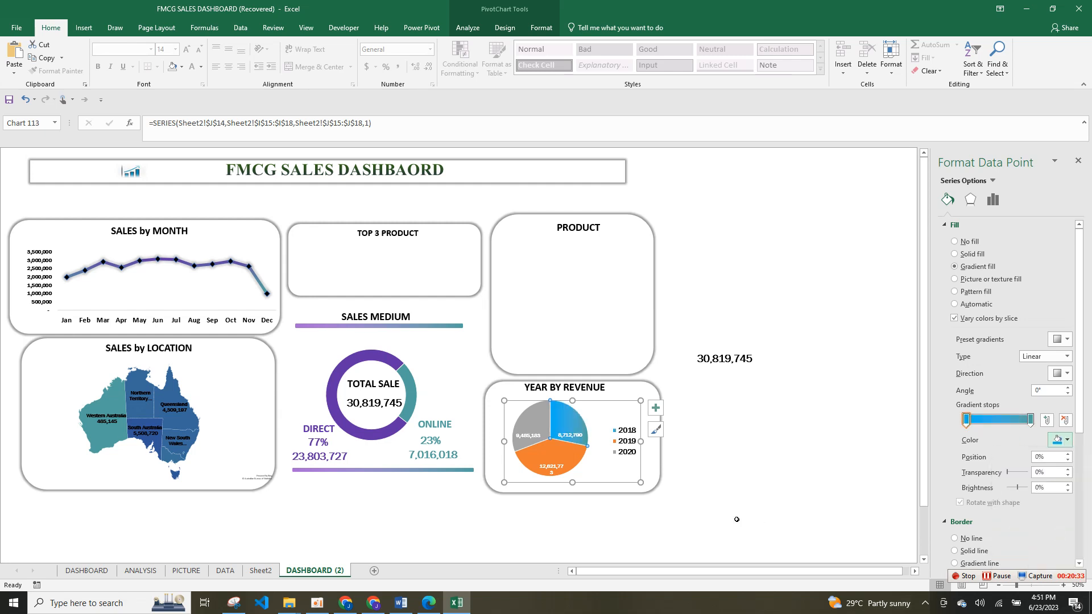
Step: Give the 2019 slice a gradient fill running from purple at the first stop to dark green at the last
click(583, 452)
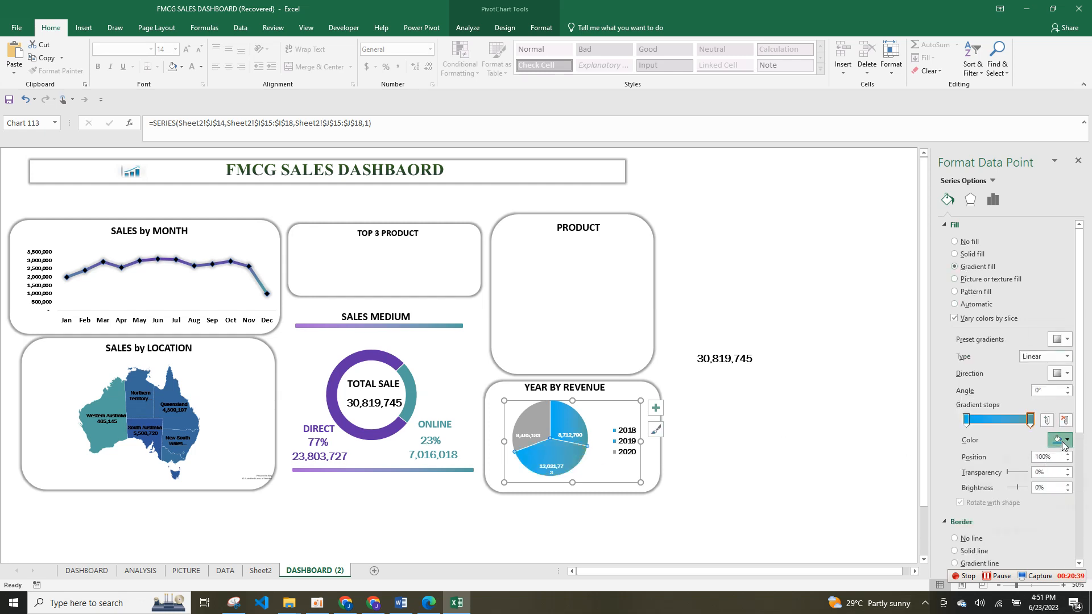
click(1061, 440)
click(1016, 551)
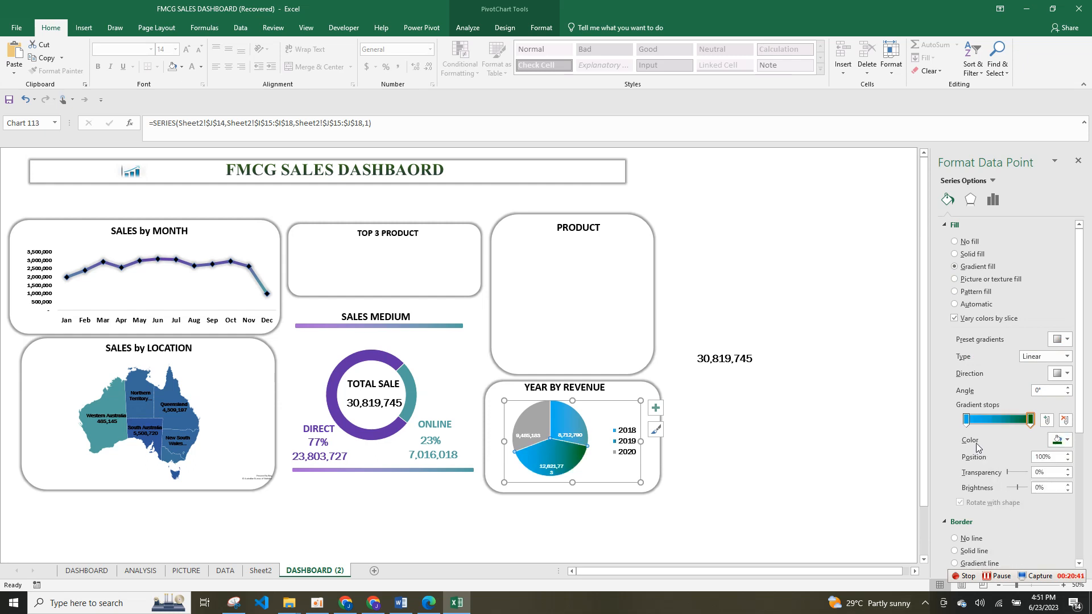
click(966, 421)
click(1067, 441)
click(1017, 556)
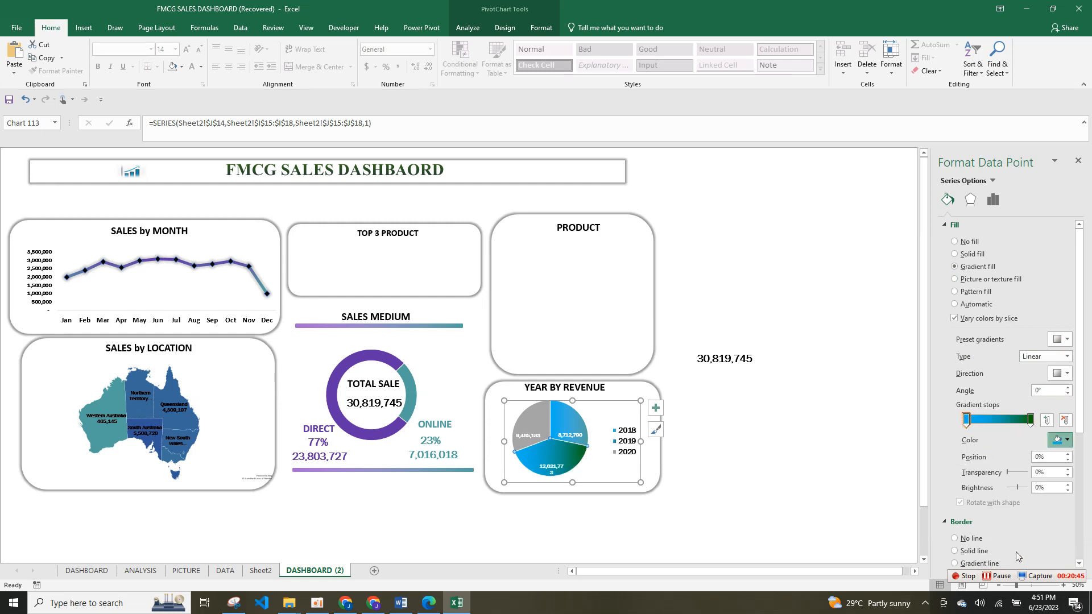
Step: Switch the 2020 slice to a gradient fill and set its last gradient stop to standard blue
click(538, 423)
click(1067, 437)
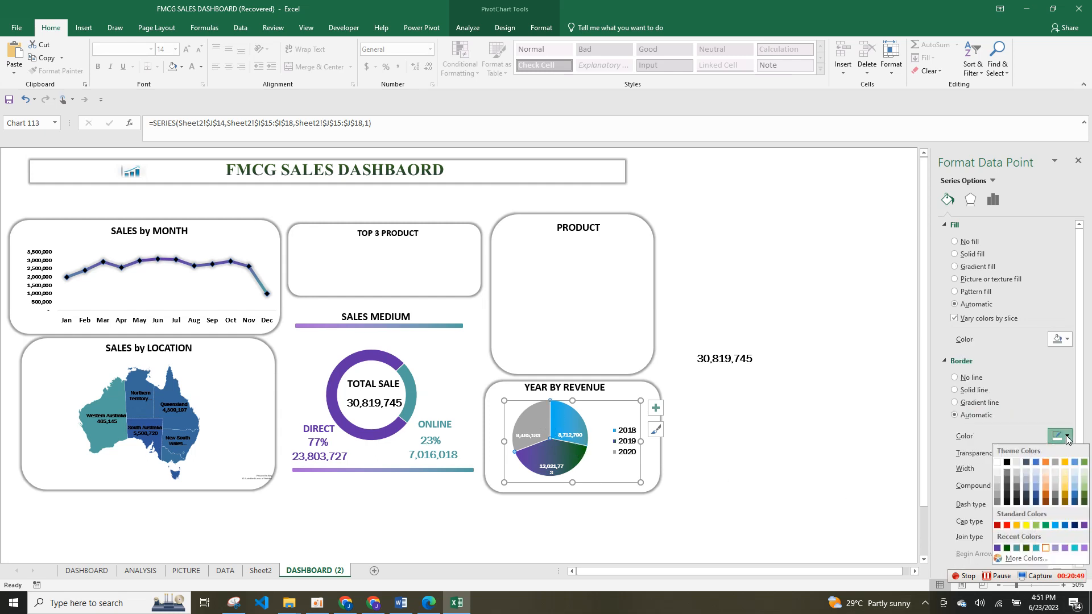
click(963, 257)
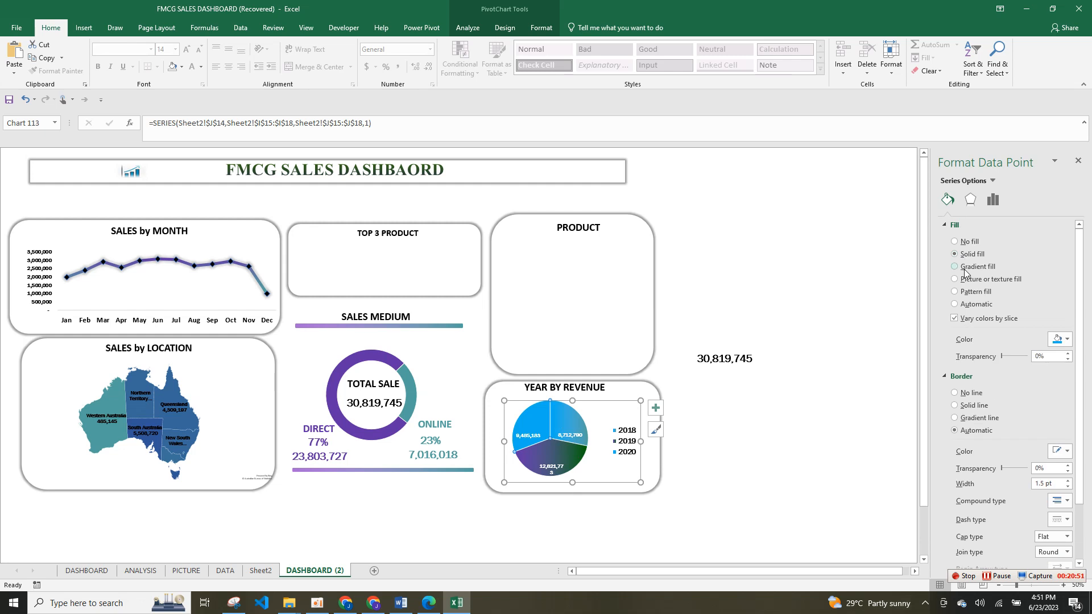
click(965, 267)
click(1065, 441)
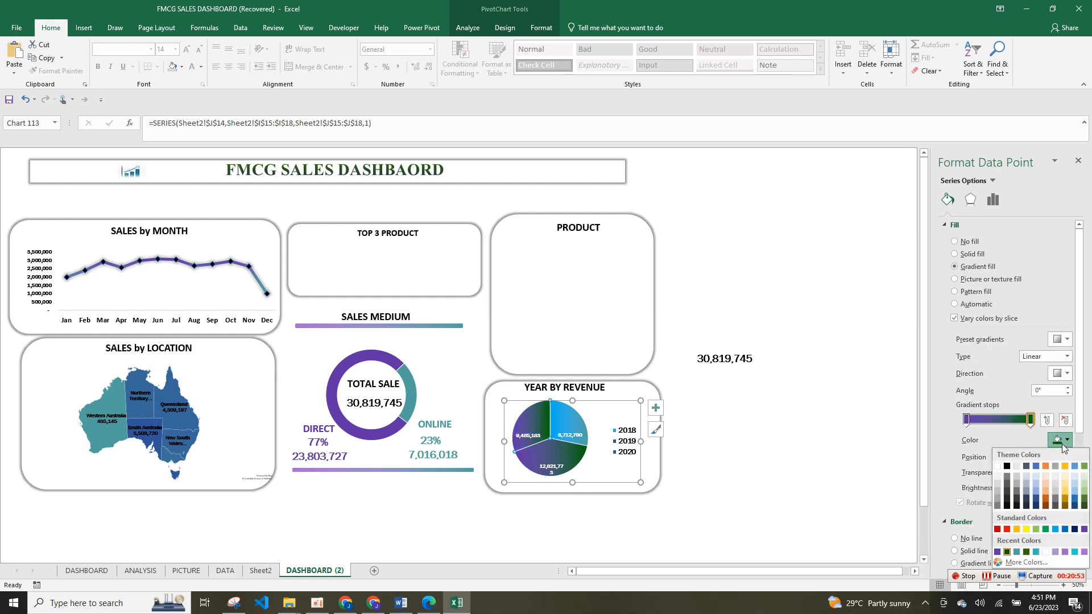
click(1063, 529)
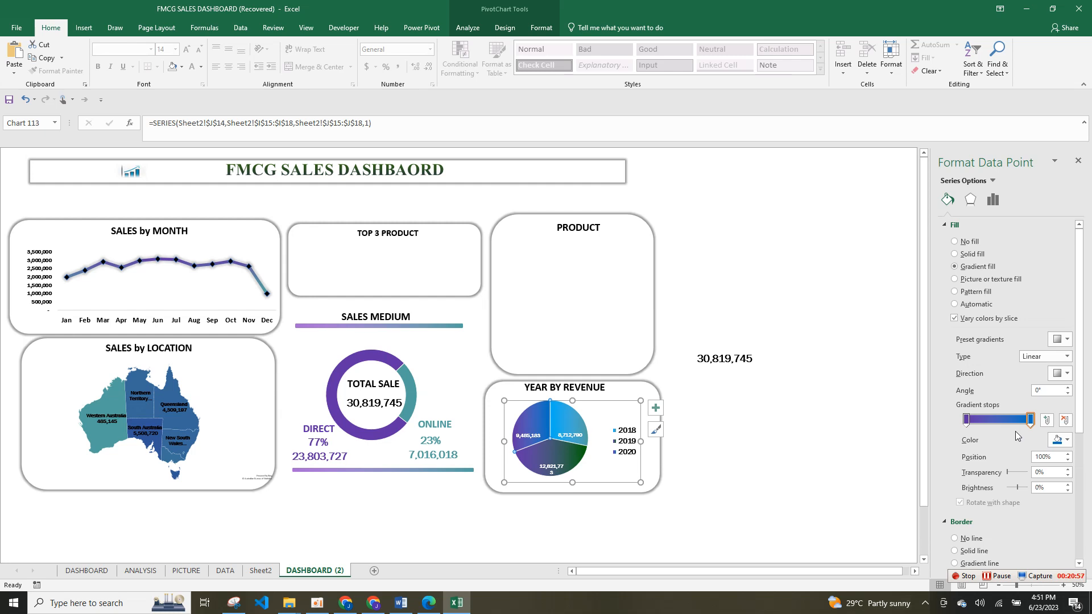
Step: Set the first gradient stop of the 2020 slice to the pale blue-gray theme colour at 80% brightness and deselect the chart
click(966, 420)
click(1066, 441)
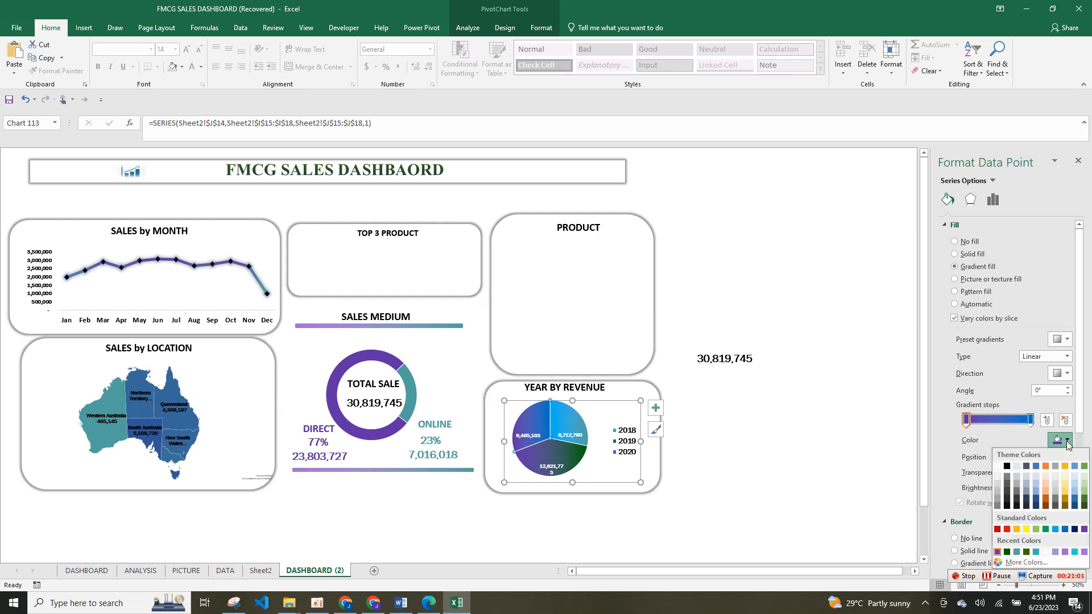
click(1036, 529)
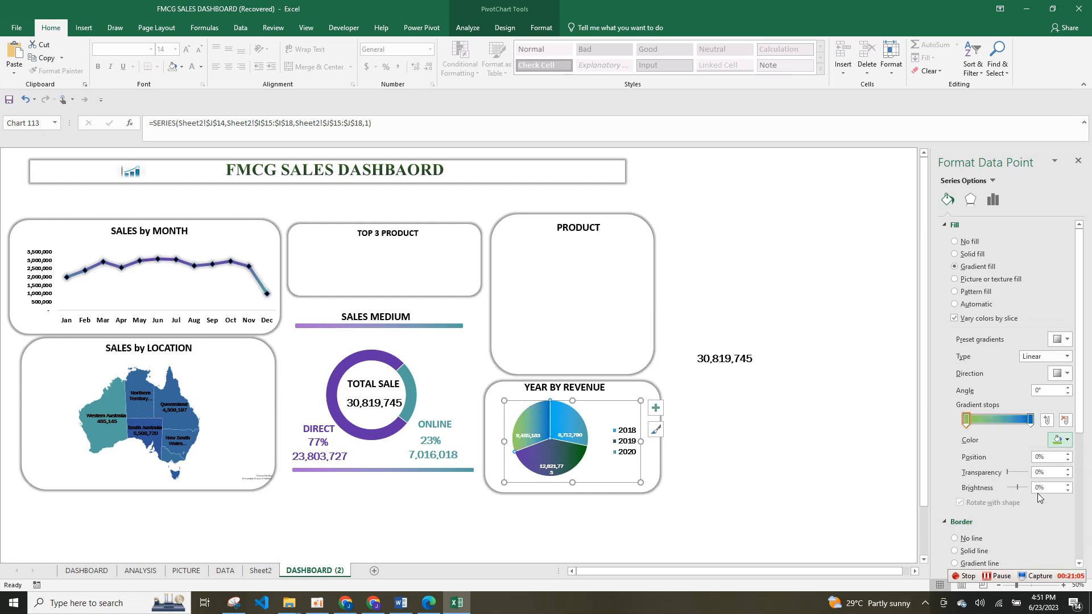
click(1058, 440)
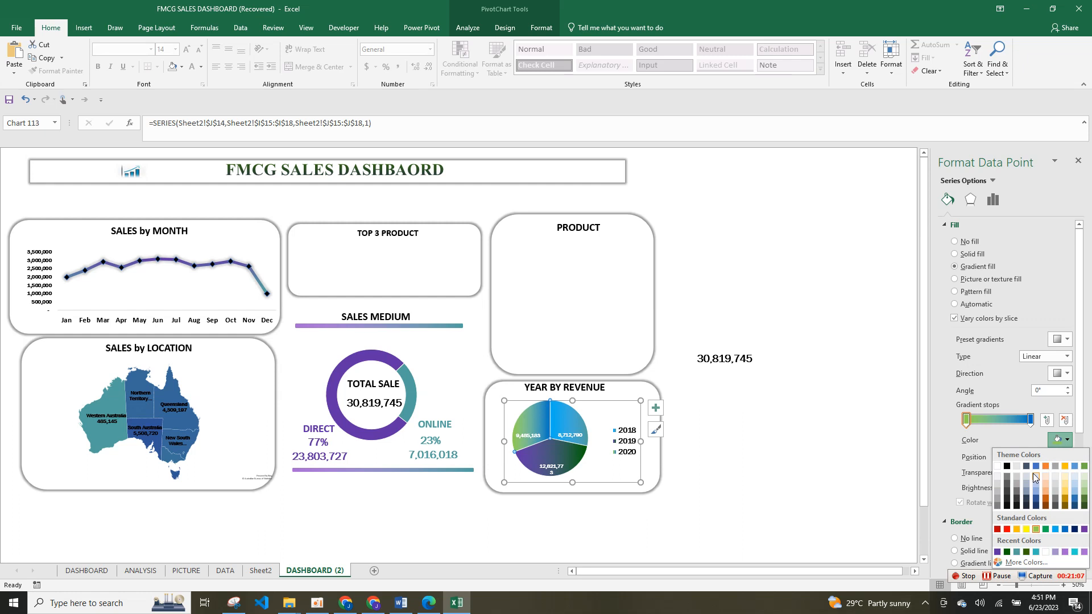
click(1026, 476)
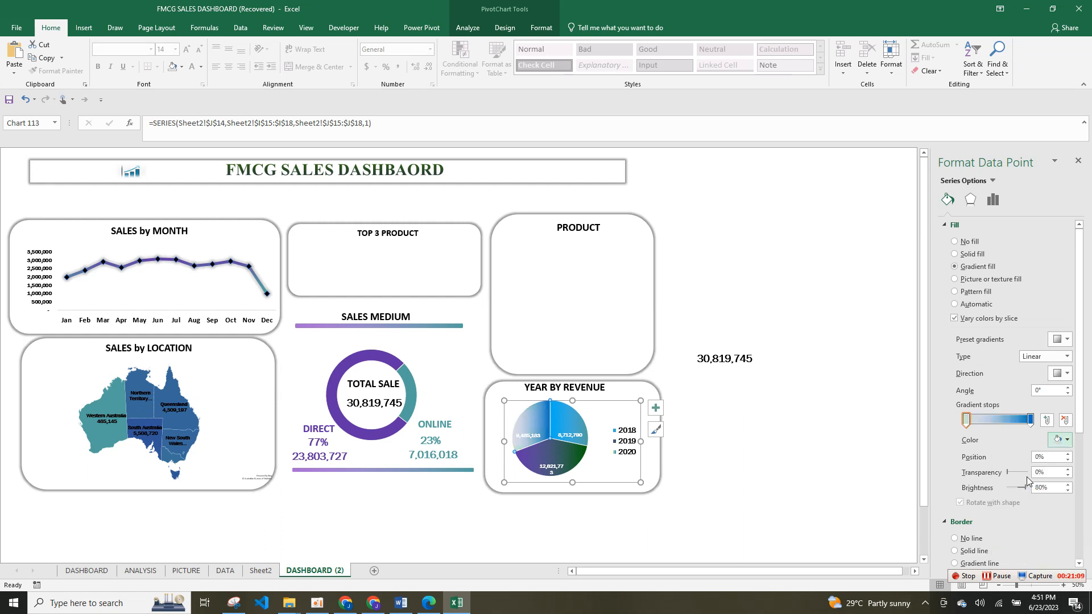
click(741, 453)
click(551, 443)
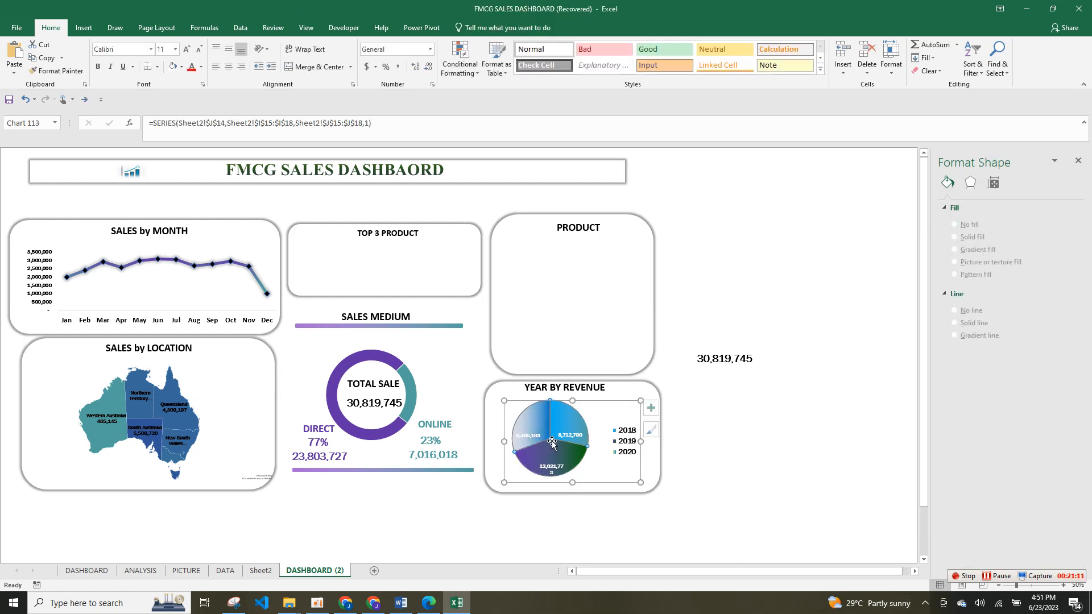
right_click(551, 443)
key(Escape)
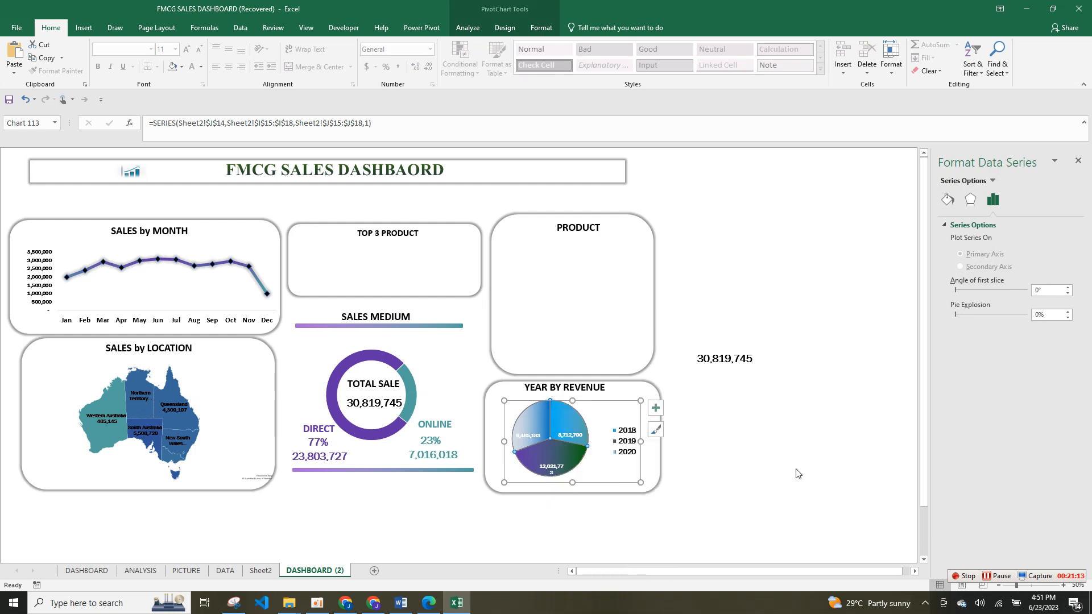
click(734, 423)
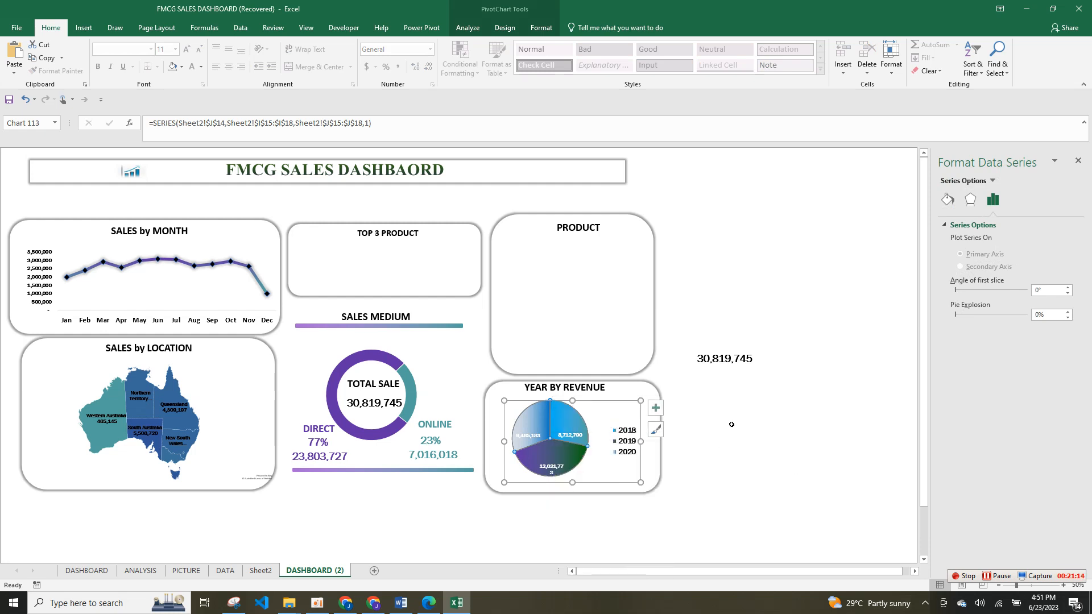
Step: Set the pie chart's data labels to black text at font size 14 and deselect the chart
click(578, 434)
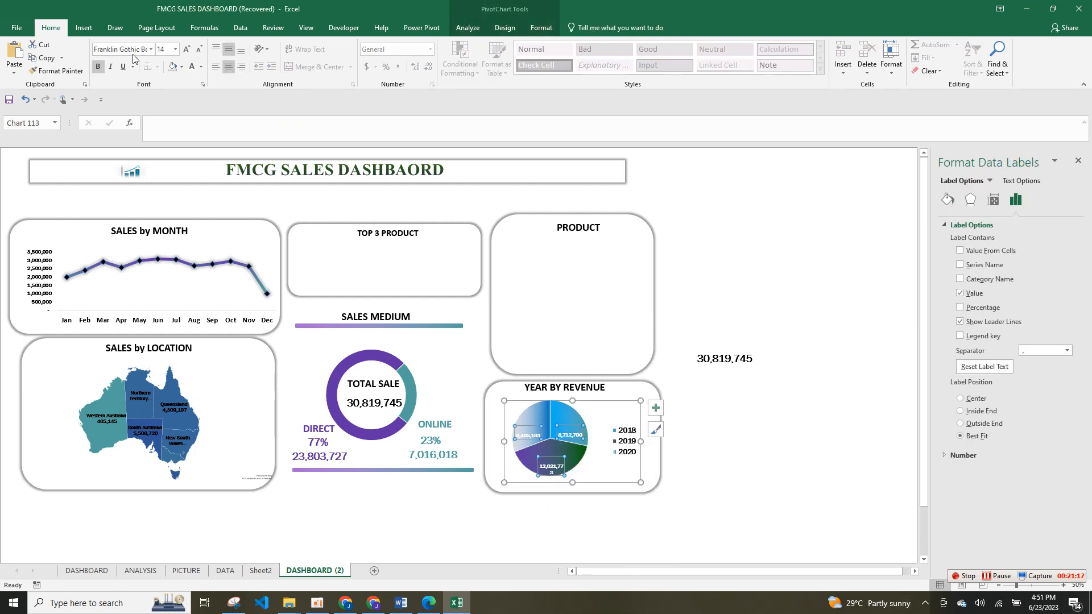
click(186, 50)
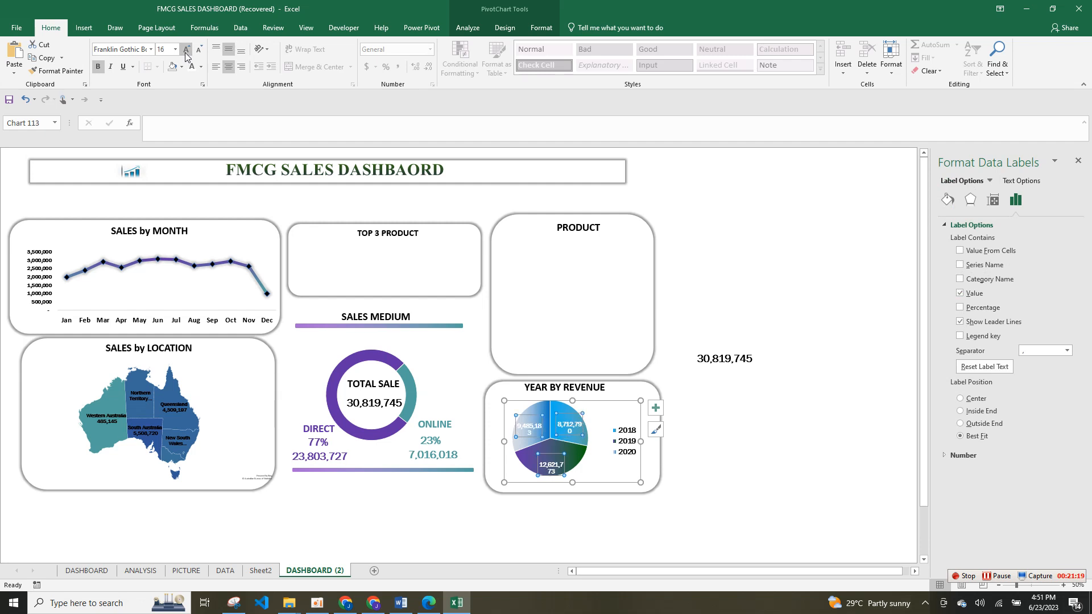
click(200, 50)
click(200, 50)
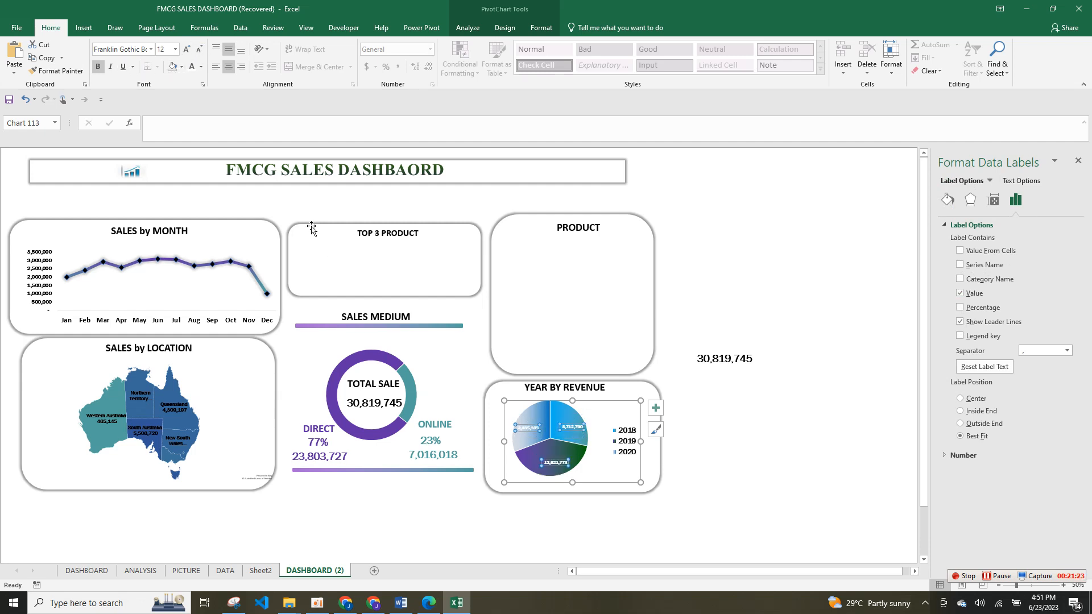
click(201, 66)
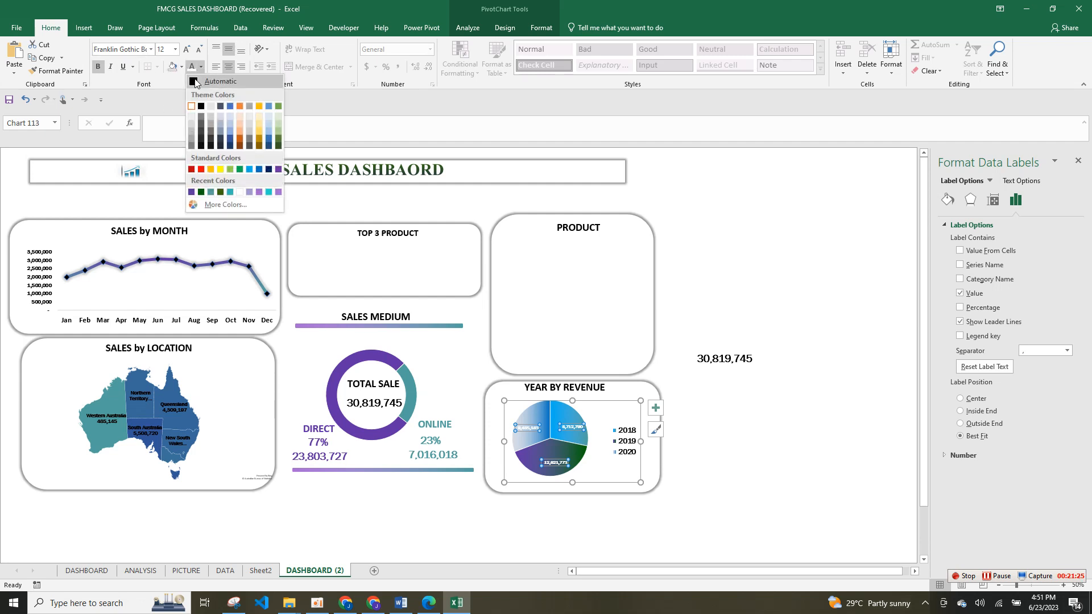
click(202, 107)
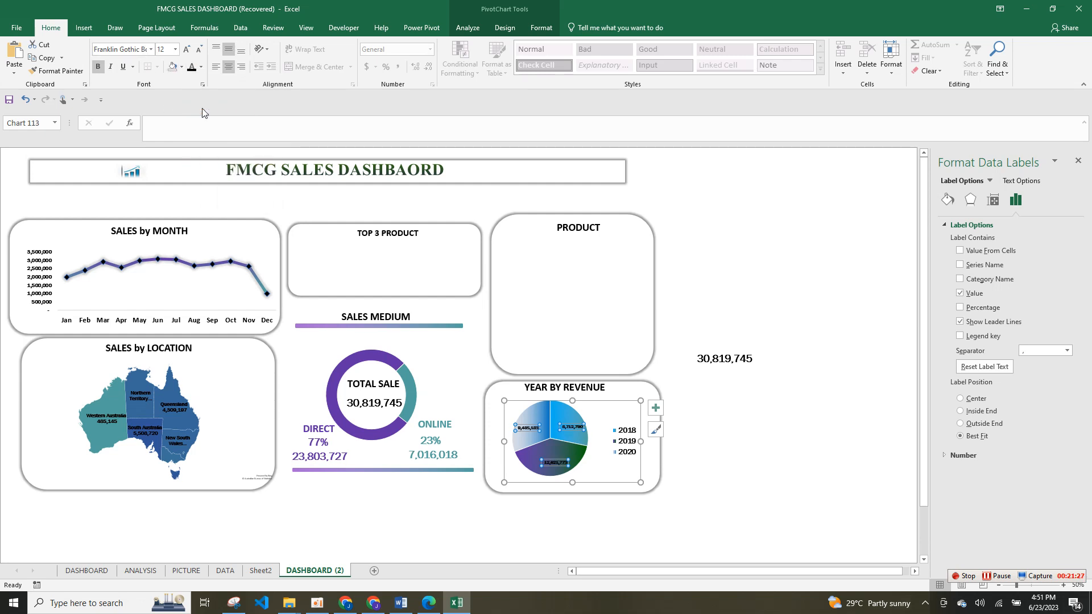
click(187, 50)
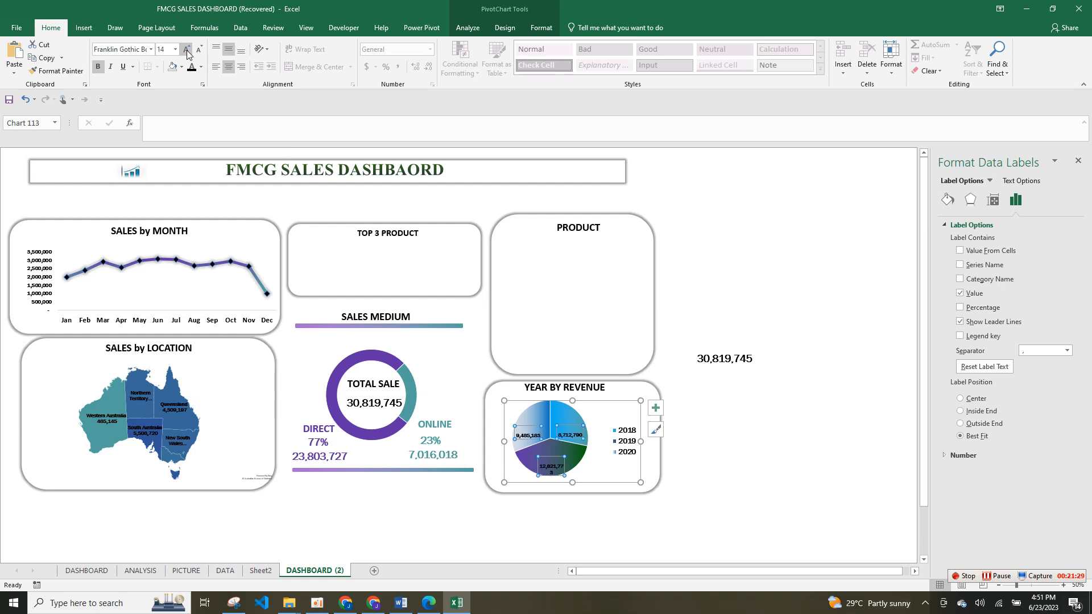
click(750, 389)
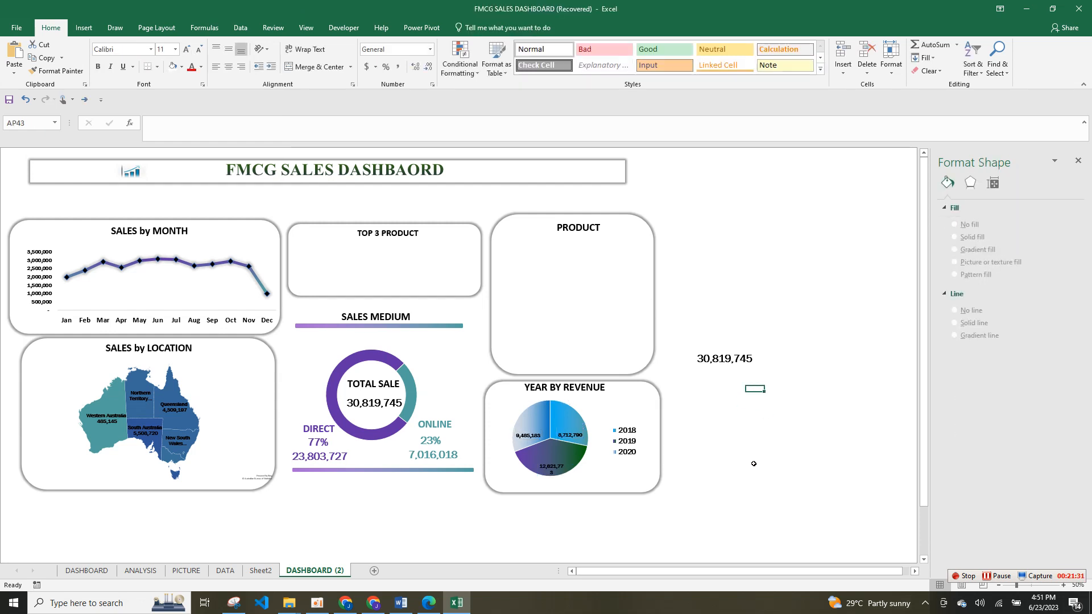
Step: Change the last gradient stop of the 2019 slice to standard orange and deselect the chart
click(575, 460)
click(575, 461)
click(943, 200)
click(1061, 442)
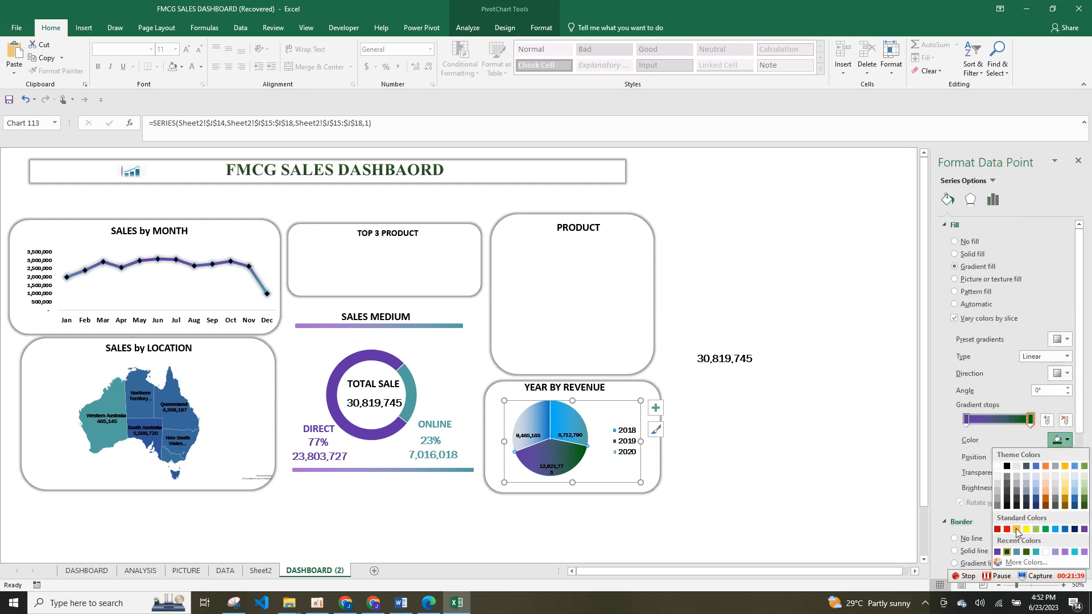
click(1016, 530)
click(809, 434)
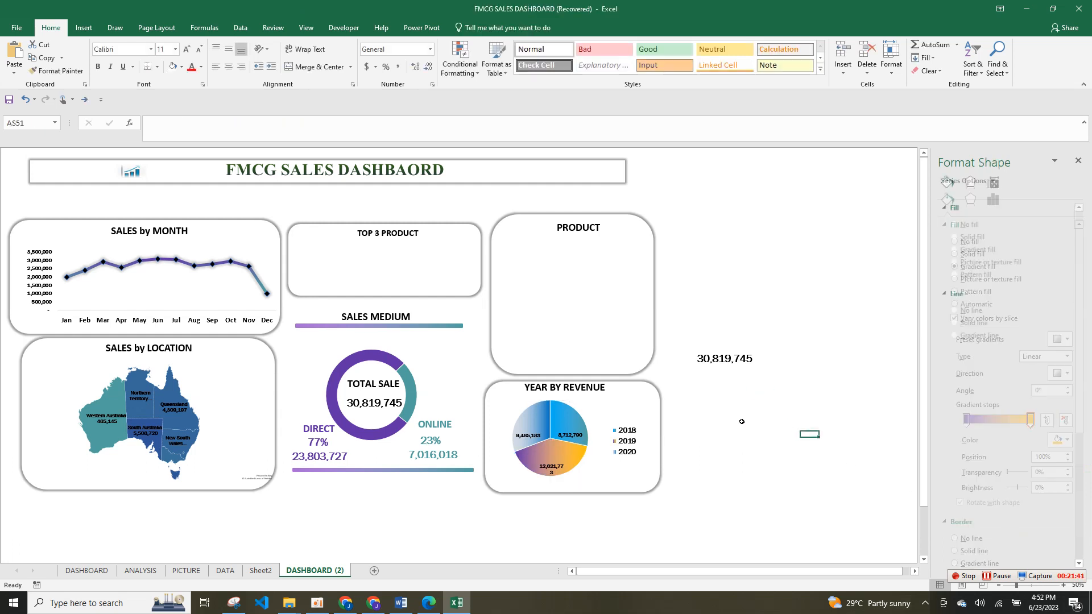
click(540, 434)
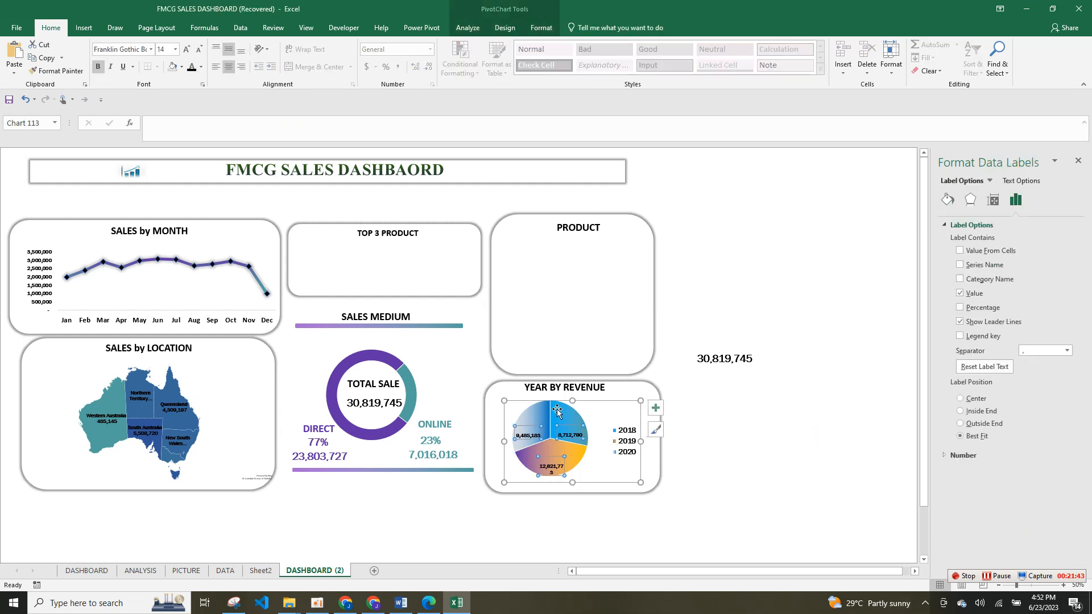
click(549, 412)
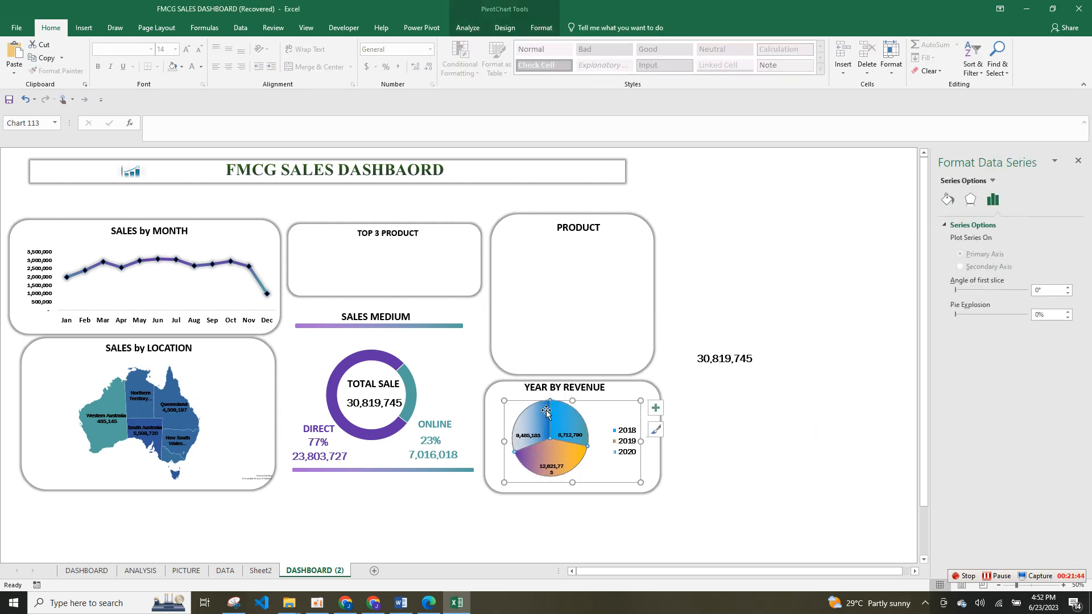
click(874, 387)
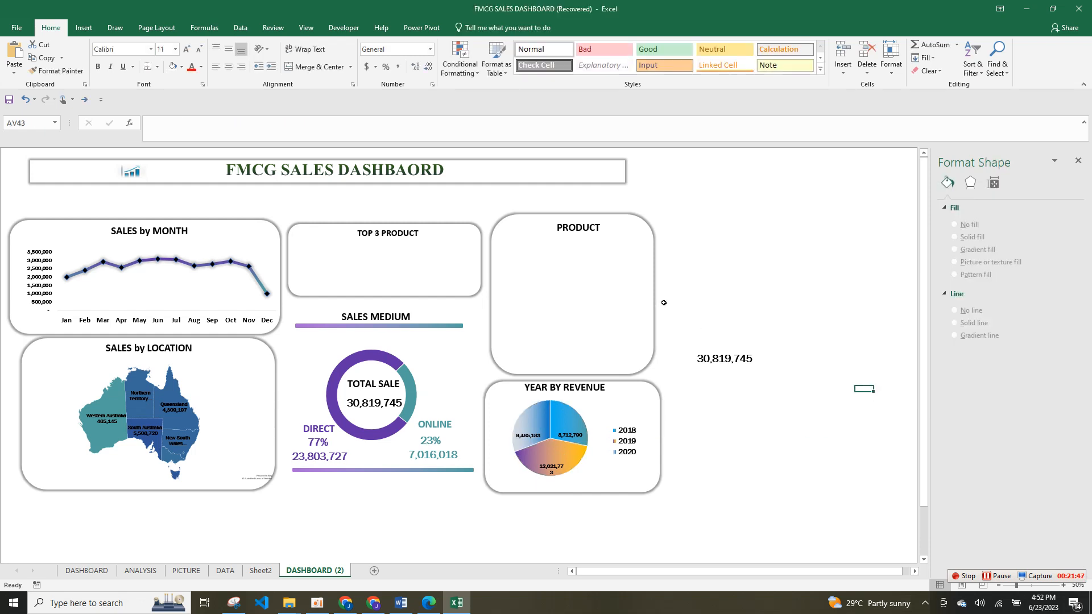
click(407, 275)
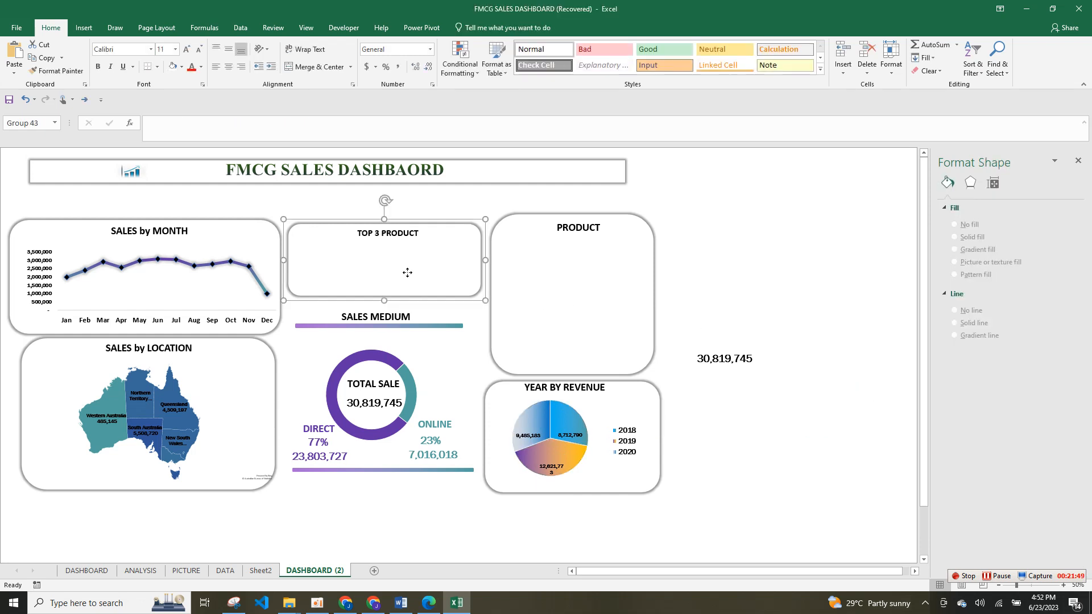
Step: On Sheet2, copy the Direct/Online pivot table in I3:K6 and paste it at cell B27
click(259, 570)
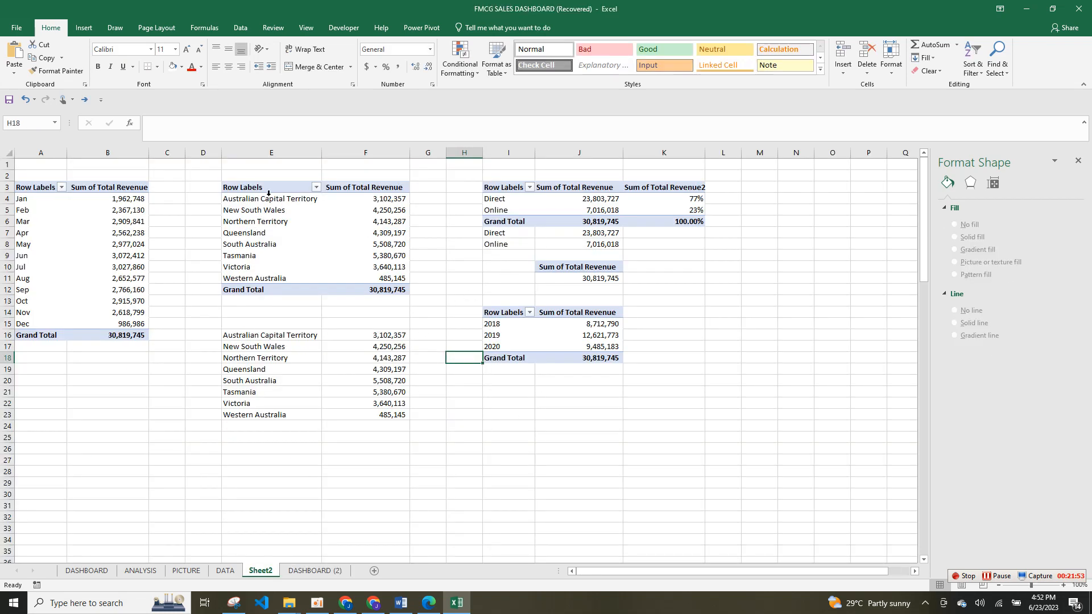
drag(531, 192, 671, 226)
key(ctrl+c)
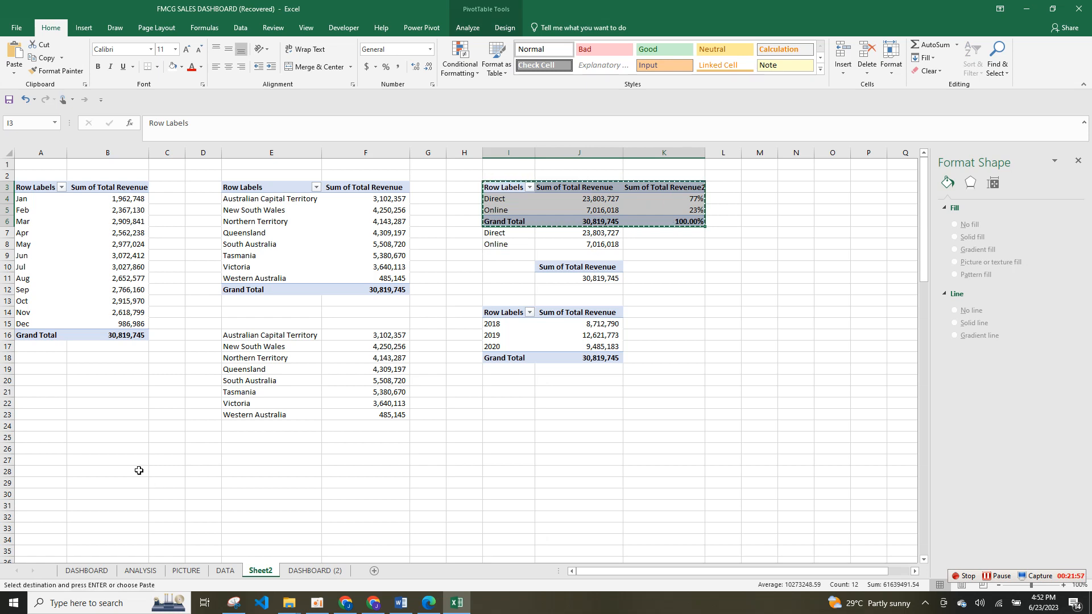
click(121, 466)
key(ctrl+v)
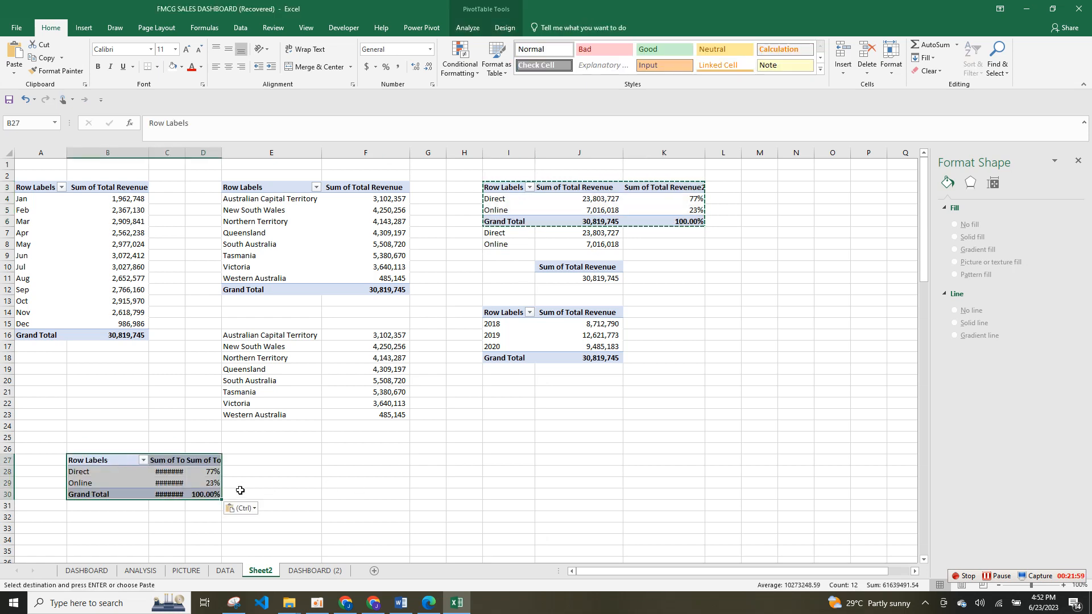
Step: Replace Sales Medium with Product Name as the row field of the pivot table pasted at B27
right_click(216, 481)
click(258, 543)
click(1077, 161)
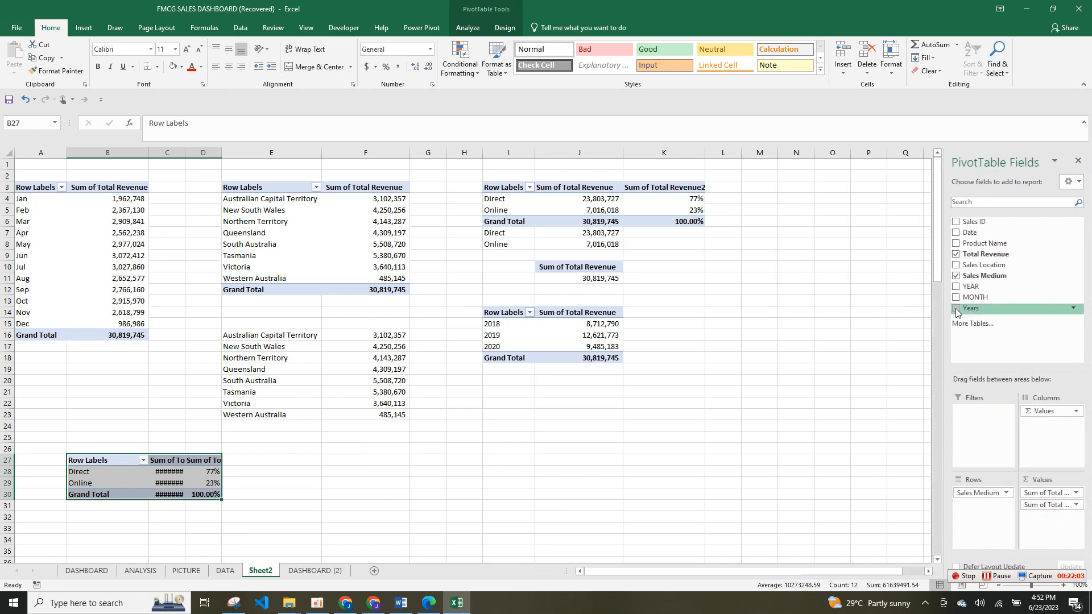
drag(983, 243, 983, 293)
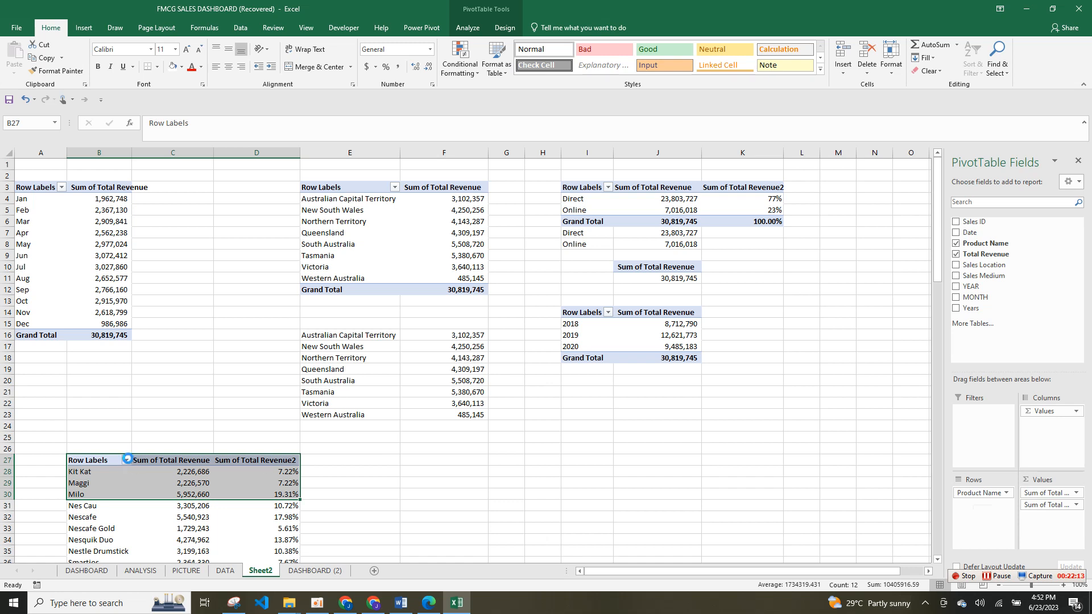
Step: Filter the product pivot table to the top 3 items by Sum of Total Revenue
click(126, 460)
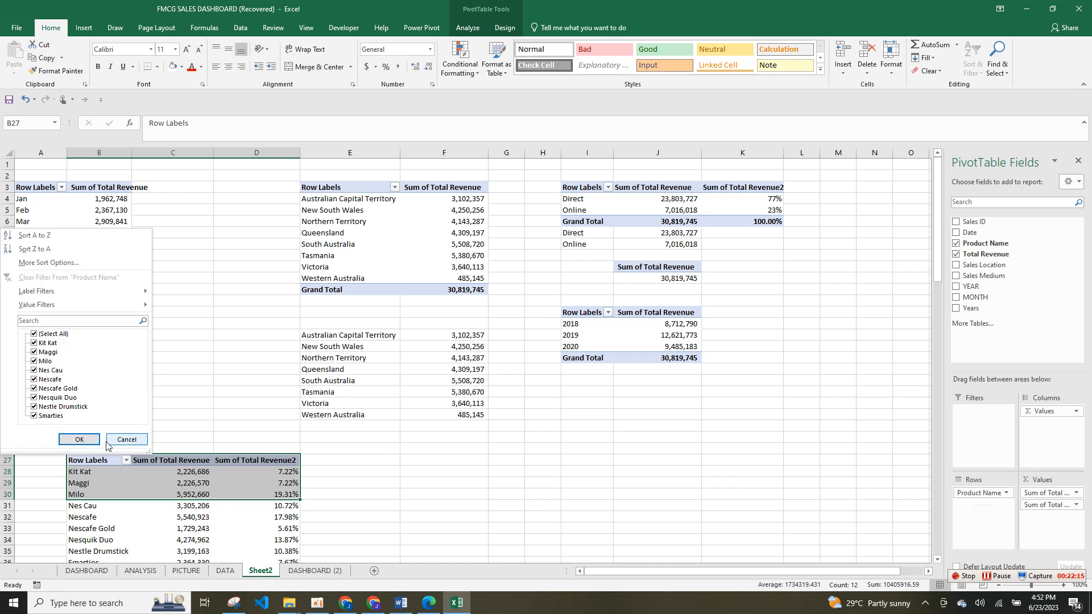
click(126, 461)
click(126, 461)
mouse_move(60, 307)
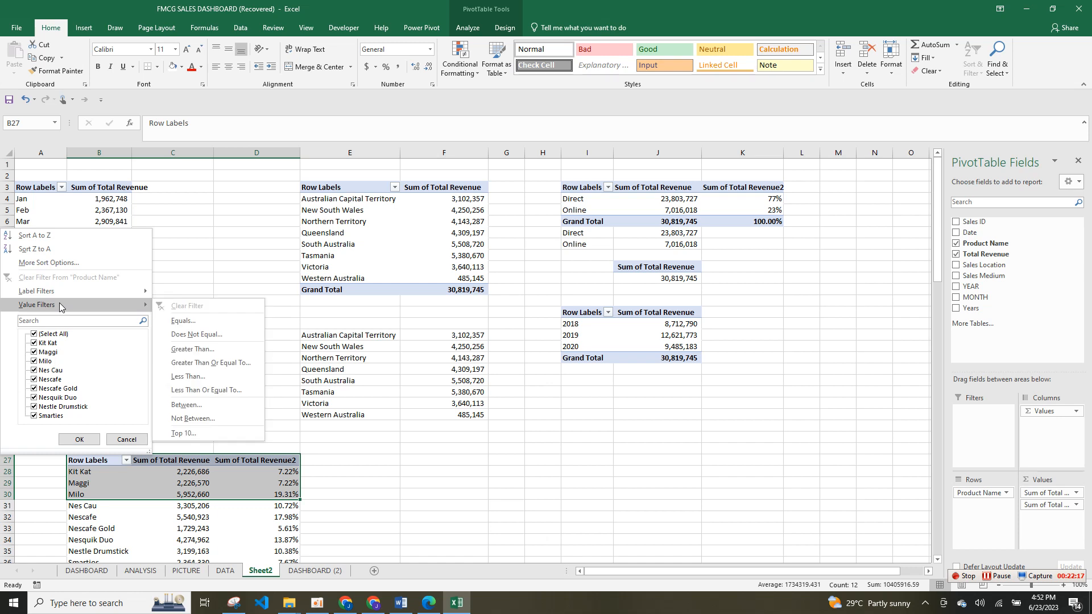
click(183, 434)
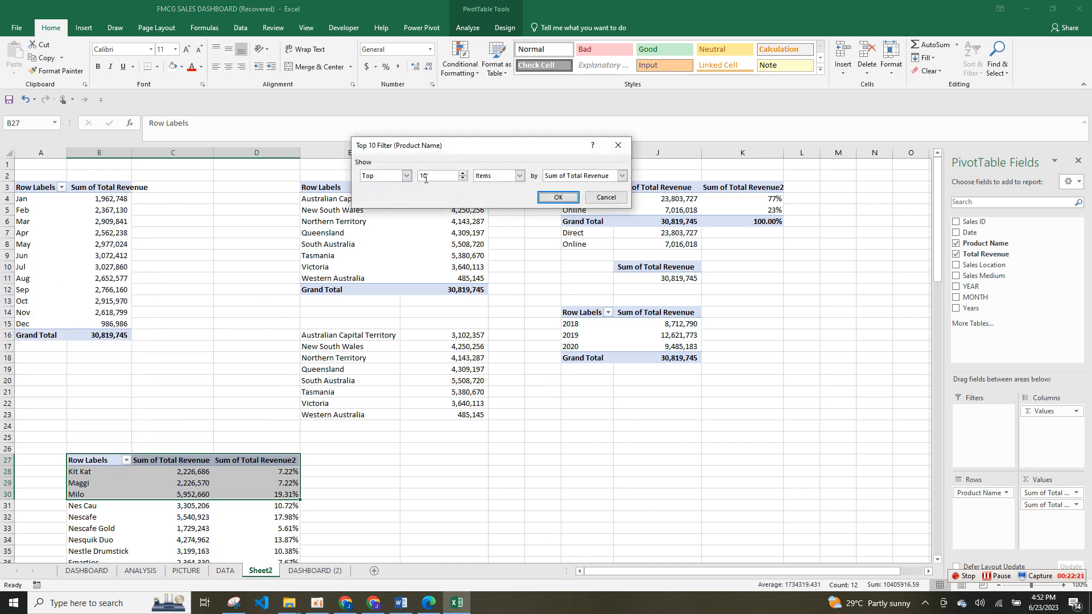
click(425, 178)
text(3)
key(Return)
Step: Copy the three product rows in B28:D30 to cell F26 and widen column G to fit the revenue figures
drag(97, 472, 237, 496)
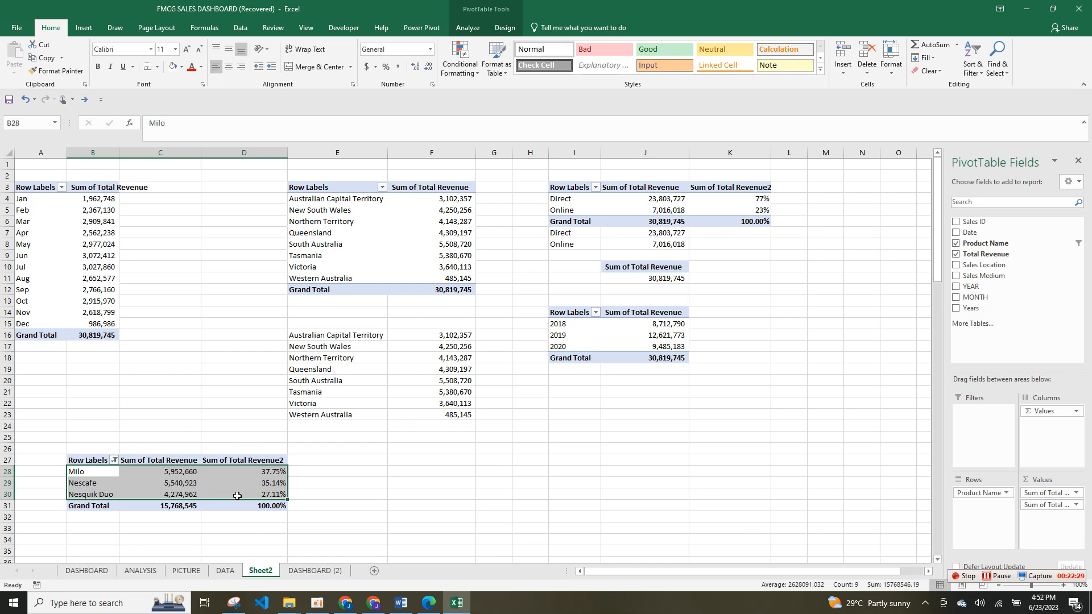
key(ctrl+c)
click(439, 448)
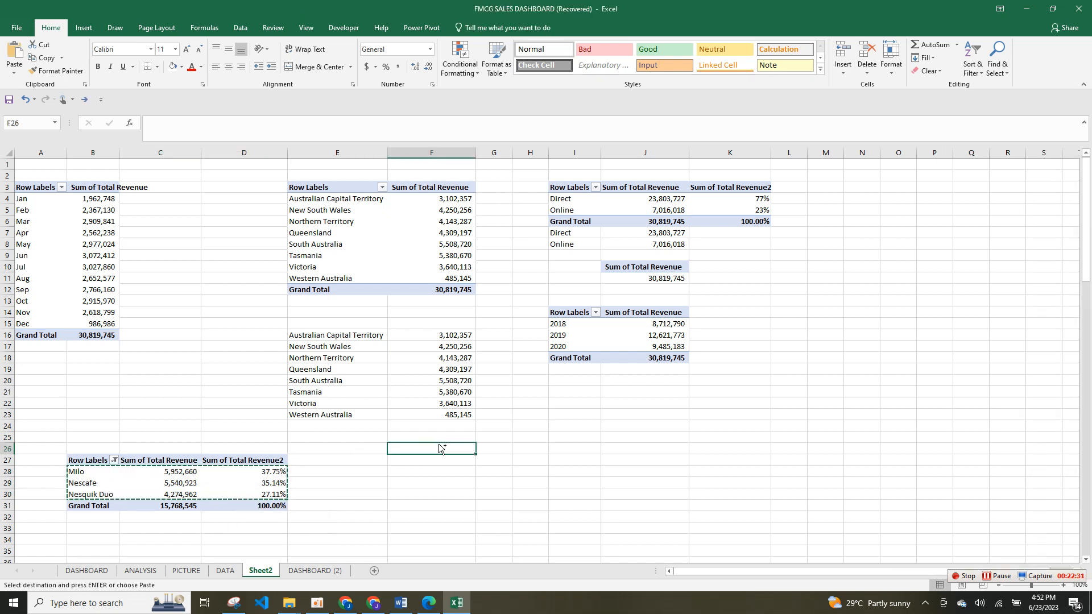
key(ctrl+v)
drag(510, 153, 567, 153)
Step: Show the product percentages in H26:H28 without decimal places
click(592, 447)
drag(592, 448, 591, 472)
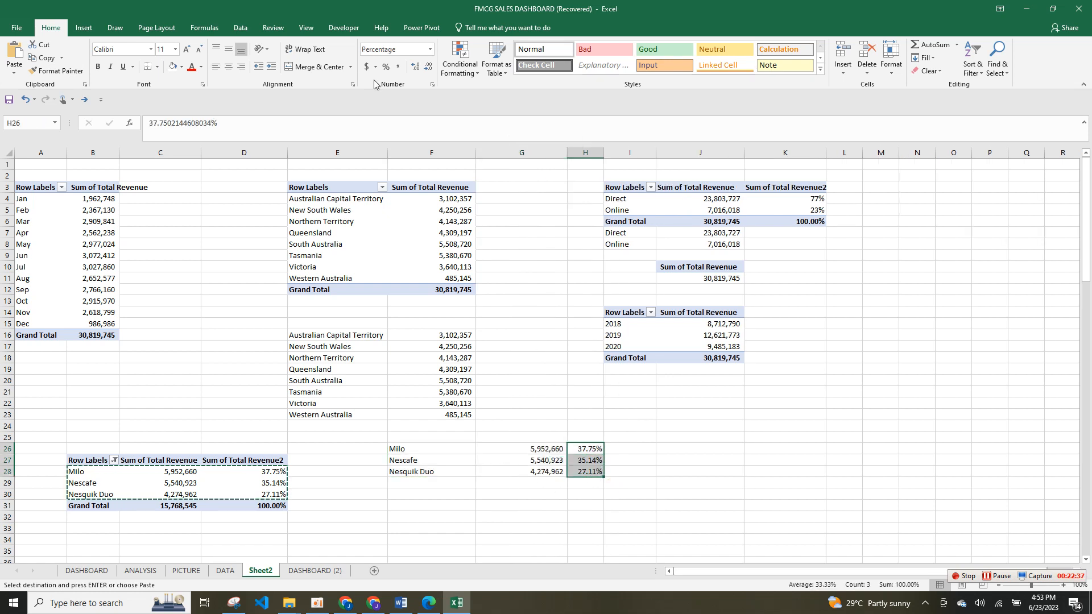
click(428, 69)
click(428, 68)
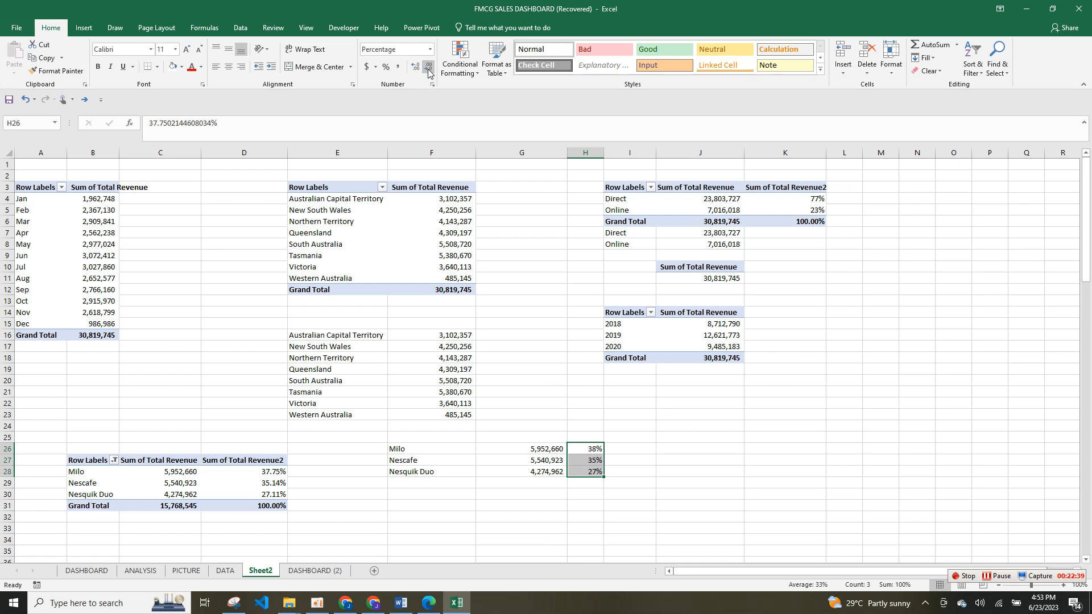
click(464, 449)
click(446, 478)
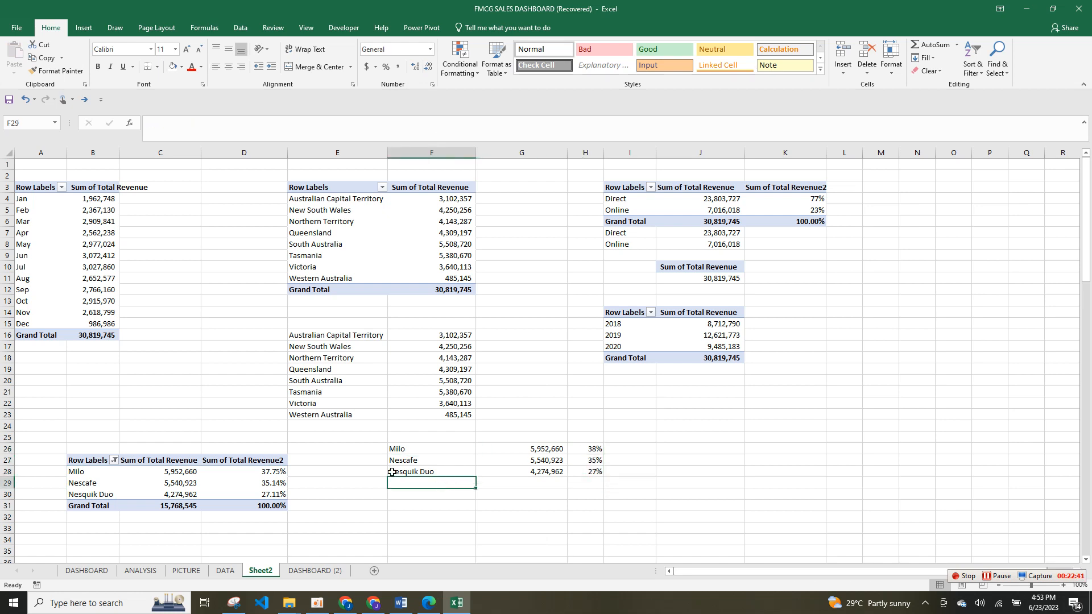
Step: On DASHBOARD (2), move the loose 30,819,745 text box beside the PRODUCT panel, duplicate it twice and stack the three boxes vertically
click(316, 571)
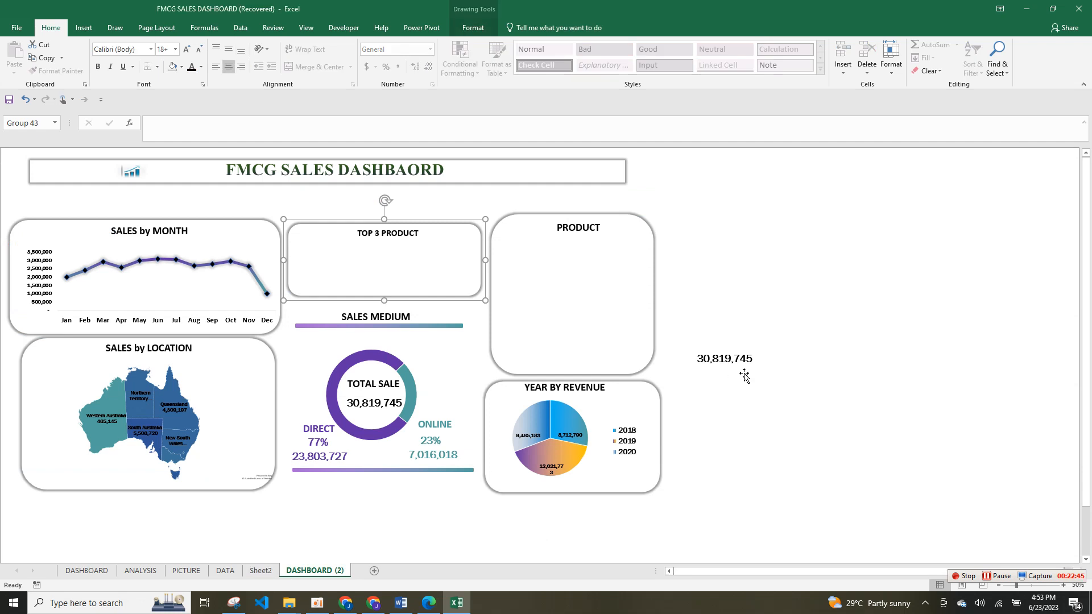
drag(741, 364, 753, 236)
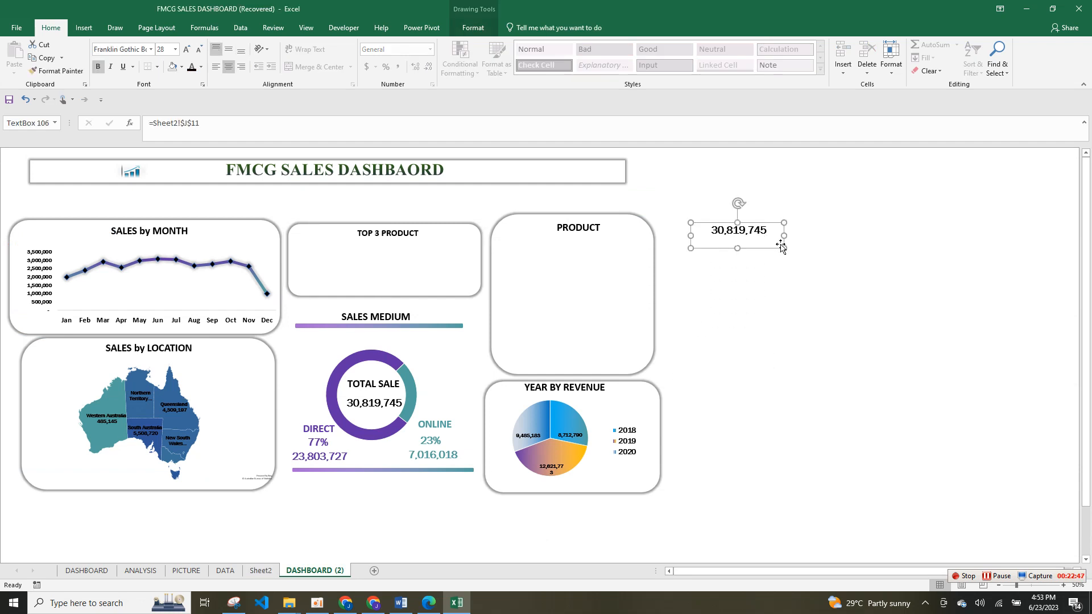
key(ctrl+d)
key(ctrl+d)
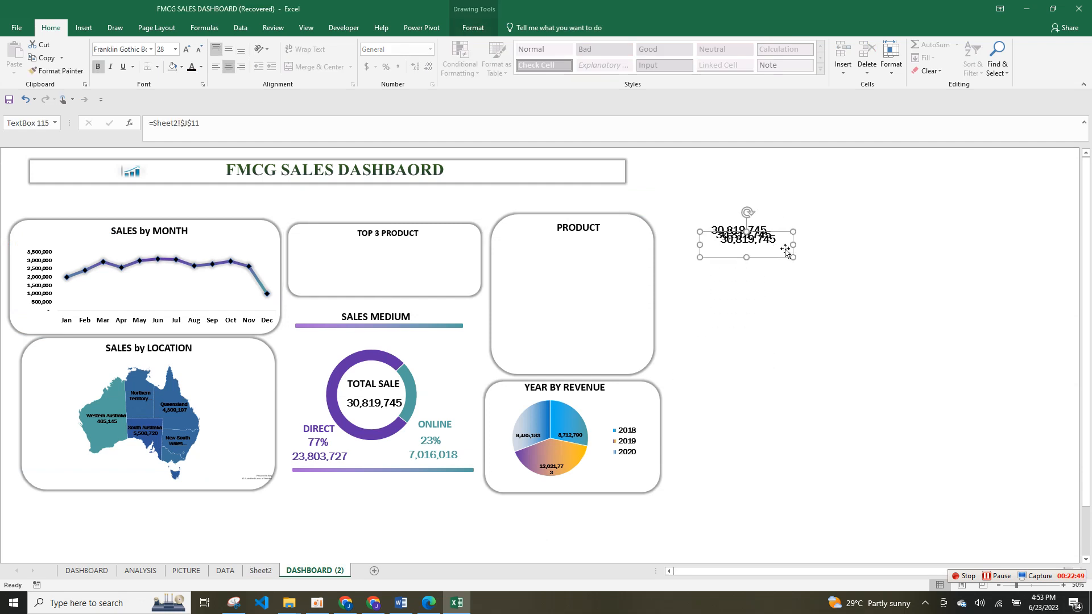
drag(785, 250, 771, 278)
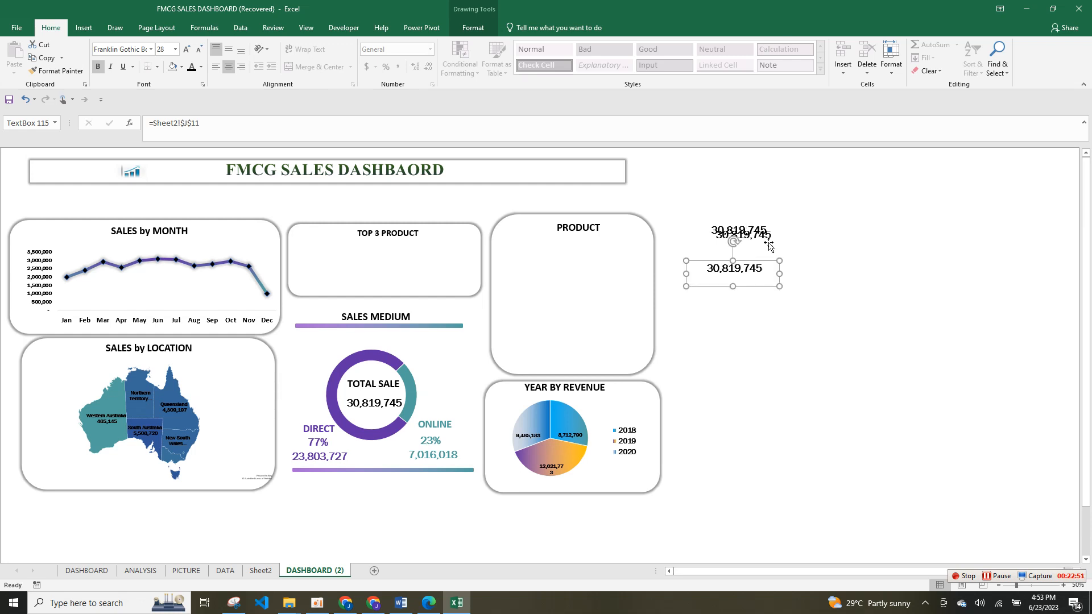
mouse_move(765, 231)
mouse_down()
mouse_move(759, 244)
mouse_move(758, 222)
mouse_move(749, 225)
mouse_move(719, 248)
mouse_move(734, 240)
mouse_up()
click(790, 280)
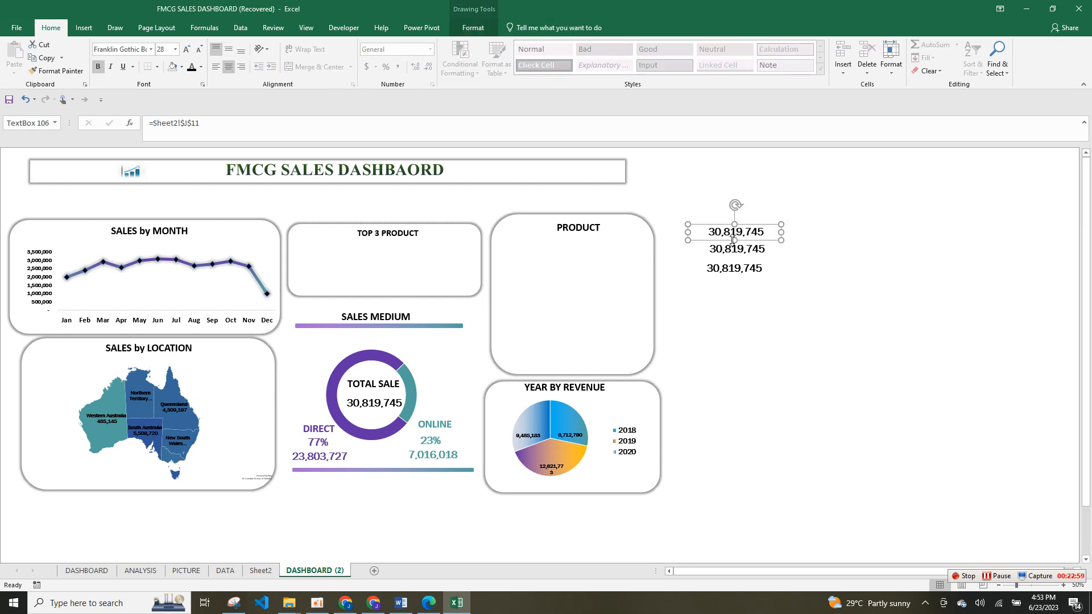
Step: Link the uppermost of the three stacked text boxes to the product name in Sheet2!F26
drag(199, 123, 155, 123)
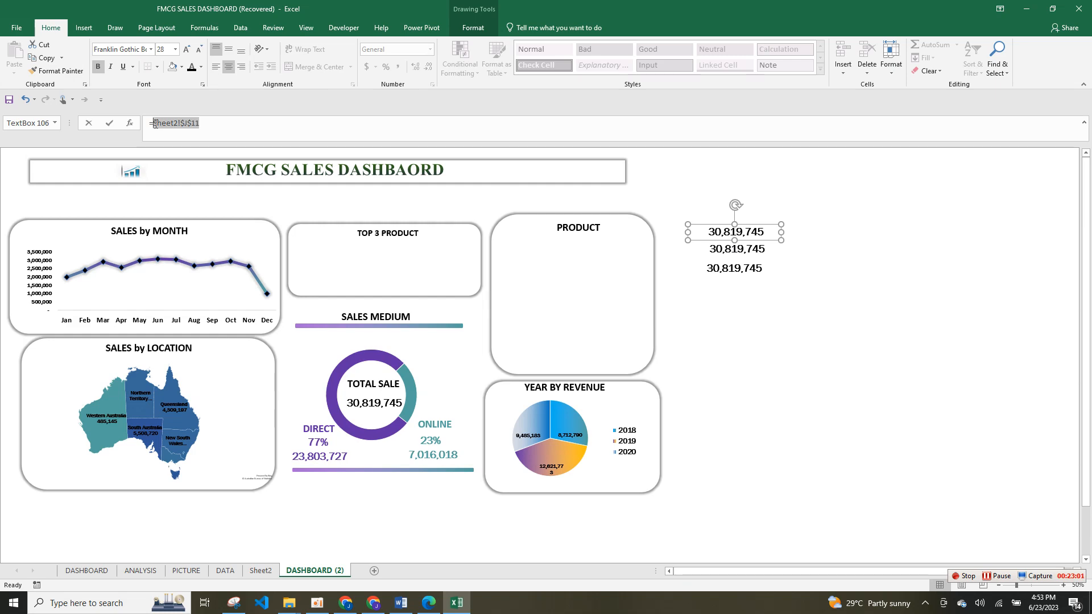
key(BackSpace)
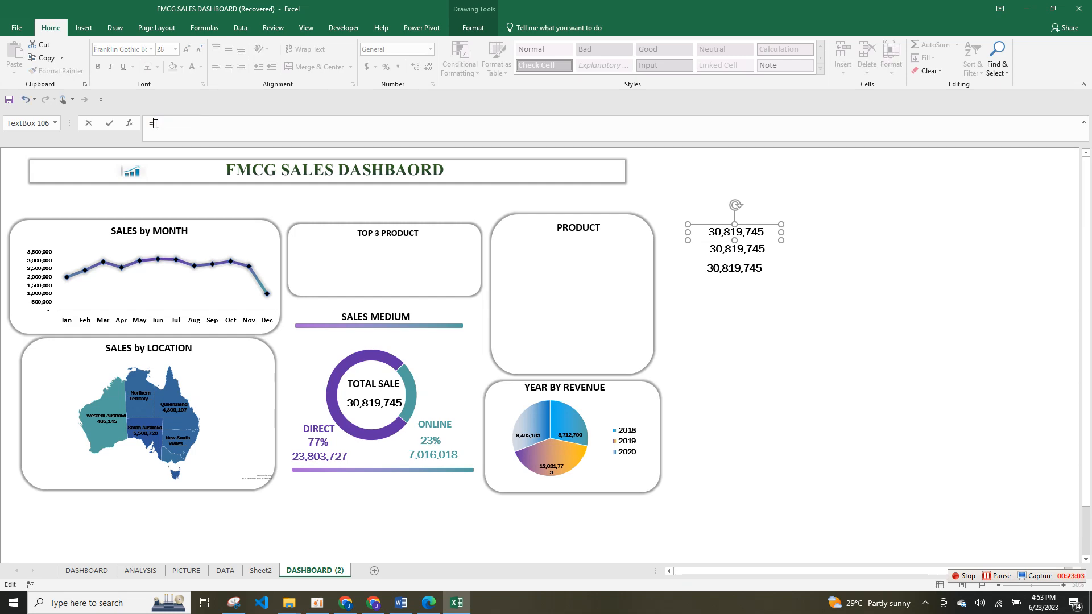
click(266, 569)
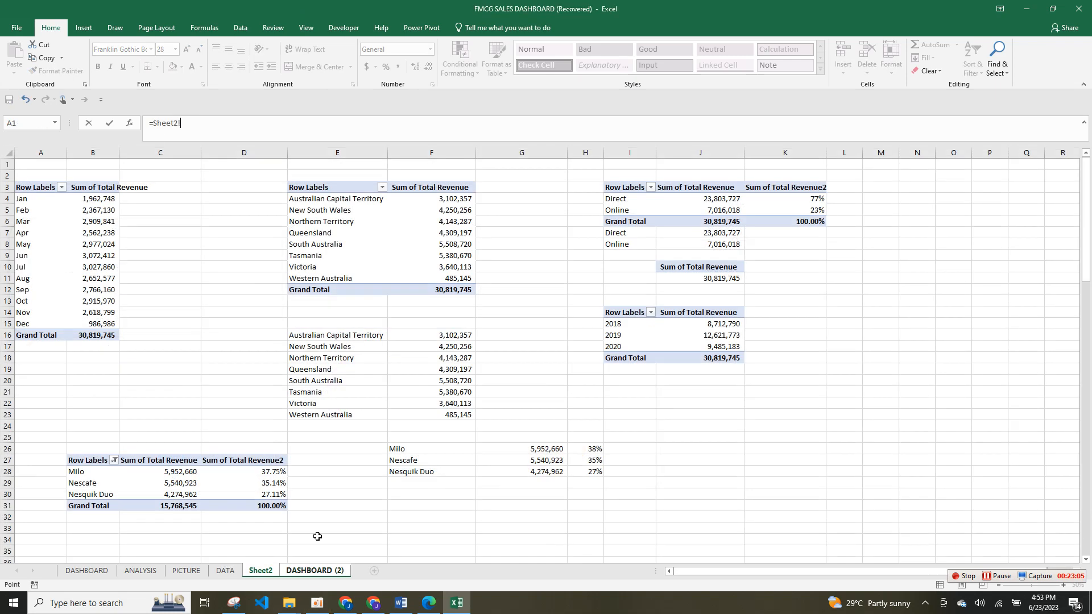
click(398, 448)
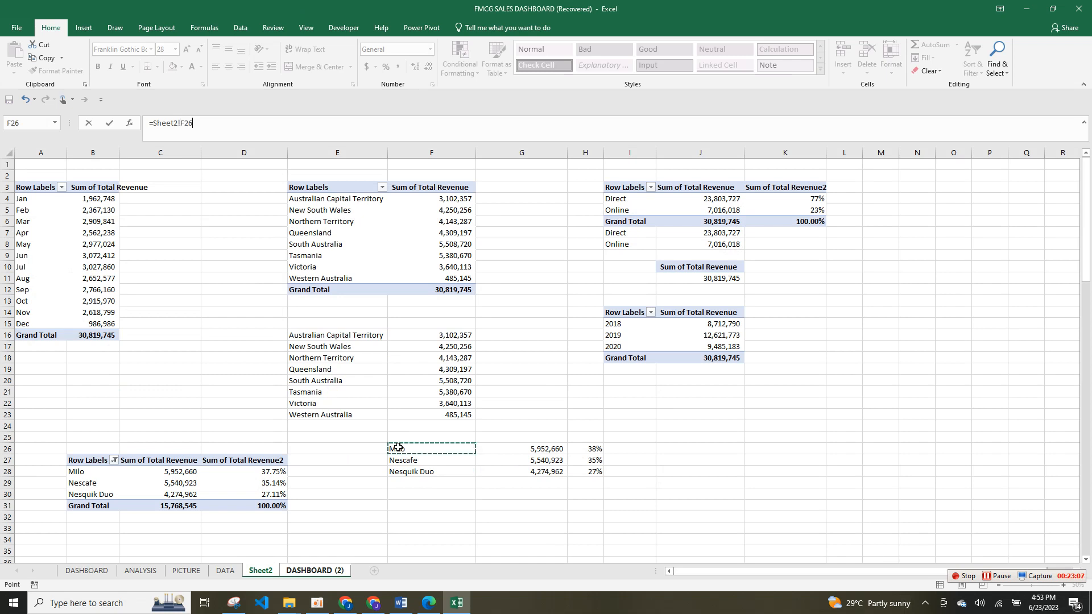
key(Return)
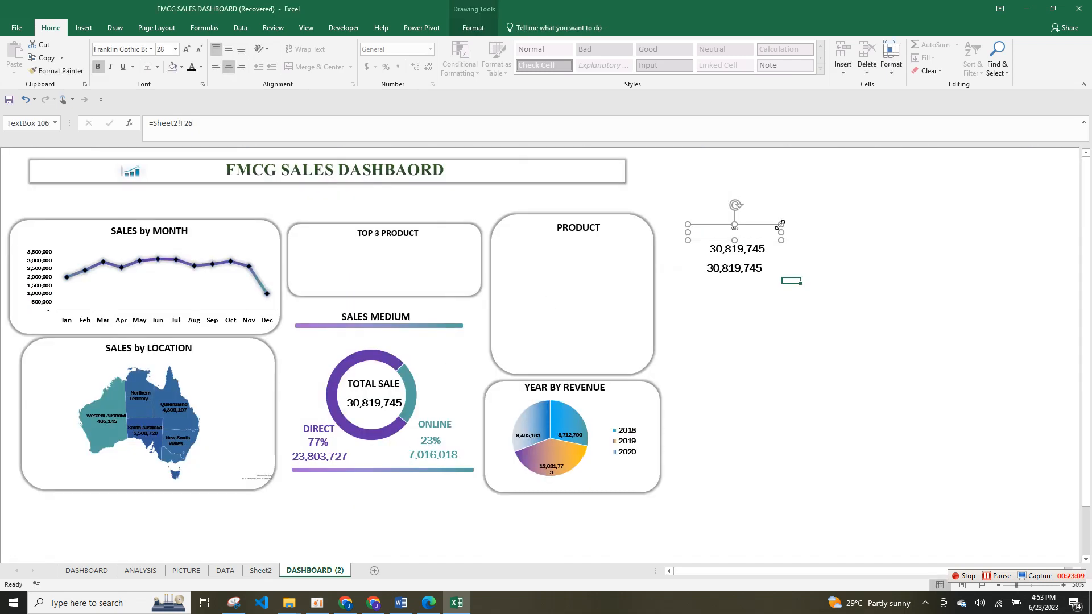
Step: Make the Milo text box bold and enlarge its font by nine size increments
click(758, 232)
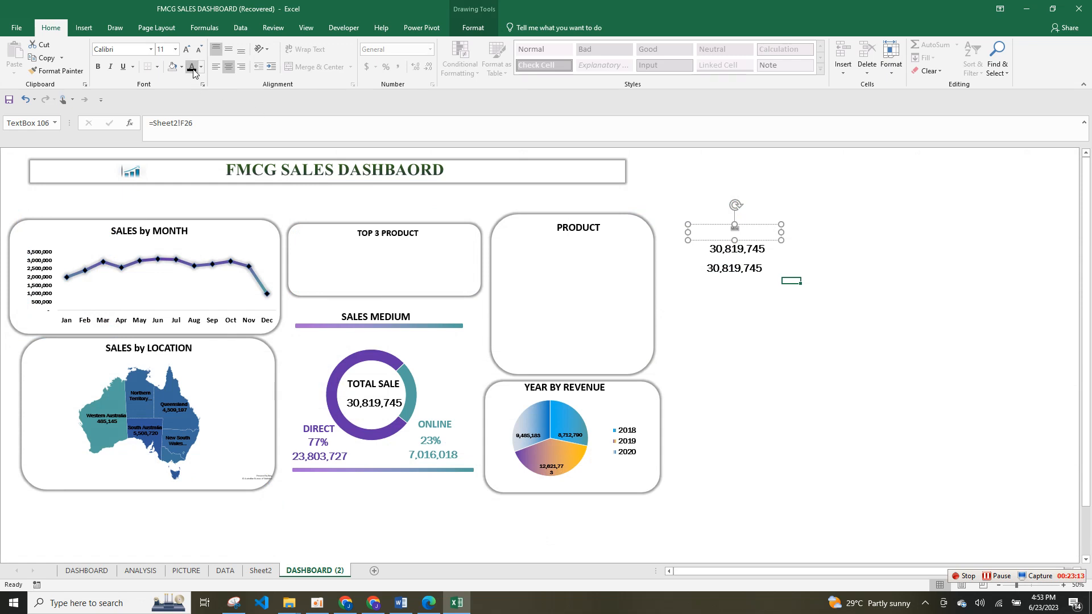
click(97, 69)
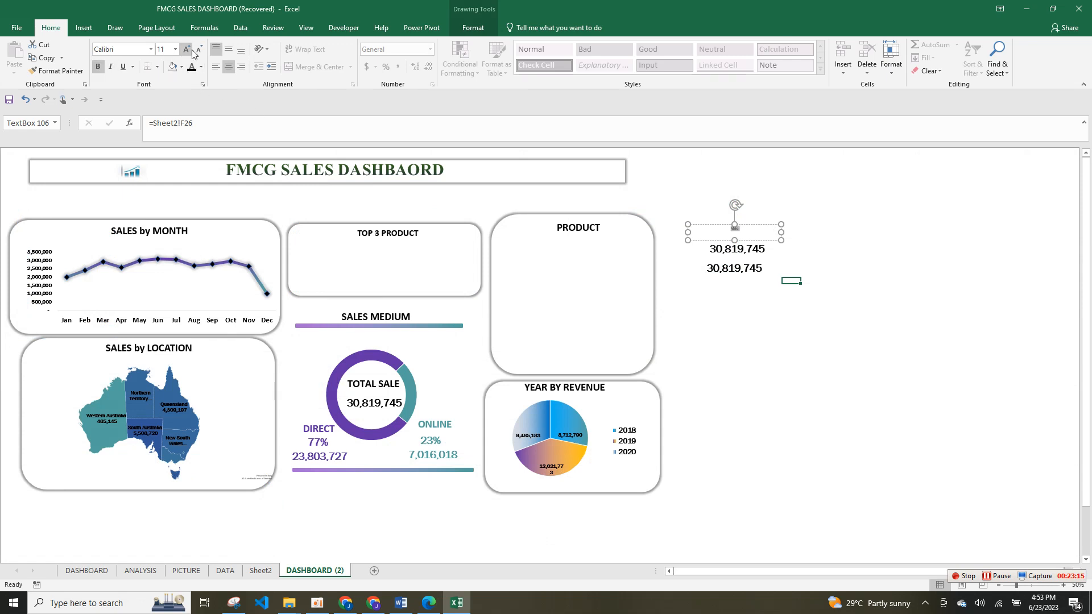
click(186, 49)
click(186, 50)
click(187, 50)
click(186, 50)
click(186, 50)
click(187, 50)
click(187, 50)
click(186, 50)
click(186, 50)
Step: Reduce the height of the middle stacked text box and link it to the revenue in Sheet2!G26
click(762, 261)
click(756, 254)
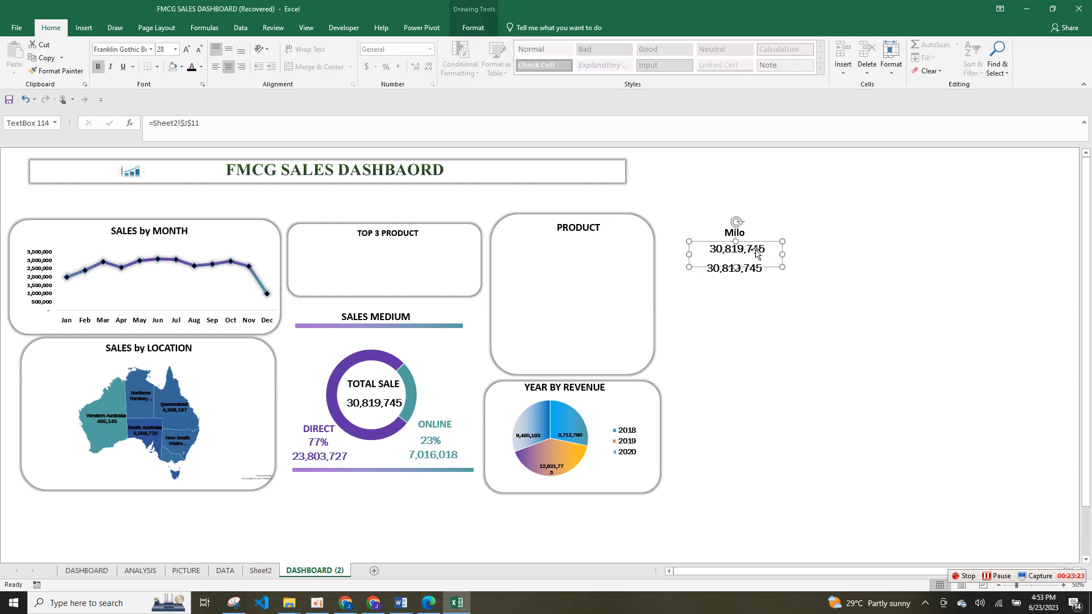
drag(739, 266, 738, 260)
drag(228, 129, 152, 124)
key(BackSpace)
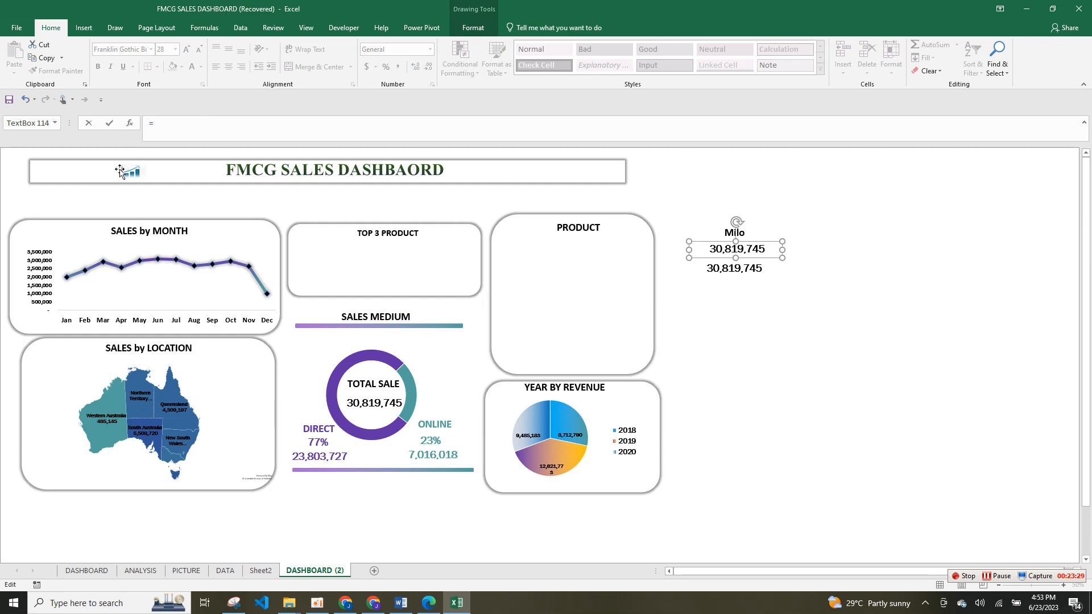
click(259, 570)
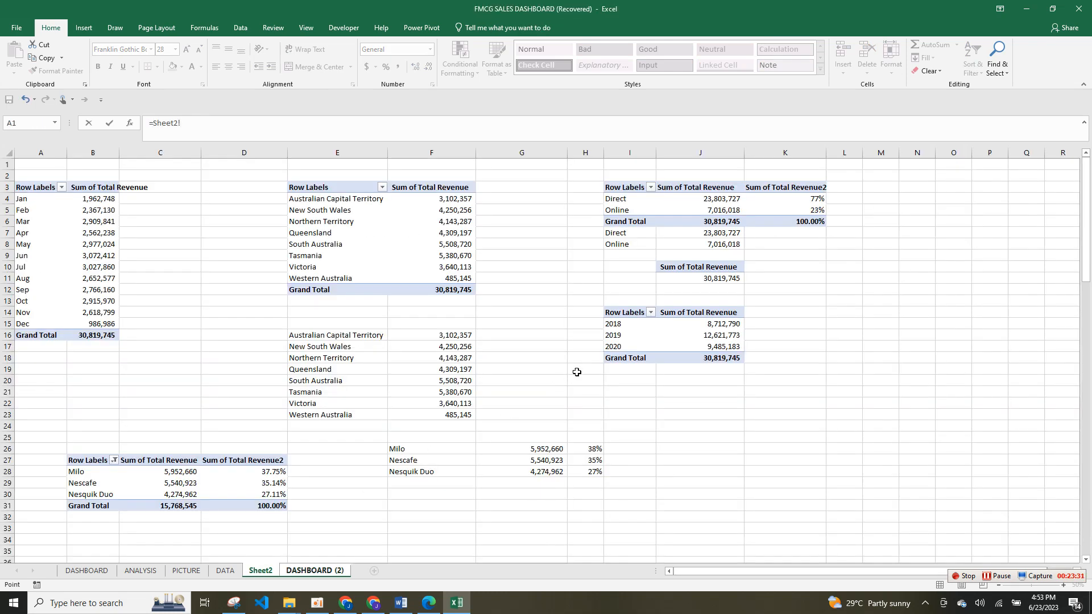
click(545, 450)
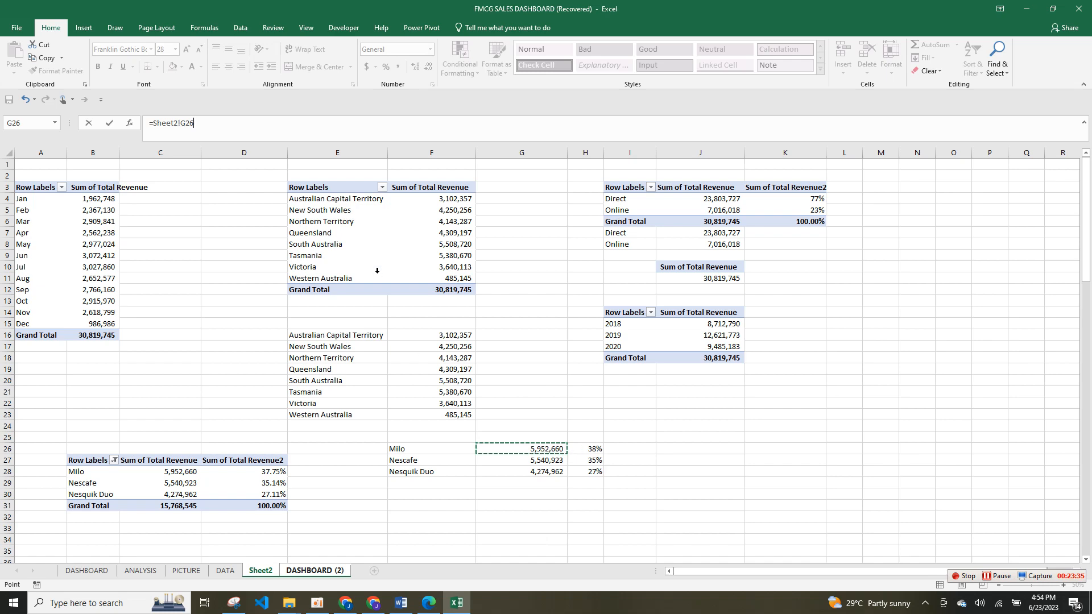
key(Return)
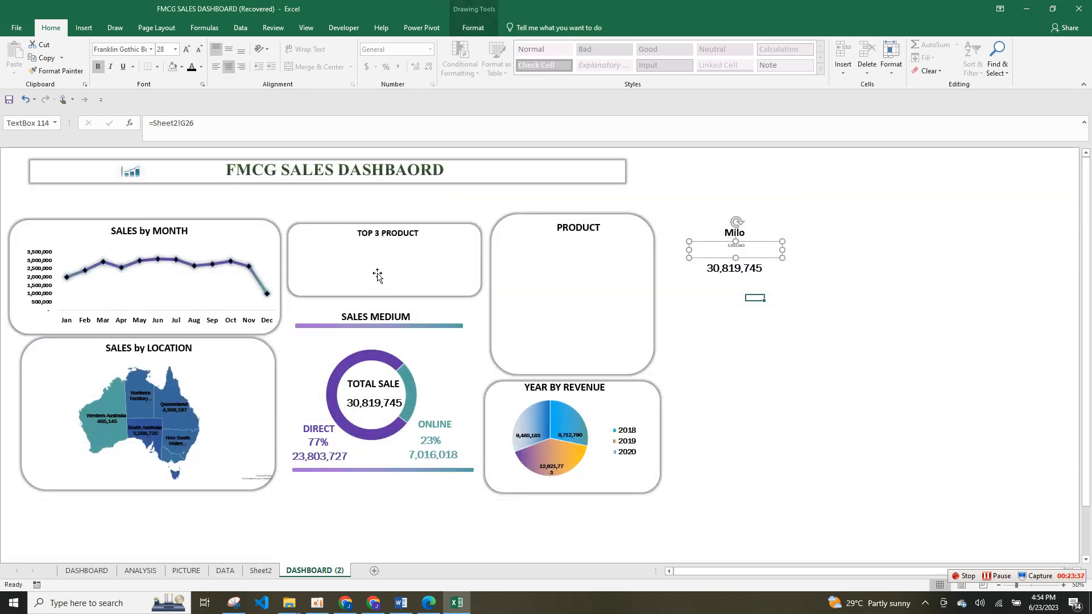
Step: Format the Milo revenue text as bold Franklin Gothic, enlarge it past size 20 and deselect the box
double_click(748, 250)
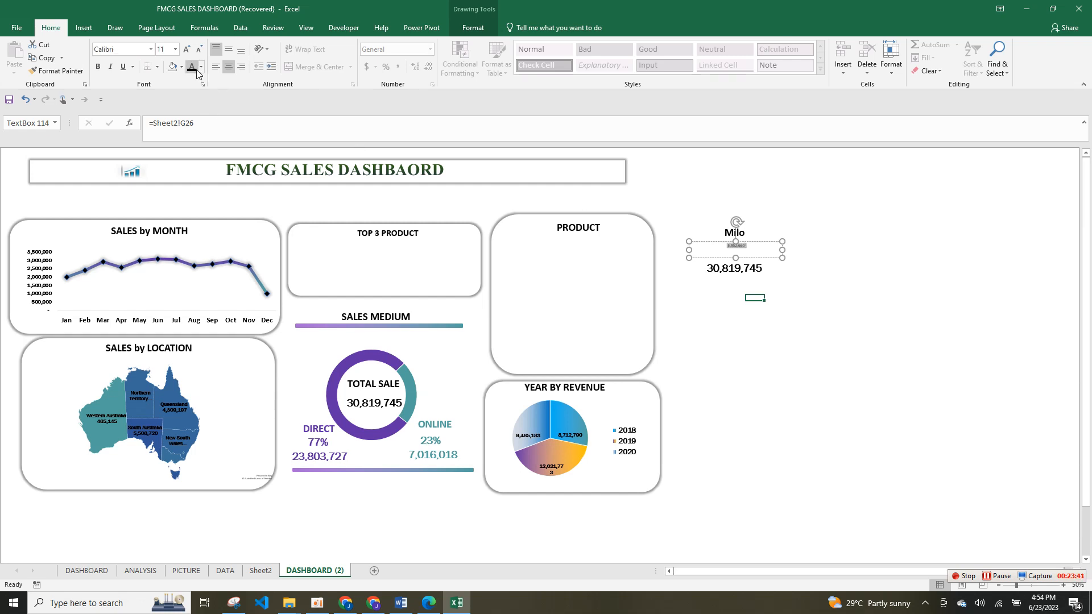
click(186, 49)
click(186, 50)
click(187, 50)
click(152, 49)
scroll(130, 256, up, 10)
click(122, 64)
click(98, 67)
click(188, 49)
click(188, 49)
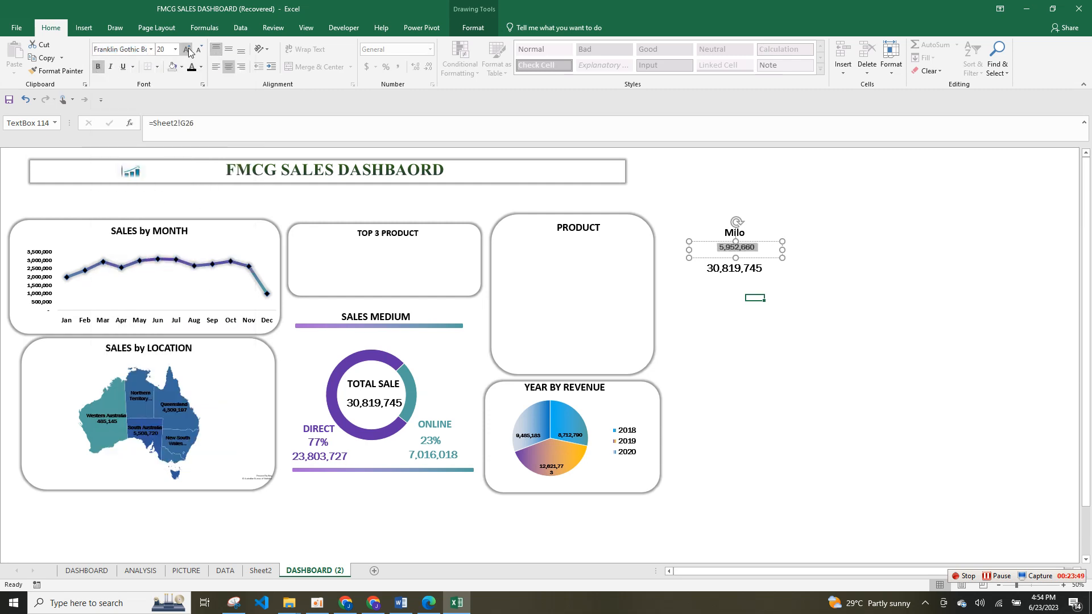
click(188, 49)
click(189, 49)
click(825, 287)
Step: Link the lowest stacked text box to the percentage in Sheet2!H26
click(764, 273)
drag(231, 127, 145, 126)
text(=)
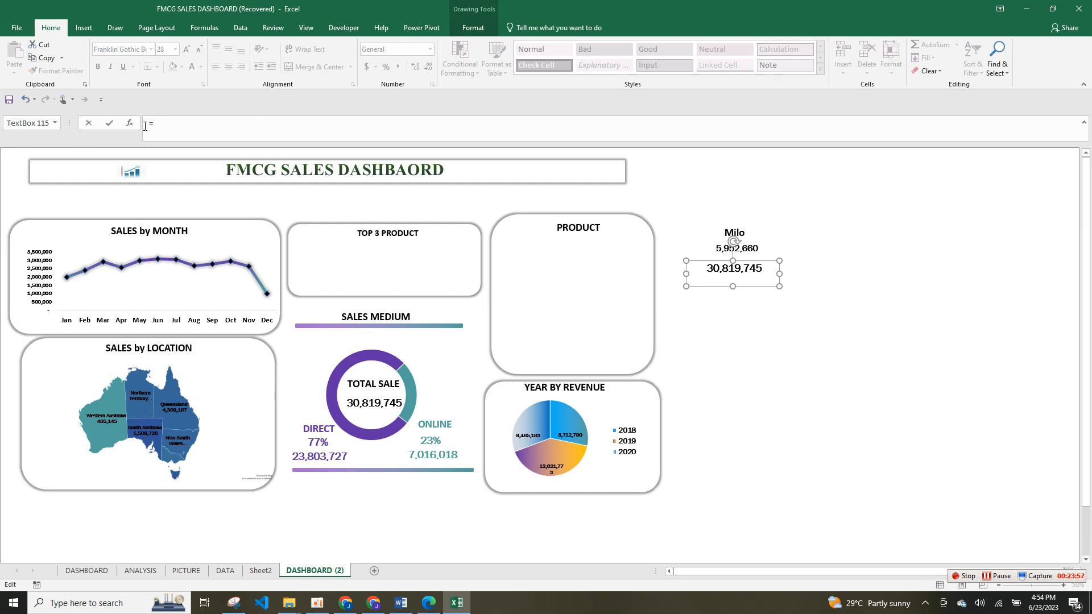
click(260, 570)
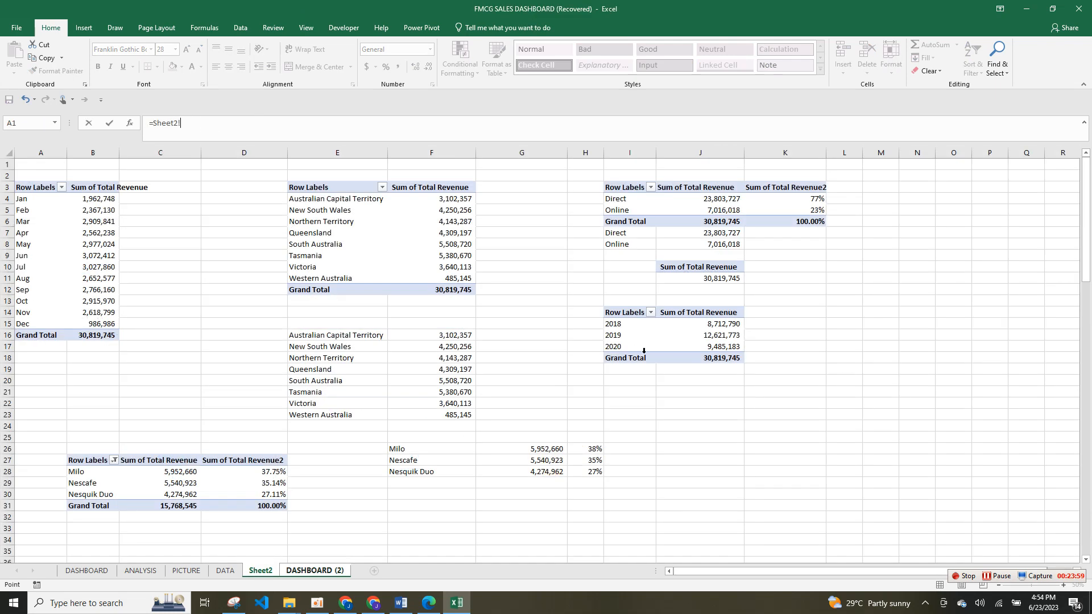
click(590, 452)
key(Return)
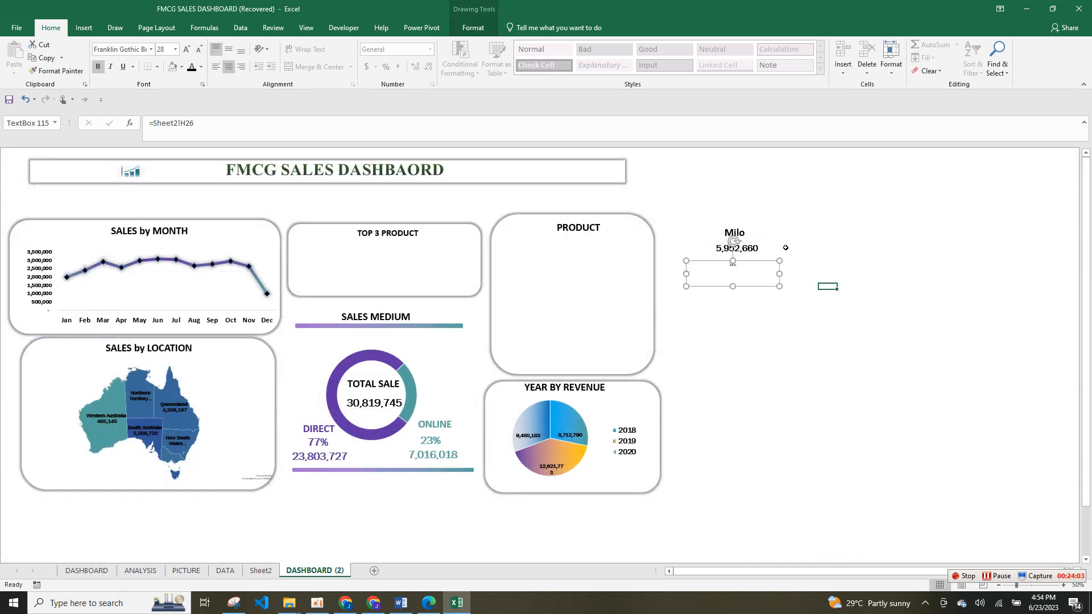
Step: Format the Milo percentage text as bold Franklin Gothic in the standard blue font color
click(737, 267)
click(98, 67)
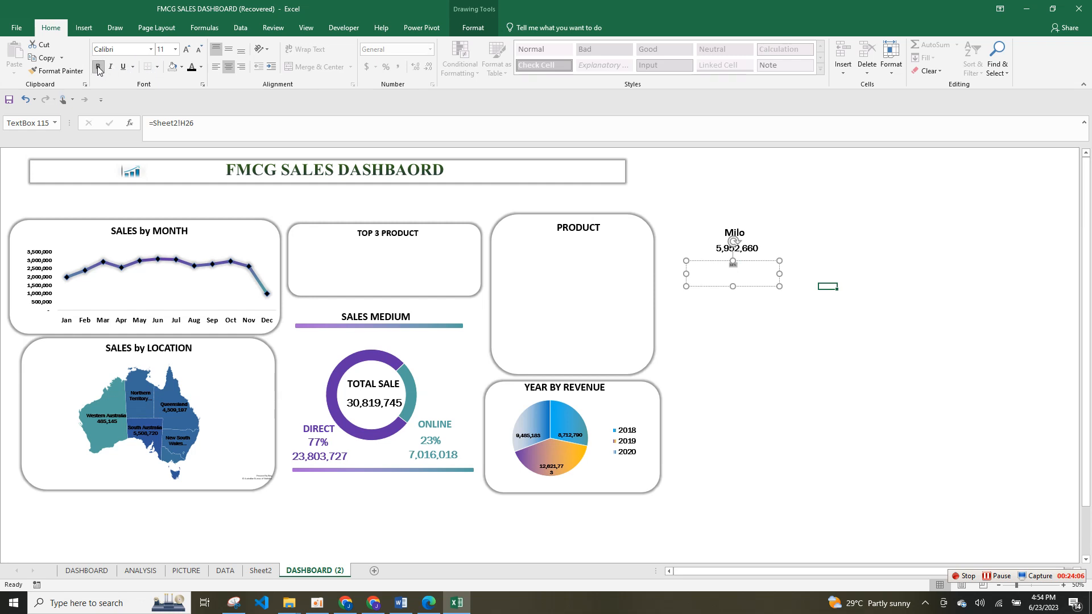
click(151, 52)
scroll(125, 228, up, 10)
click(125, 96)
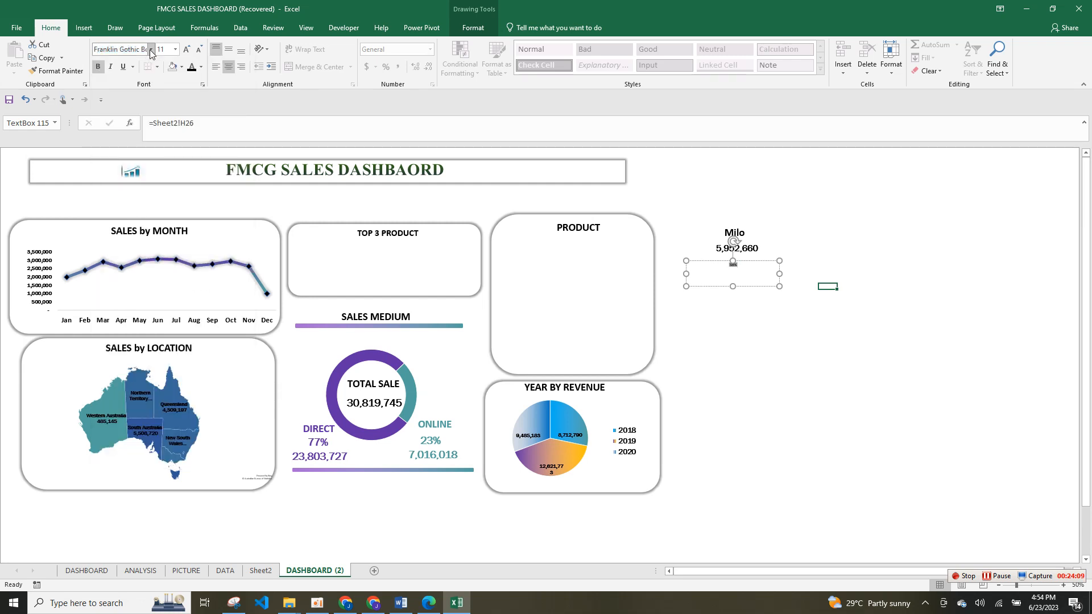
click(202, 68)
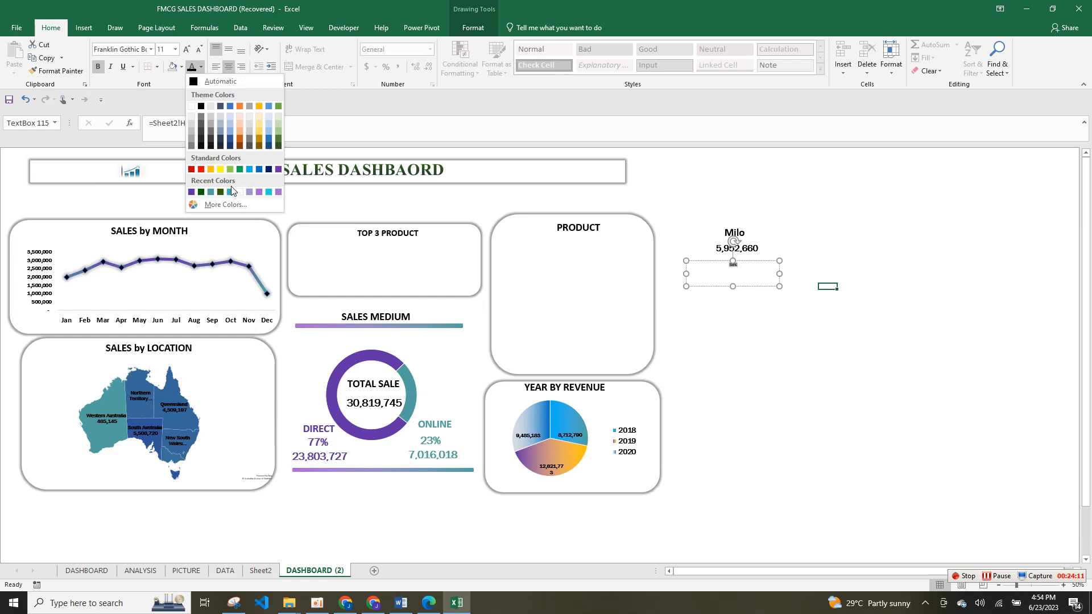
click(256, 169)
Step: Enlarge the Milo percentage text to font size 28
click(187, 49)
click(187, 50)
click(187, 49)
click(188, 50)
click(187, 50)
click(189, 50)
click(188, 50)
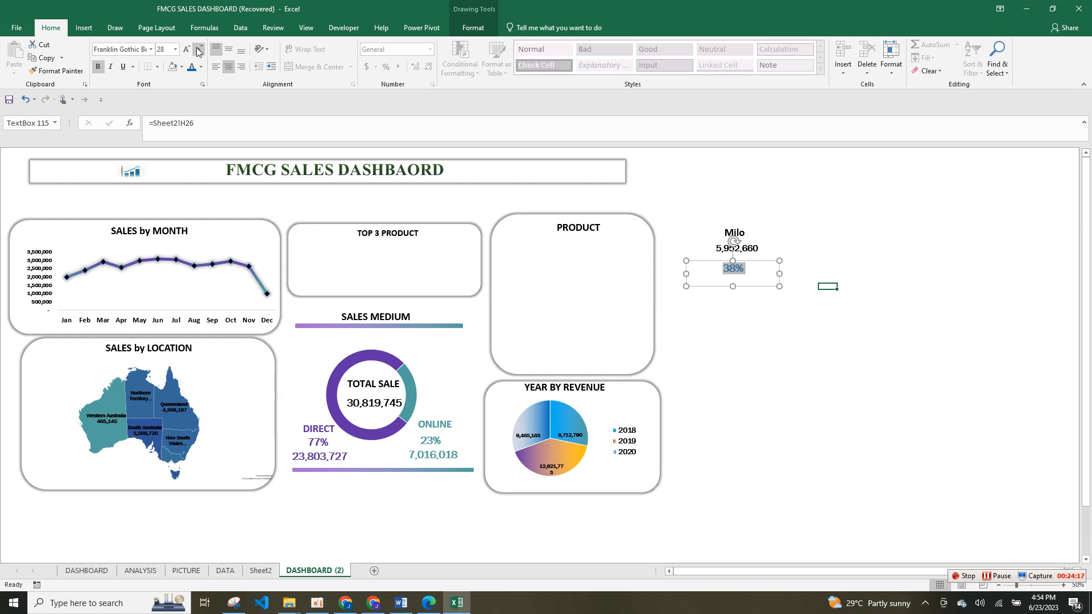
click(186, 50)
Step: Rearrange the text boxes so the percentage sits directly beneath the Milo name and the revenue is at the bottom
click(737, 258)
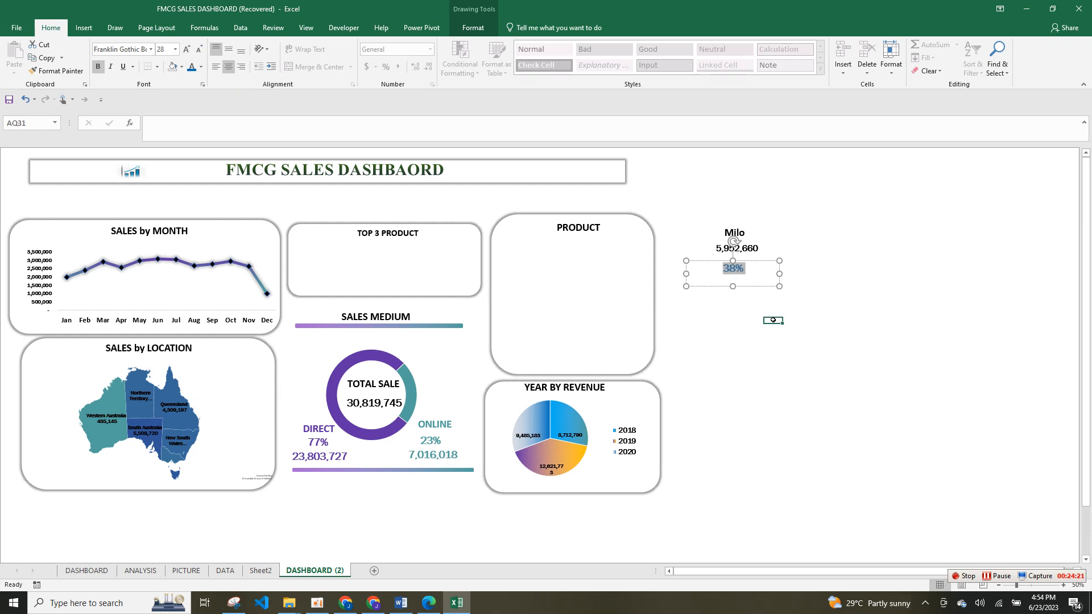
mouse_move(737, 259)
mouse_down()
mouse_move(741, 305)
mouse_move(734, 252)
mouse_up()
click(743, 307)
drag(743, 306, 742, 237)
click(743, 232)
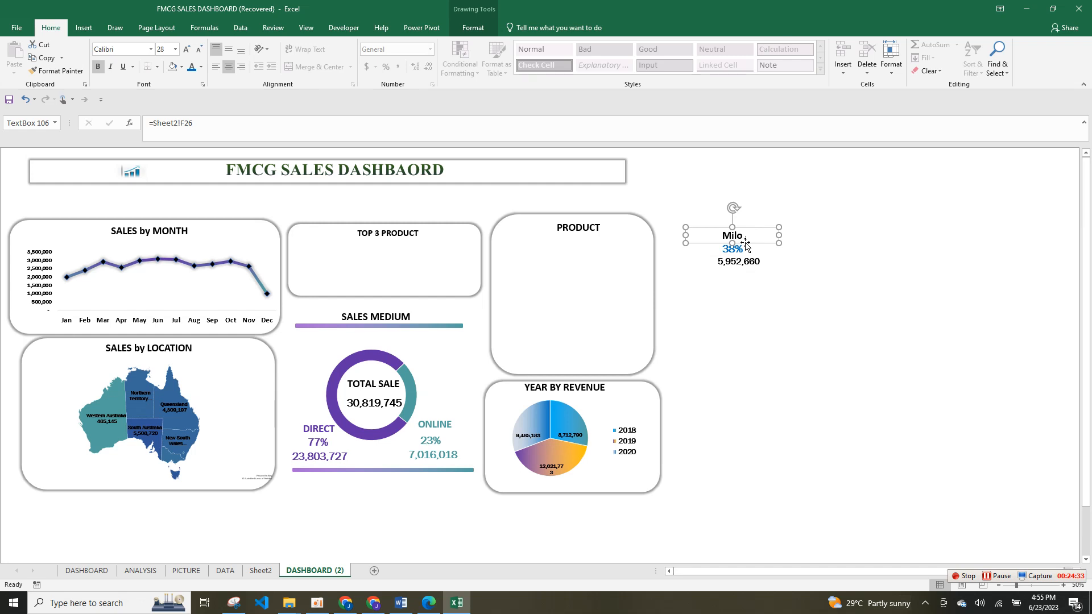
shift+click(741, 249)
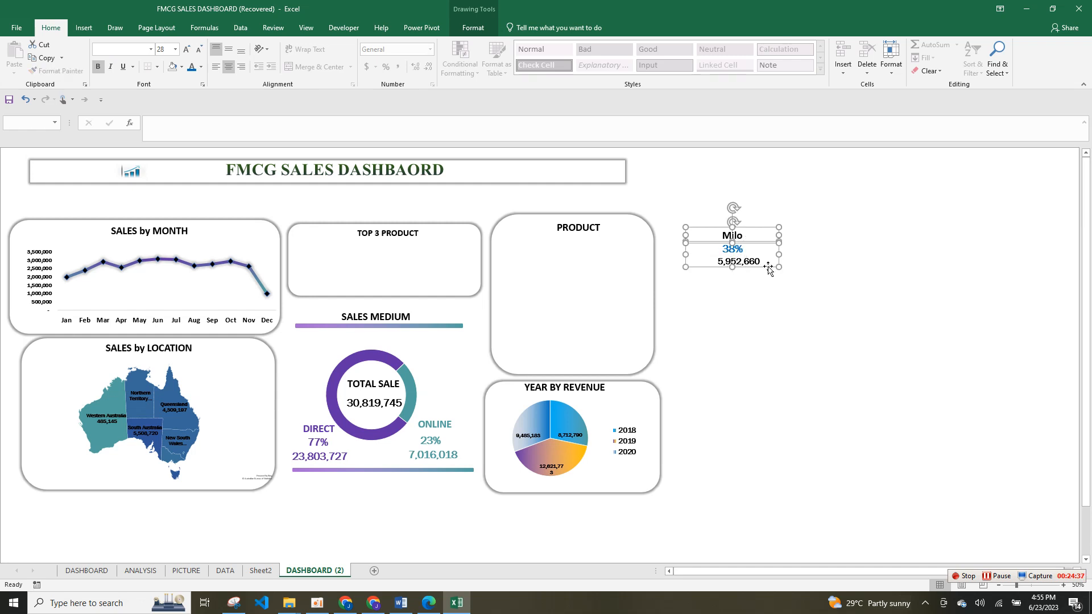
drag(766, 265, 763, 260)
click(808, 267)
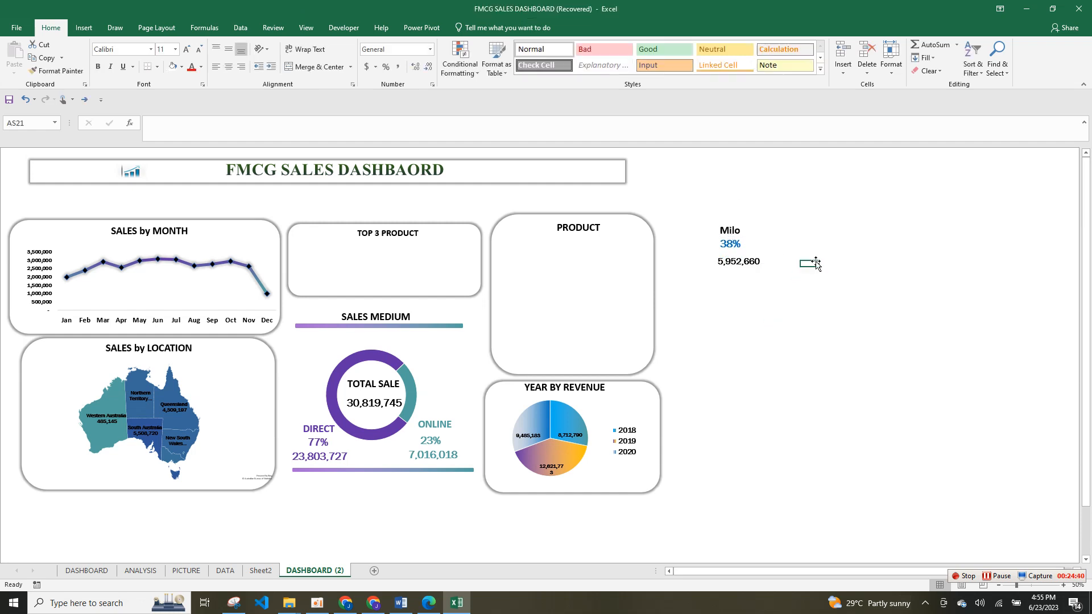
Step: Move the revenue text box up directly beneath the percentage and roughly center it under the Milo name
click(731, 244)
drag(730, 261, 730, 252)
shift+click(739, 229)
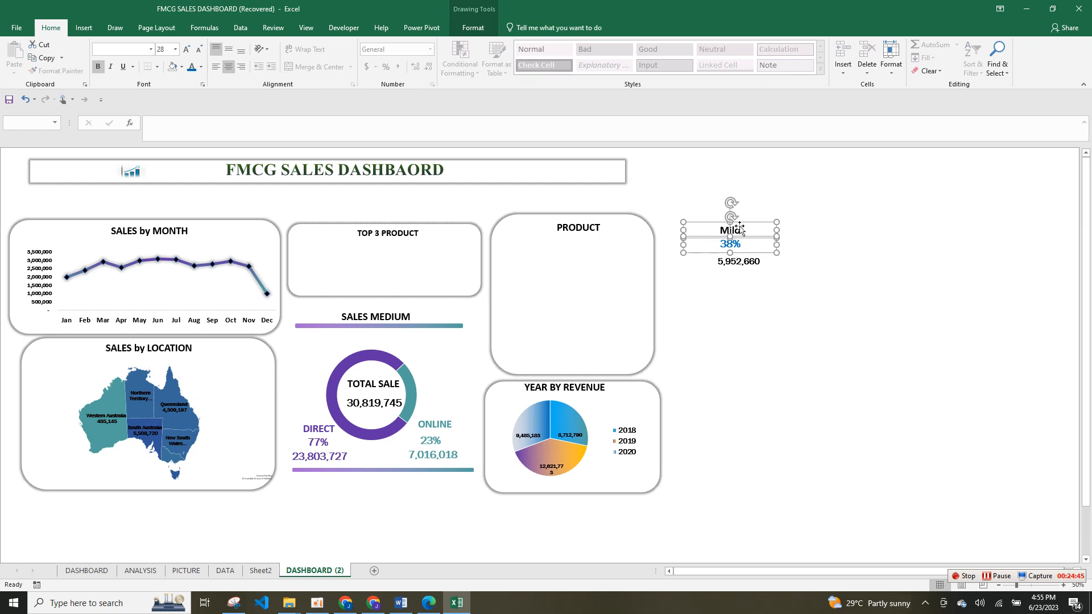
shift+click(740, 263)
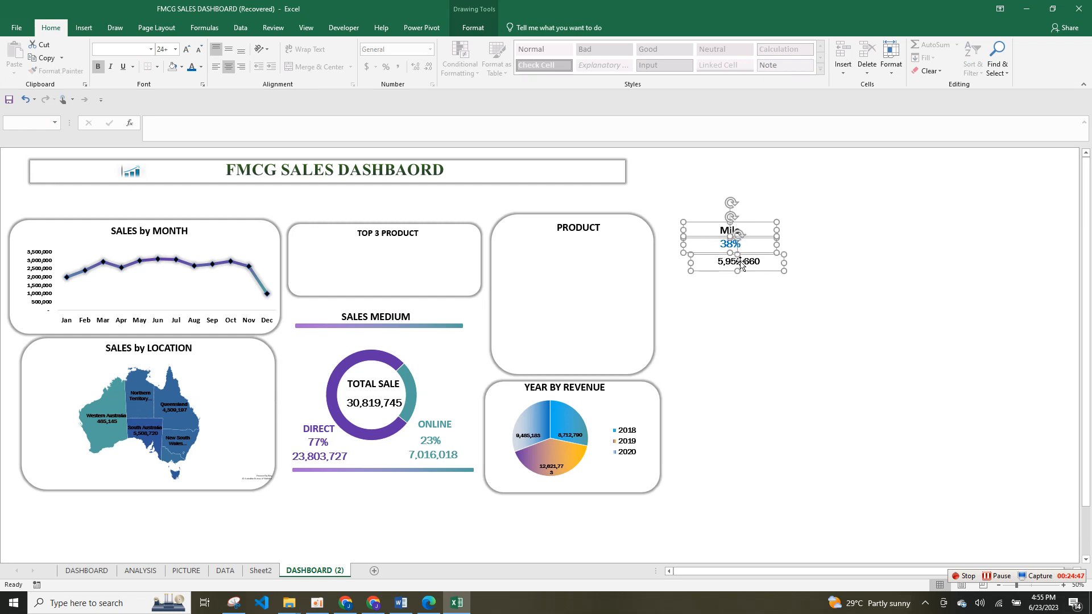
click(770, 317)
click(745, 261)
drag(744, 261, 742, 256)
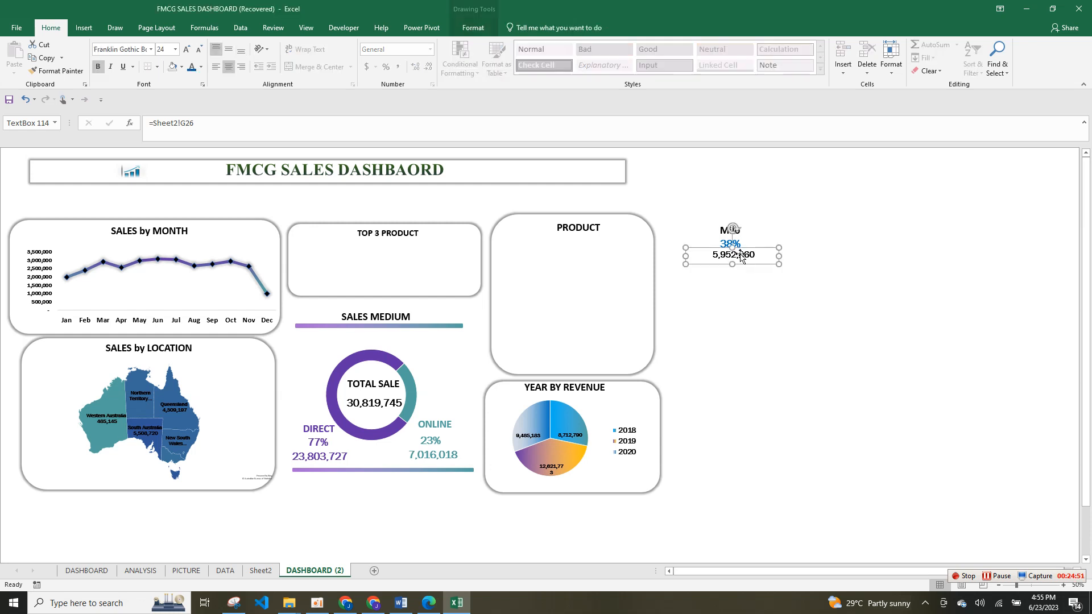
Step: Duplicate the Milo name, percentage and revenue boxes twice and move one copied set well below the originals
shift+click(723, 229)
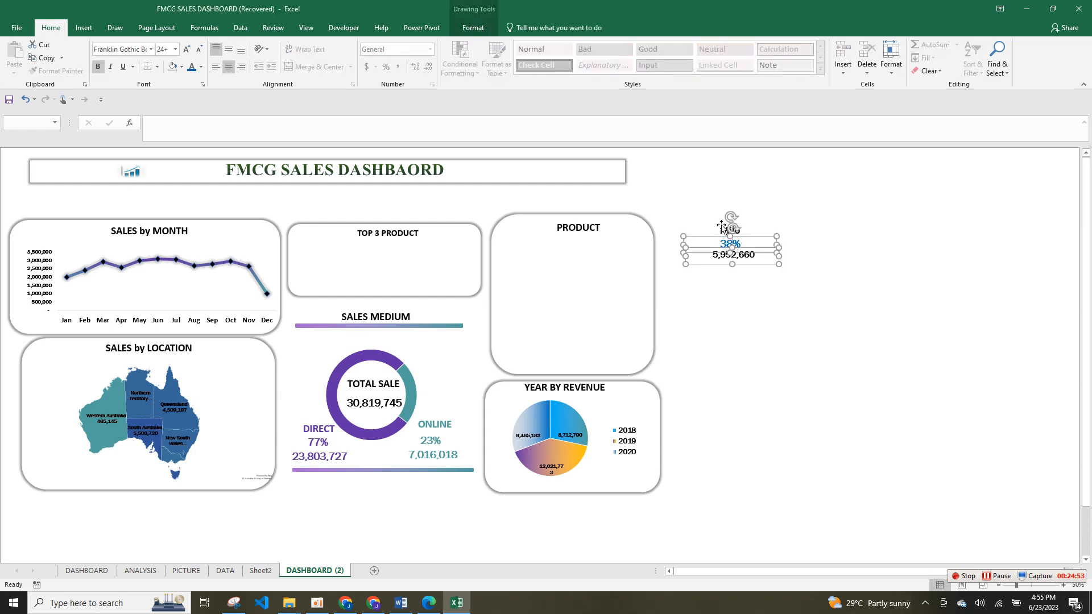
shift+click(721, 226)
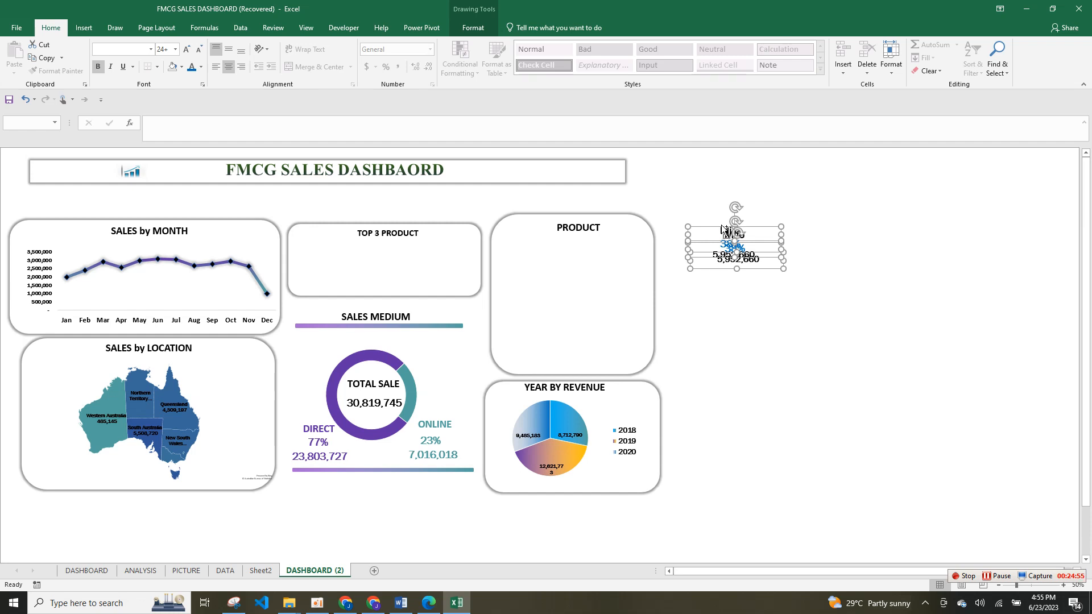
key(ctrl+d)
drag(773, 276, 792, 384)
Step: Separate the second copied set, placing its name and percentage beside the original boxes and its revenue below them
drag(750, 258, 855, 290)
key(ctrl+z)
drag(743, 240, 817, 236)
drag(736, 249, 702, 255)
Step: Group the name, percentage and revenue boxes of the lower copied set into one object
click(759, 351)
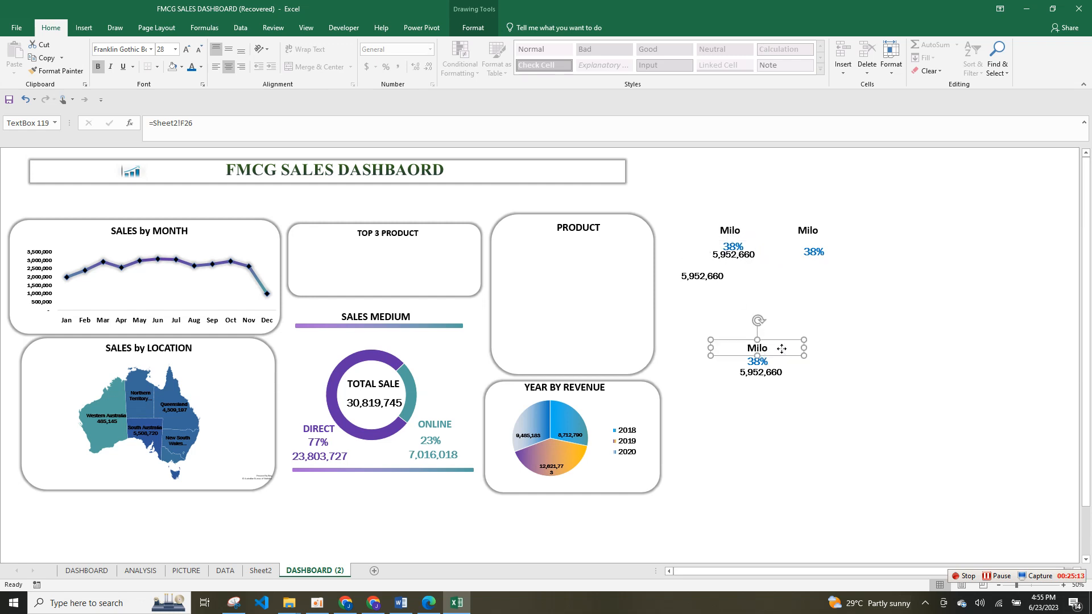
shift+click(763, 362)
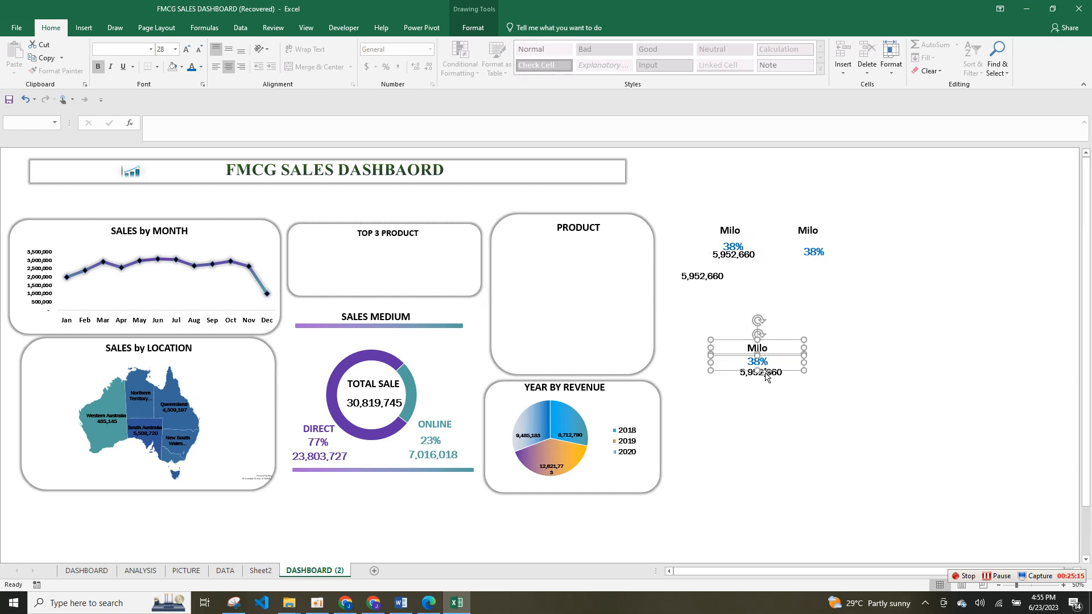
click(766, 374)
shift+click(767, 377)
shift+click(768, 375)
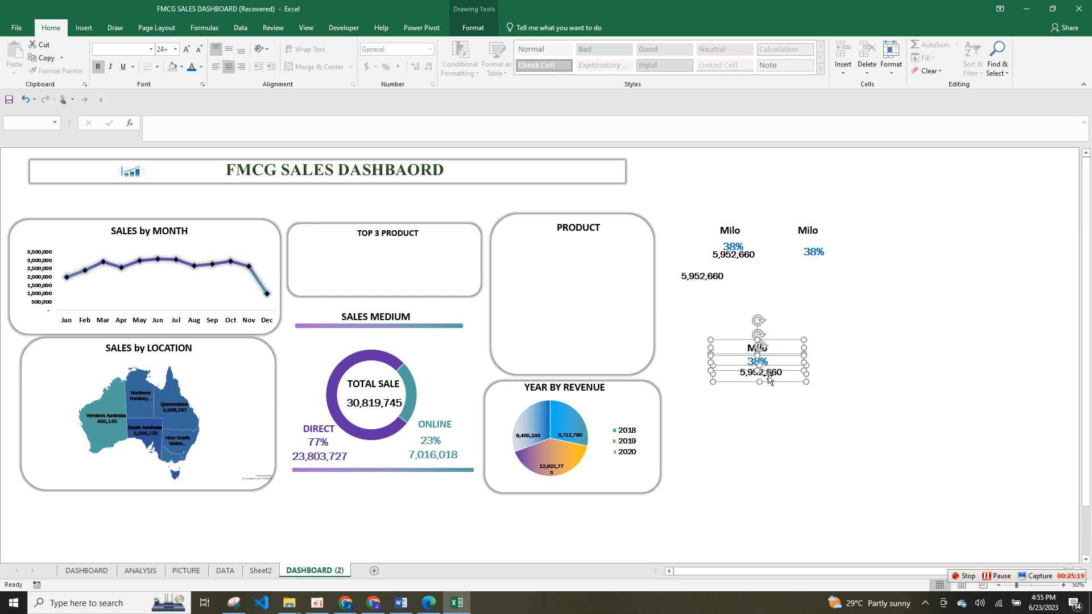
right_click(804, 340)
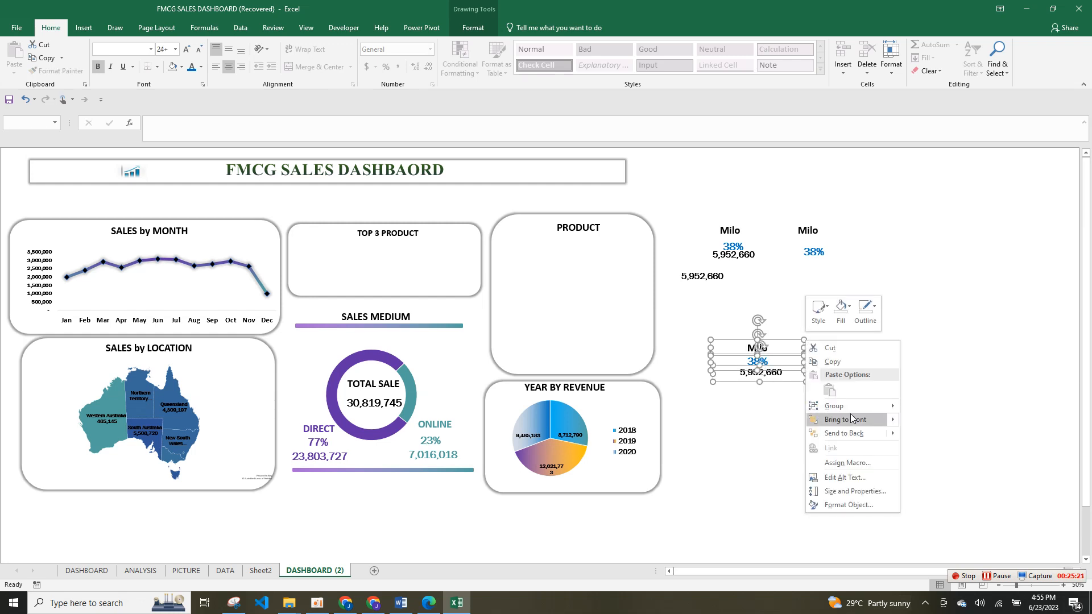
mouse_move(850, 407)
click(924, 406)
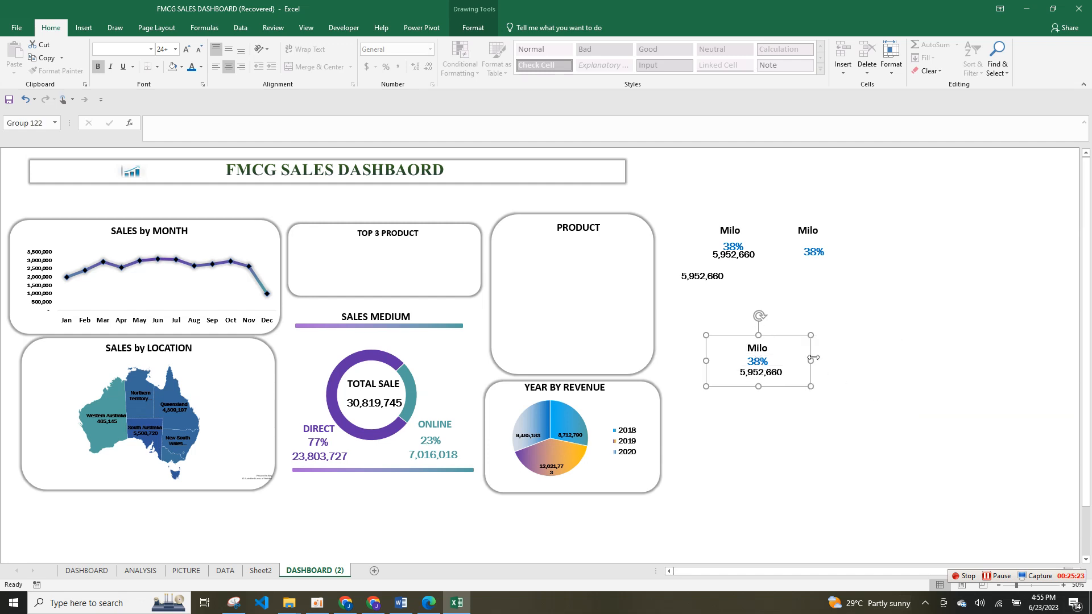
Step: Move the grouped Milo text boxes into the left part of the TOP 3 PRODUCT panel, keeping their size
drag(814, 360, 660, 356)
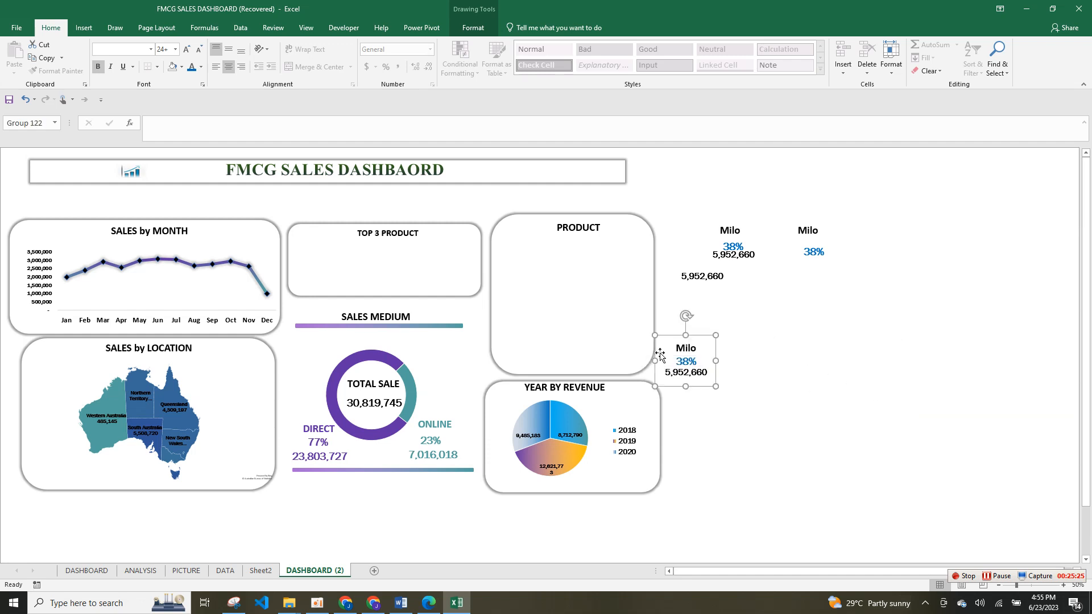
key(ctrl+z)
drag(767, 343, 322, 257)
click(833, 304)
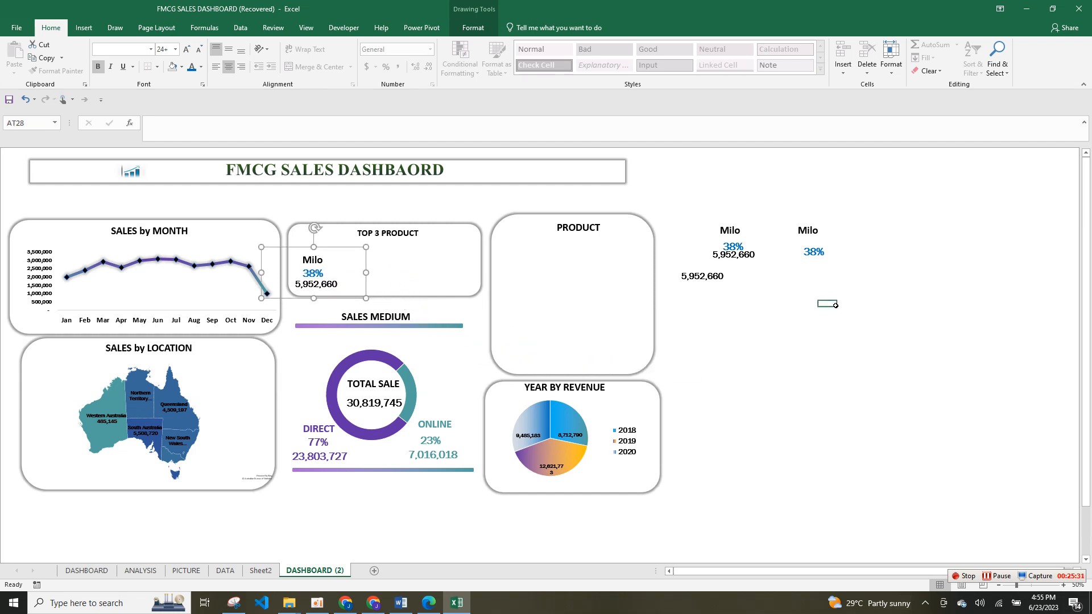
Step: Place the loose revenue copy under its matching percentage and relink the original Milo name box to Sheet2!F27
drag(710, 280, 826, 267)
drag(724, 241, 724, 239)
click(725, 232)
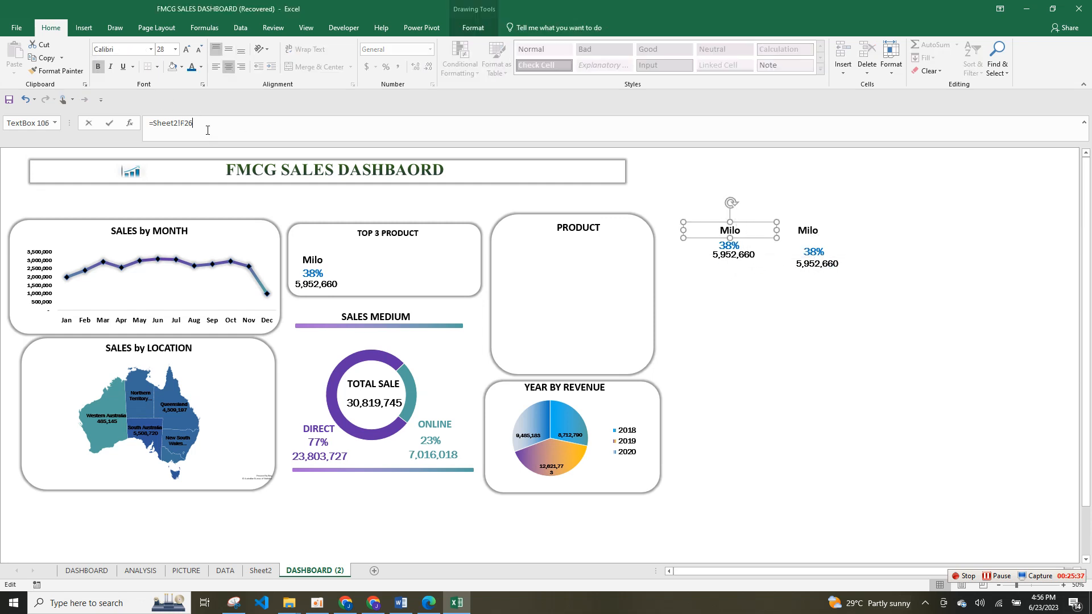
key(BackSpace)
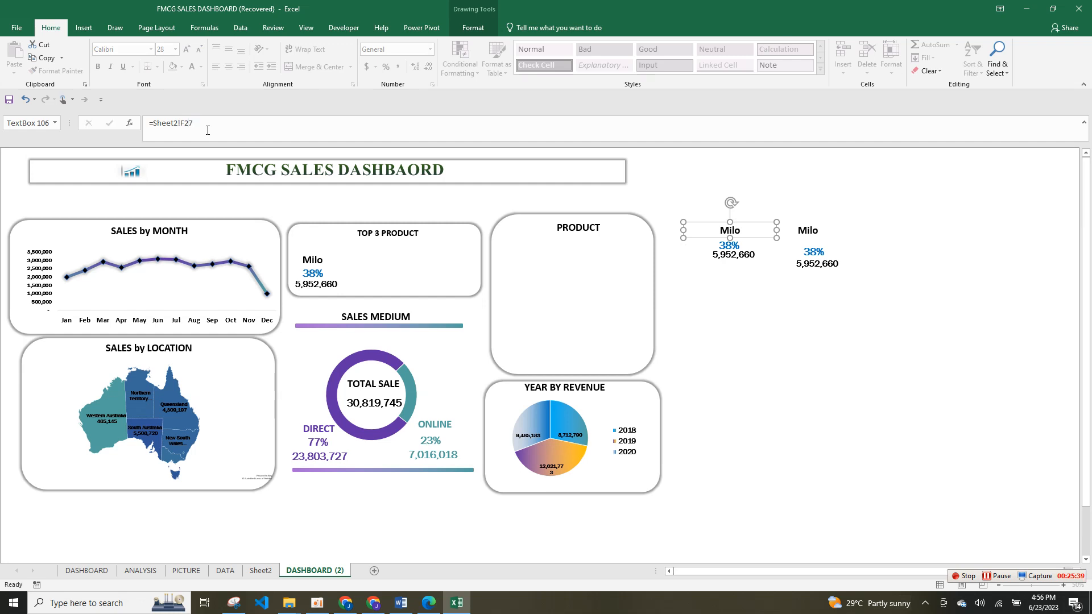
key(Return)
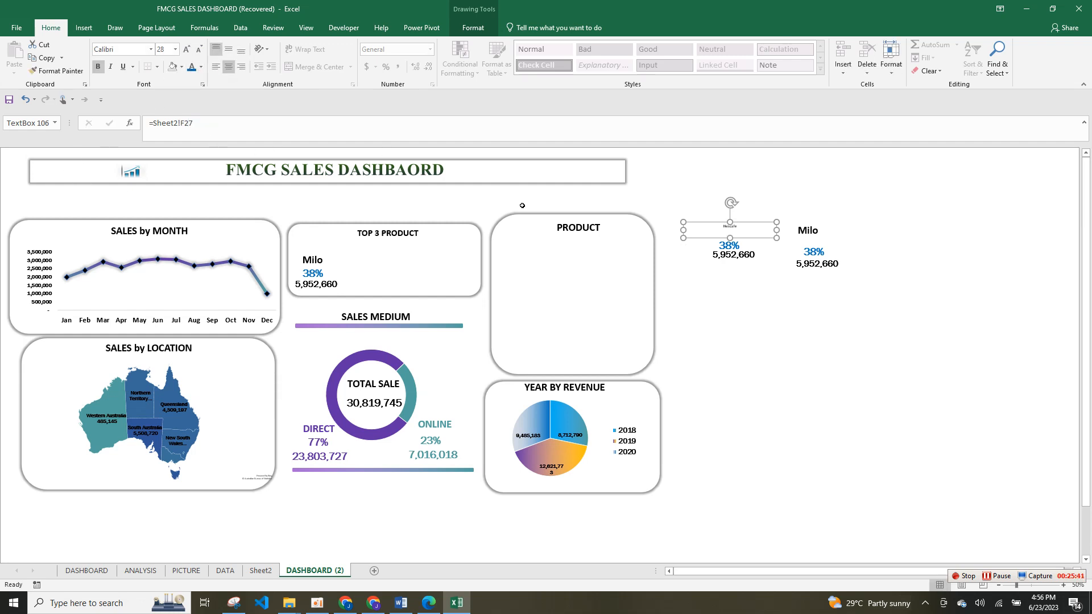
Step: Make the relinked product name black and bold, enlarge it by eight size increments and deselect the box
click(738, 234)
double_click(738, 234)
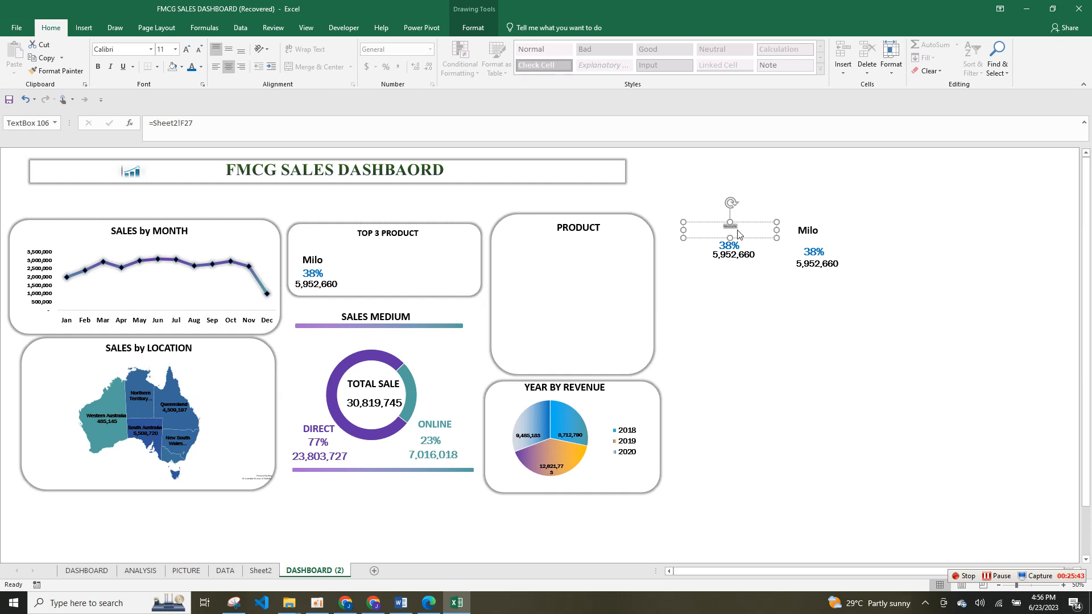
click(201, 67)
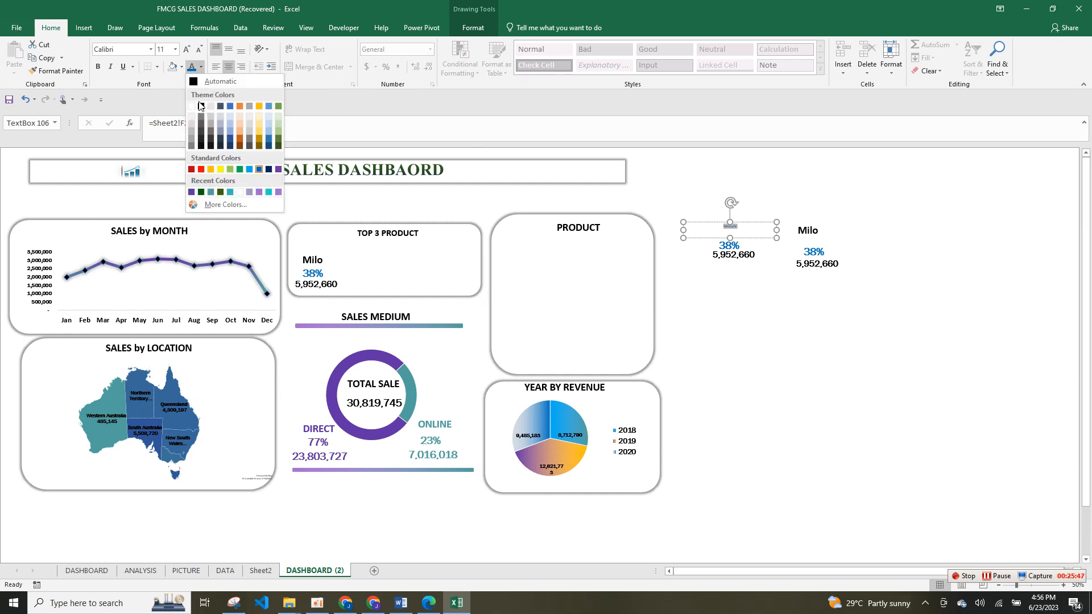
click(200, 106)
click(98, 66)
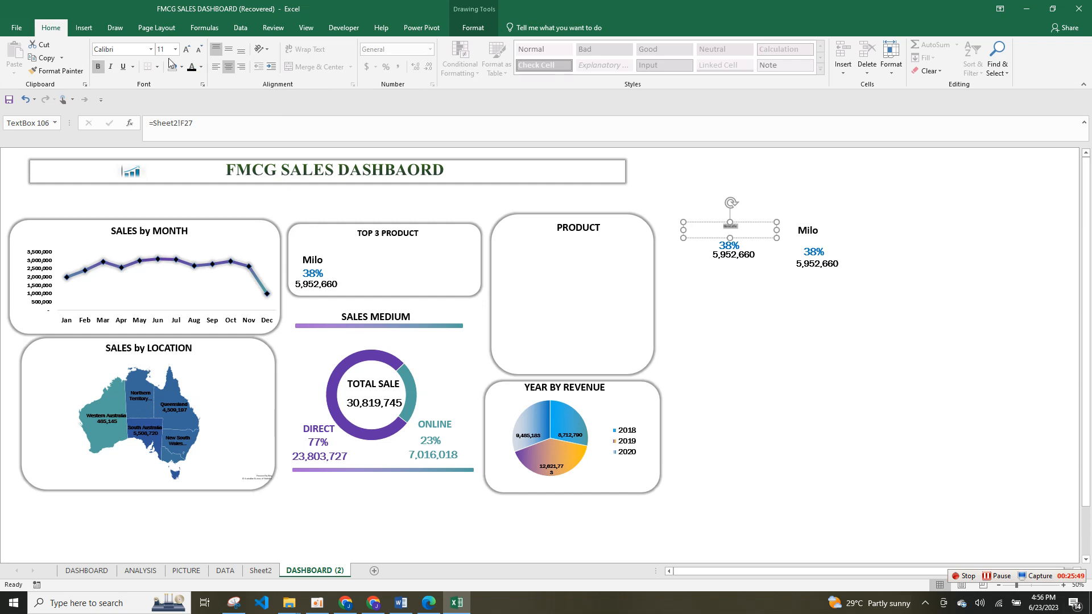
click(185, 53)
click(185, 52)
click(185, 52)
click(185, 52)
click(184, 53)
click(185, 52)
click(185, 52)
click(185, 52)
click(735, 301)
Step: Space out the revenue and percentage boxes under Nescafe and link the percentage box to Sheet2!H27
drag(737, 256, 732, 269)
click(731, 251)
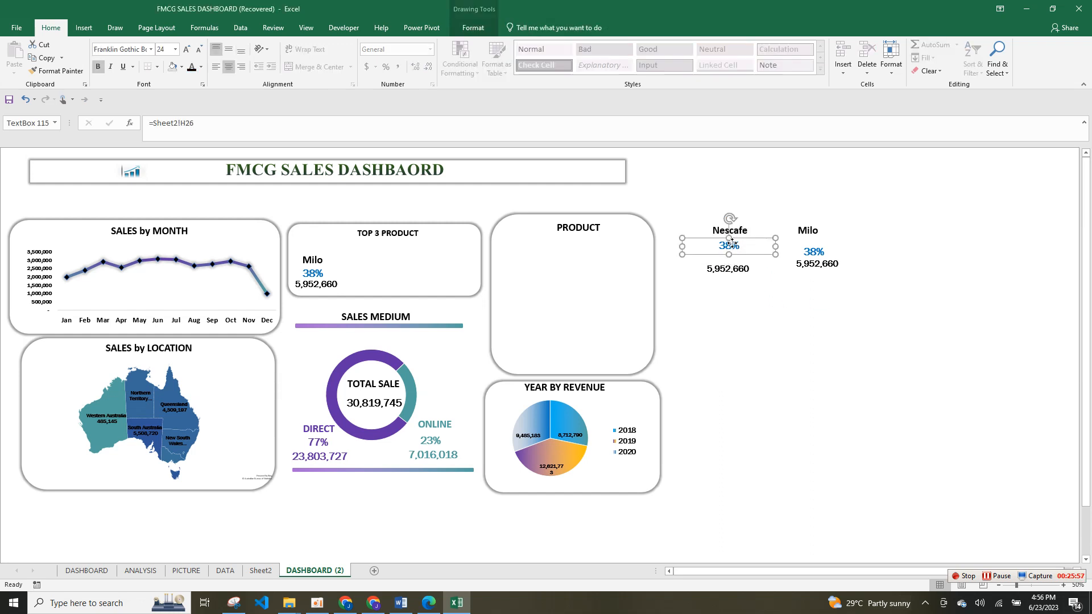
click(245, 131)
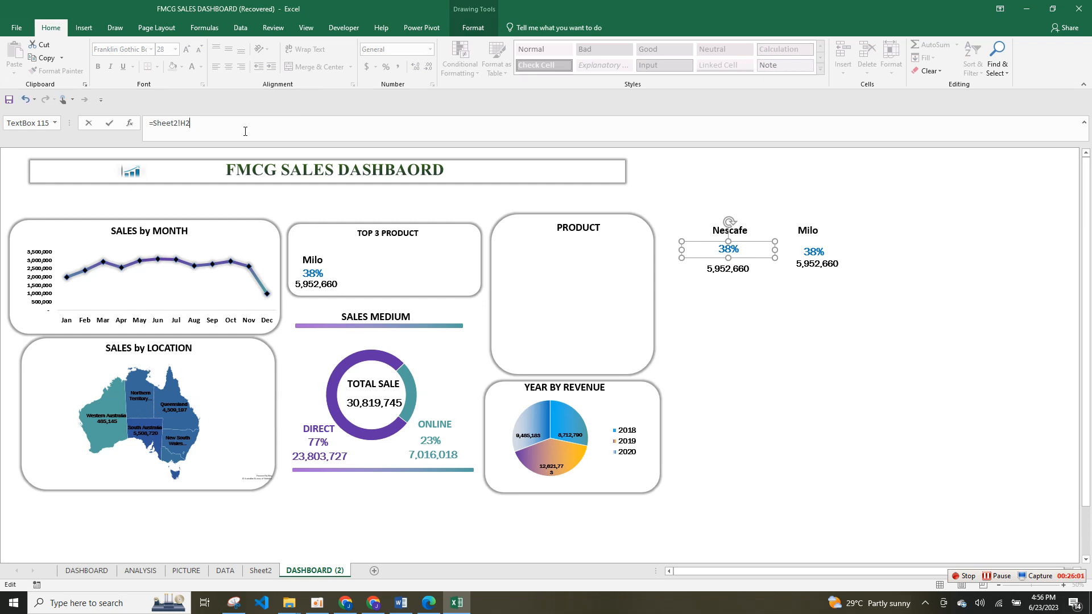
key(Return)
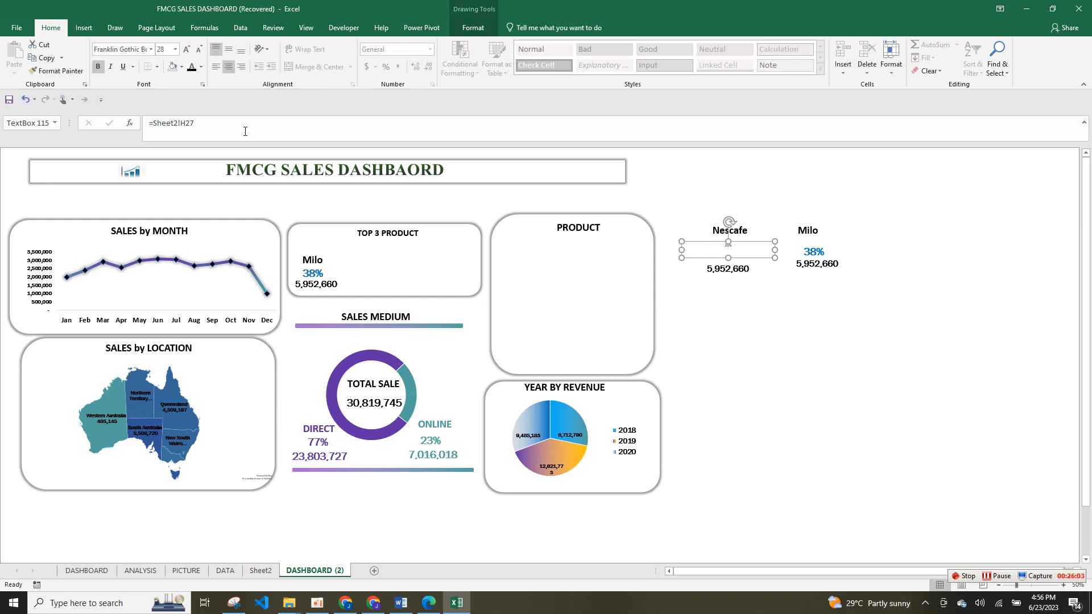
Step: Format the Nescafe percentage as bold standard blue text, enlarge its font and deselect the box
click(725, 249)
click(201, 67)
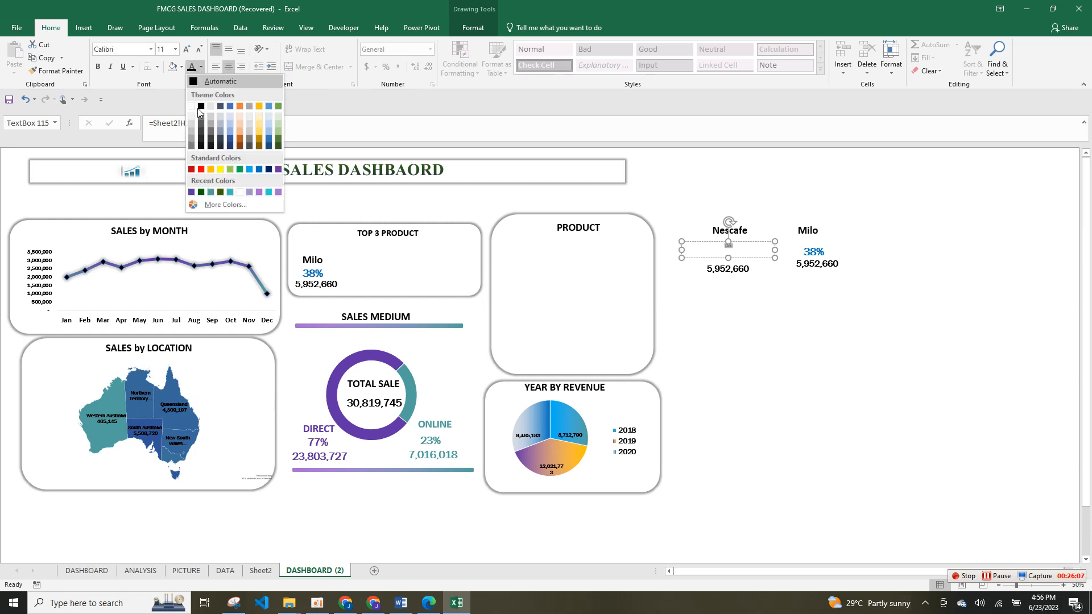
click(259, 169)
click(98, 67)
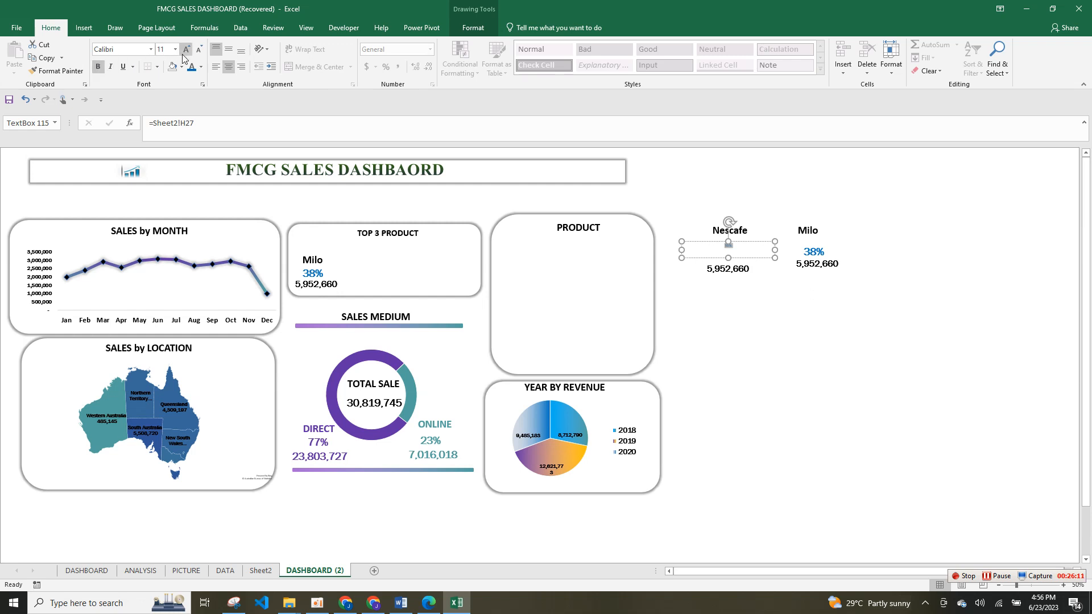
click(183, 53)
click(182, 54)
click(183, 54)
click(183, 54)
click(182, 54)
click(199, 50)
click(745, 307)
Step: Move the revenue box up beneath the Nescafe percentage and link it to Sheet2!G27
drag(732, 271, 733, 265)
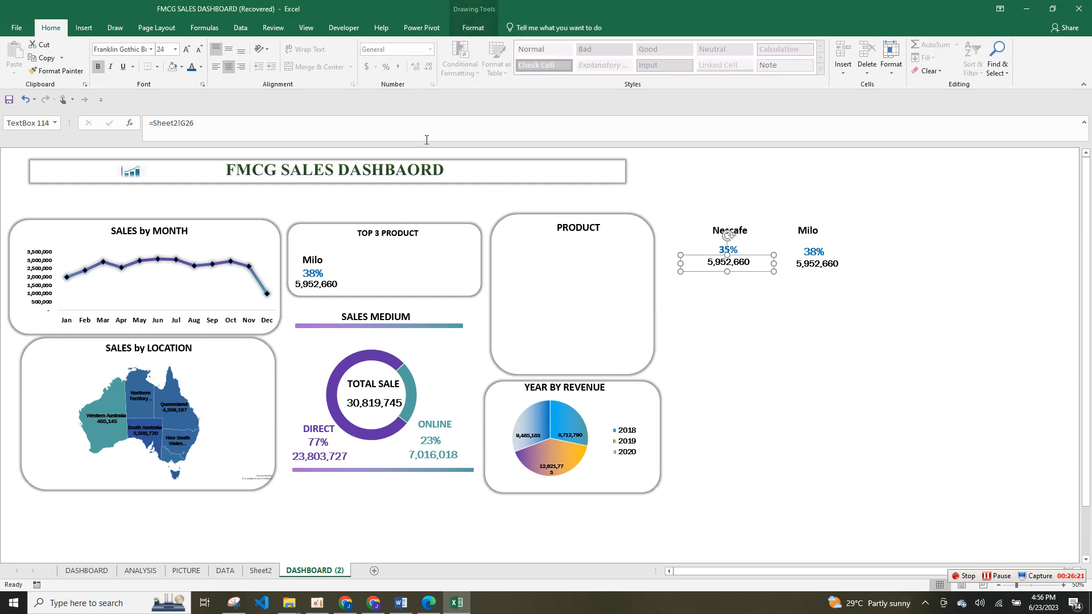
click(222, 119)
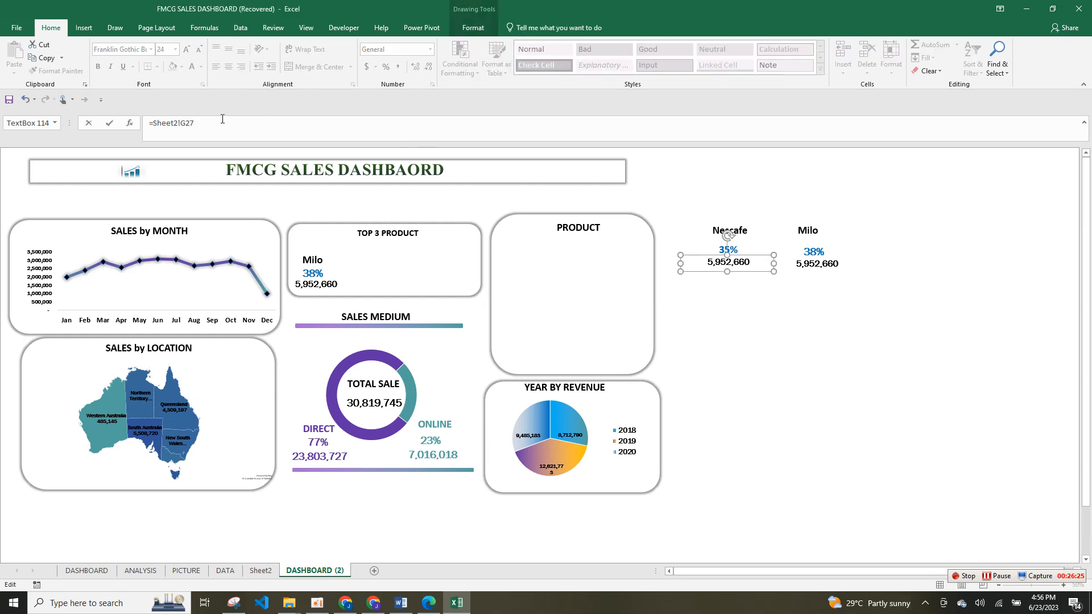
text(7)
key(Return)
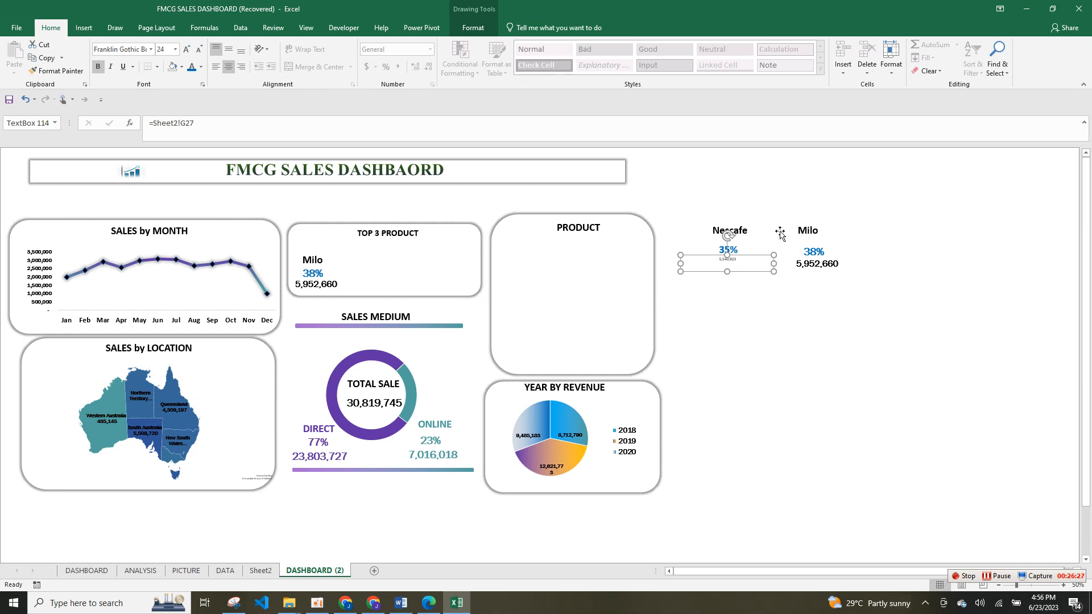
Step: Format the Nescafe revenue in blue Franklin Gothic Book, enlarge it to size 28 and deselect the box
click(739, 260)
double_click(739, 261)
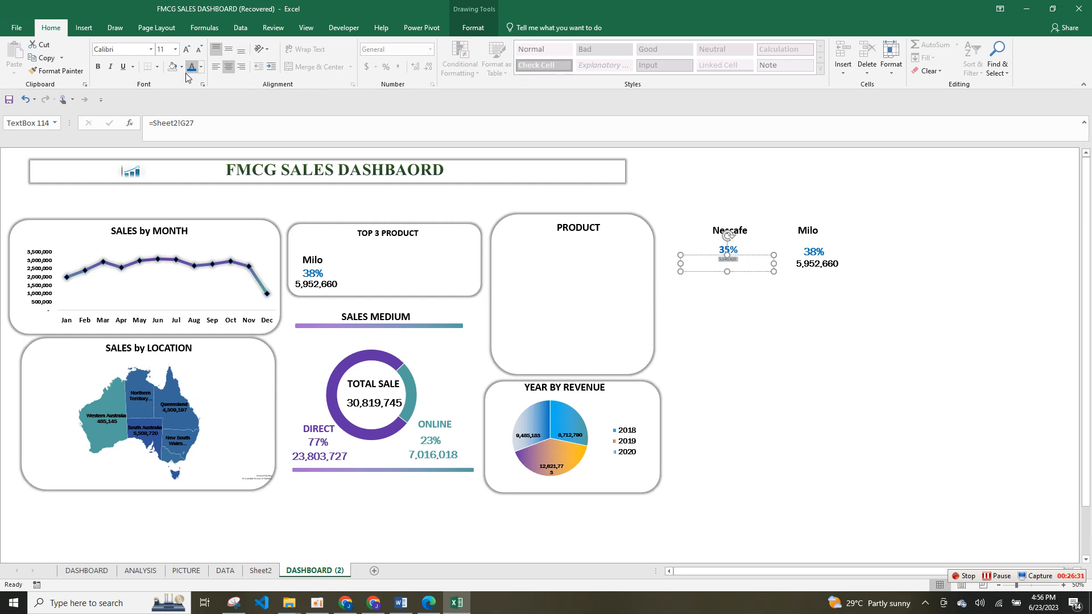
click(151, 50)
text(Franklin Gothic Book)
key(Return)
click(183, 52)
click(183, 51)
click(183, 51)
click(183, 52)
click(183, 51)
click(183, 51)
click(184, 52)
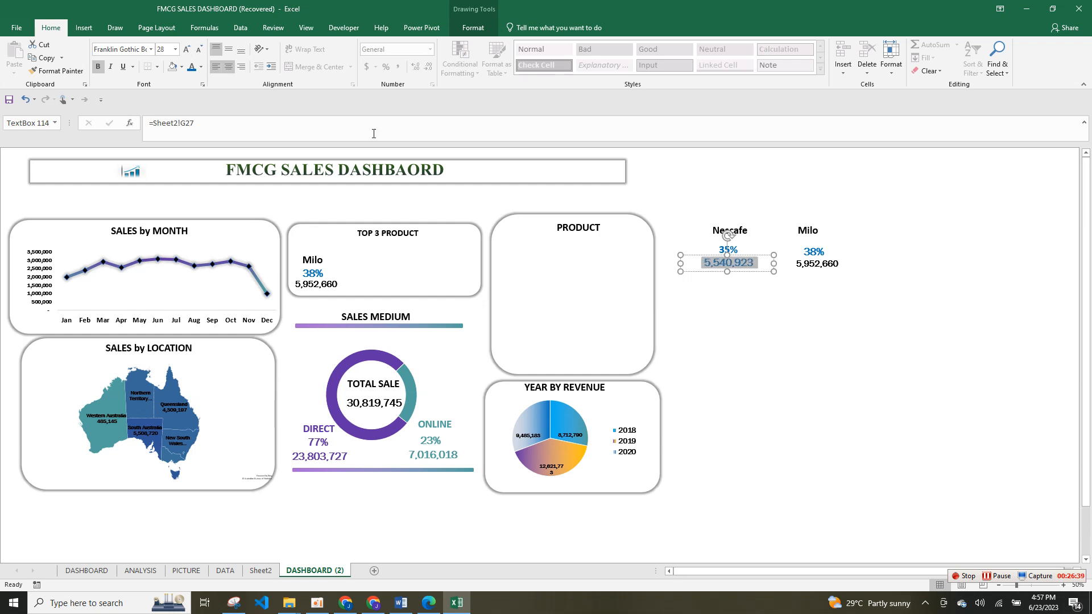
click(736, 292)
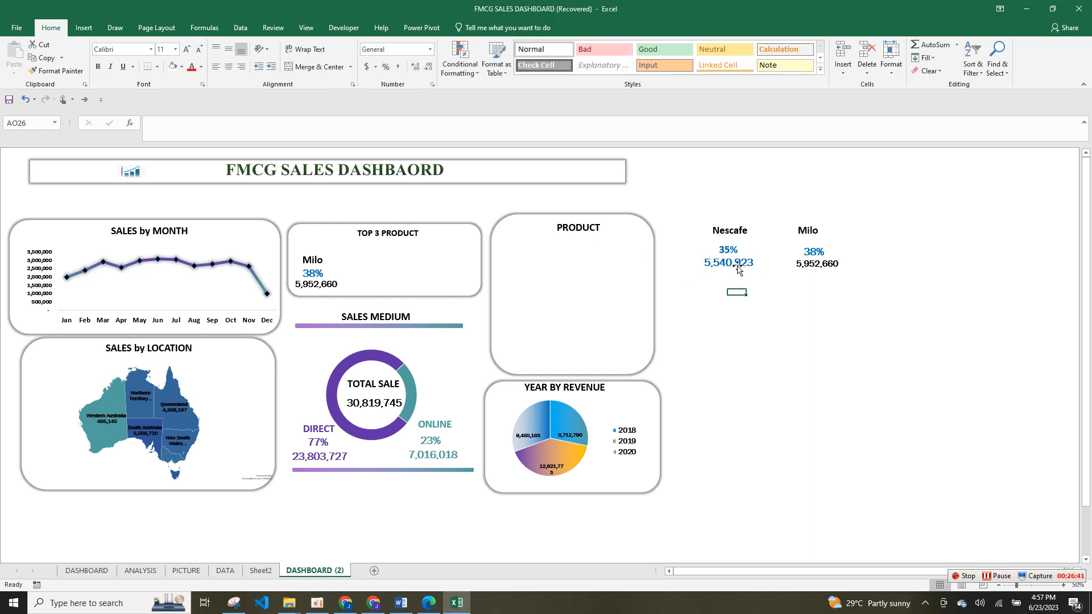
Step: Check the font size of the Milo revenue in the panel and reduce the Nescafe revenue to size 24 to match
click(738, 270)
click(328, 284)
click(328, 284)
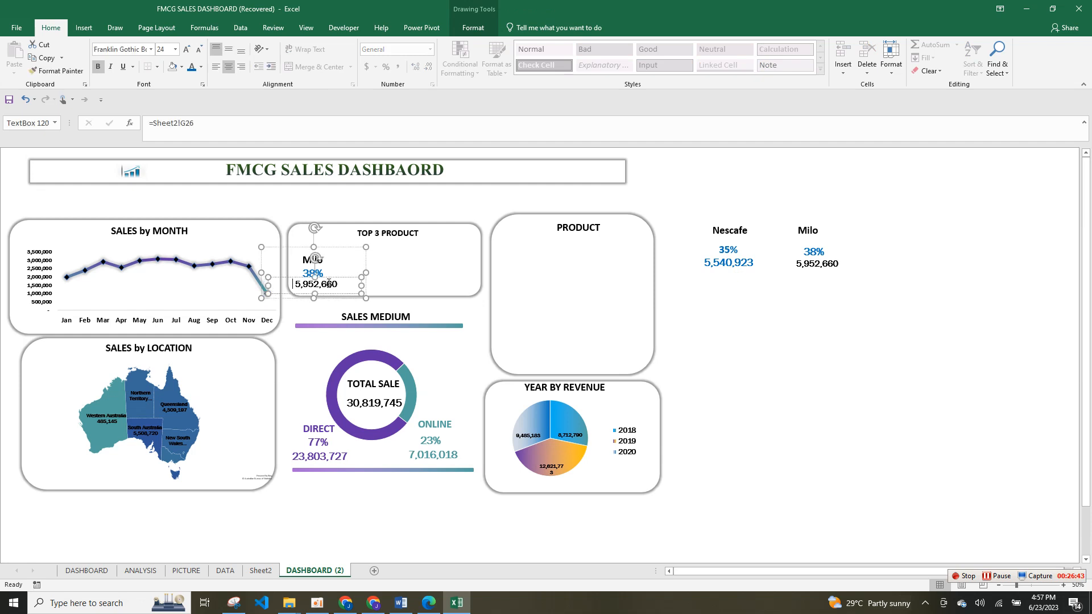
click(768, 283)
click(748, 267)
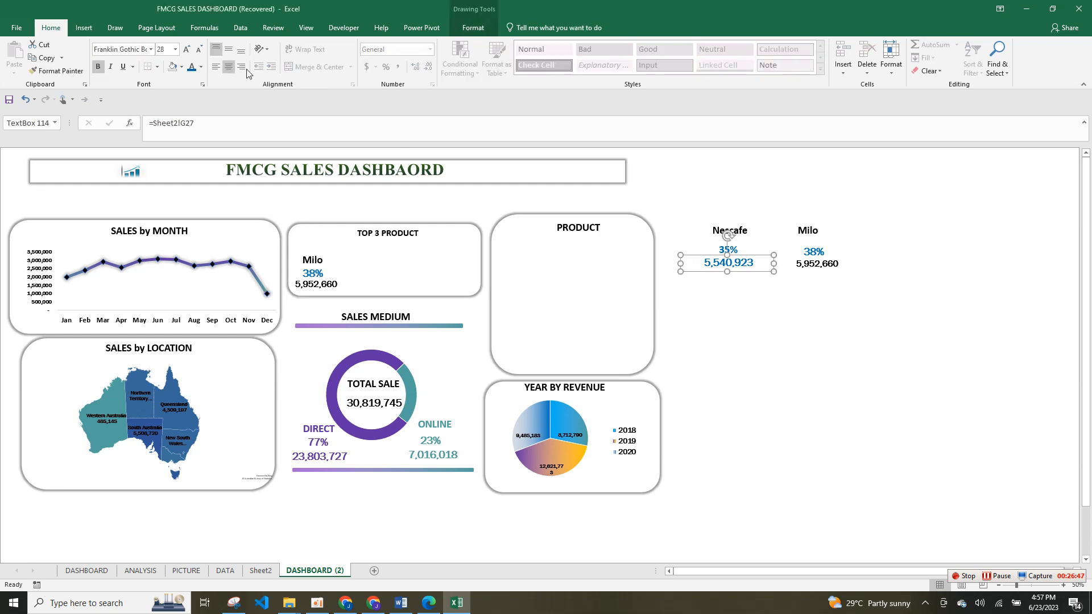
click(199, 49)
Step: Tighten the spacing of the Nescafe percentage and revenue under the name and group the three boxes
click(736, 249)
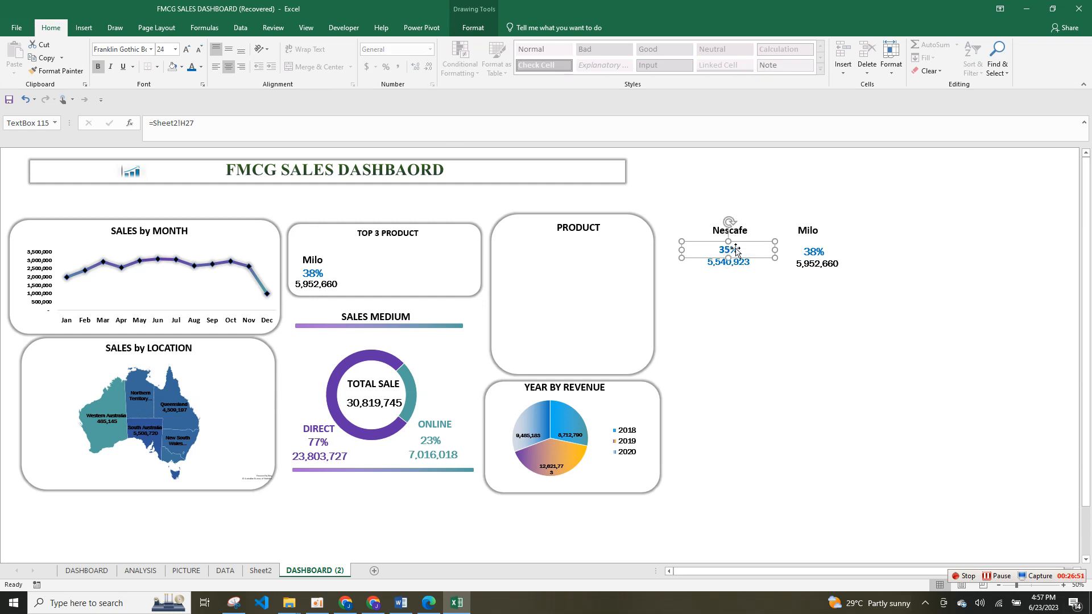
drag(736, 249, 736, 256)
click(736, 260)
shift+click(733, 244)
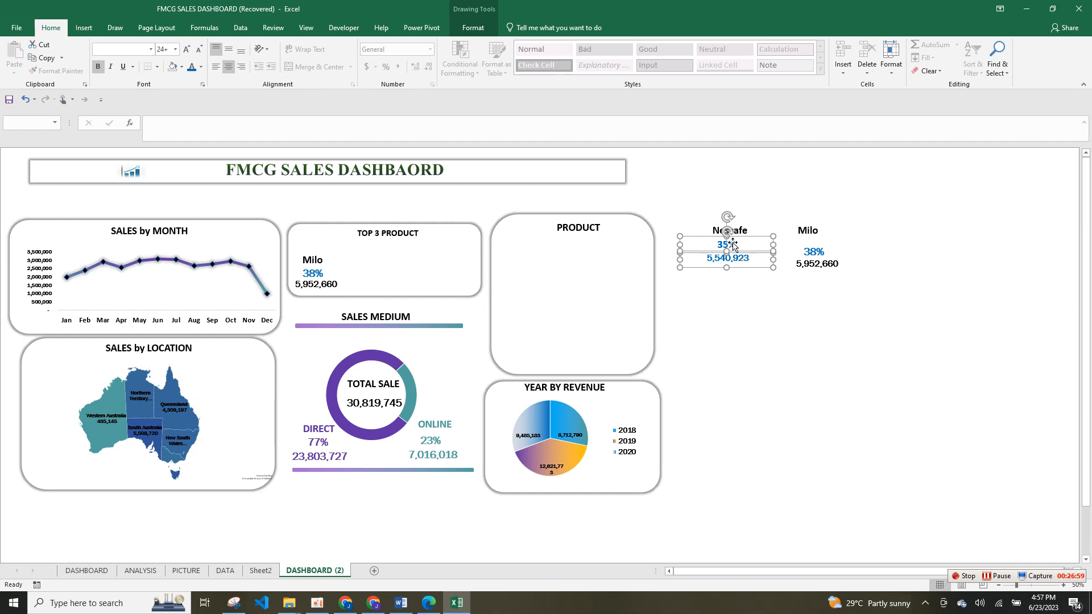
shift+click(742, 232)
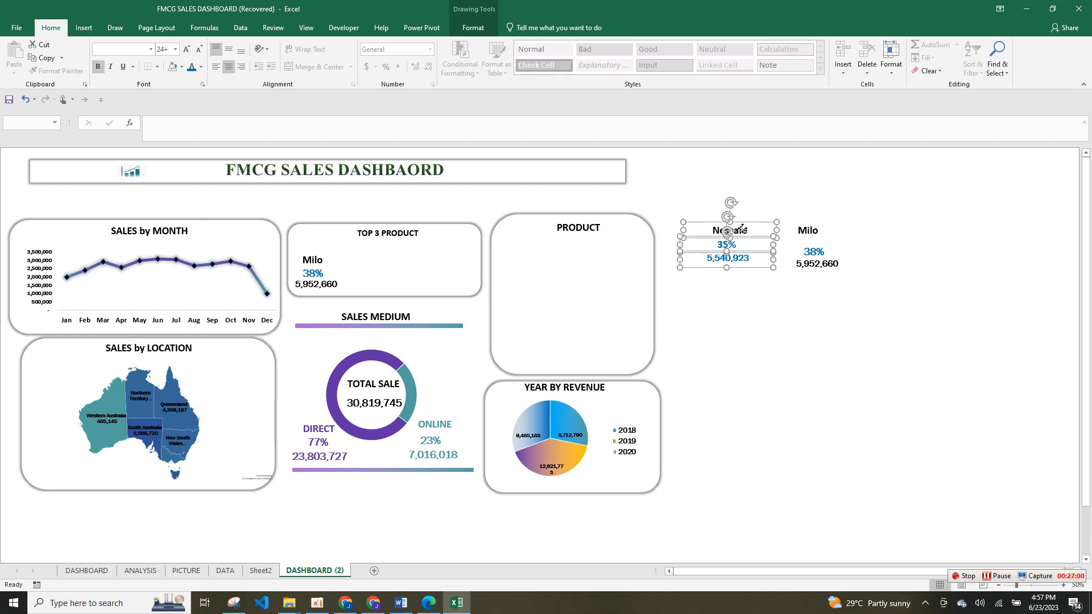
right_click(777, 222)
mouse_move(812, 284)
click(893, 289)
Step: Move the Nescafe group into the TOP 3 PRODUCT panel beside Milo and adjust the positions of both groups
drag(810, 251, 399, 277)
click(744, 252)
click(317, 278)
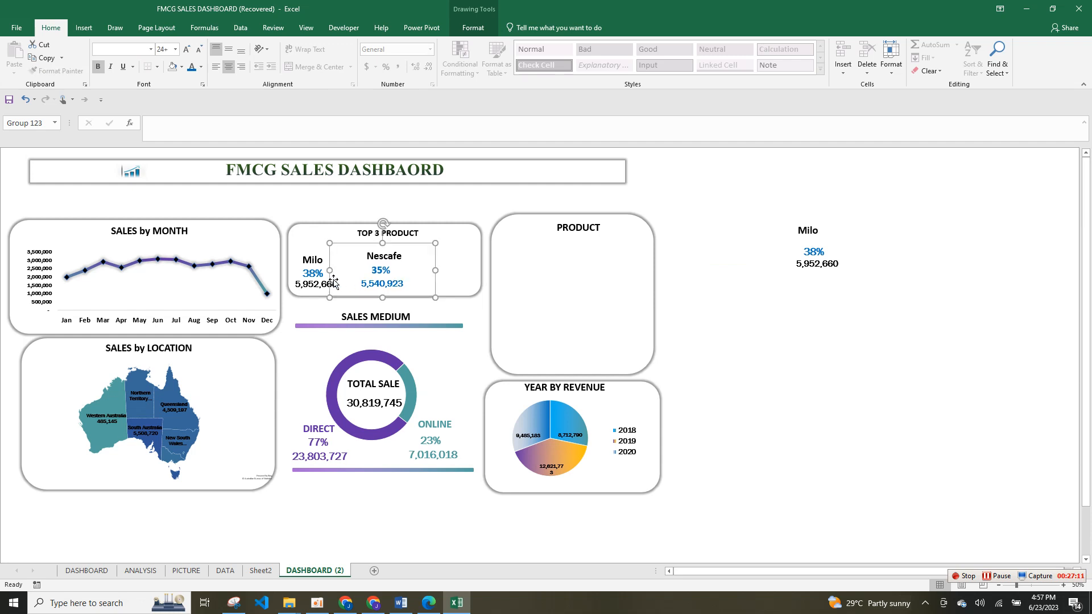
drag(321, 277, 324, 276)
drag(402, 277, 397, 274)
click(775, 282)
click(845, 315)
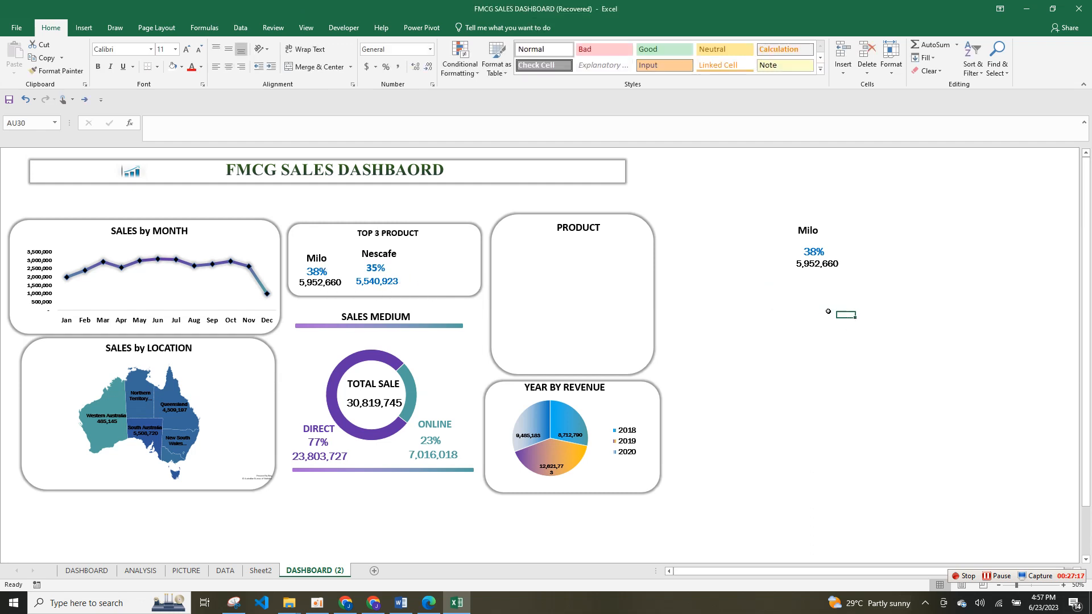
Step: Shift the spare Milo name, percentage and revenue boxes closer to the PRODUCT panel and space them out vertically
drag(821, 246, 745, 274)
click(807, 230)
drag(807, 230, 737, 248)
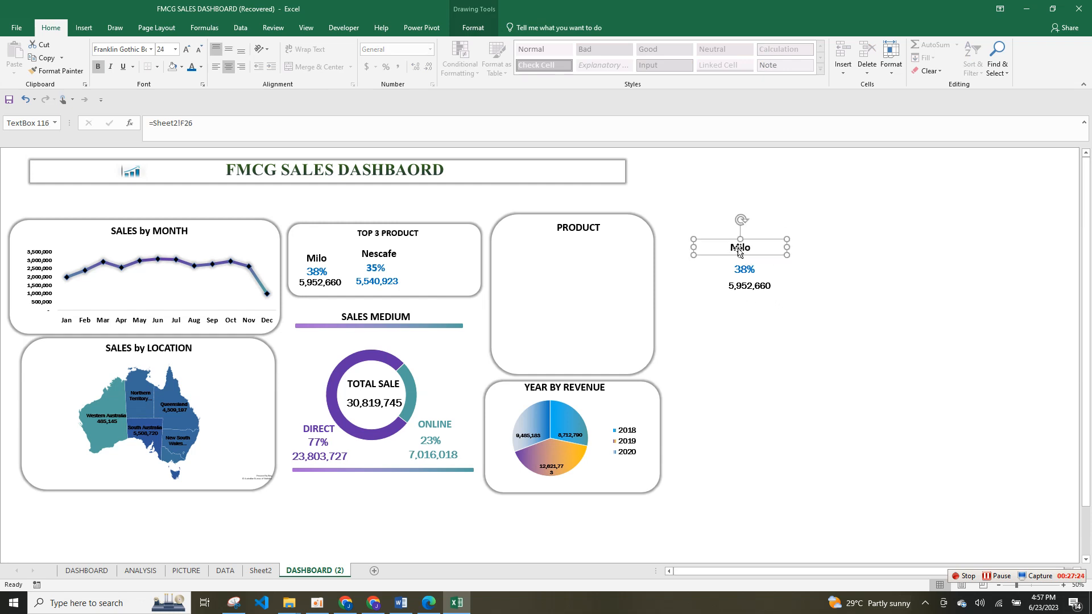
Step: Examine the top-three product table on Sheet2, noting which rows and columns hold each name, revenue and percentage
click(242, 124)
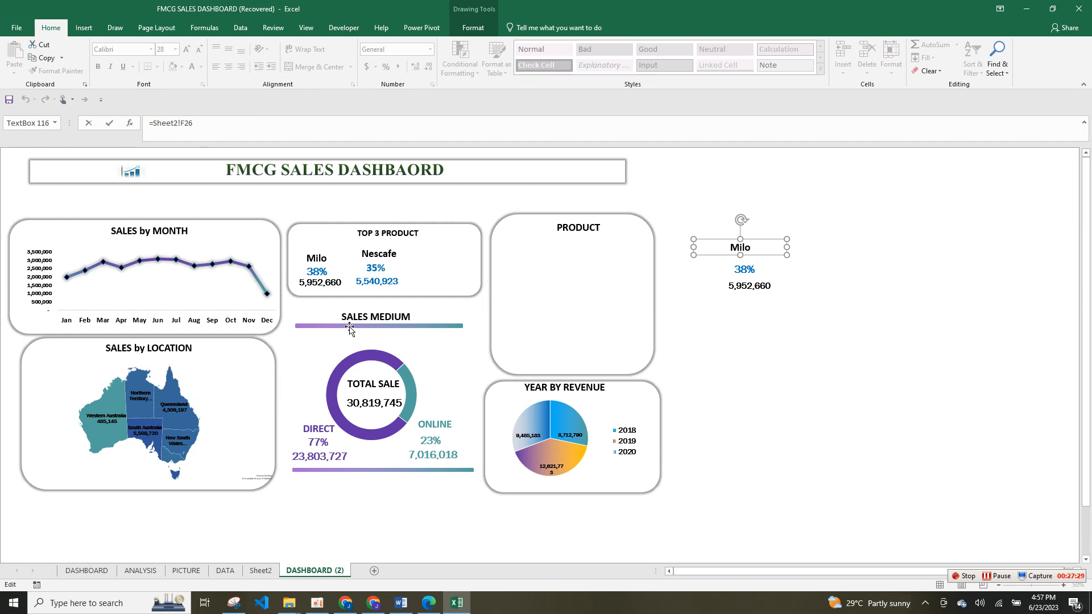
click(257, 571)
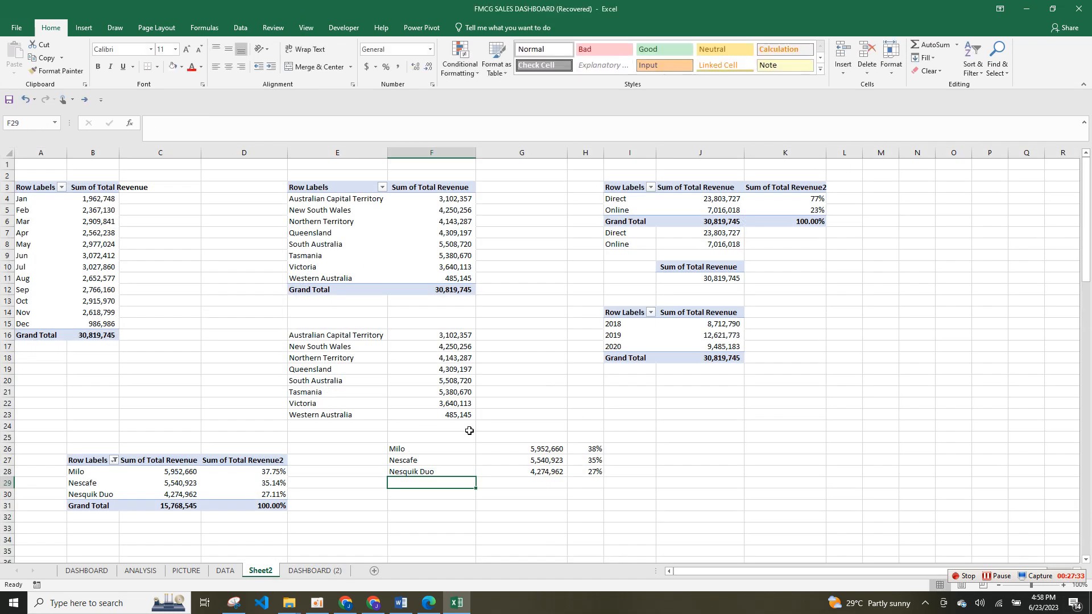
drag(441, 448, 591, 475)
click(453, 450)
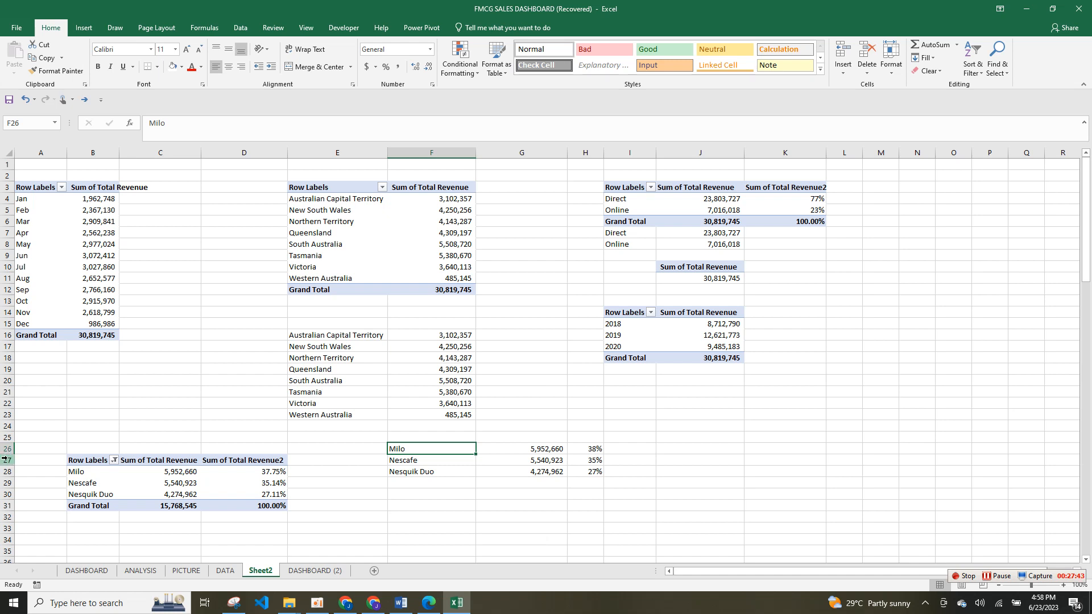
click(5, 460)
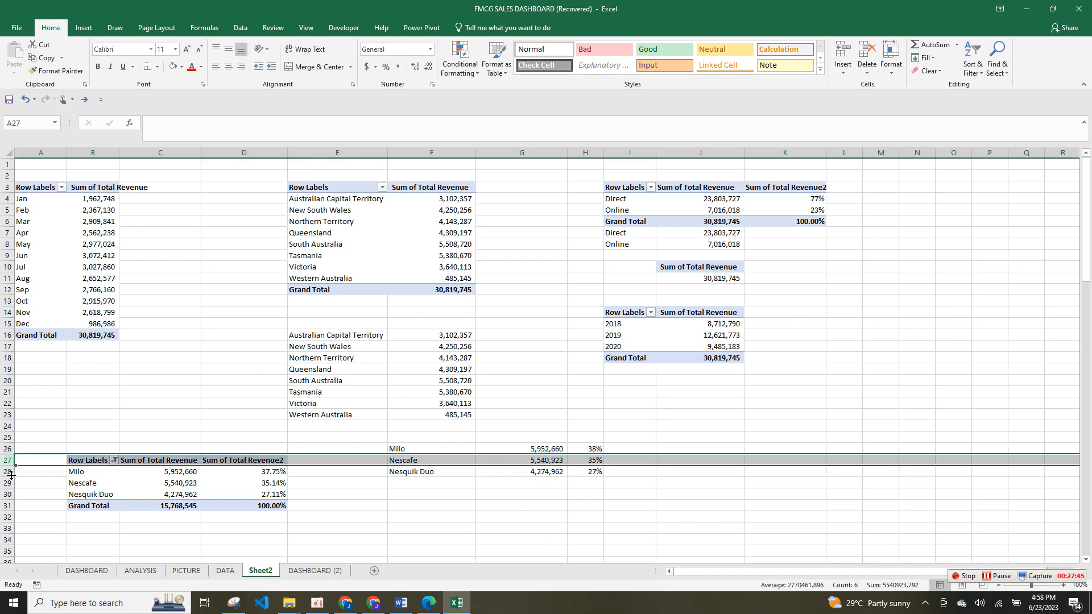
click(5, 470)
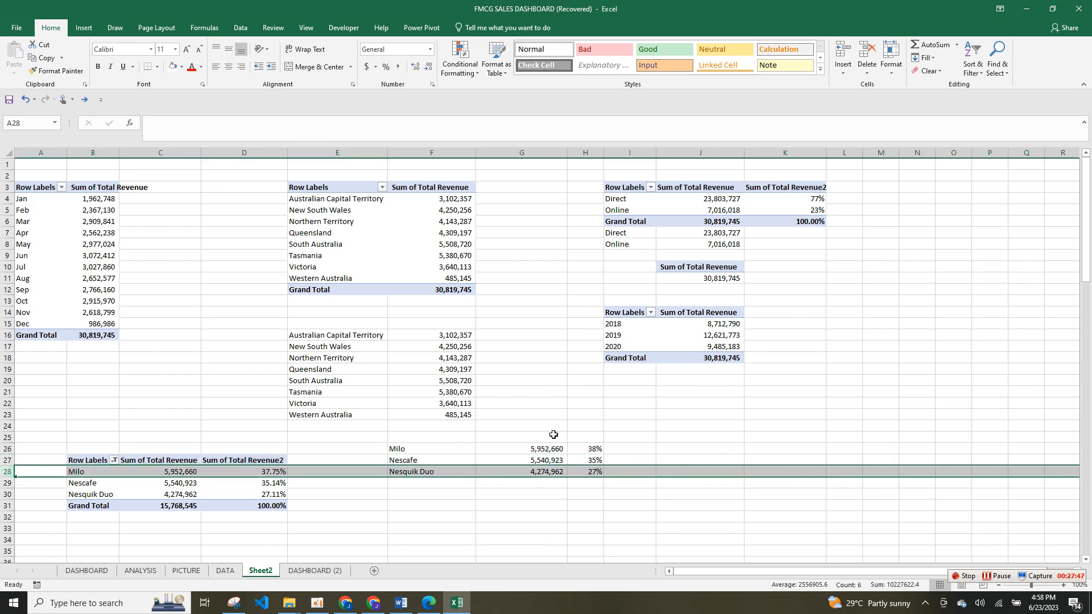
click(534, 152)
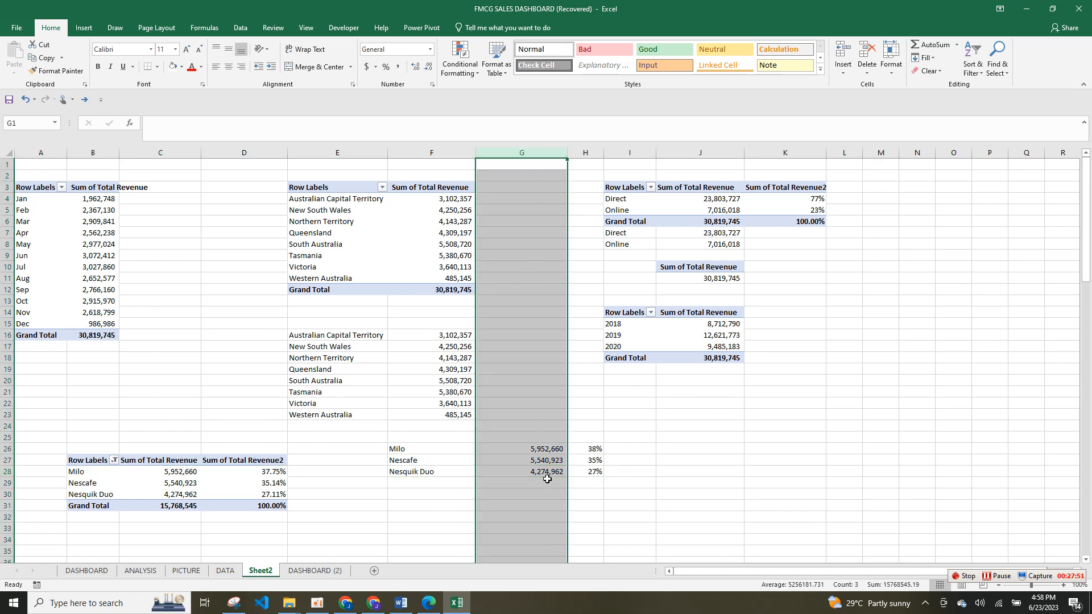
drag(545, 448, 545, 470)
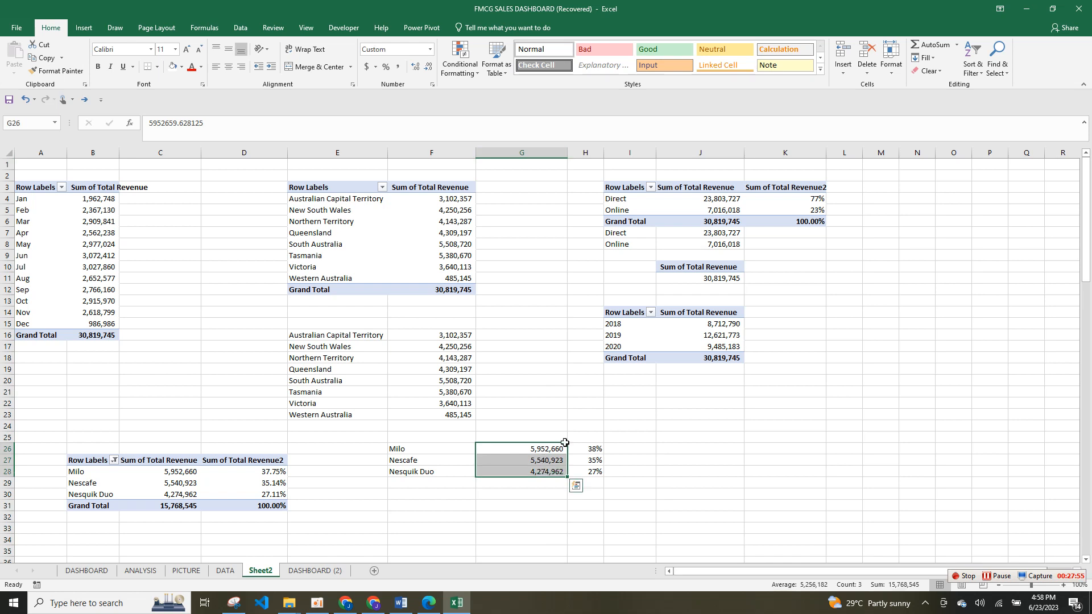
click(586, 154)
drag(587, 154, 587, 155)
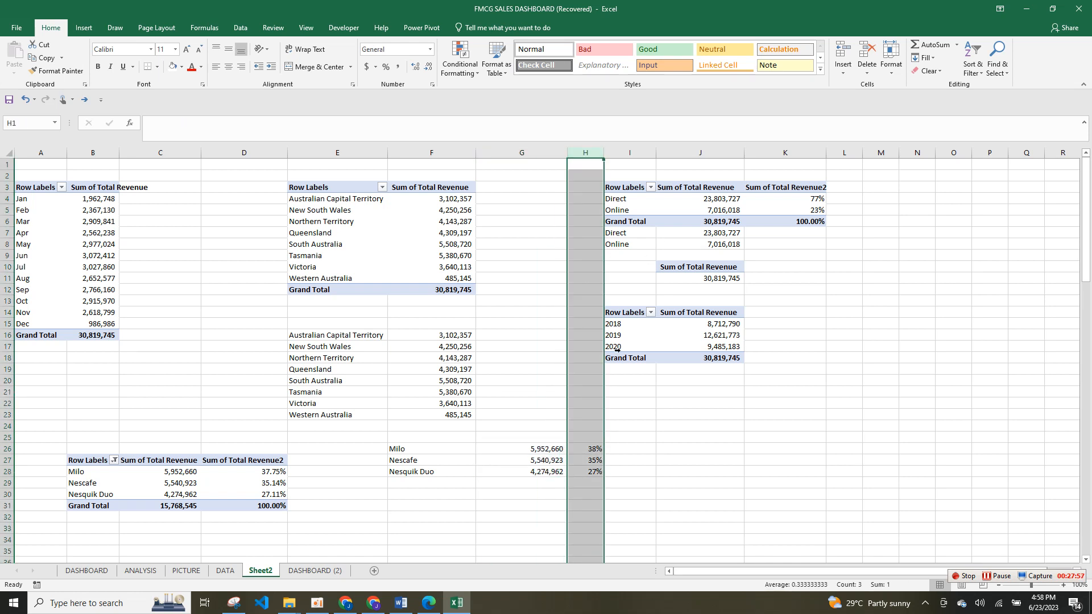
drag(594, 447, 595, 462)
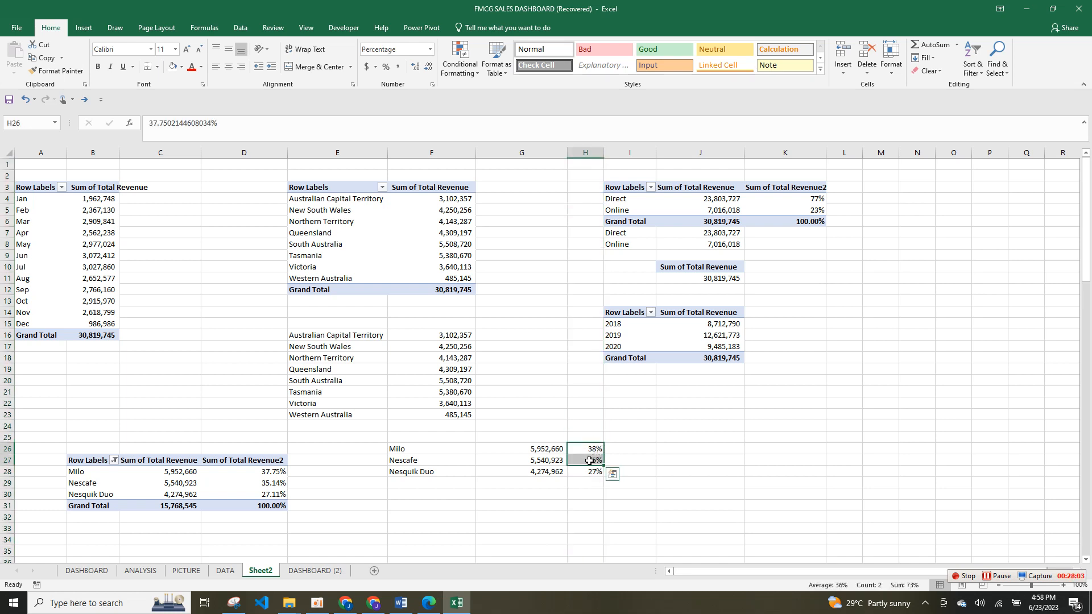
Step: Return to the DASHBOARD (2) sheet and link the spare product name box to Sheet2!F28
click(315, 570)
click(222, 124)
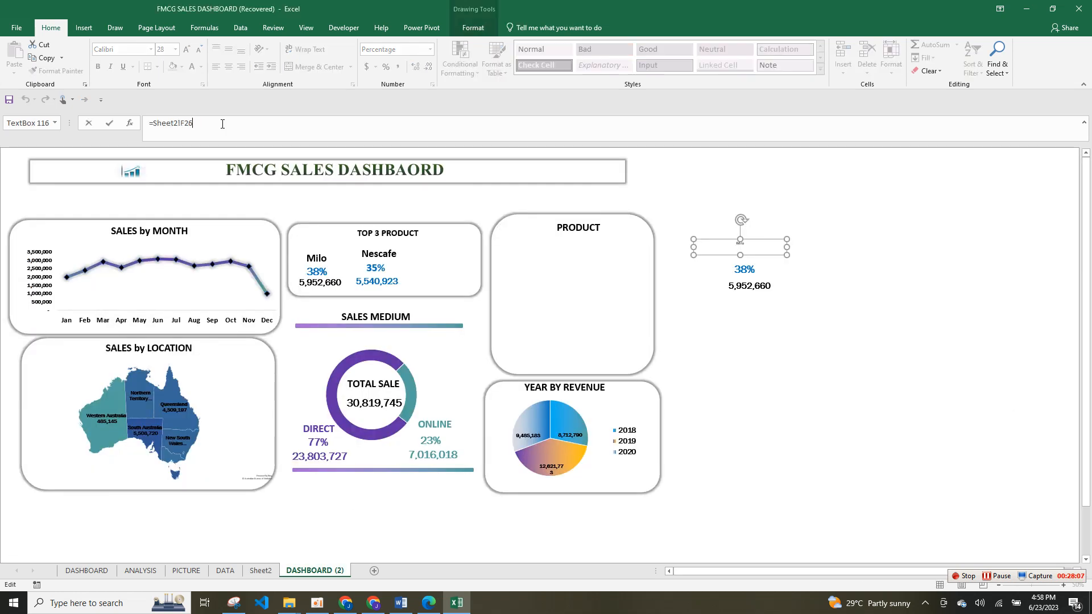
text(8)
key(Return)
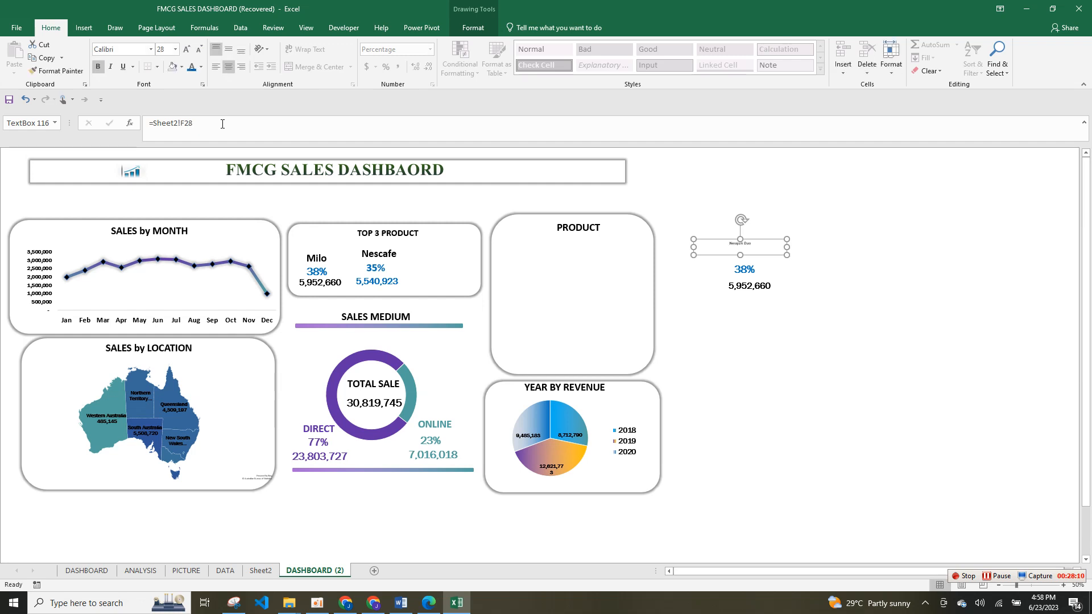
Step: Make the Nesquik Duo name black and bold, enlarge its font by several sizes and deselect the box
click(748, 248)
double_click(748, 248)
click(201, 66)
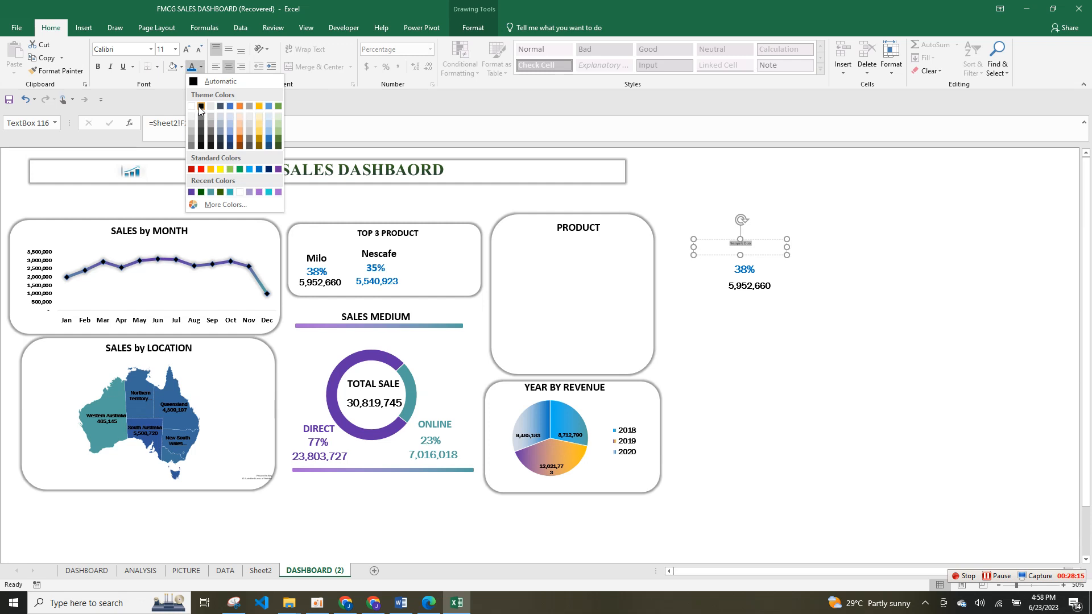
click(202, 76)
click(98, 66)
click(186, 49)
click(186, 49)
click(186, 50)
click(186, 49)
click(186, 50)
click(185, 49)
click(185, 49)
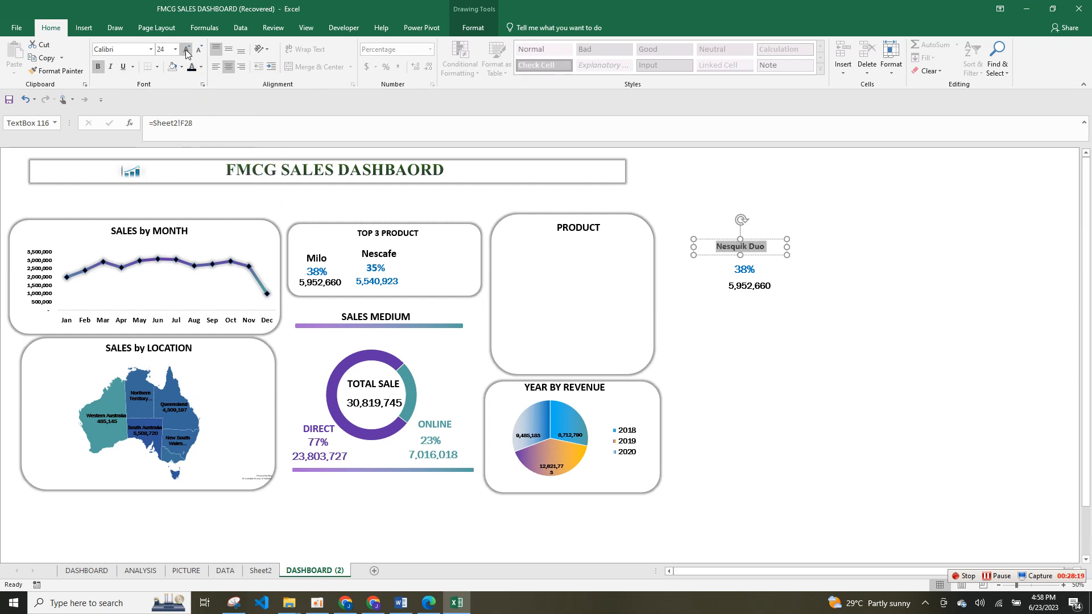
click(185, 49)
click(791, 339)
Step: Link the percentage box under Nesquik Duo to Sheet2!H28
click(747, 273)
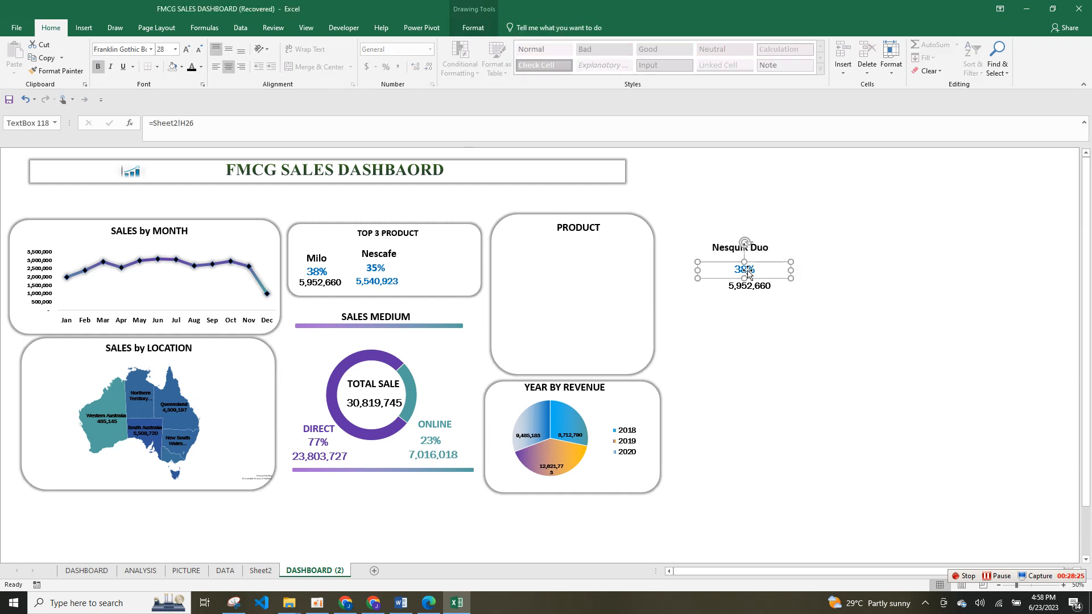
click(747, 272)
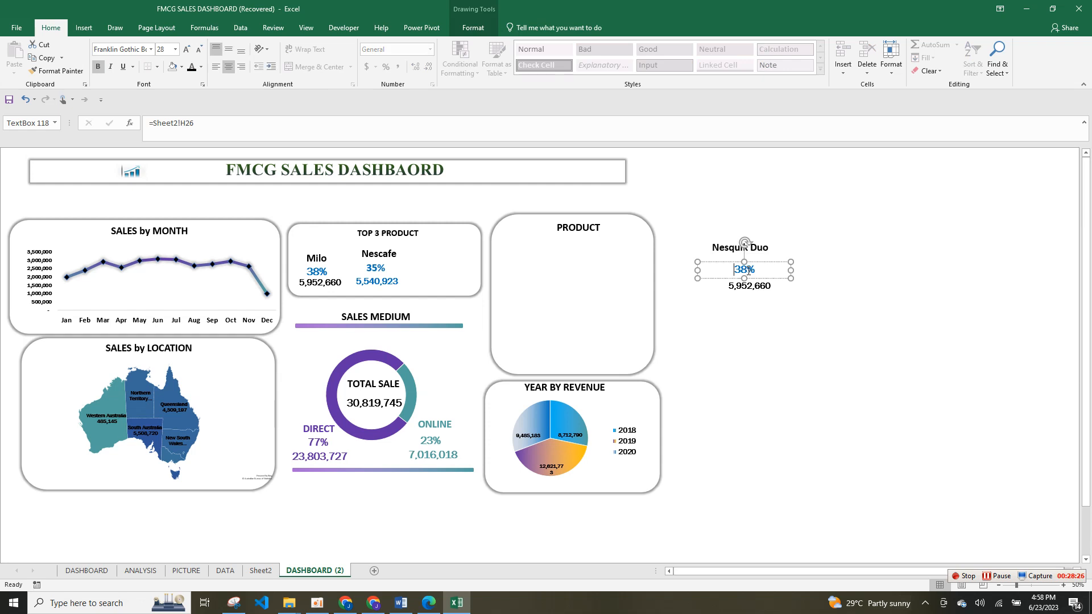
click(272, 140)
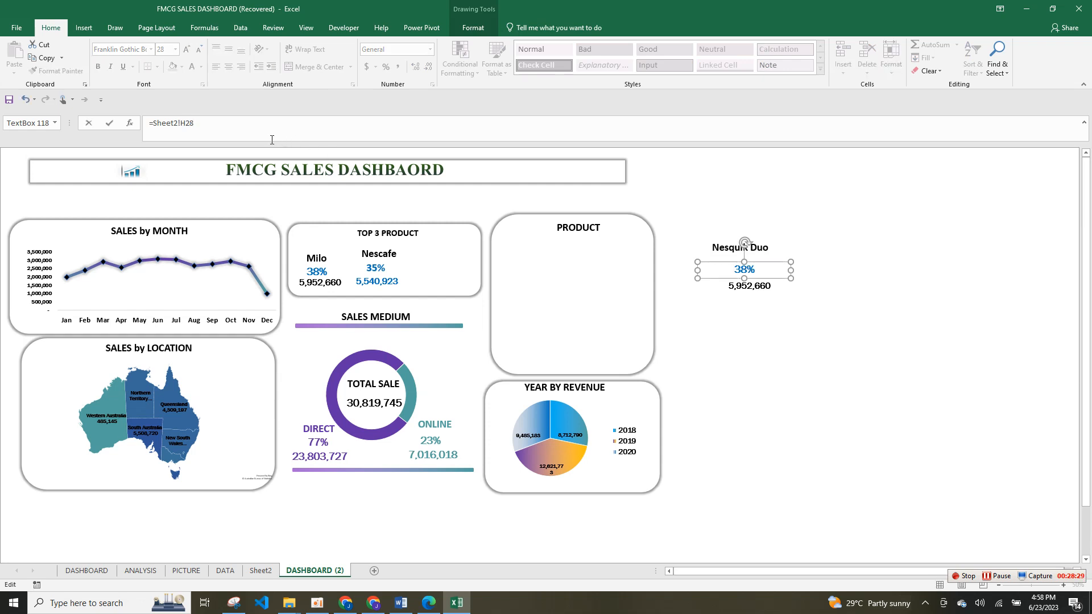
key(Return)
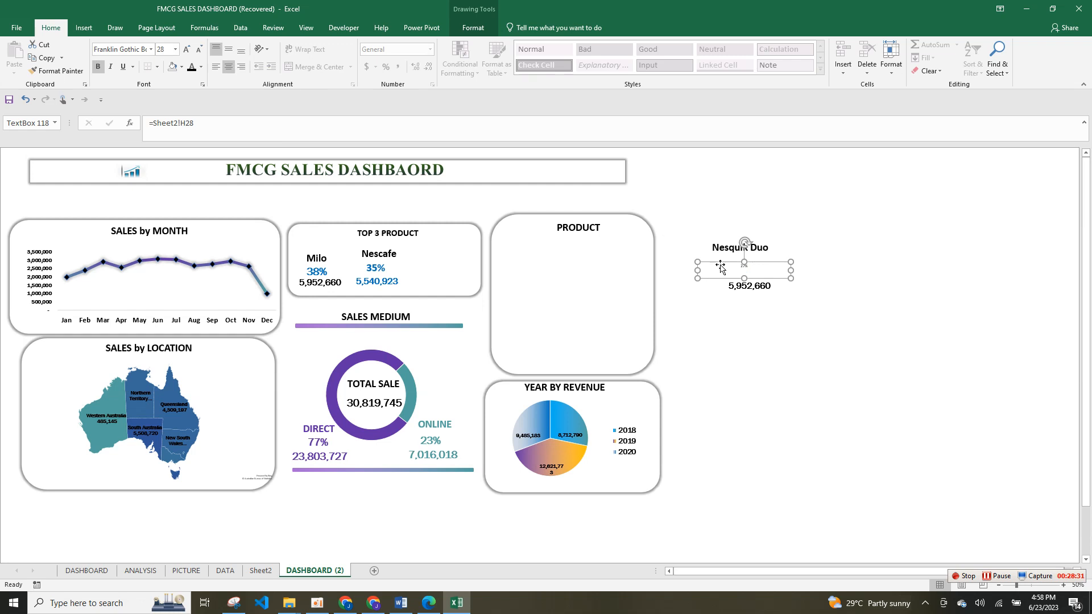
Step: Format the Nesquik Duo percentage in standard blue Franklin Gothic Book, enlarge its font and deselect the box
click(747, 269)
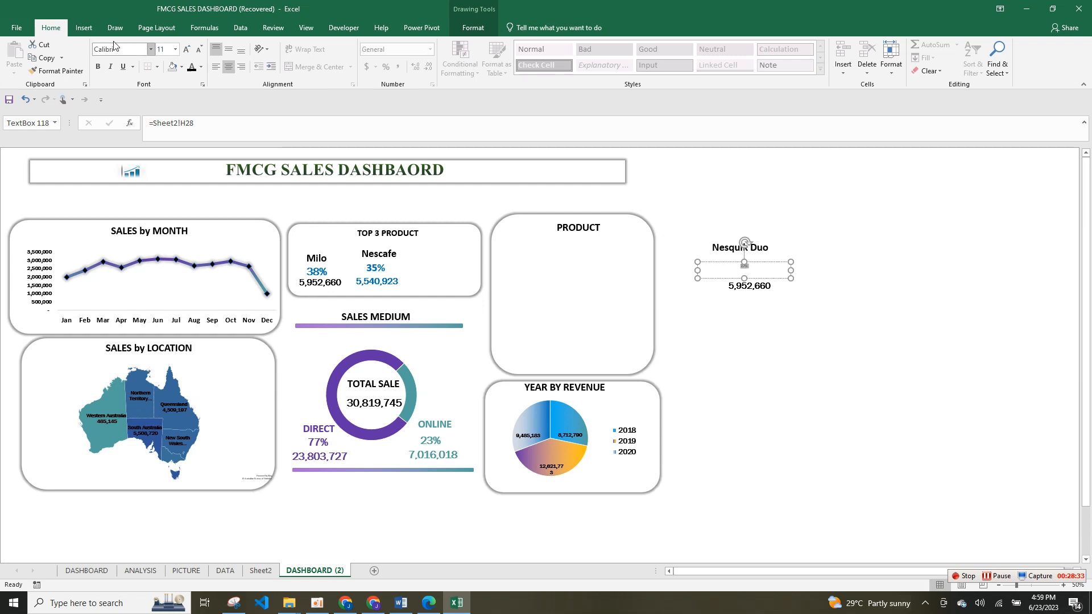
click(200, 67)
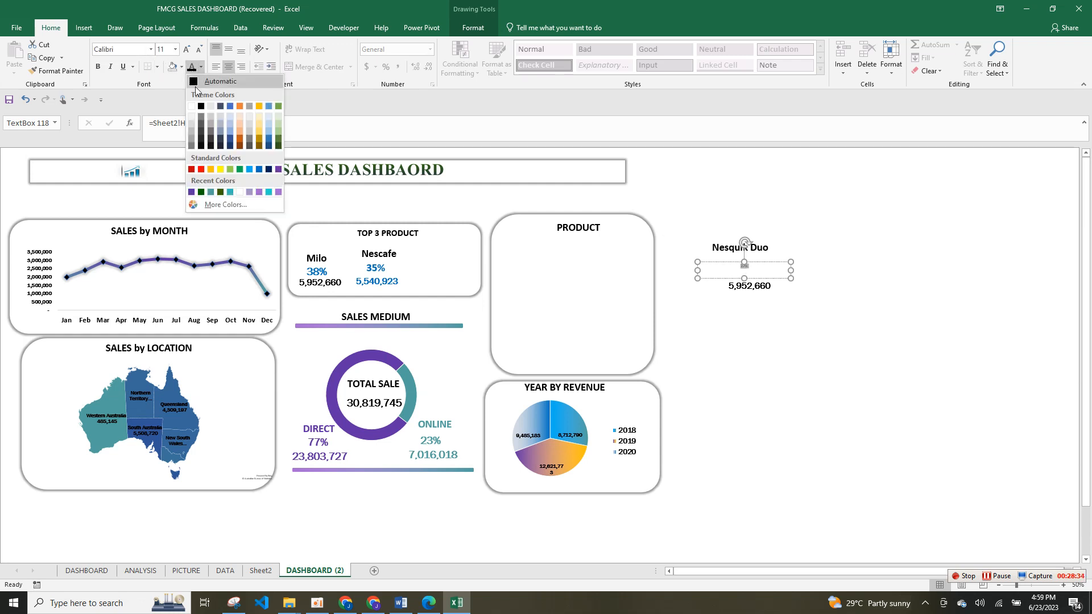
click(258, 169)
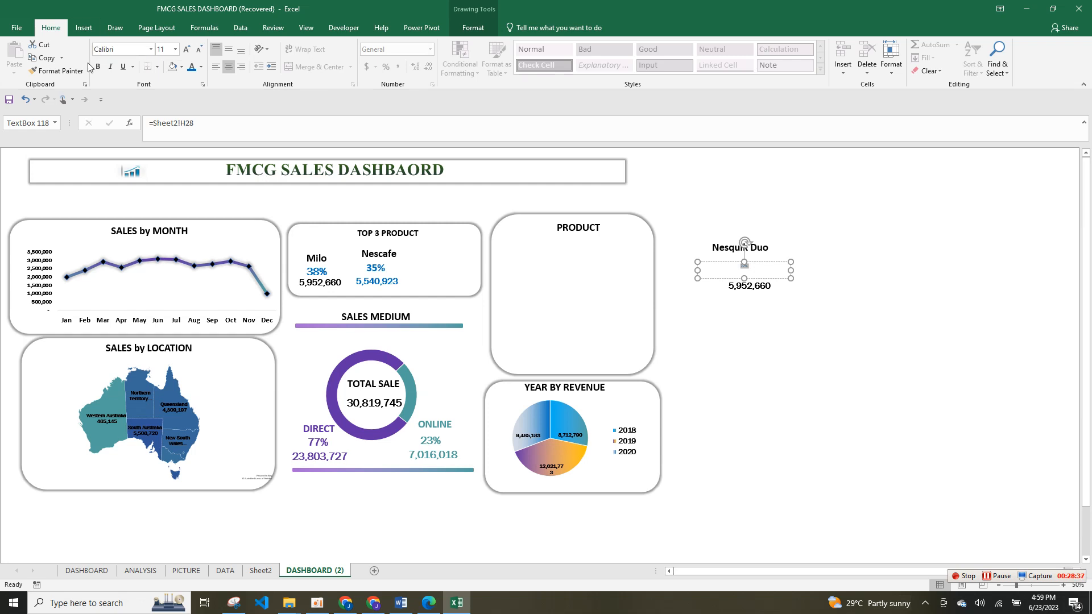
click(152, 49)
text(Franklin Gothic Bo)
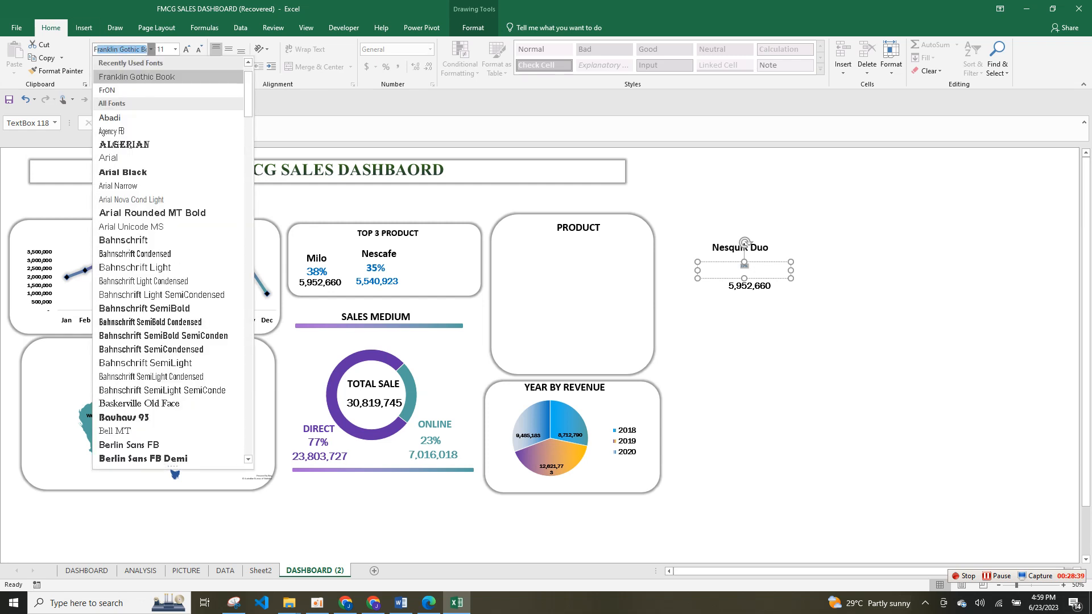
key(Return)
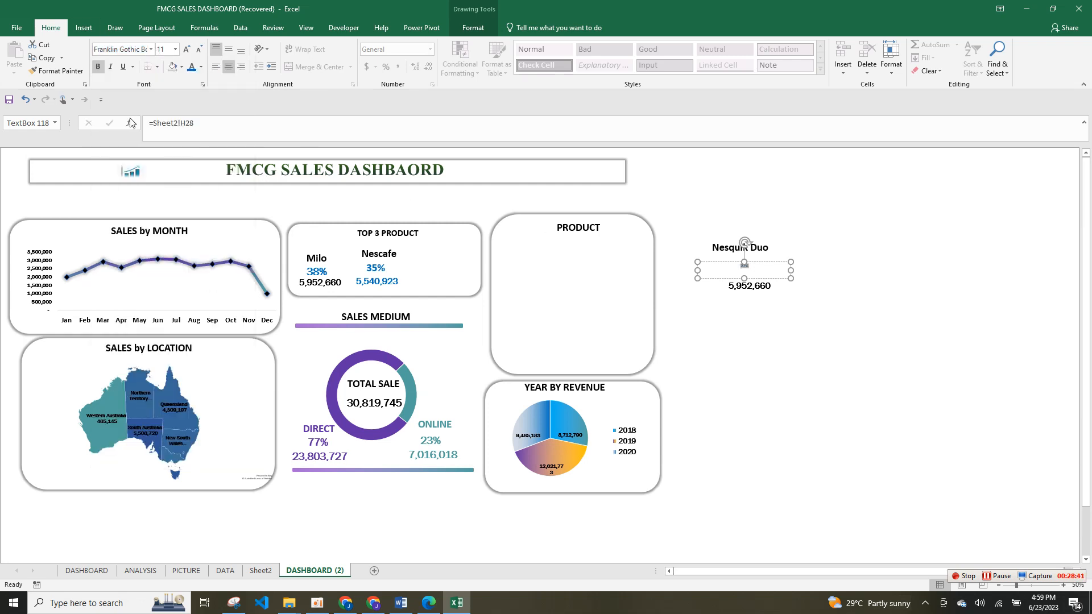
click(187, 50)
click(187, 50)
click(188, 50)
click(188, 50)
click(188, 50)
click(197, 49)
click(198, 50)
click(198, 49)
click(183, 50)
click(771, 312)
Step: Link the revenue box under the Nesquik Duo percentage to Sheet2!G28
click(764, 290)
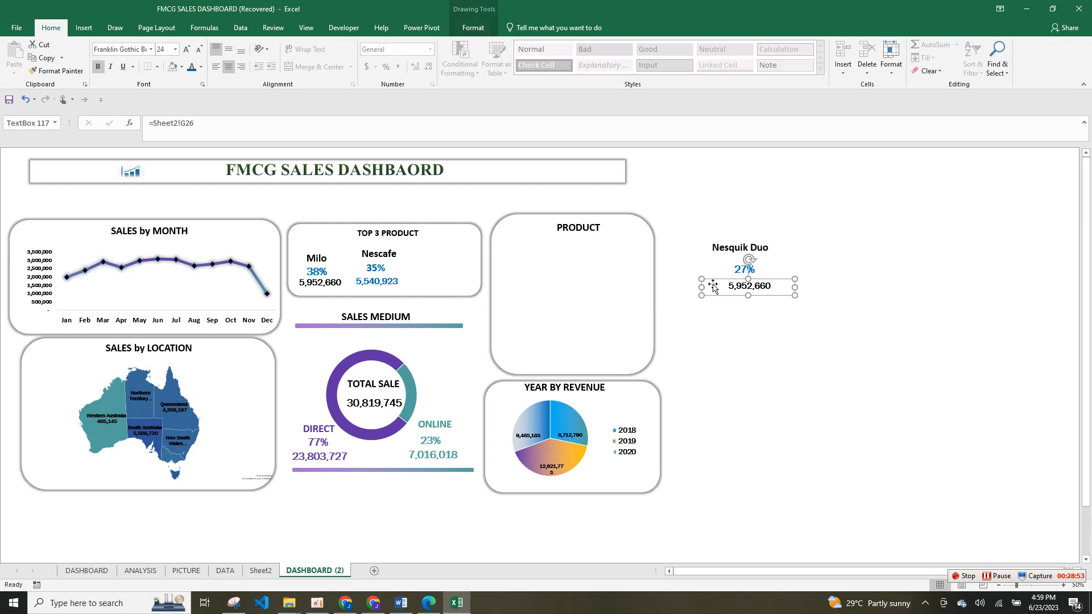
click(236, 129)
click(749, 287)
Step: Format the Nesquik Duo revenue figure in bold Franklin Gothic Book at size 24
double_click(749, 285)
click(187, 49)
click(186, 50)
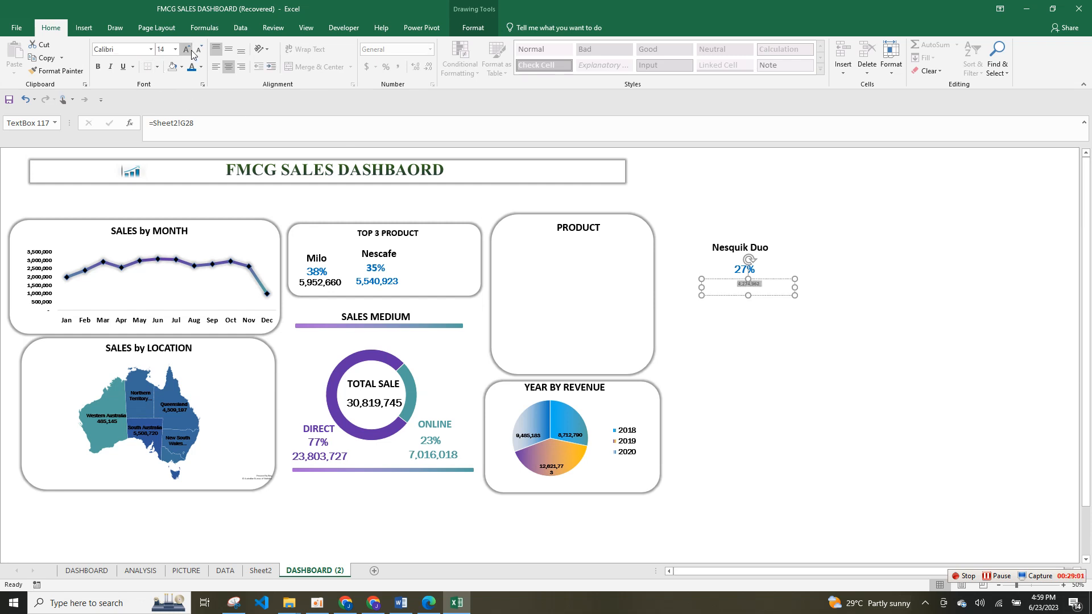
click(150, 50)
text(f)
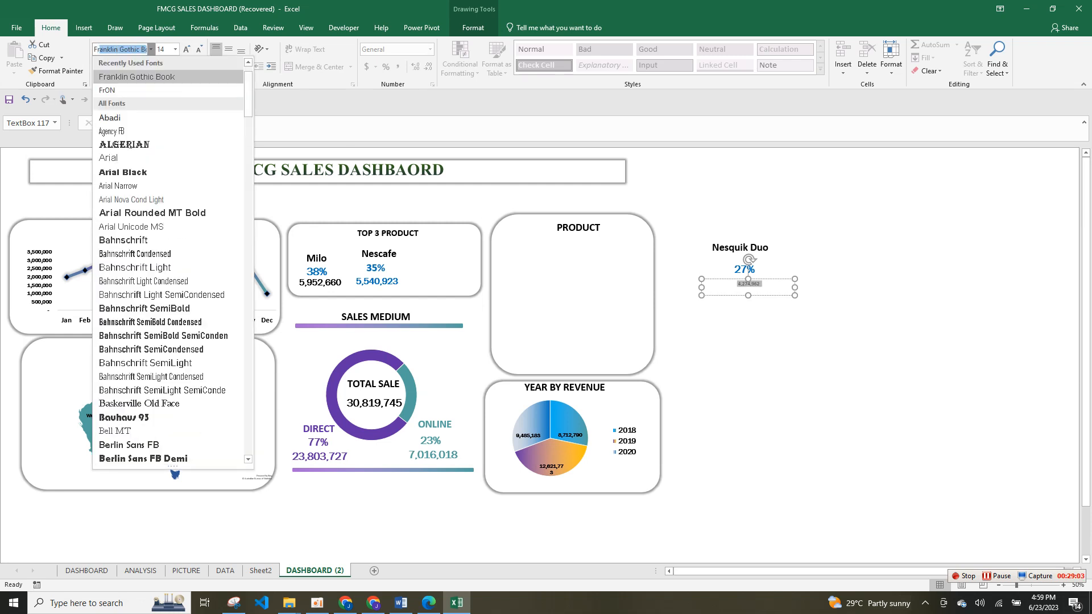
key(Return)
click(98, 66)
click(187, 49)
click(188, 49)
click(188, 49)
click(188, 50)
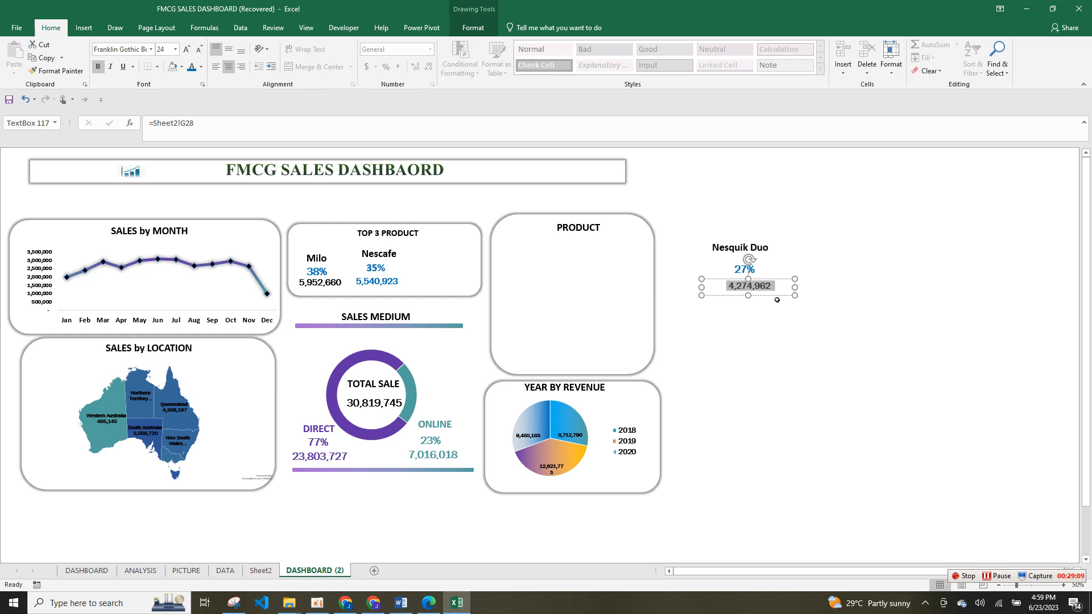
Step: Move the Nesquik Duo revenue and percentage boxes up so they sit close beneath the product name
drag(766, 296, 749, 277)
click(741, 262)
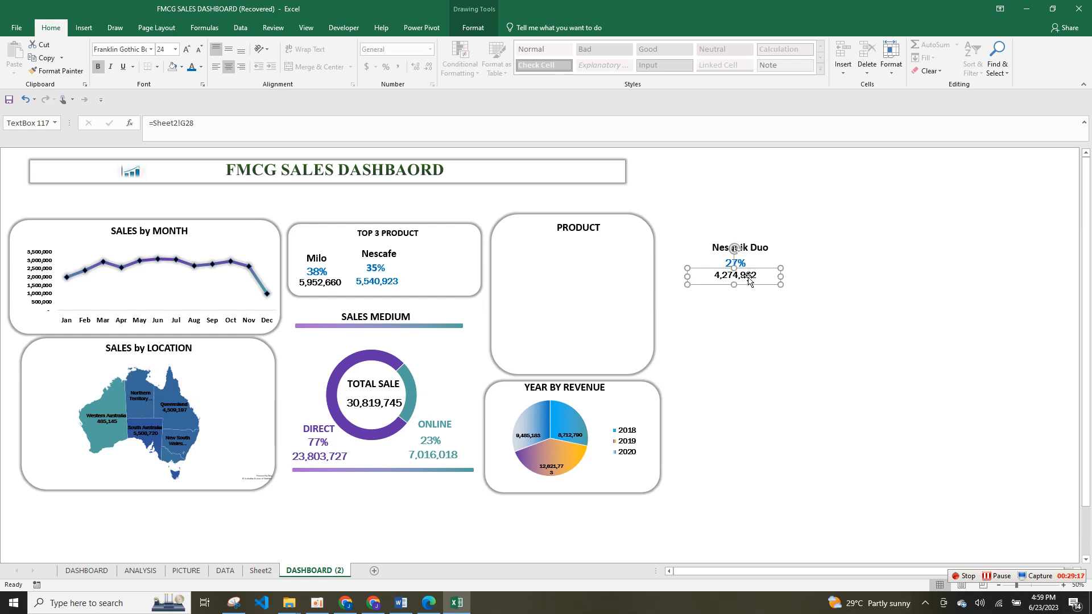
key(Escape)
Step: Group the Nesquik Duo name, percentage and revenue boxes and move the group beside Nescafe in the TOP 3 PRODUCT panel
click(741, 263)
shift+click(742, 276)
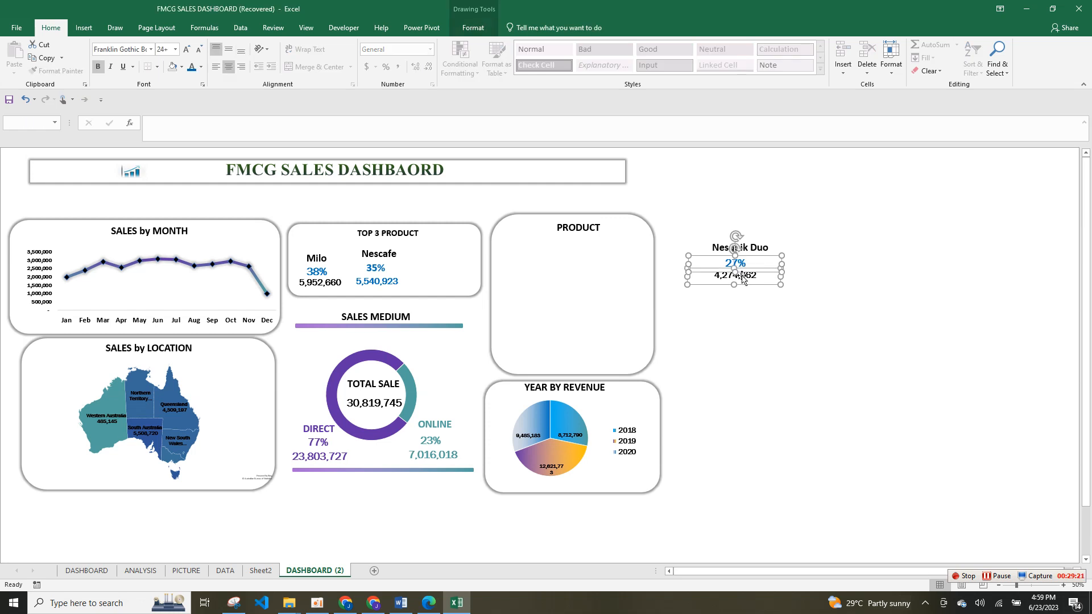
shift+click(757, 247)
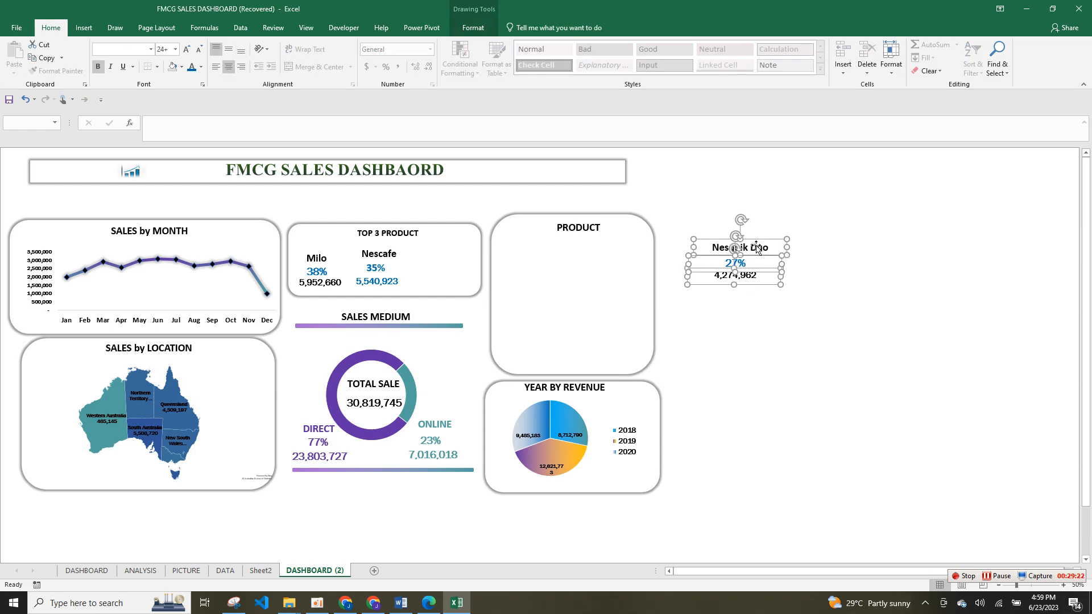
right_click(785, 237)
mouse_move(820, 305)
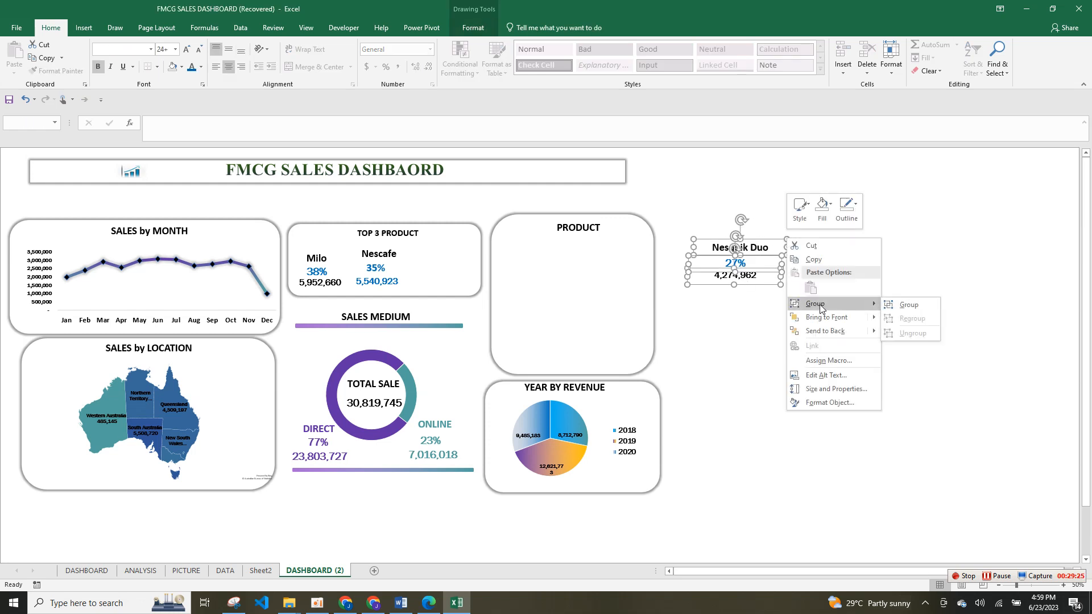
click(904, 307)
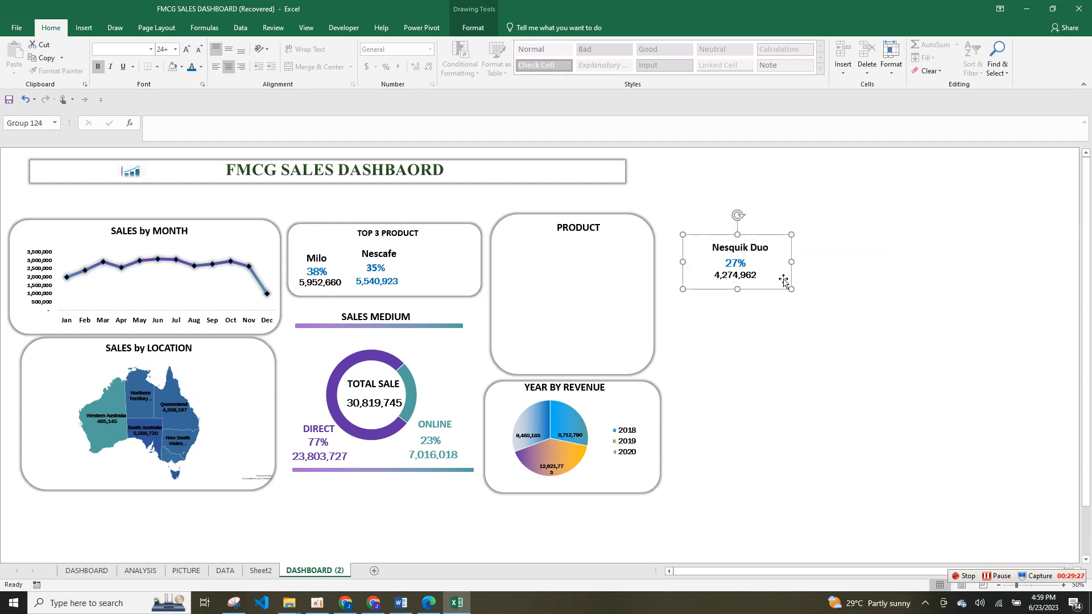
drag(781, 279, 487, 284)
Step: Try to change the Nescafe revenue figure's font colour to Automatic, then deselect it
click(370, 286)
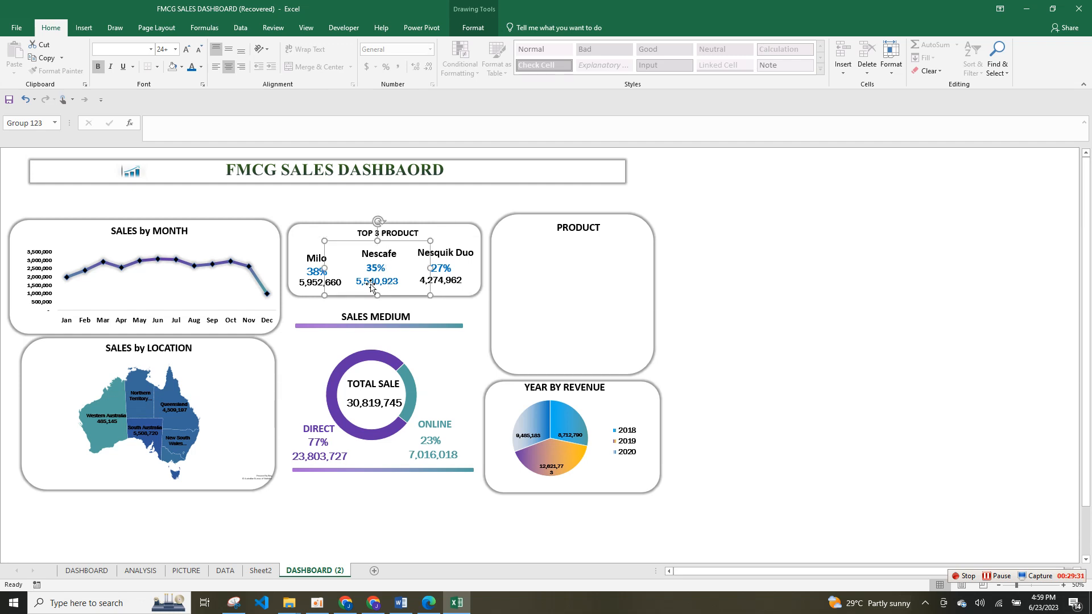
click(370, 285)
key(ctrl+a)
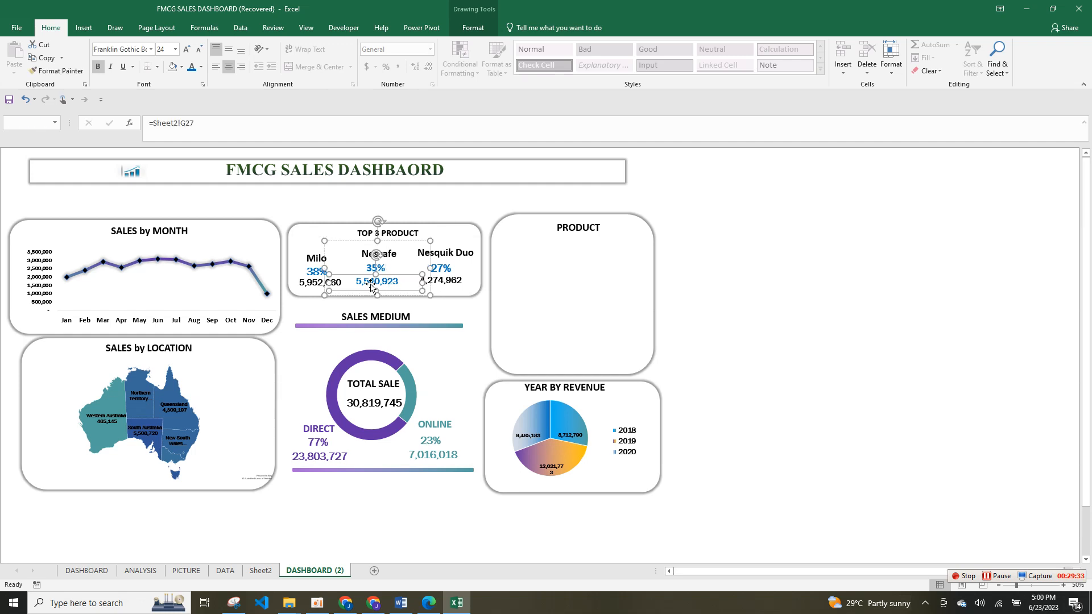
click(822, 279)
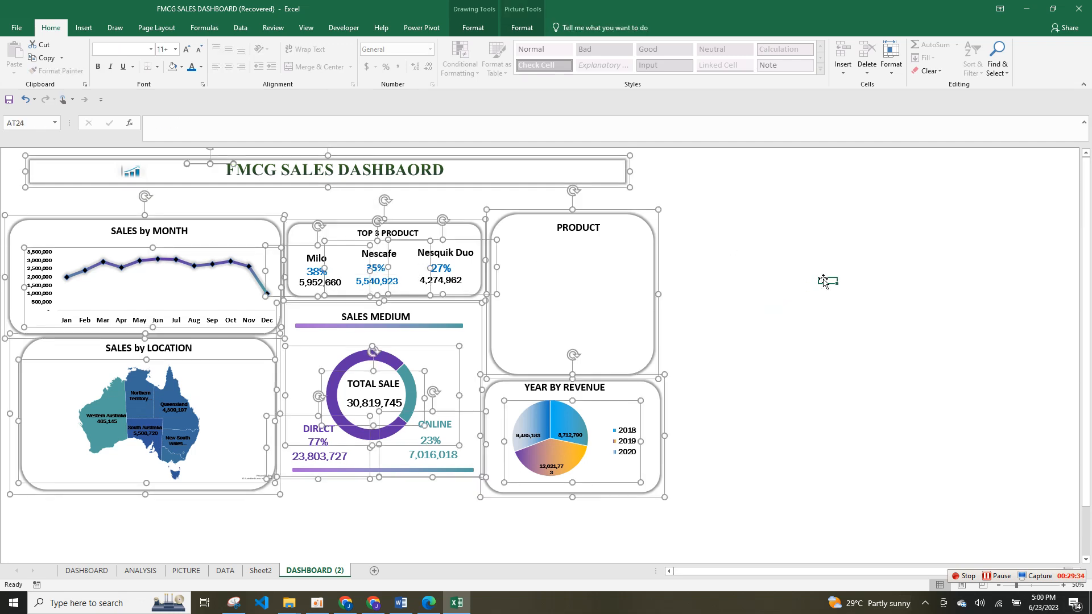
double_click(390, 281)
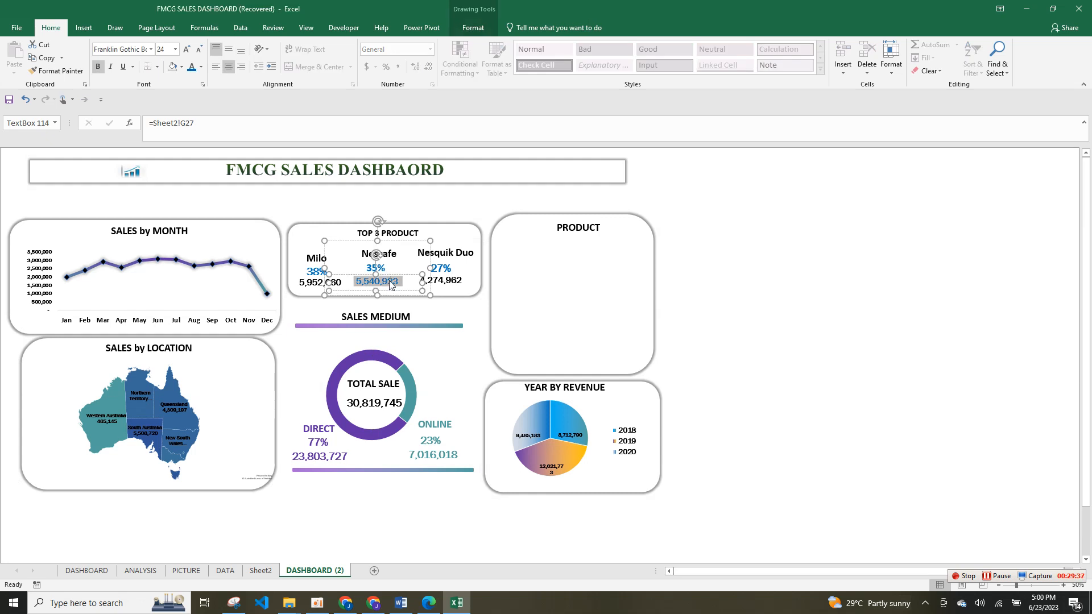
click(201, 66)
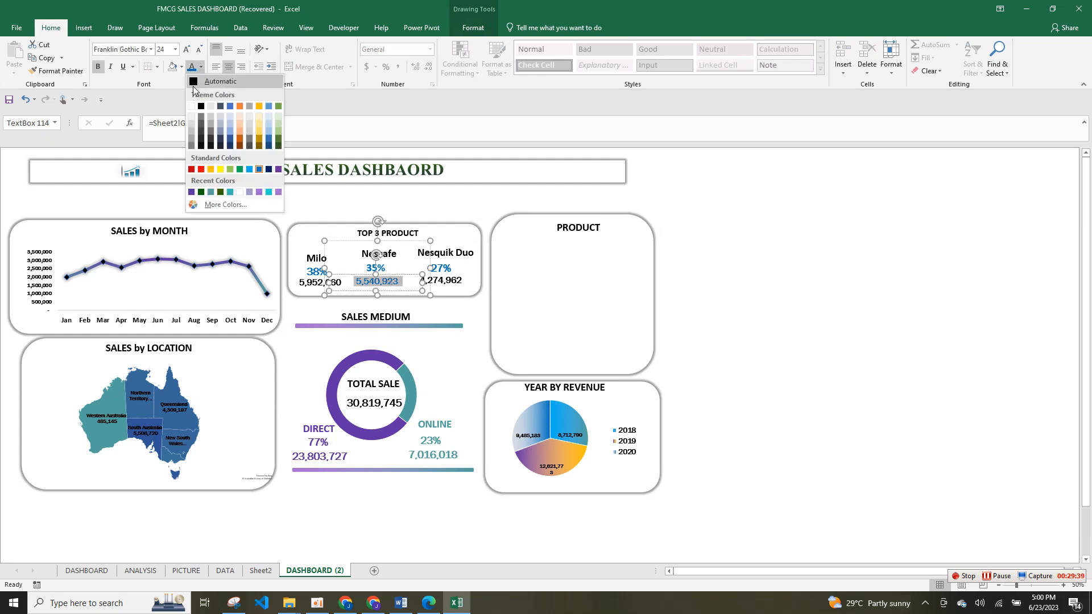
click(815, 347)
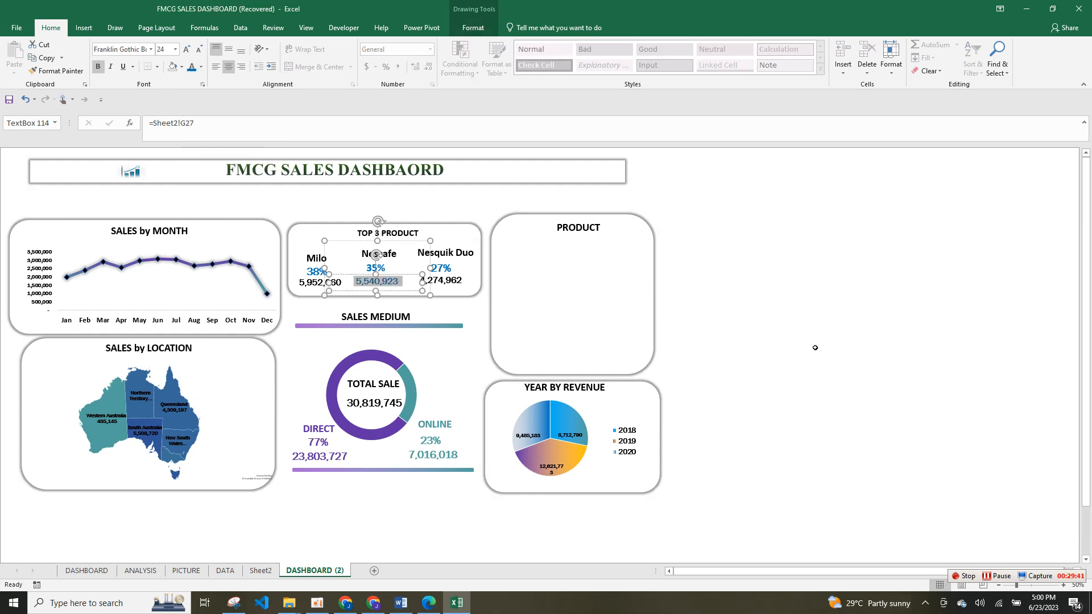
click(815, 338)
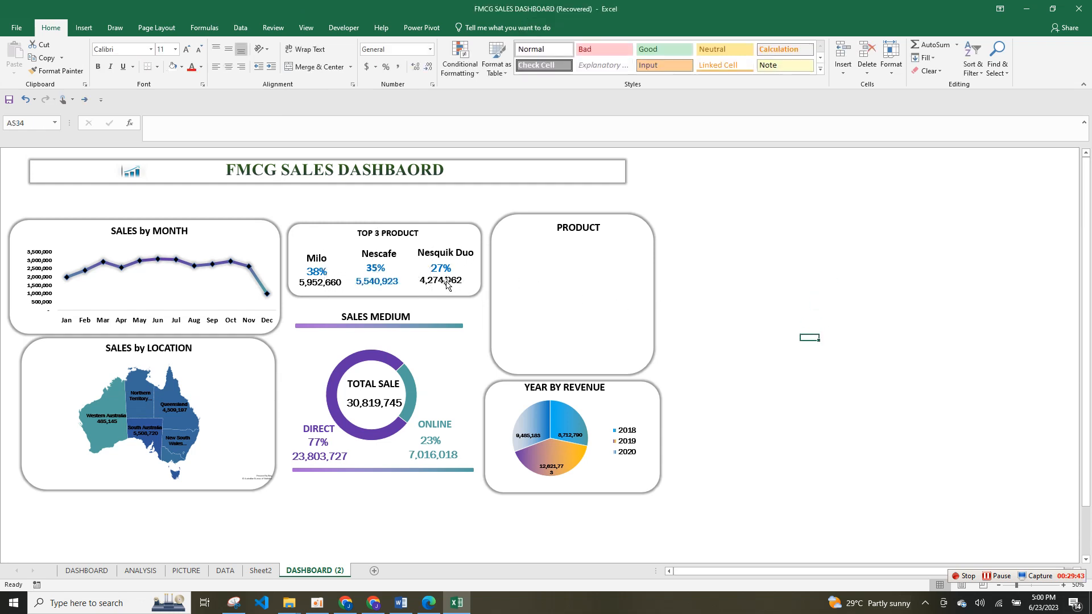
Step: Nudge the Milo group up level with the others and distribute the three product groups horizontally and vertically
drag(333, 274, 333, 270)
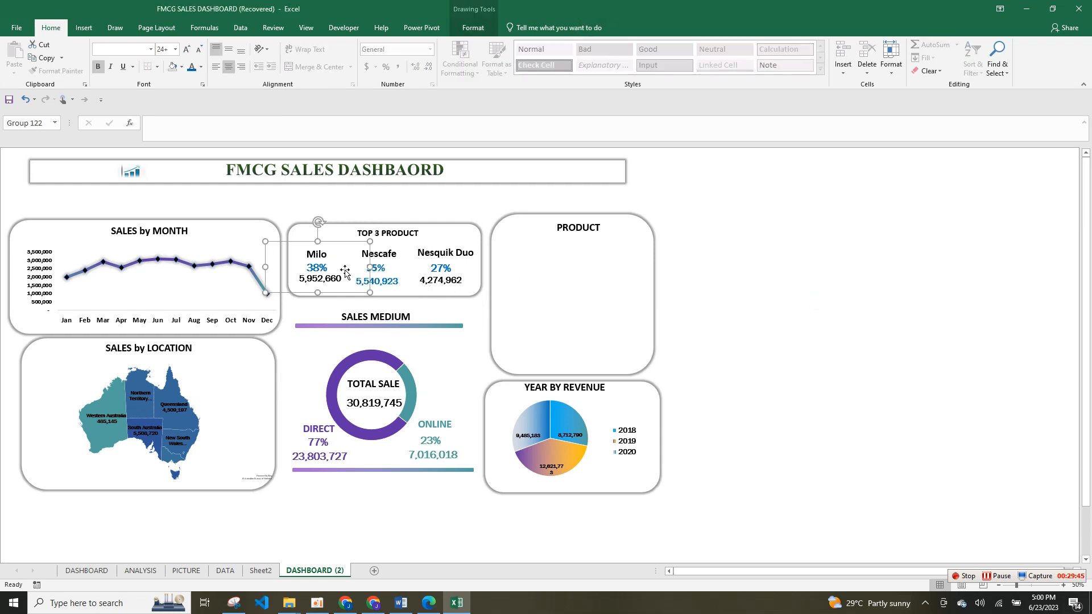
ctrl+click(379, 272)
ctrl+click(447, 266)
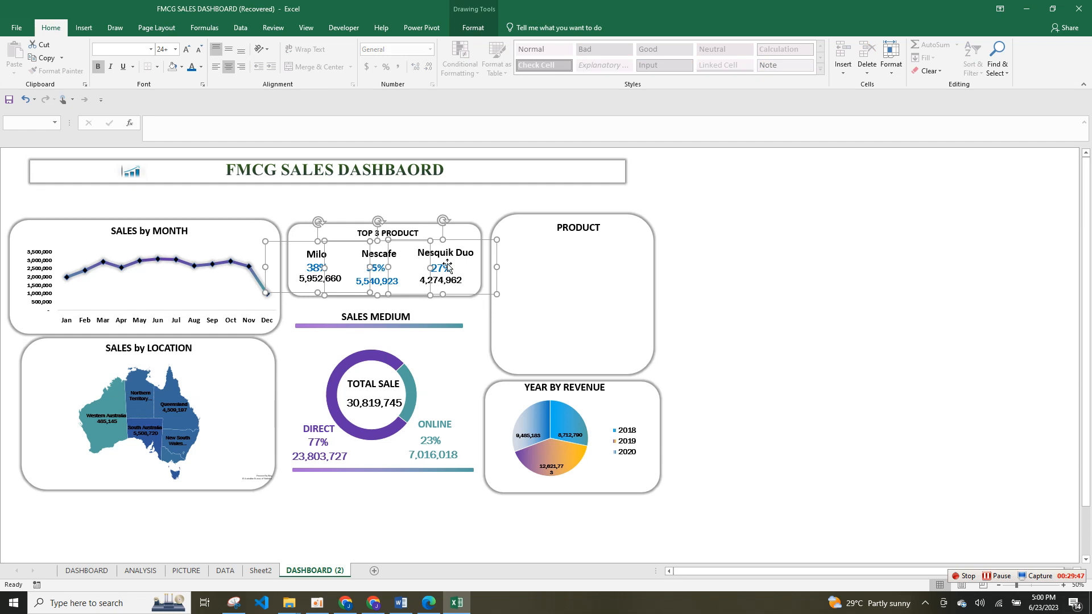
click(463, 24)
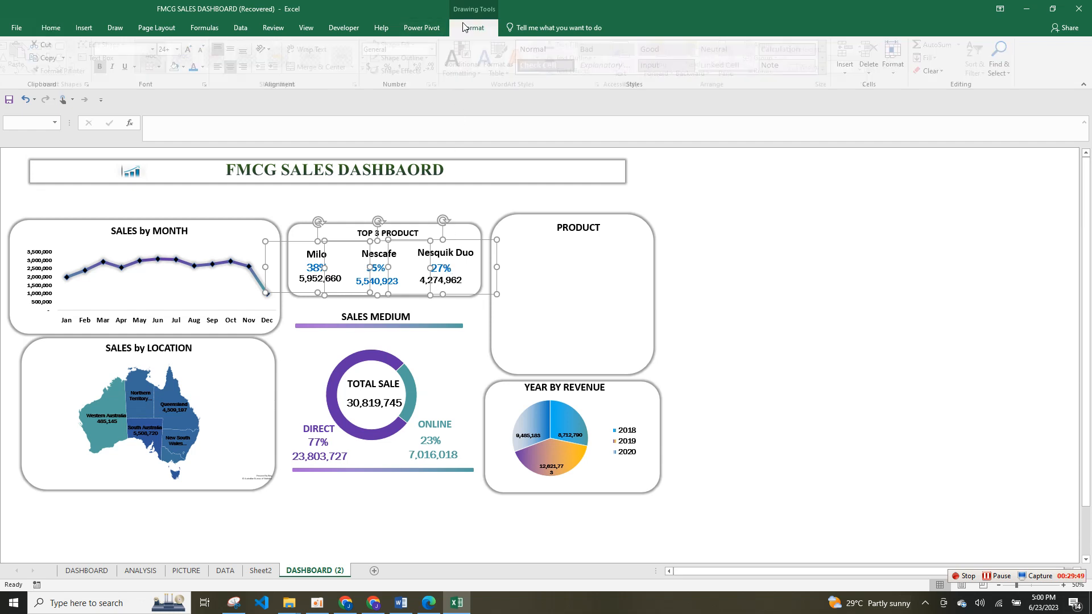
click(780, 45)
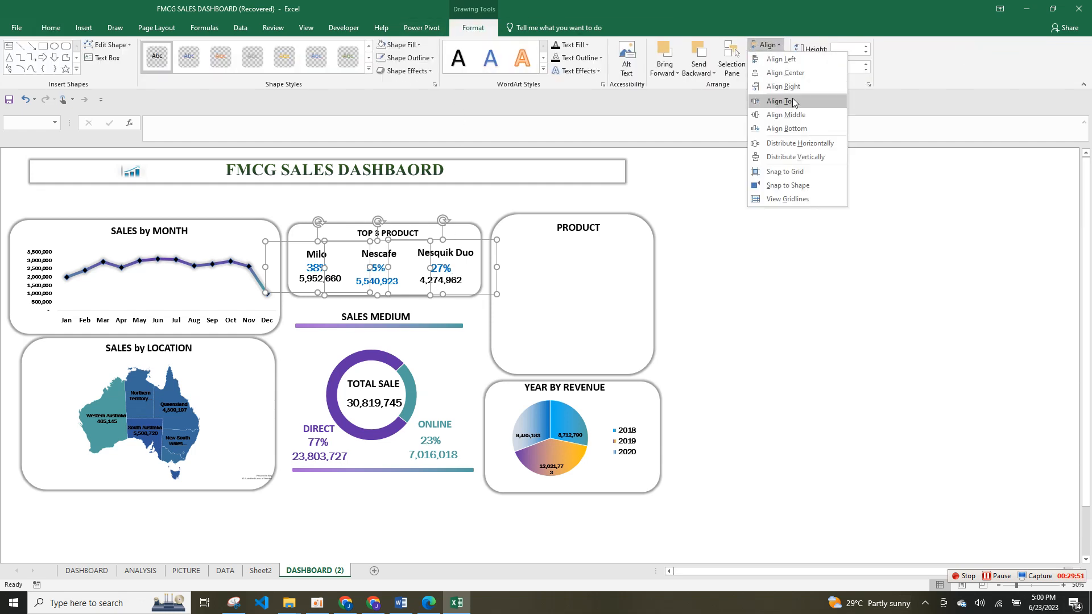
click(799, 141)
click(777, 46)
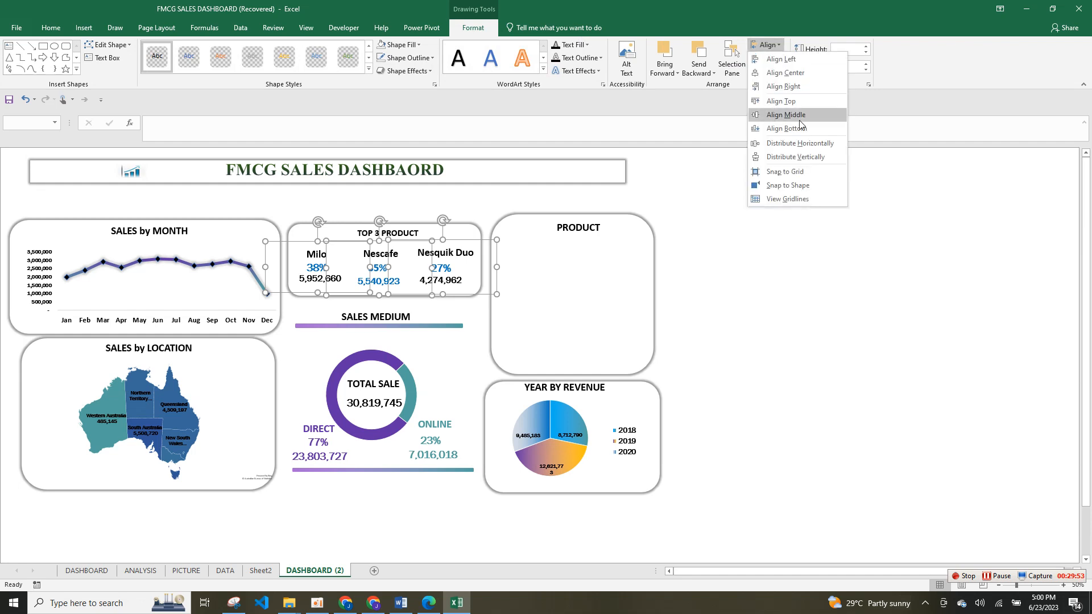
click(801, 157)
click(781, 255)
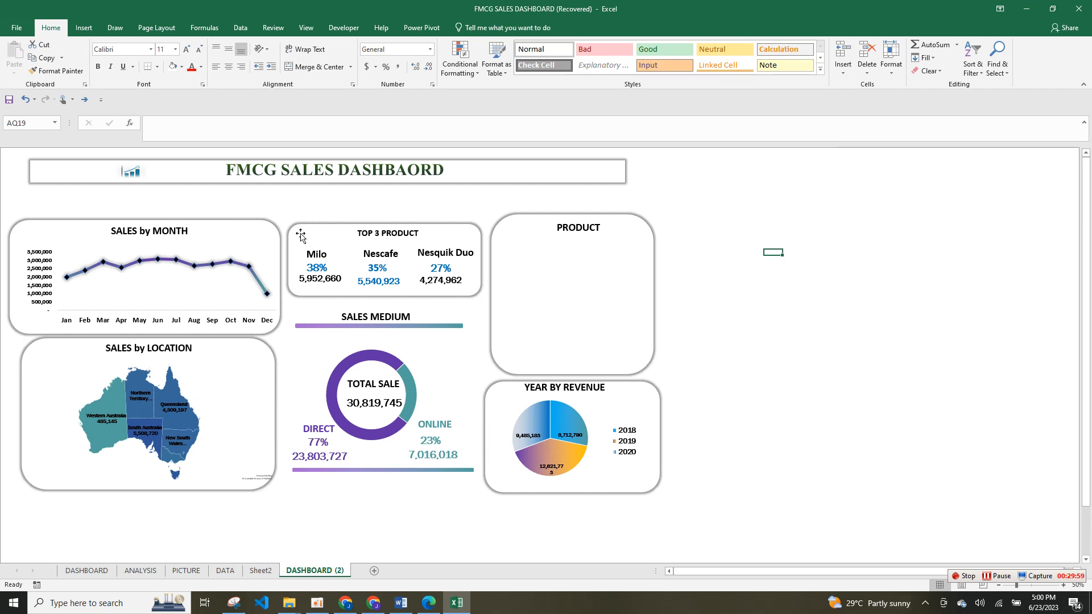
Step: Shift the PRODUCT heading slightly left to centre it in its panel
click(595, 228)
drag(606, 238, 599, 236)
click(736, 324)
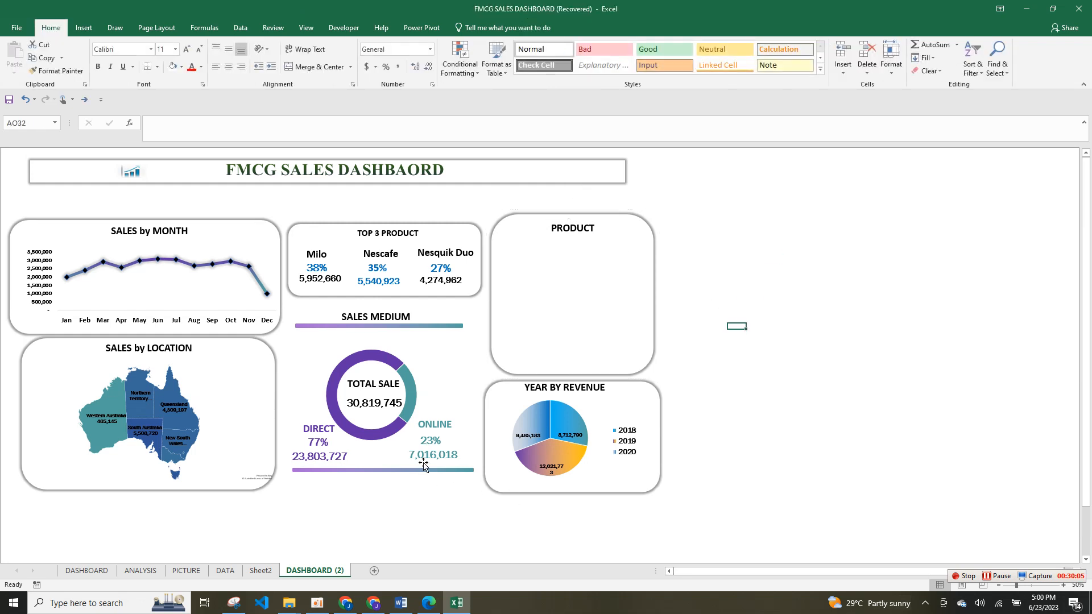
Step: Group the Milo, Nescafe and Nesquik Duo groups together with the TOP 3 PRODUCT panel and deselect the result
click(437, 287)
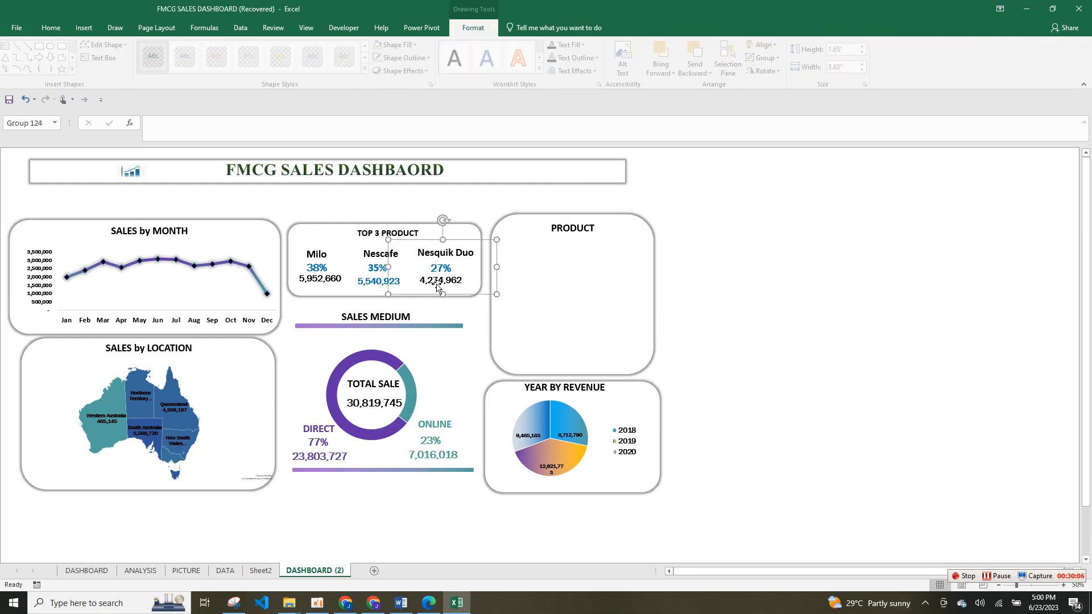
click(378, 291)
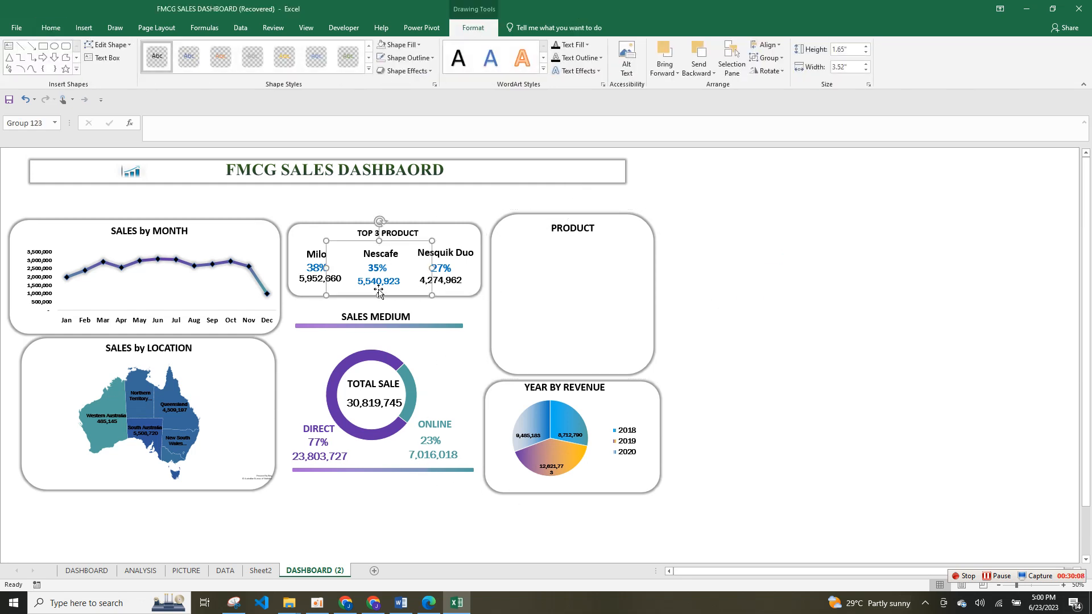
ctrl+click(441, 273)
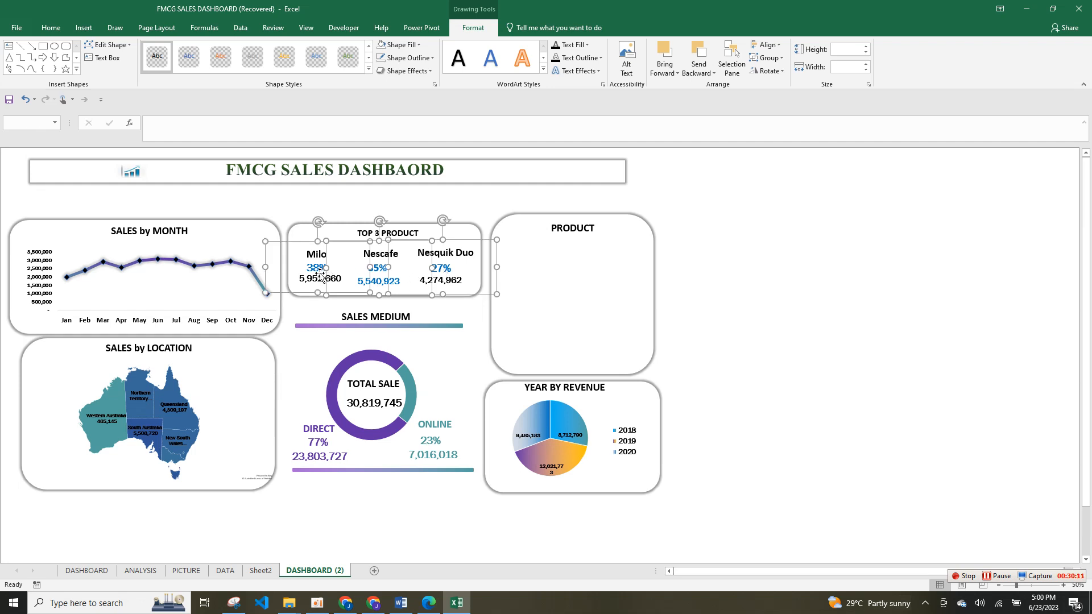
ctrl+click(459, 229)
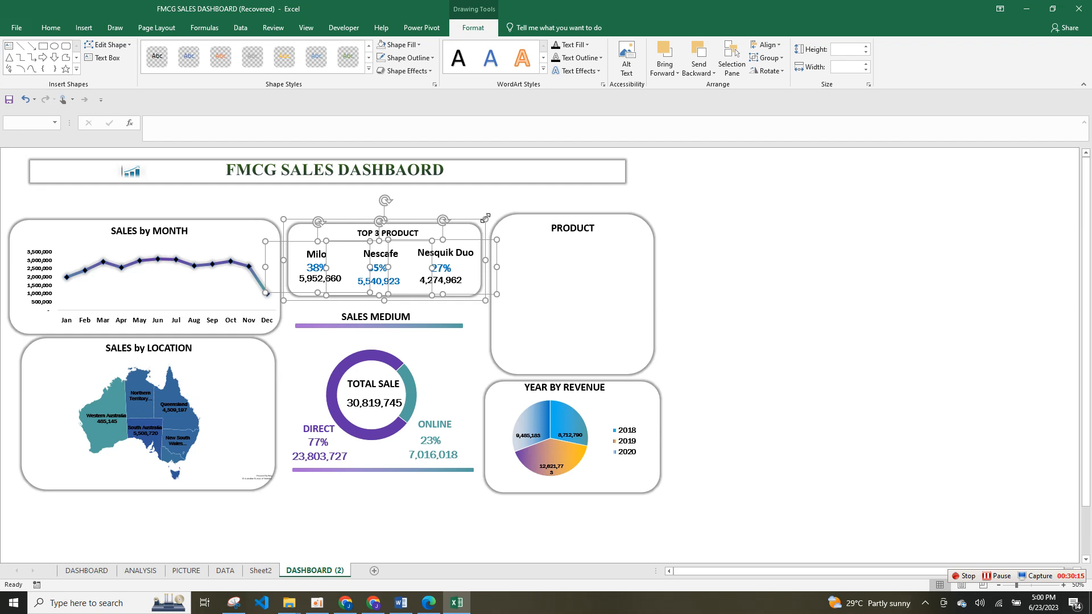
right_click(486, 221)
mouse_move(538, 286)
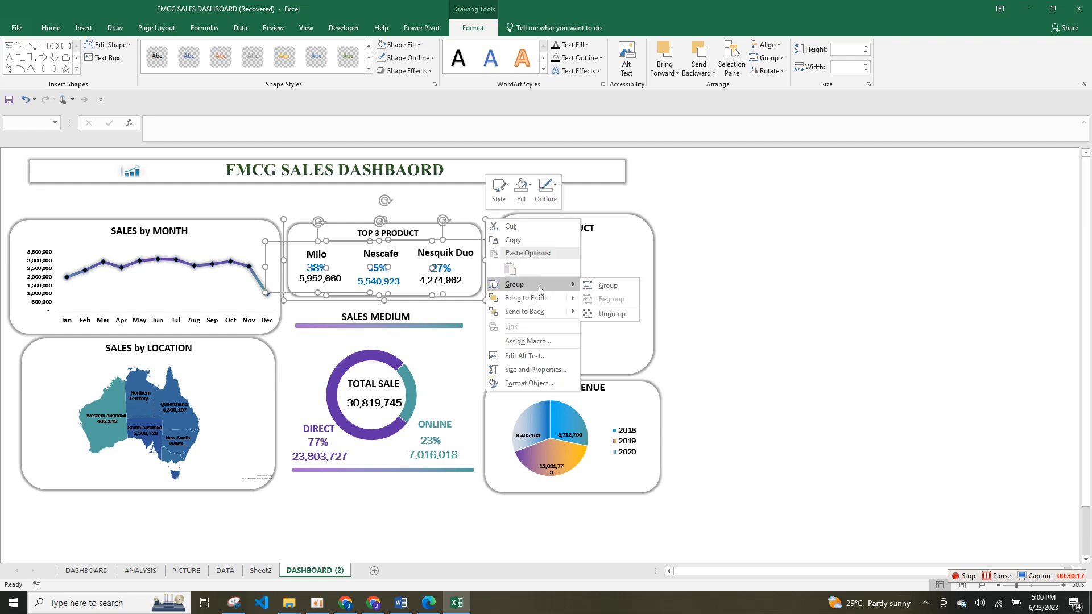
click(597, 286)
click(718, 280)
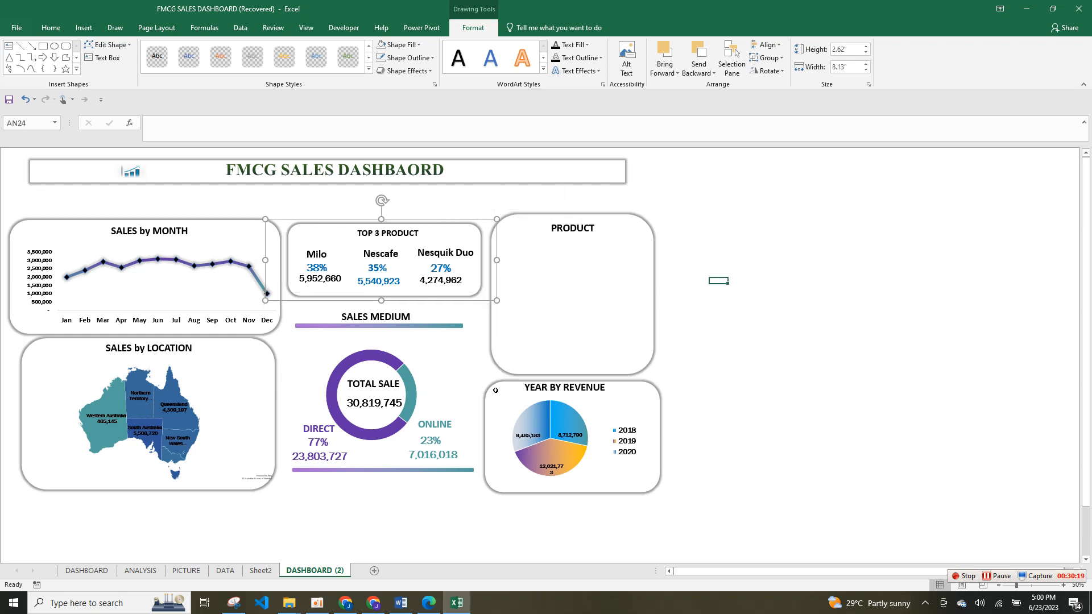
Step: Open the PICTURE sheet and widen the SN and PICTURE columns
click(186, 570)
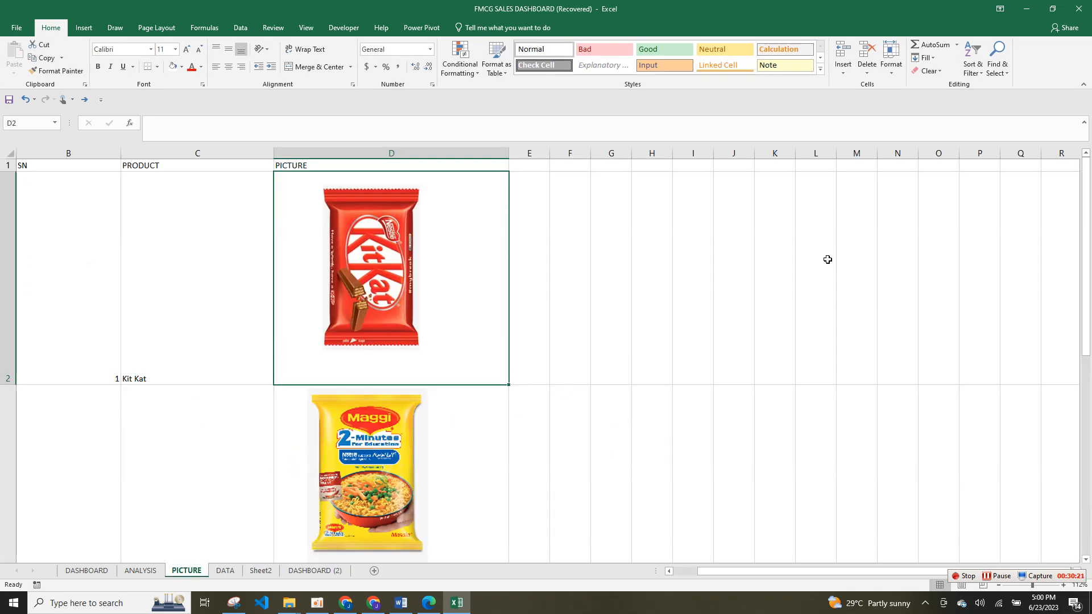
mouse_move(1086, 276)
mouse_down()
mouse_move(1086, 296)
mouse_move(1086, 276)
mouse_up()
click(266, 291)
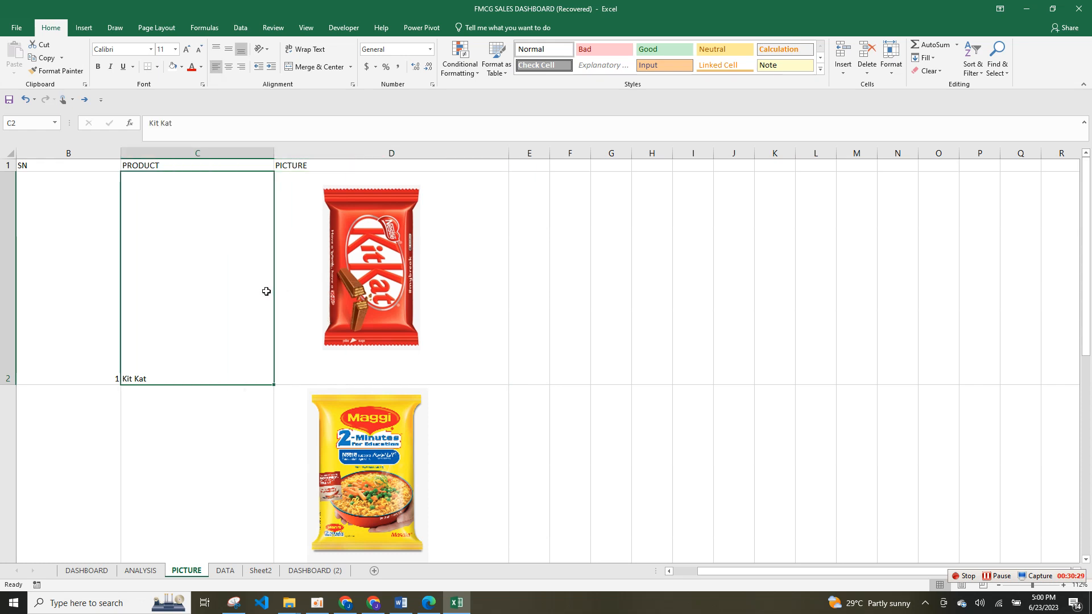
drag(98, 263, 355, 267)
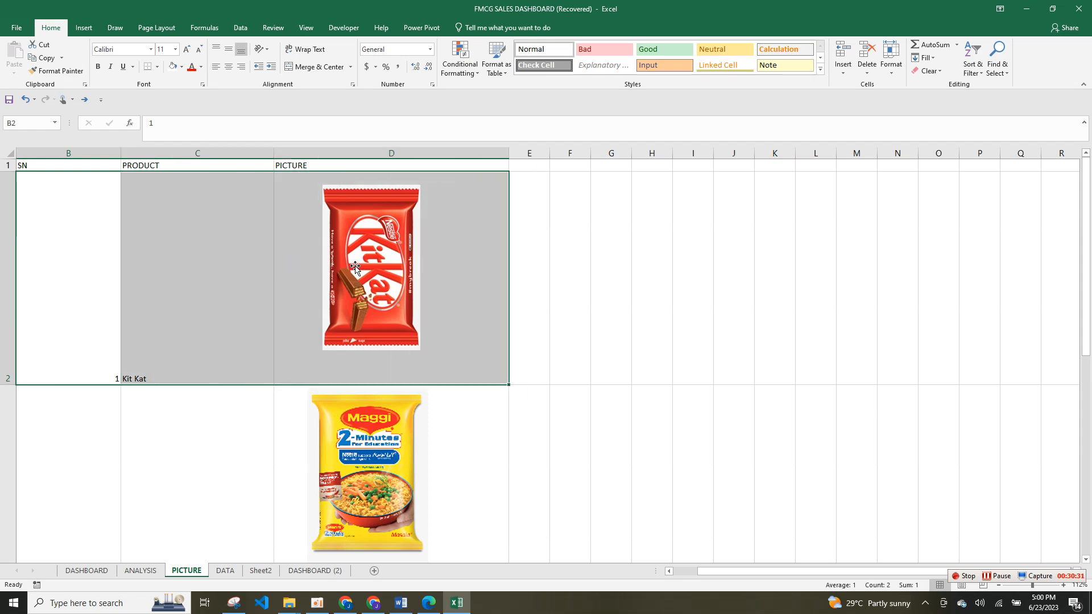
drag(121, 151, 402, 156)
drag(85, 193, 326, 220)
drag(521, 155, 561, 156)
Step: Narrow the PICTURE column and reposition the Kit Kat picture near the middle of cell D2
click(431, 237)
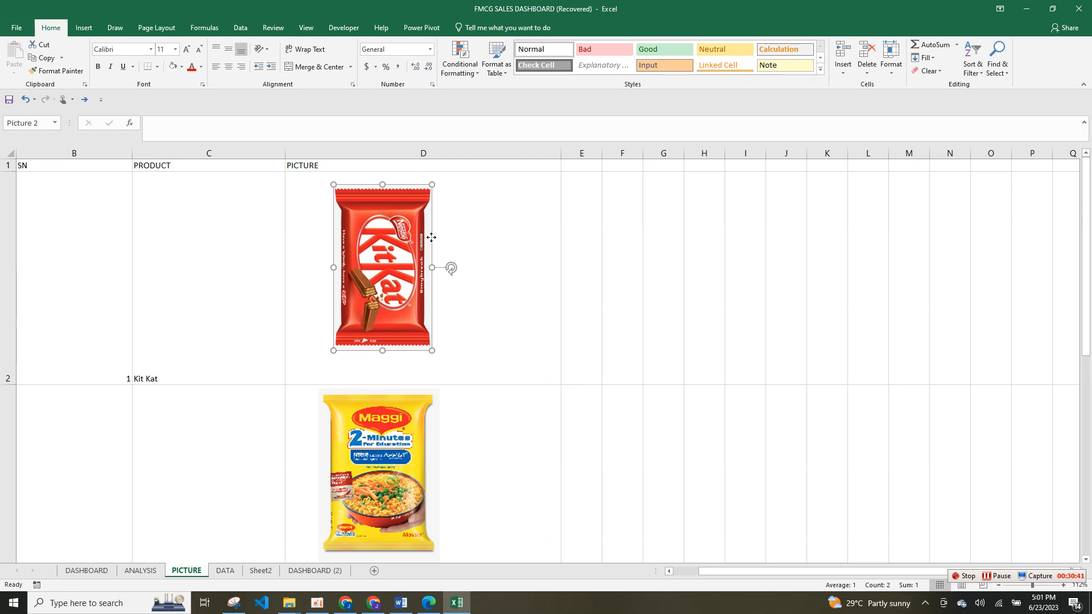
drag(424, 238, 444, 239)
drag(555, 157, 496, 155)
drag(427, 199, 417, 210)
click(562, 249)
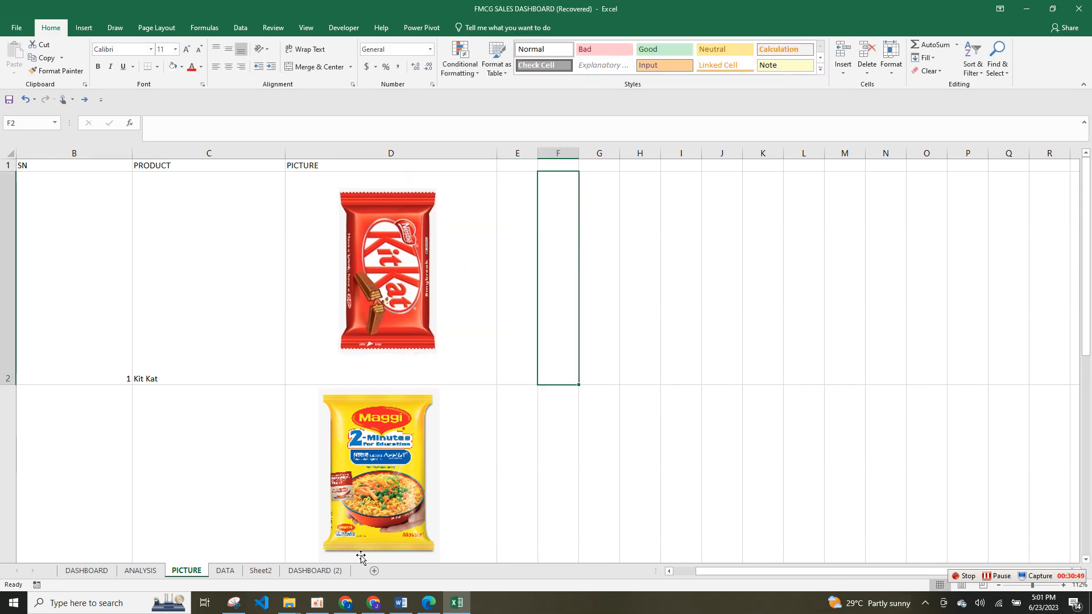
Step: Copy Sheet2's Direct/Online pivot table to E31 and change the copy to list Product Name with only Sum of Total Revenue2
click(261, 571)
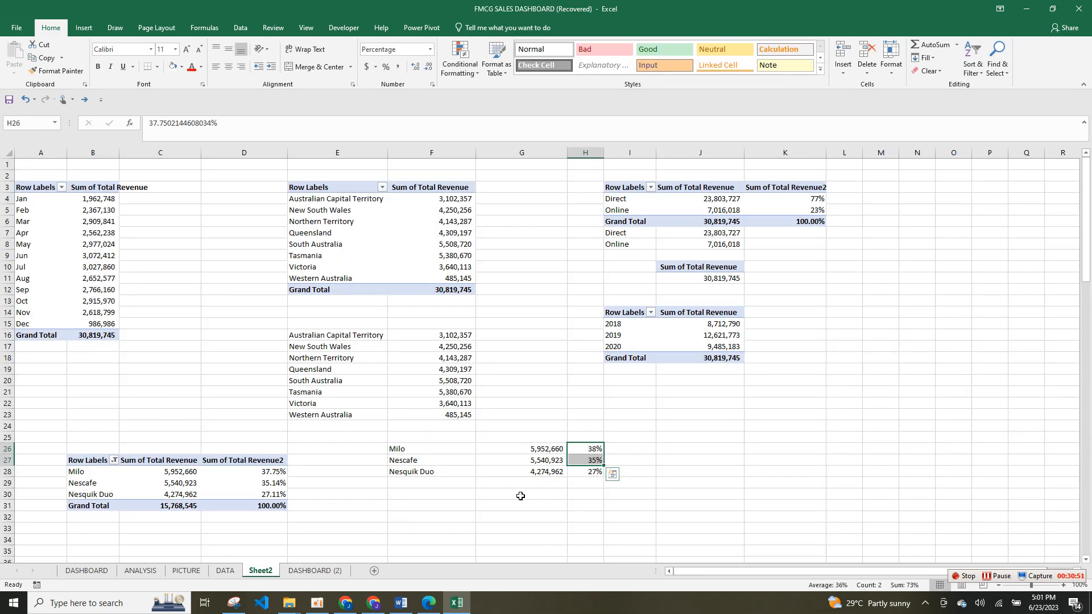
click(522, 496)
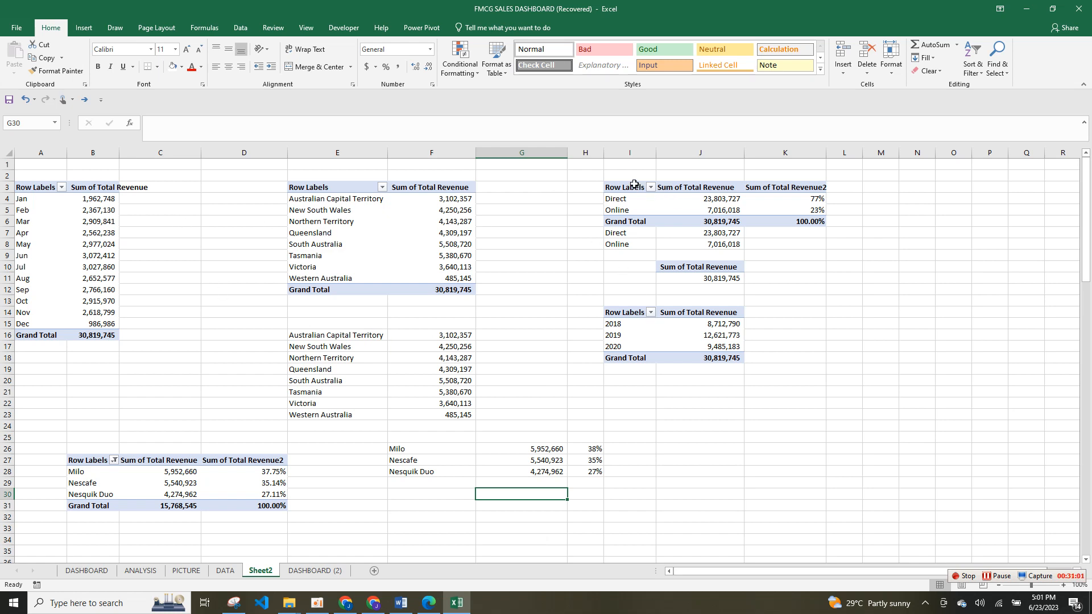
drag(631, 186, 823, 227)
key(ctrl+c)
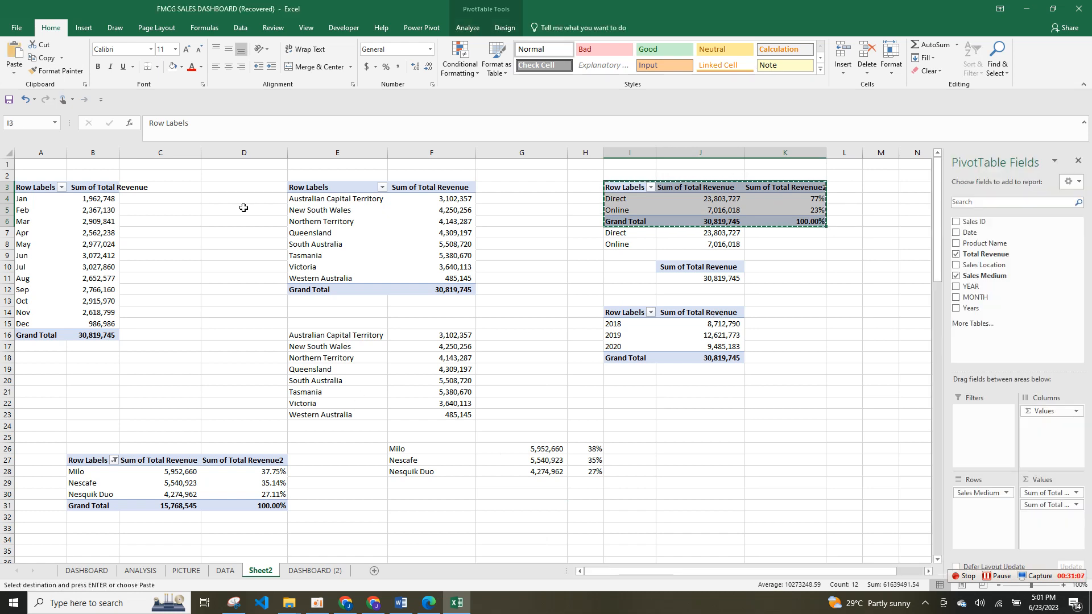
click(358, 508)
key(ctrl+v)
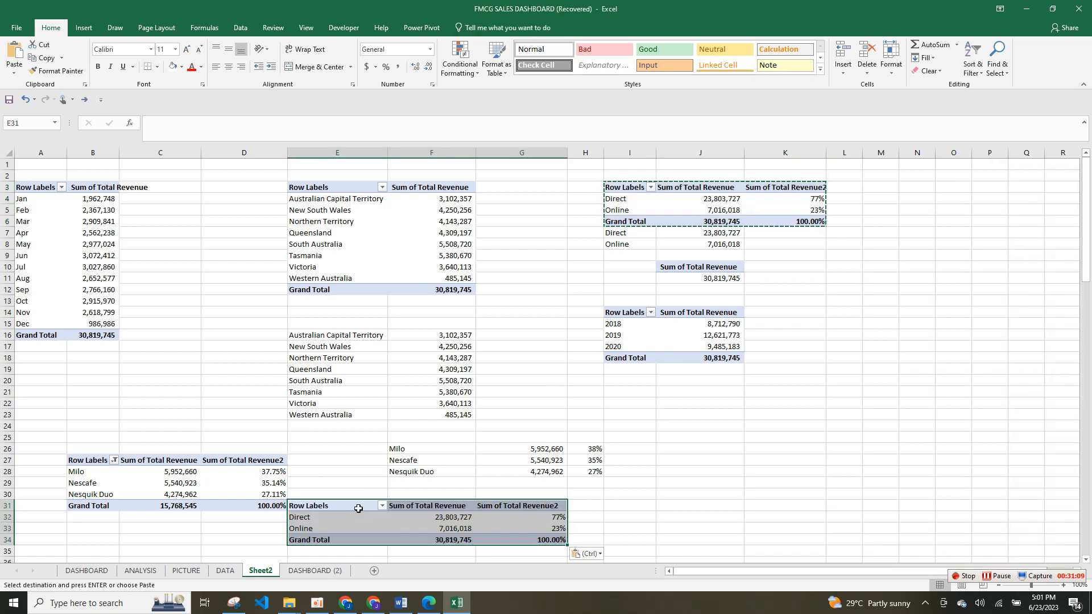
drag(1049, 495, 987, 228)
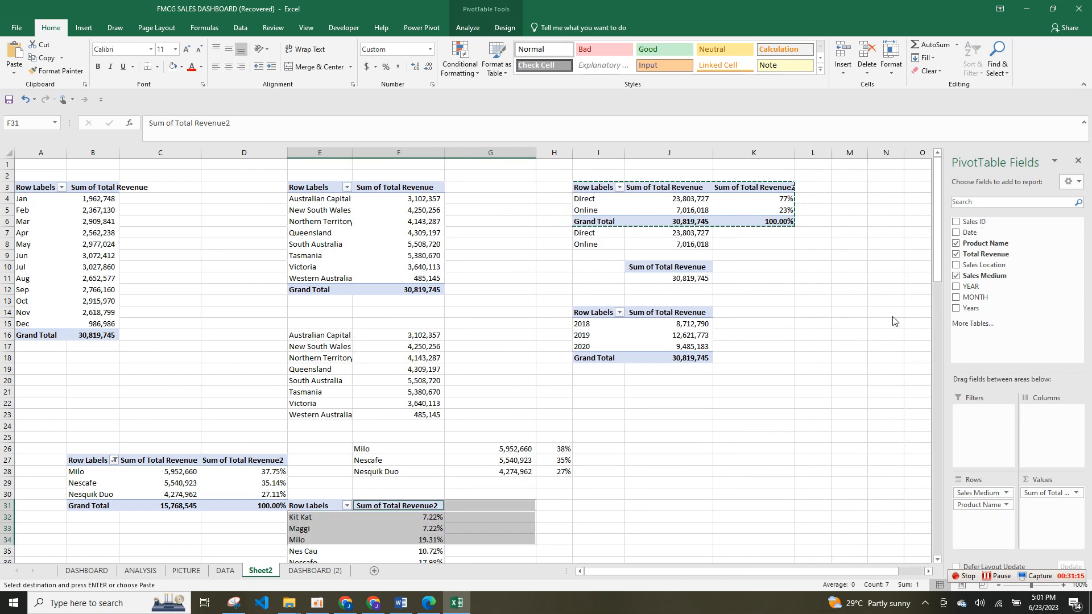
click(505, 520)
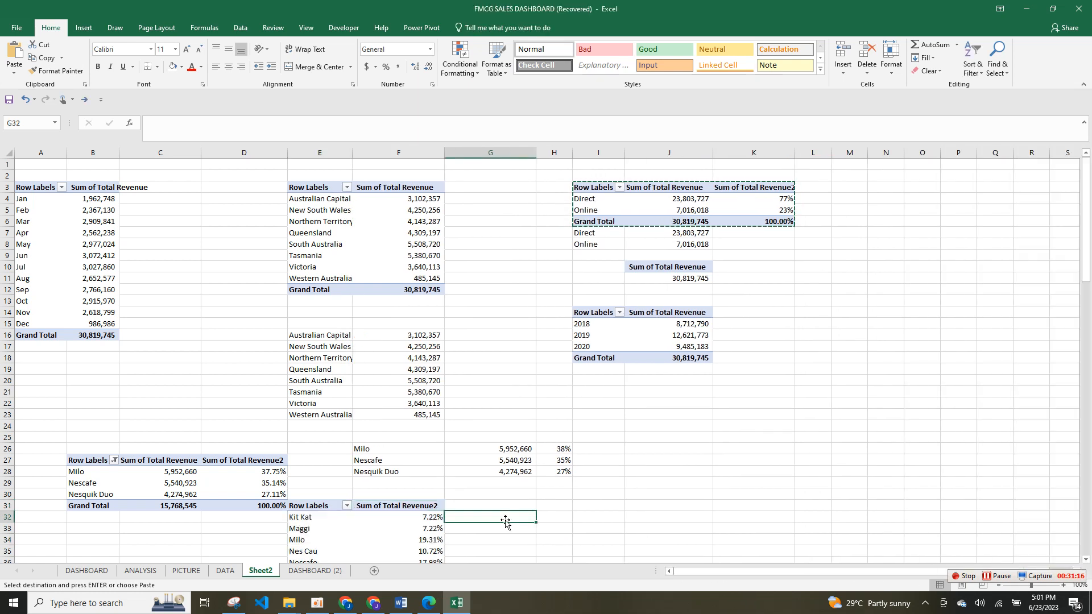
Step: Link cell H32 to the first product name in the new pivot table, E32
click(552, 518)
text(=)
click(291, 518)
key(Return)
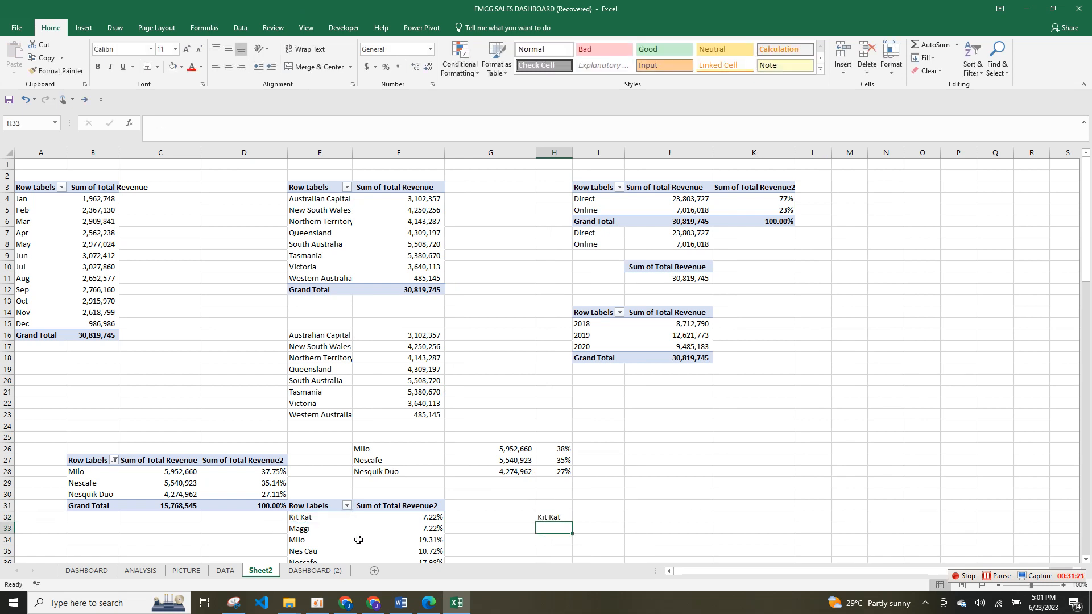
Step: Start an INDEX formula in I32 with the absolute array PICTURE!$B$2:$D$10
click(592, 521)
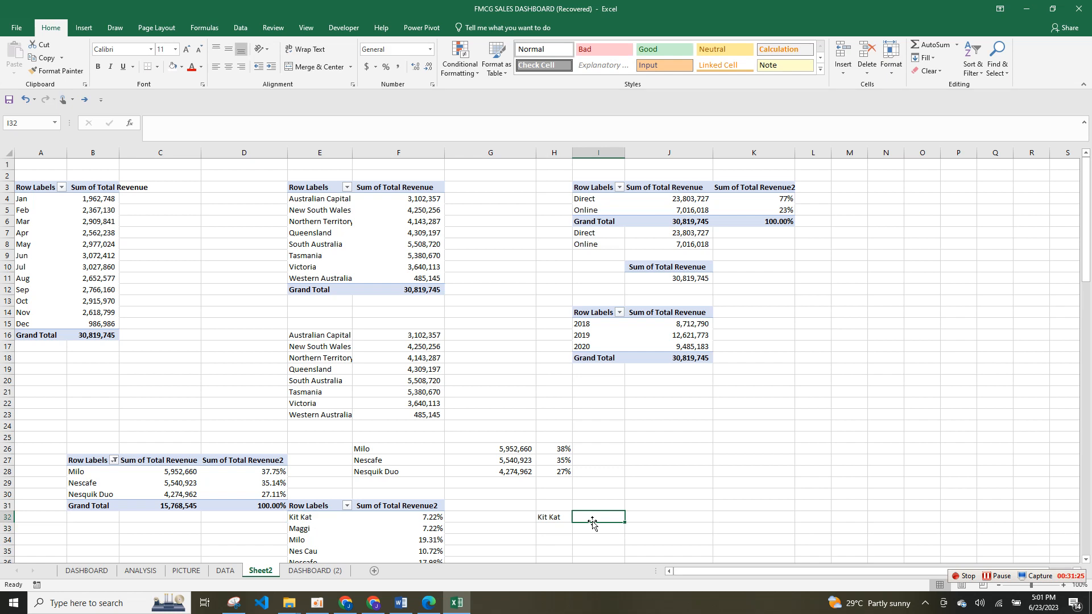
text(=IN)
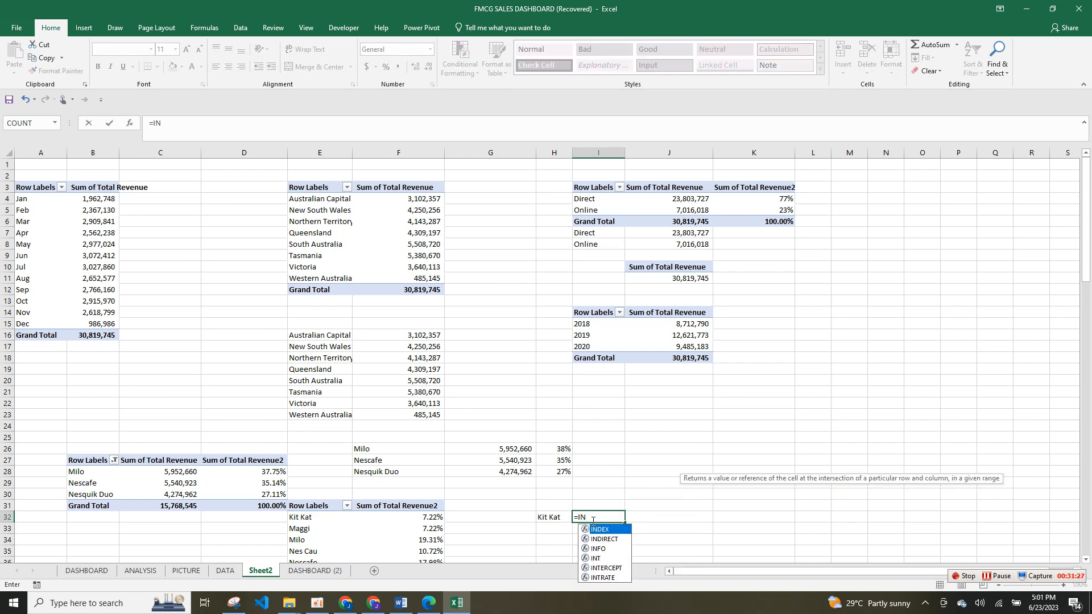
double_click(599, 530)
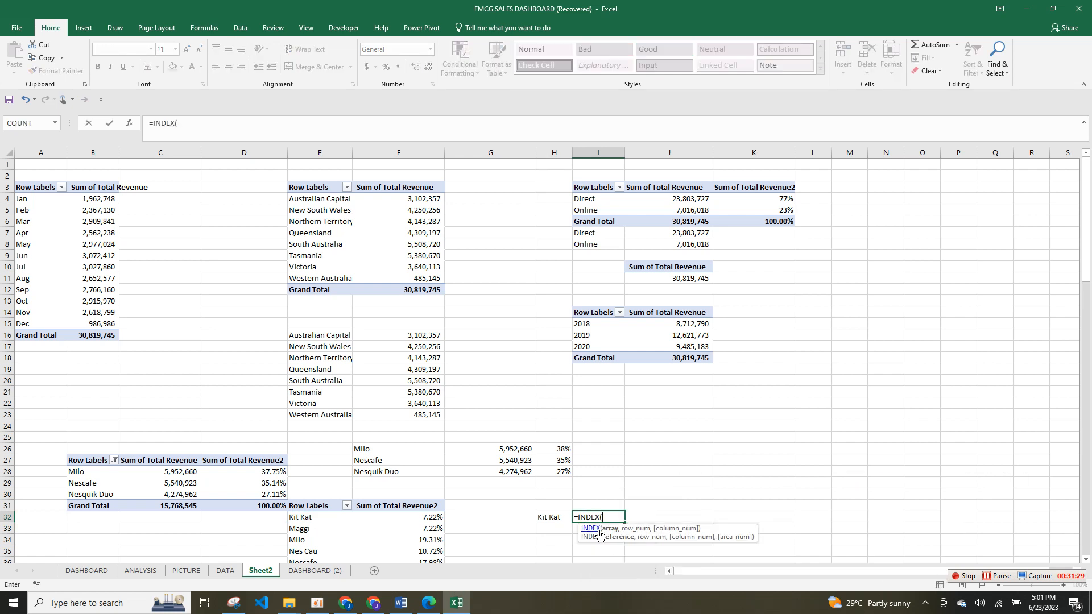
click(186, 570)
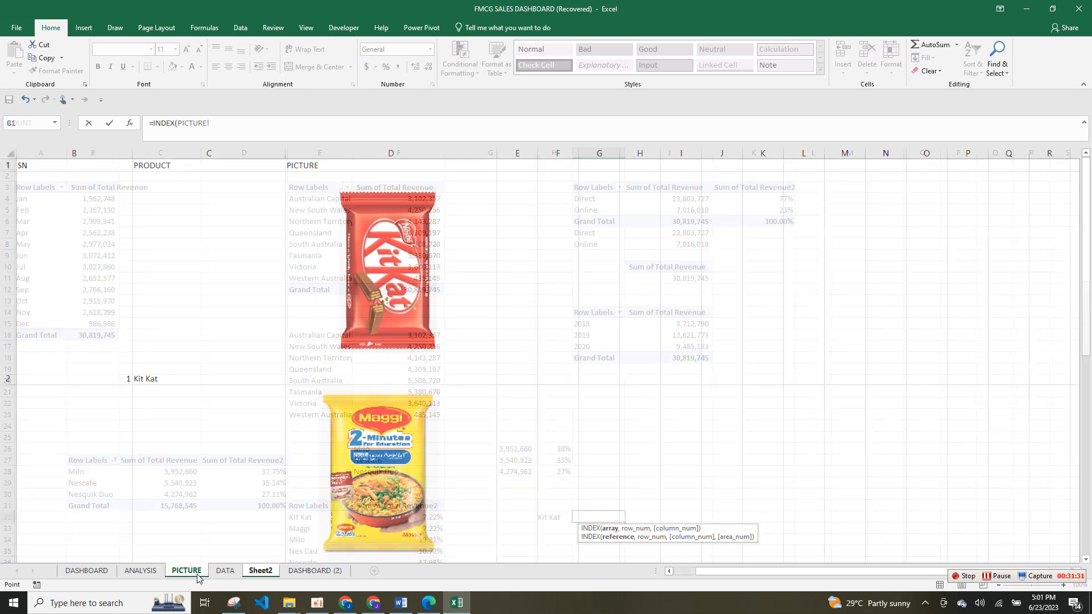
click(90, 282)
drag(91, 282, 362, 490)
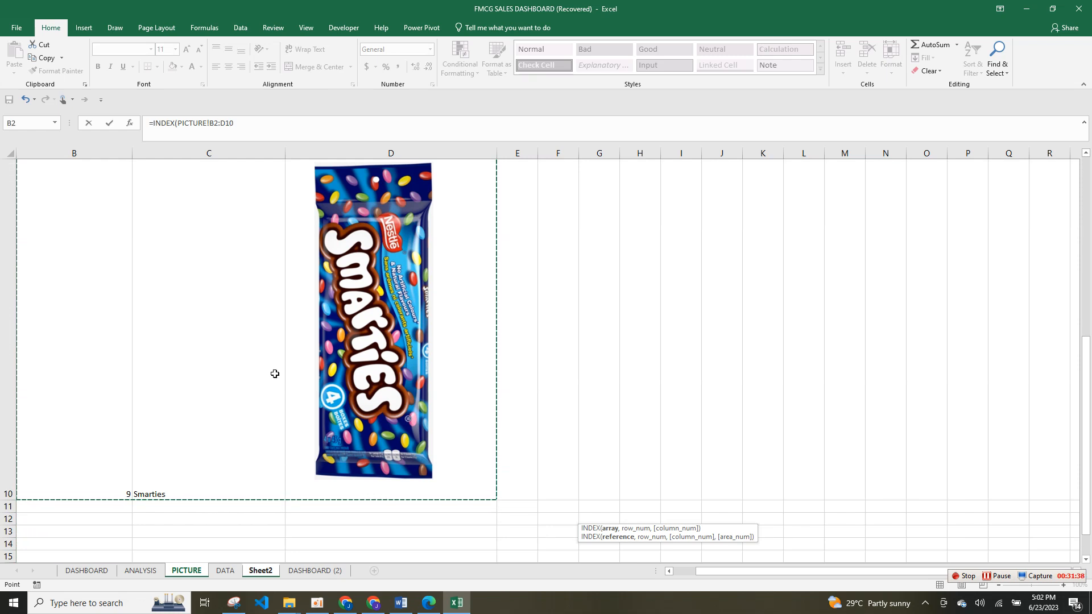
click(211, 122)
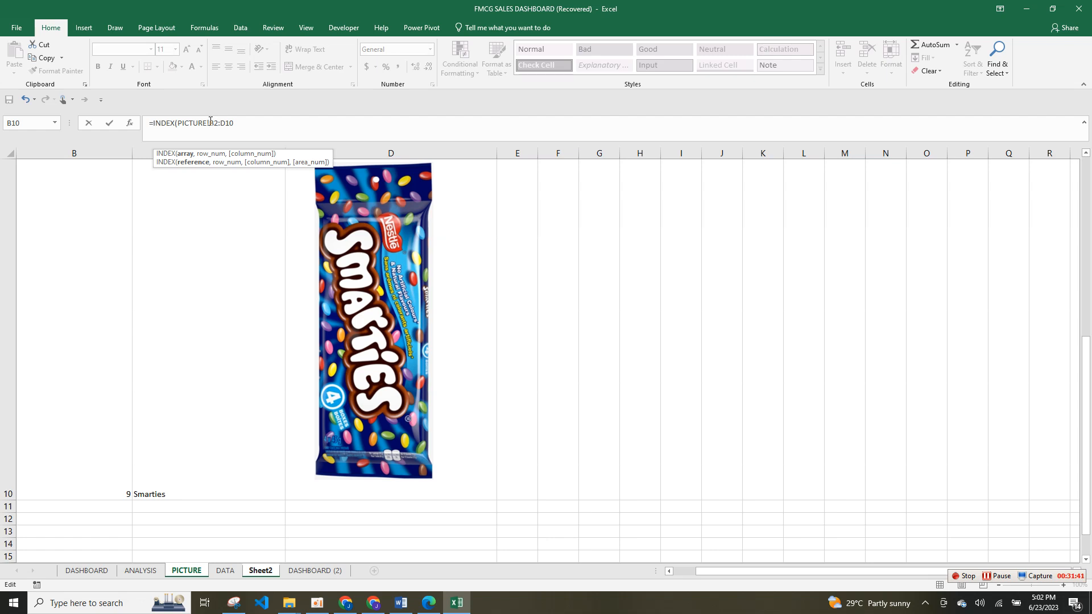
text($B$)
text($$)
key(BackSpace)
text($10,)
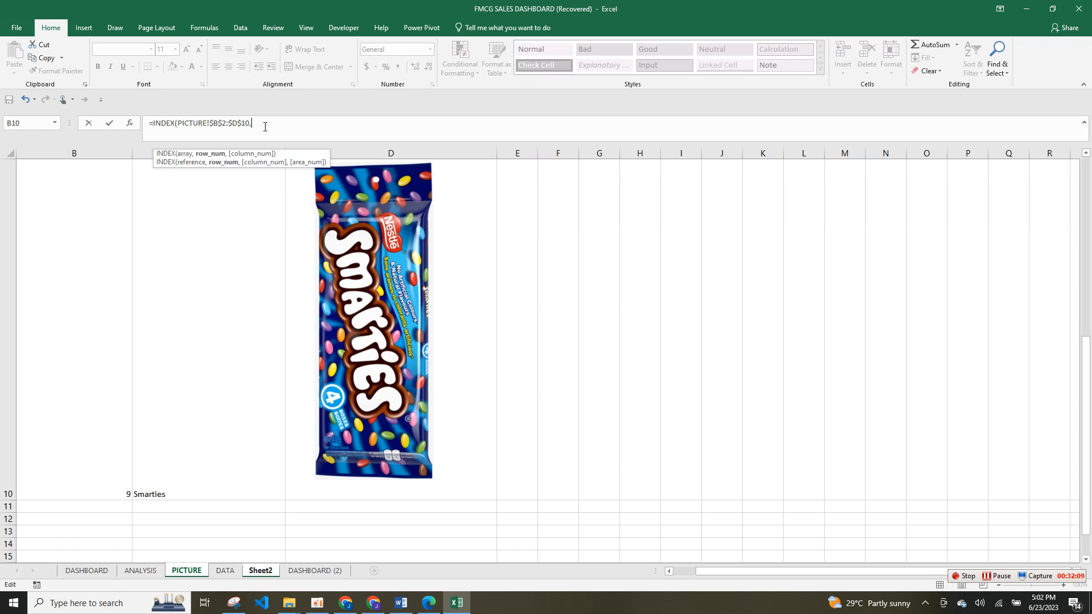
Step: Add a MATCH function as the INDEX row number, with Sheet2!$H$32 as its absolute lookup value
text(MATCH()
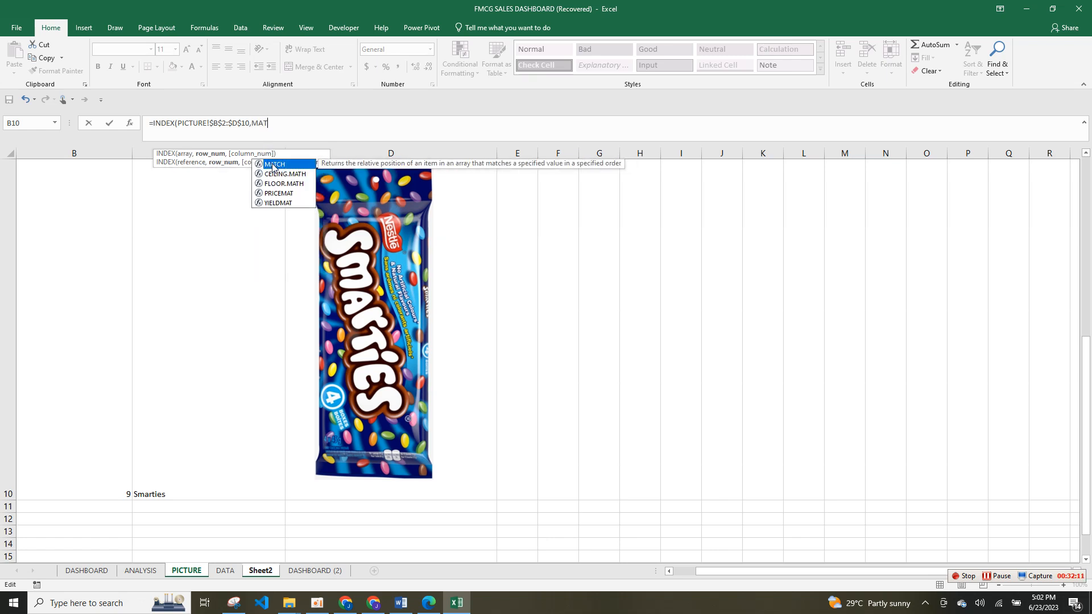
double_click(268, 165)
click(195, 575)
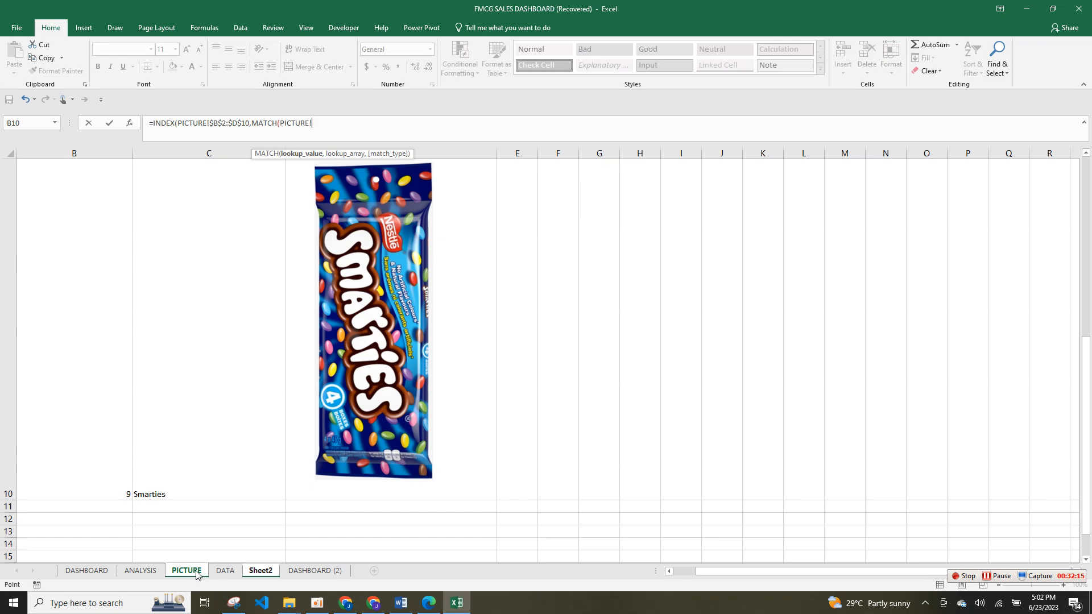
click(261, 571)
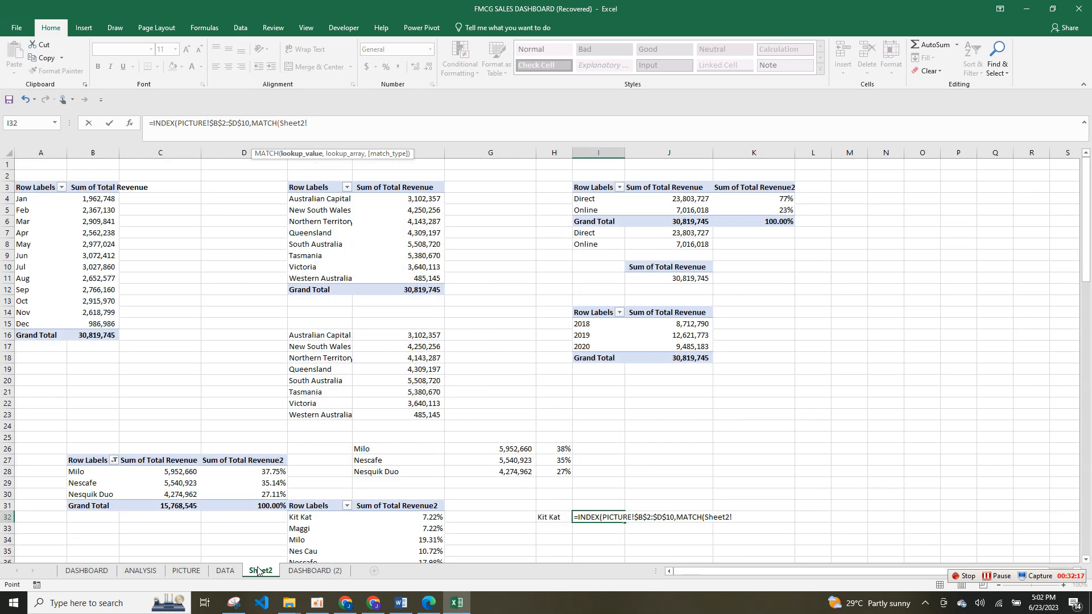
click(558, 515)
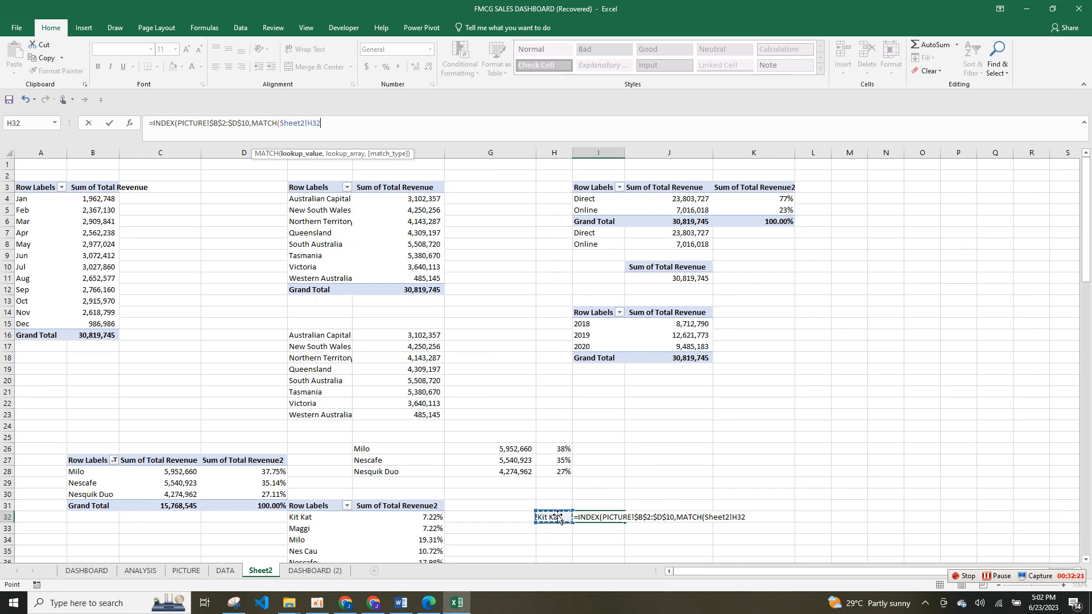
click(308, 123)
text($D$10)
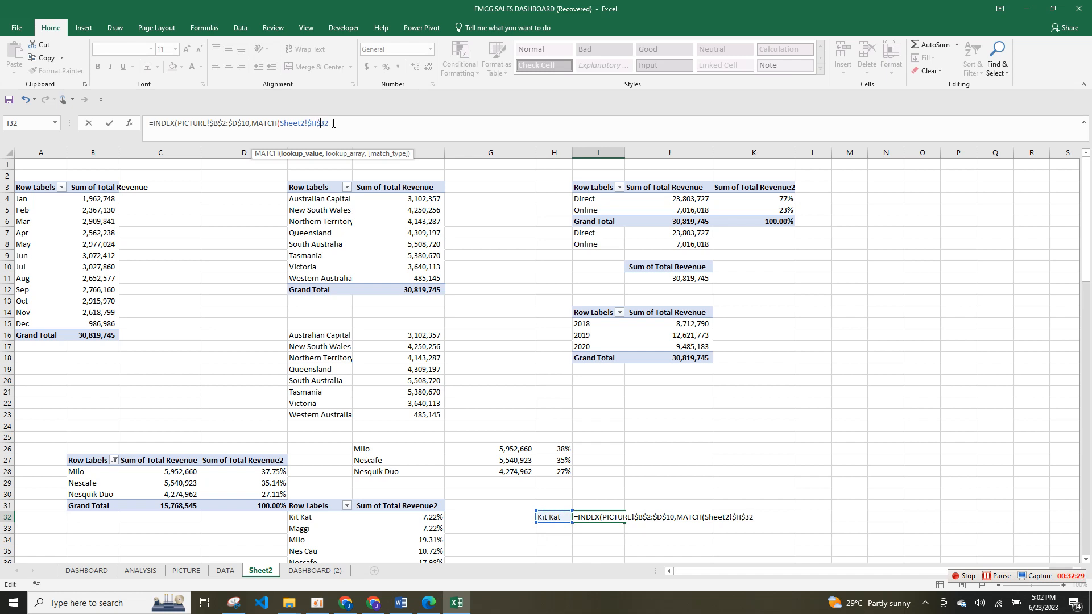
Step: Supply the product names on the PICTURE sheet as the MATCH lookup array, entered as PICTURE!$C2$:$C$10
text(,)
click(177, 573)
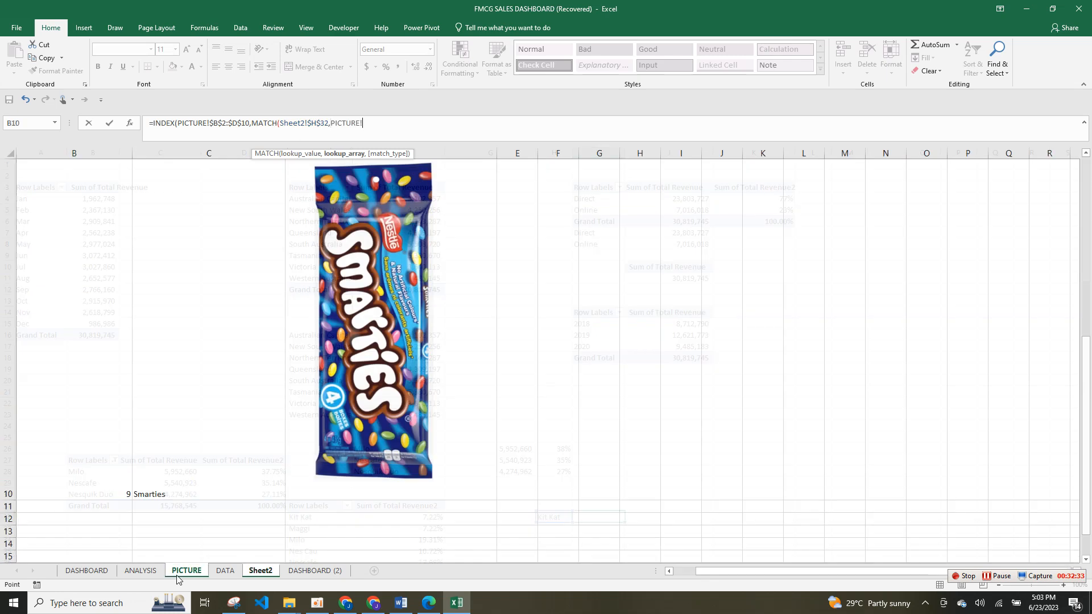
drag(1087, 374, 1087, 130)
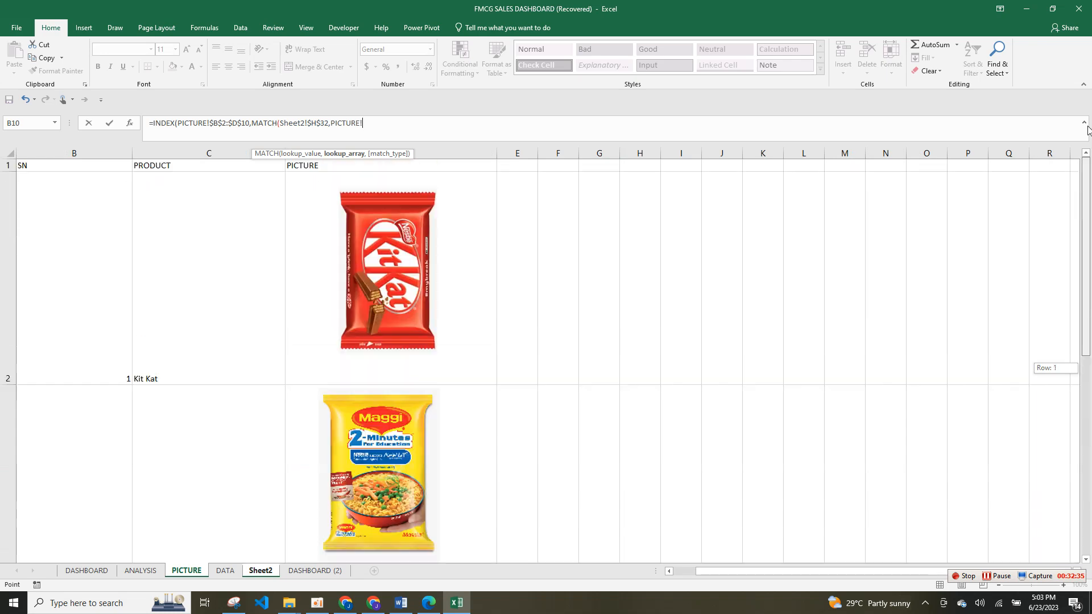
drag(205, 298, 269, 376)
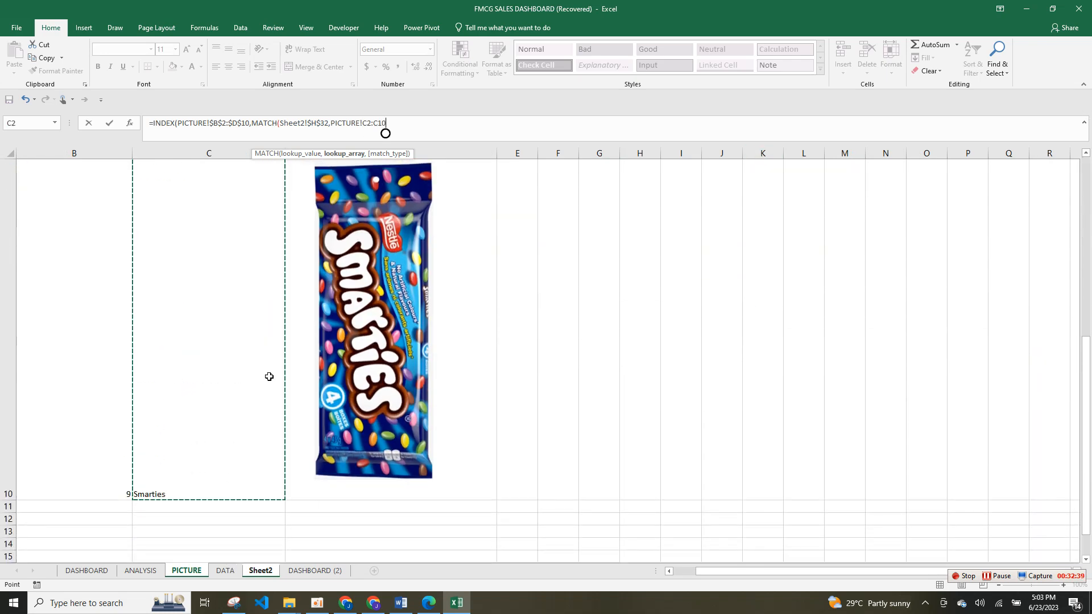
click(363, 122)
text($C2)
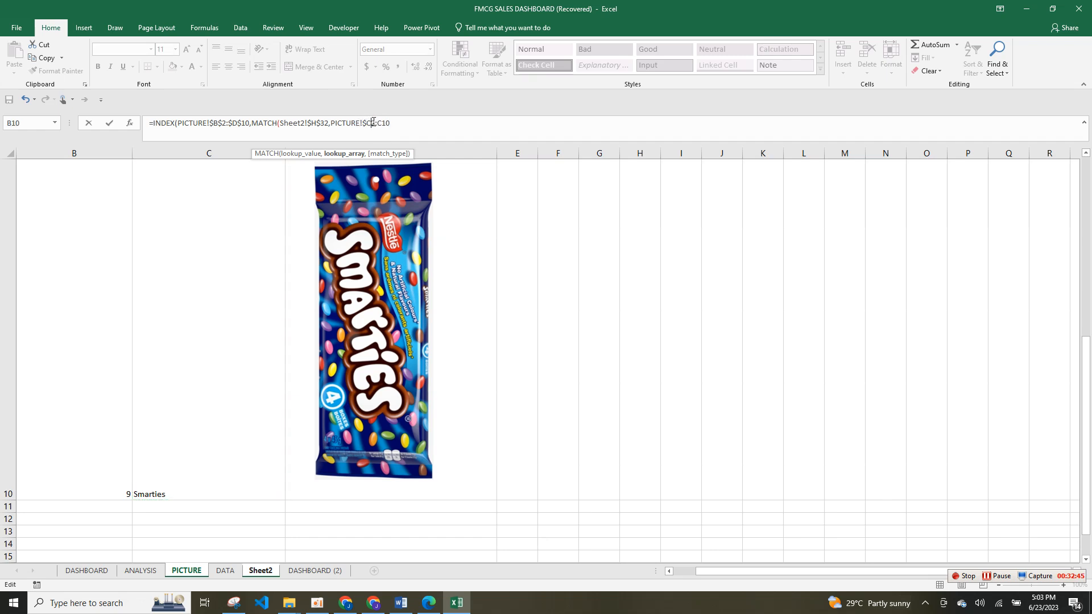
text($:$C$10,)
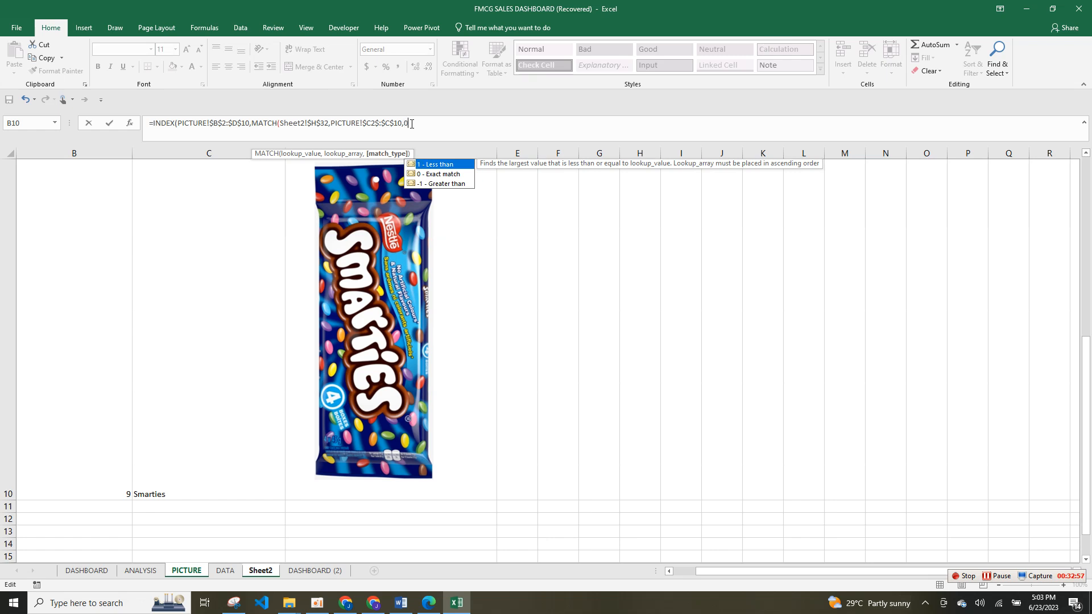
Step: Complete the formula with match type 0 and INDEX column number 3, and submit it
text(0))
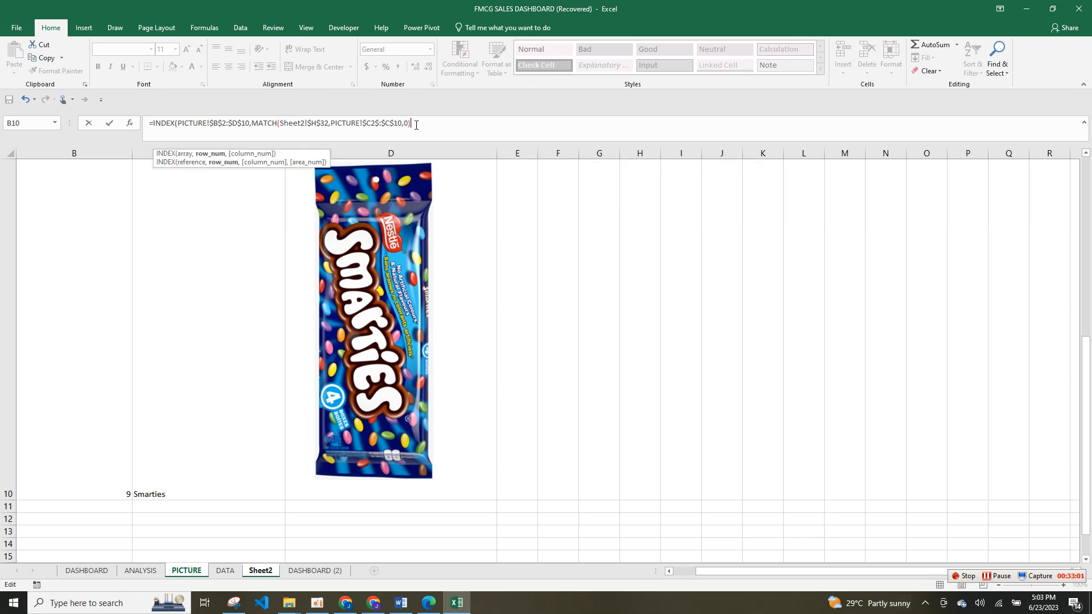
text(,)
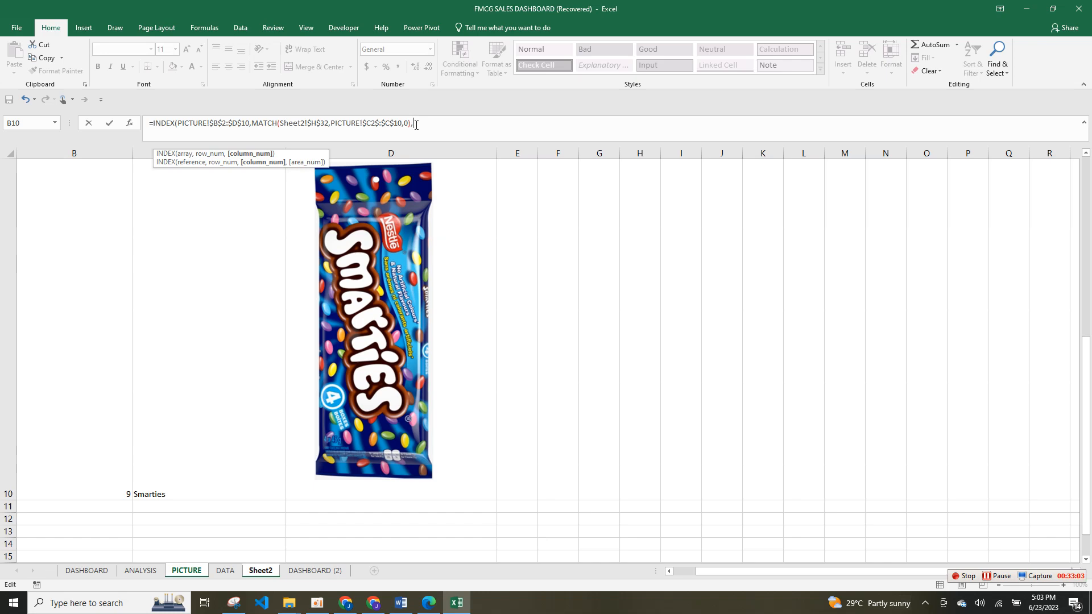
text(3))
key(Return)
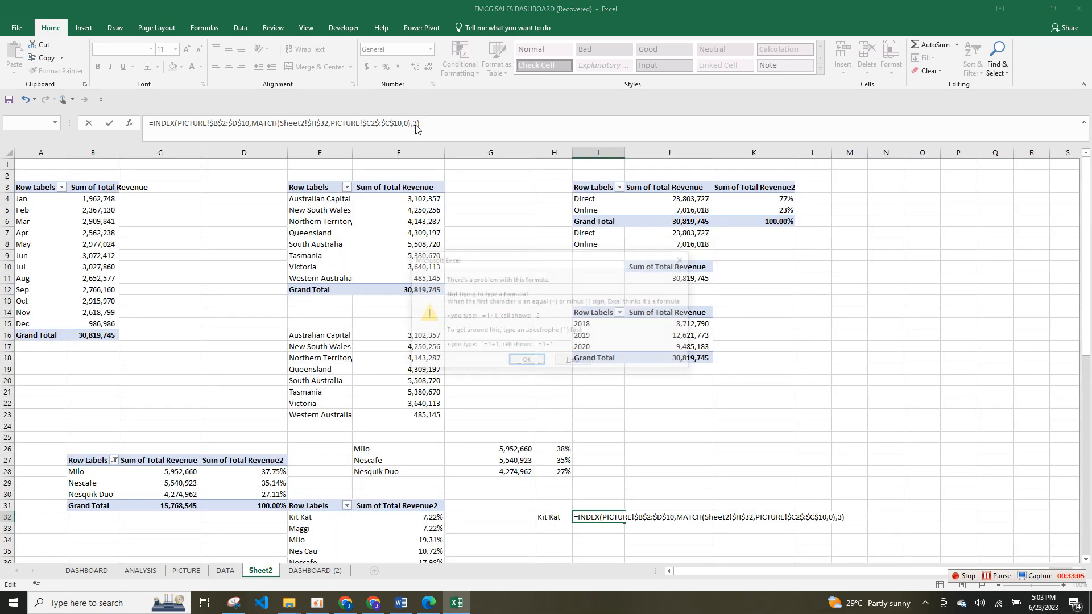
click(528, 361)
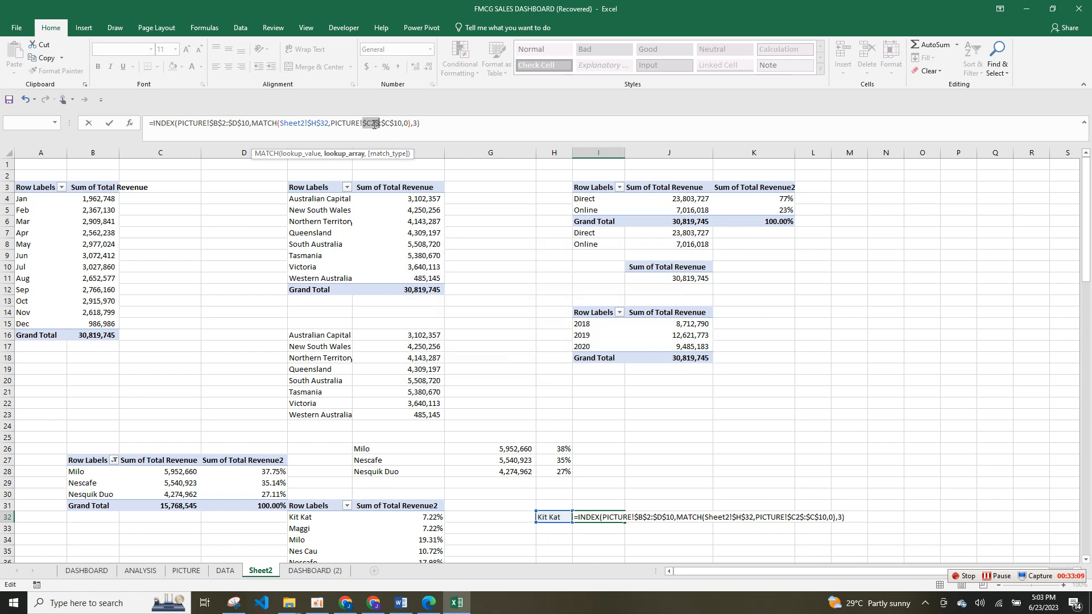
Step: Try to enter the formula without the $C2$ reference, and undo that deletion
key(BackSpace)
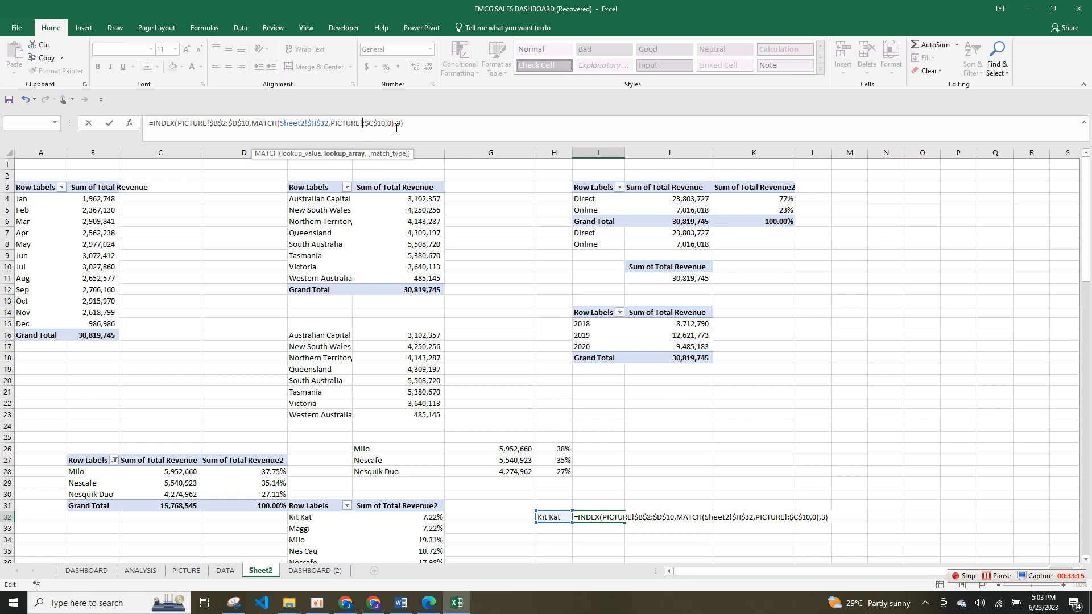
key(Return)
click(524, 359)
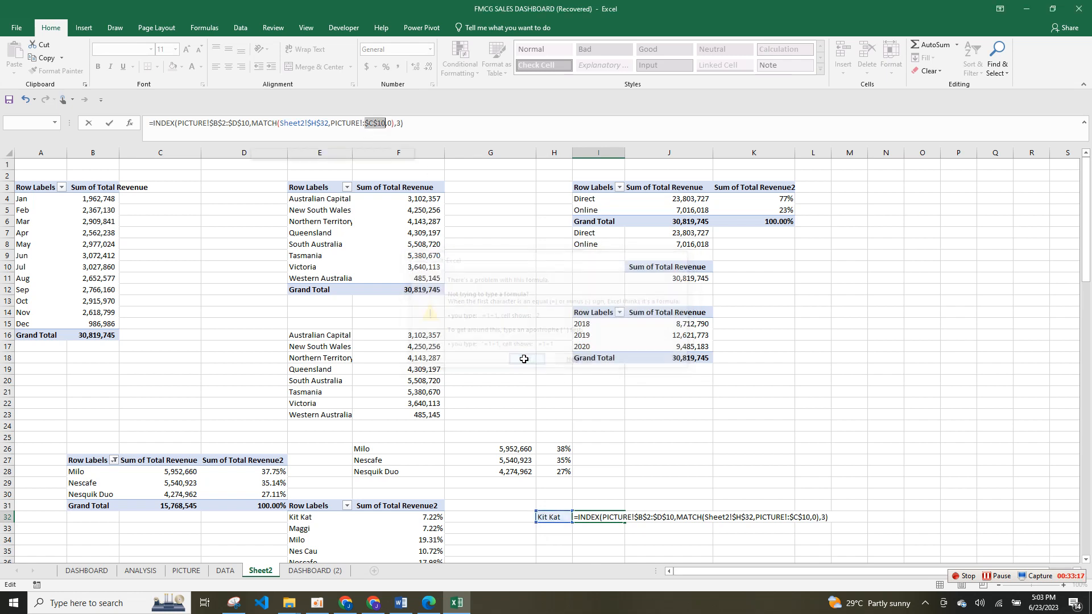
key(ctrl+z)
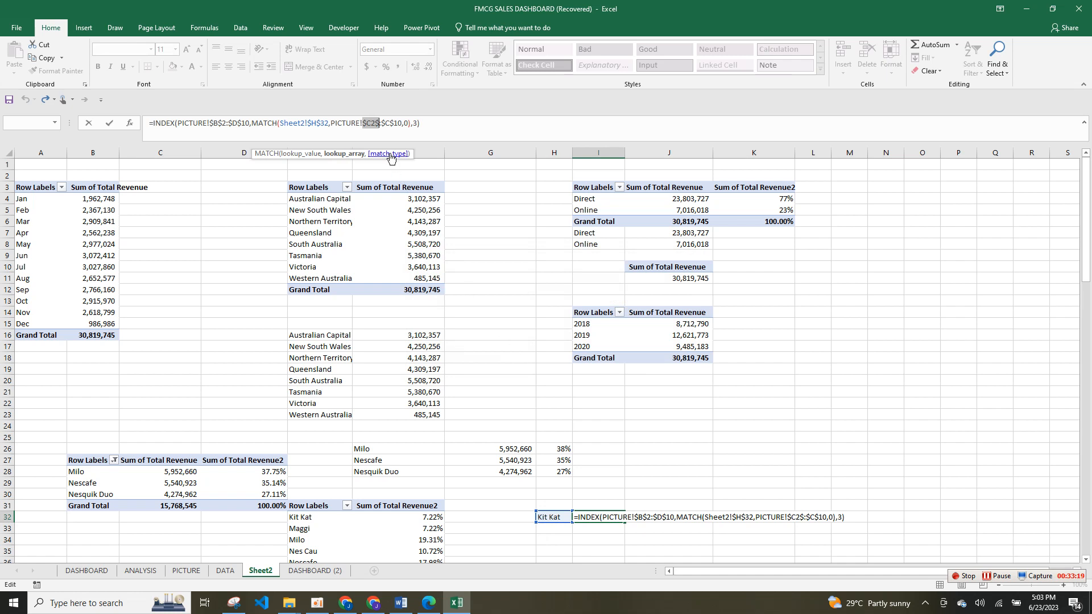
Step: Correct the start of the MATCH lookup array to $C$2 and enter the formula in I32
click(379, 123)
key(BackSpace)
key(Return)
Step: Copy the complete INDEX/MATCH formula text from cell I32 and leave the cell's formula as it is
click(620, 517)
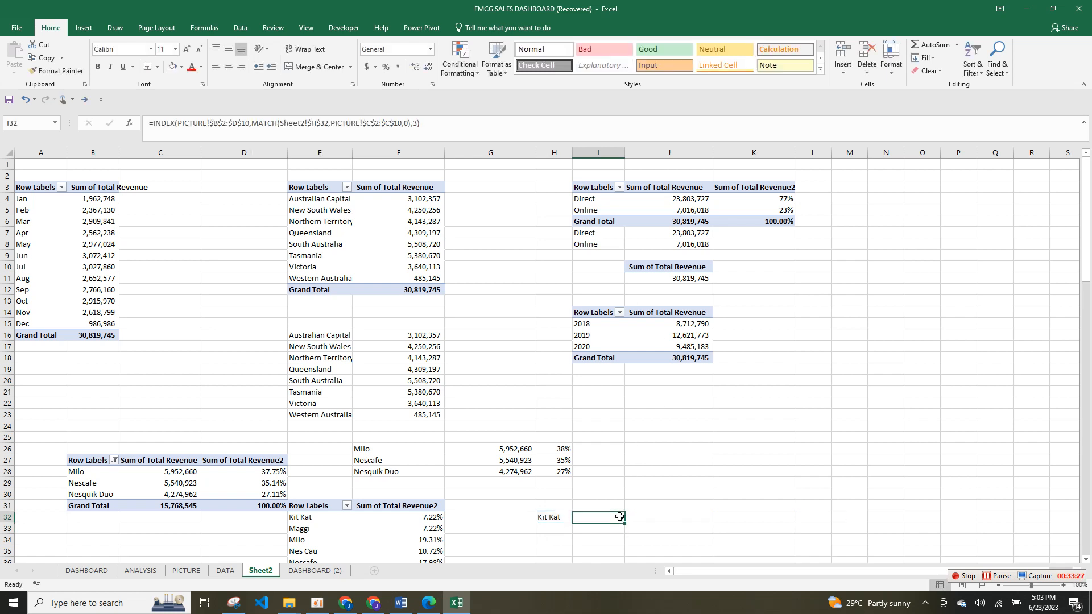
drag(430, 127, 146, 138)
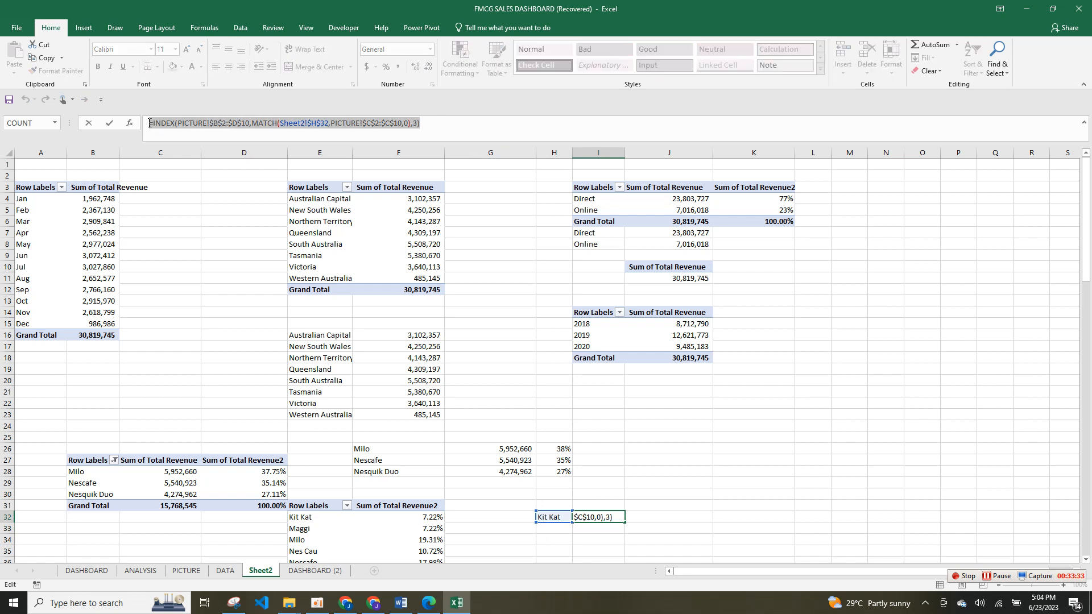
key(Return)
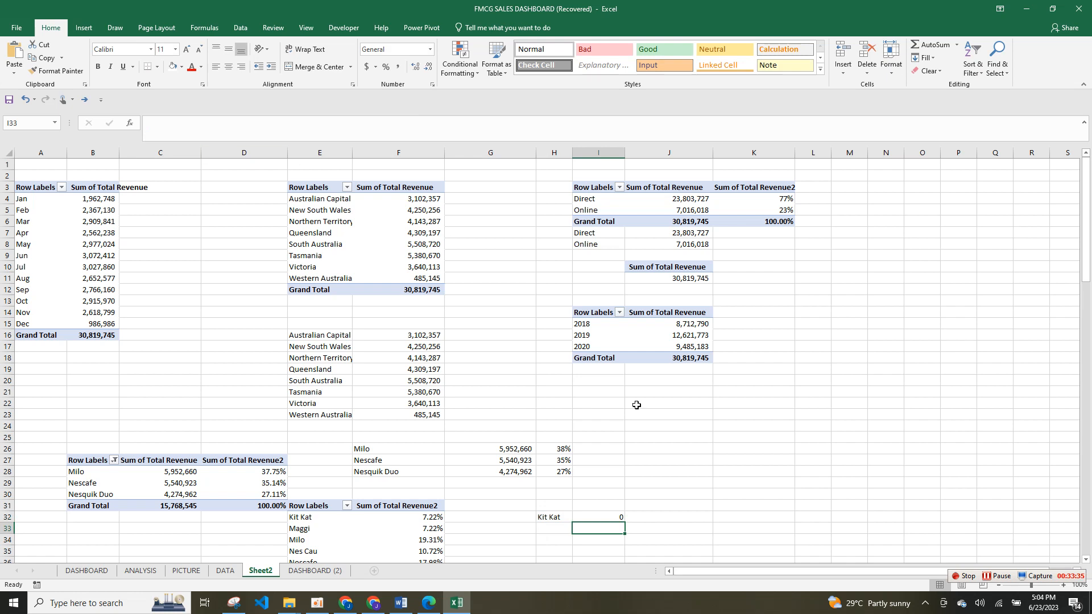
Step: Delete the defined name FFF in the Name Manager
click(214, 30)
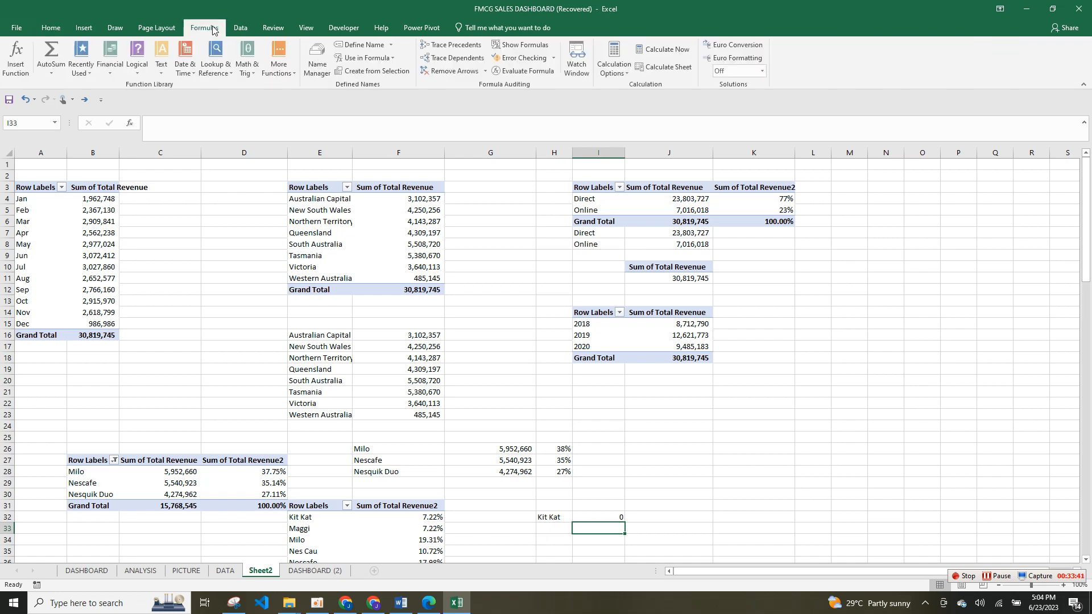
click(316, 68)
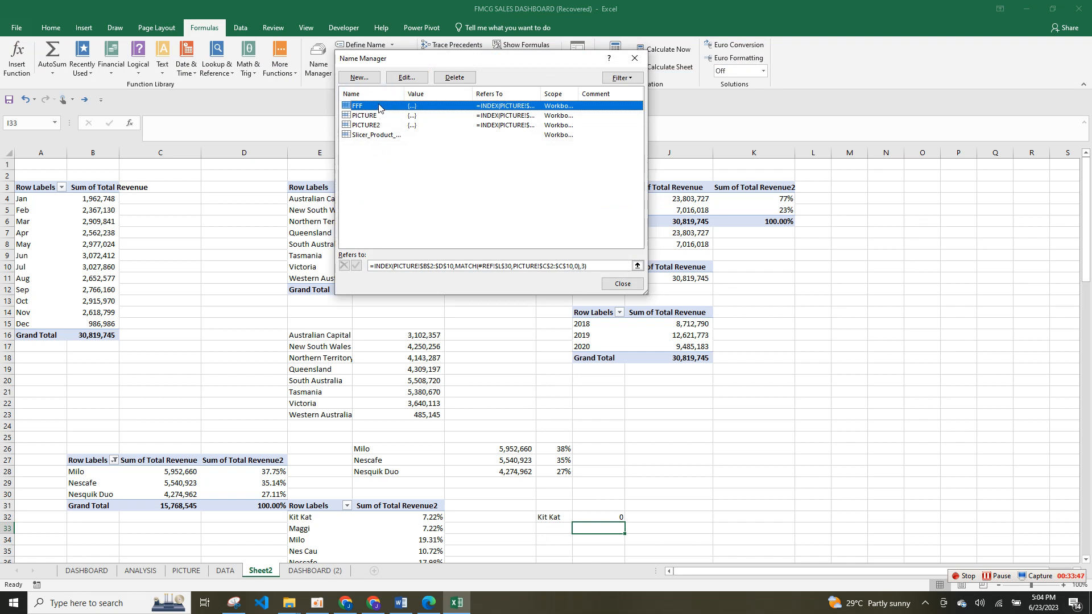
click(447, 78)
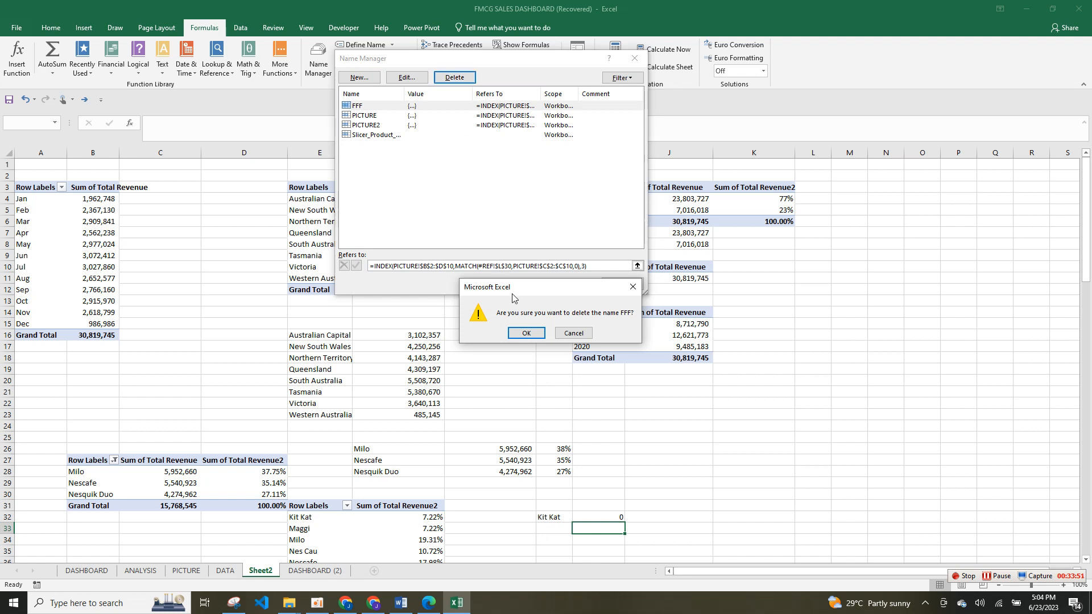
click(523, 328)
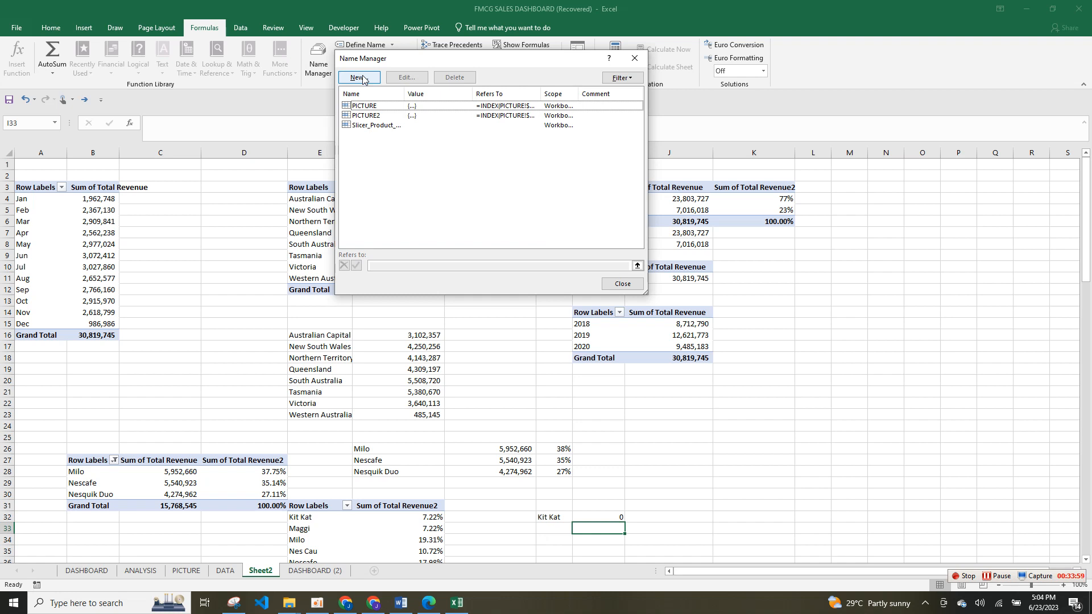
Step: Create a workbook-scoped name FMCG that refers to the copied INDEX/MATCH formula, and close the Name Manager
click(360, 78)
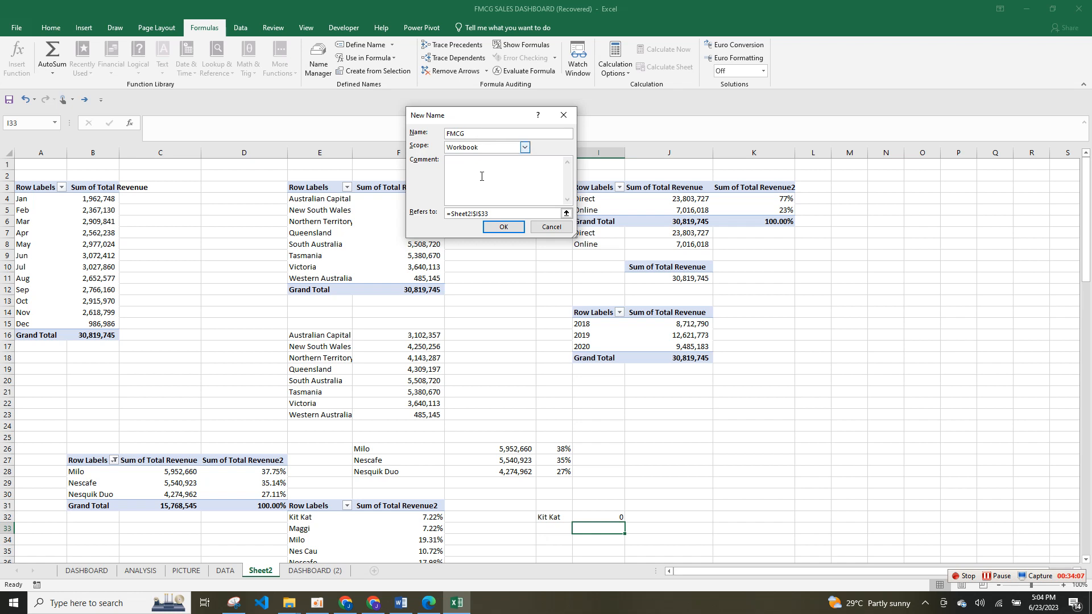
click(455, 214)
drag(446, 214, 489, 212)
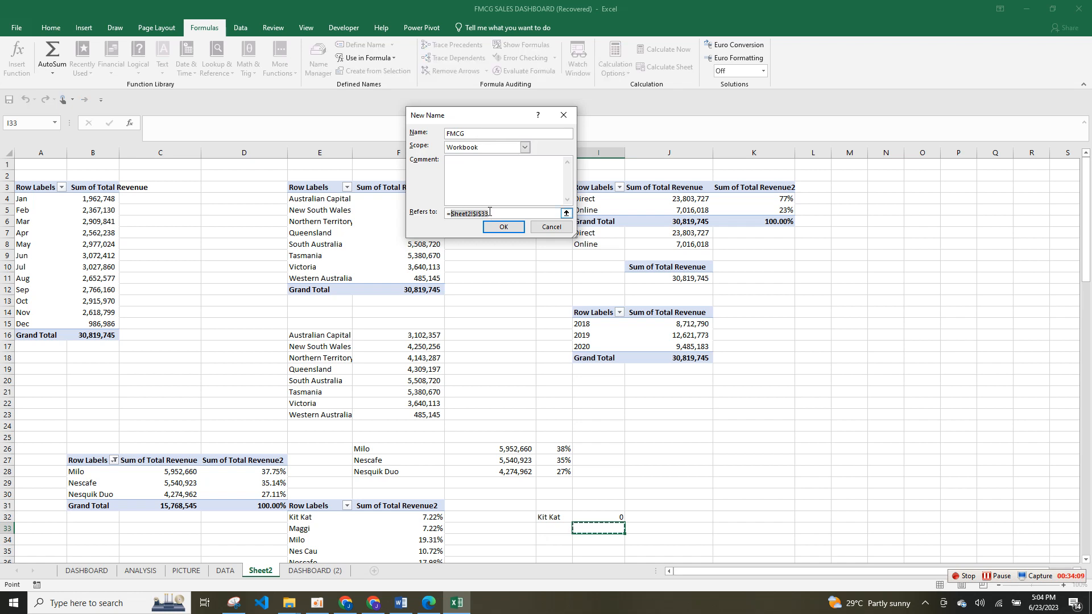
key(BackSpace)
key(ctrl+v)
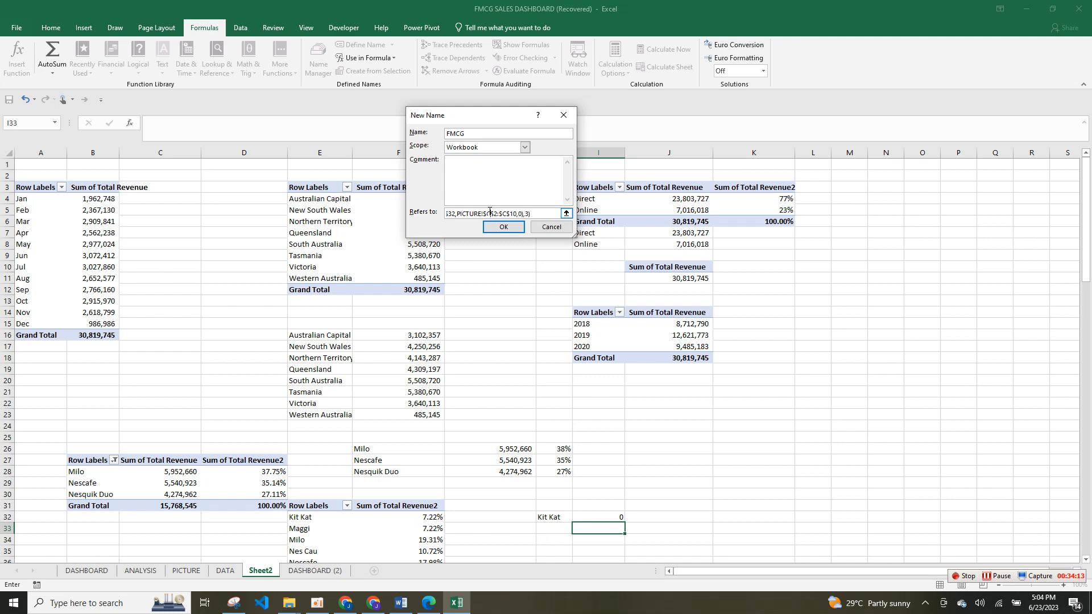
click(504, 227)
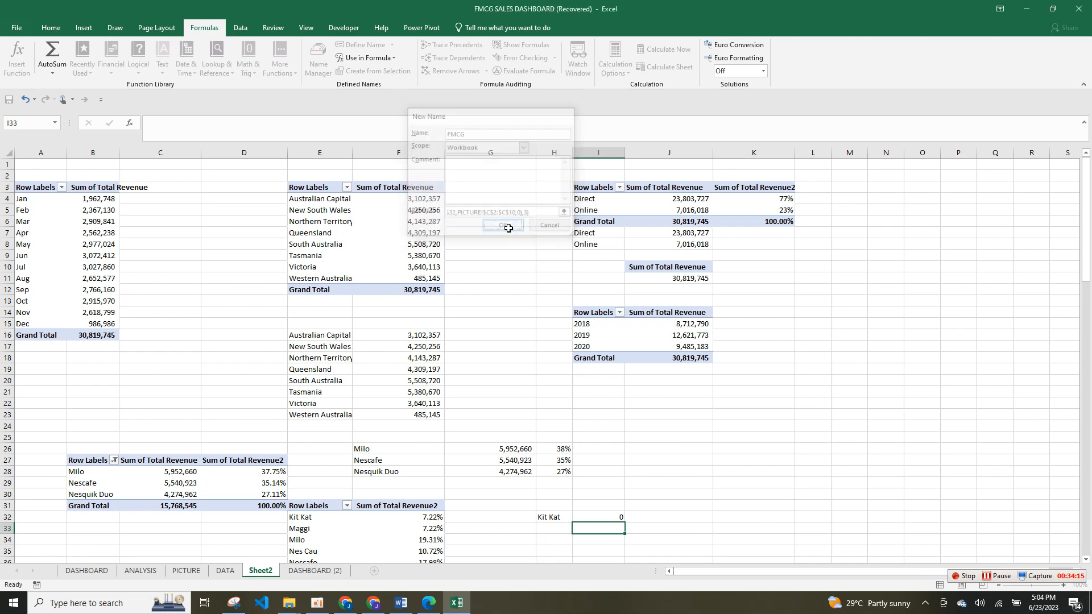
click(632, 57)
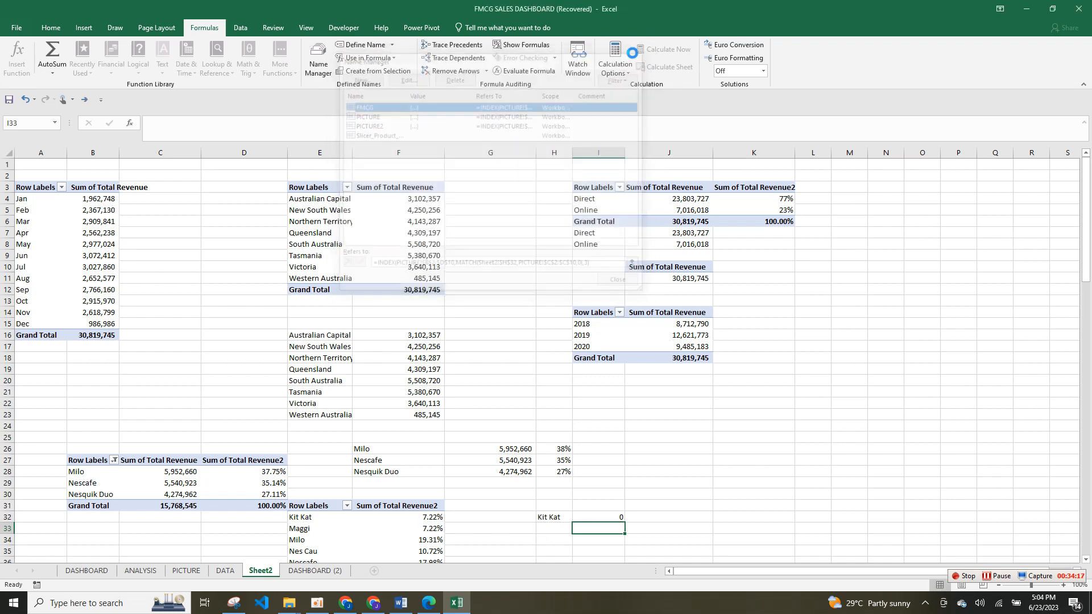
click(597, 516)
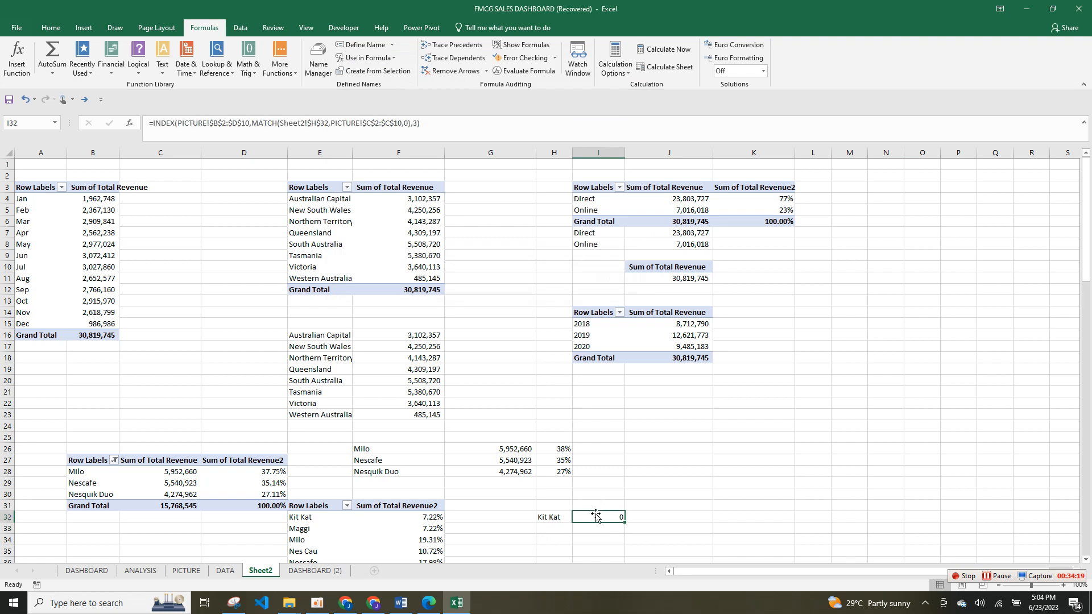
key(ctrl+c)
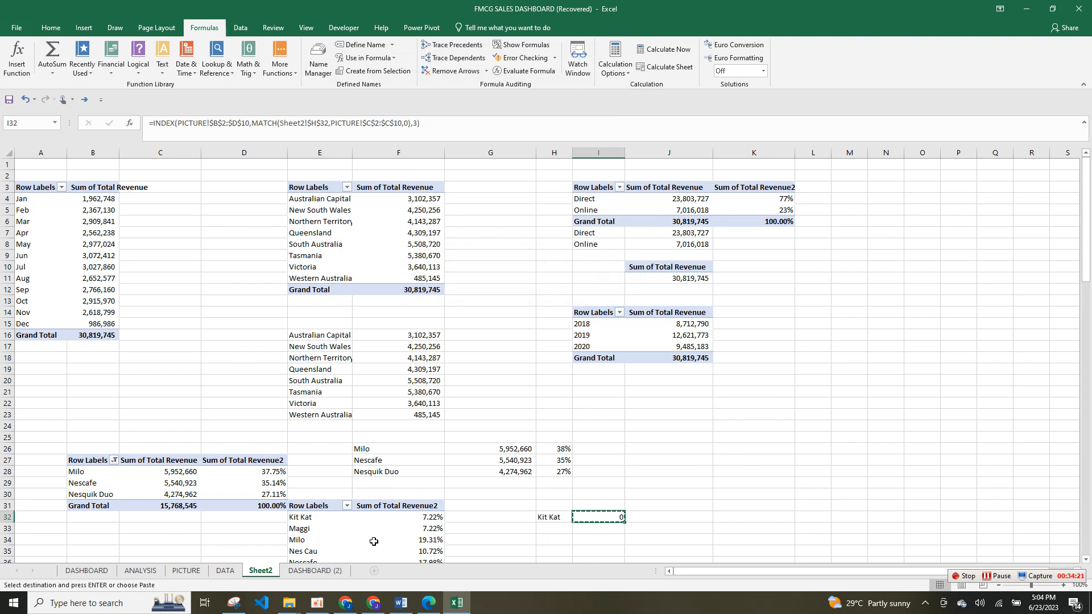
click(296, 573)
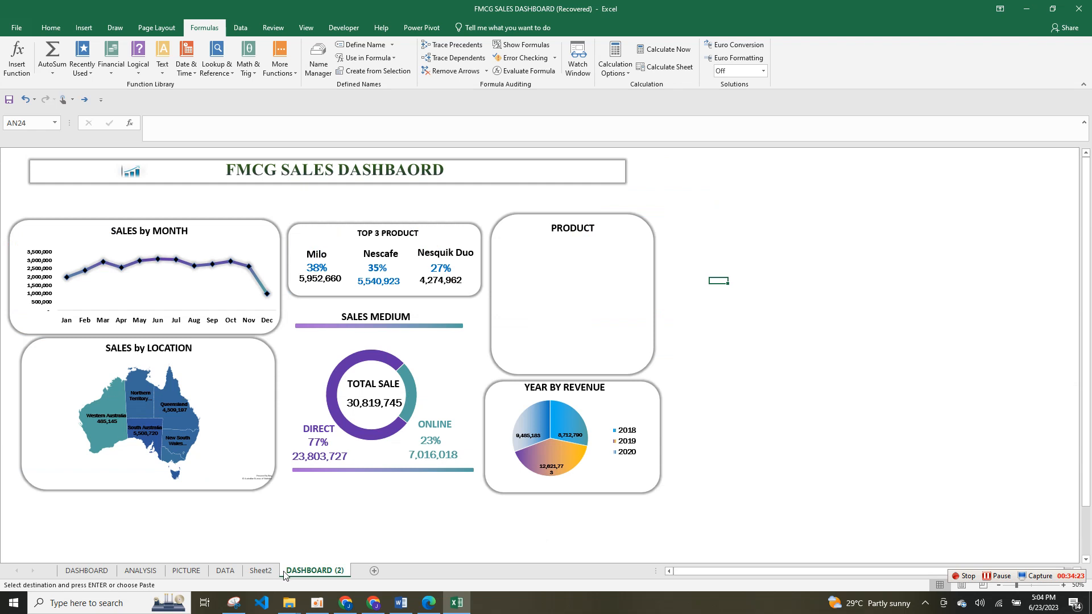
Step: Copy cell D2 with the Kit Kat picture on the PICTURE sheet
click(197, 573)
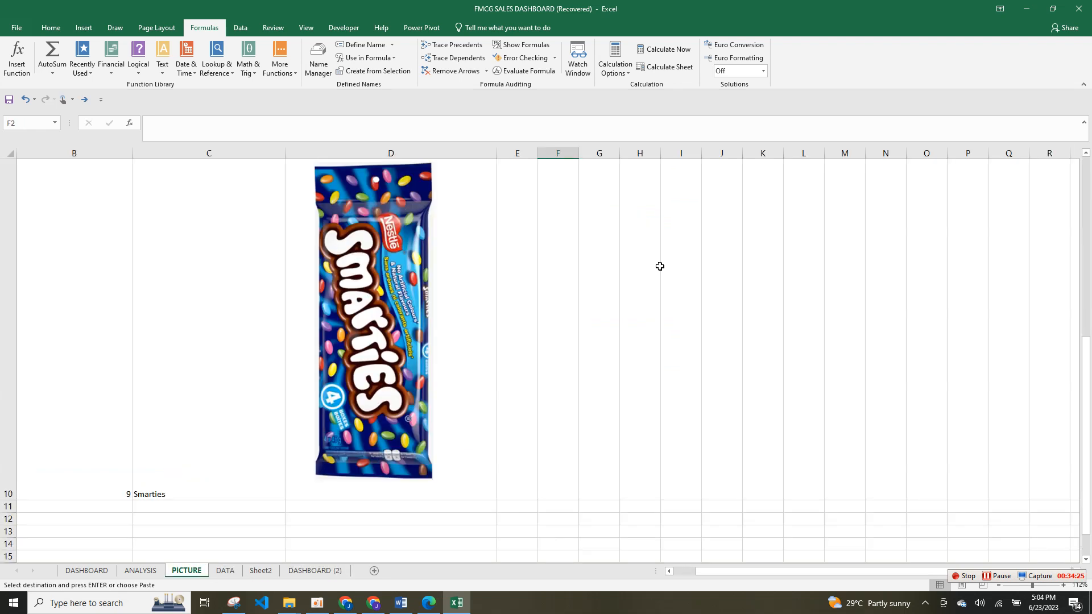
drag(1083, 367, 1082, 369)
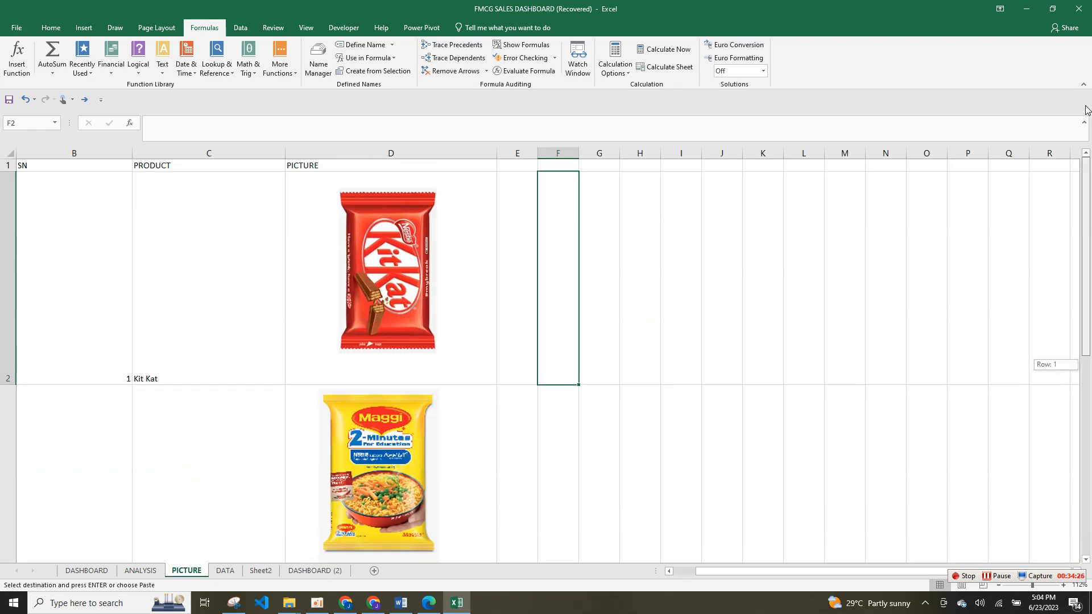
click(490, 251)
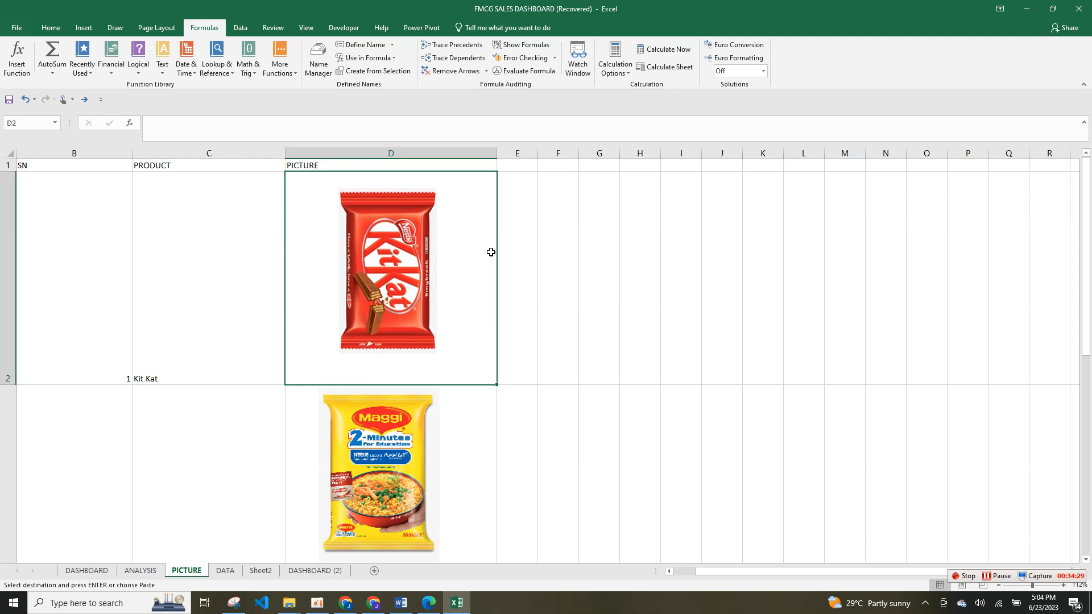
key(ctrl+c)
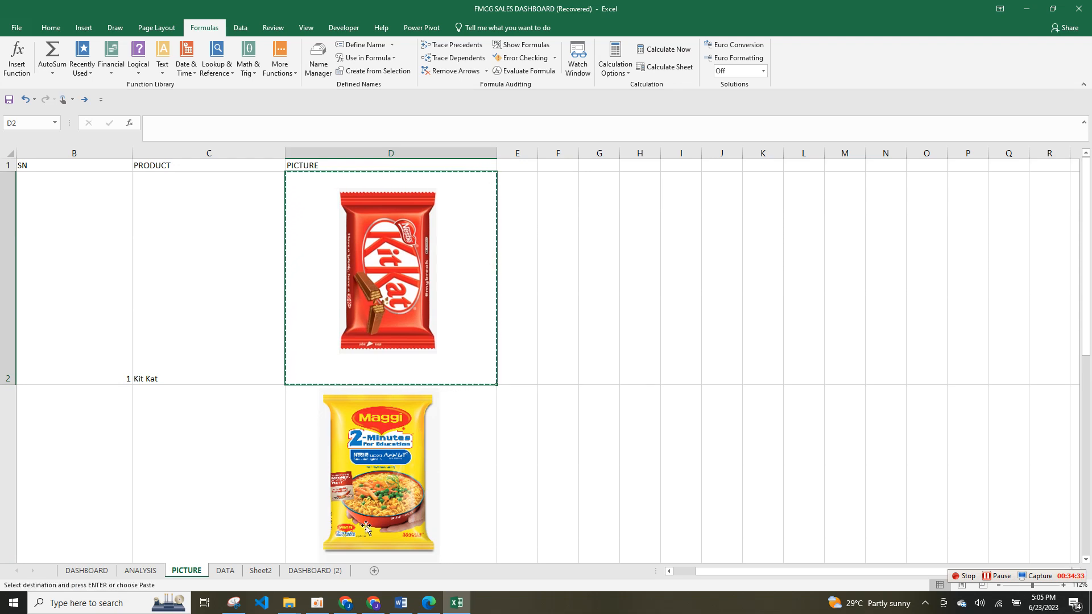
Step: Paste the copied cell as a linked picture at K21 on Sheet2 and move it up beside the year revenue pivot table
click(265, 571)
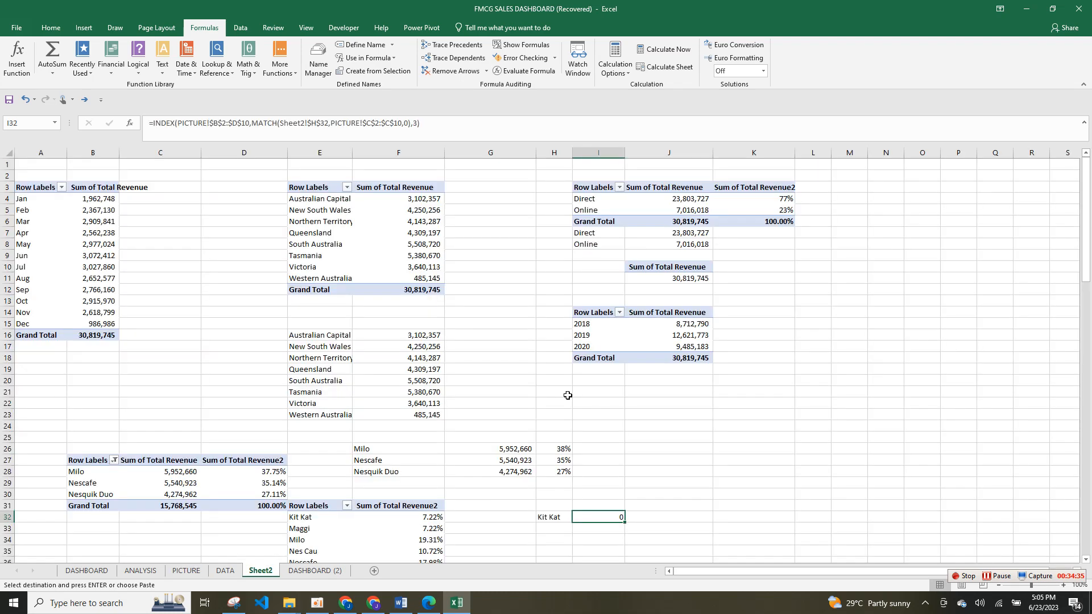
click(743, 392)
right_click(743, 391)
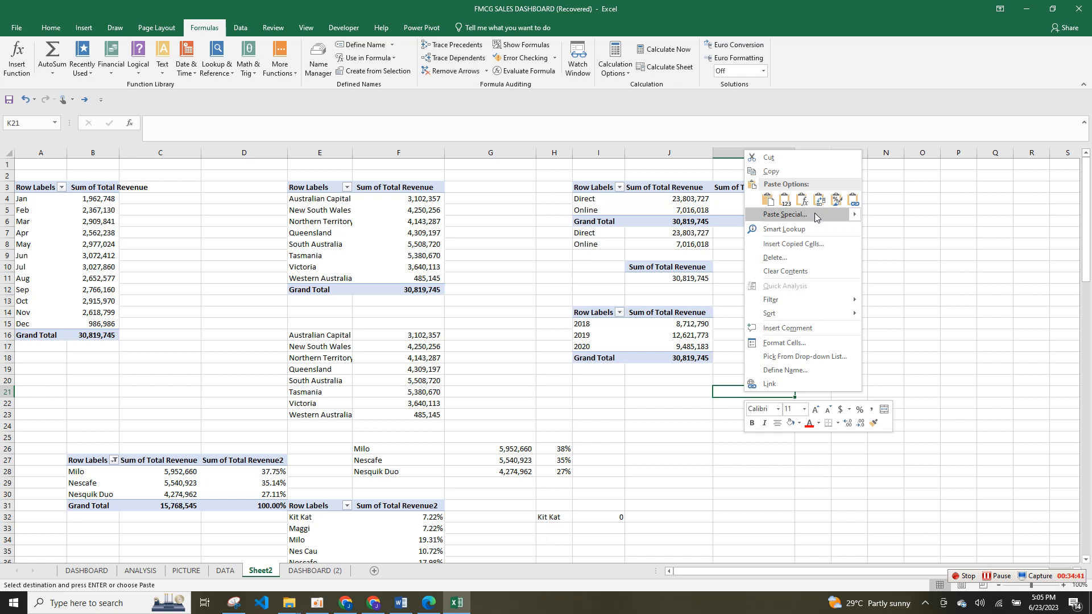
mouse_move(855, 213)
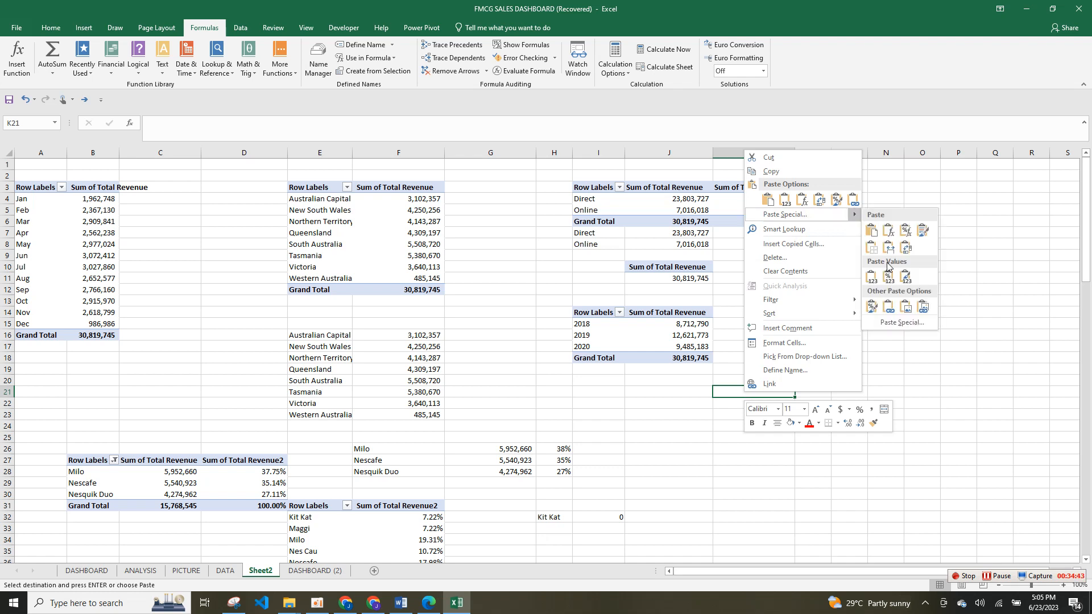
click(923, 307)
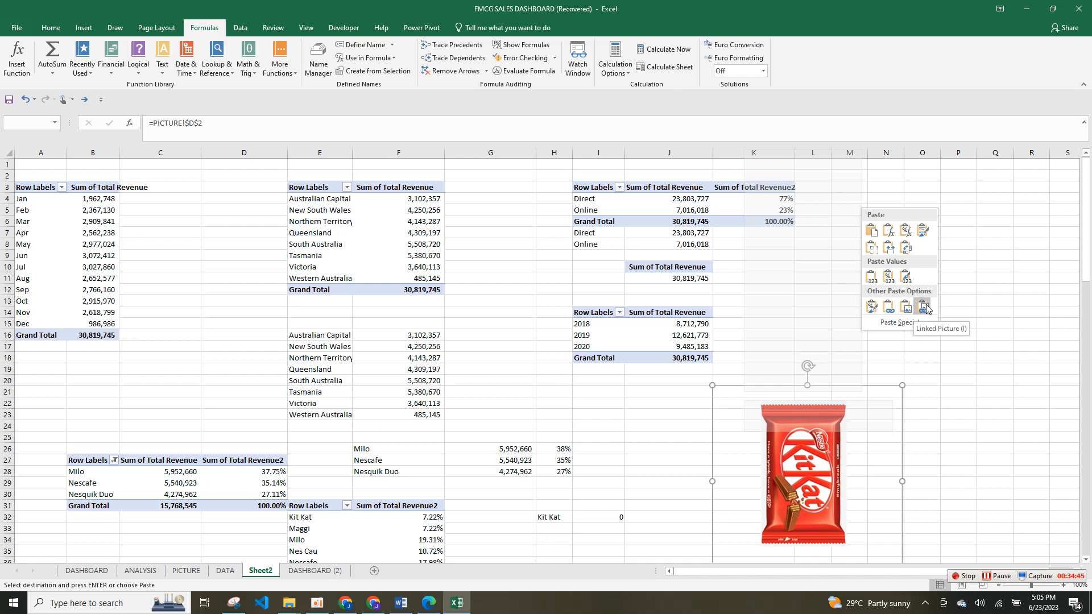
click(923, 307)
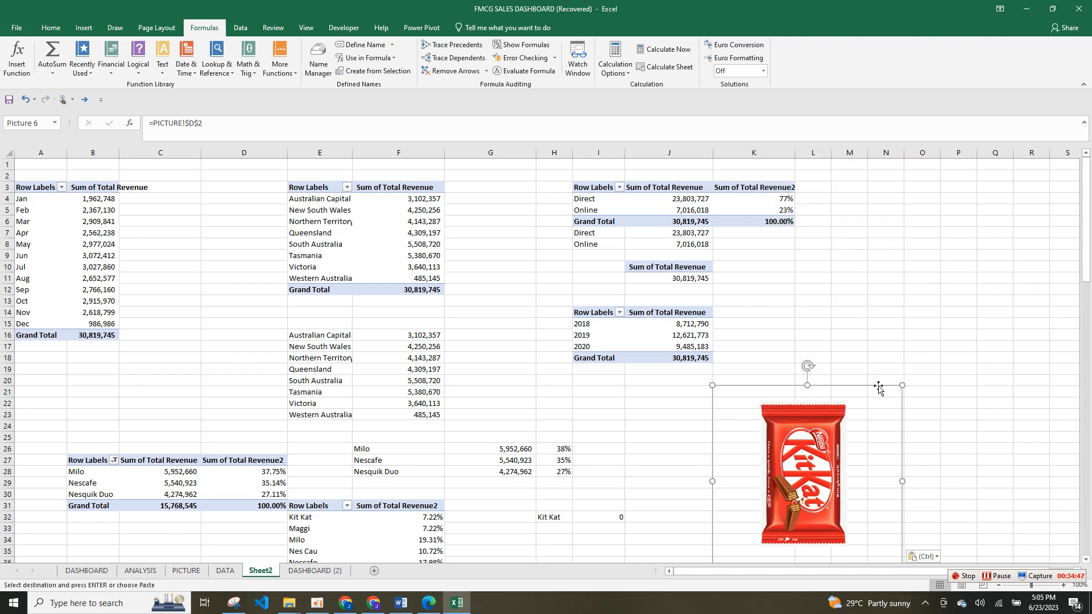
drag(878, 385, 891, 232)
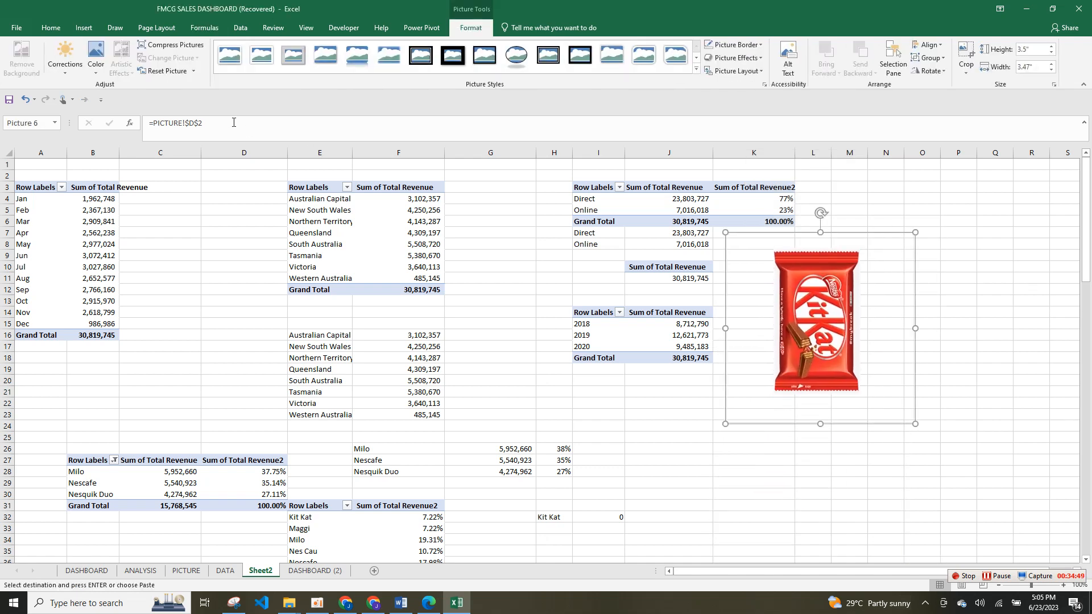
Step: Replace the linked picture's cell reference with the defined name, entering =FMCG as its formula
drag(203, 124, 161, 123)
key(BackSpace)
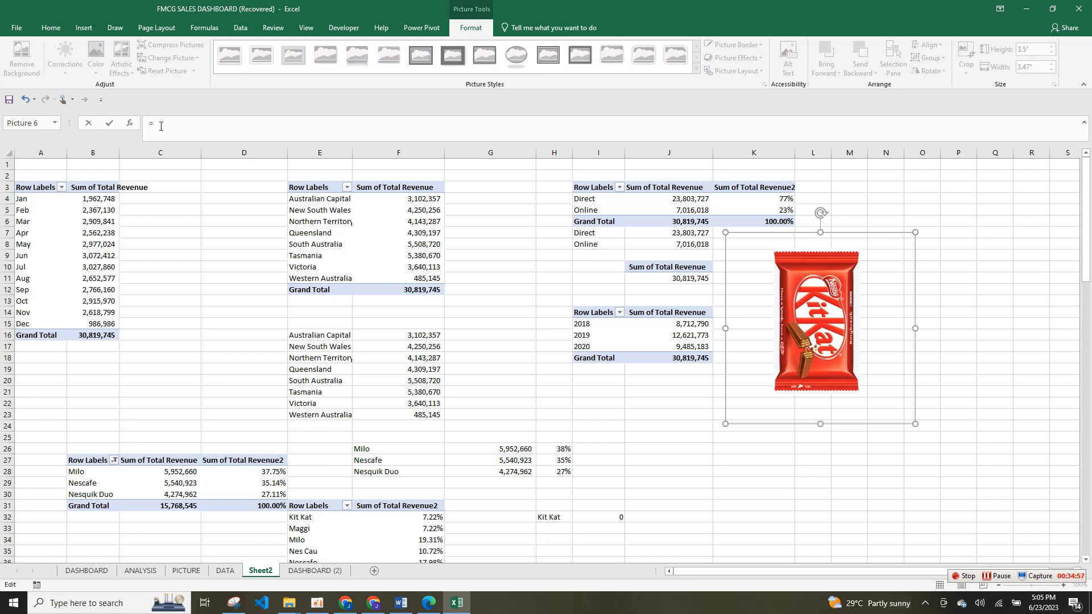
text(FM)
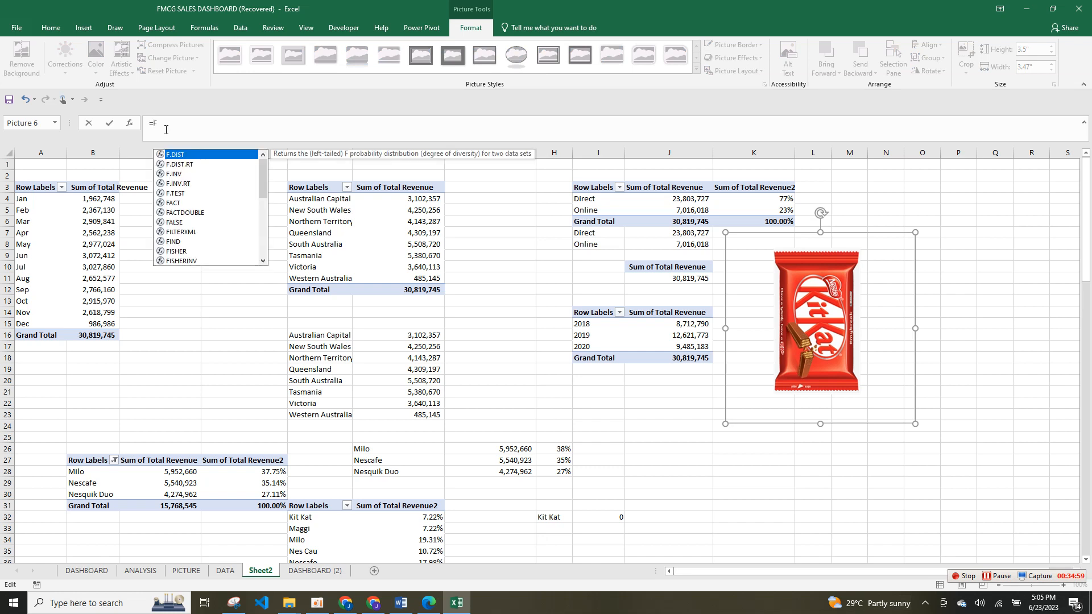
key(BackSpace)
drag(263, 193, 243, 132)
text(MCG)
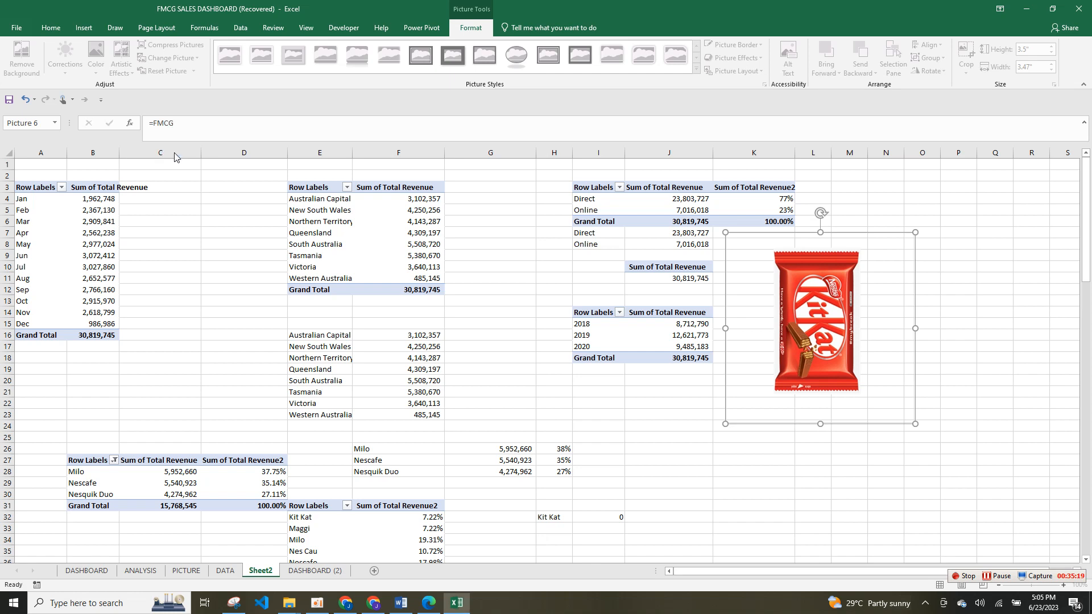
key(Return)
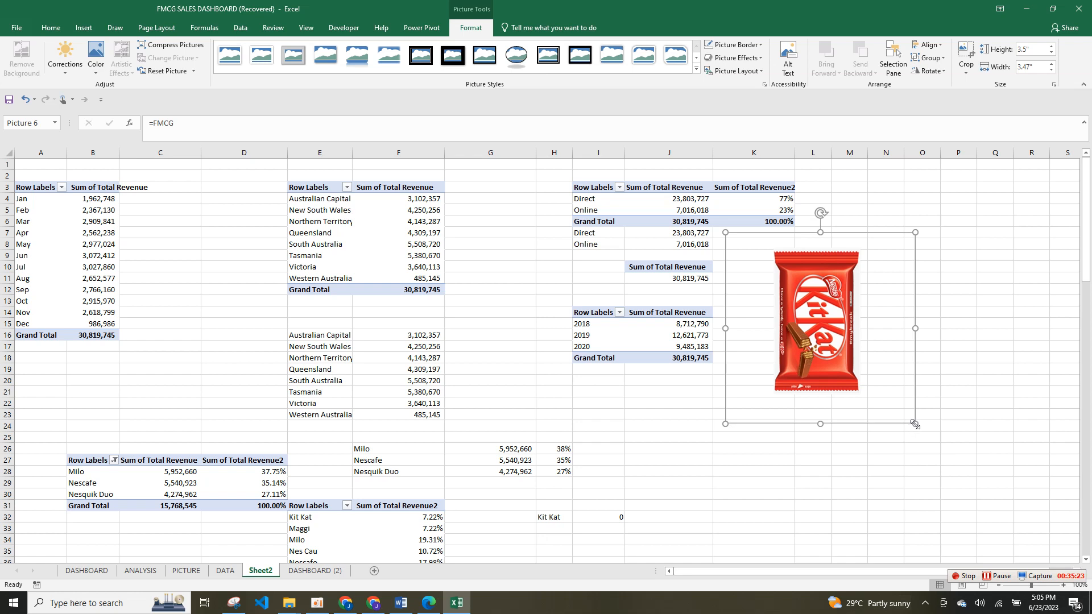
Step: Cut the linked picture from Sheet2, paste it on DASHBOARD (2), and fit it inside the PRODUCT panel
key(Delete)
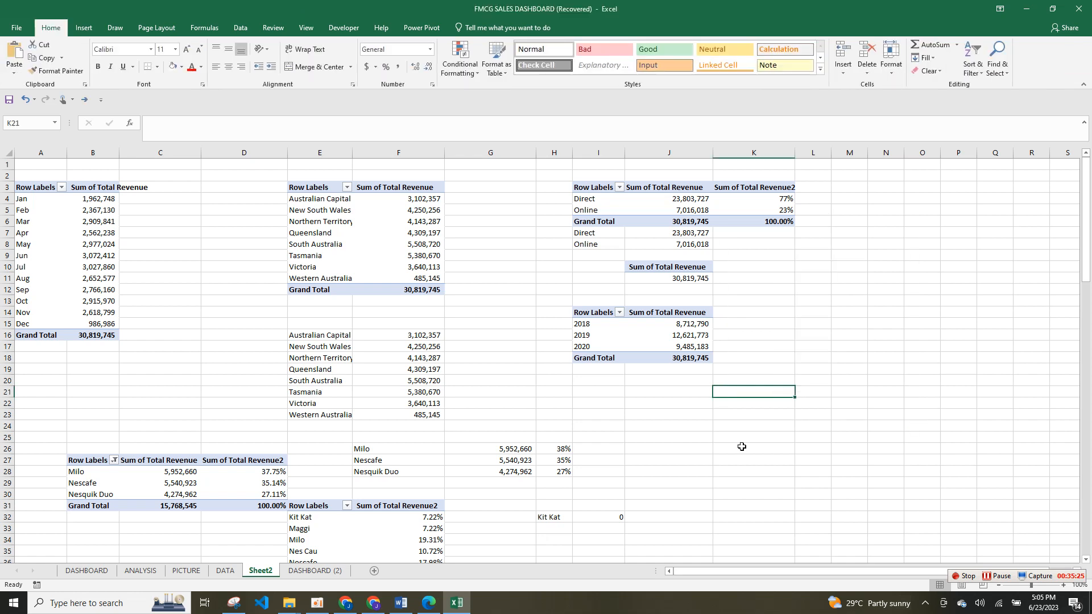
click(332, 572)
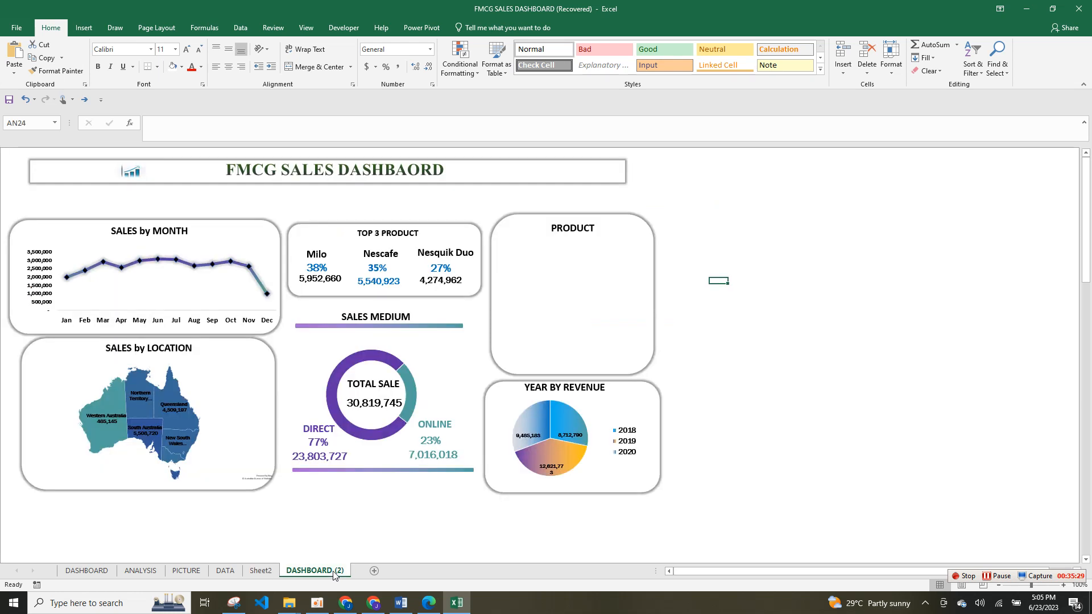
right_click(576, 340)
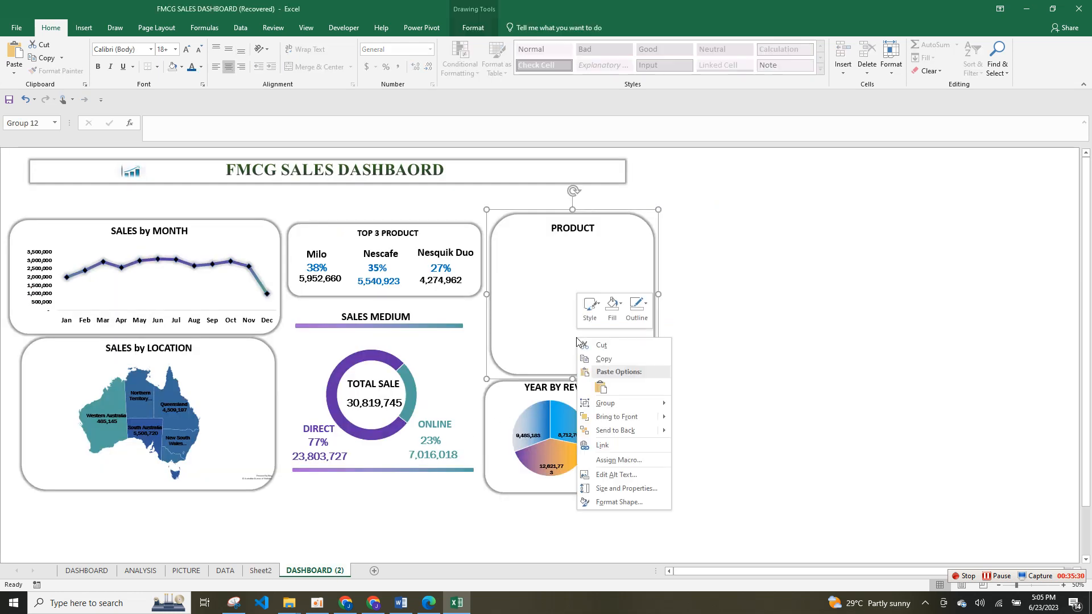
click(600, 388)
drag(577, 304, 621, 353)
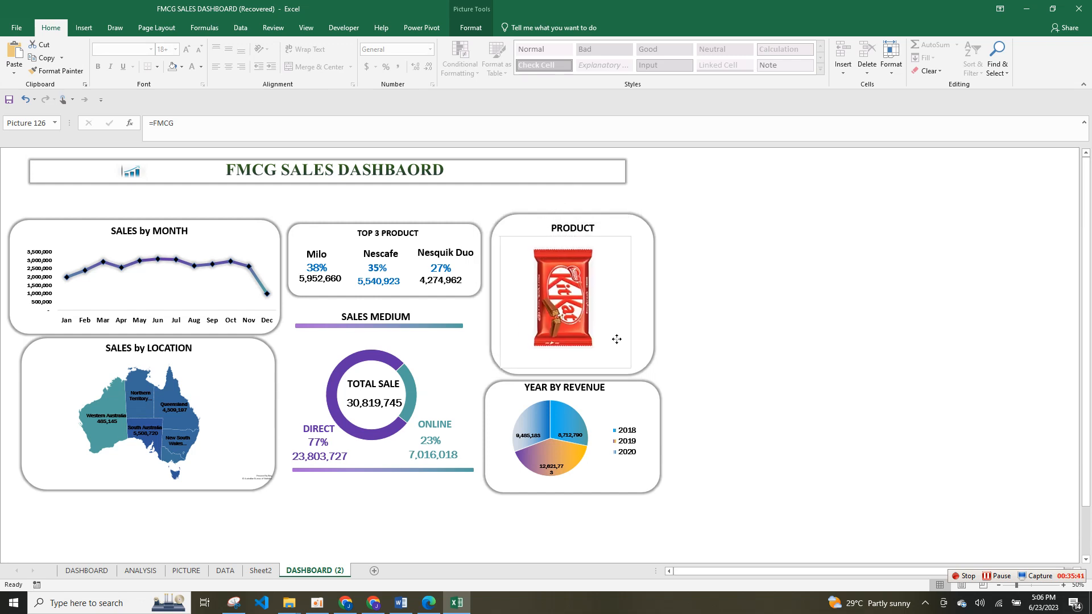
click(769, 293)
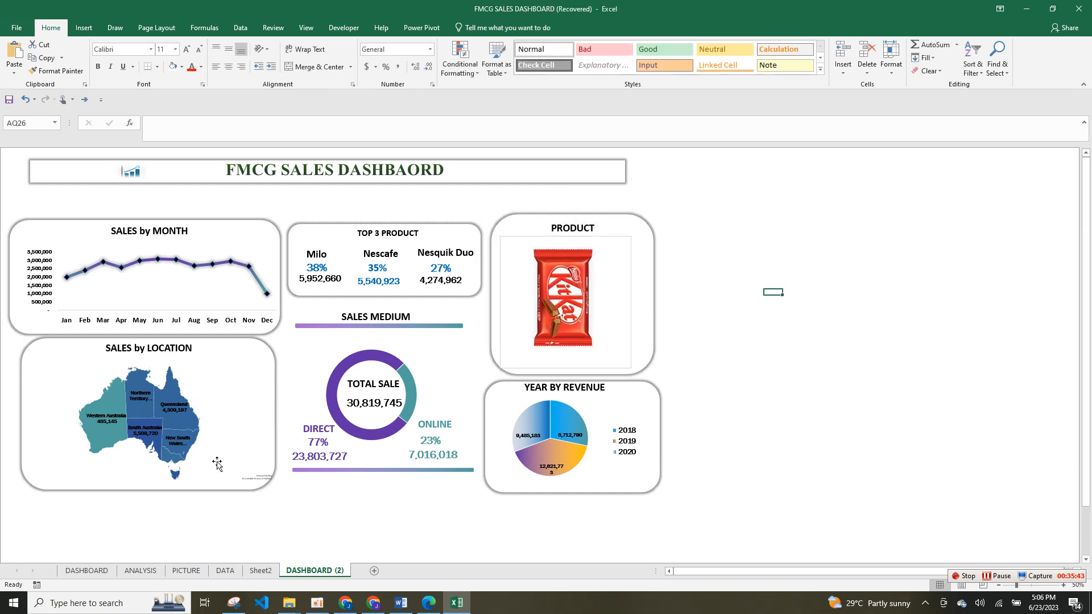
Step: Insert a Product Name slicer for the monthly revenue pivot table on Sheet2
click(260, 571)
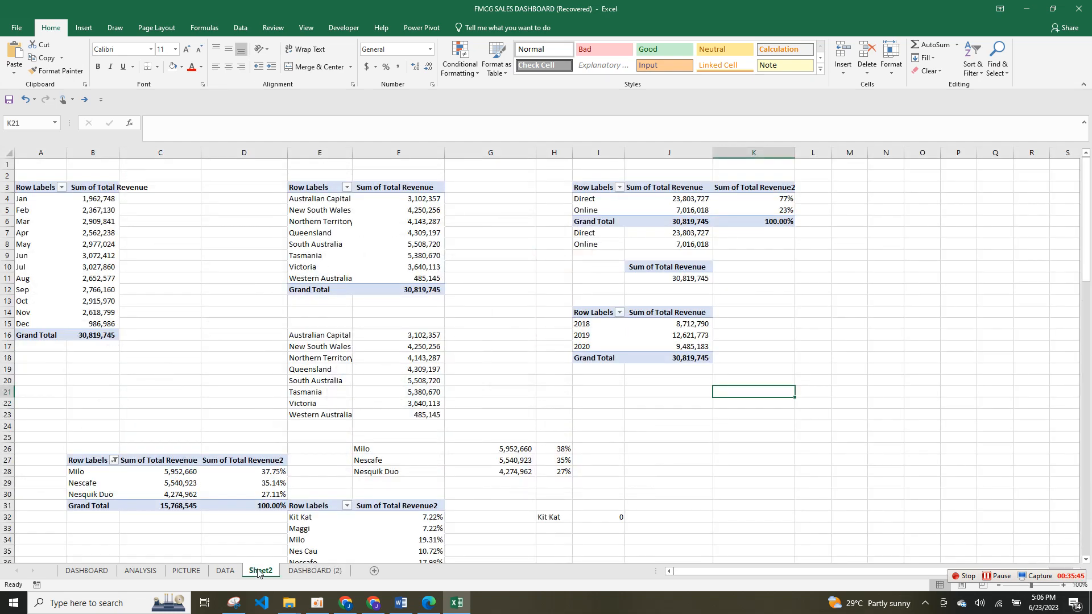
click(83, 231)
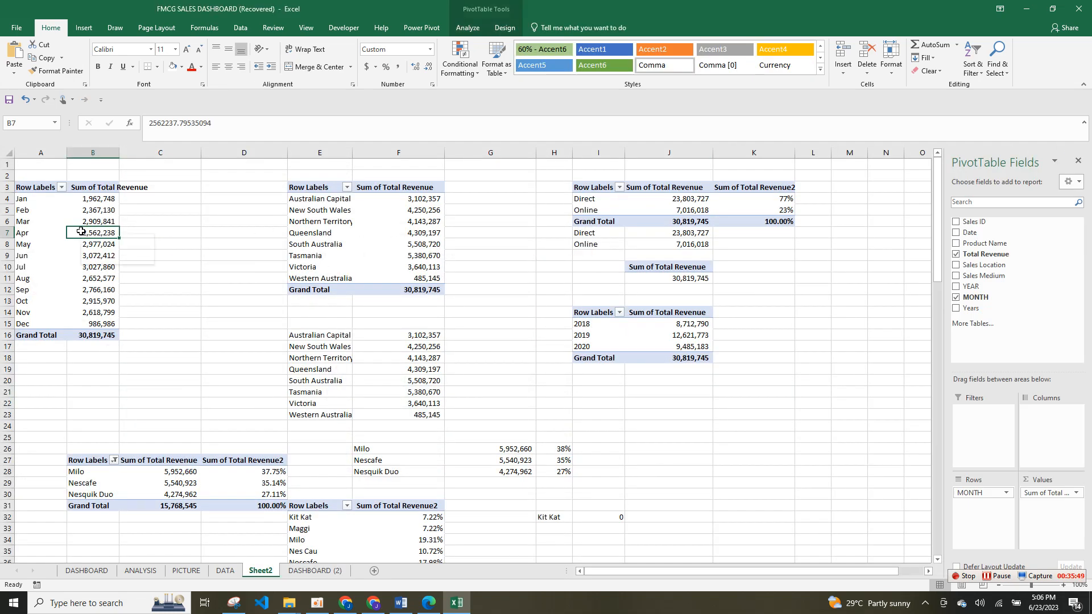
click(94, 27)
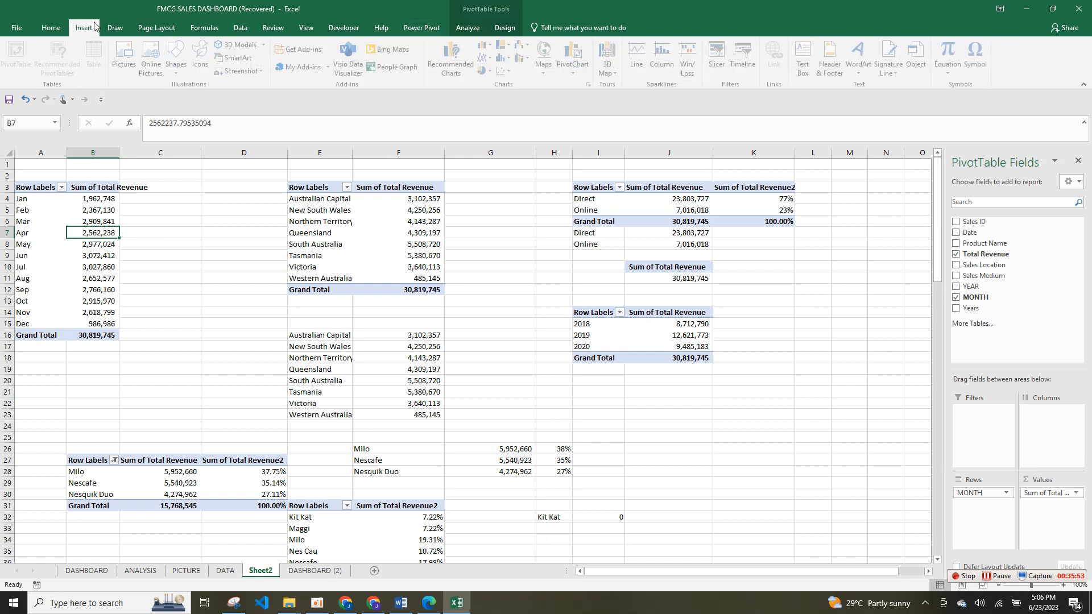
click(720, 57)
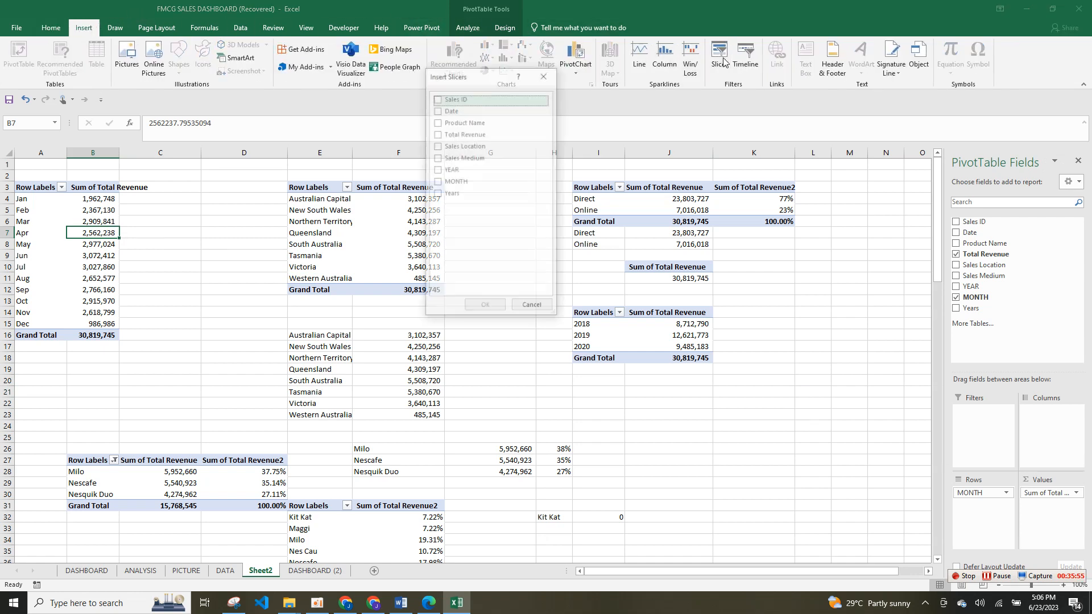
click(442, 122)
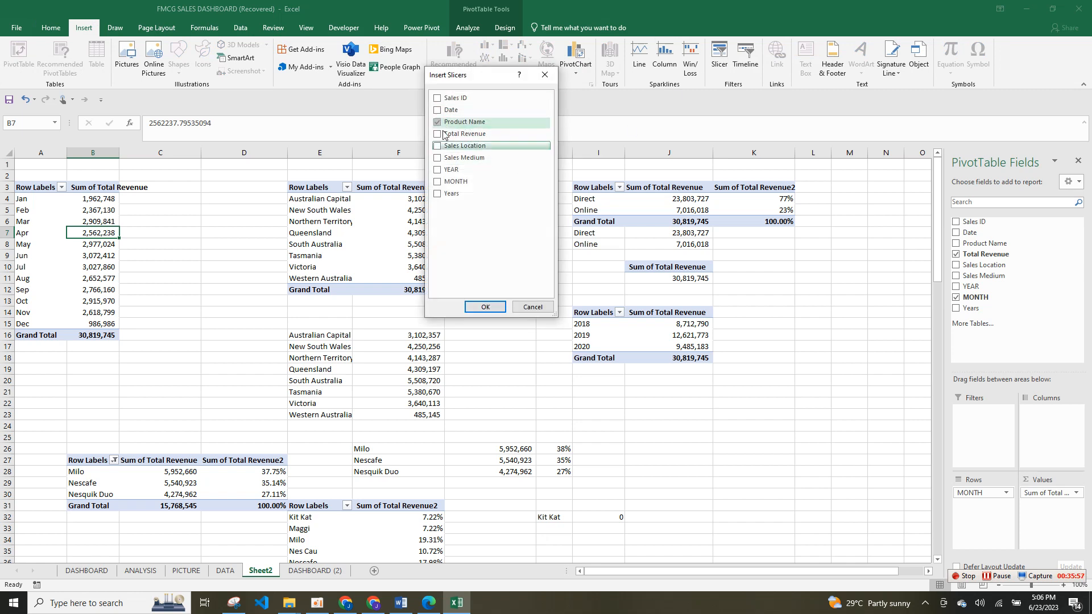
click(485, 306)
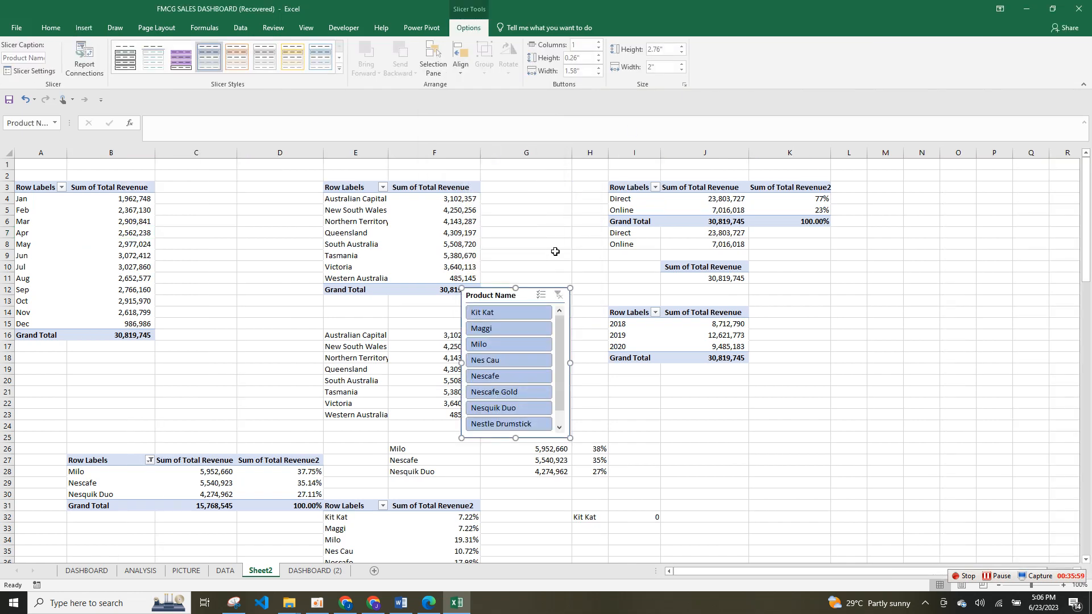
Step: Cut the Product Name slicer from Sheet2 and paste it at P11 on DASHBOARD (2)
key(Delete)
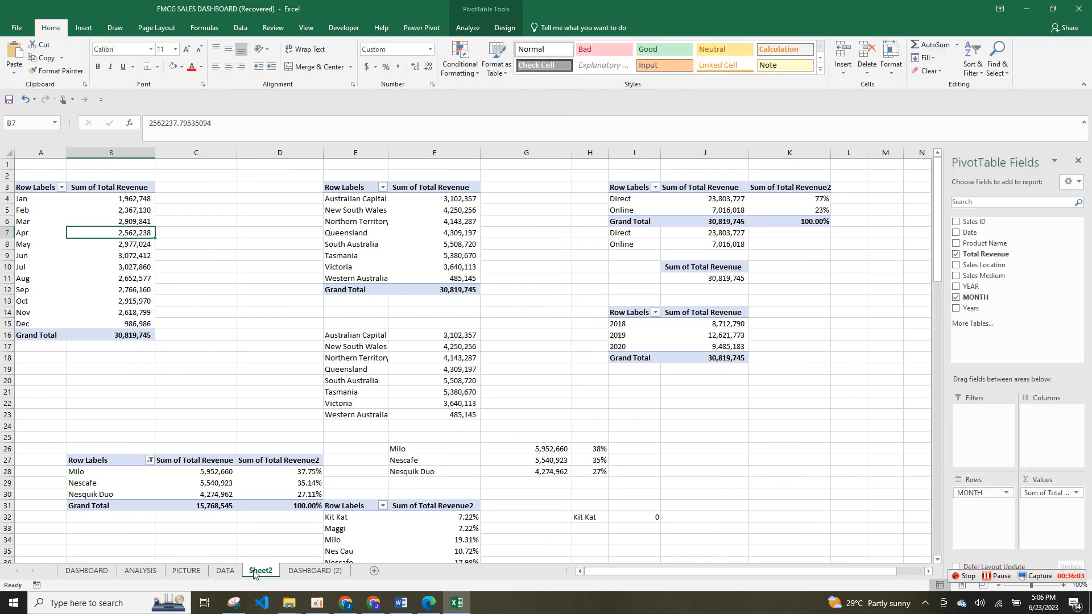
click(315, 570)
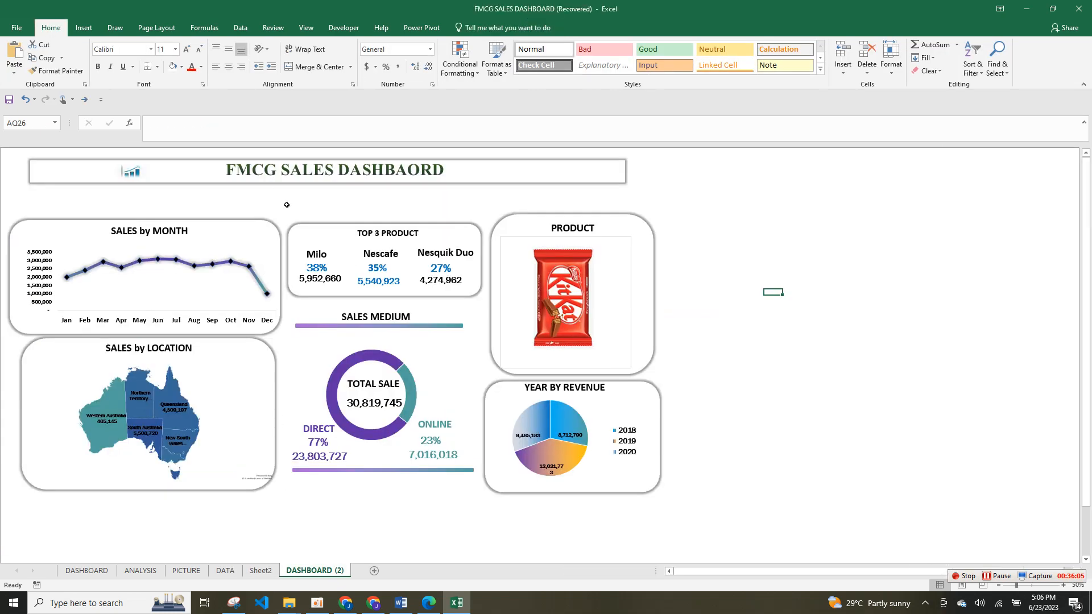
right_click(287, 205)
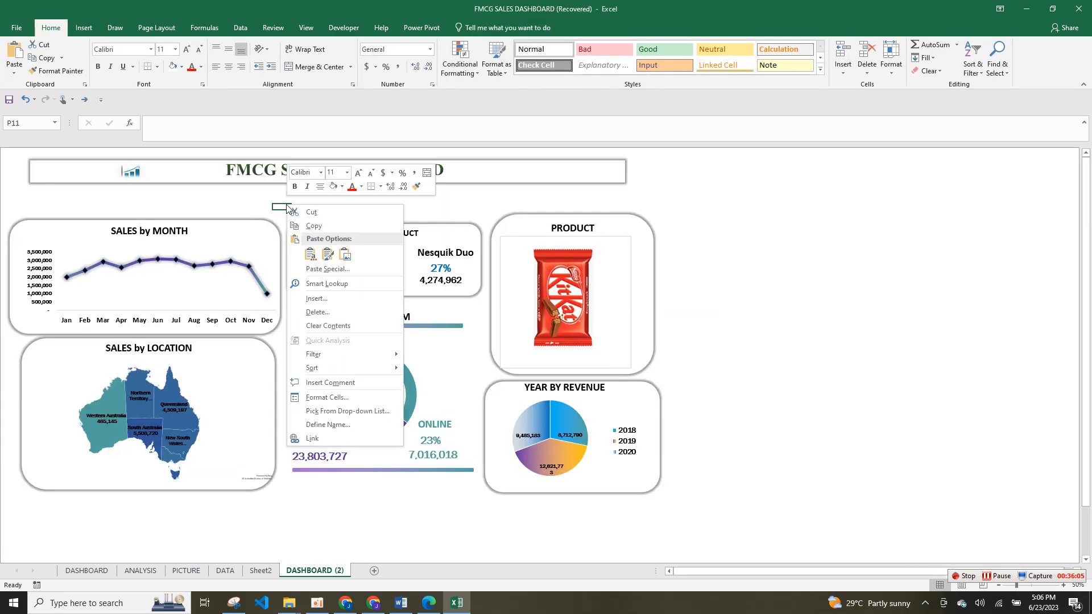
click(310, 257)
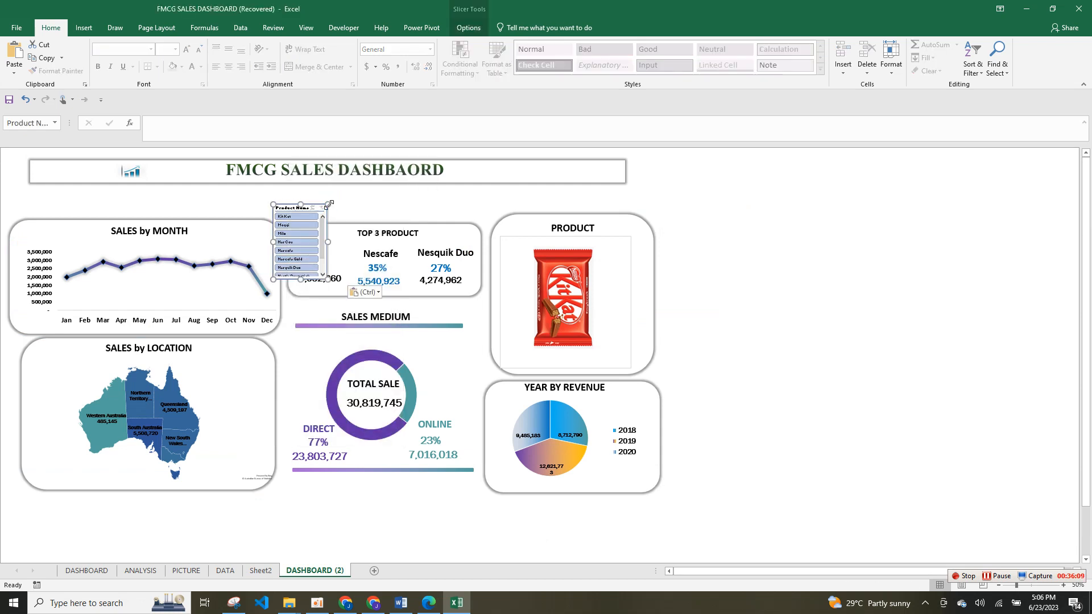
Step: Arrange the slicer in 9 columns, widen it to about 9.65", and move it below the dashboard title
click(469, 27)
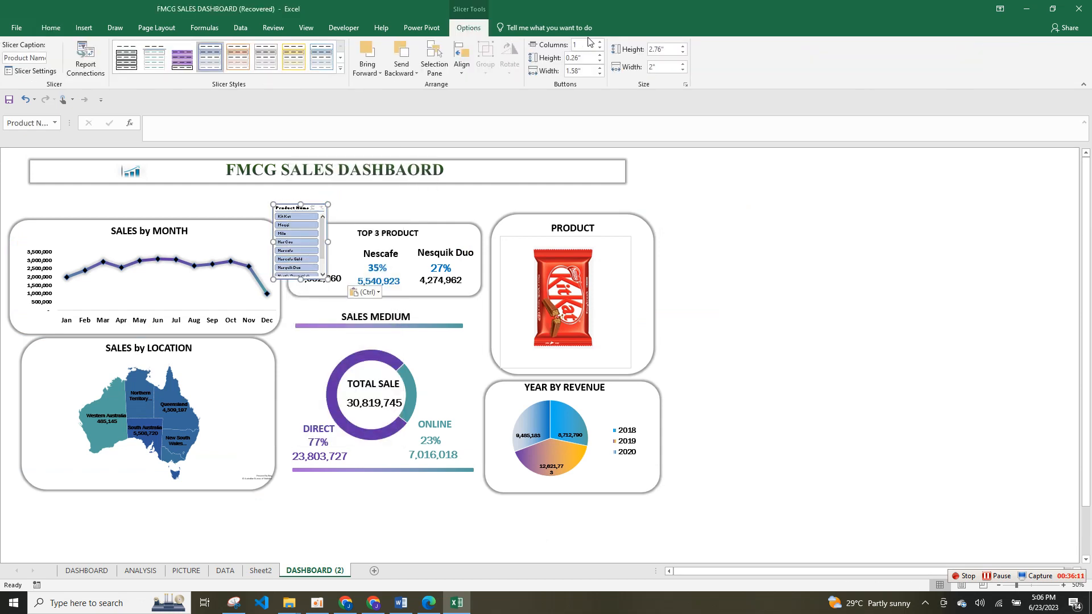
click(601, 44)
click(601, 44)
click(601, 44)
click(601, 44)
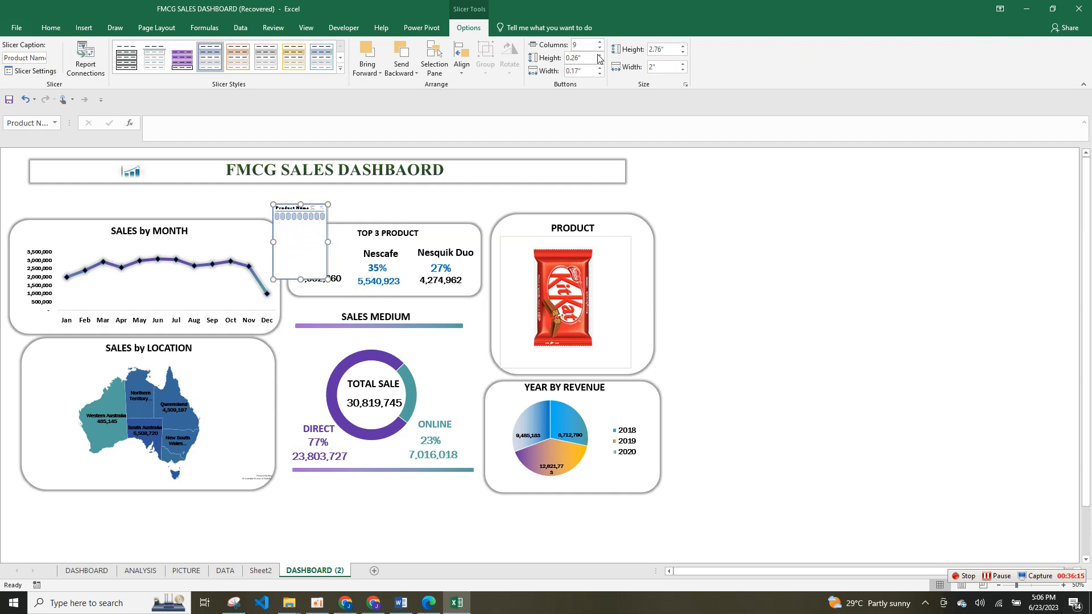
drag(327, 242, 536, 240)
drag(286, 209, 63, 191)
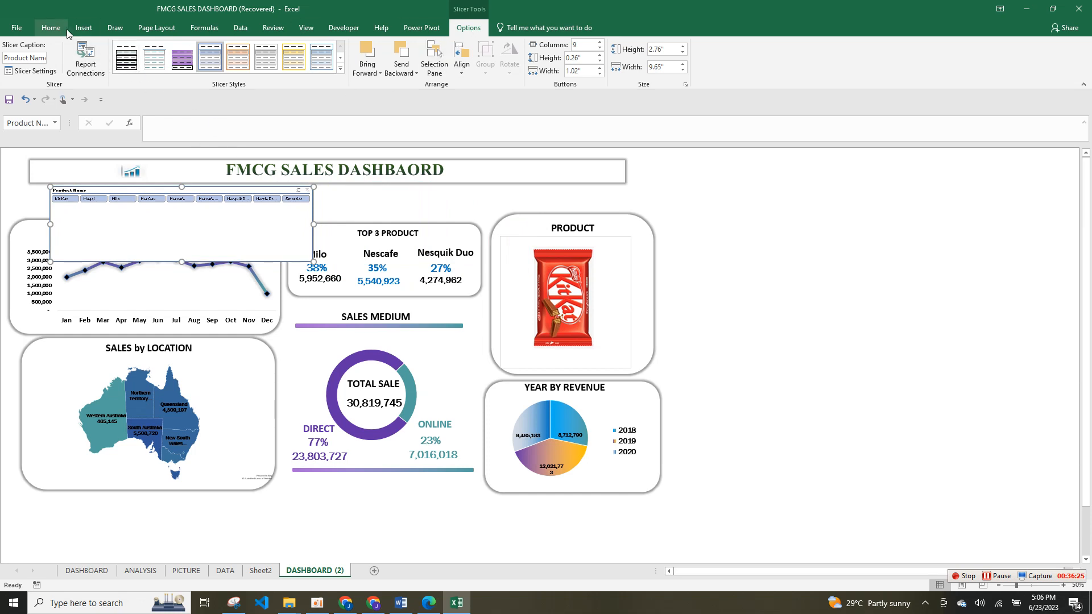
Step: Connect the Product Name slicer to the pivot tables on ANALYSIS and Sheet2, including PivotTable10 through PivotTable16
click(86, 60)
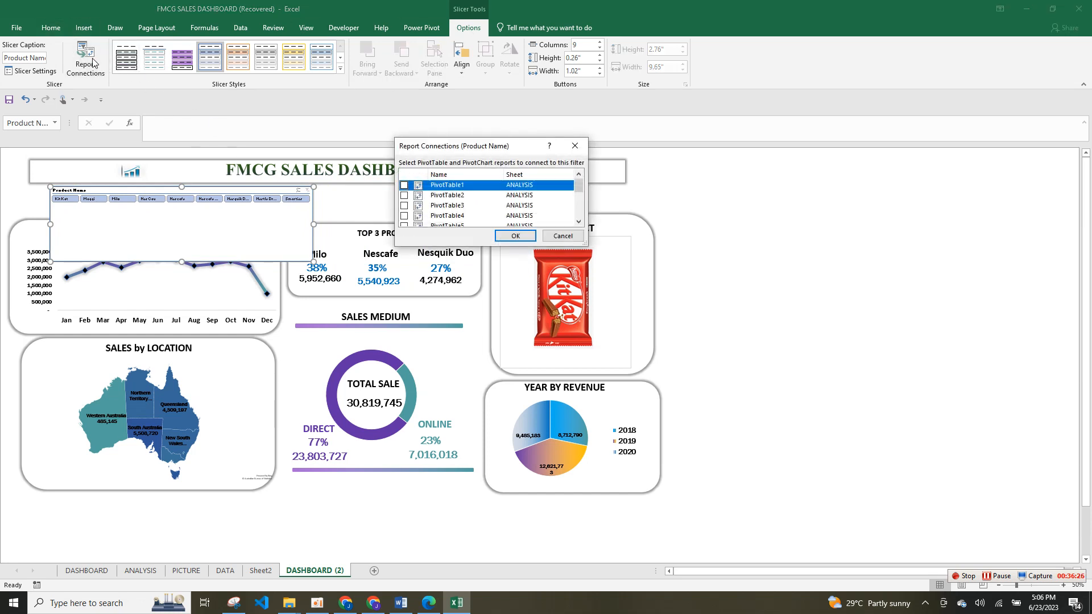
click(406, 186)
drag(577, 185, 586, 203)
click(405, 195)
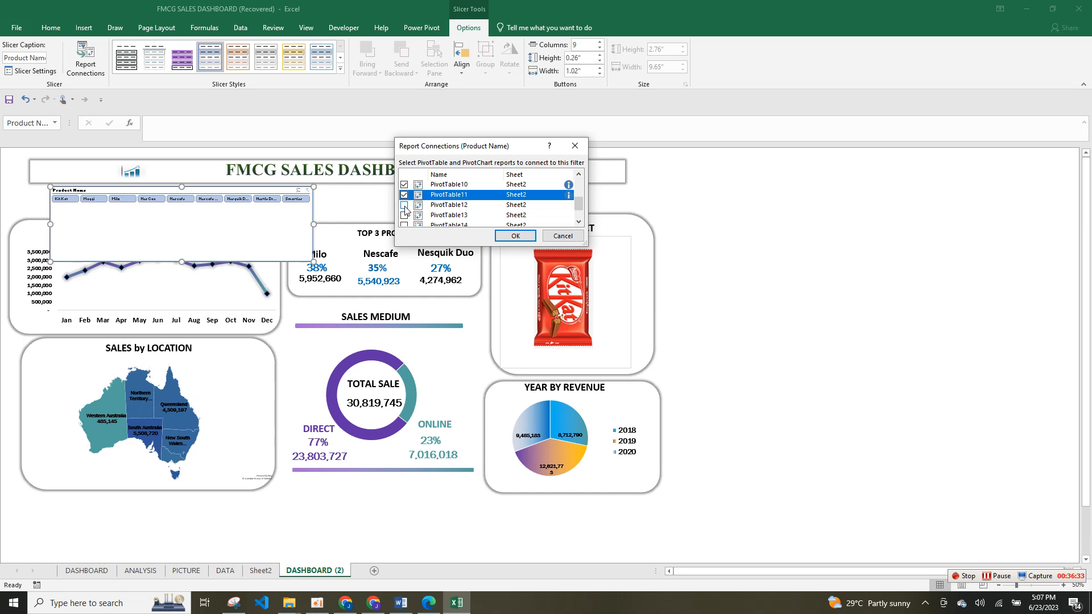
click(404, 204)
click(406, 215)
click(404, 224)
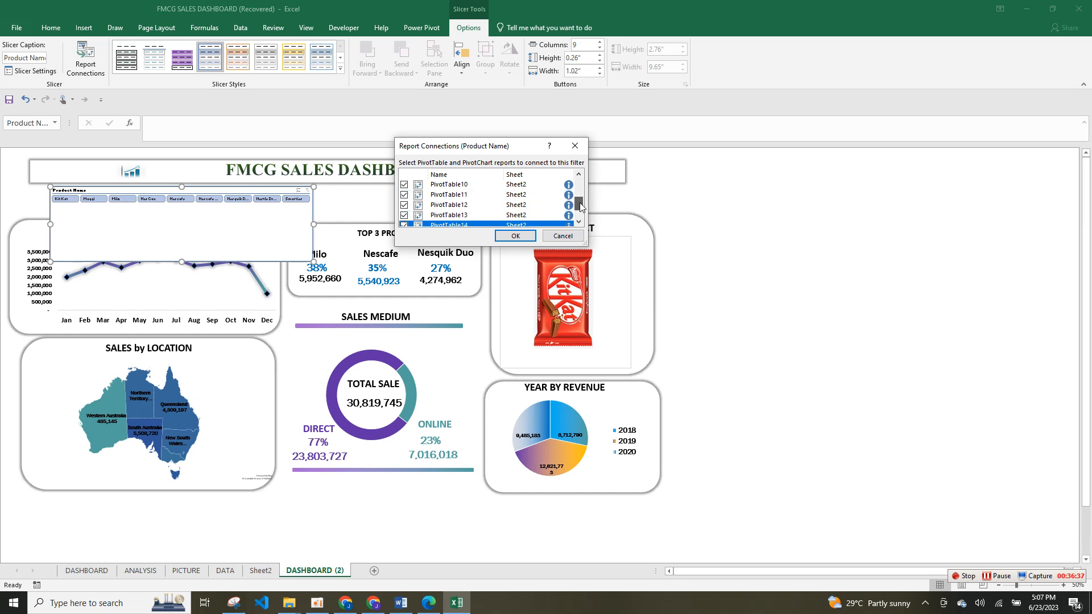
drag(579, 203, 584, 218)
click(409, 211)
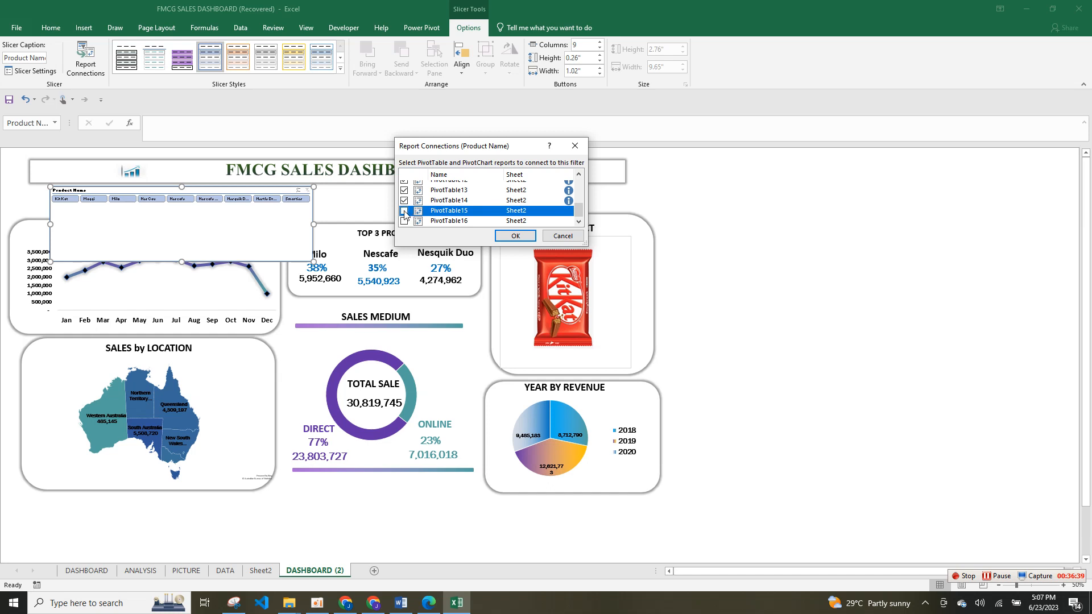
click(405, 211)
click(405, 221)
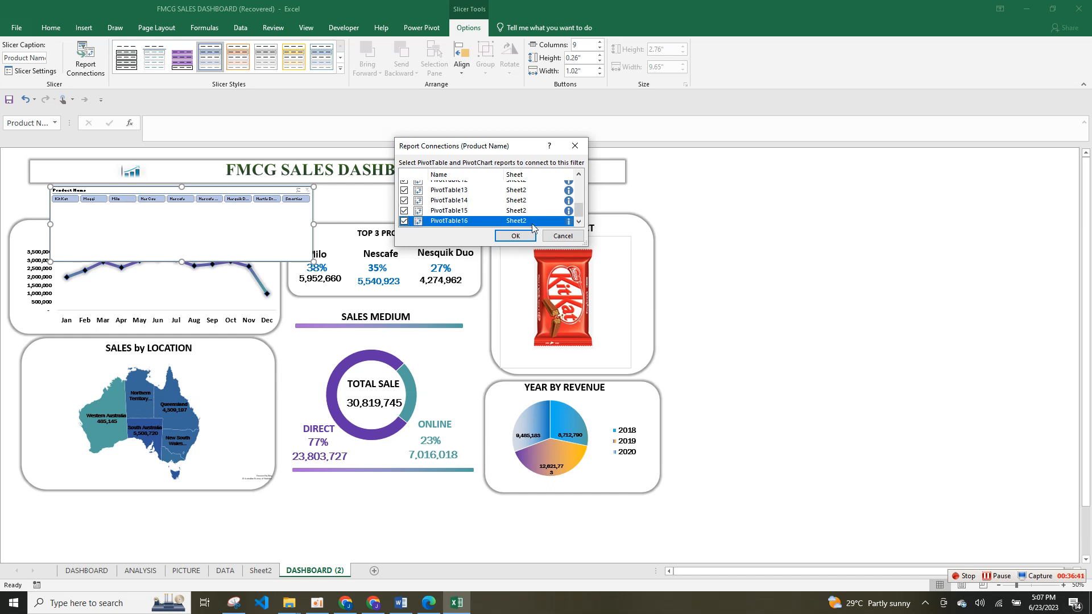
click(522, 237)
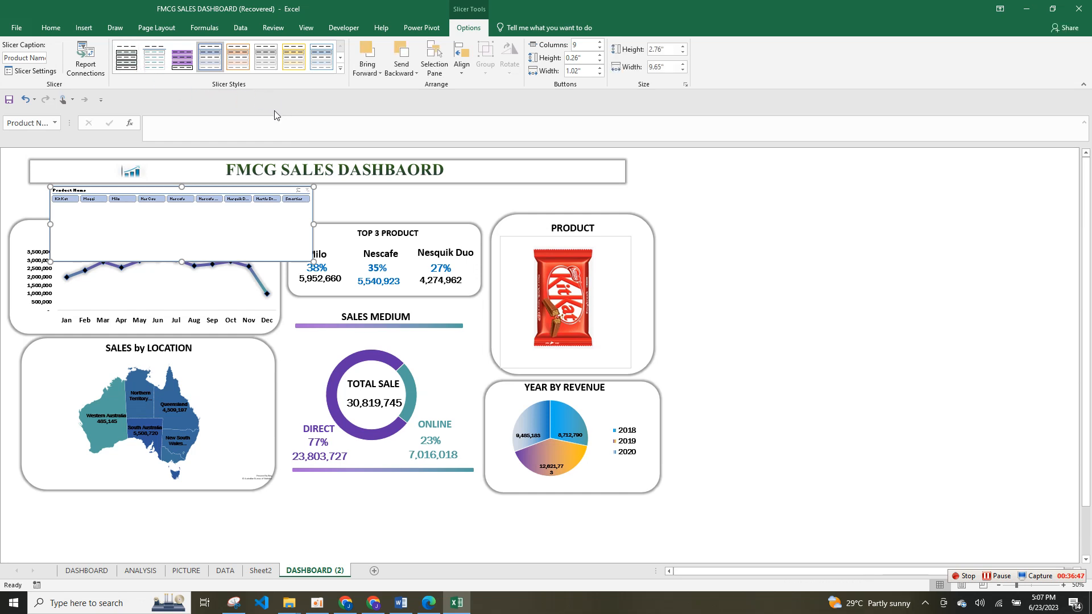
Step: Apply the pale green slicer style with dark button outlines and enlarge the buttons to 1.1" high and 1.2" wide
click(138, 67)
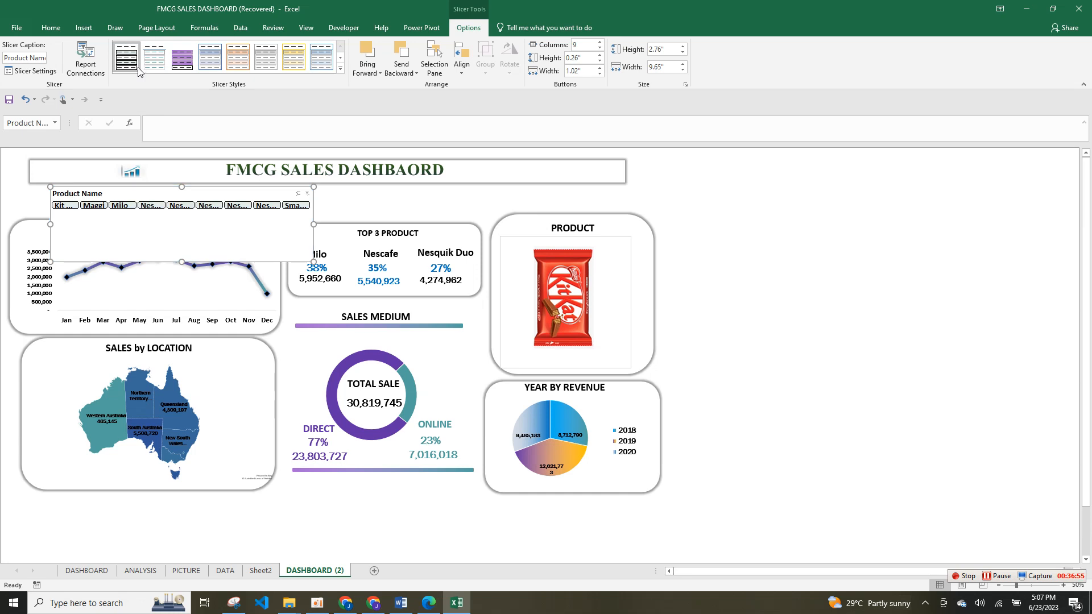
click(600, 55)
click(600, 55)
click(600, 56)
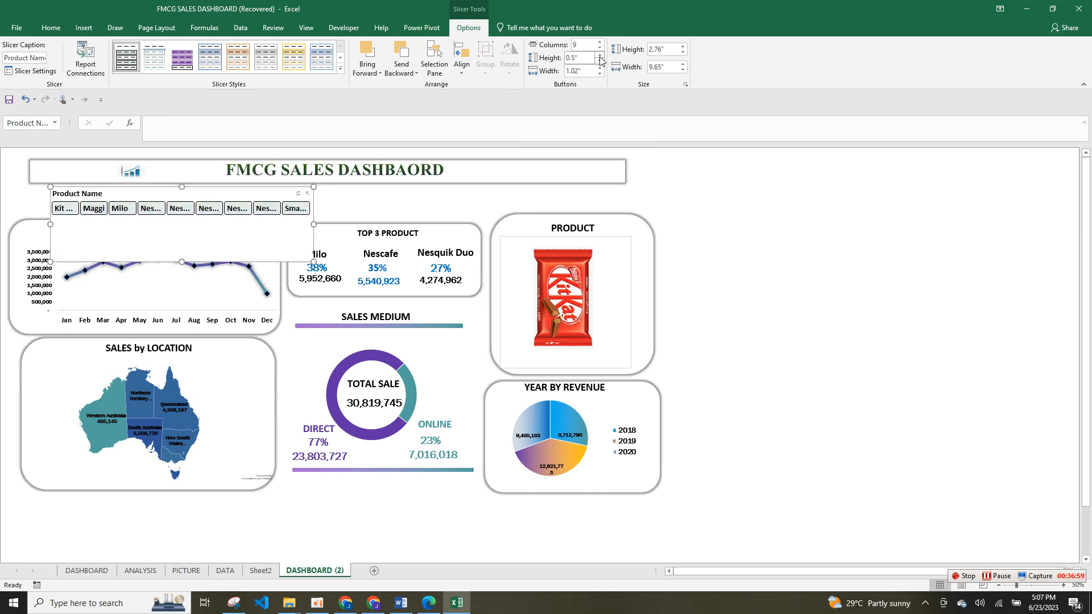
click(600, 55)
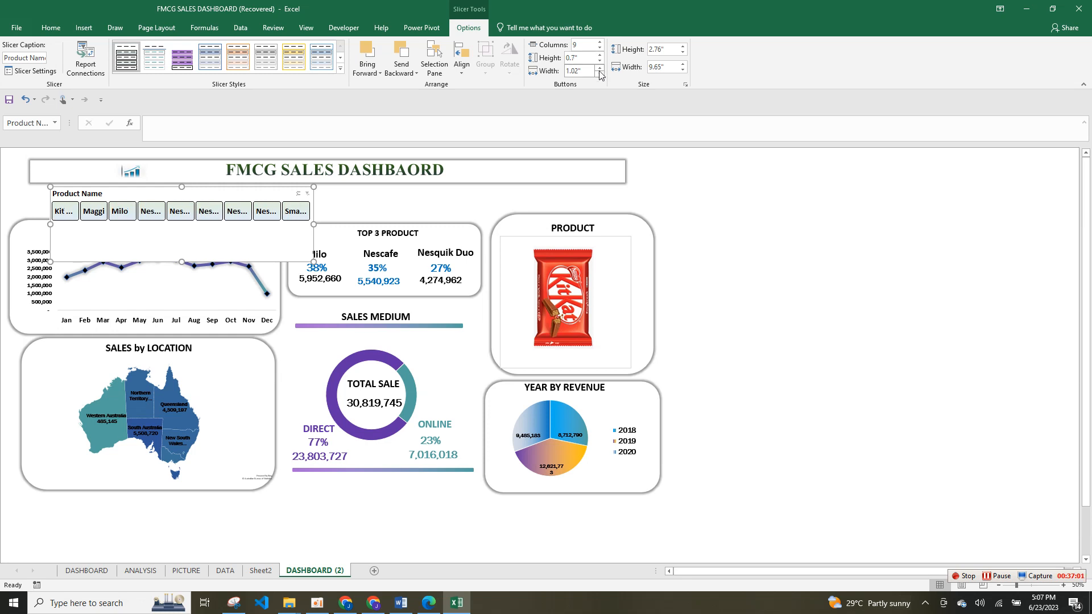
click(600, 74)
click(601, 69)
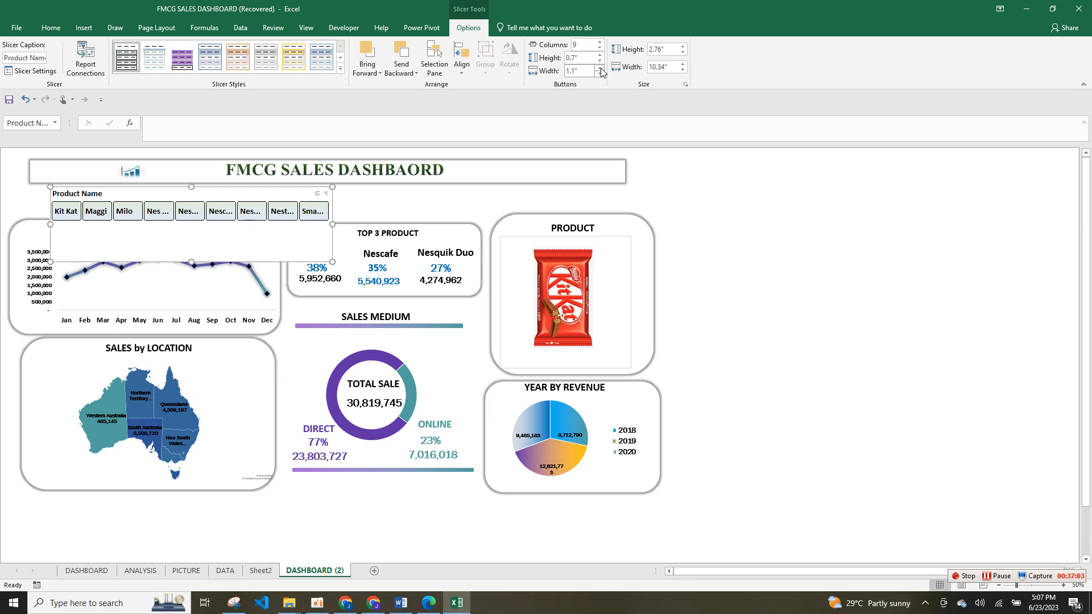
click(600, 68)
click(600, 56)
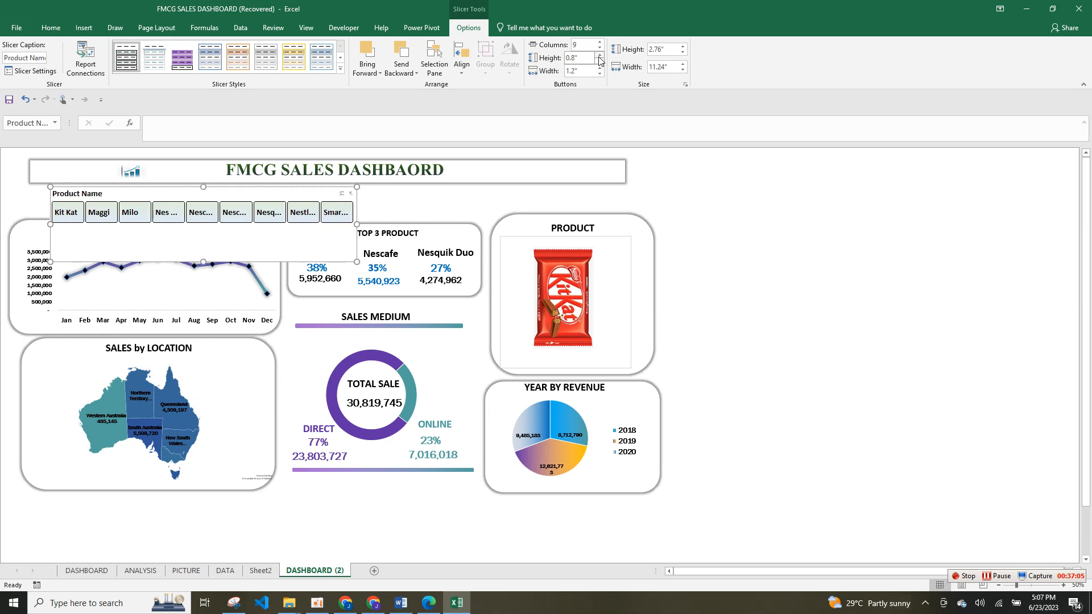
click(600, 55)
click(600, 56)
Step: Stretch the slicer across the dashboard to about 21.46" wide and 2.02" high, moving it up against the title box
drag(358, 226, 627, 202)
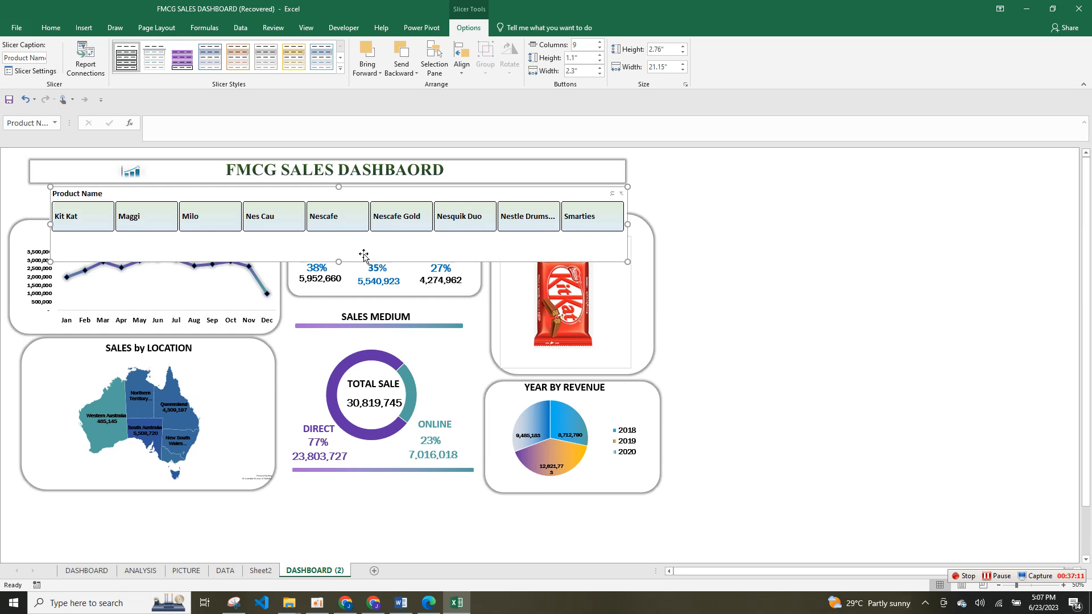
drag(339, 261, 339, 242)
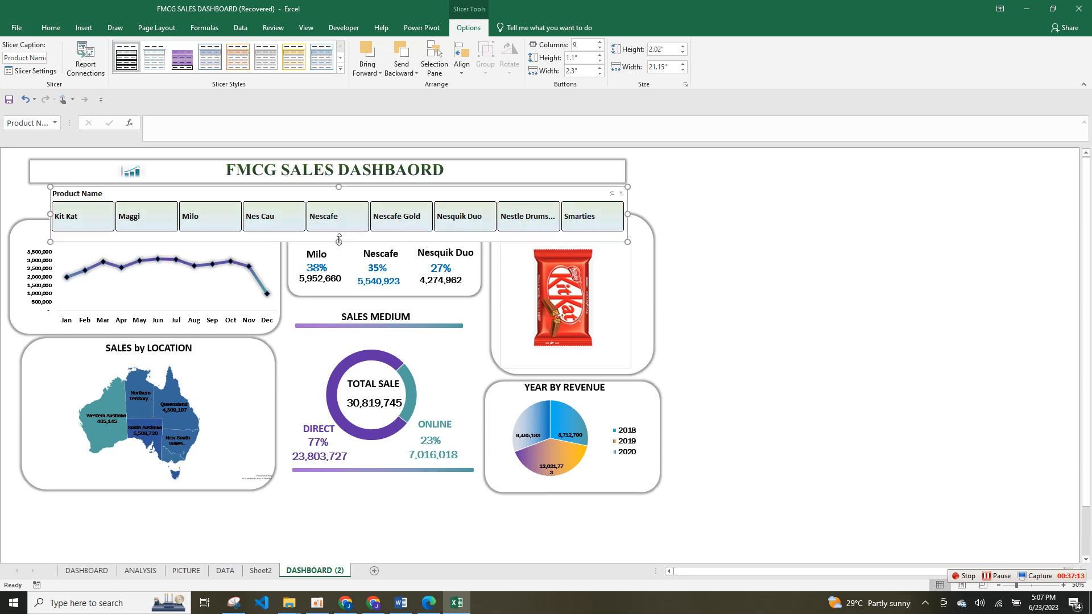
drag(347, 196, 344, 189)
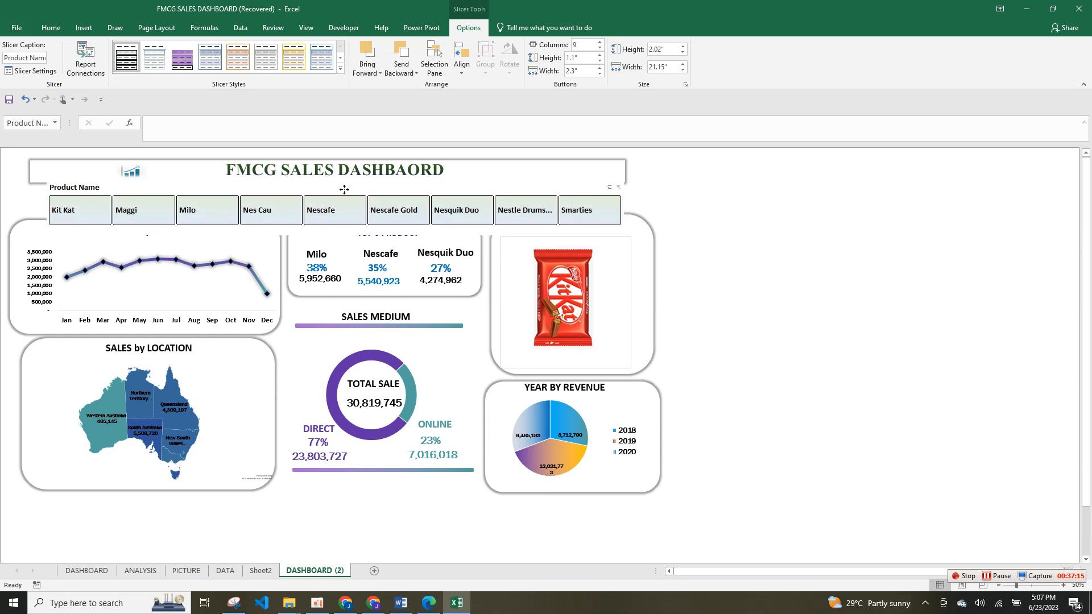
drag(625, 206, 633, 207)
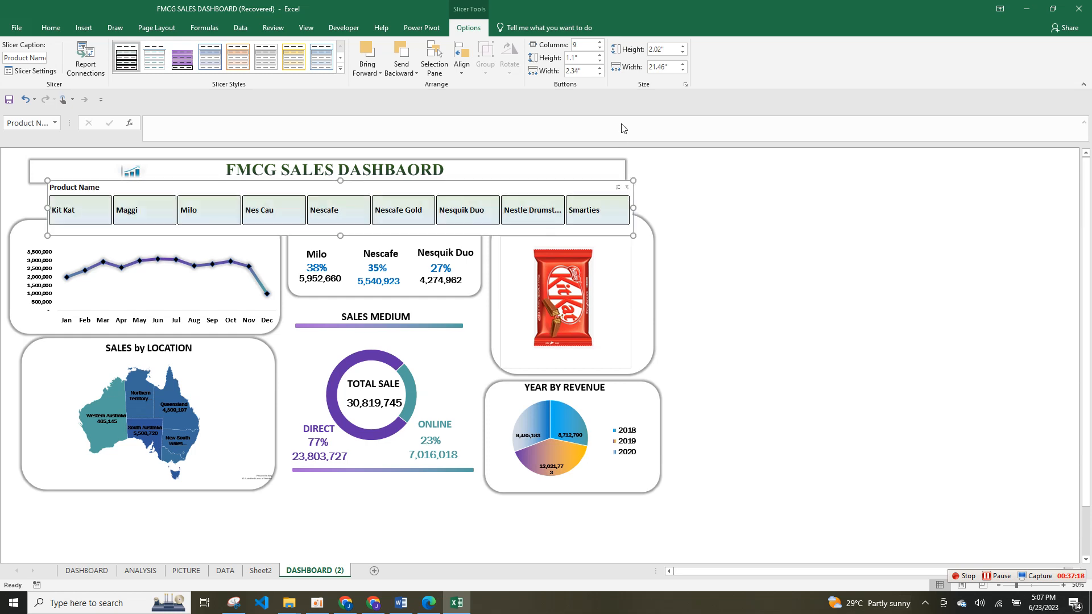
Step: Set the slicer button height to 0.7", shrink the slicer to about 1.38" high, and align it under the title box
click(600, 65)
click(600, 64)
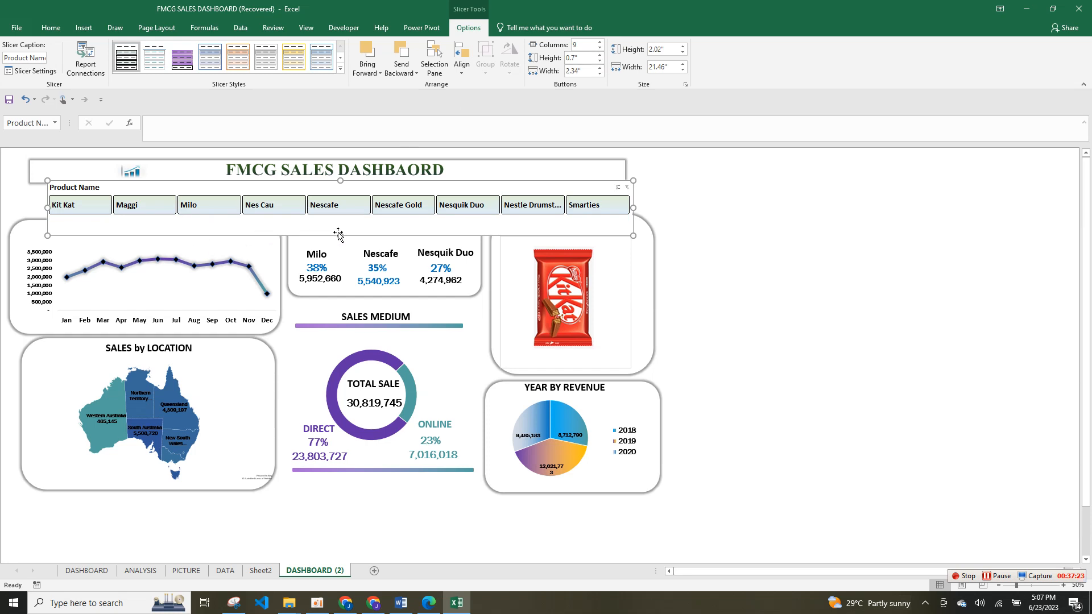
drag(339, 232, 338, 218)
drag(51, 186, 44, 188)
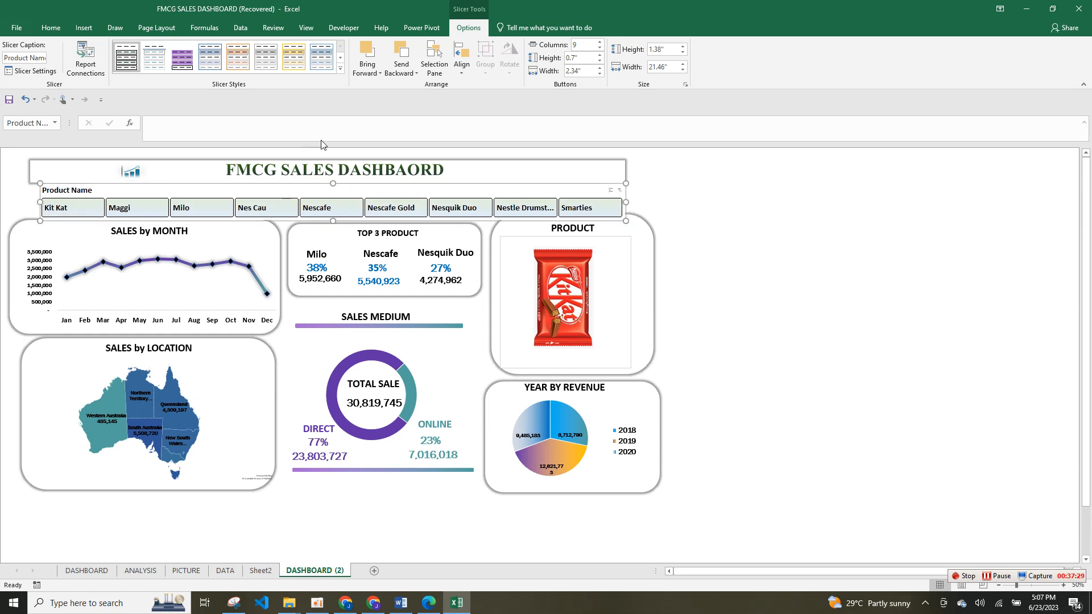
Step: Hide the slicer's header and turn off the visual indication of items with no data in its settings
click(34, 72)
click(364, 179)
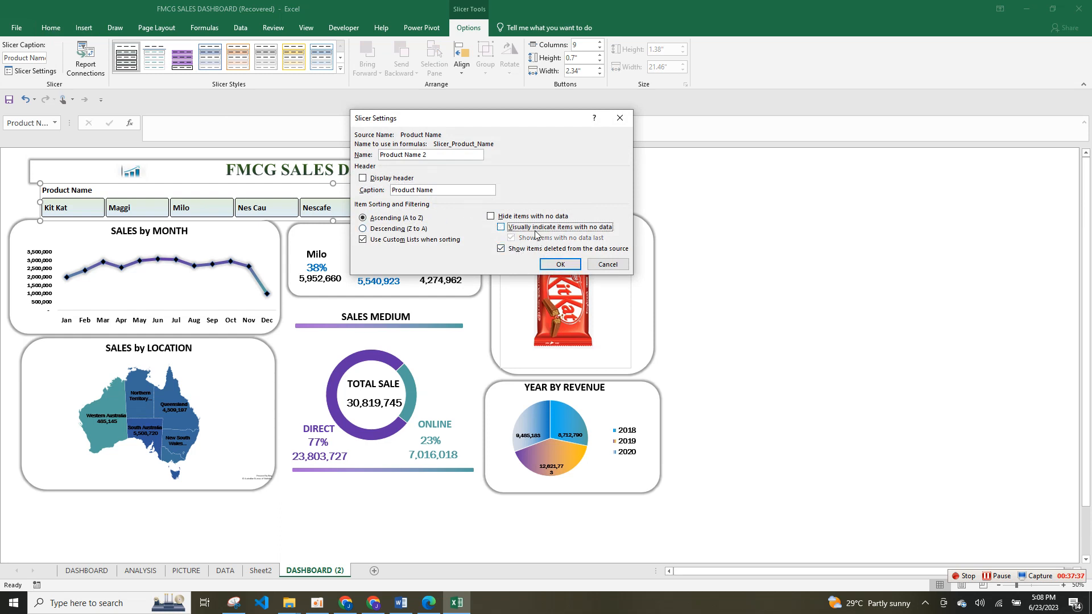
click(556, 265)
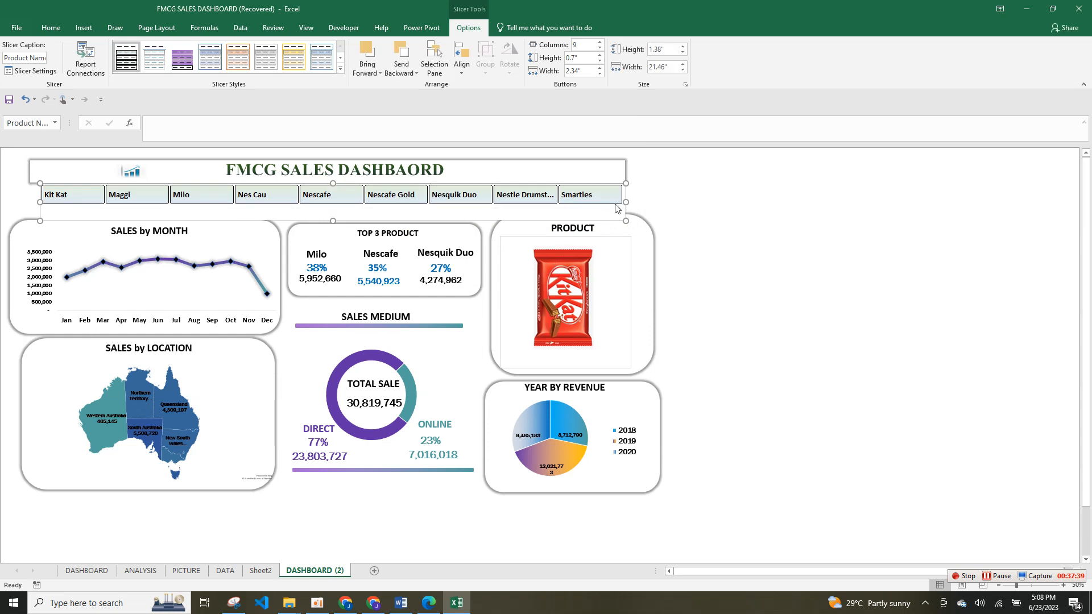
Step: Center the slicer between the title and panels at about 0.98" high, and check its report connections
drag(622, 210, 621, 213)
drag(334, 223, 333, 213)
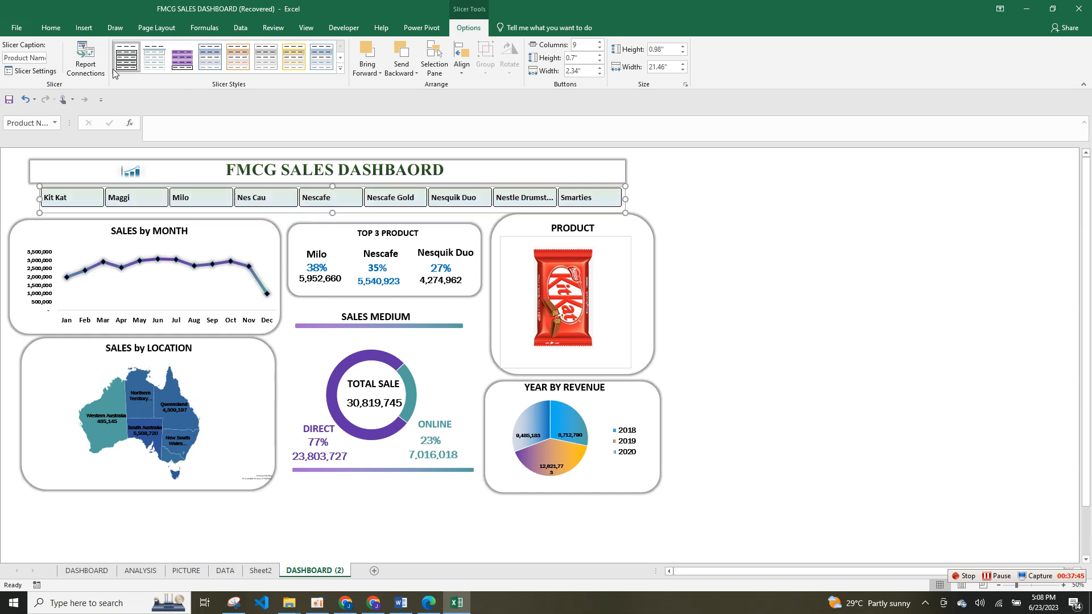
click(85, 61)
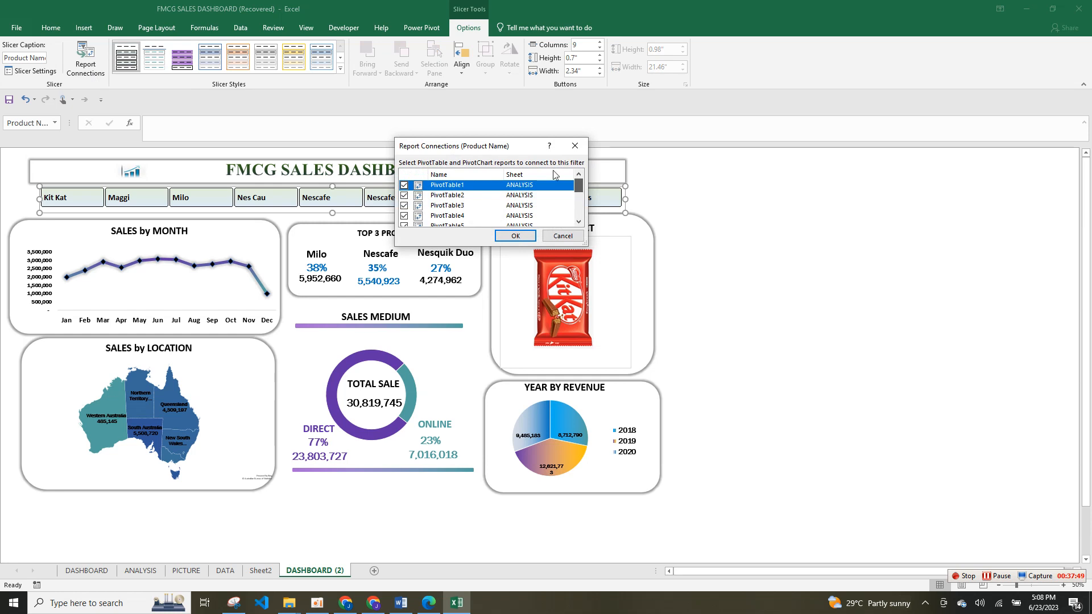
click(575, 145)
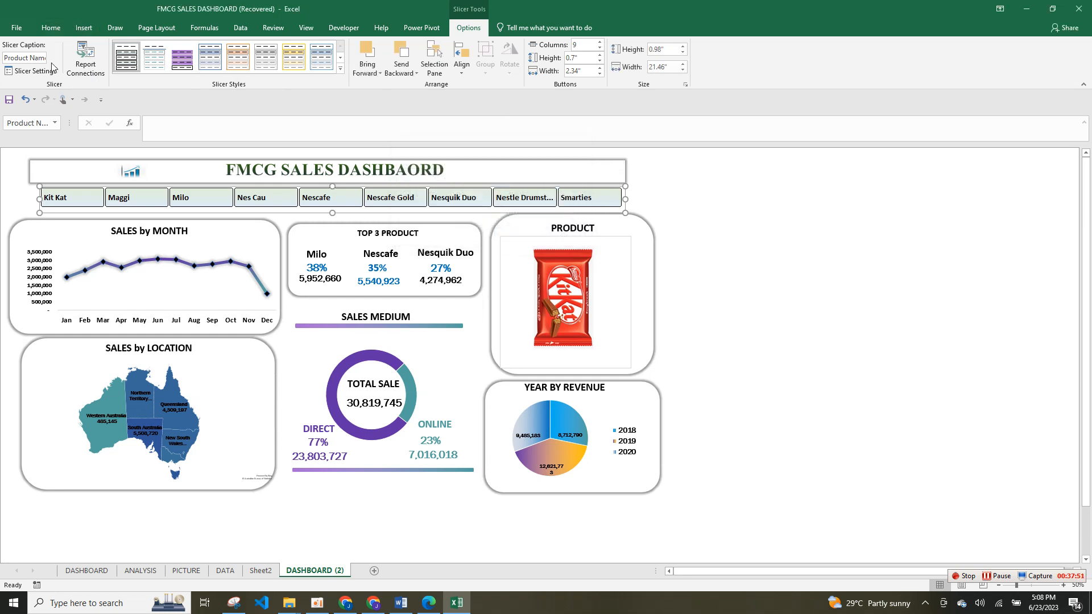
Step: Set the Product Name slicer to hide items with no data and display its header
click(36, 70)
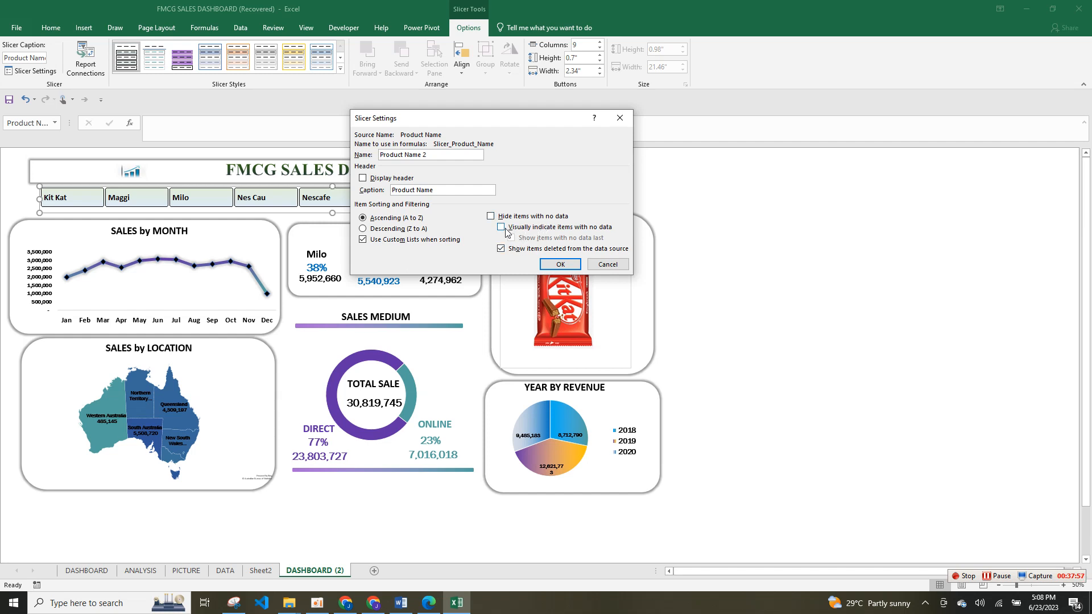
click(490, 216)
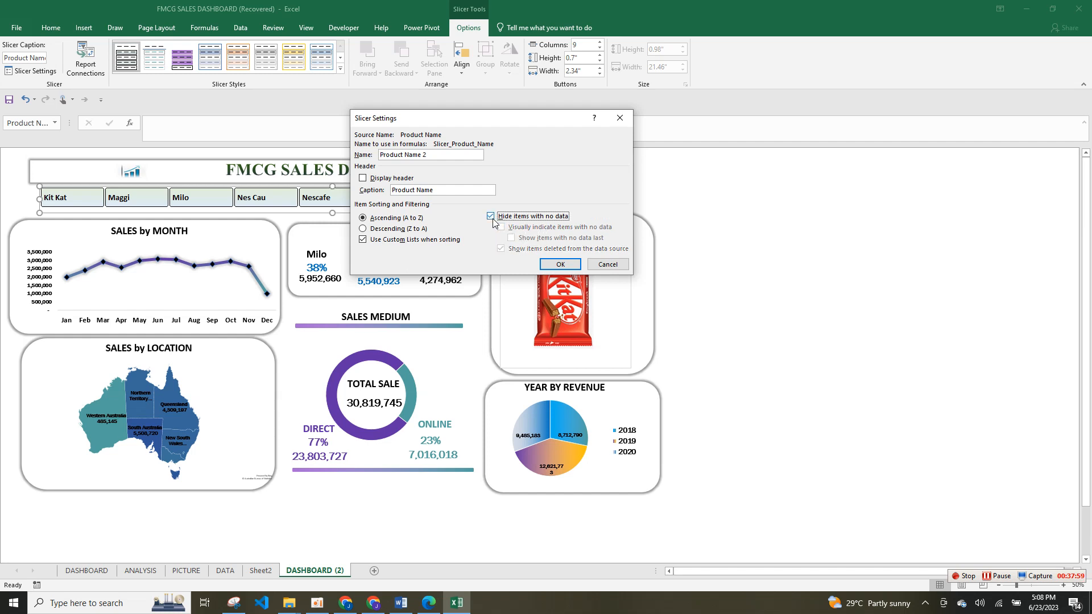
click(363, 179)
click(566, 267)
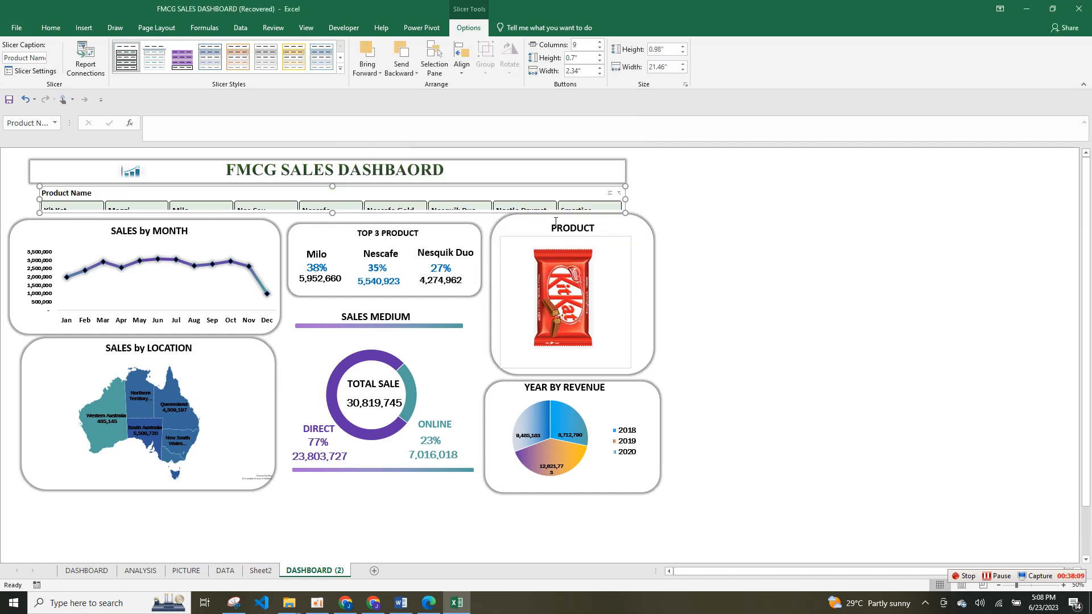
Step: Hide the slicer's header again in its settings and deselect the slicer
click(35, 71)
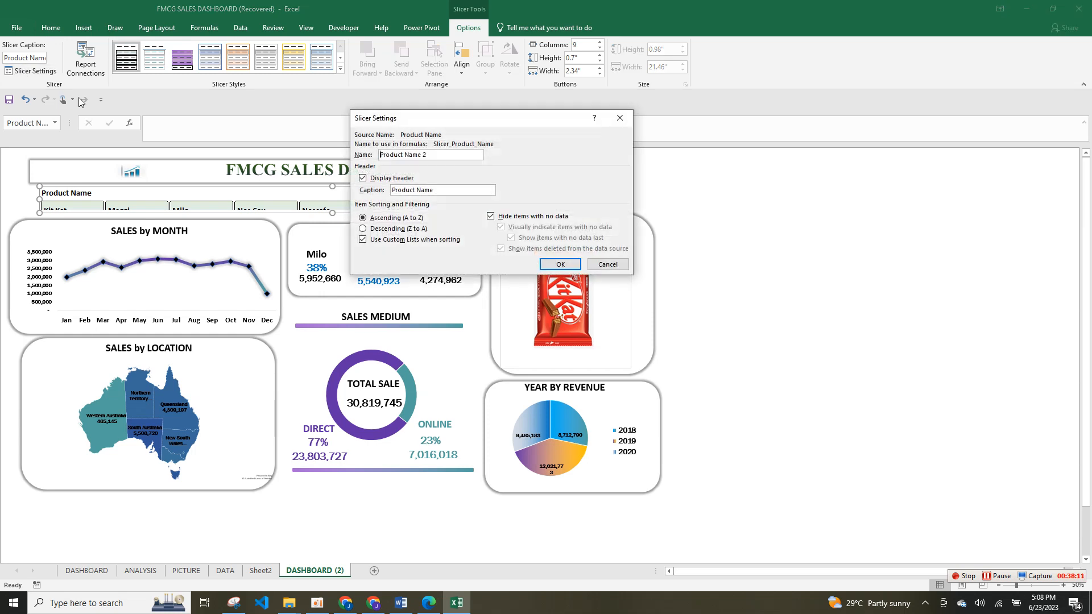
click(362, 178)
click(560, 264)
click(719, 241)
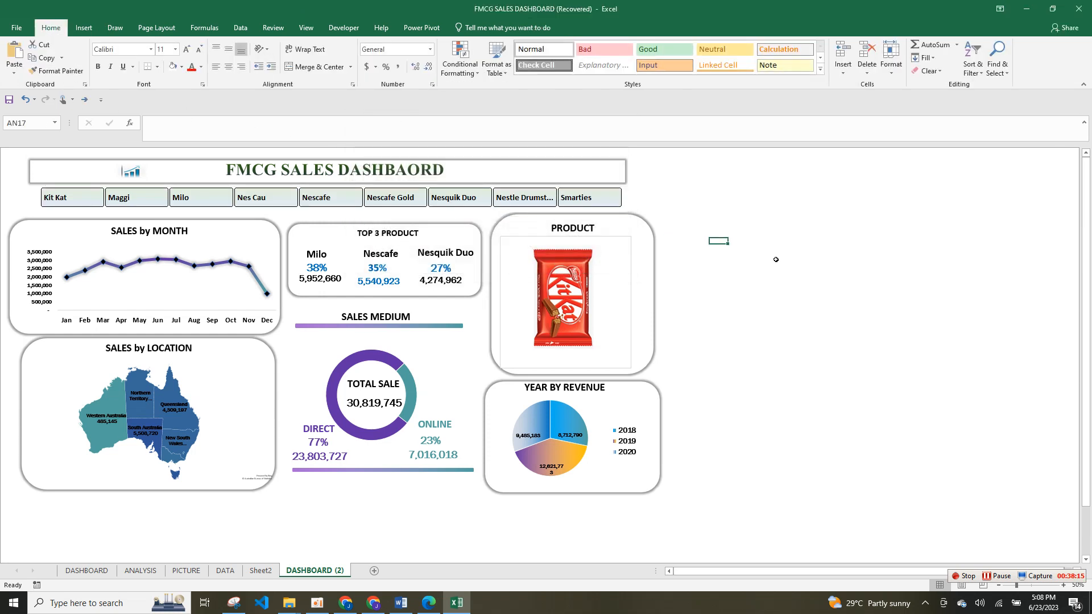
click(630, 202)
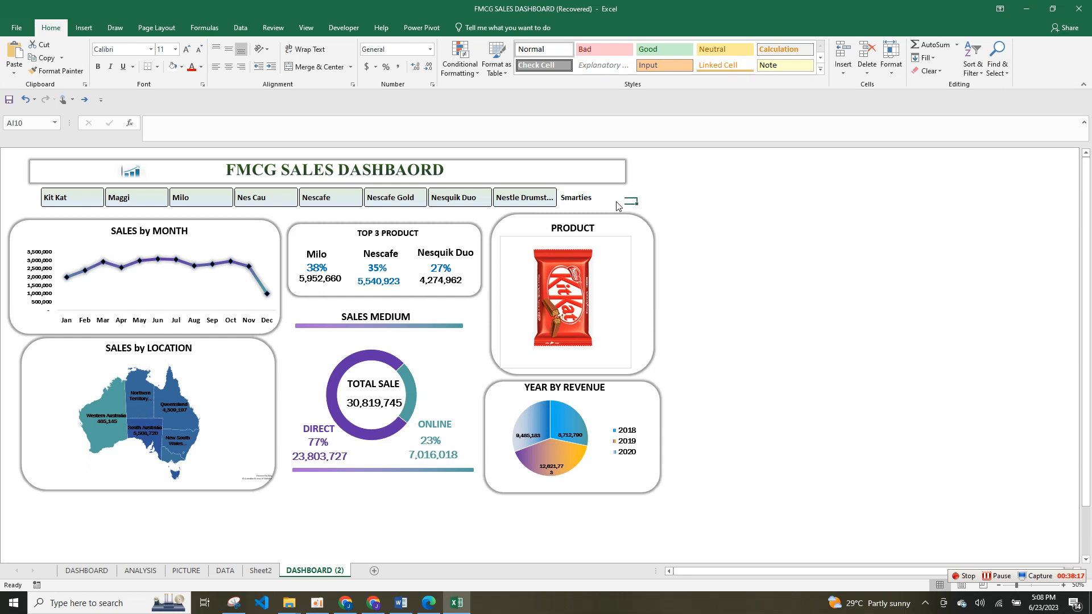
click(69, 215)
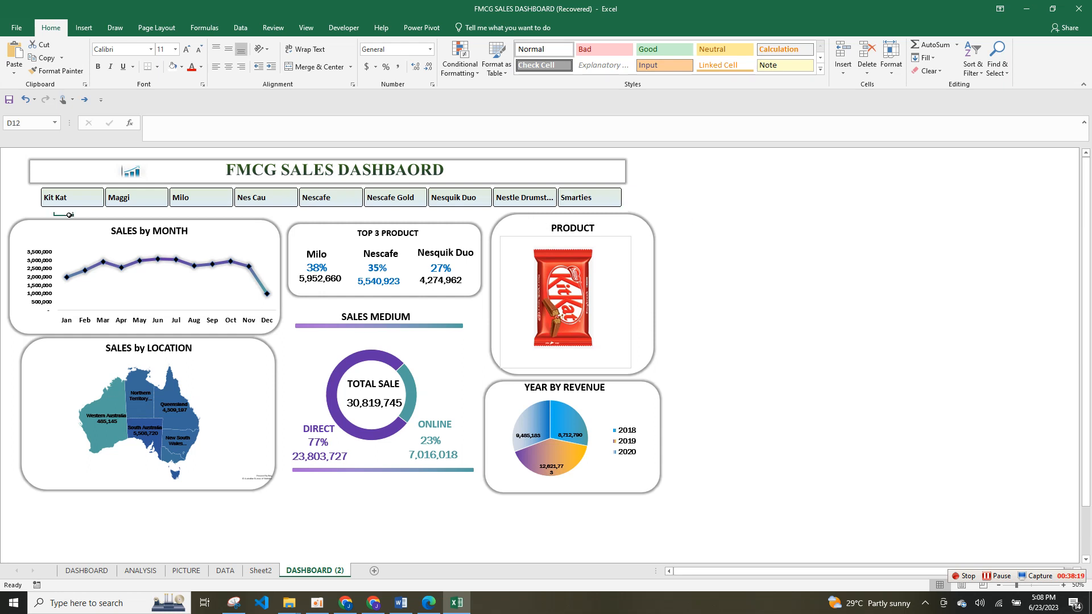
click(28, 201)
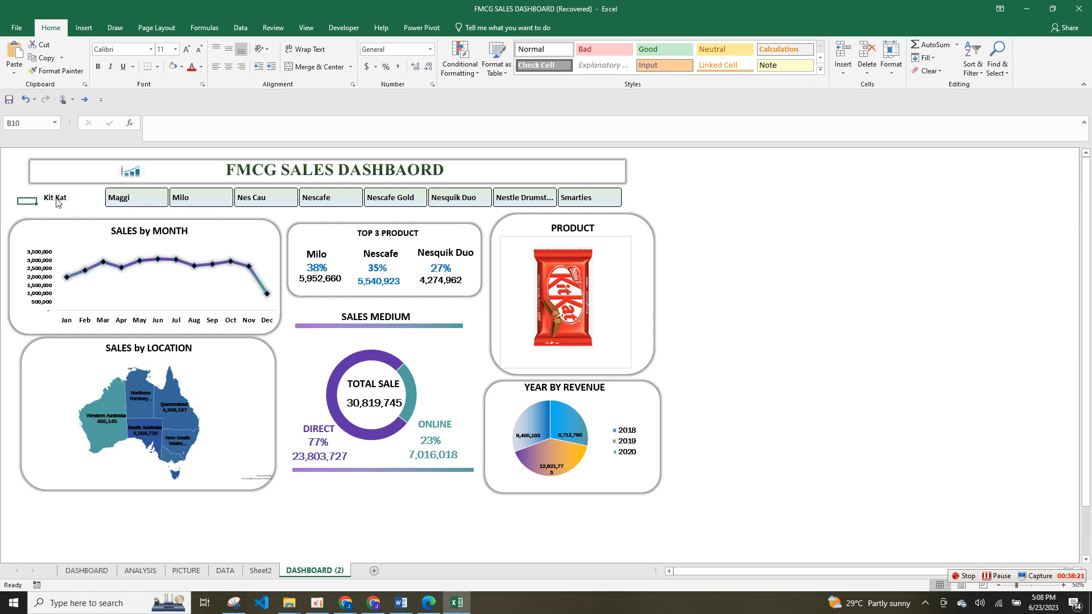
Step: Test the slicer by filtering the dashboard to Maggi, Milo, Nes Cau, Nescafe and Nescafe Gold in turn
click(121, 197)
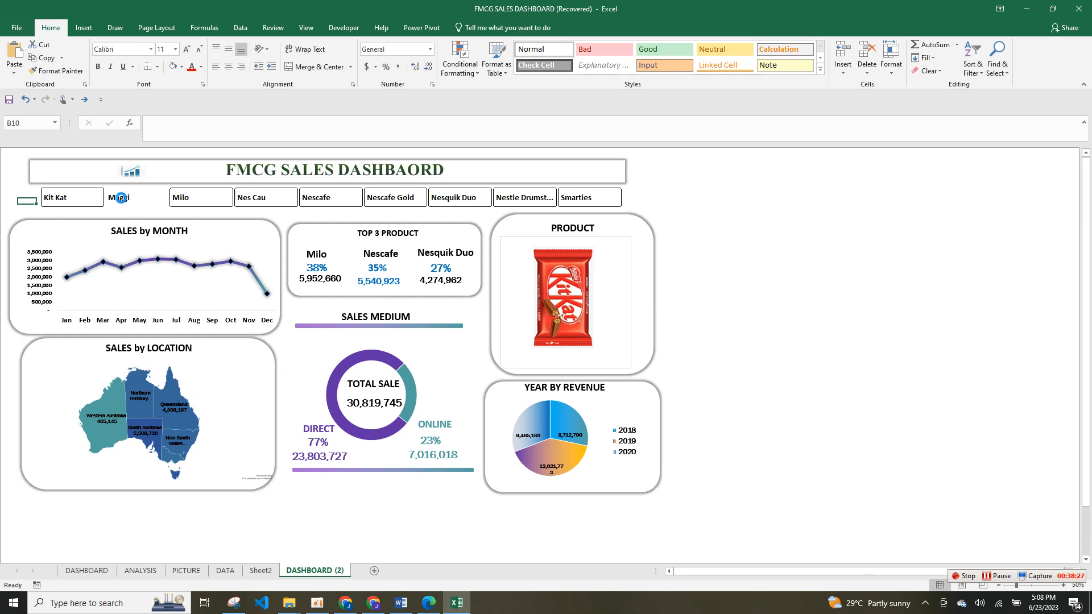
click(207, 193)
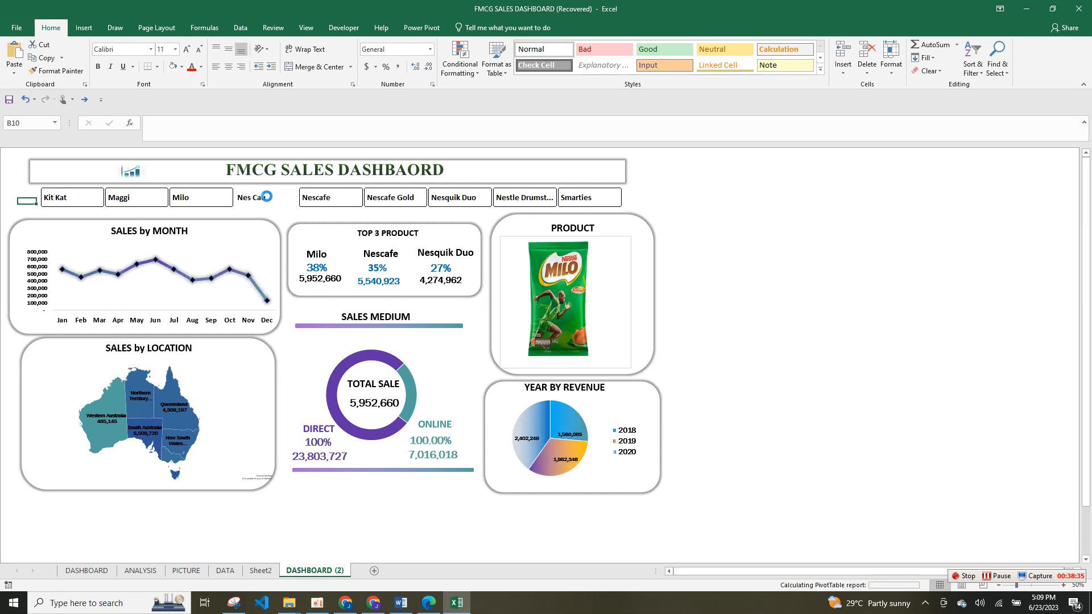
click(319, 203)
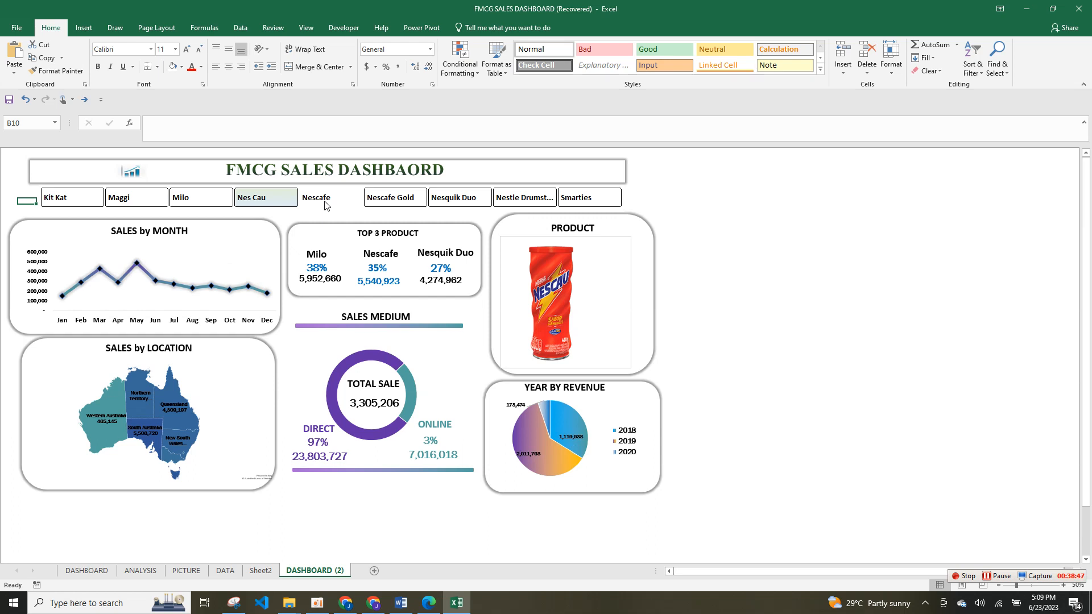
click(390, 197)
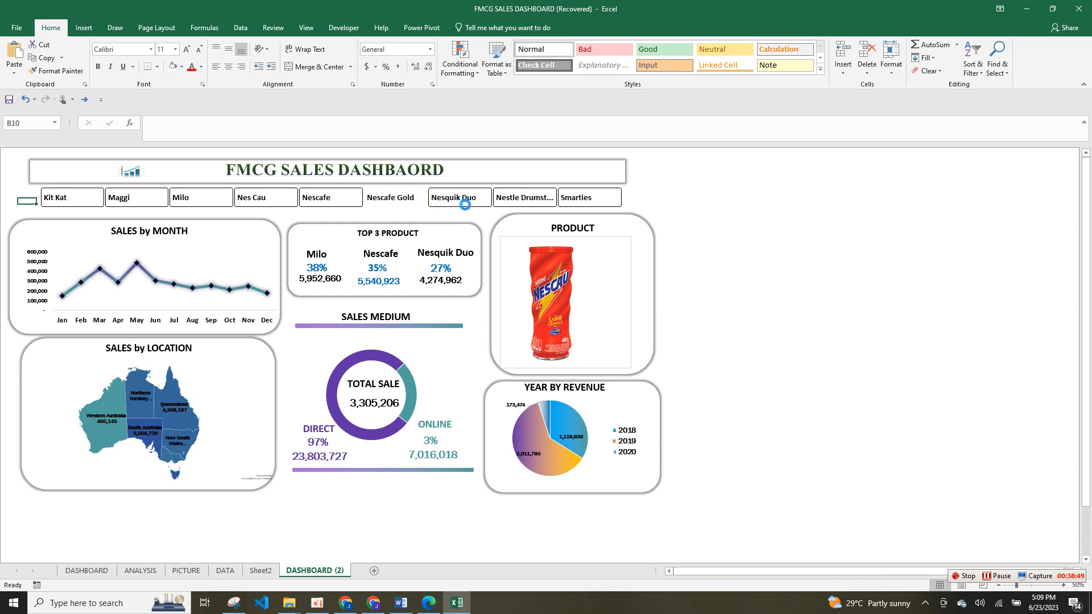